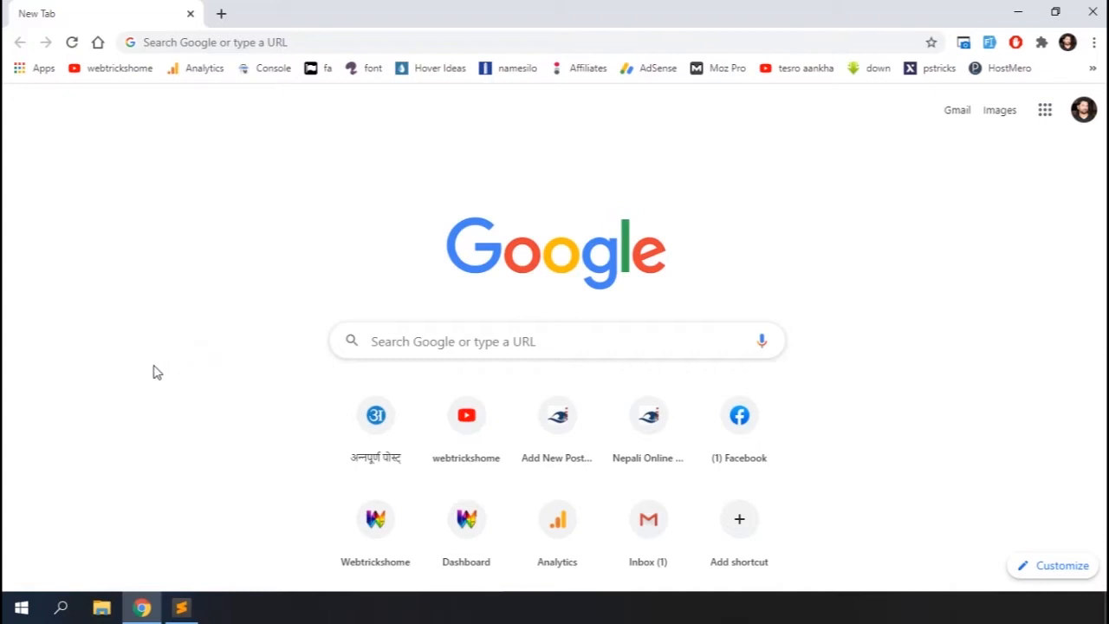
Launch the XAMPP control panel from Windows search
click(61, 608)
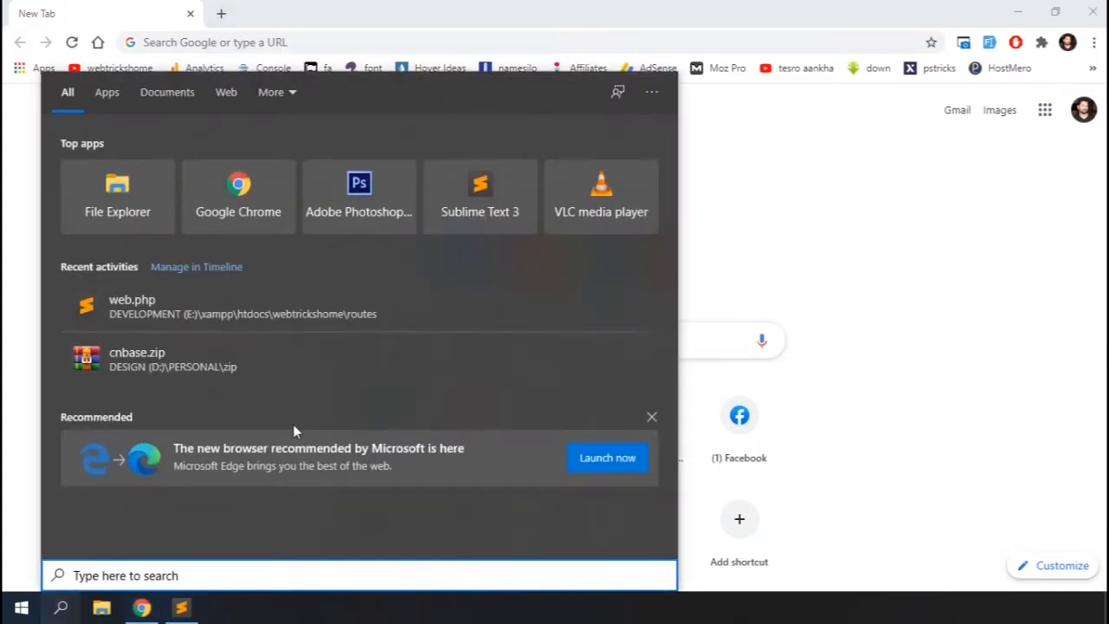
text(xam)
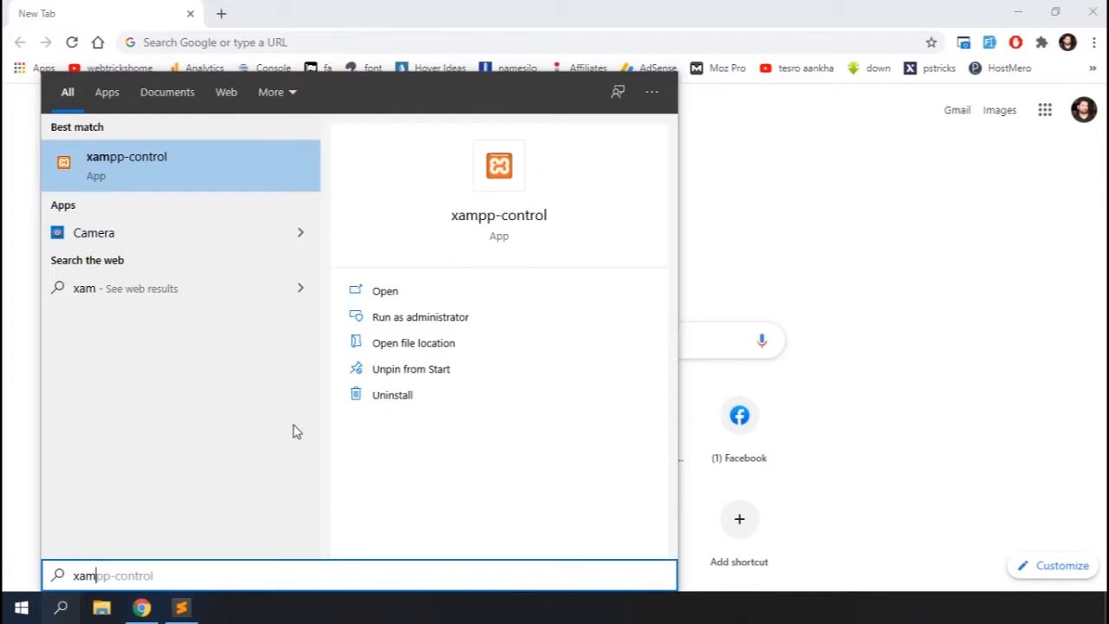
click(184, 175)
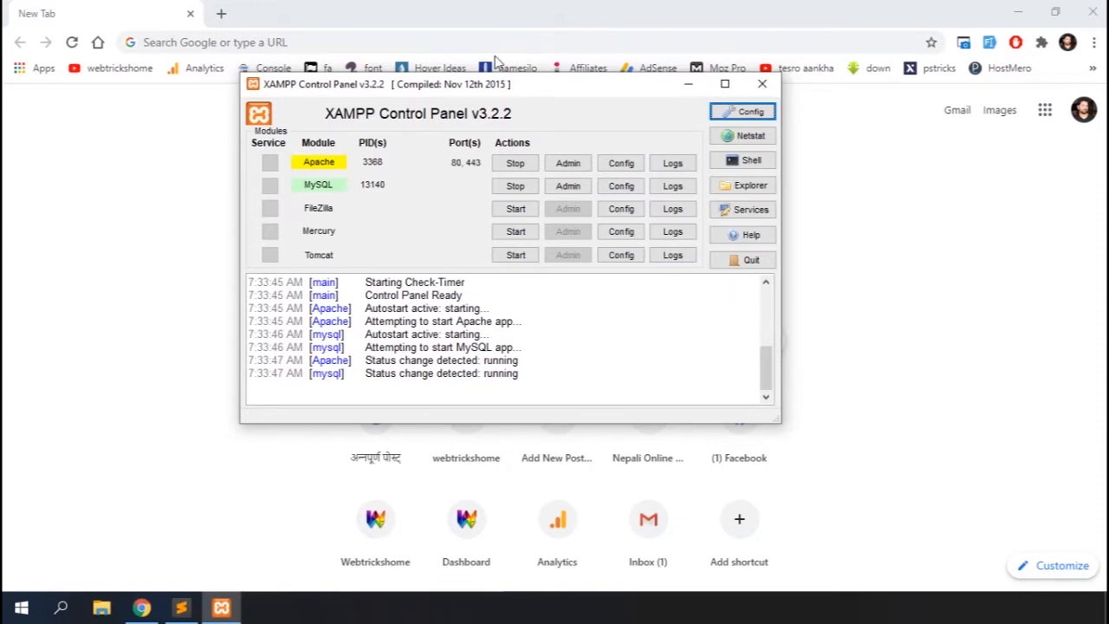
Return to the browser and open wordpress.org
click(485, 21)
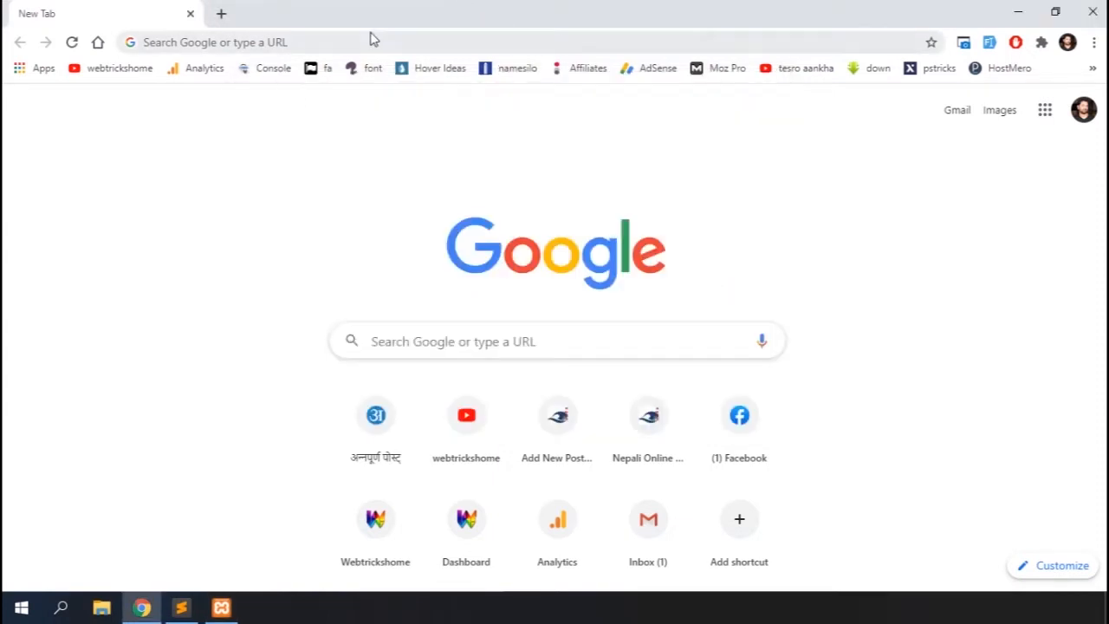
click(323, 41)
text(wordpress.org)
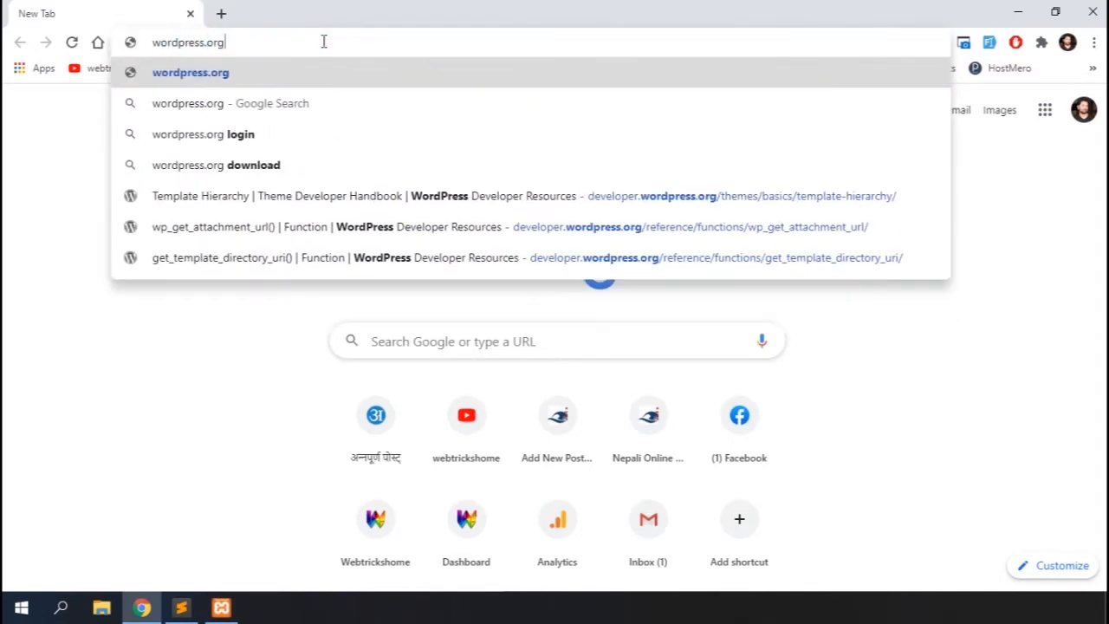
key(Return)
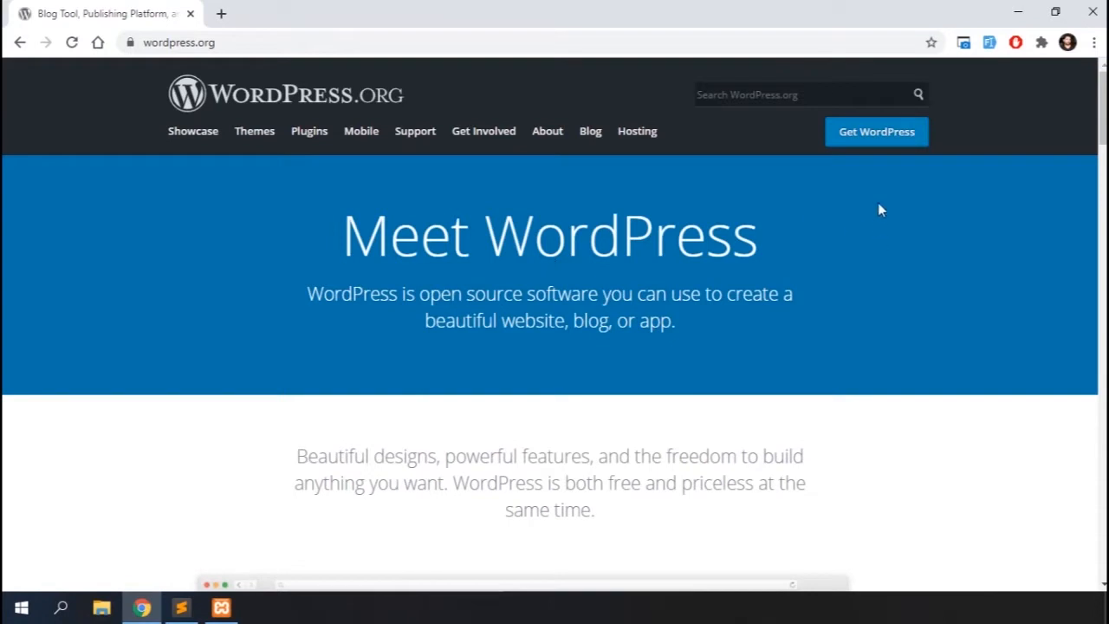
Go to the Get WordPress page, download WordPress 5.5.1, and dismiss the welcome popup
click(859, 132)
scroll(730, 317, down, 2)
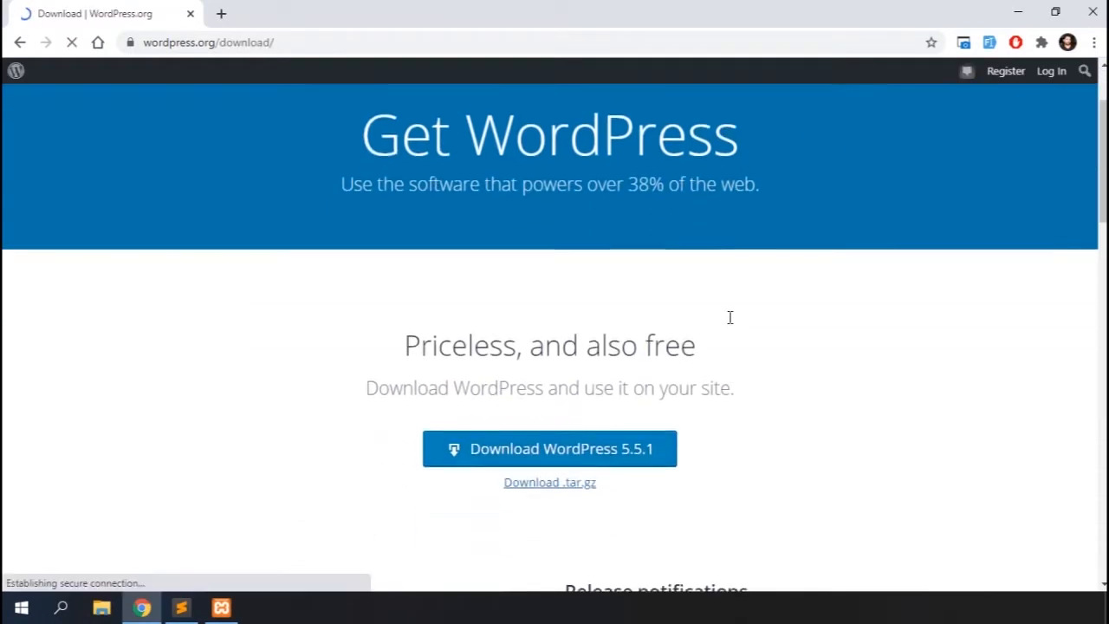
click(554, 449)
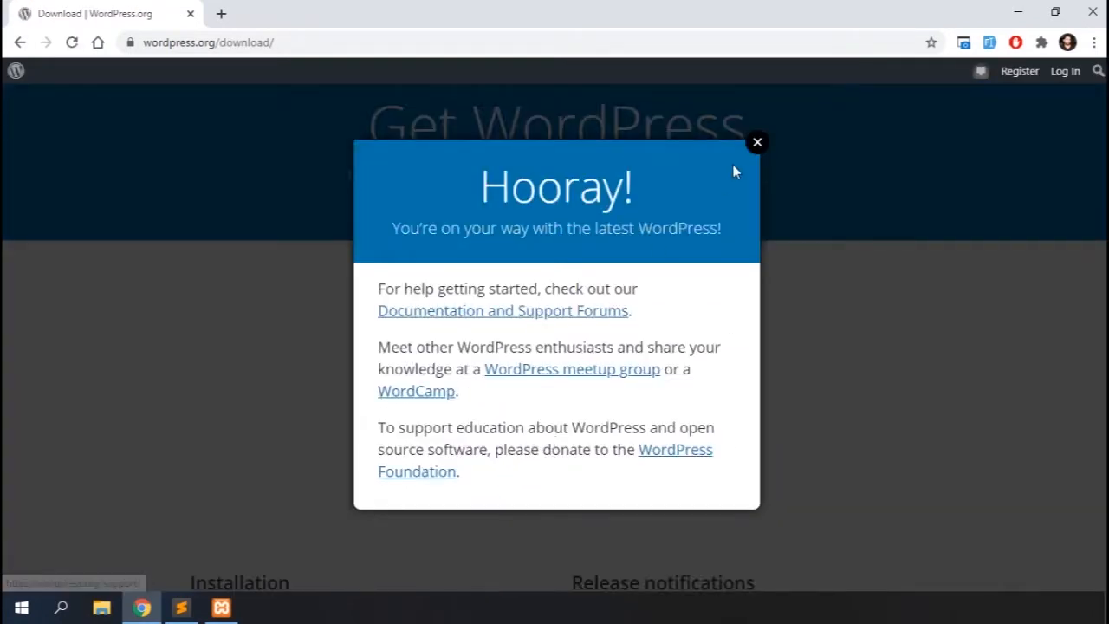
click(758, 141)
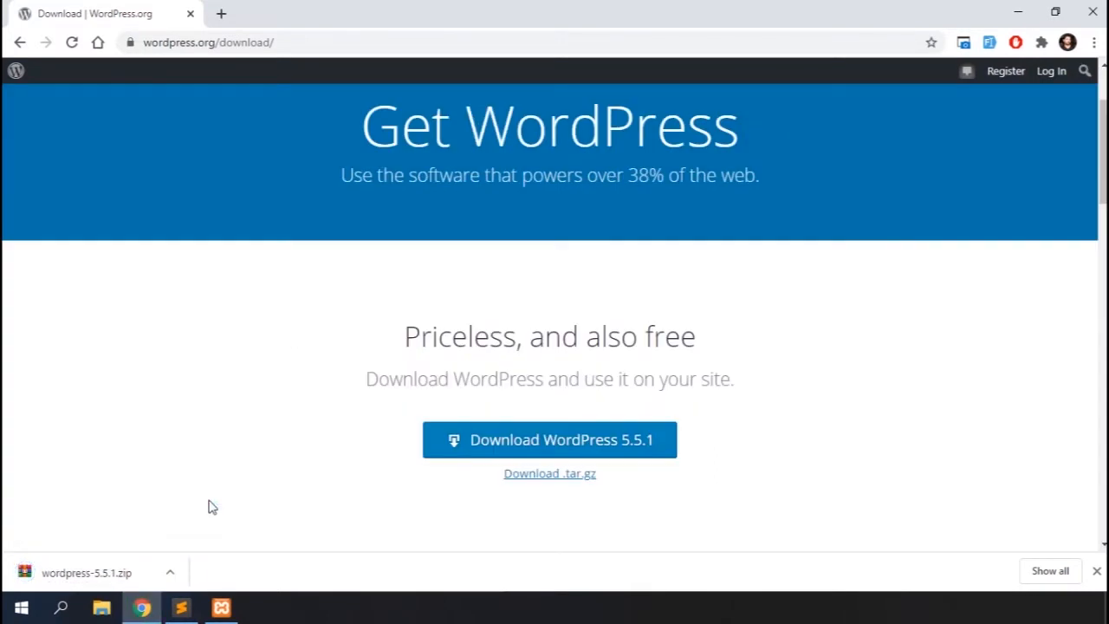
Show the downloaded wordpress-5.5.1.zip in its folder, open it, and select and copy the wordpress folder
click(170, 573)
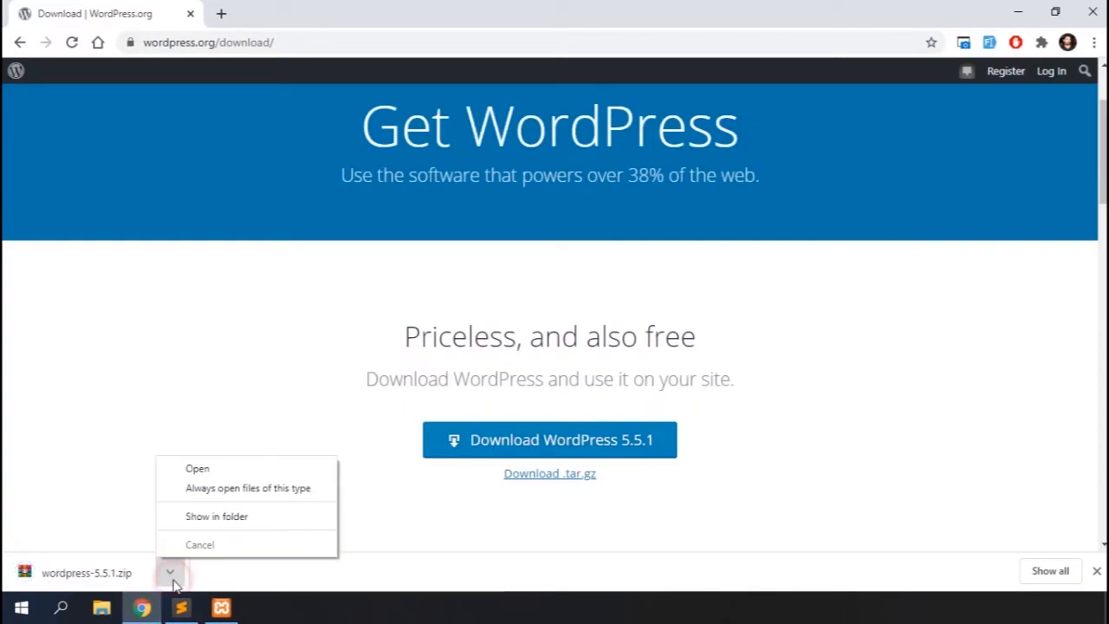
click(219, 515)
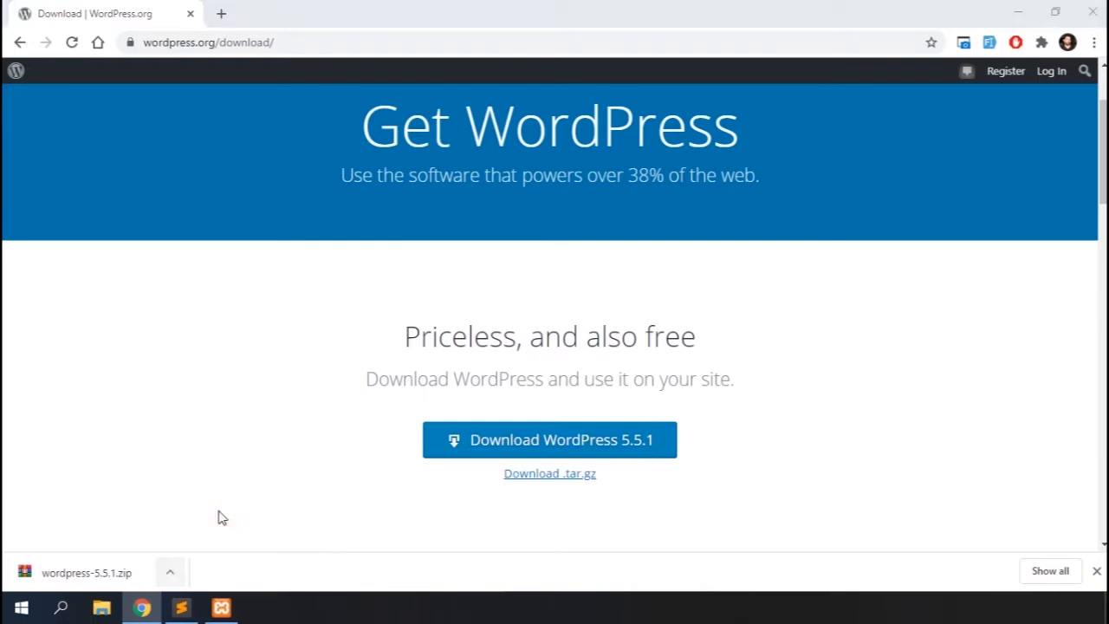
click(382, 52)
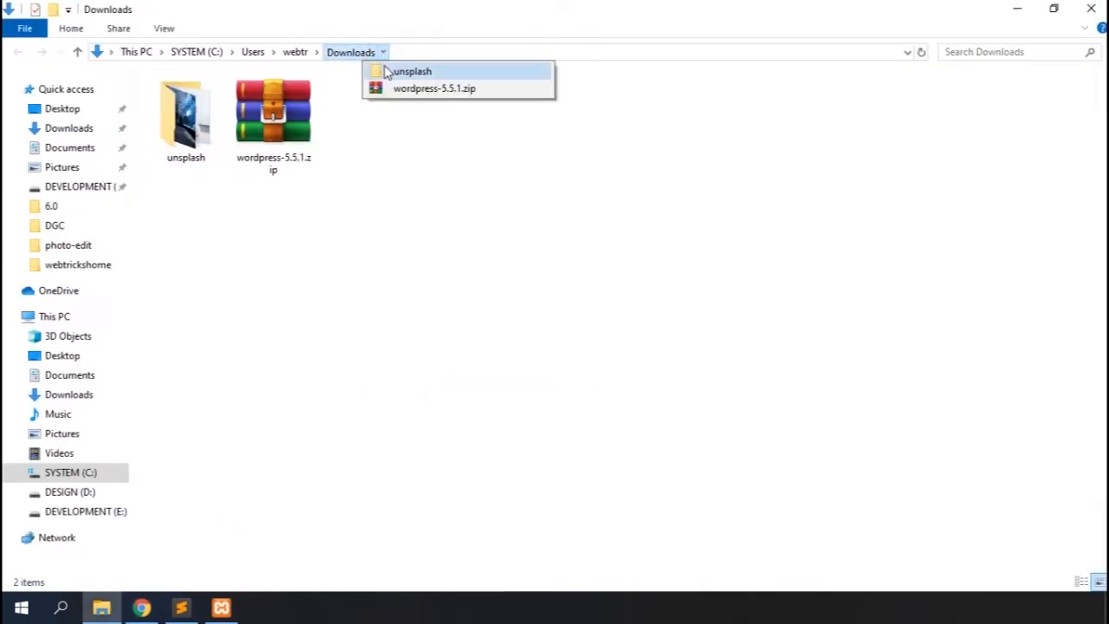
click(403, 90)
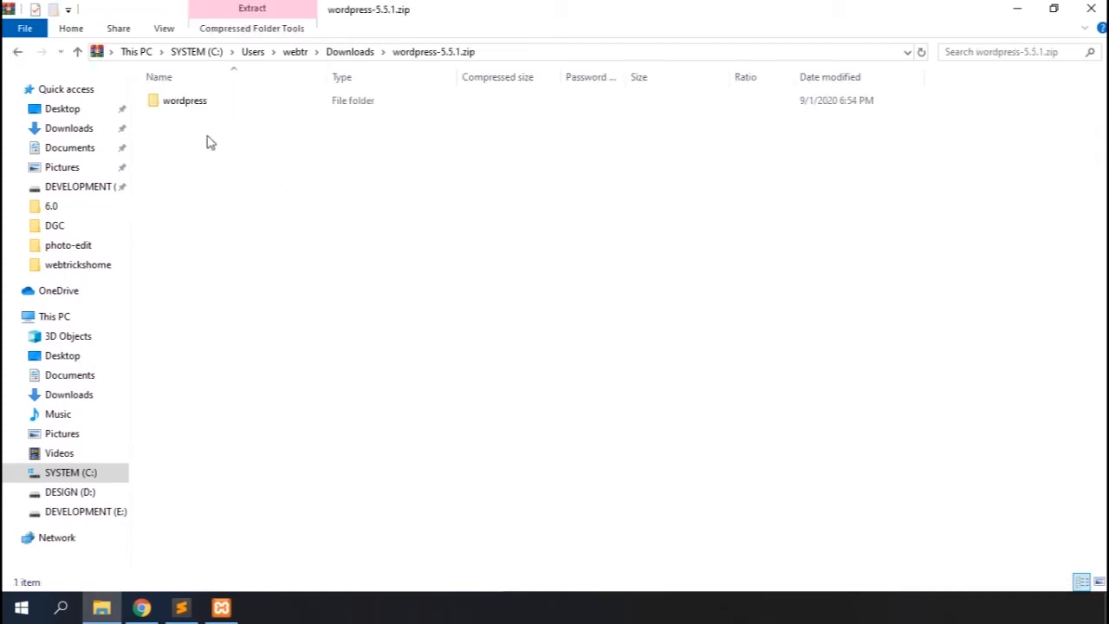
click(208, 106)
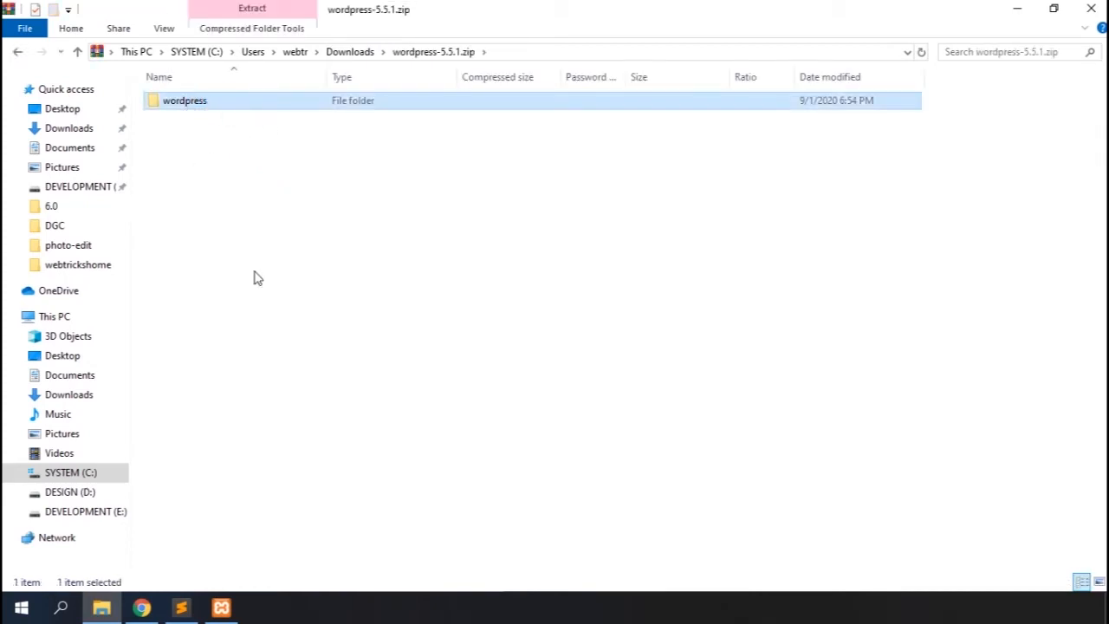
Paste the wordpress folder into the htdocs folder of xampp on the DEVELOPMENT (E:) drive
click(99, 513)
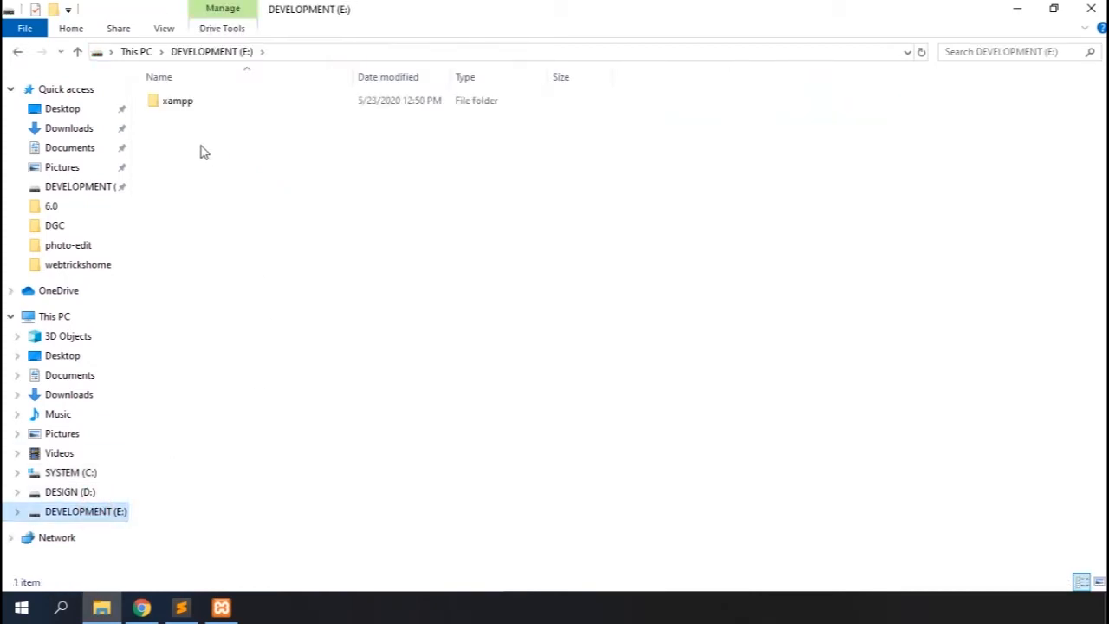
click(189, 103)
double_click(189, 102)
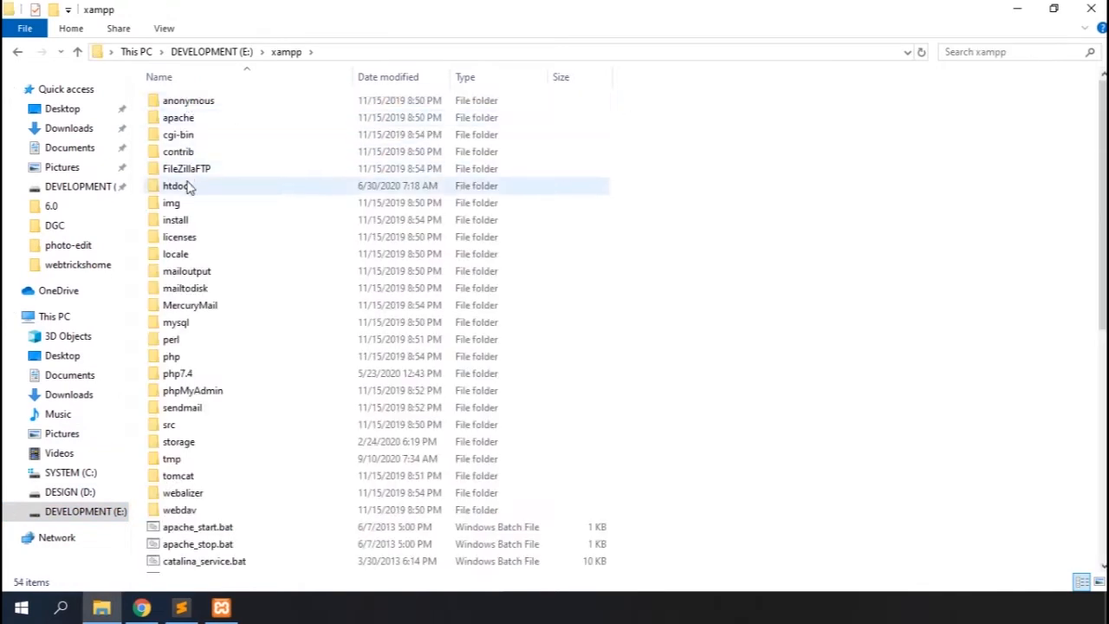
double_click(180, 187)
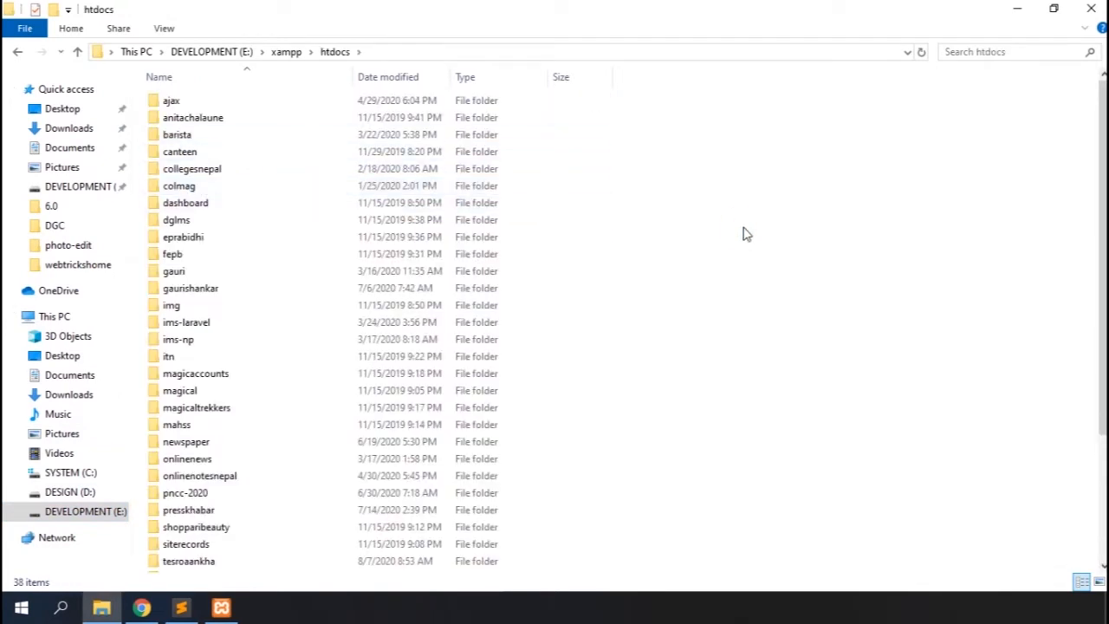
key(ctrl+v)
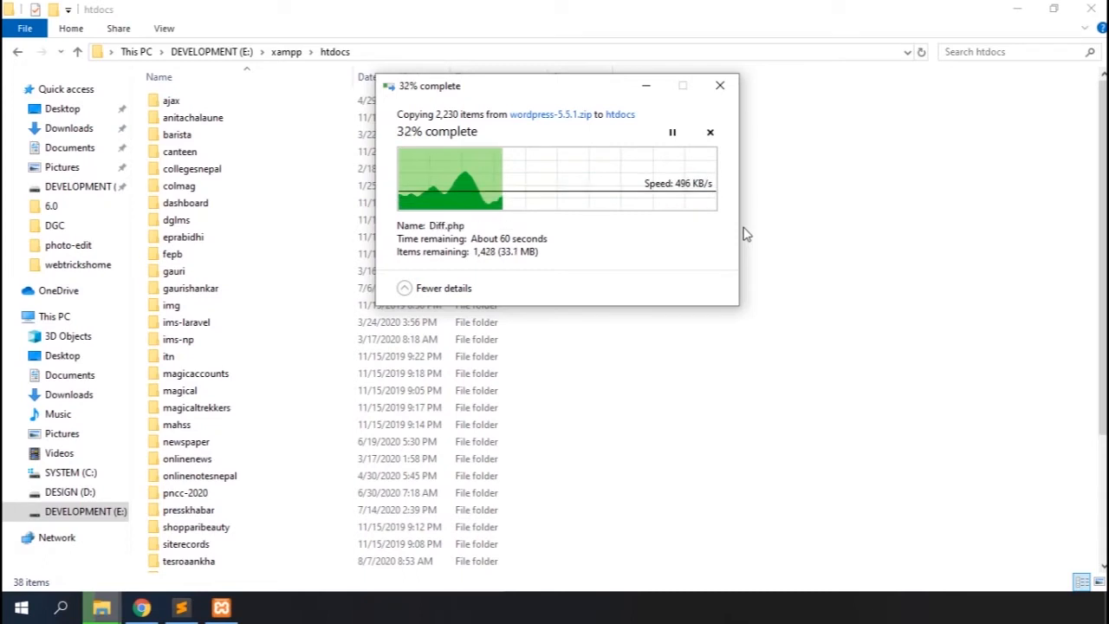
Check the XAMPP control panel's running modules and close its window
click(222, 609)
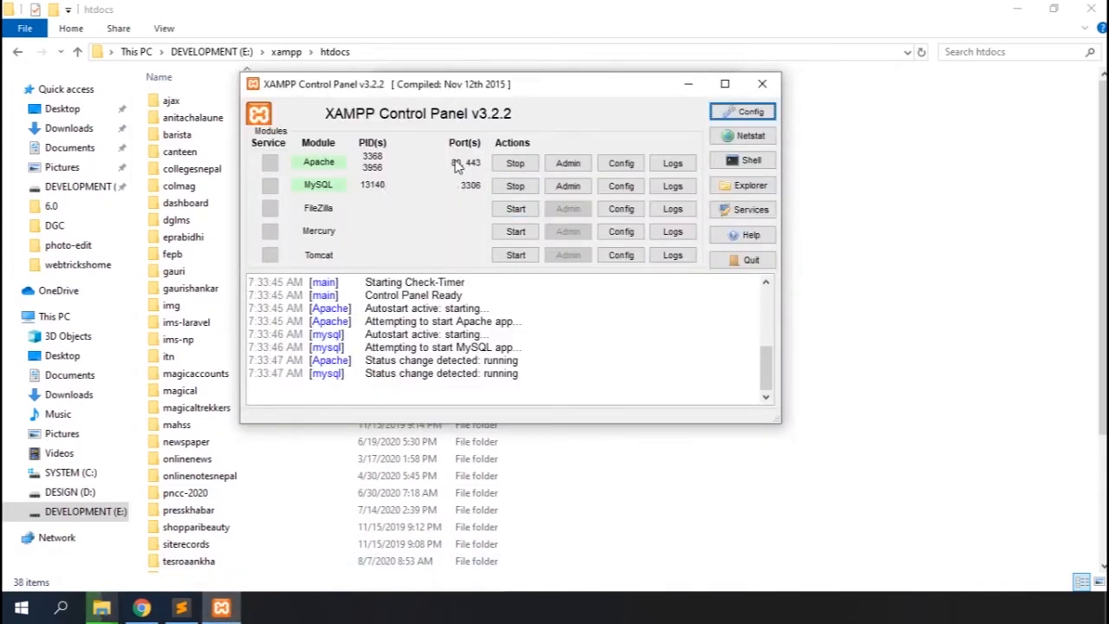
click(763, 84)
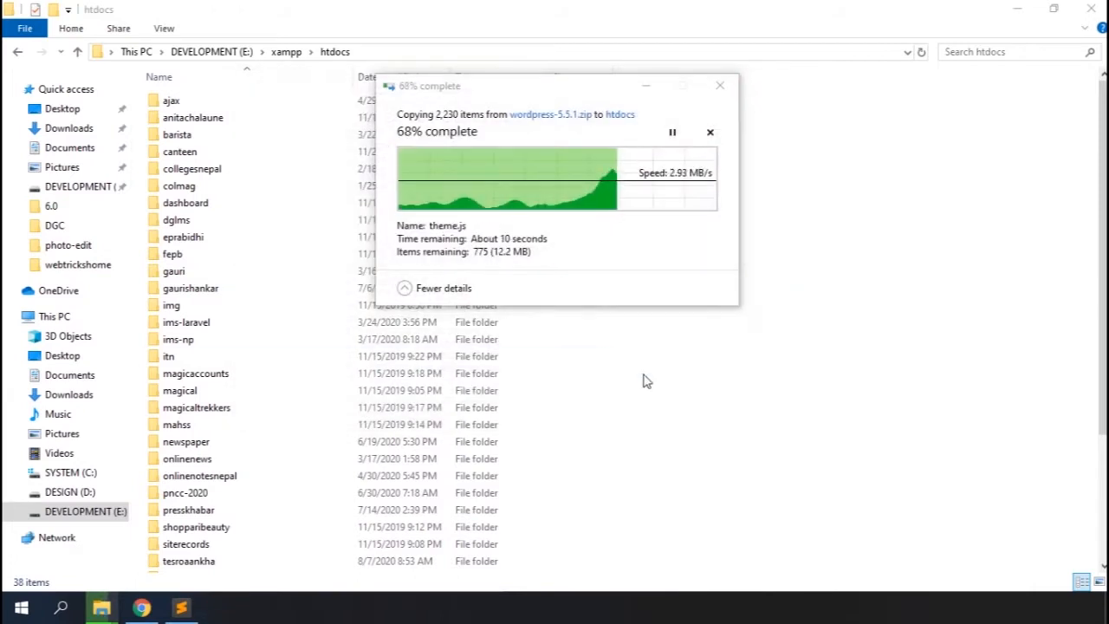
click(657, 282)
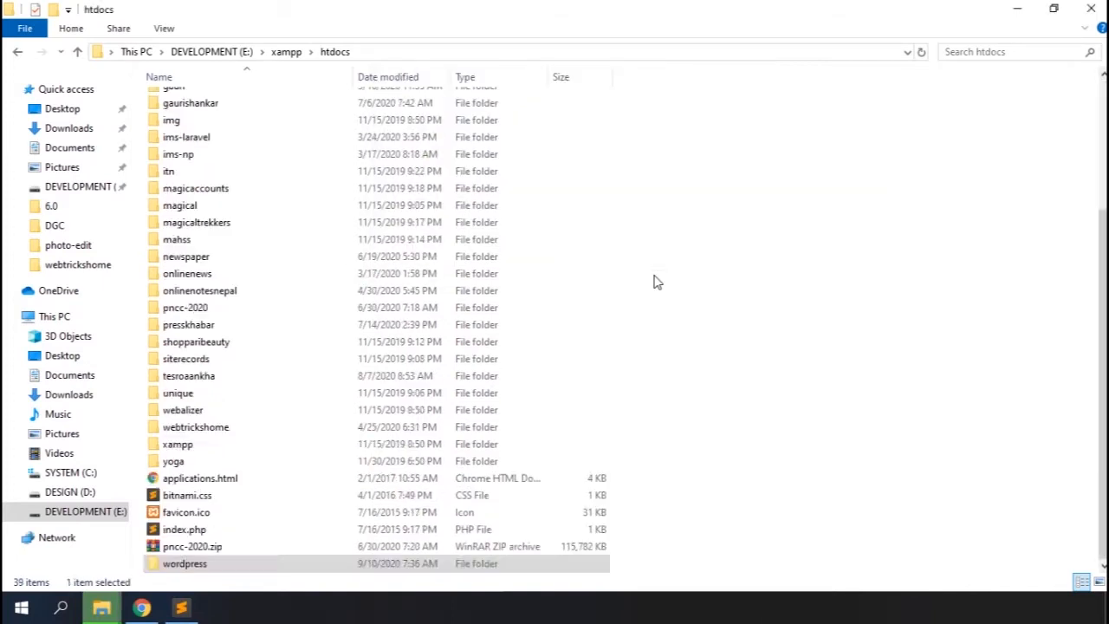
Rename the copied wordpress folder to newsportal
click(184, 445)
text(newsportal)
key(Return)
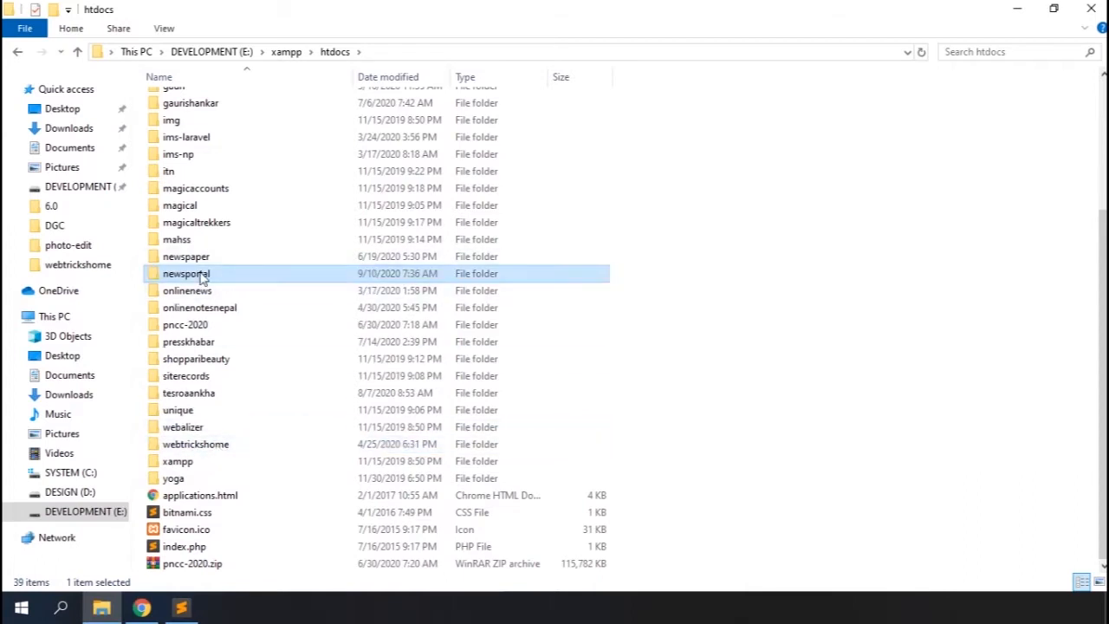
Switch to the browser and open localhost/newsportal
mouse_move(142, 607)
click(129, 536)
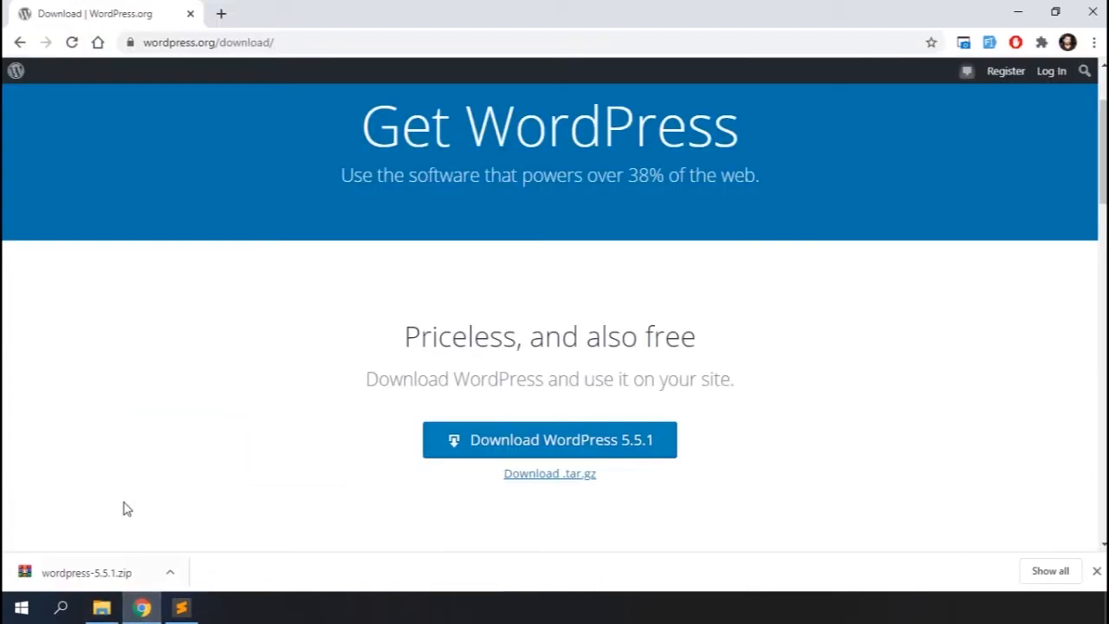
click(226, 48)
text(localhost/newsportal)
key(Return)
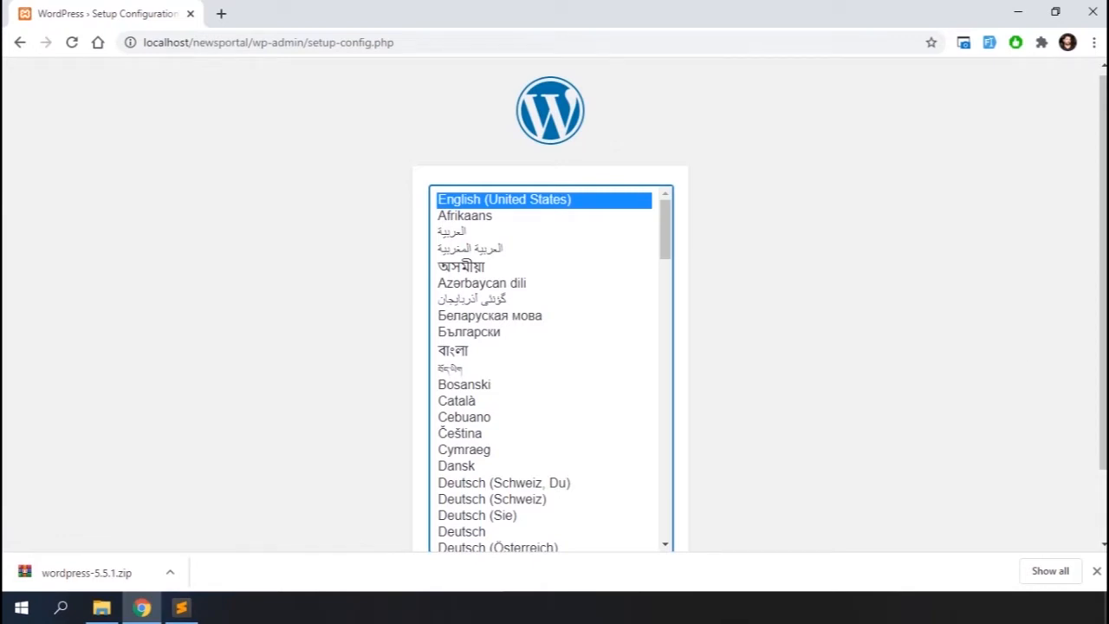
Close the downloads bar, continue the WordPress setup in English (United States), and start the database configuration
click(1097, 571)
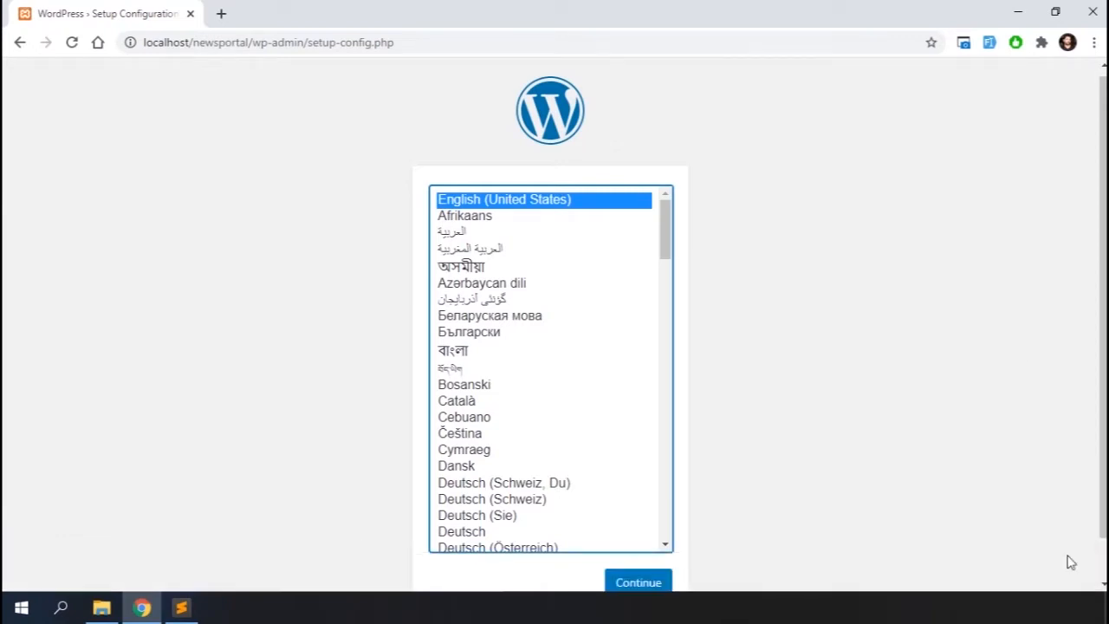
click(637, 582)
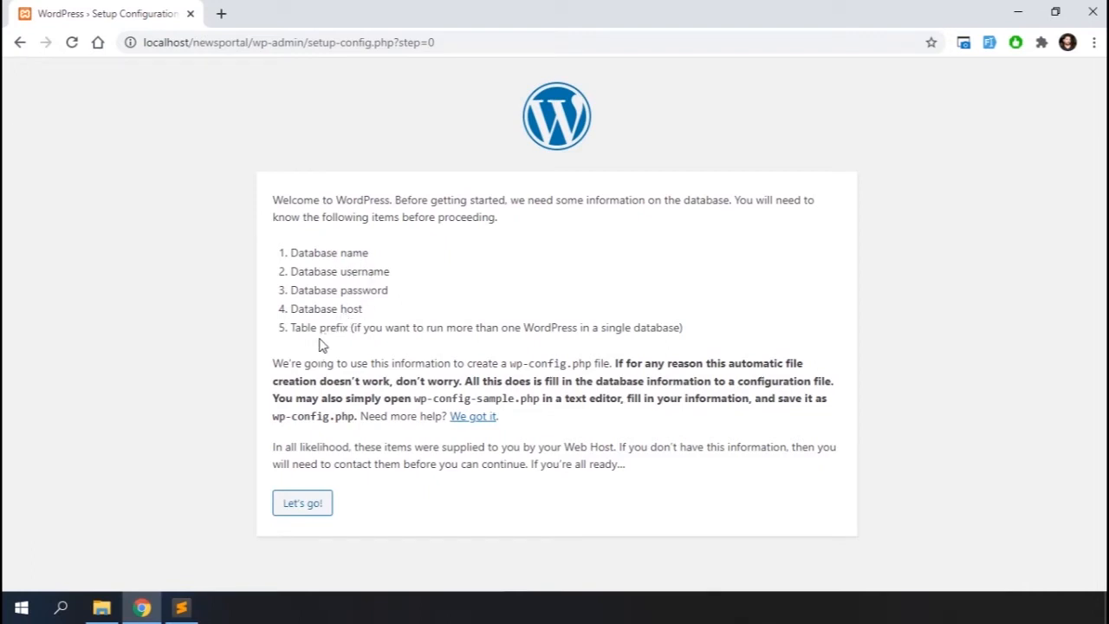
click(308, 504)
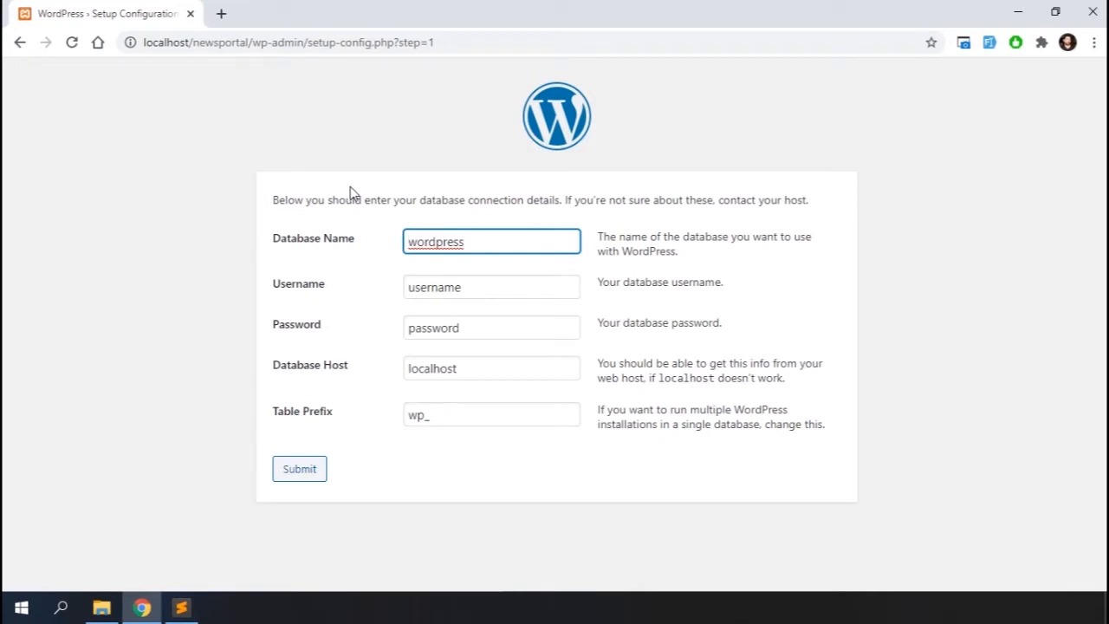
Open localhost/phpmyadmin in a new browser tab
click(220, 14)
text(localhost/)
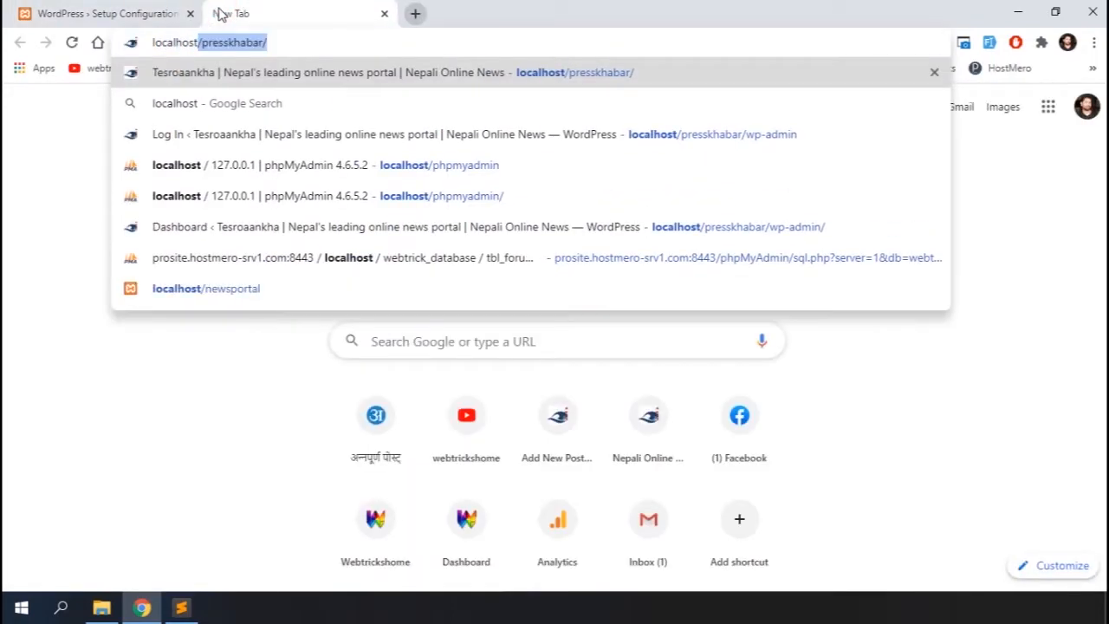
text(php)
key(Return)
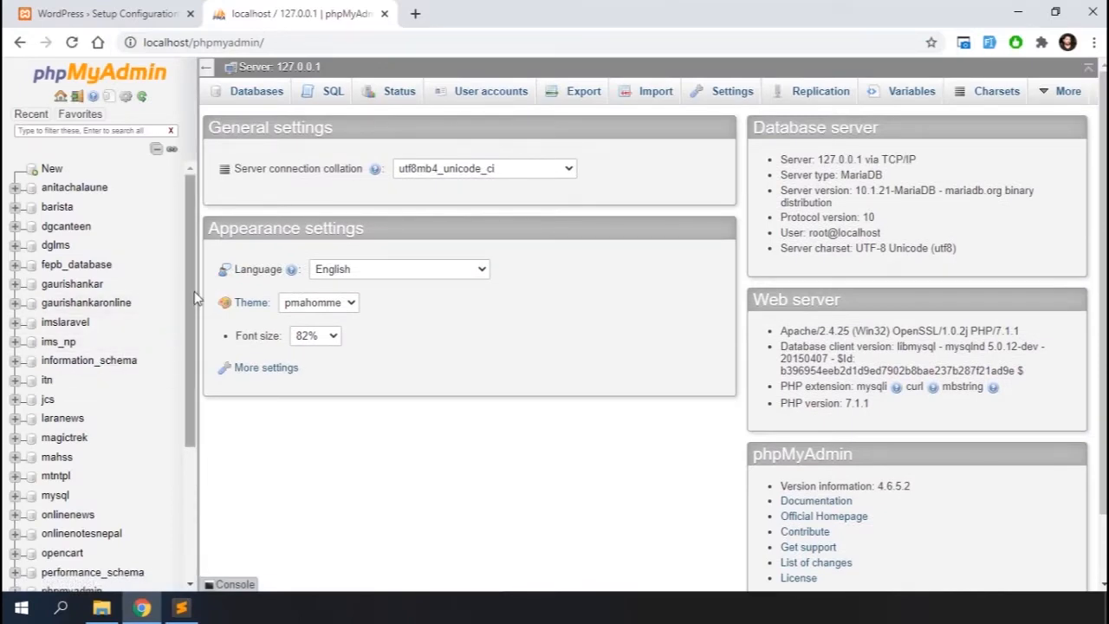
Start a new database and name it wp_newsportal
drag(191, 289, 209, 247)
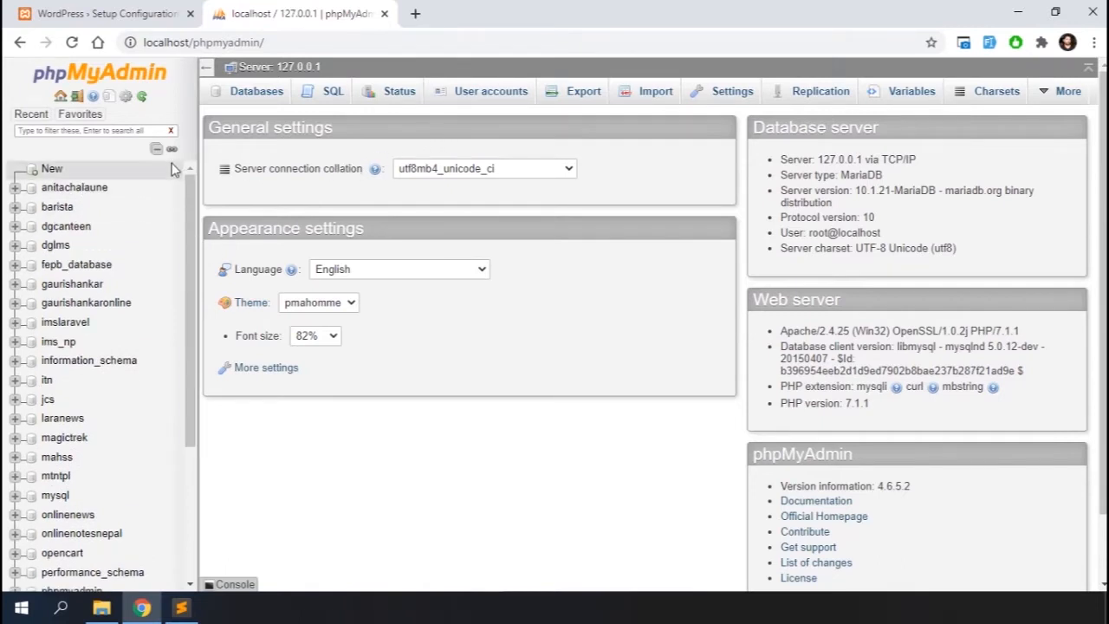
click(54, 171)
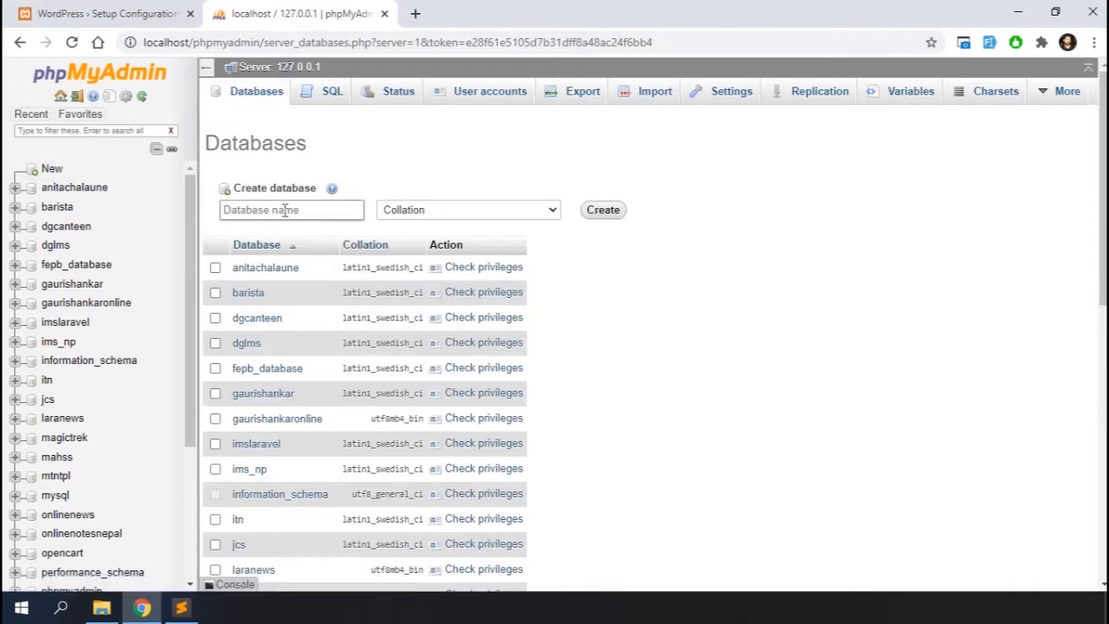
click(285, 210)
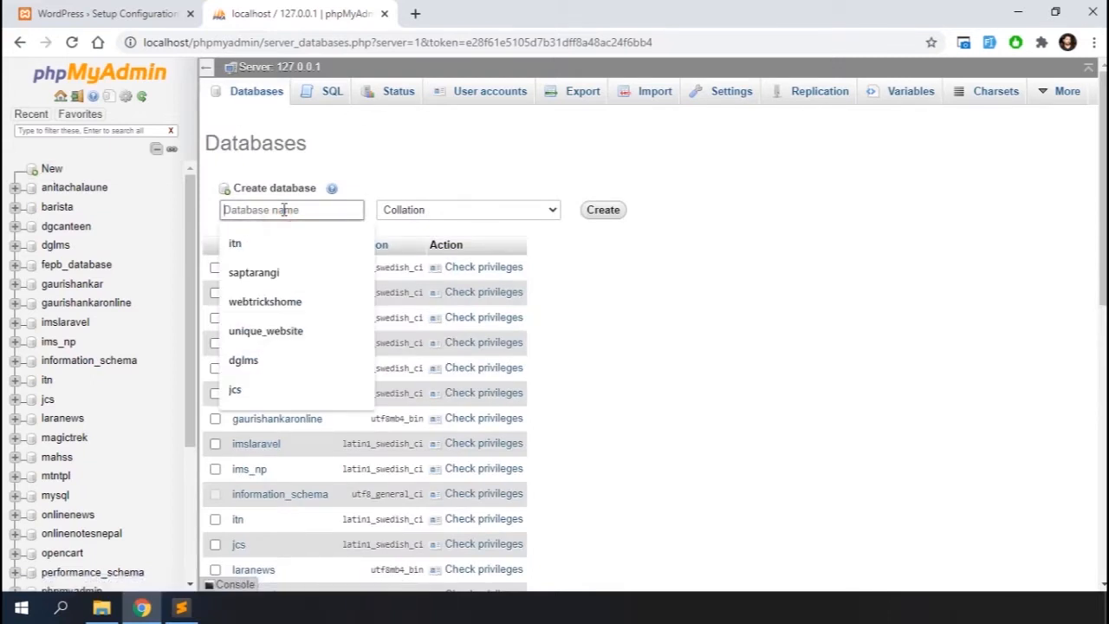
text(wp_newsportal)
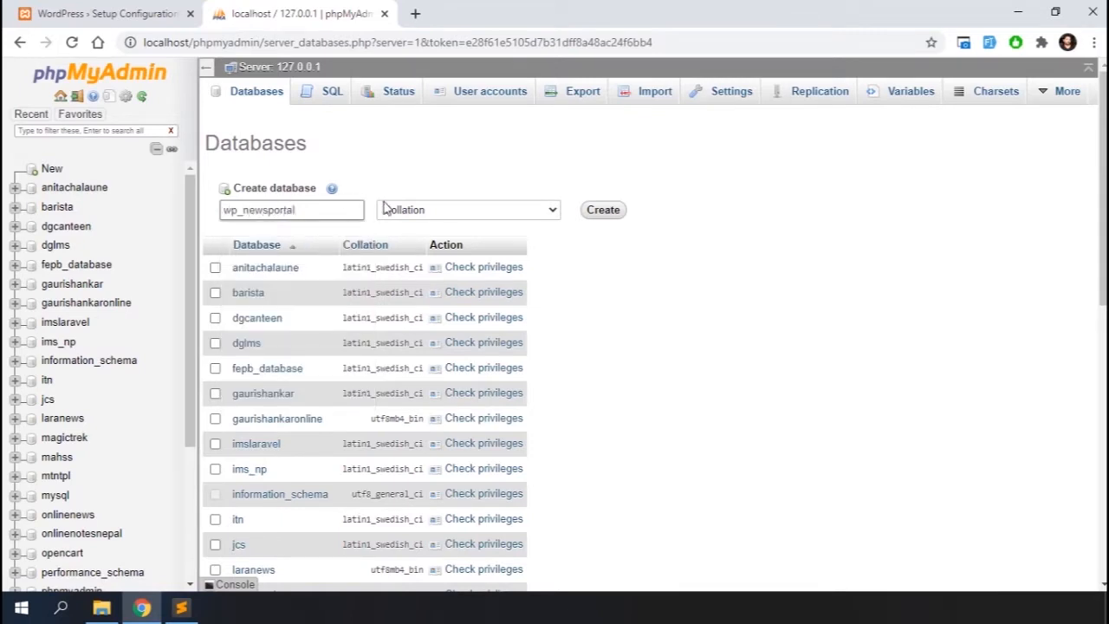
Set the new database's collation to utf8mb4_bin and create the wp_newsportal database
click(554, 214)
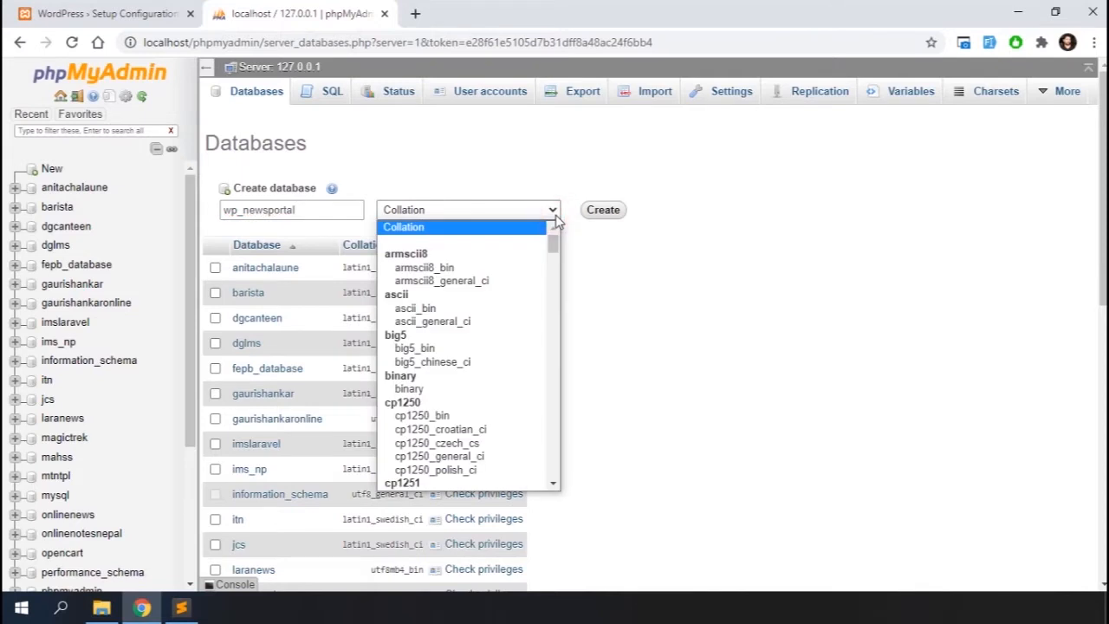
scroll(525, 391, down, 20)
scroll(525, 392, down, 3)
scroll(525, 393, up, 1)
scroll(525, 393, down, 8)
scroll(525, 394, down, 13)
scroll(525, 403, down, 8)
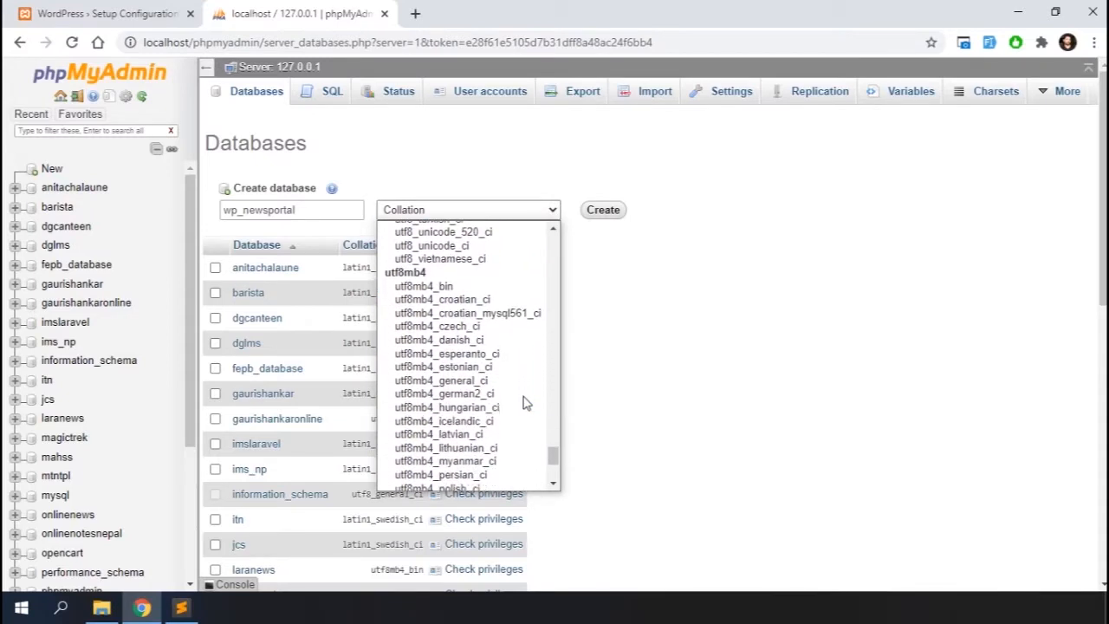
click(433, 287)
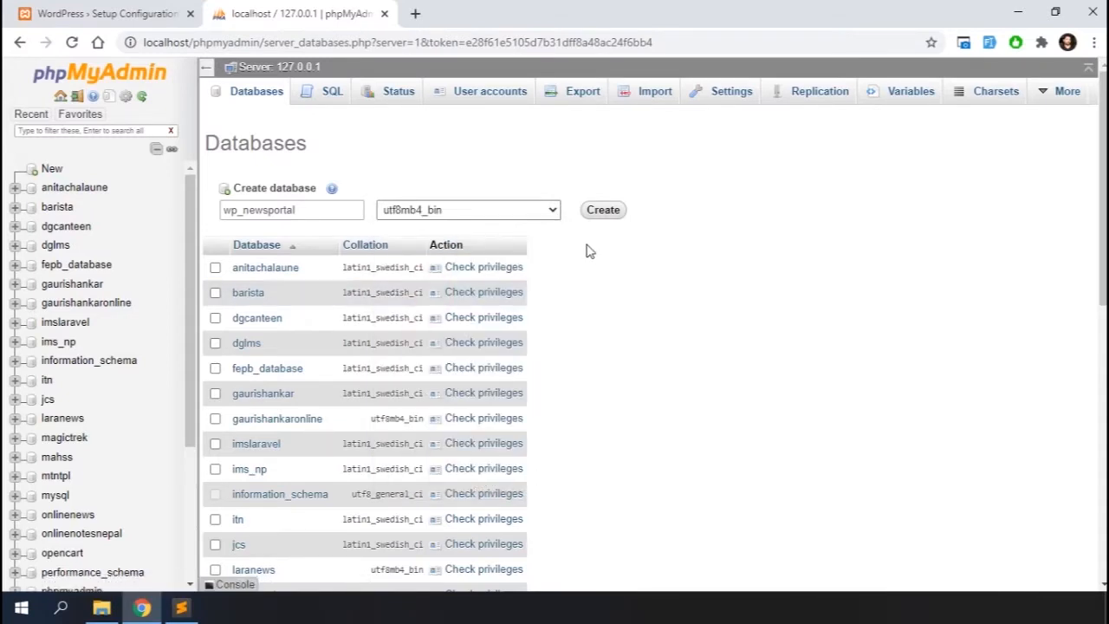
click(601, 211)
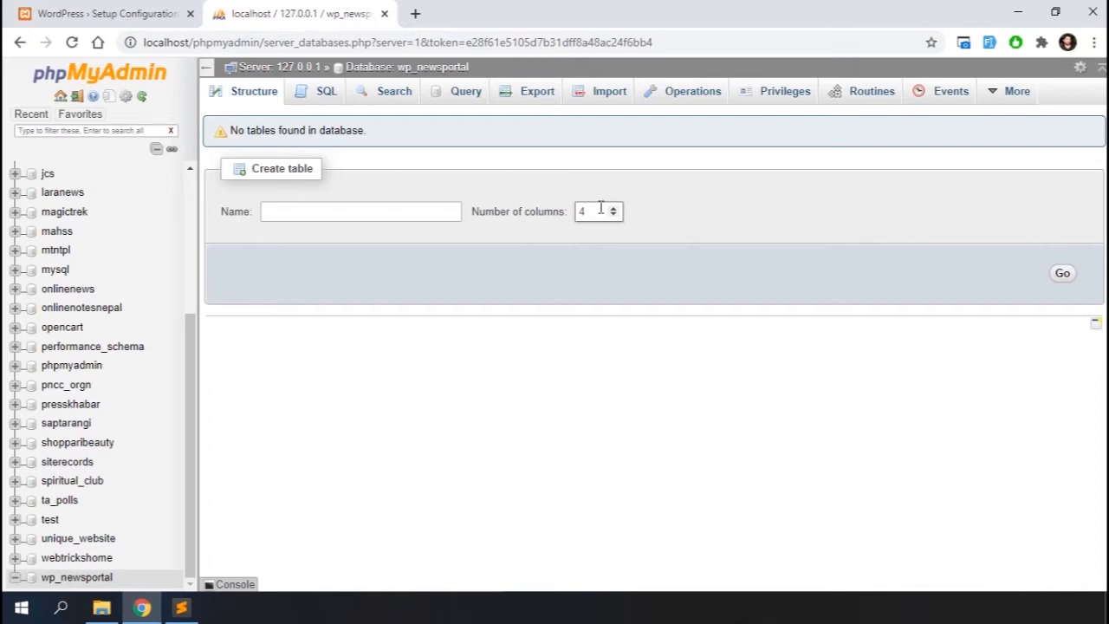
Return to the WordPress setup and enter wp_newsportal as the database name
click(103, 12)
double_click(488, 240)
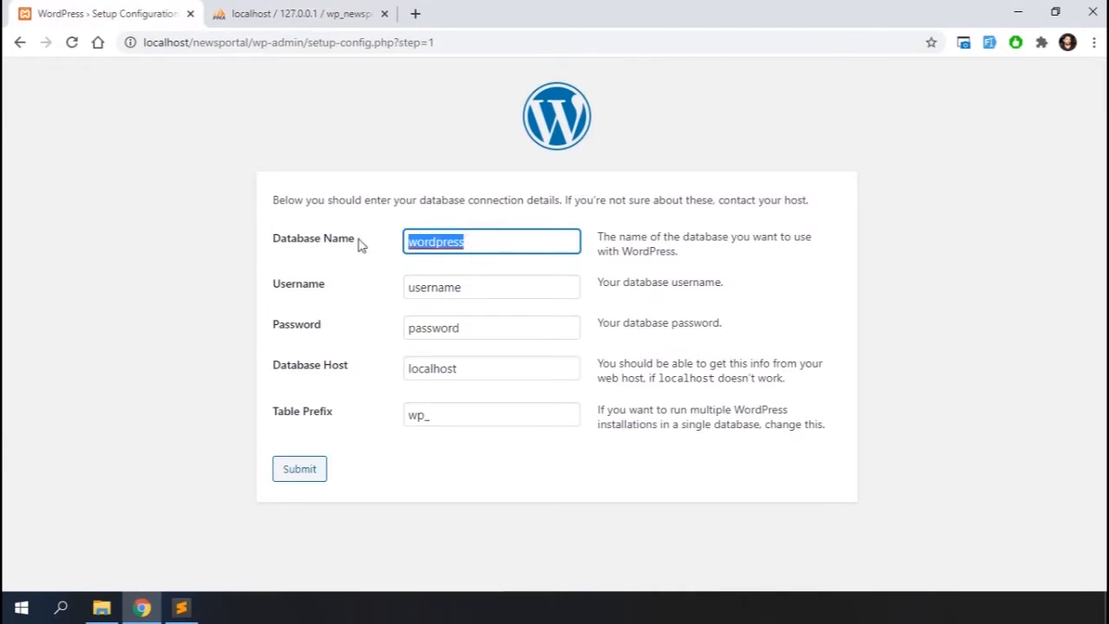
text(wp_n)
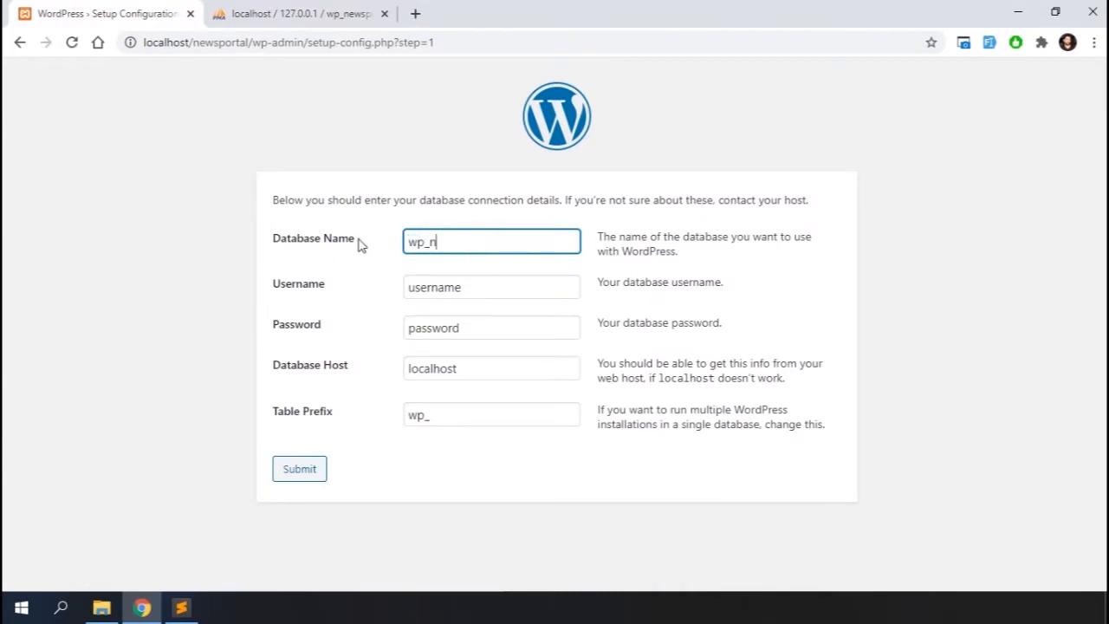
text(ewsportal)
key(Tab)
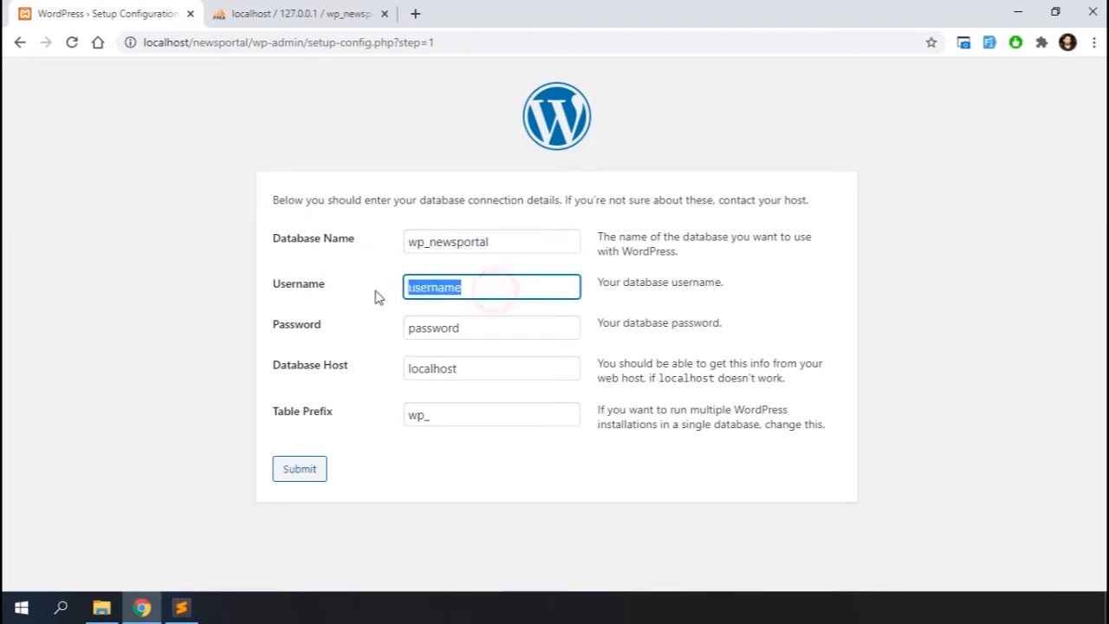
Enter root as the database username, leave the password empty, and submit the connection details
text(root)
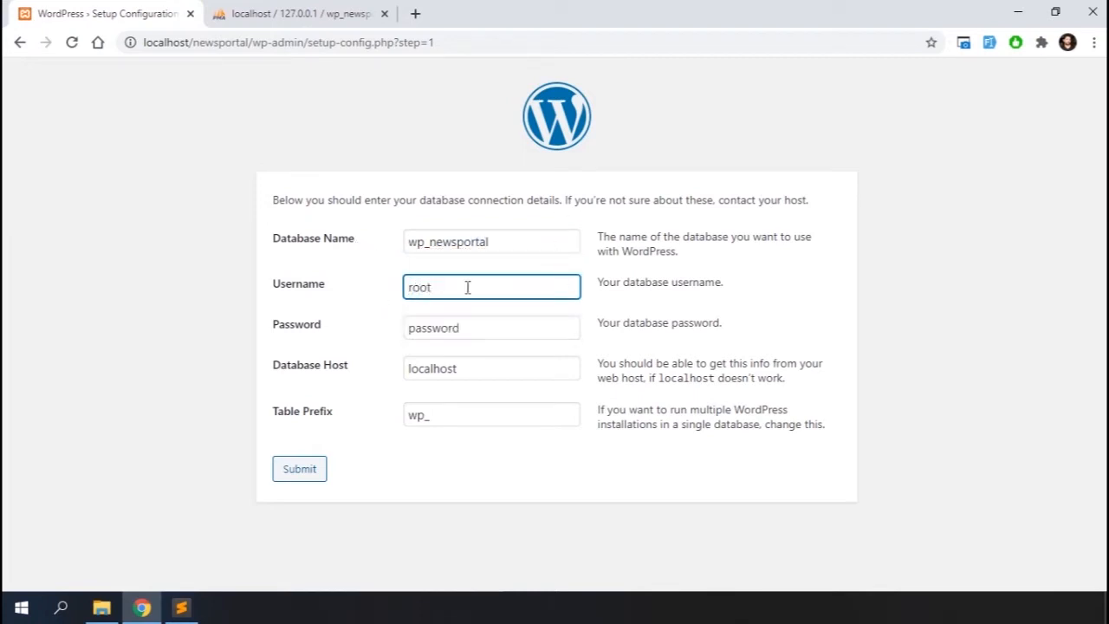
click(479, 323)
key(ctrl+a)
key(BackSpace)
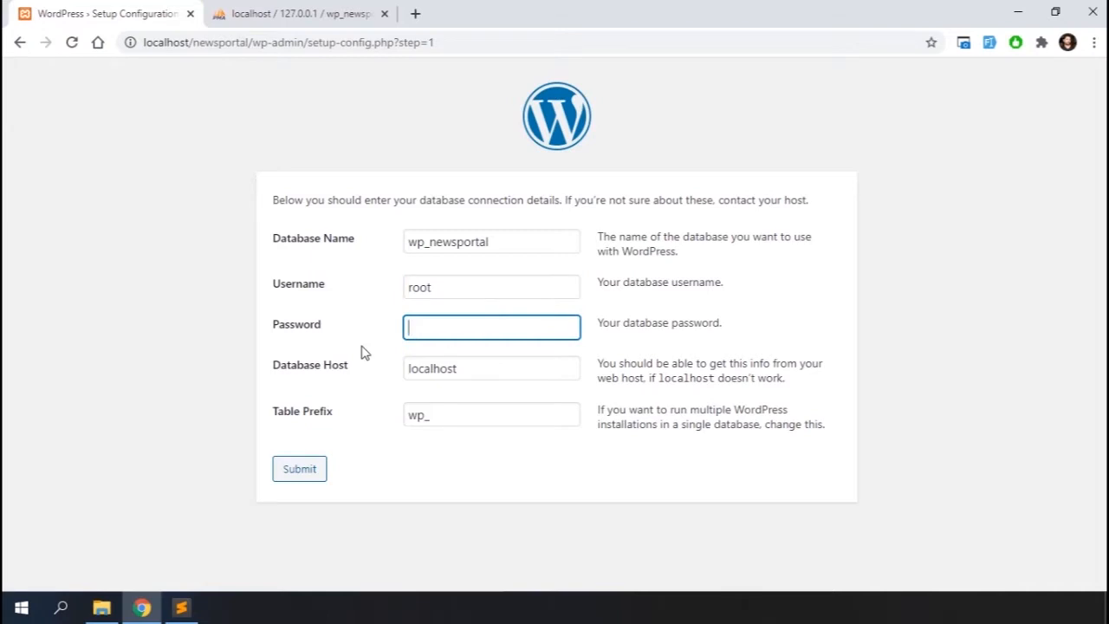
double_click(414, 417)
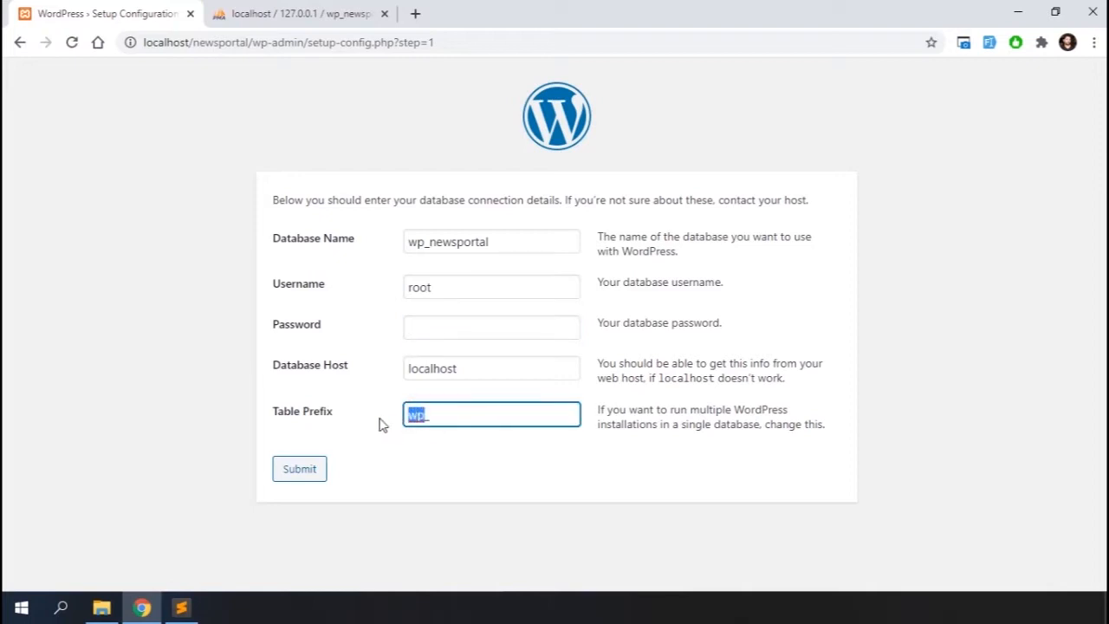
click(300, 469)
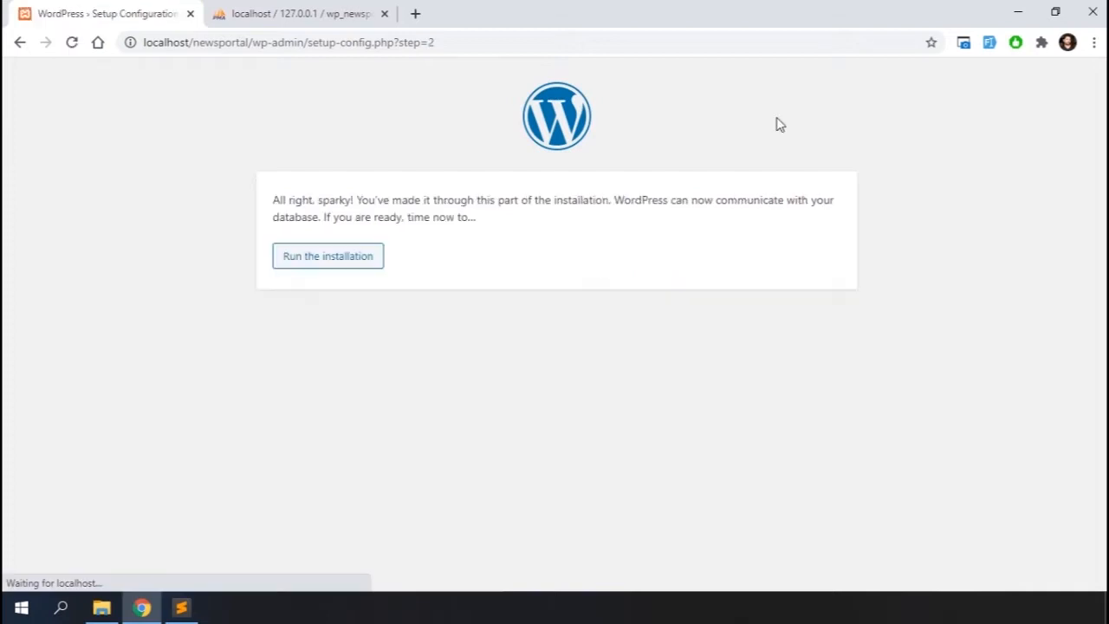
Run the installation and set the site title to Wordpress Newsportal Tutorial
click(301, 263)
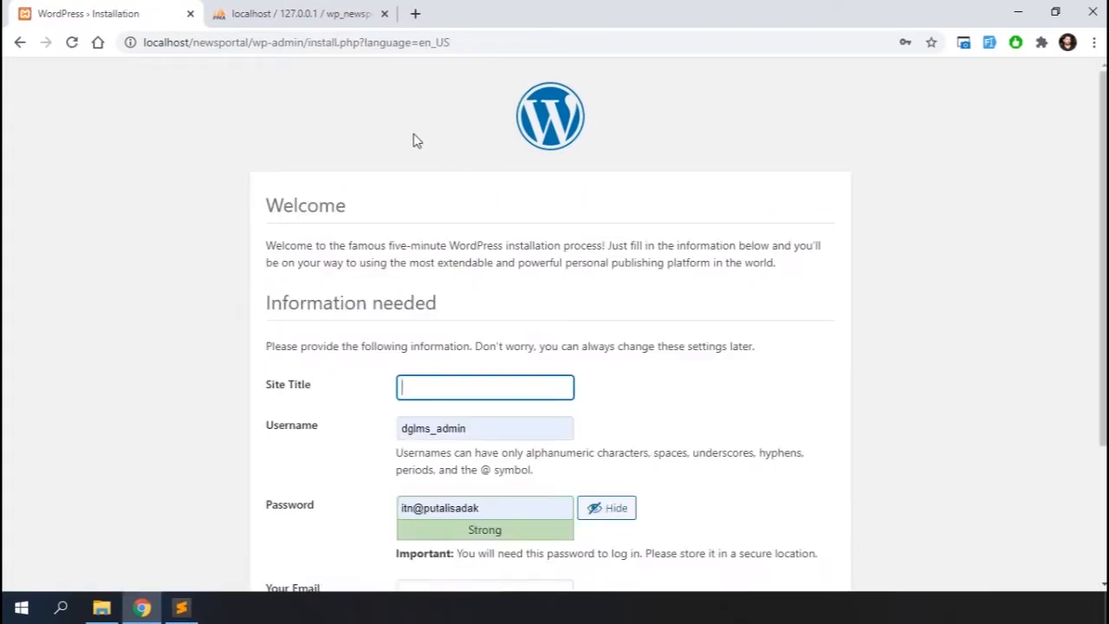
scroll(414, 140, down, 1)
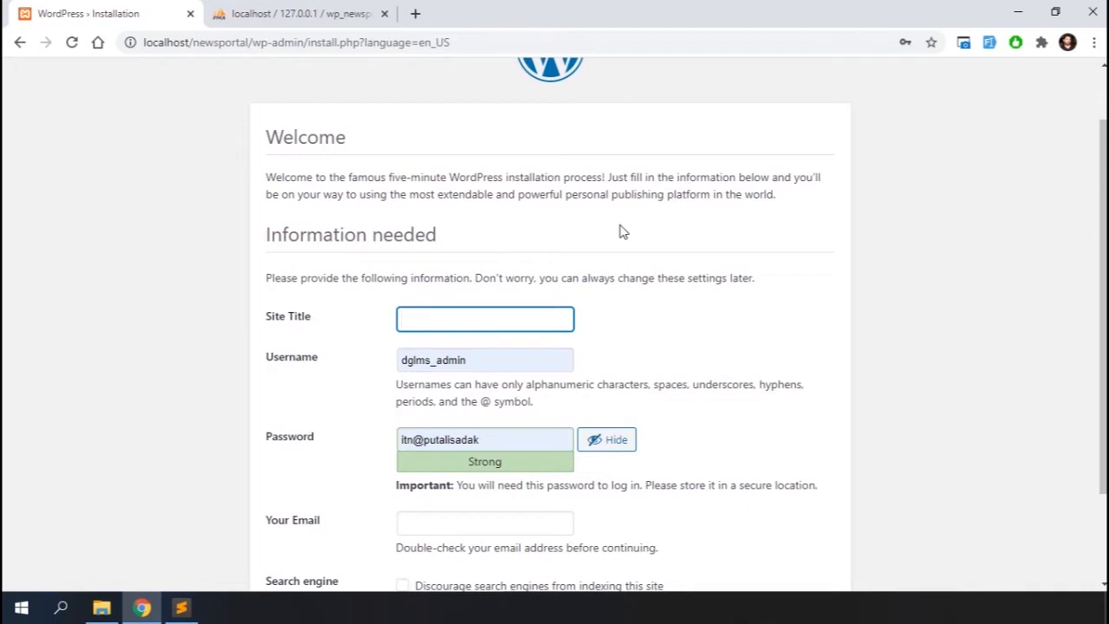
text(Word)
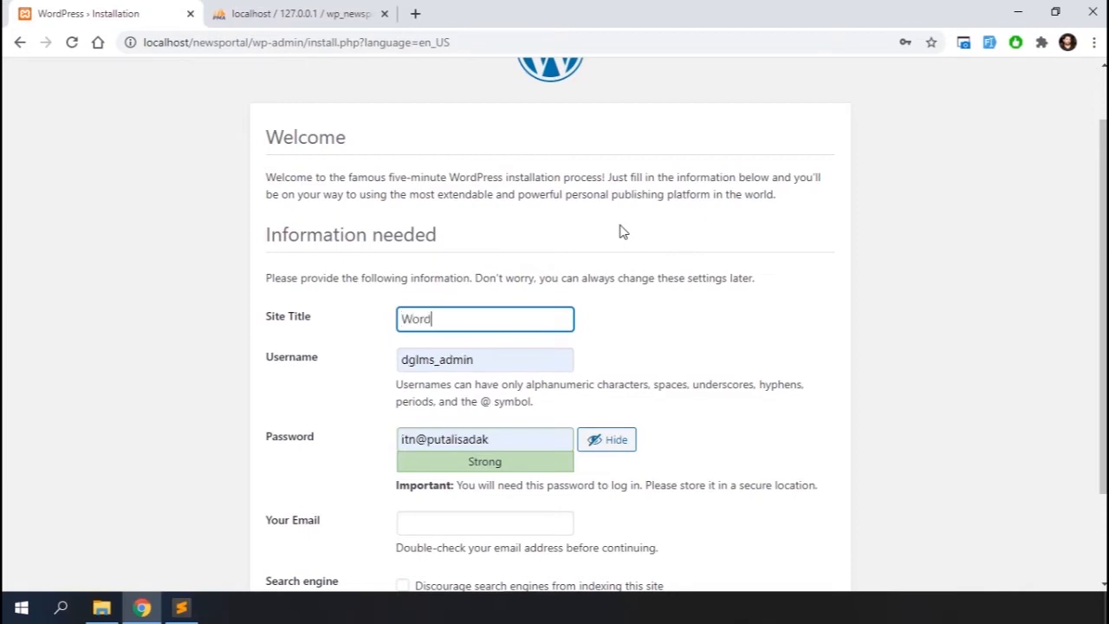
text(press Newsportal Tutorial)
Replace the suggested admin username with np_admin
click(490, 365)
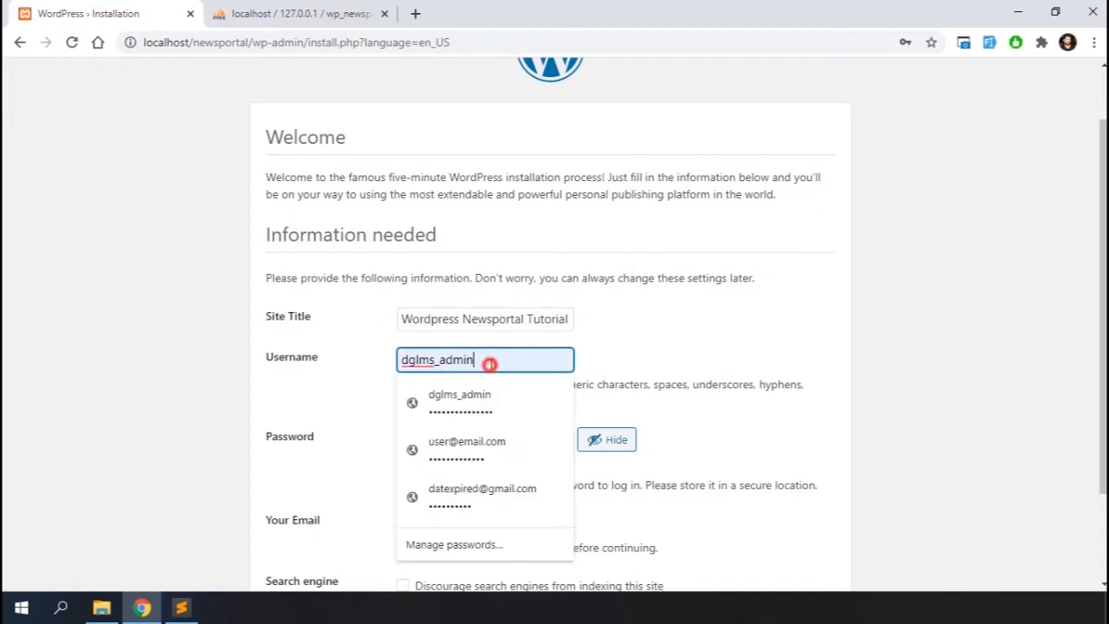
drag(490, 365, 351, 369)
text(np_admin)
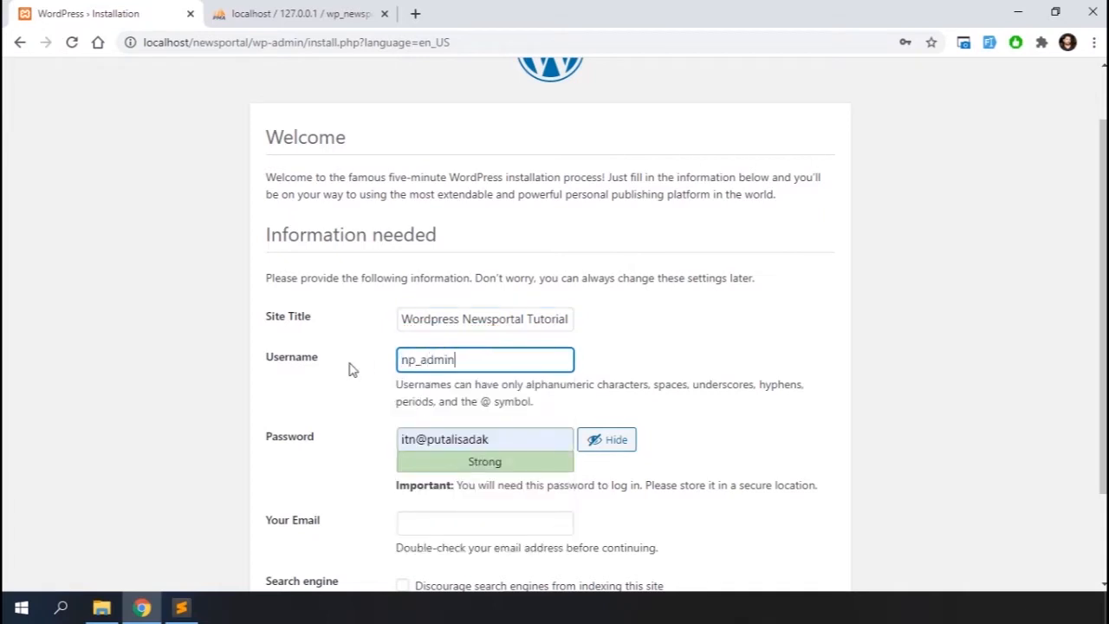
Replace the generated password with the chosen admin account password
drag(498, 438, 338, 445)
text(admin)
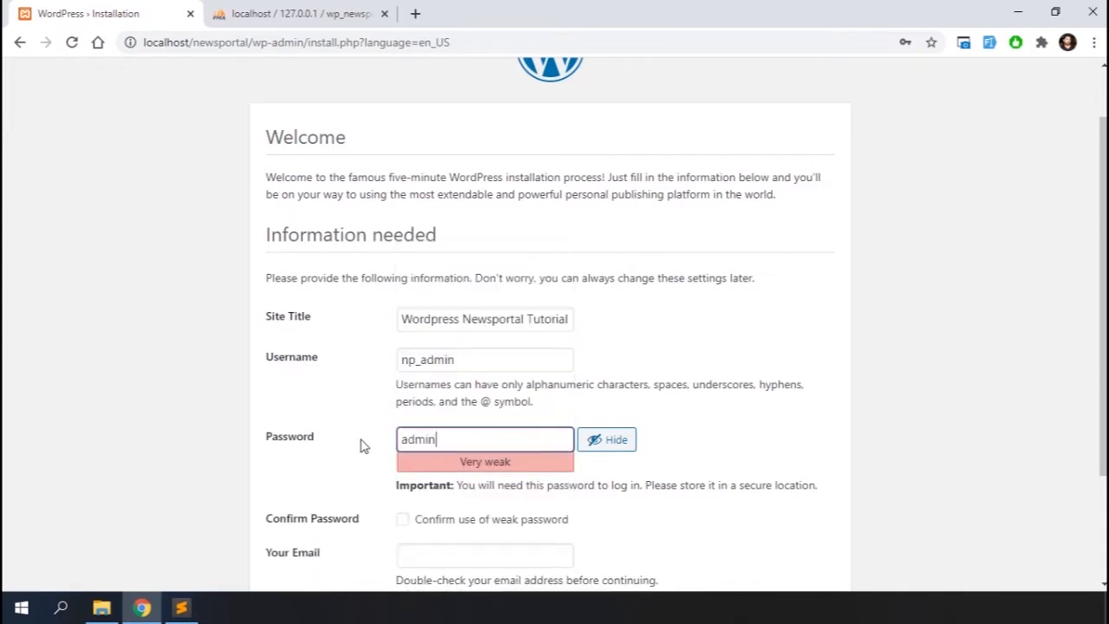
text(instrator)
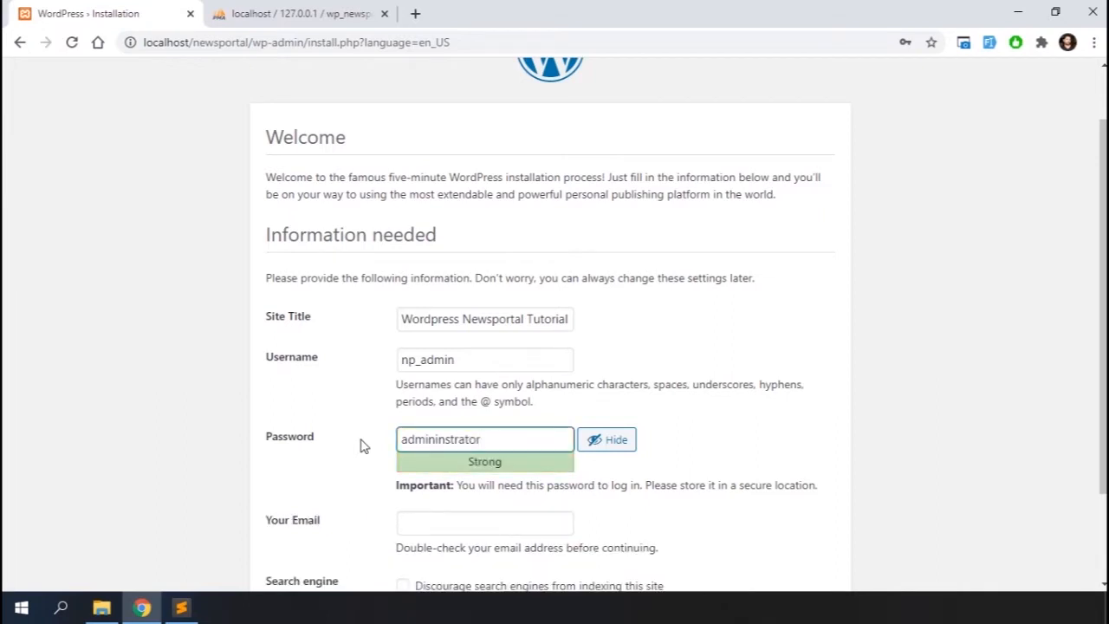
click(447, 440)
key(BackSpace)
text(n)
double_click(506, 440)
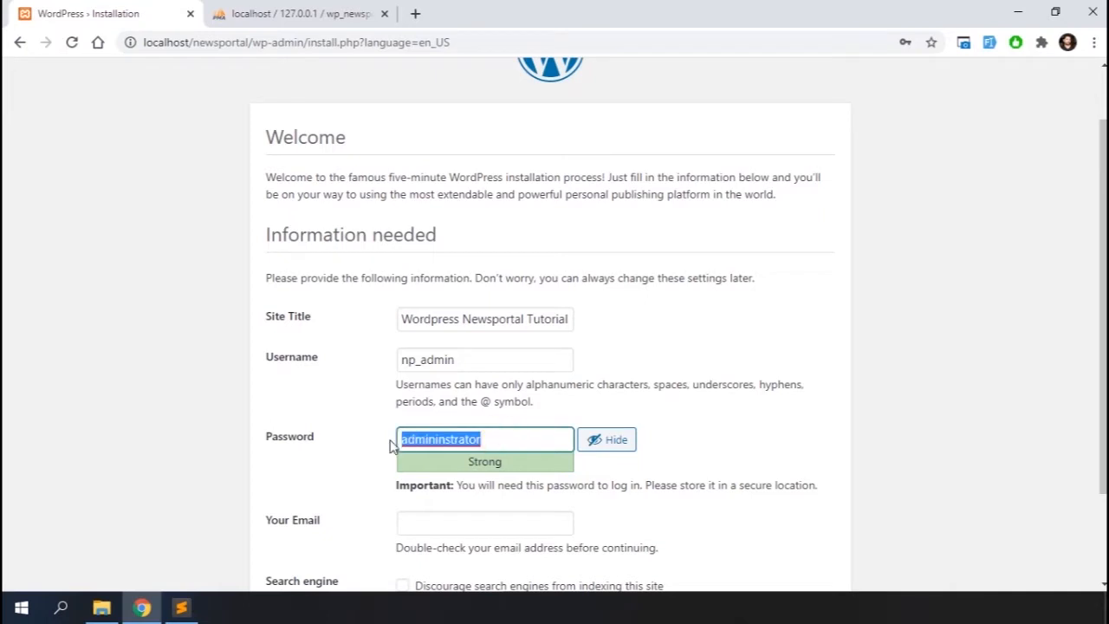
Fill in the admin's e-mail address
scroll(606, 364, down, 2)
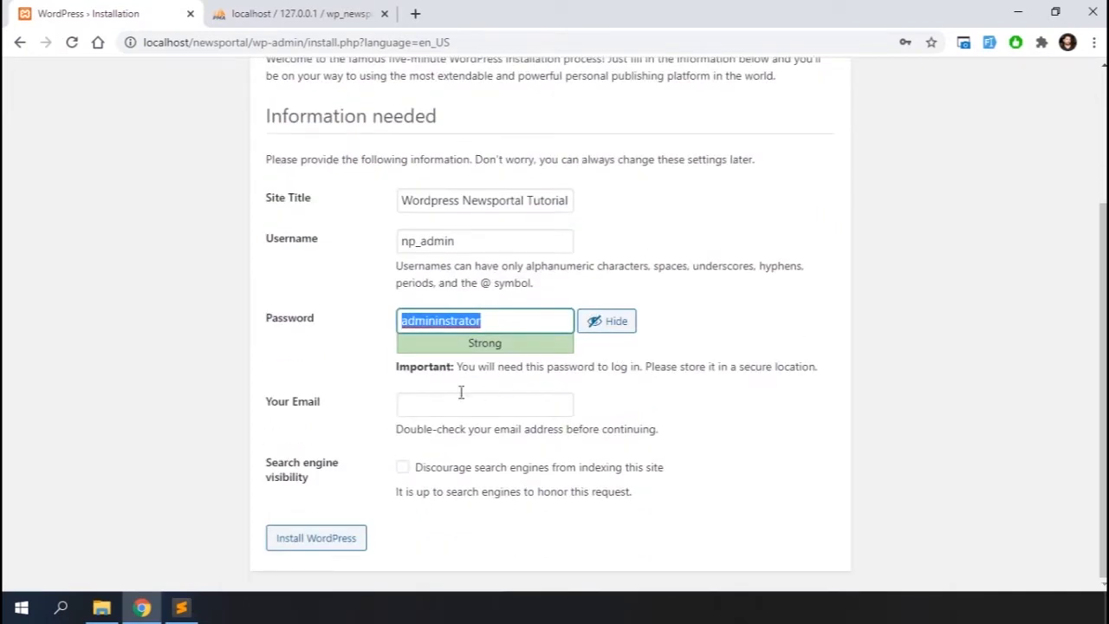
click(434, 396)
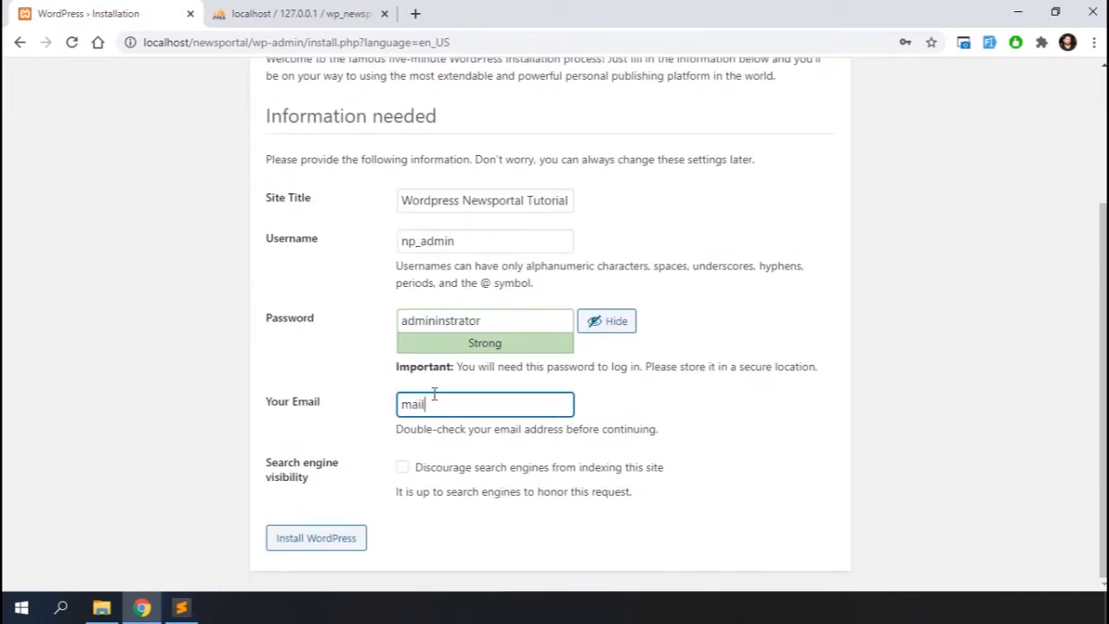
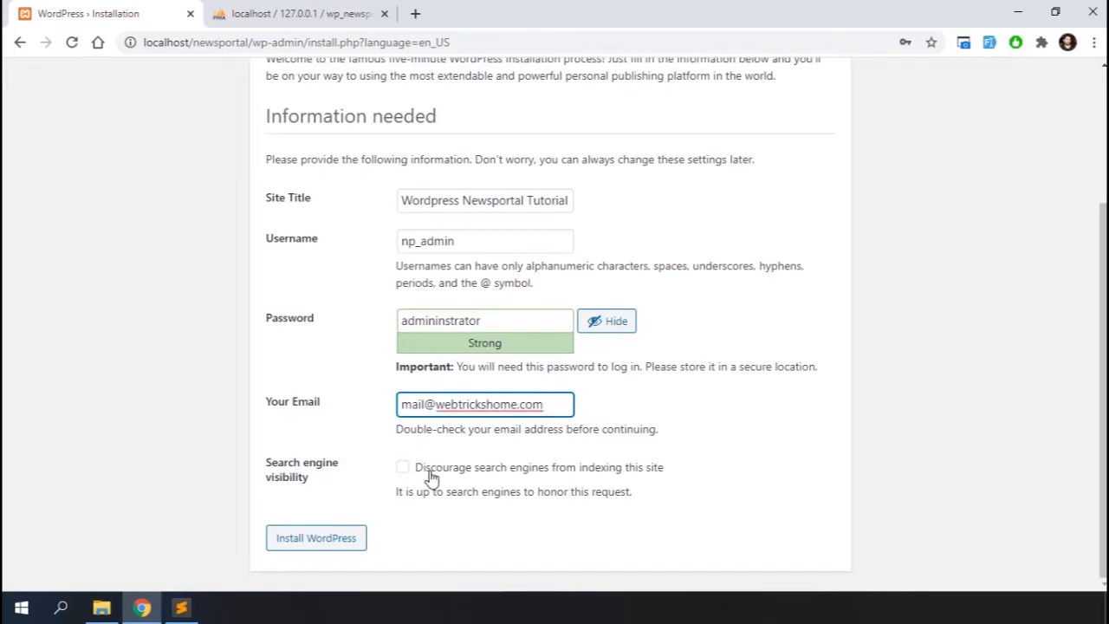
Install WordPress and go to the login page
click(324, 541)
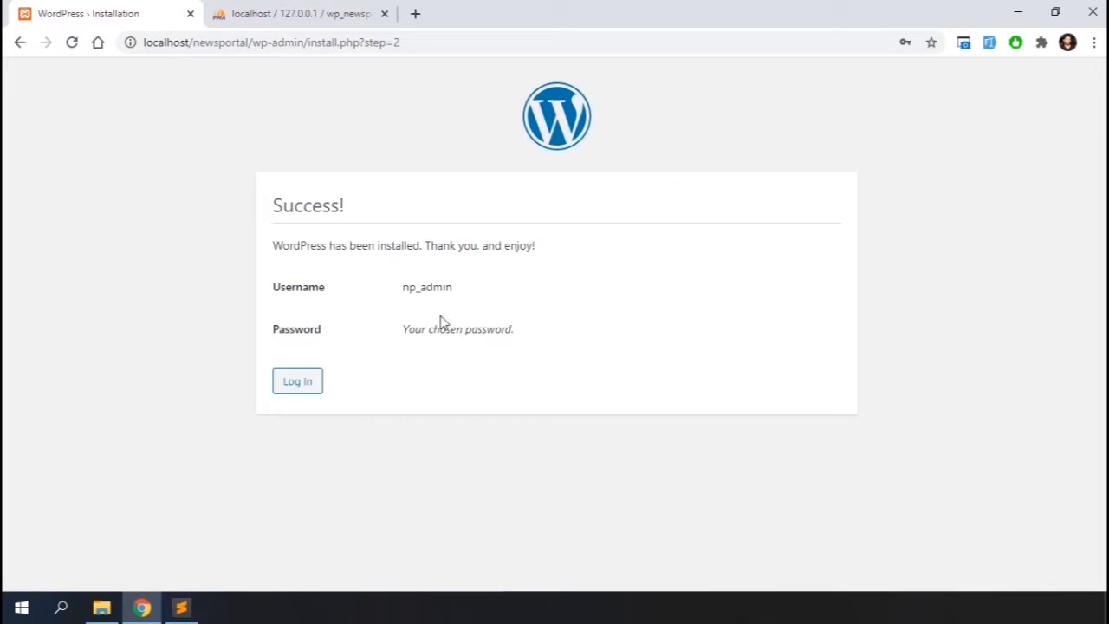
click(286, 386)
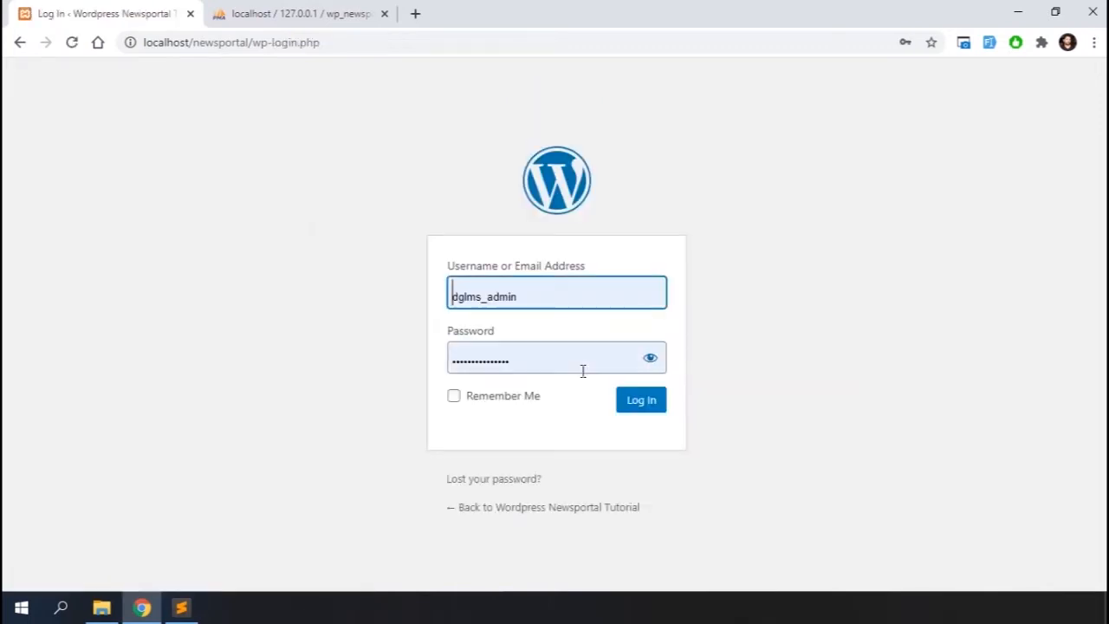
Log in as np_admin with the account password, revealing it and ticking Remember Me
drag(529, 298, 414, 302)
key(ctrl+a)
text(np_admin)
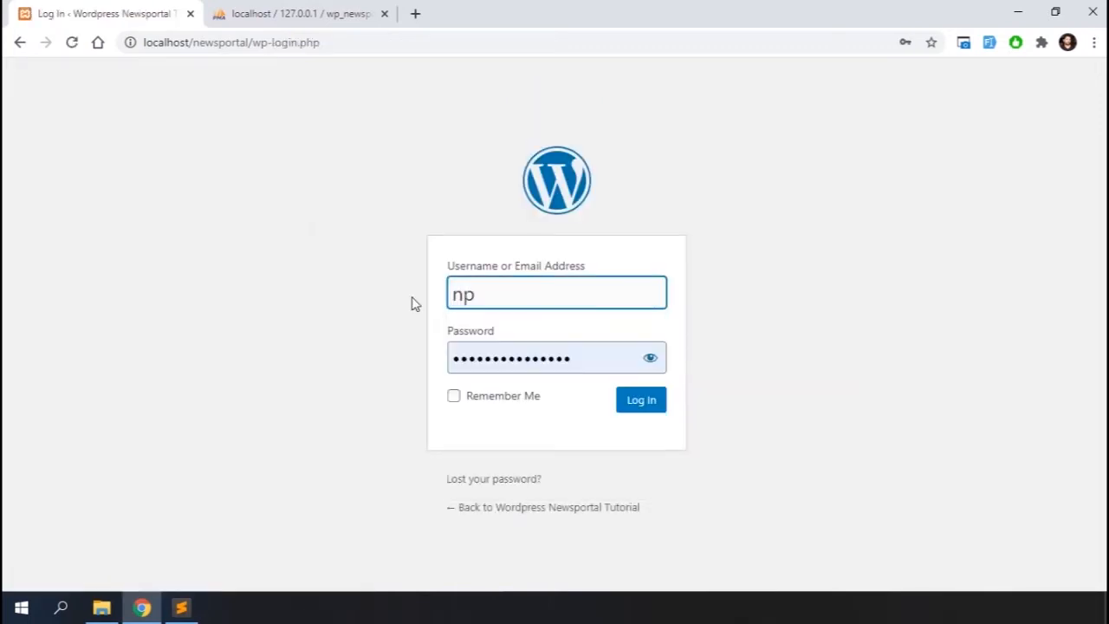
click(650, 358)
click(469, 400)
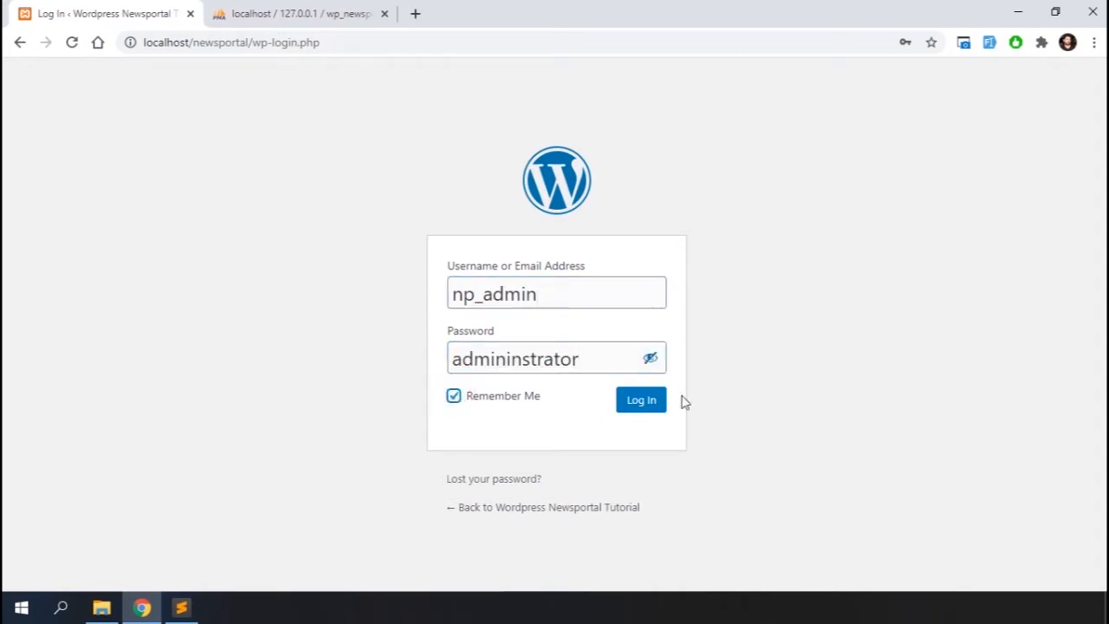
click(639, 402)
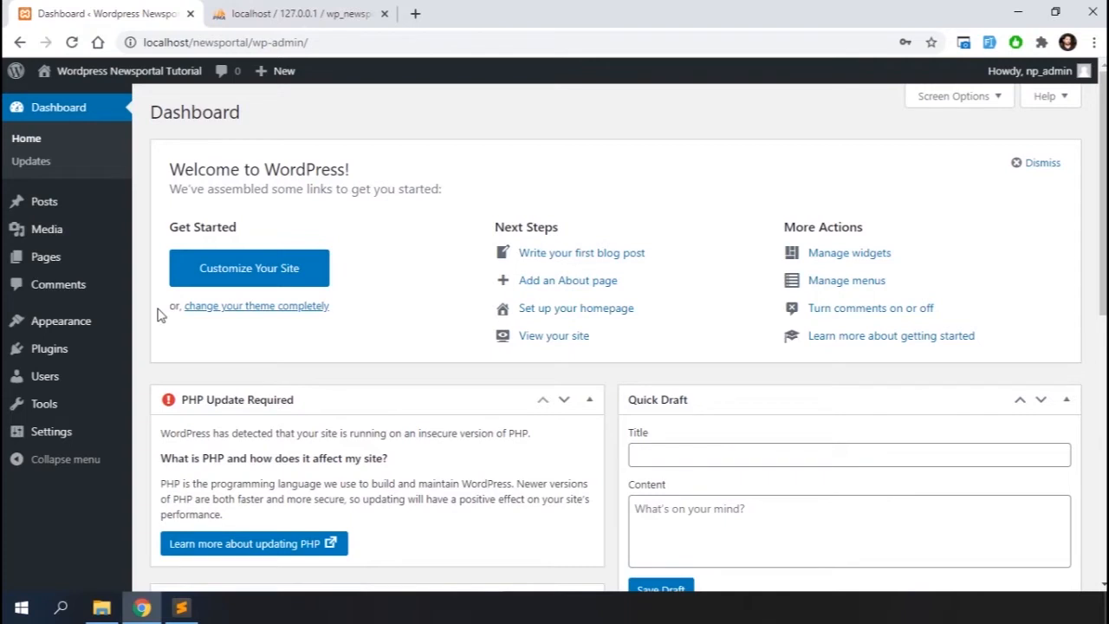
Open the newsportal site folder in Sublime Text
click(102, 608)
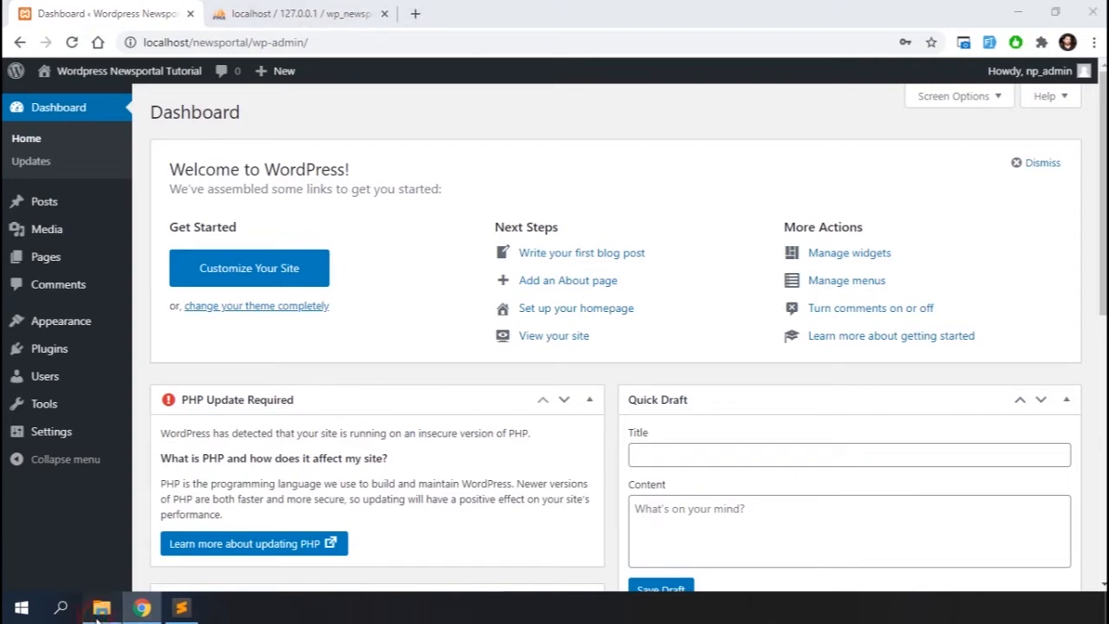
drag(179, 276, 94, 224)
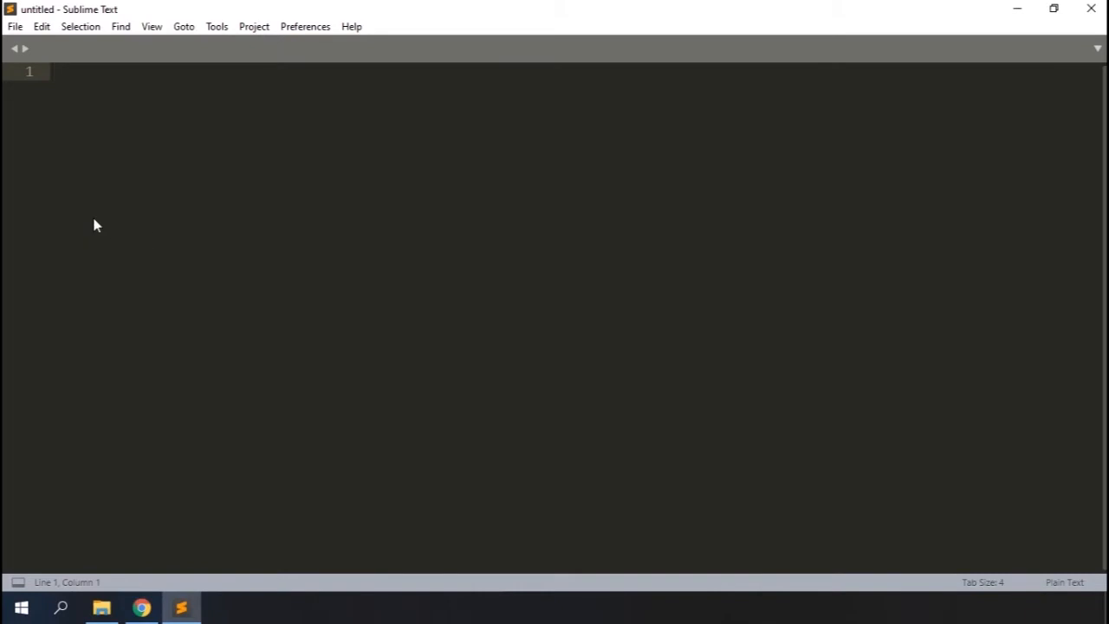
drag(365, 223, 366, 230)
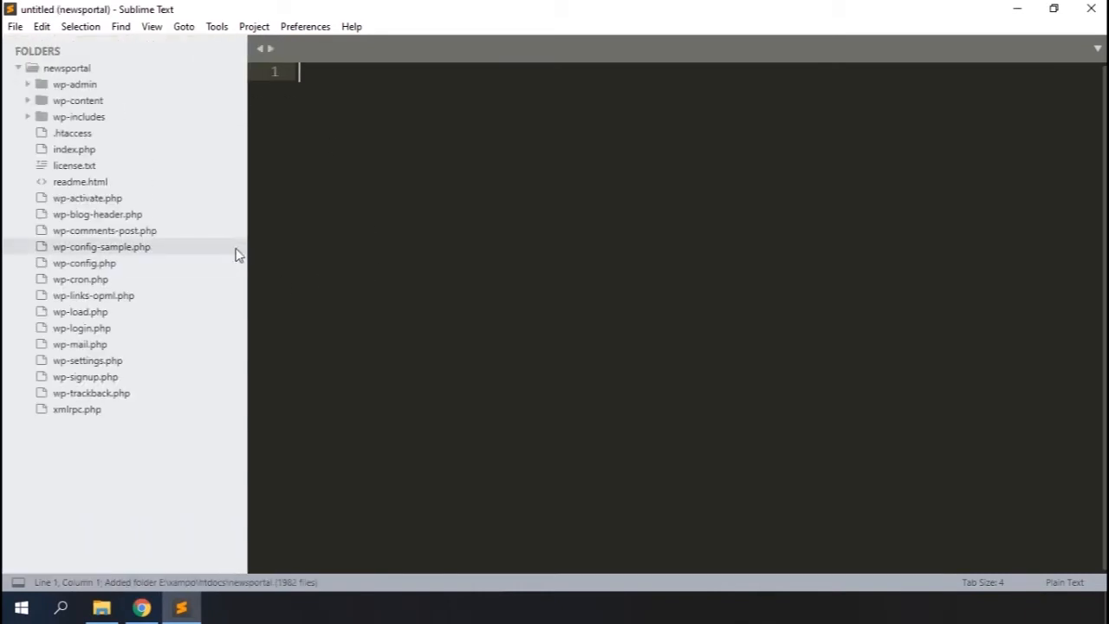
Open wp-config.php and add a comment line above the MySQL settings noting the admin username np_admin and the account password, then save
click(97, 269)
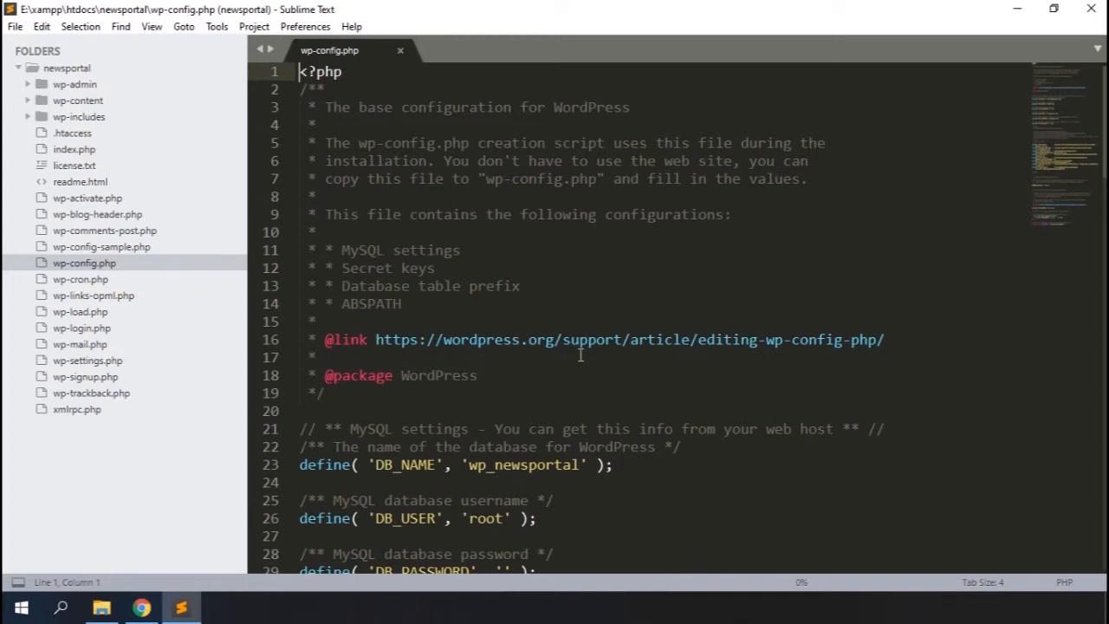
scroll(400, 294, down, 4)
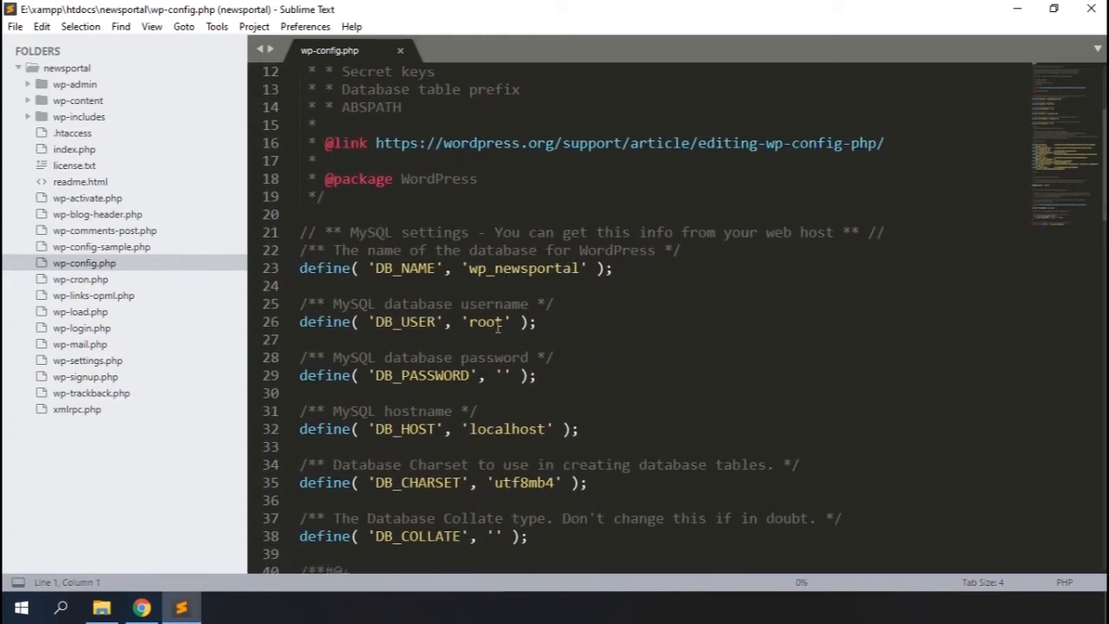
scroll(499, 438, up, 3)
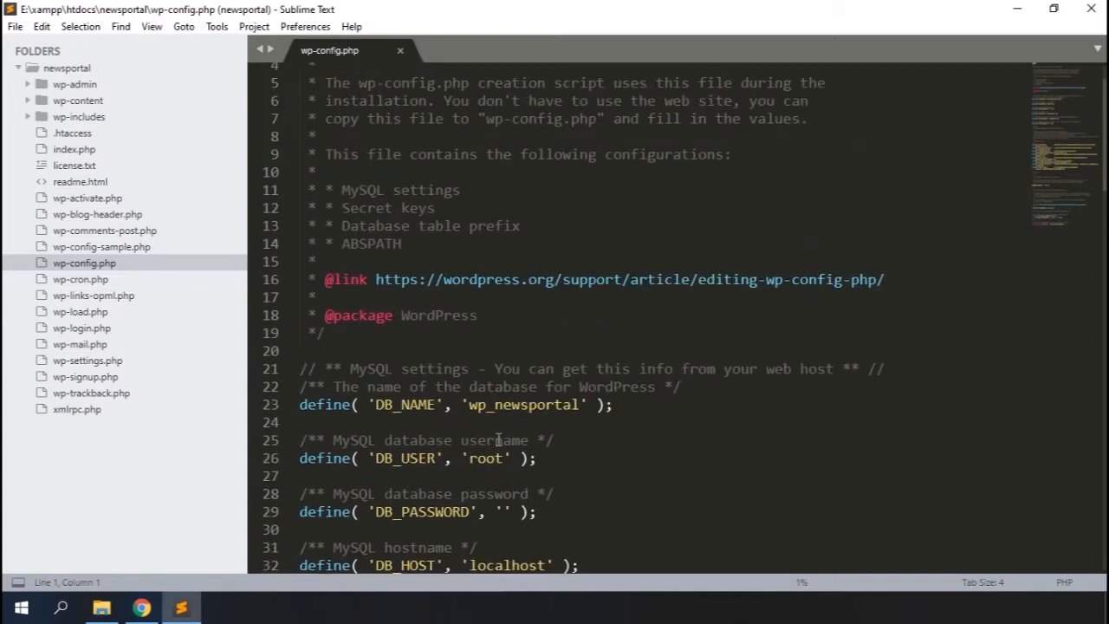
click(309, 351)
text(//)
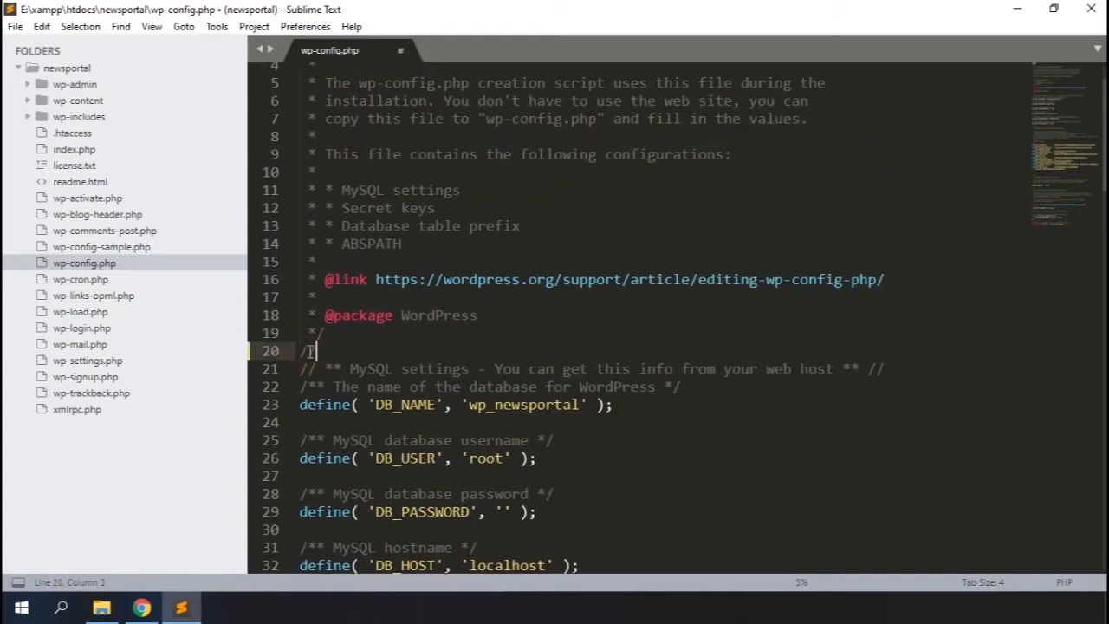
text( np admin / )
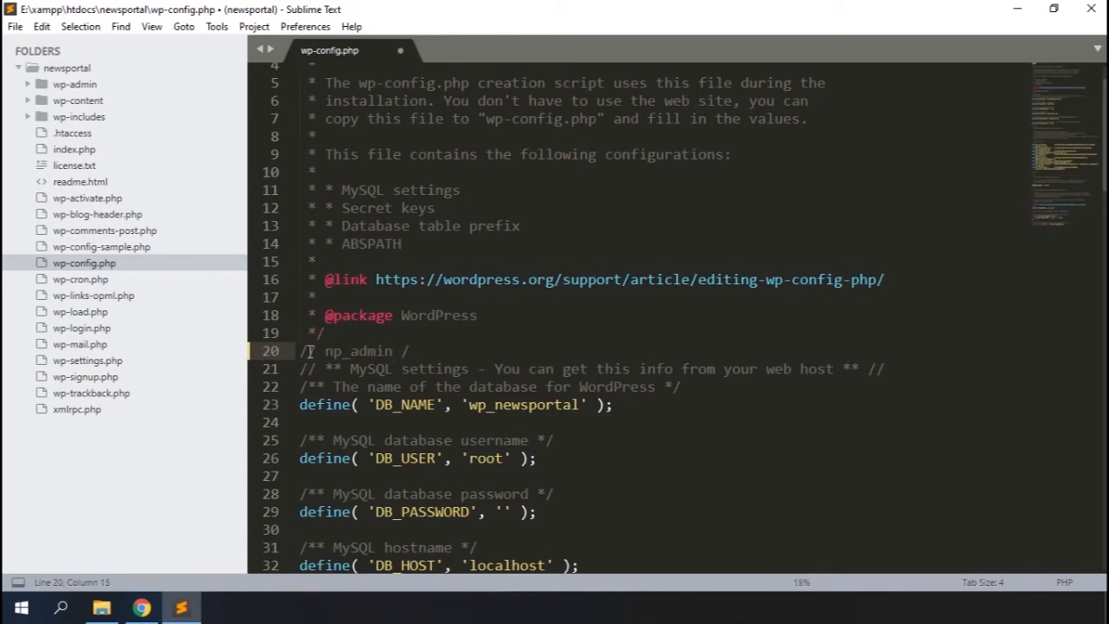
text(admininstrator)
key(ctrl+s)
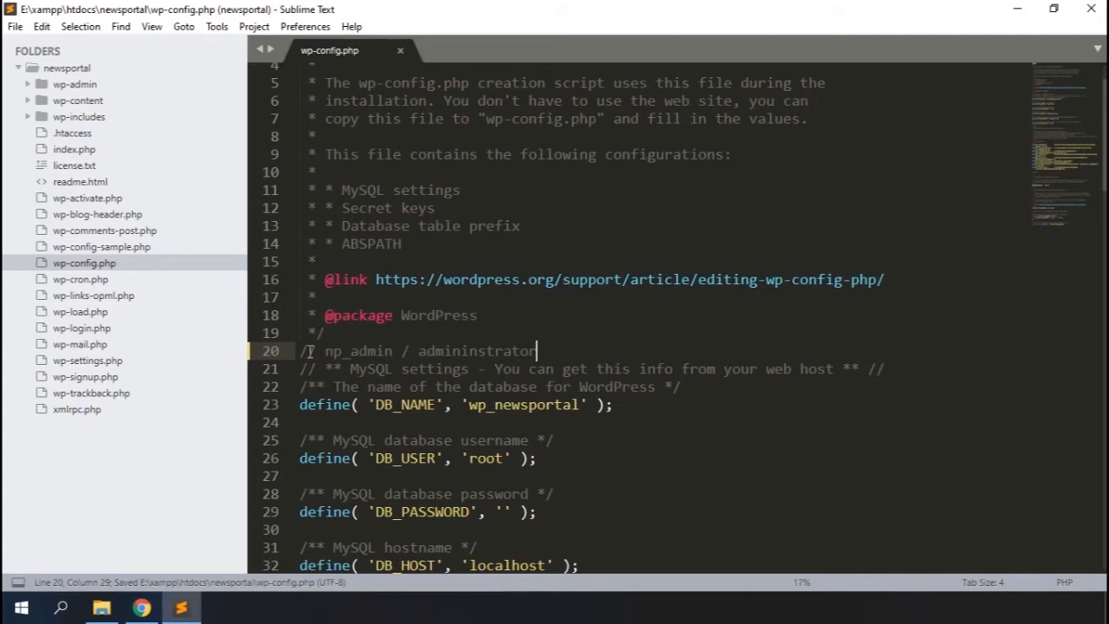
Close wp-config.php and browse the np_options table of the wp_newsportal database in phpMyAdmin
scroll(310, 351, down, 5)
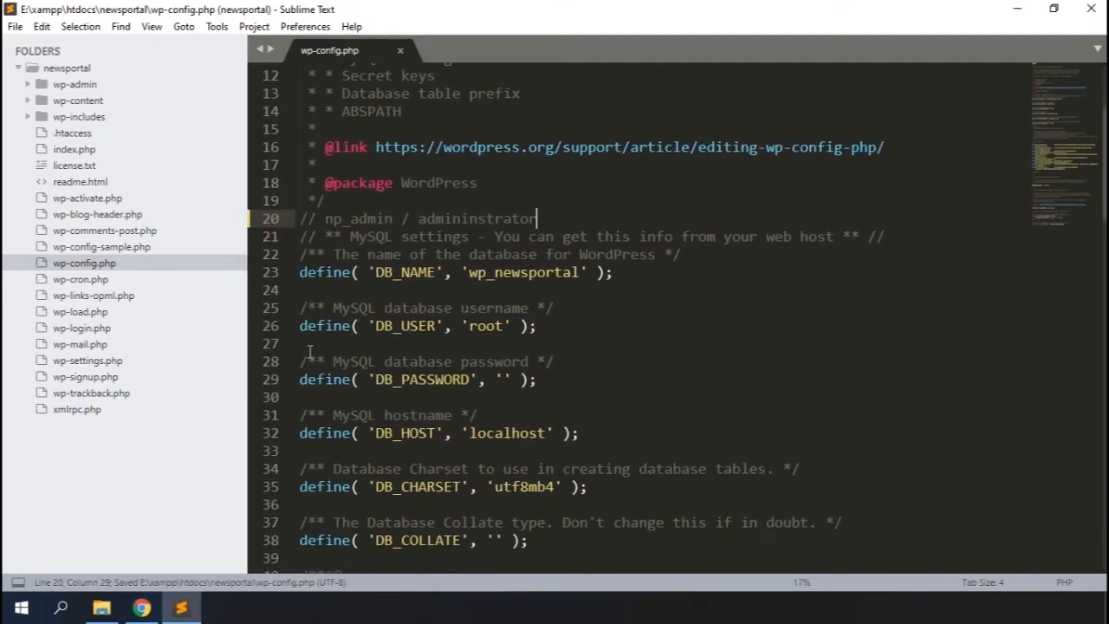
click(400, 52)
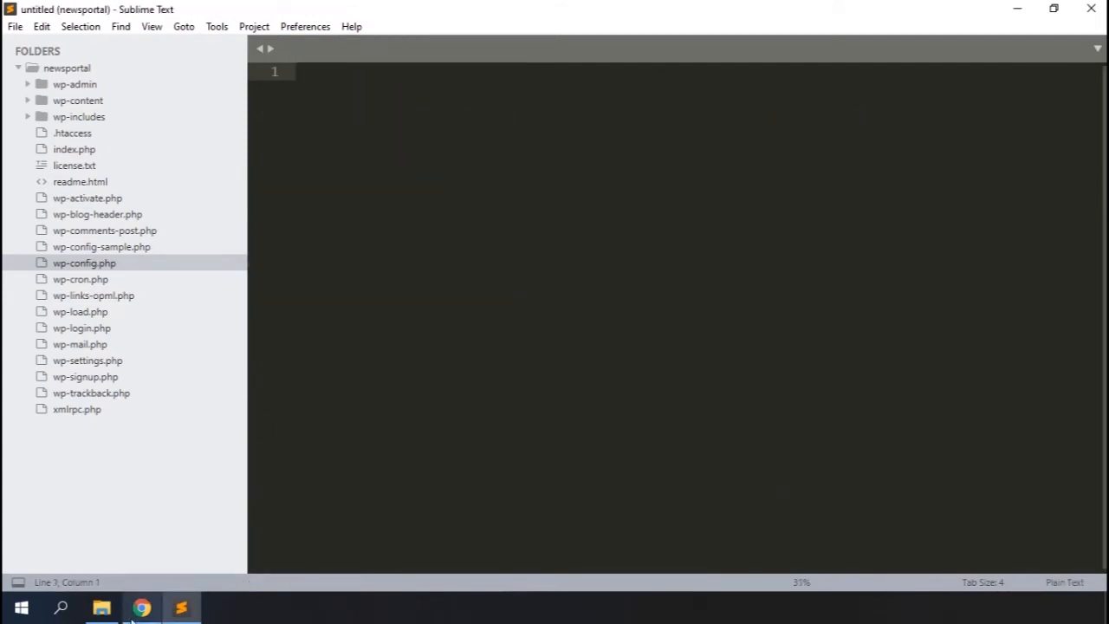
click(142, 608)
click(288, 12)
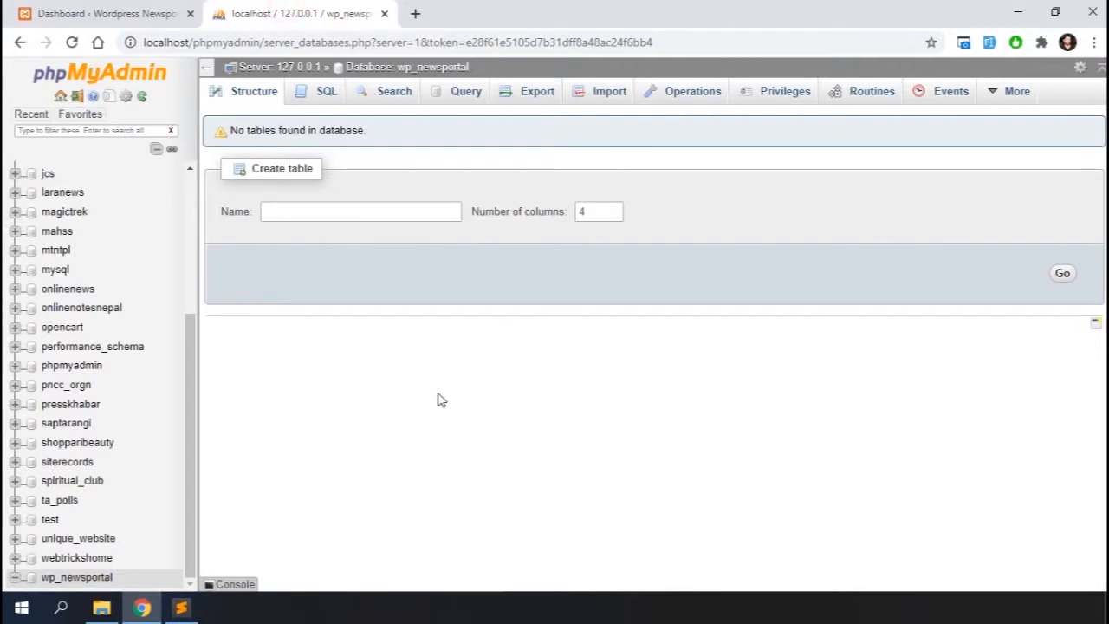
click(62, 578)
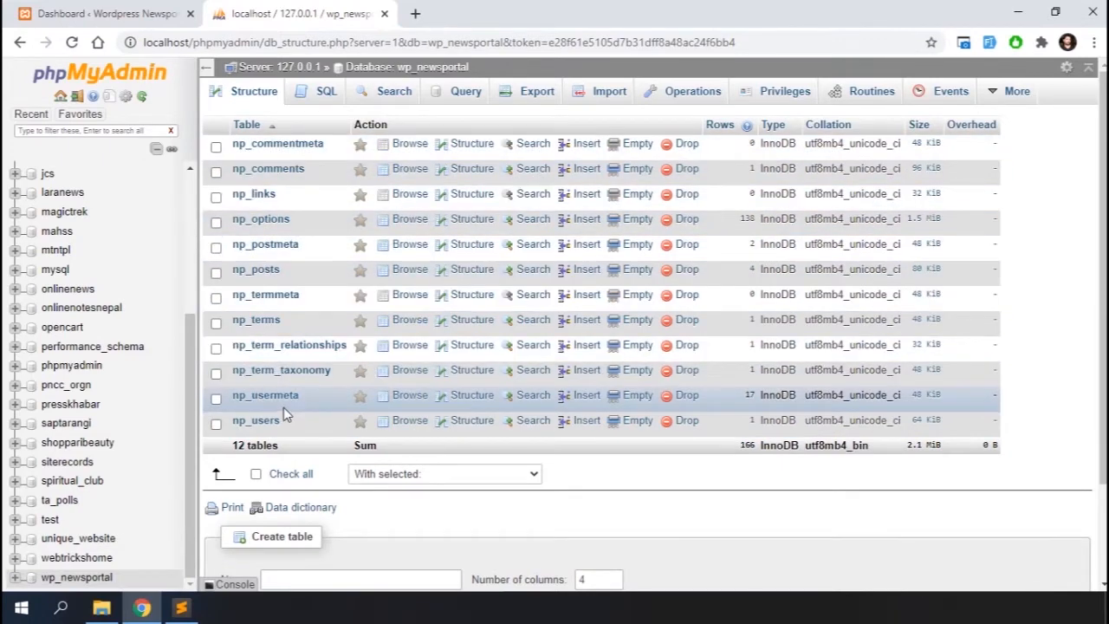
click(253, 222)
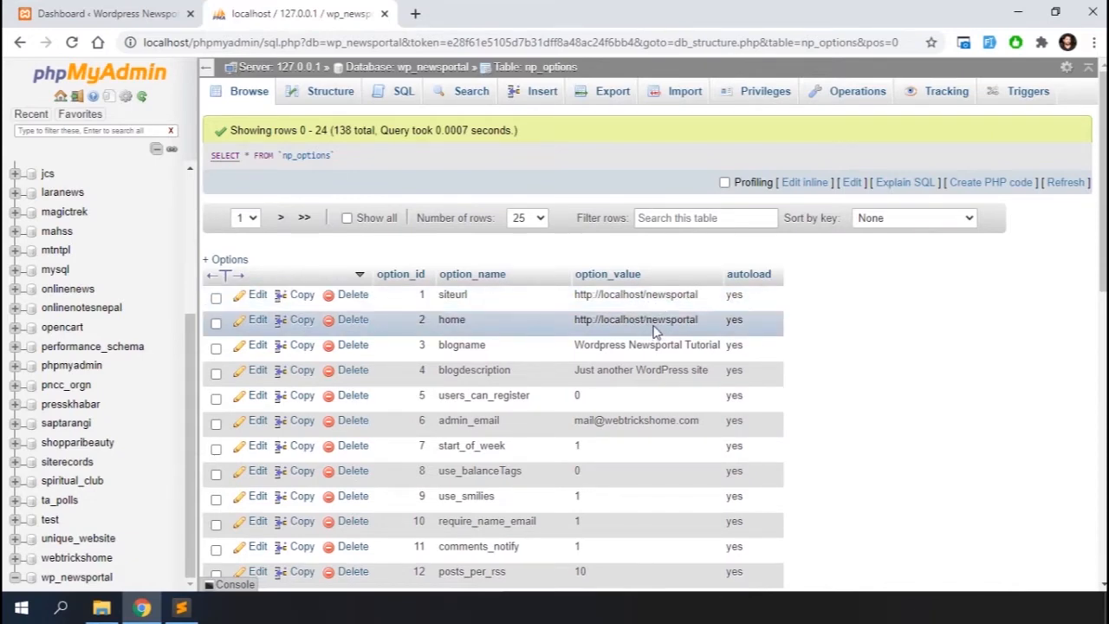
Open the site's front end in a new tab from the dashboard and look through its homepage
click(159, 9)
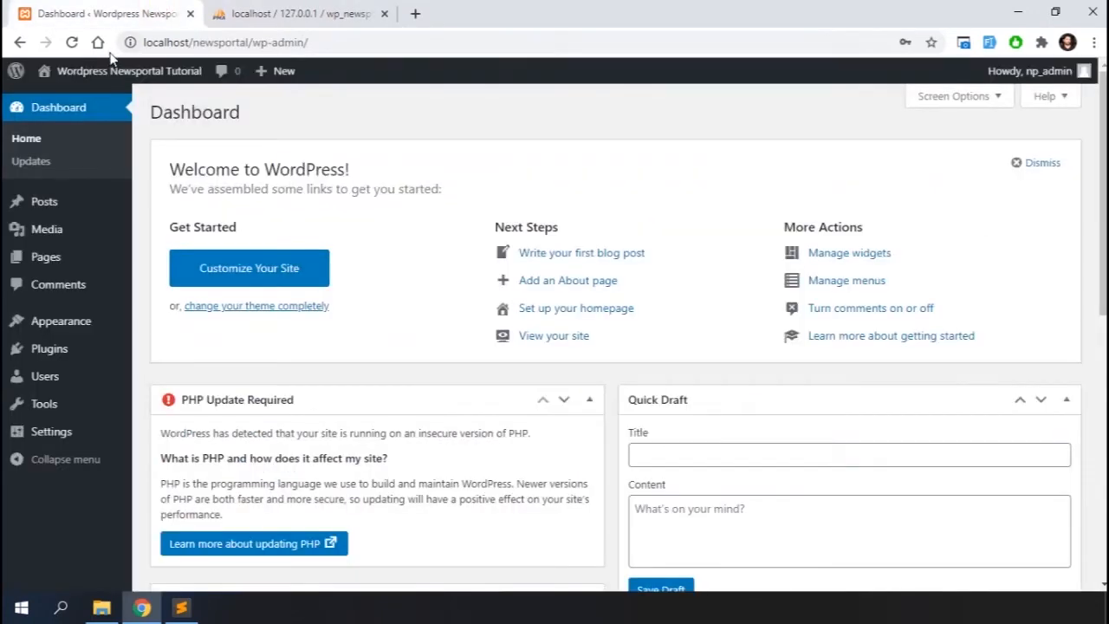
mouse_move(94, 71)
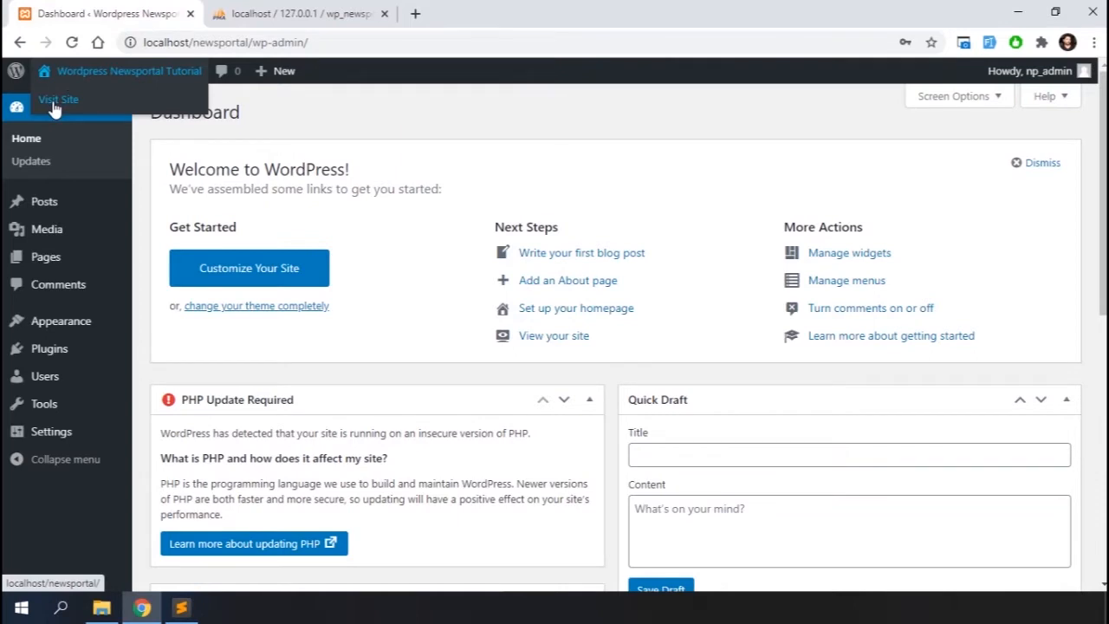
right_click(55, 107)
click(78, 111)
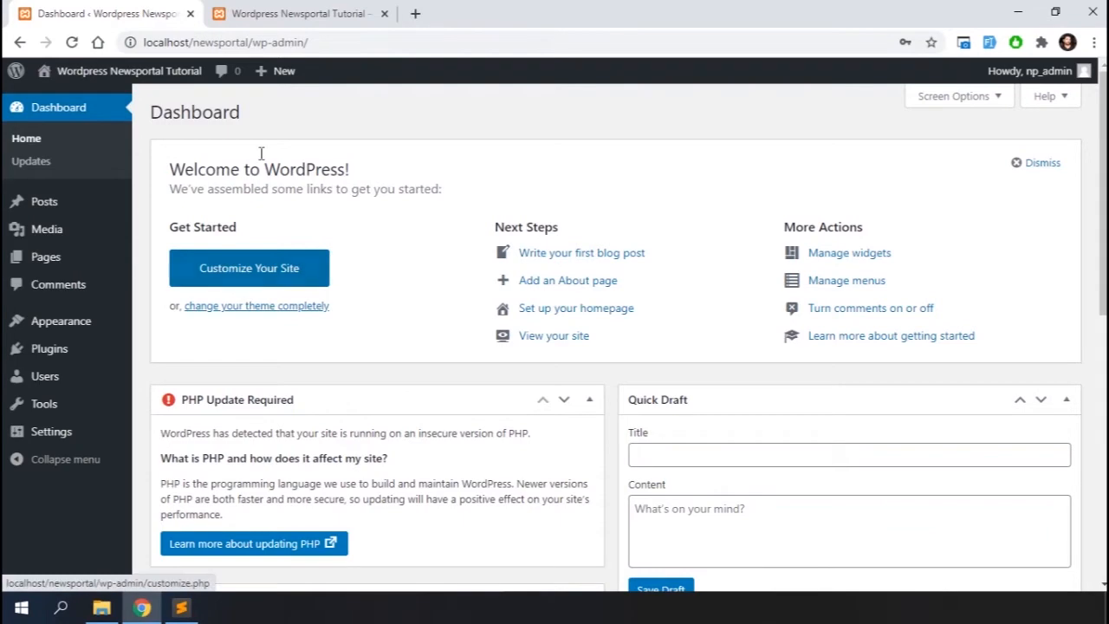
click(267, 14)
scroll(451, 419, down, 7)
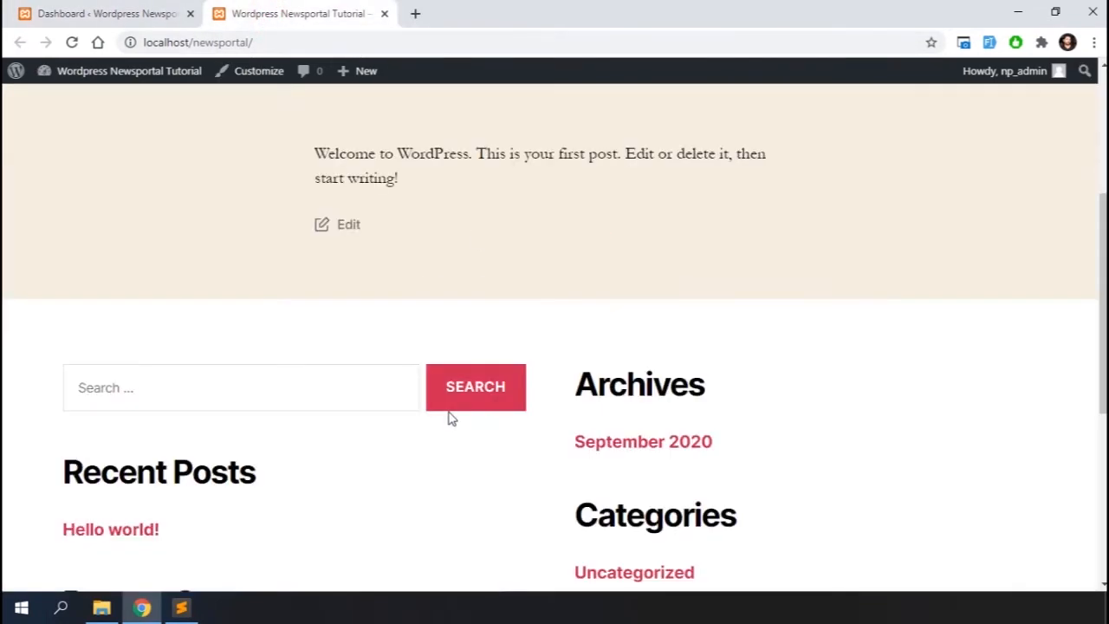
scroll(451, 418, up, 10)
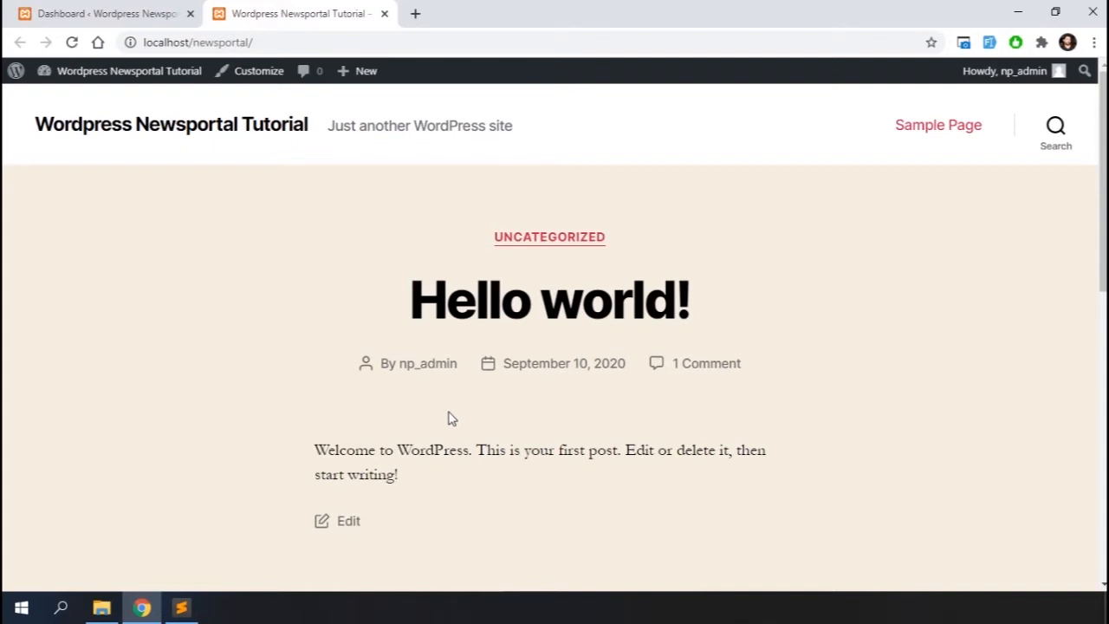
Go to Appearance Themes, open Add New and browse through the featured themes
click(114, 17)
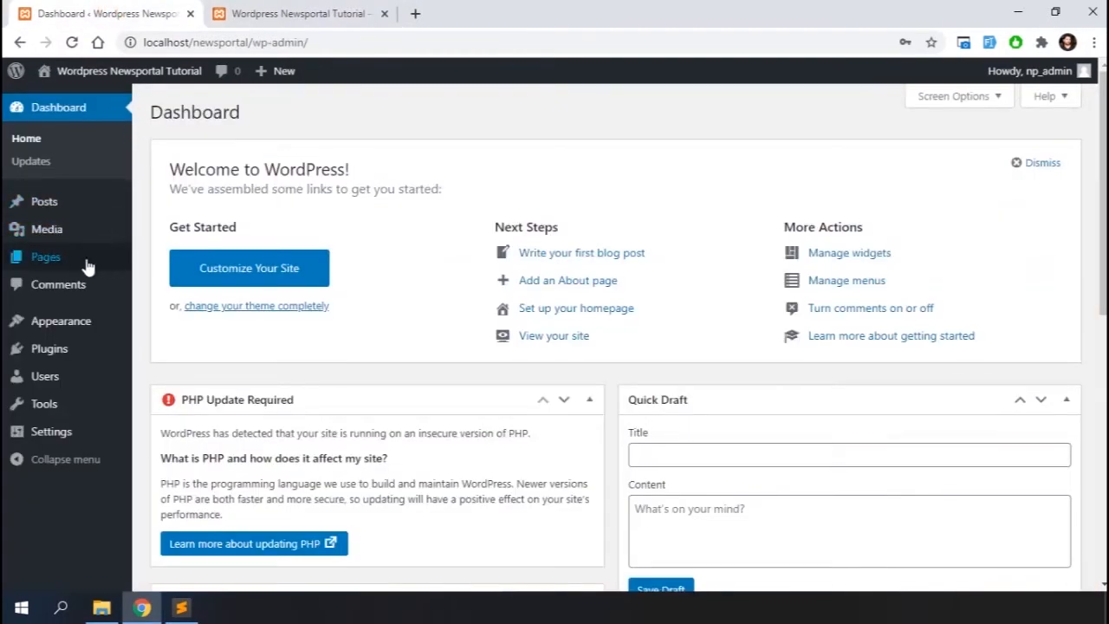
mouse_move(59, 326)
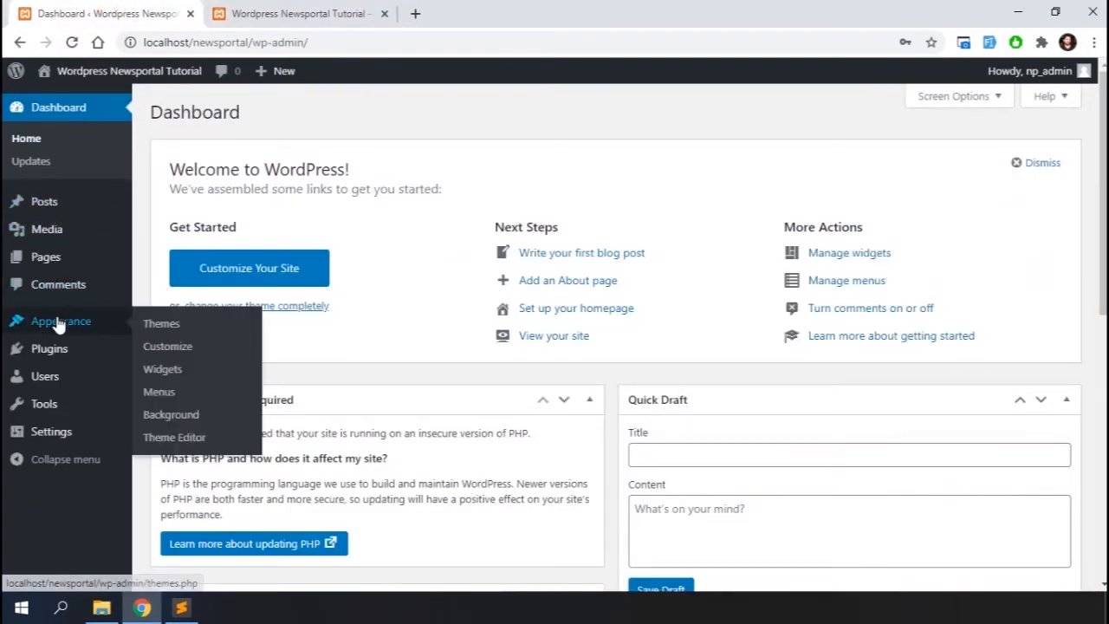
click(162, 326)
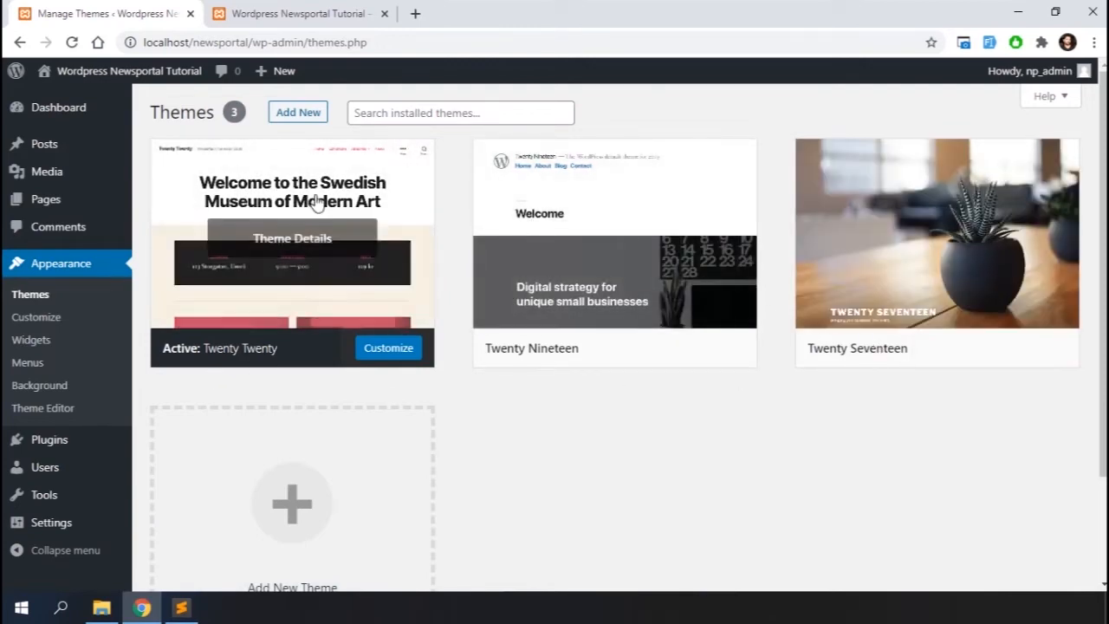
click(294, 115)
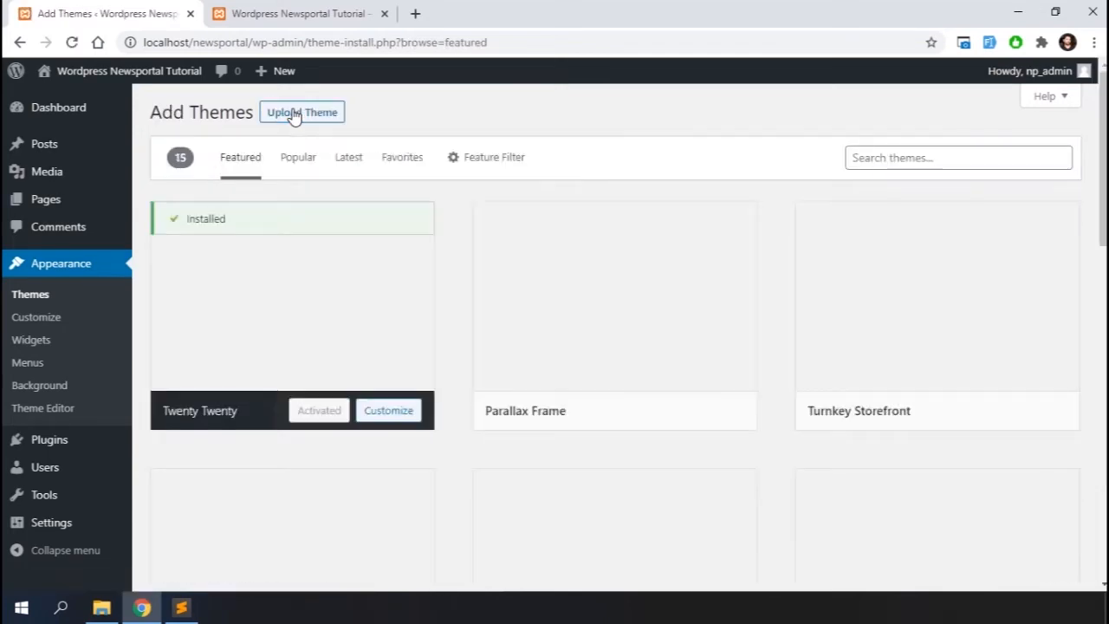
scroll(632, 471, down, 2)
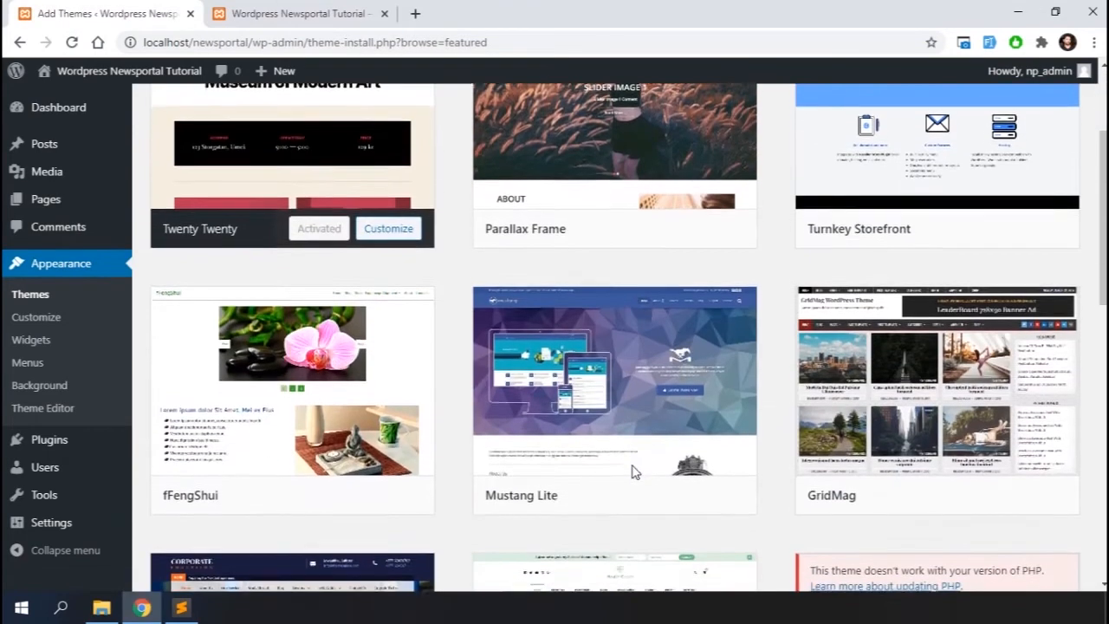
scroll(858, 473, down, 2)
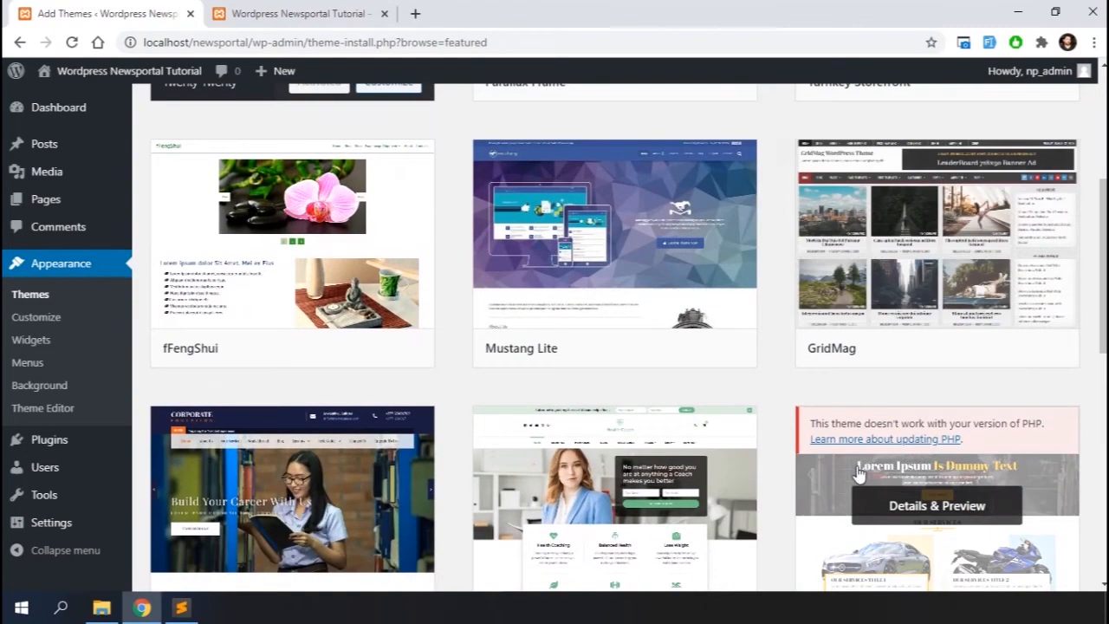
scroll(687, 360, down, 4)
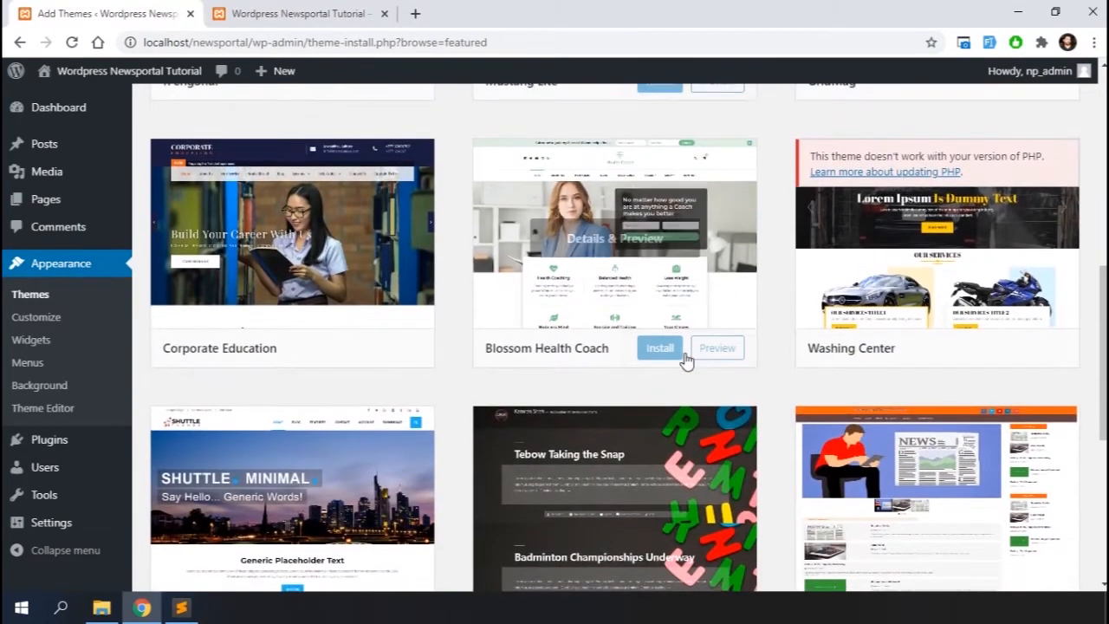
scroll(686, 361, down, 4)
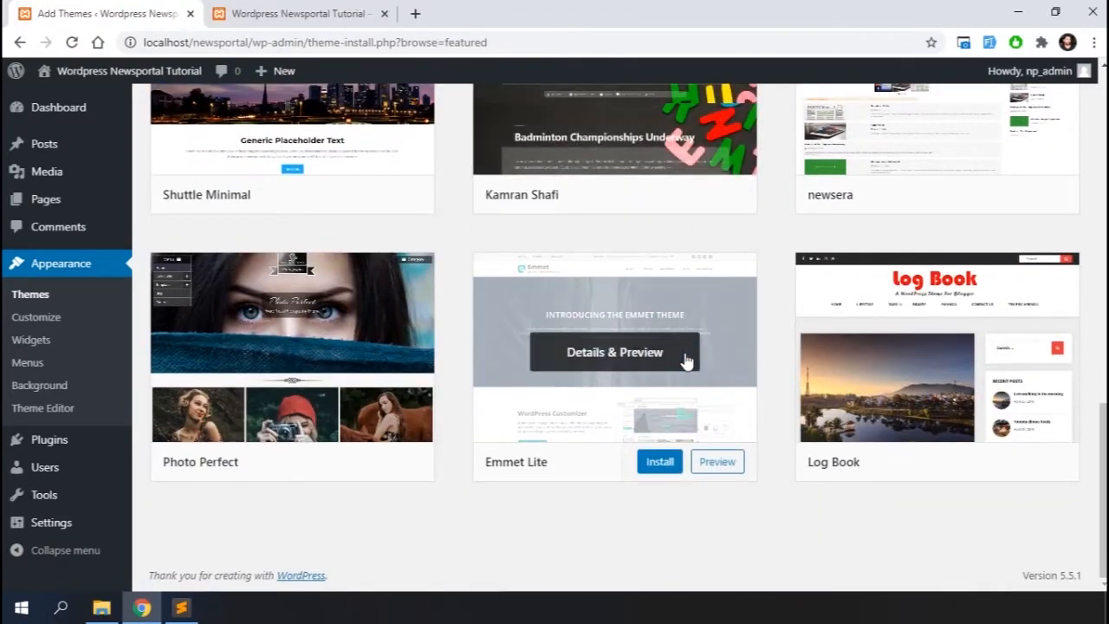
scroll(686, 360, up, 2)
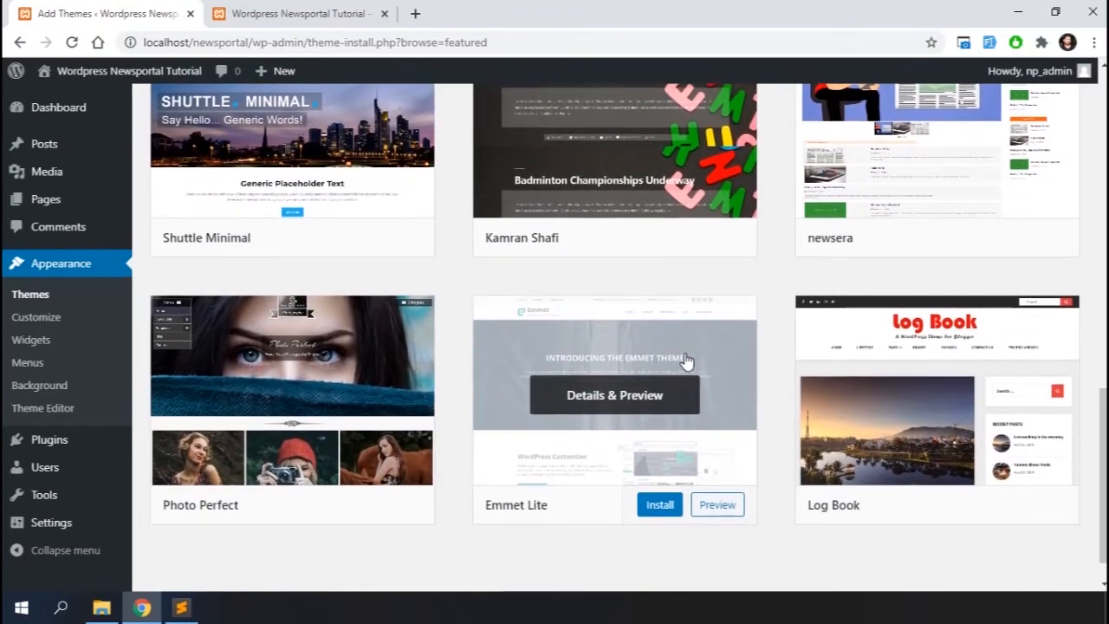
scroll(687, 361, up, 8)
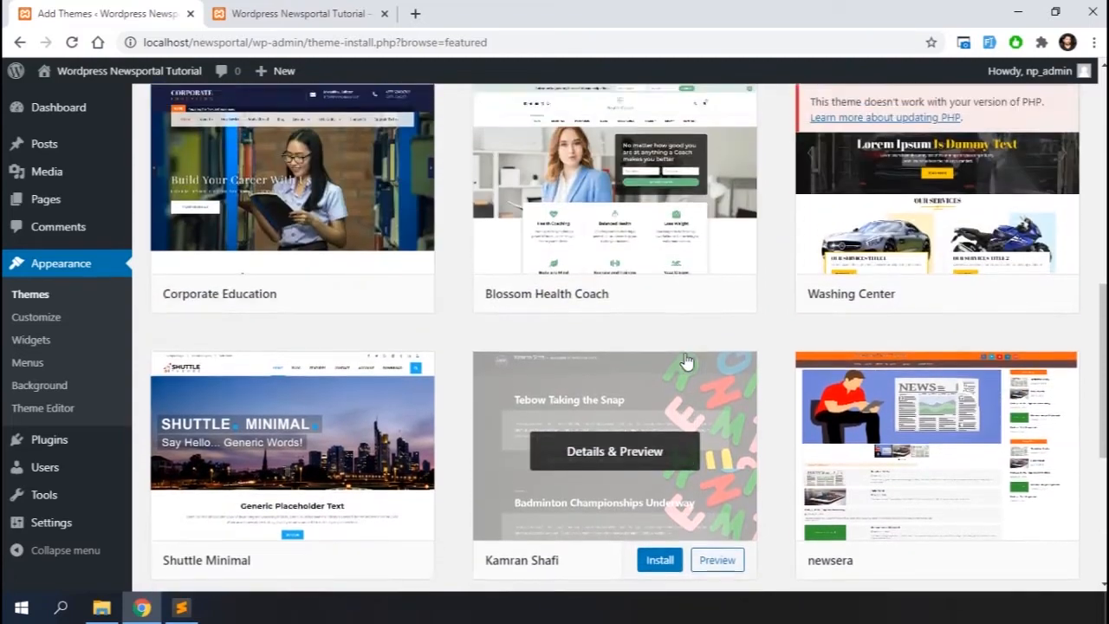
scroll(686, 360, up, 3)
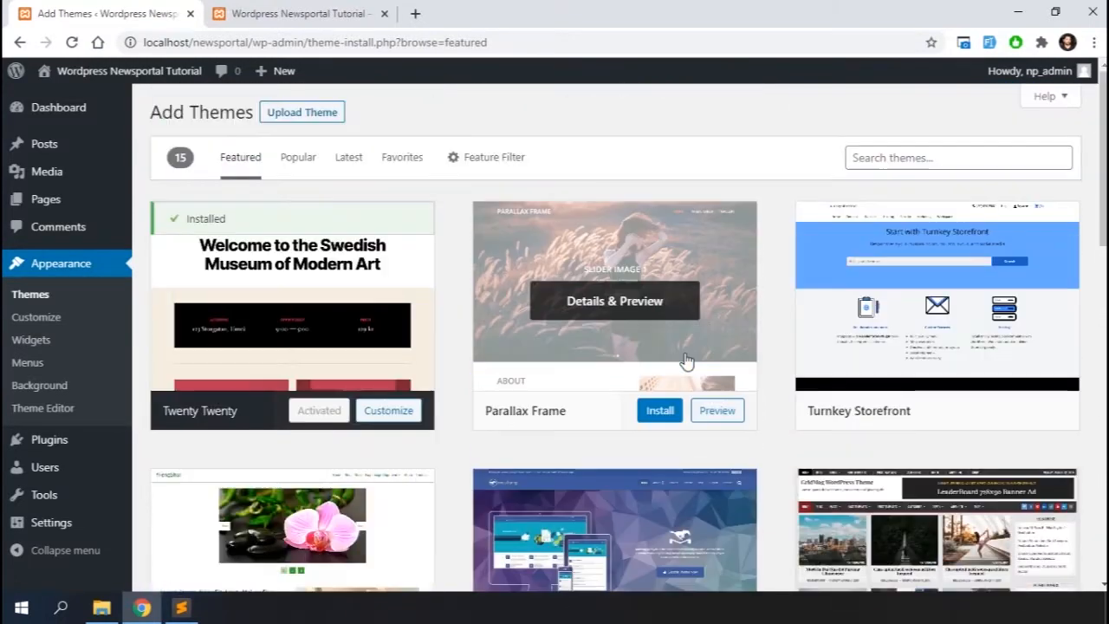
Search themes for news portal, then install and activate the News Portal theme
click(893, 161)
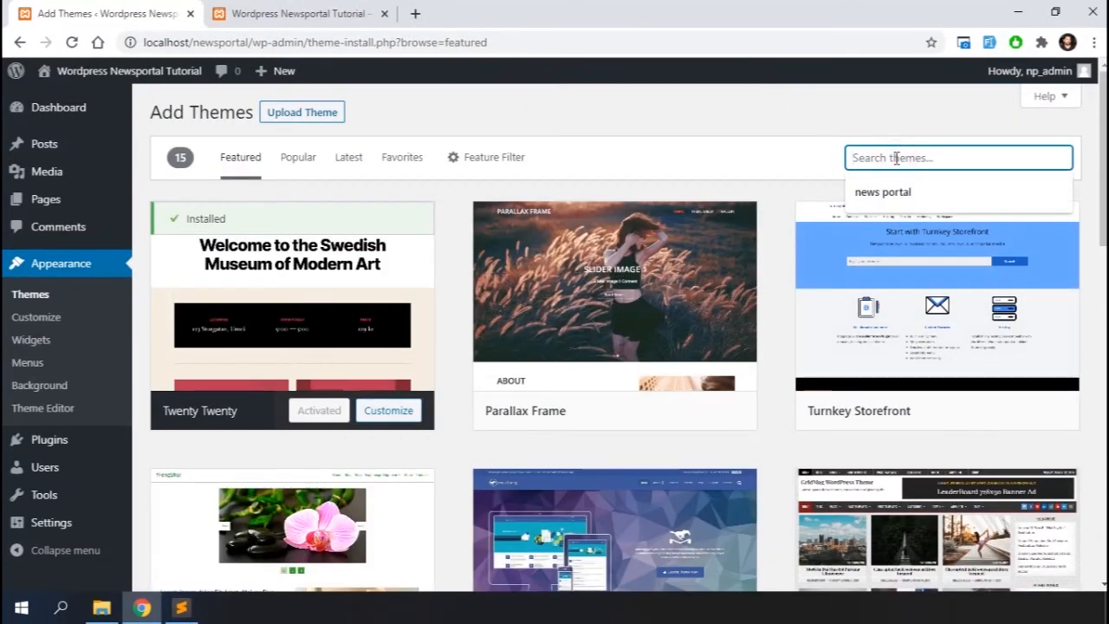
click(884, 192)
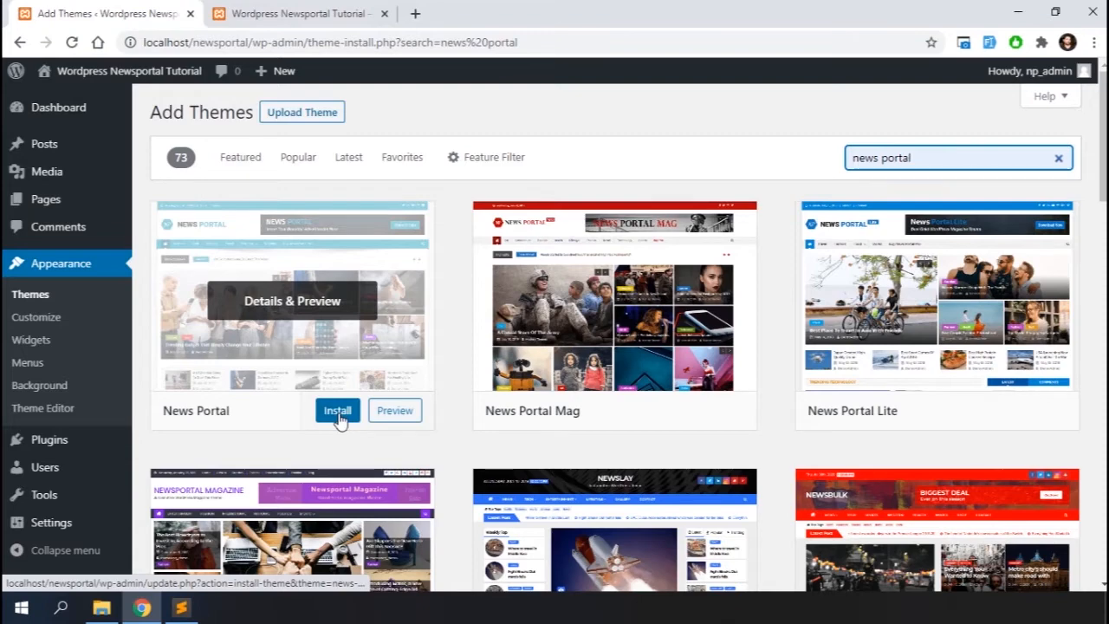
click(337, 415)
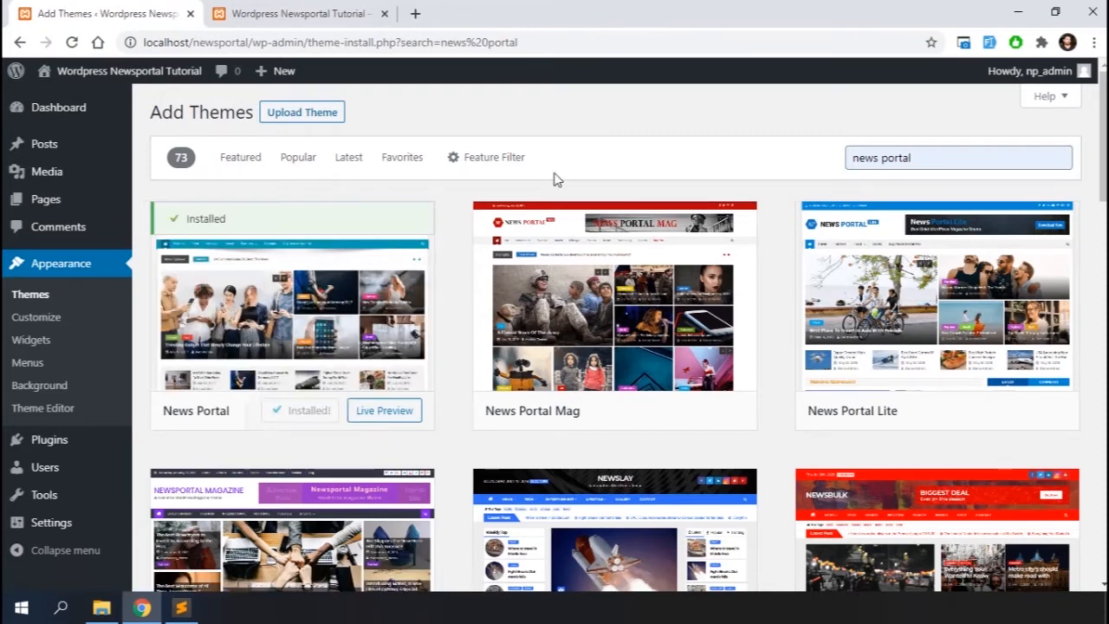
click(307, 411)
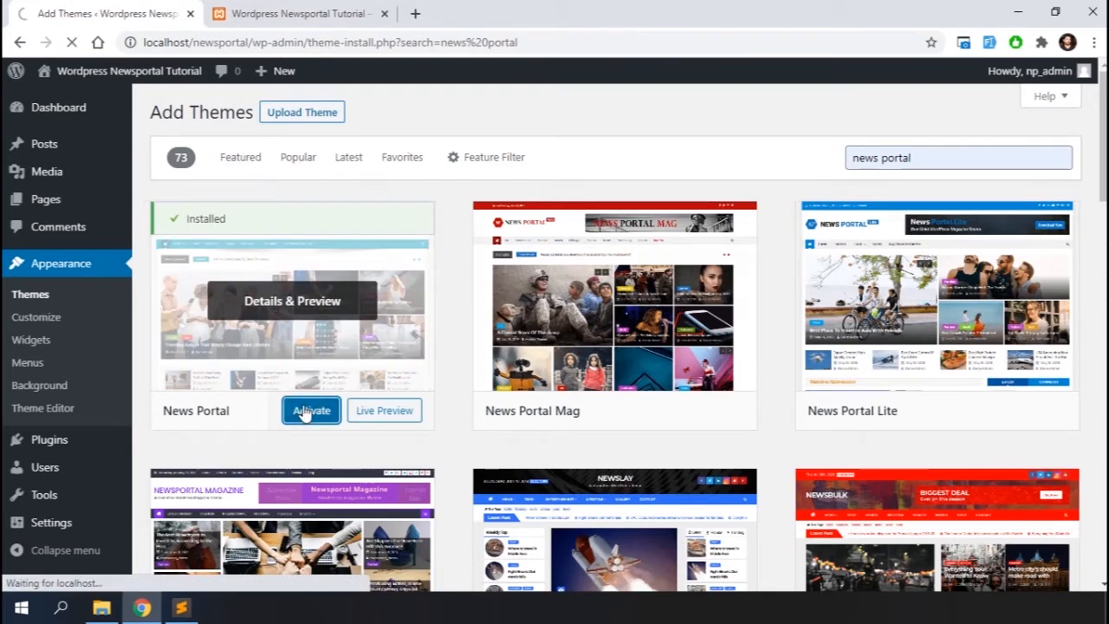
View the site's homepage with the News Portal theme applied, scrolling through it
scroll(307, 513, down, 3)
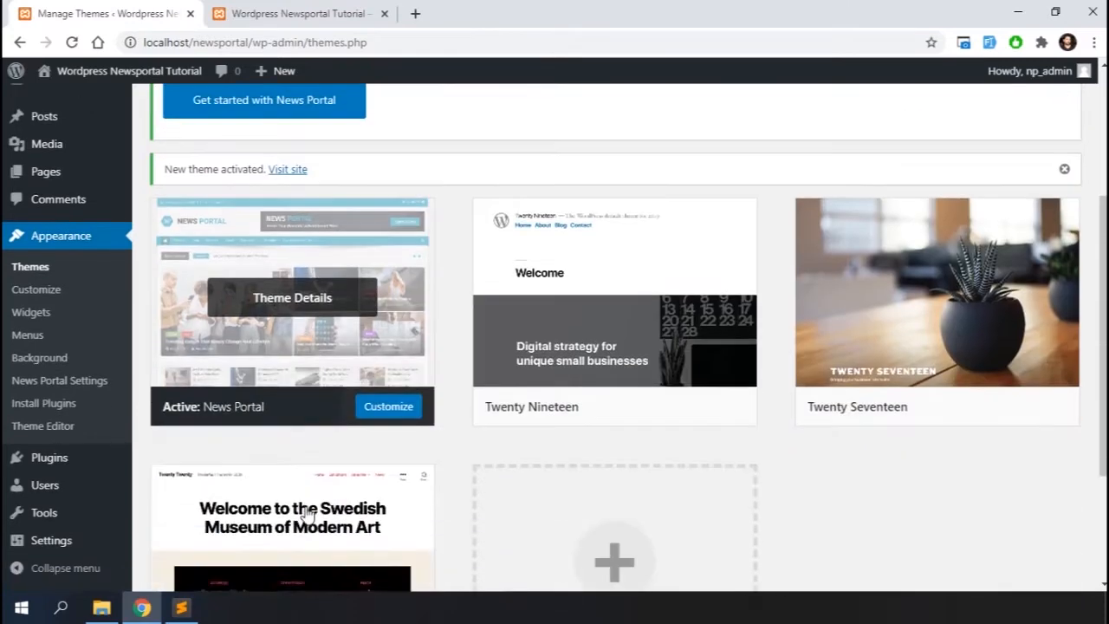
click(312, 13)
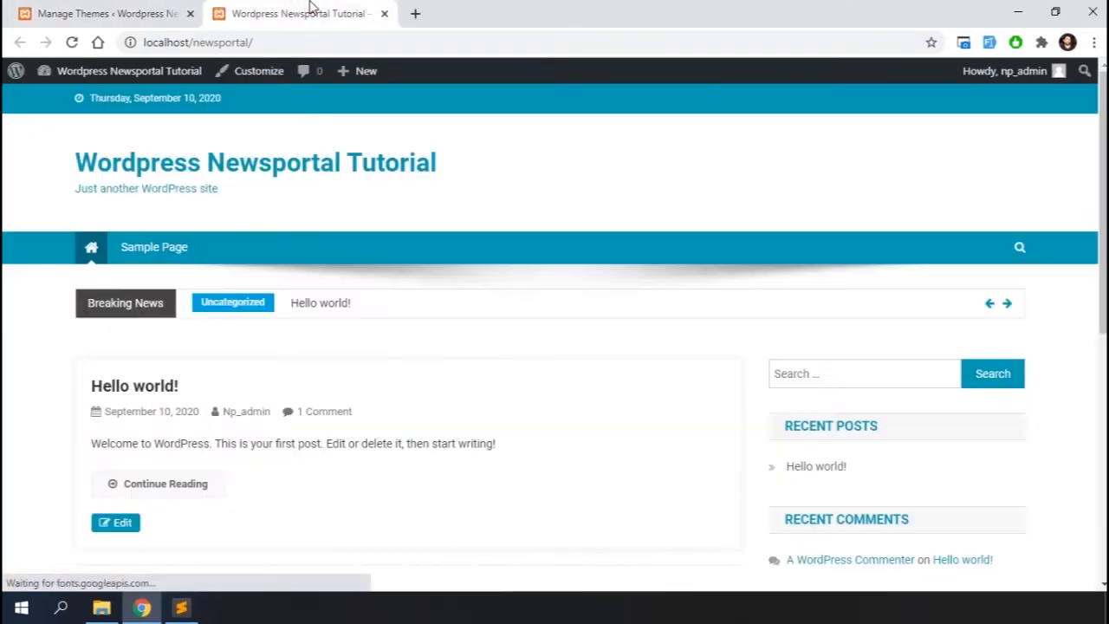
scroll(436, 359, down, 1)
scroll(435, 359, down, 4)
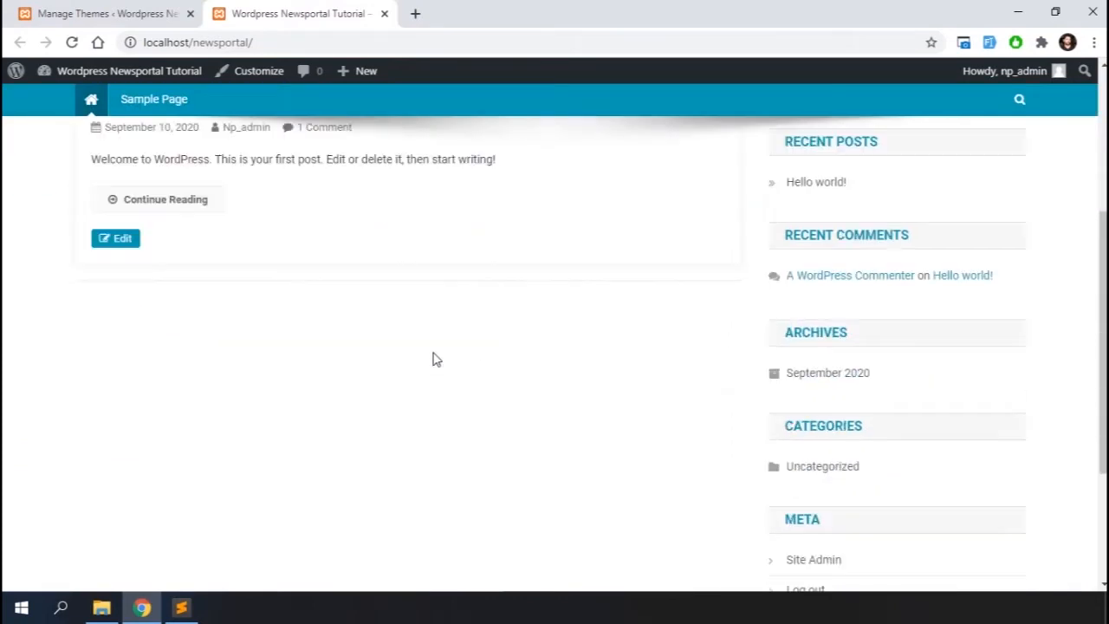
scroll(435, 359, up, 5)
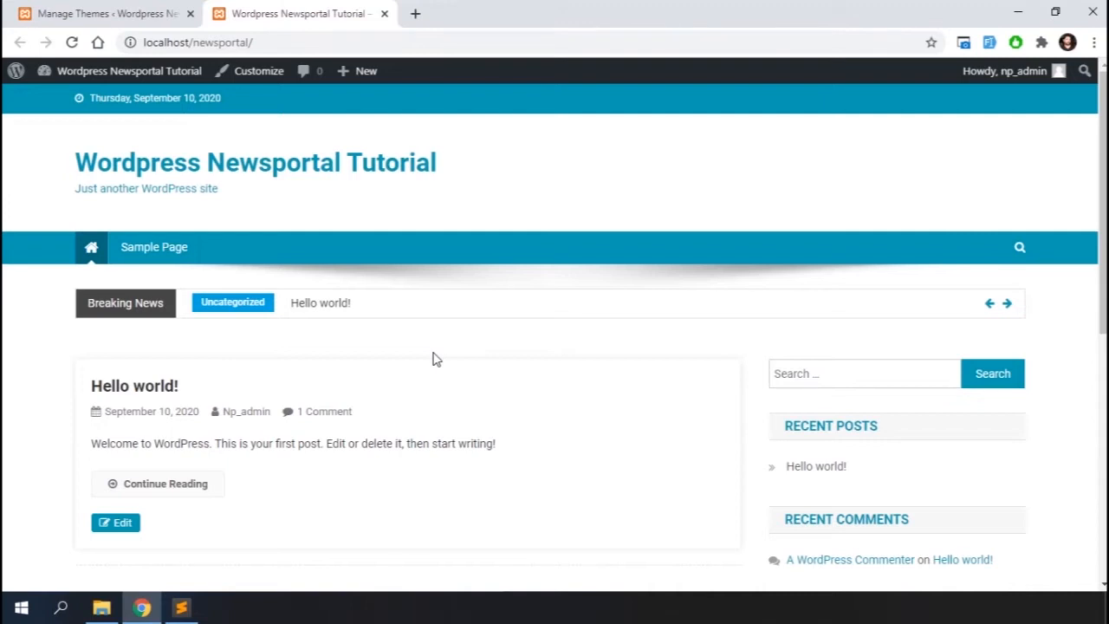
Return to the themes page, open the News Portal theme details and read its description
click(112, 13)
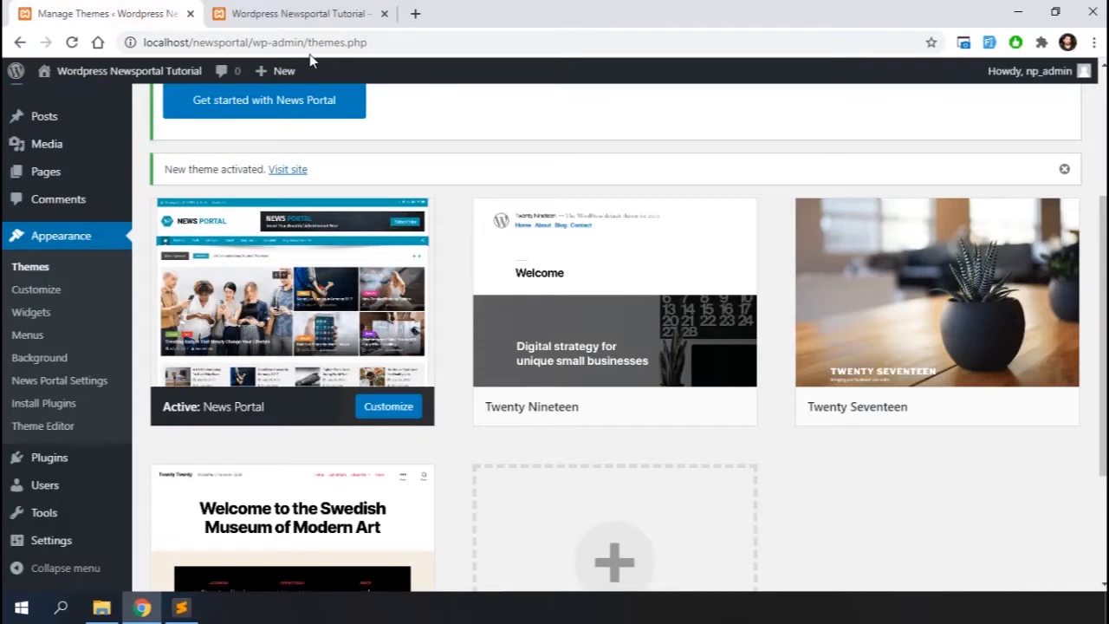
click(292, 298)
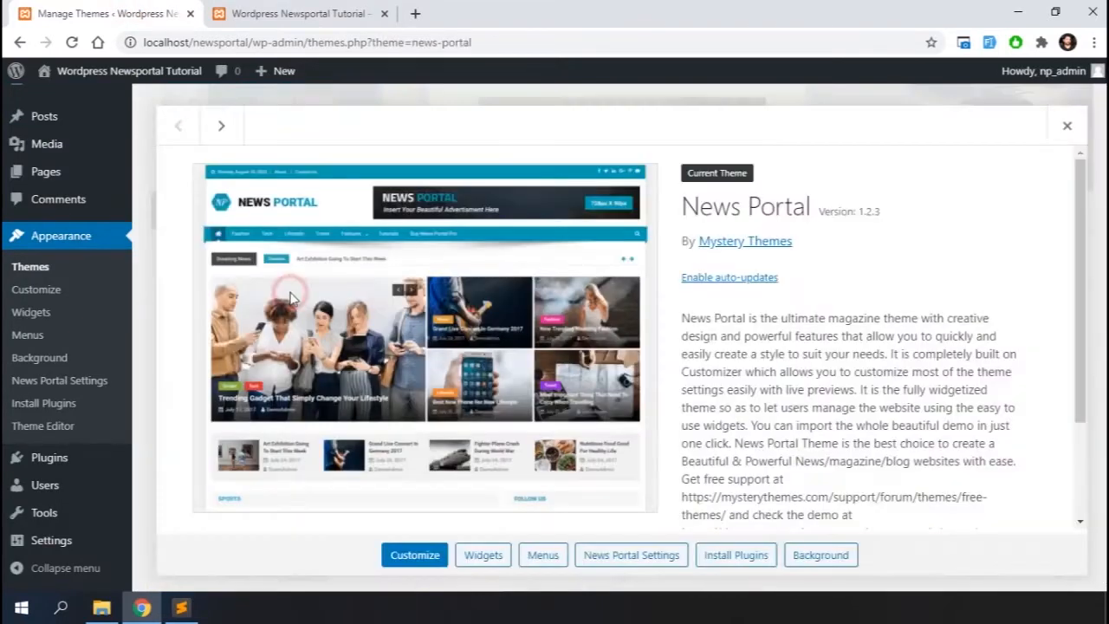
scroll(741, 342, down, 3)
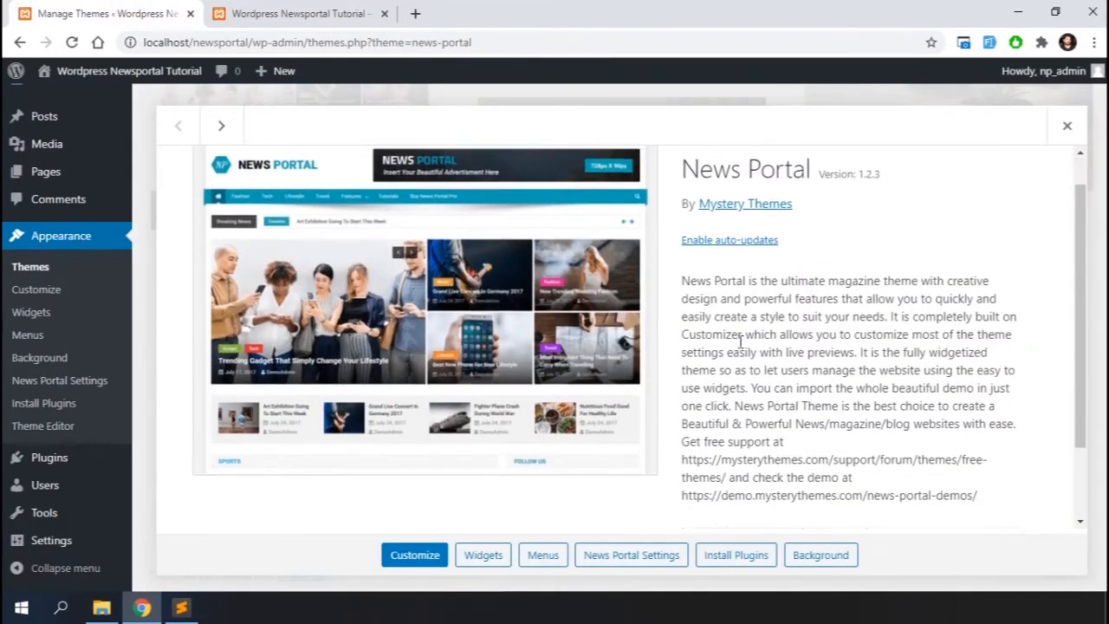
scroll(754, 373, down, 1)
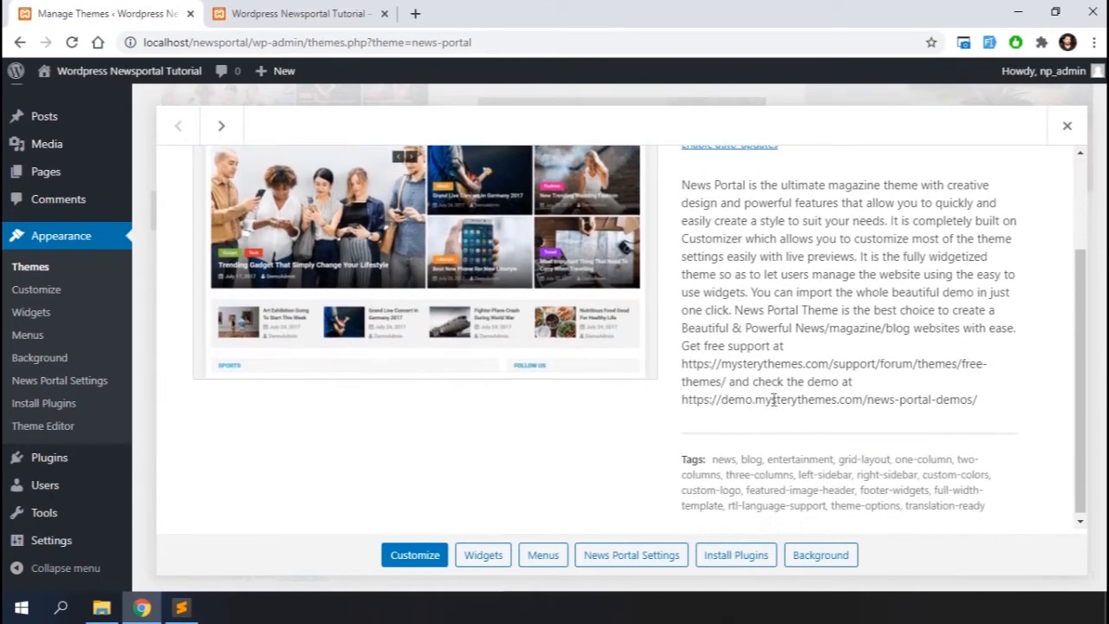
drag(683, 397, 978, 395)
key(ctrl+c)
click(416, 13)
key(ctrl+v)
key(Return)
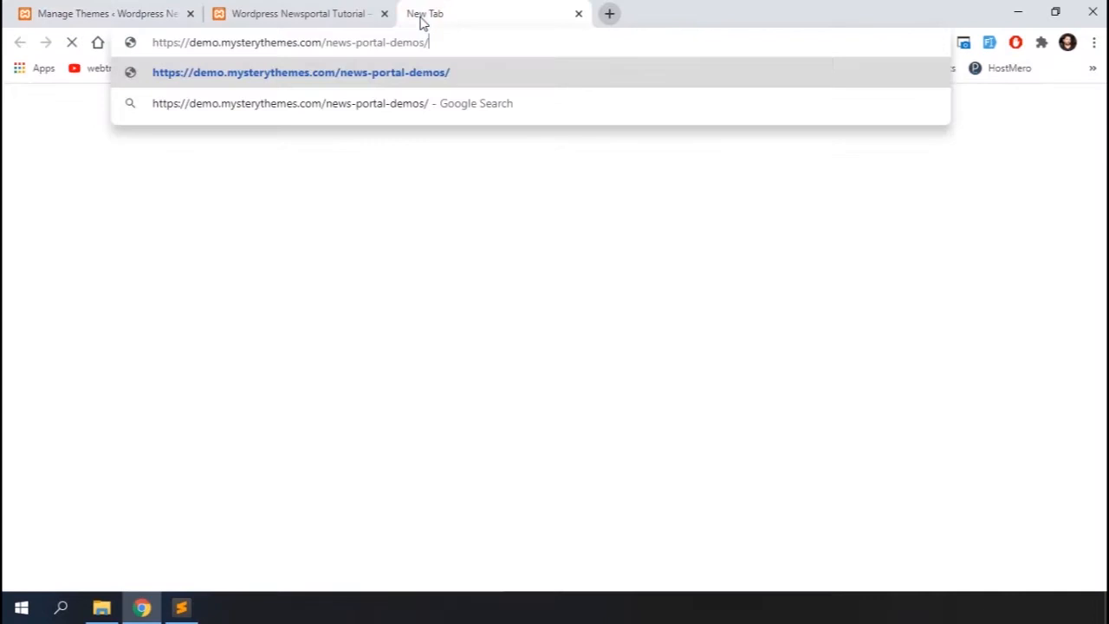
Open the News Portal demo and scroll through its homepage layout
scroll(385, 469, down, 5)
scroll(386, 475, down, 3)
click(123, 243)
scroll(515, 401, down, 10)
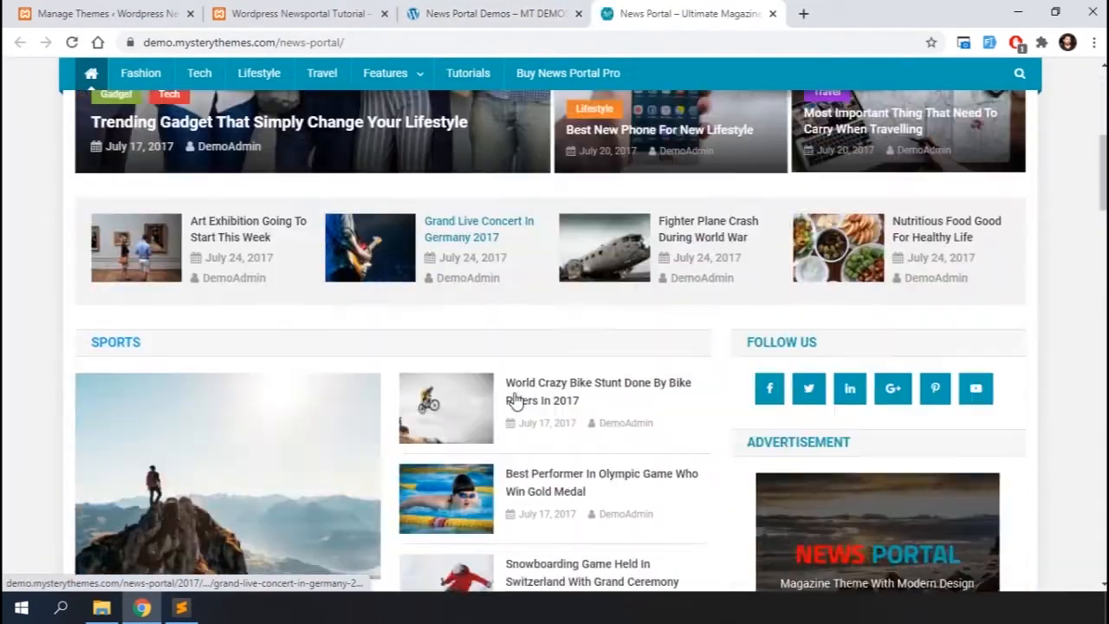
scroll(515, 400, down, 1)
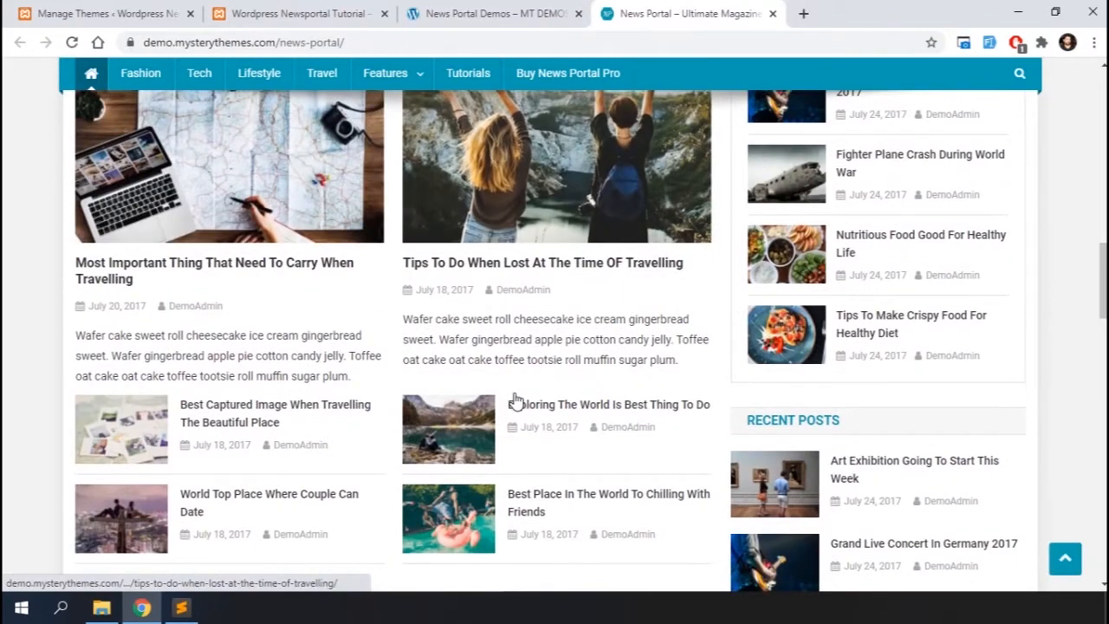
scroll(515, 400, up, 5)
scroll(514, 400, up, 10)
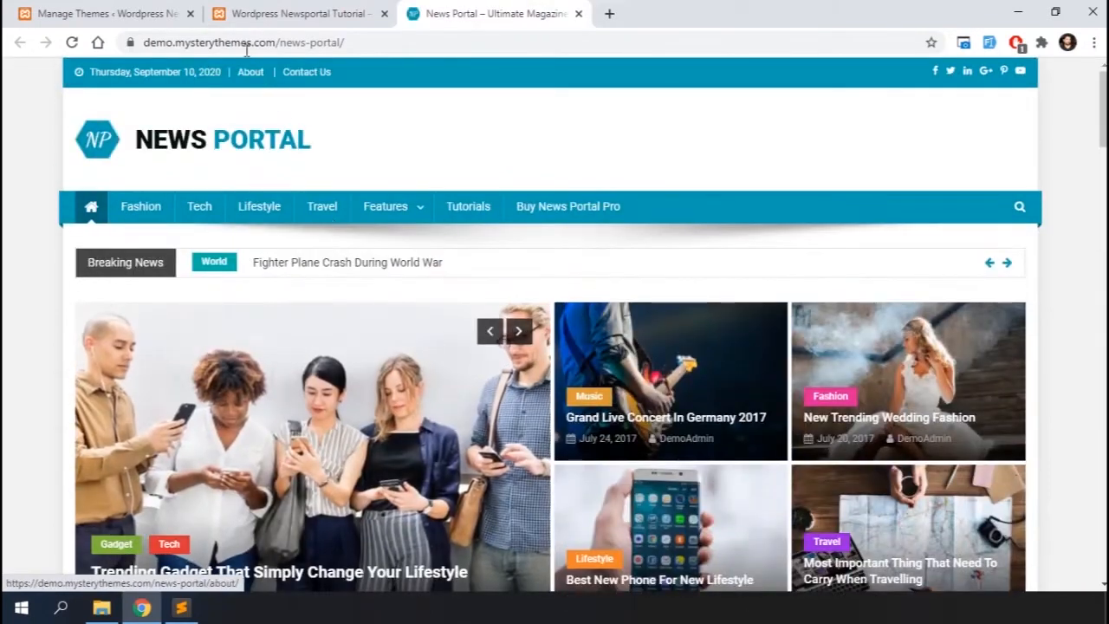
Open the Customizer for the site, browse its sections, and open the theme Documentation from Important Theme Links
click(223, 16)
click(249, 74)
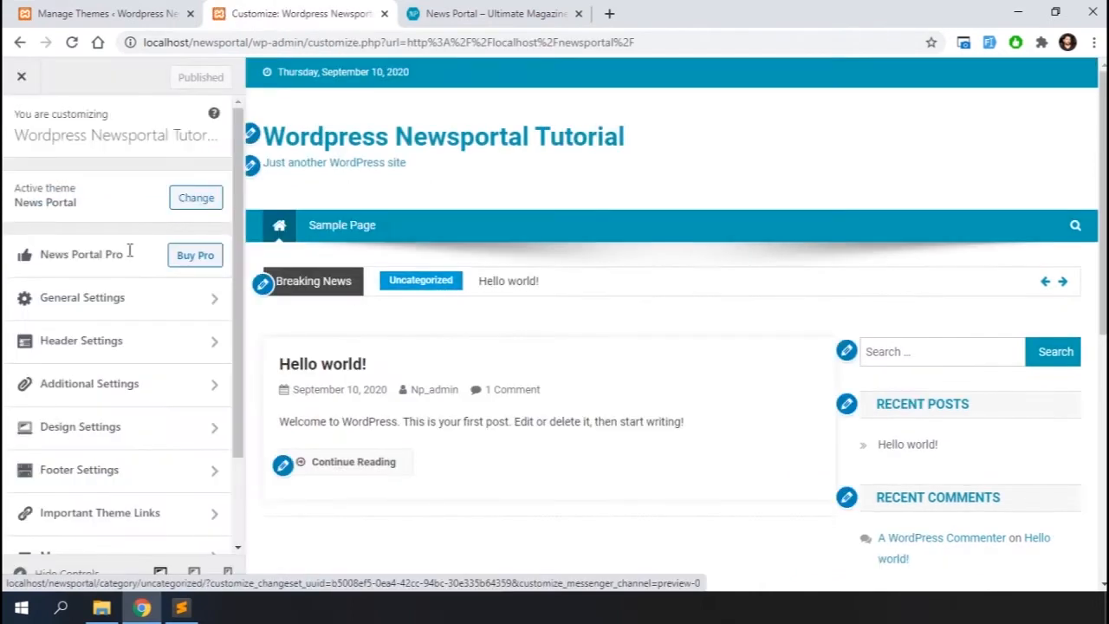
scroll(156, 314, down, 2)
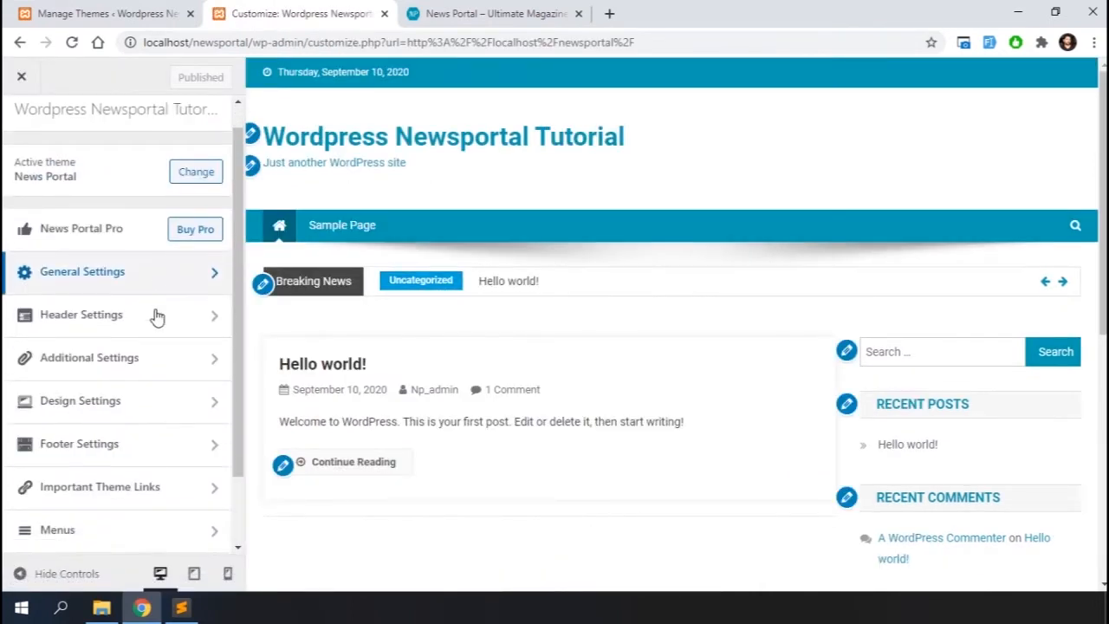
scroll(156, 316, down, 1)
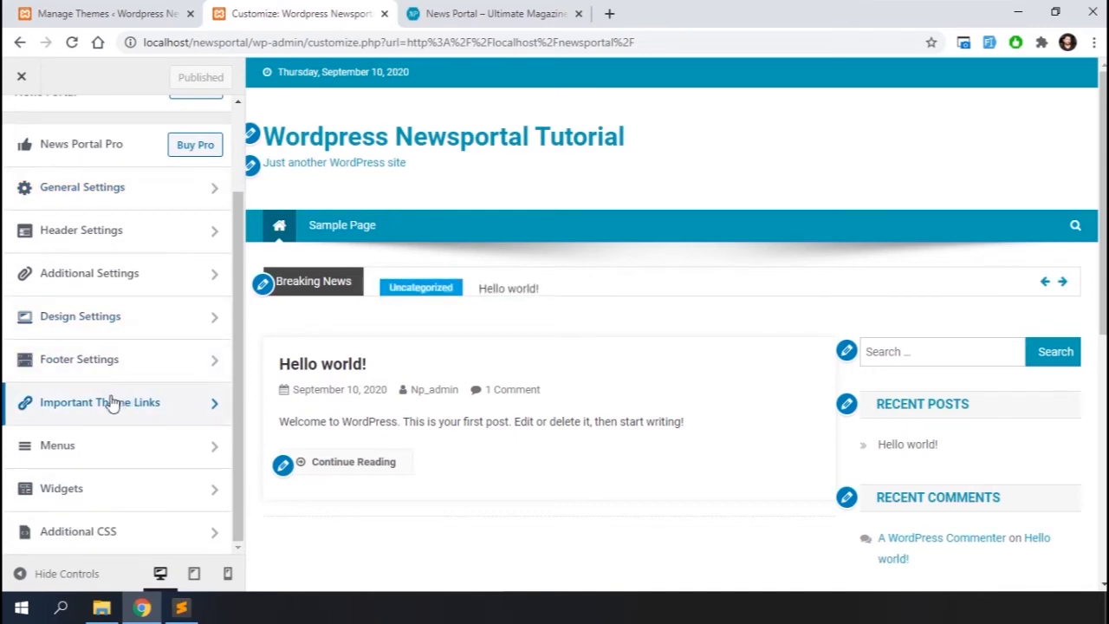
scroll(125, 263, up, 3)
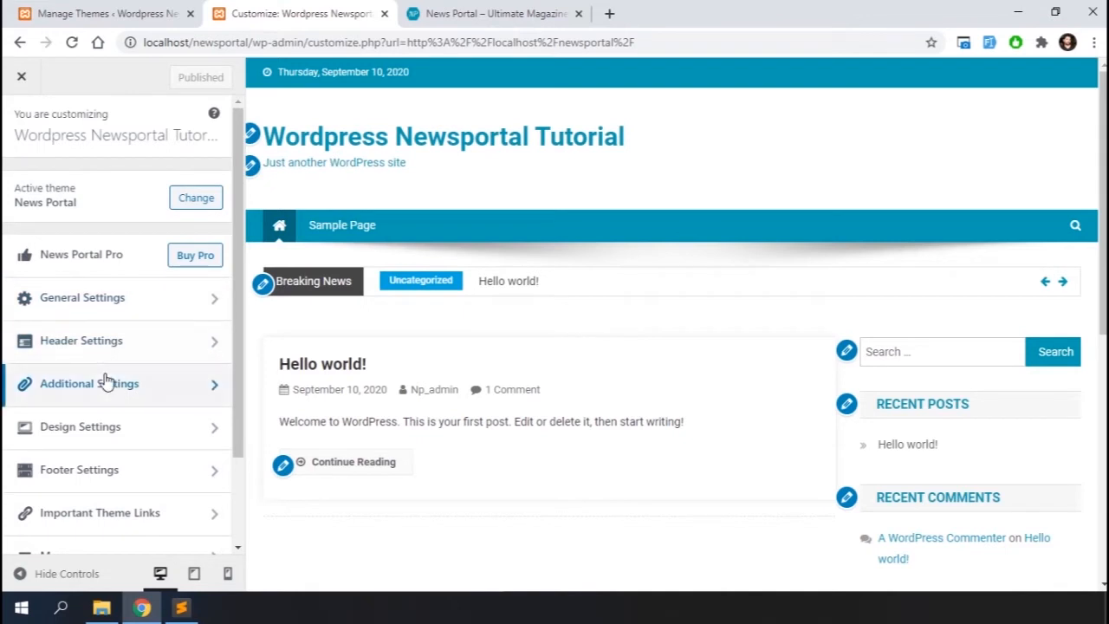
scroll(104, 379, down, 3)
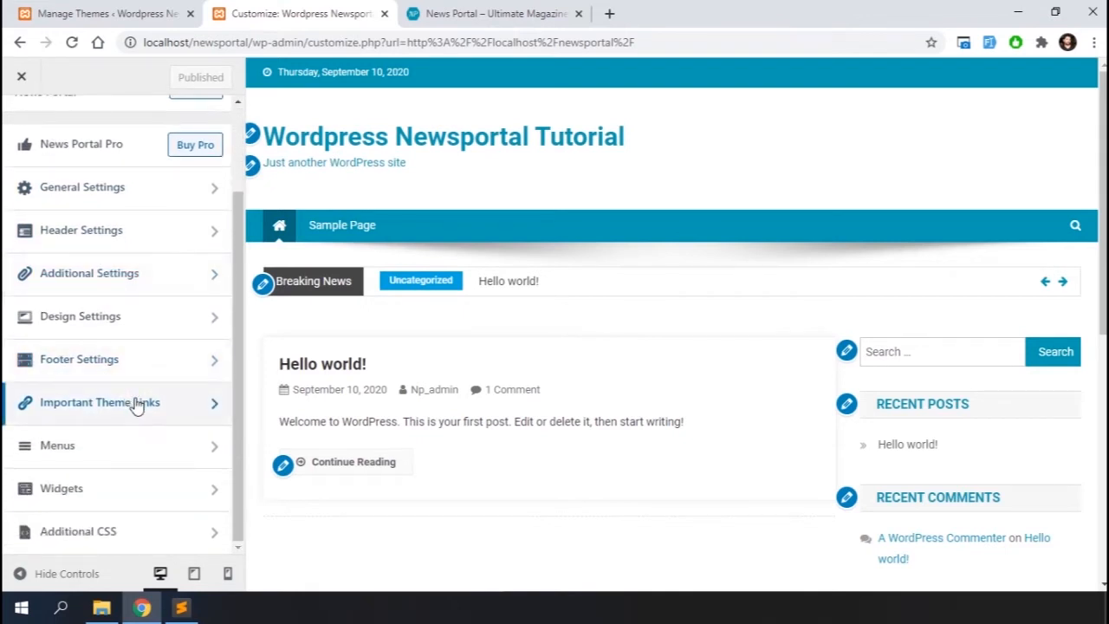
click(135, 404)
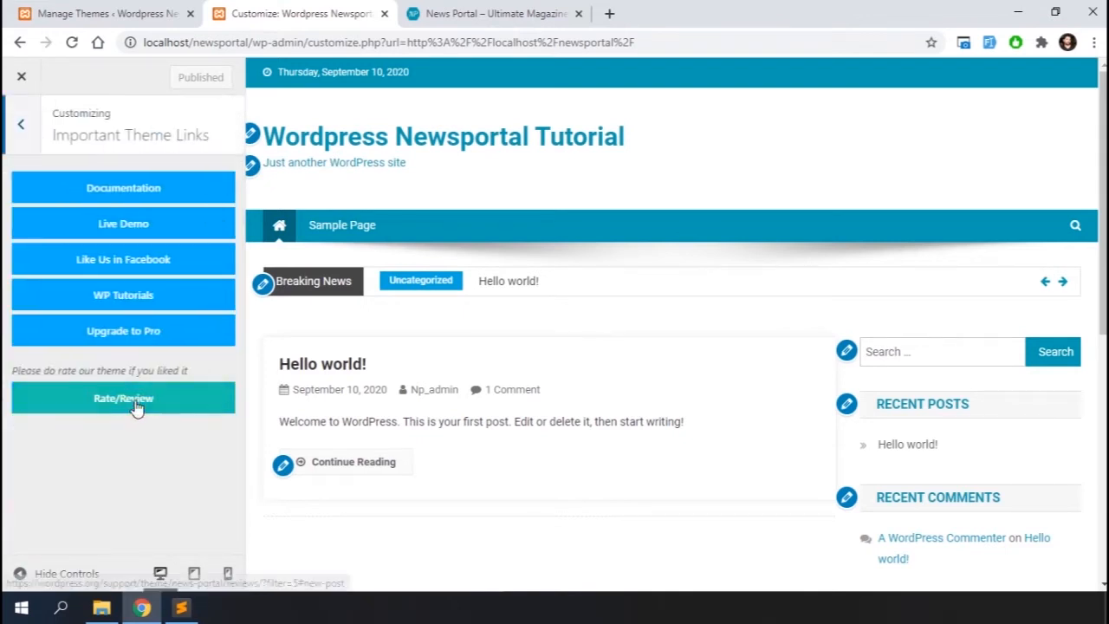
click(117, 192)
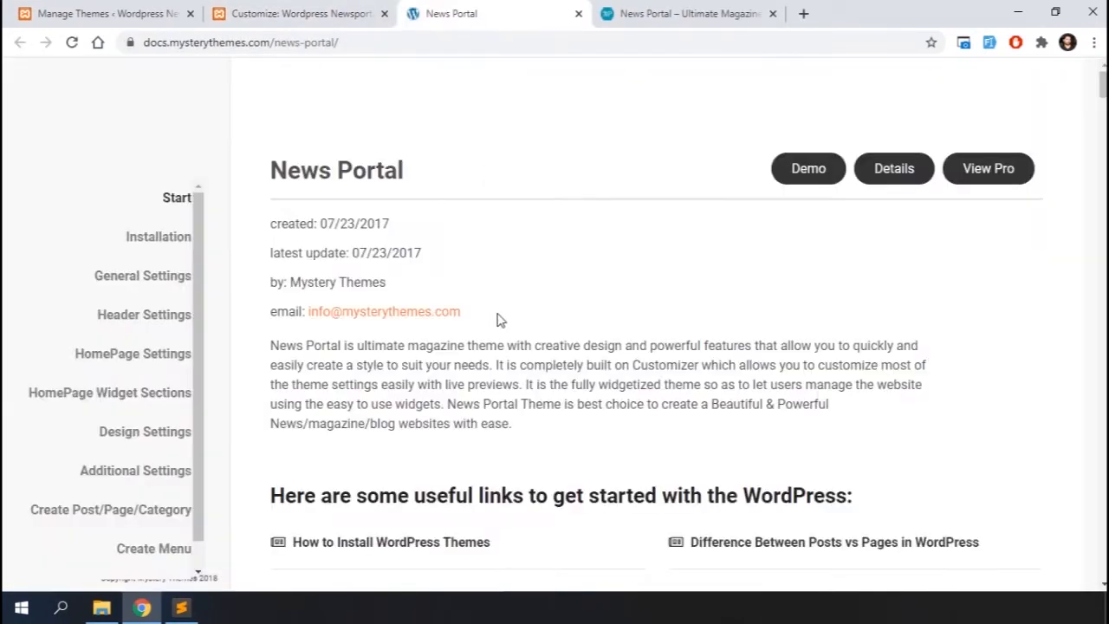
Scroll through the News Portal documentation's installation and settings sections
scroll(499, 320, down, 1)
scroll(499, 320, down, 10)
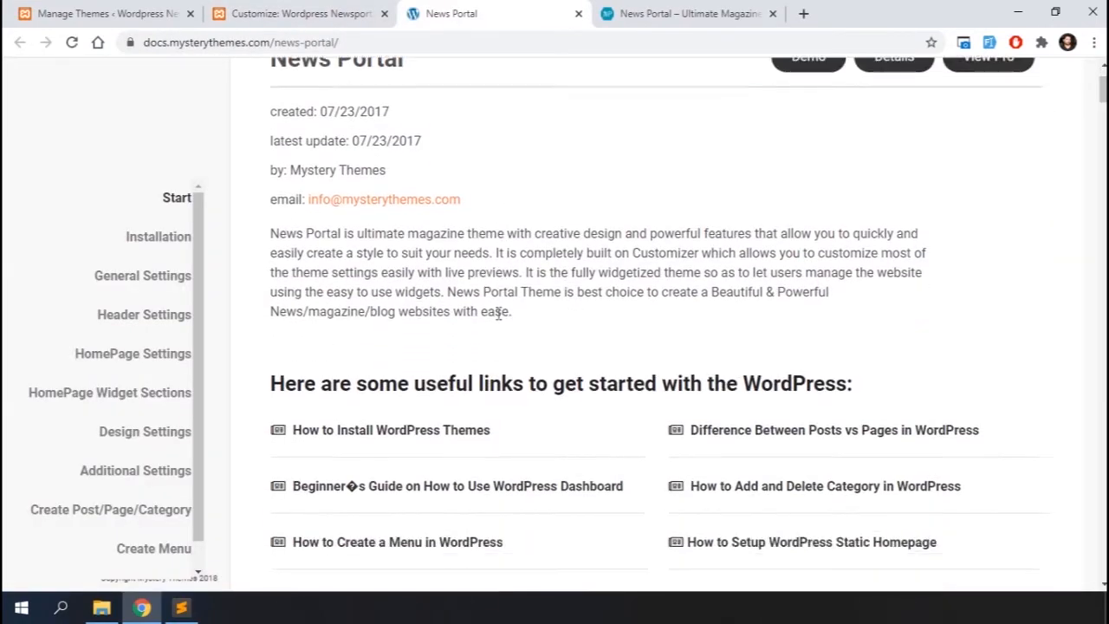
scroll(499, 319, down, 20)
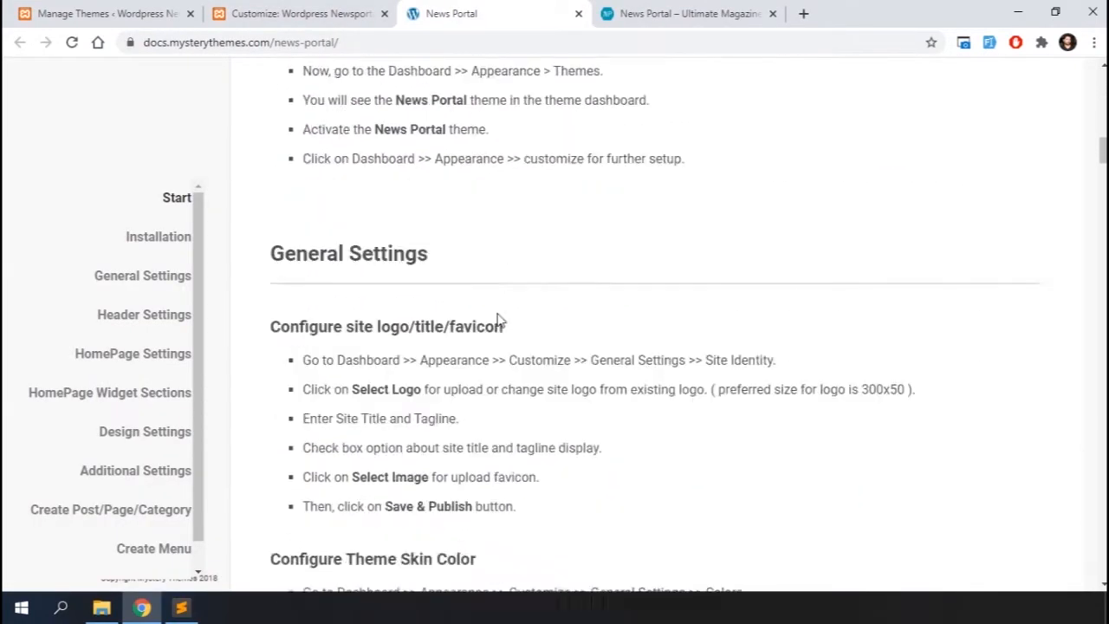
scroll(500, 320, down, 20)
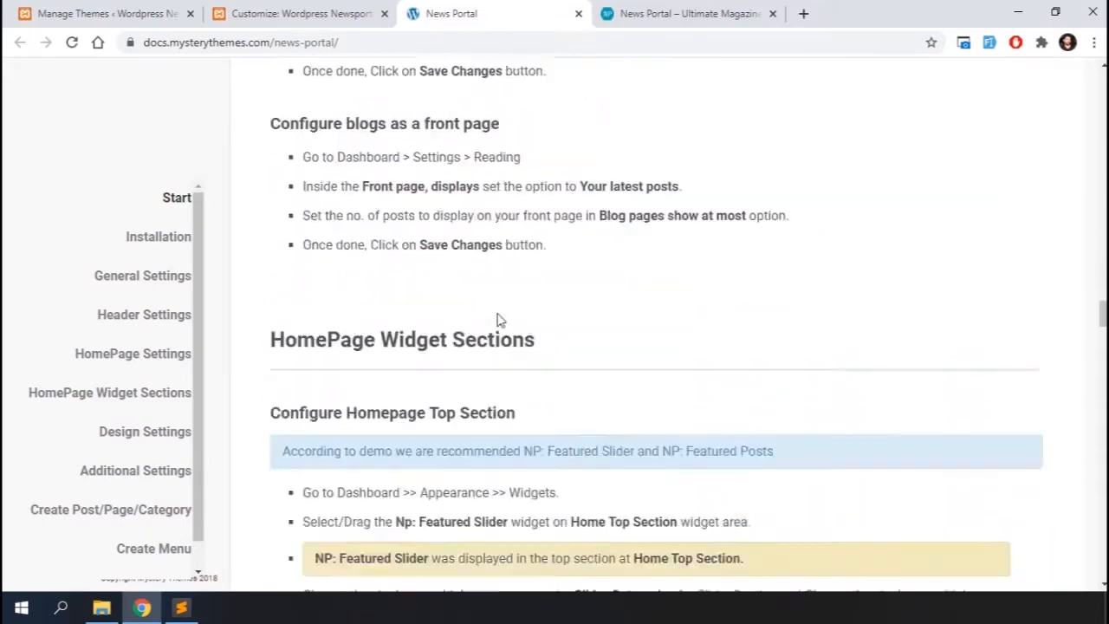
scroll(499, 316, down, 20)
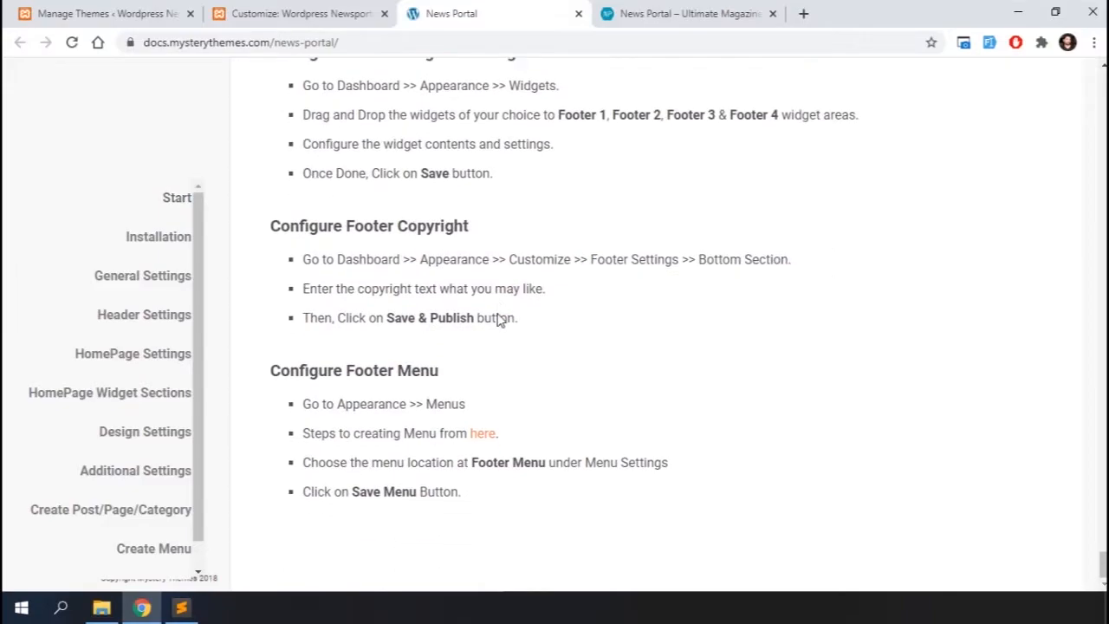
scroll(499, 320, up, 20)
scroll(499, 320, up, 20)
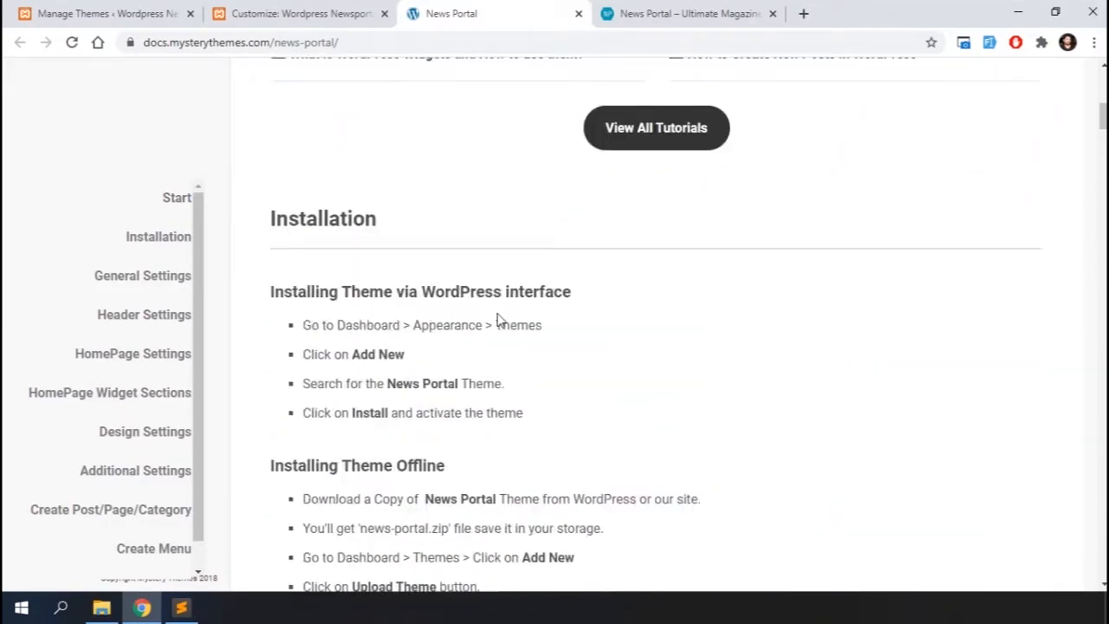
scroll(499, 320, up, 8)
scroll(528, 335, down, 7)
scroll(530, 330, down, 9)
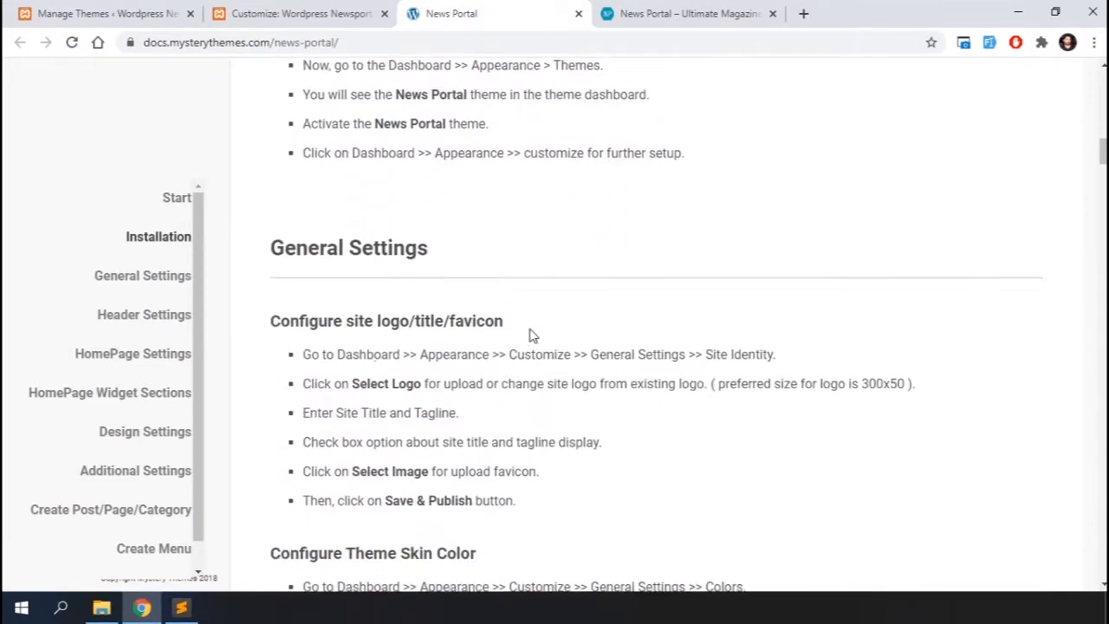
scroll(533, 336, down, 1)
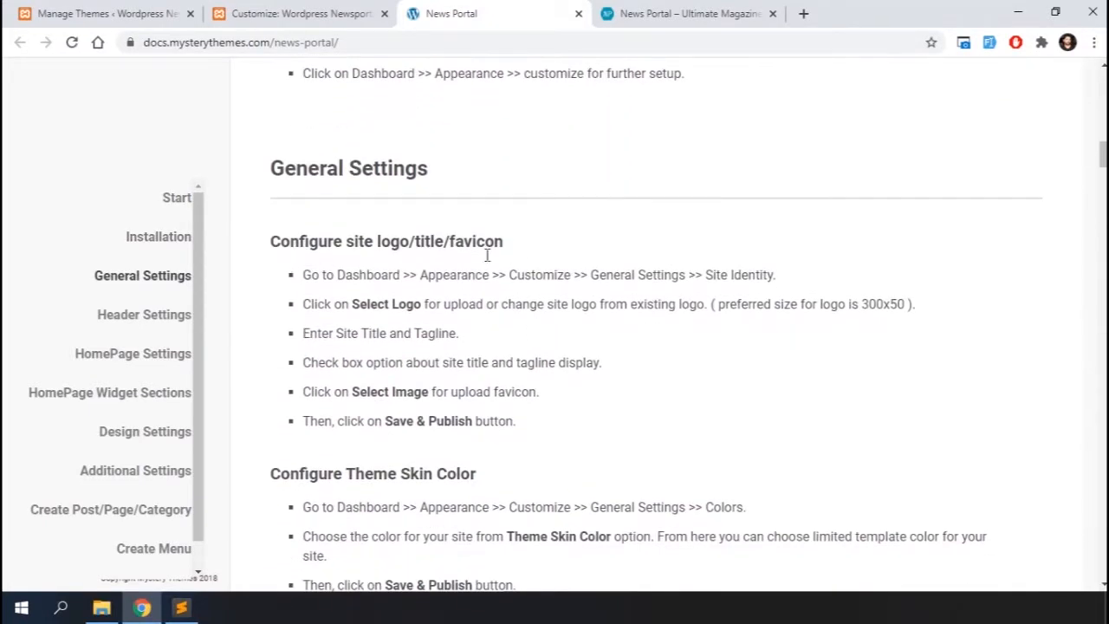
Jump to the HomePage Settings section of the documentation and read the home page setup instructions
click(131, 362)
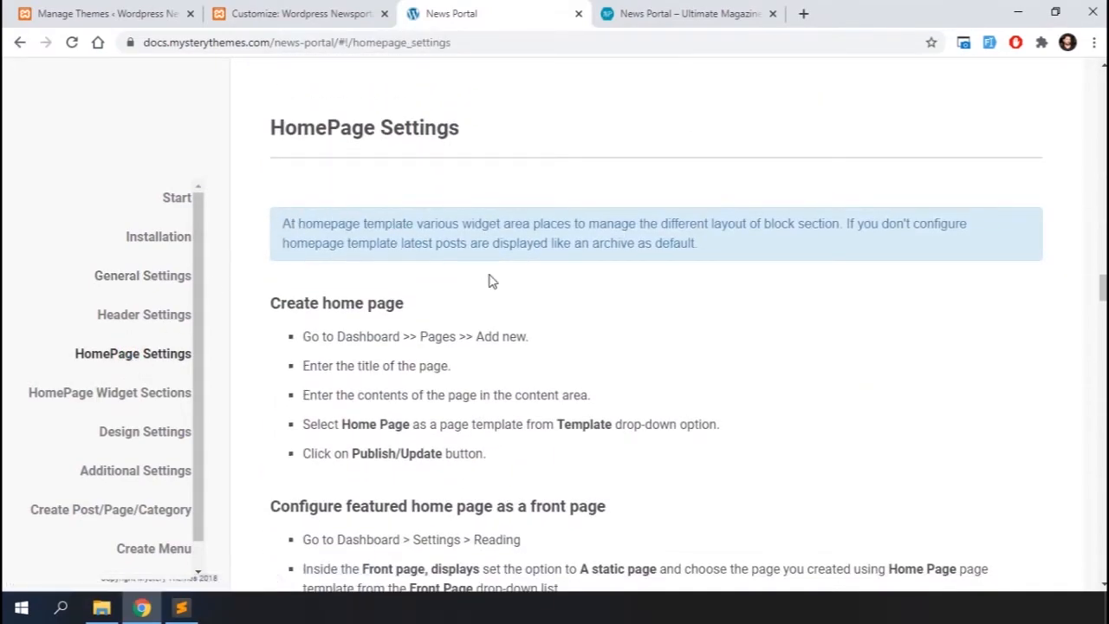
scroll(489, 280, down, 1)
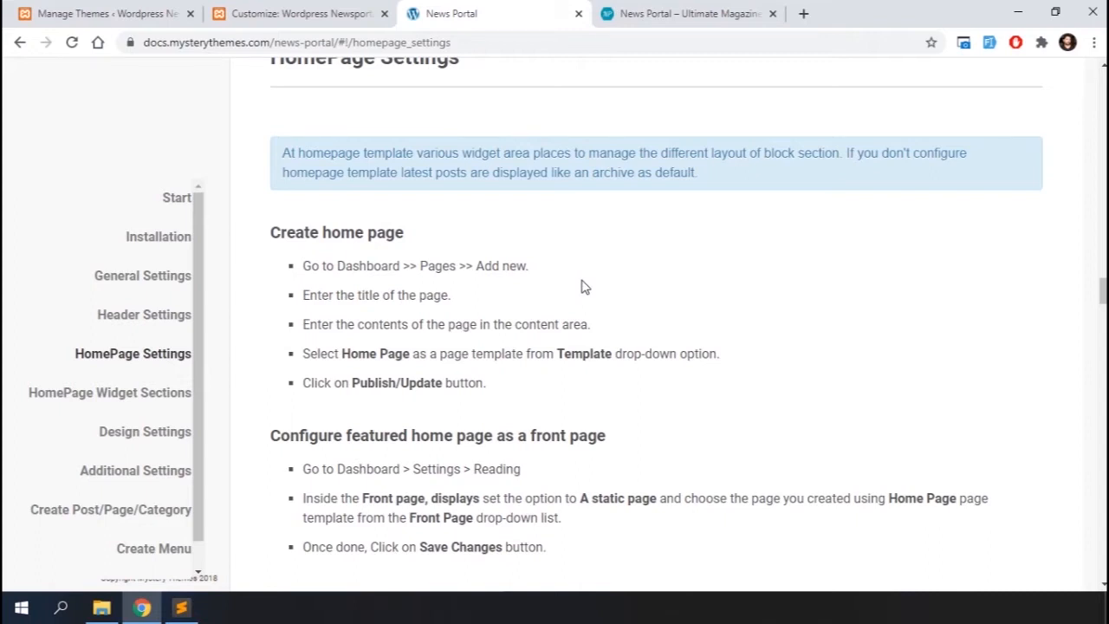
scroll(719, 371, down, 2)
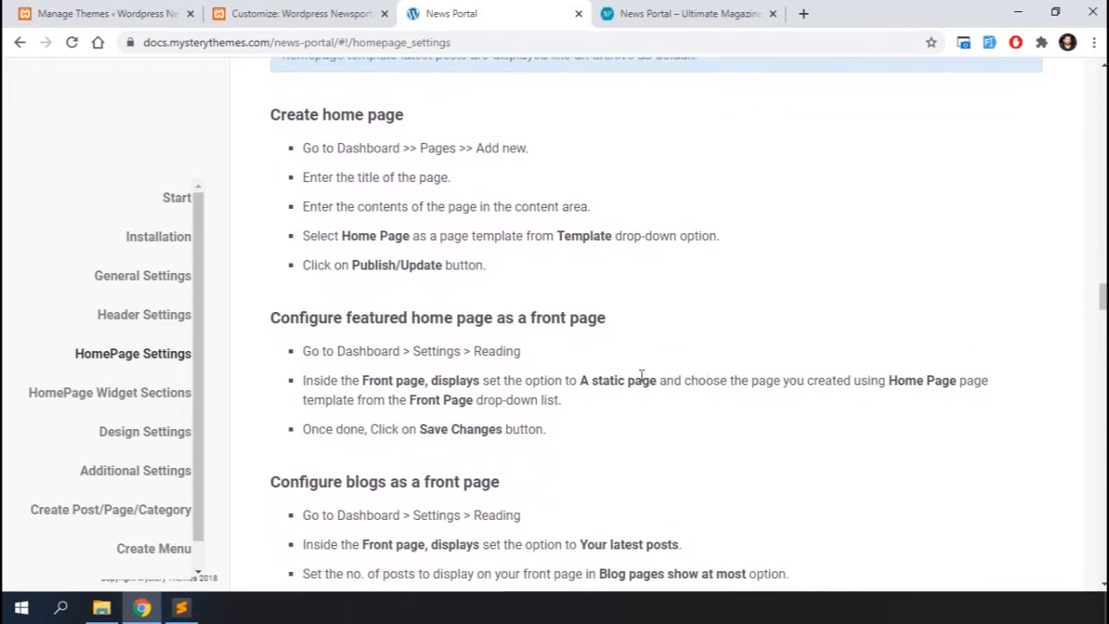
scroll(641, 374, down, 1)
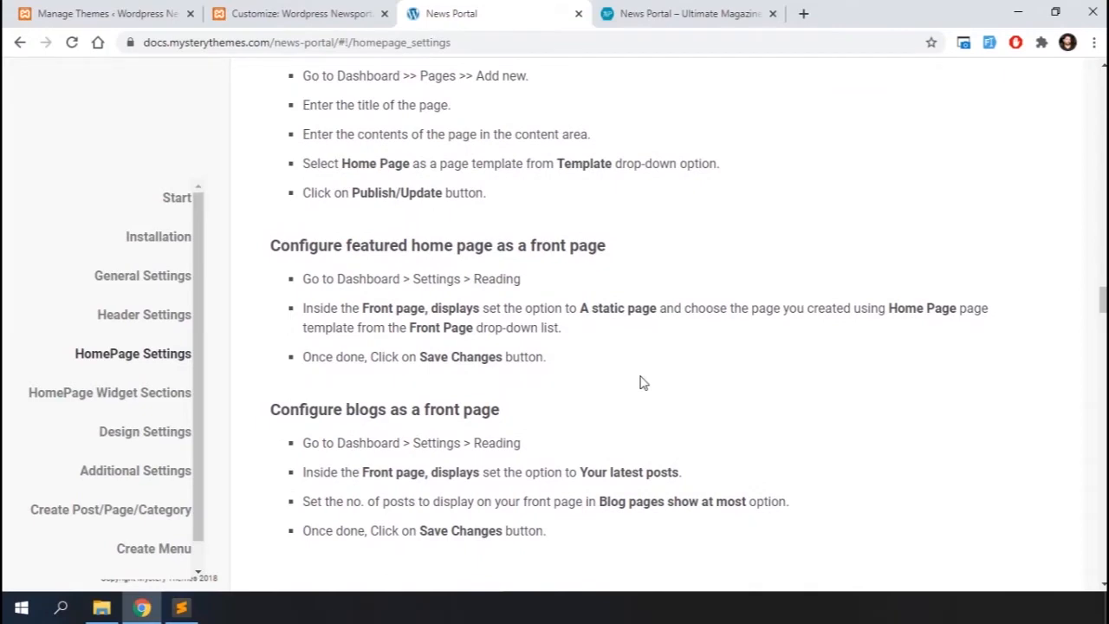
Create and publish a new page titled Home Template using the Home Page template
click(128, 7)
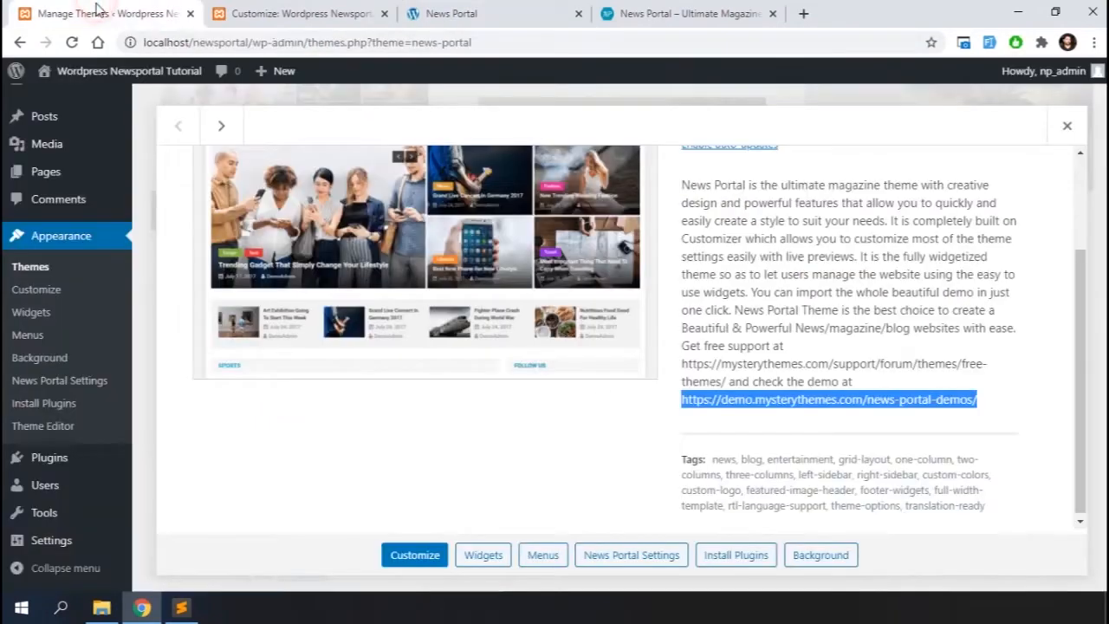
click(1071, 130)
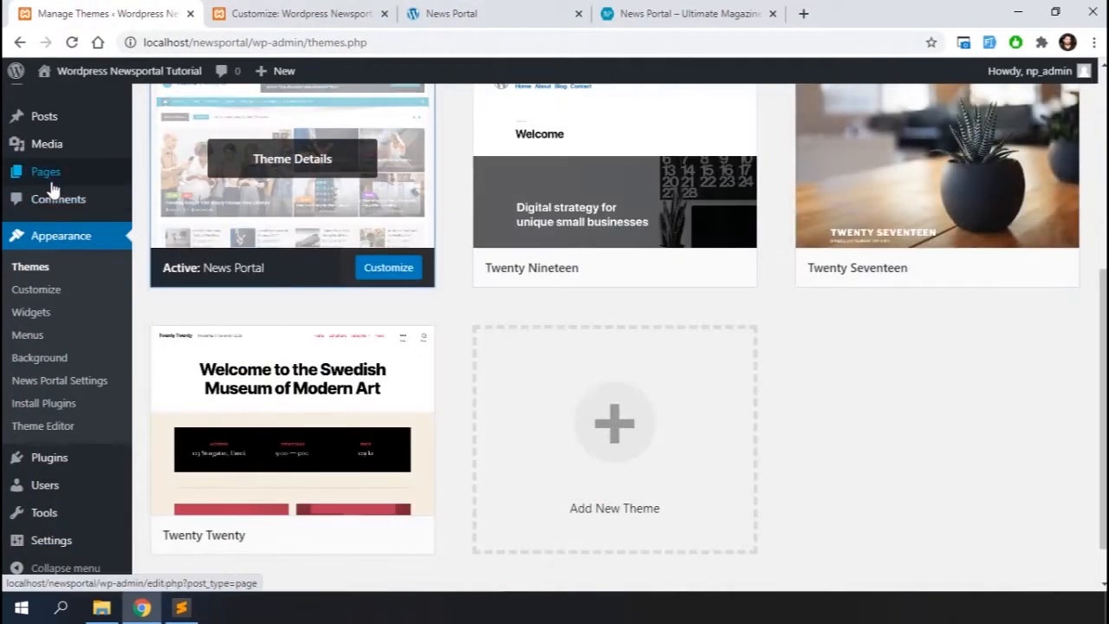
click(149, 197)
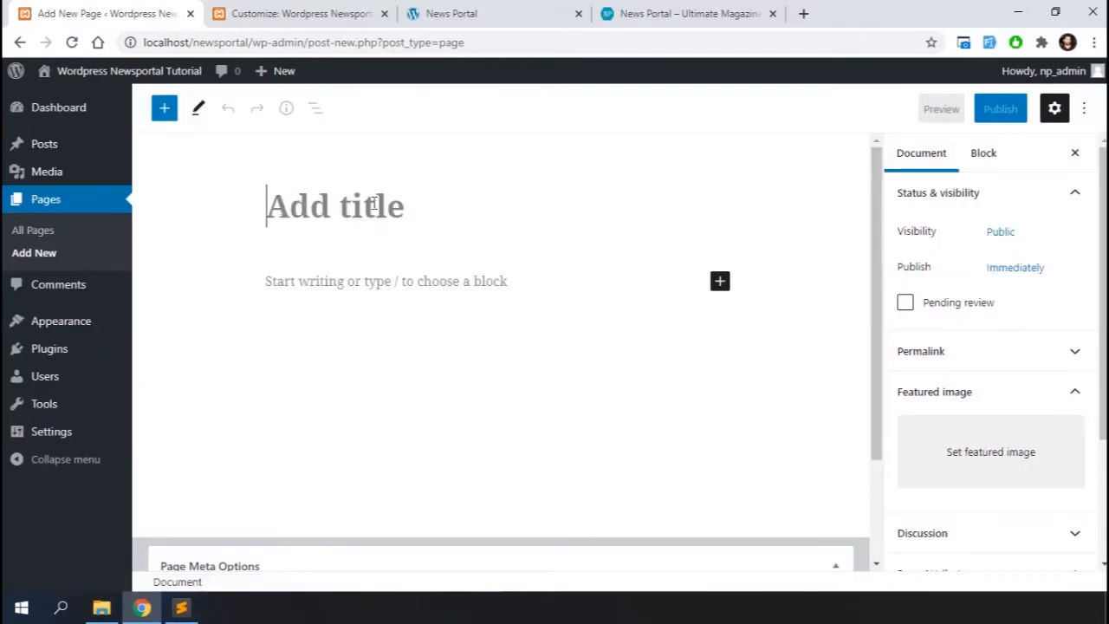
text(Home Template)
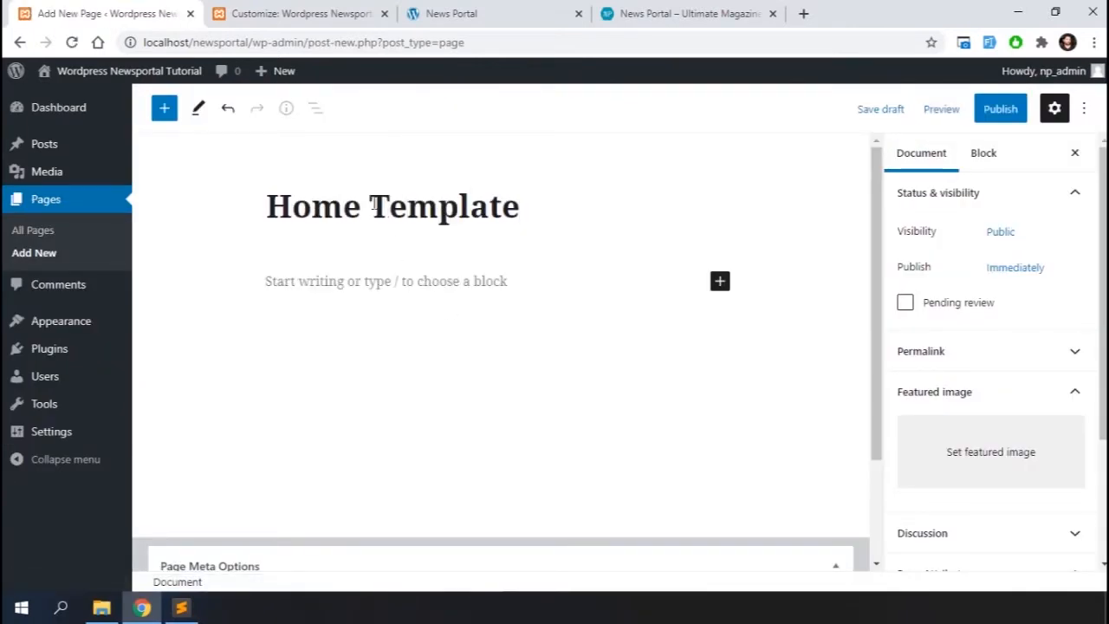
scroll(953, 322, down, 2)
click(1052, 456)
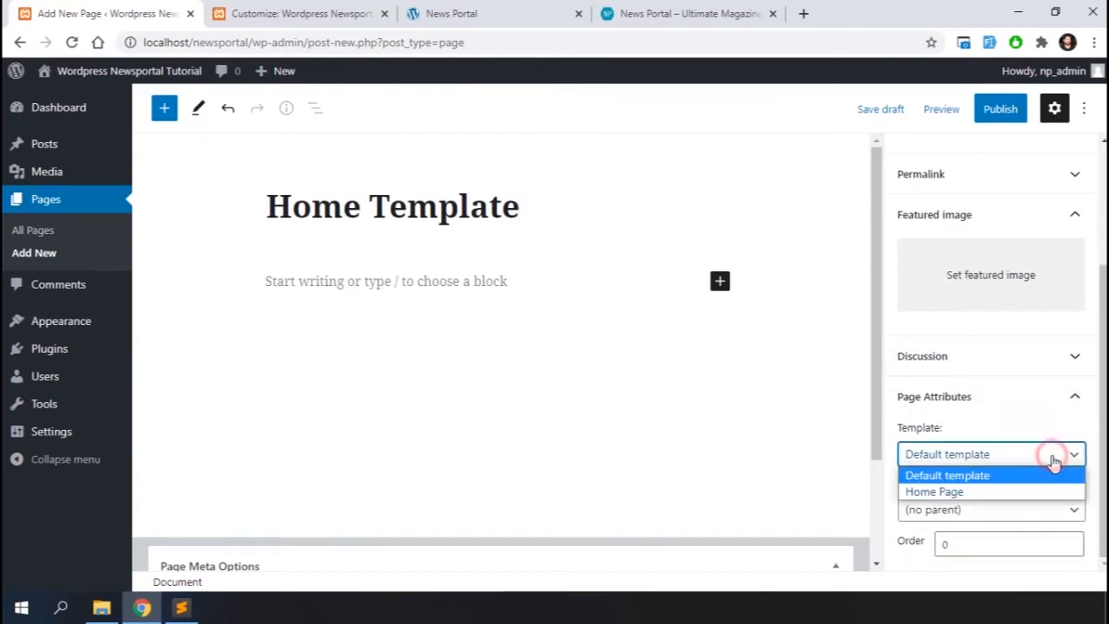
click(1005, 492)
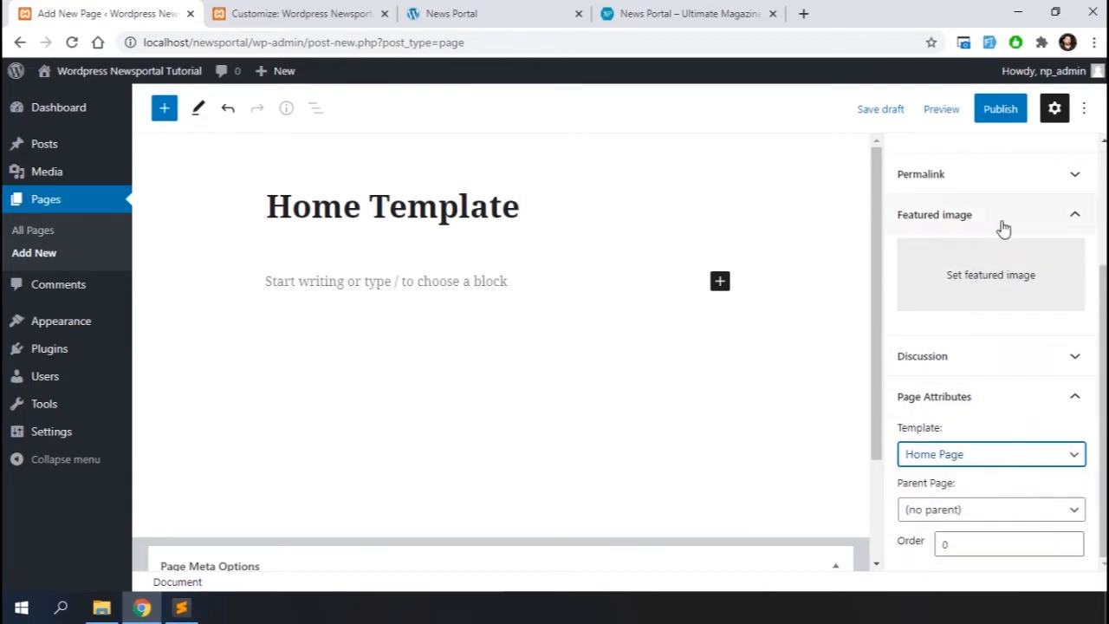
scroll(1002, 231, up, 3)
click(1001, 110)
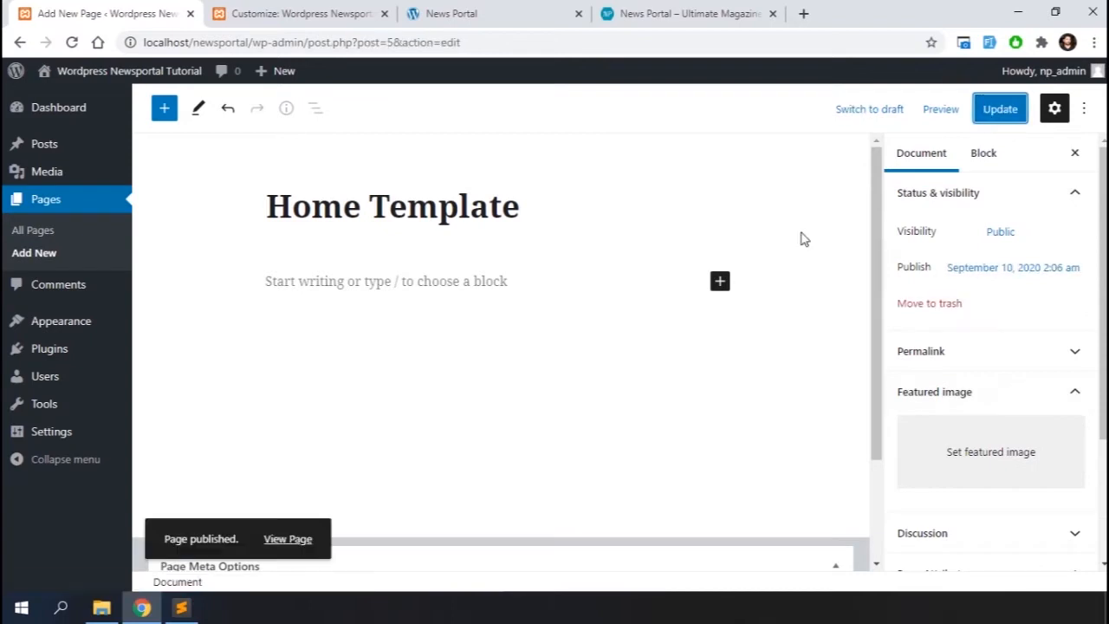
In Reading settings, make the homepage display a static page, choose Home Template as the homepage, and save
mouse_move(53, 440)
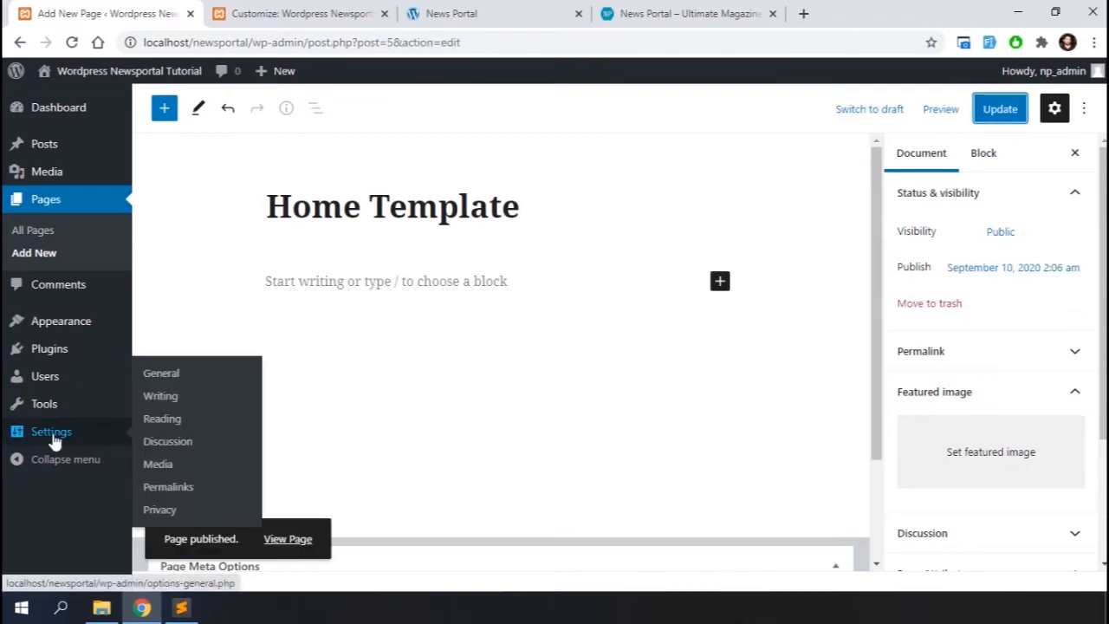
click(161, 419)
scroll(359, 416, down, 2)
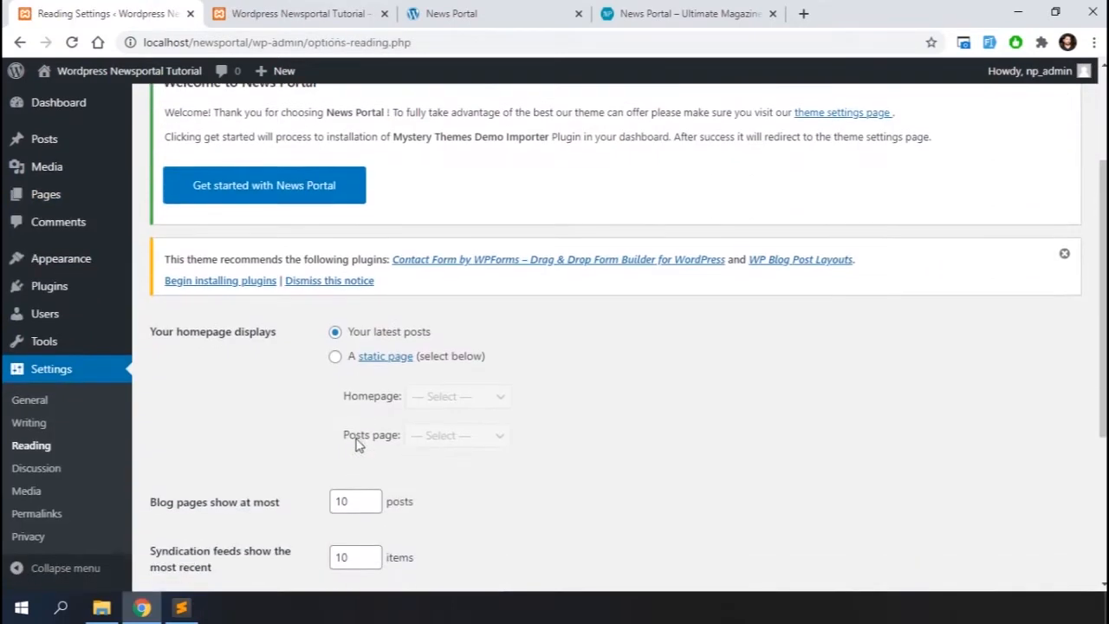
click(337, 356)
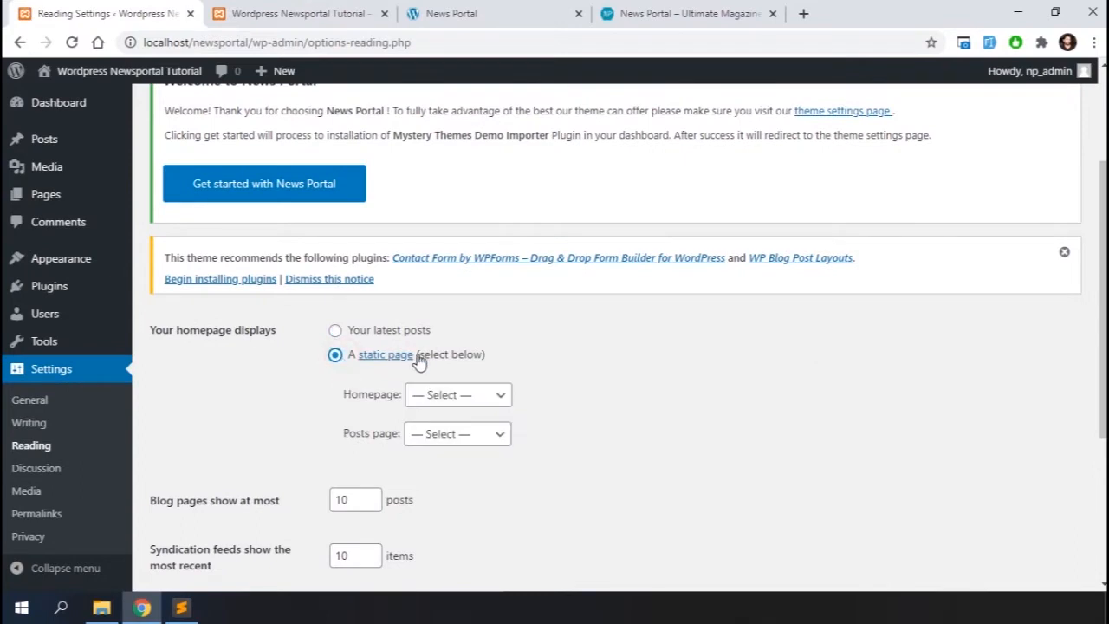
click(495, 395)
click(460, 431)
scroll(464, 435, down, 3)
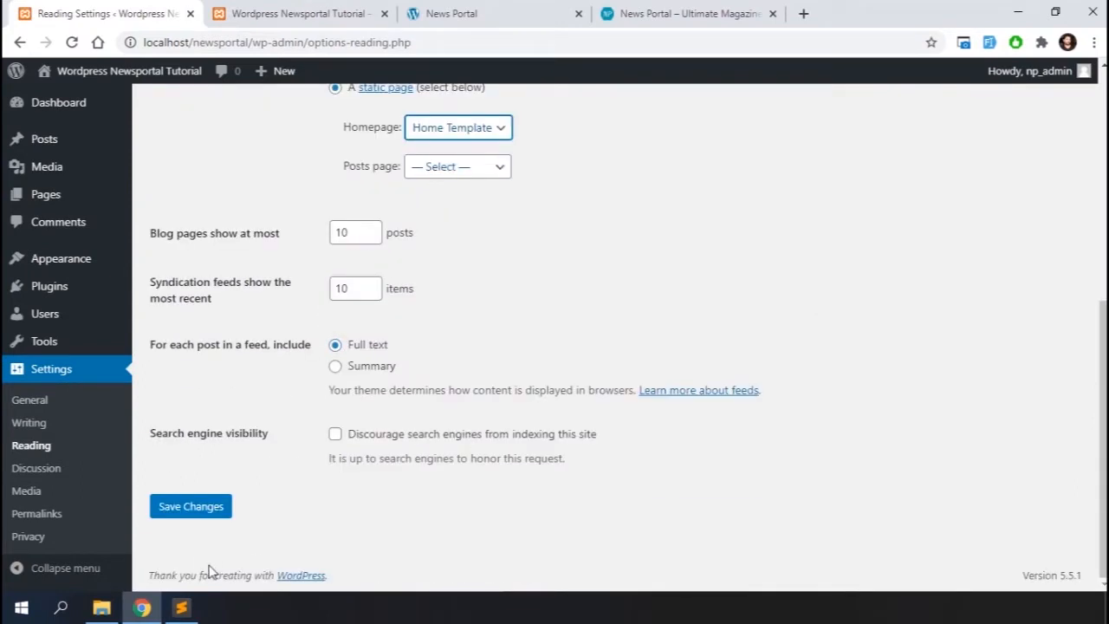
click(175, 511)
Close the Customizer to view the site's front page, then reopen the Customizer from the site
click(292, 19)
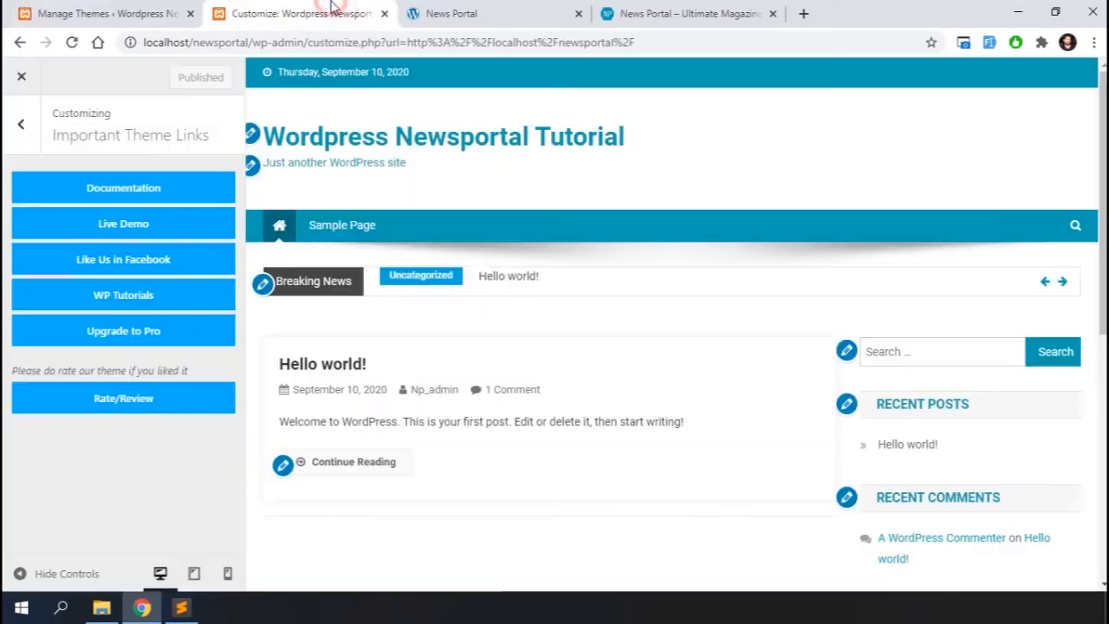
click(15, 128)
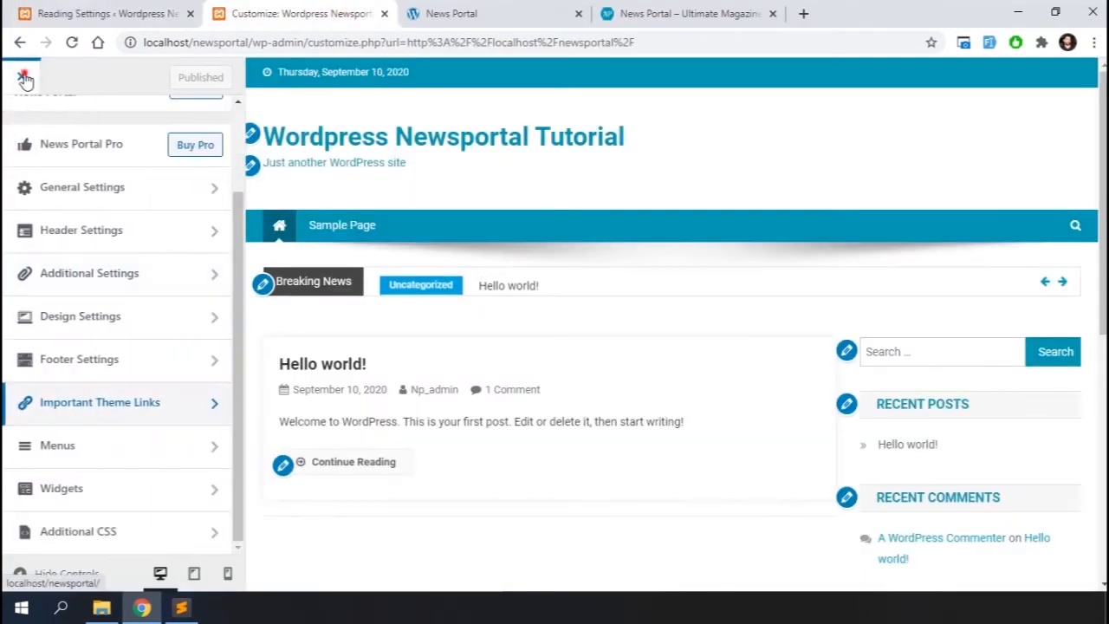
click(22, 77)
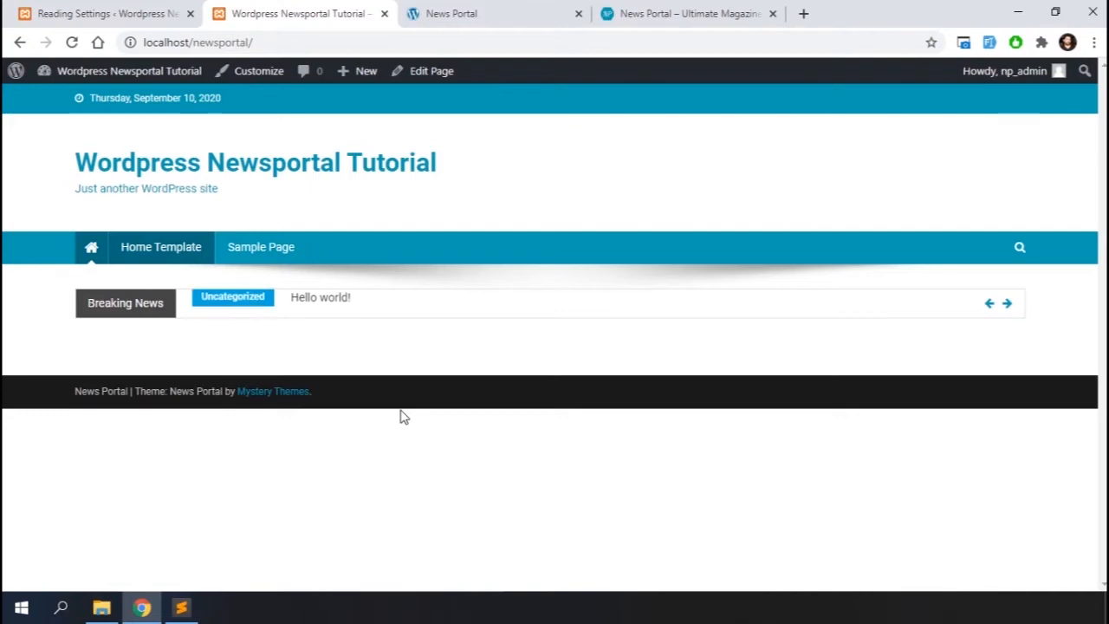
click(250, 71)
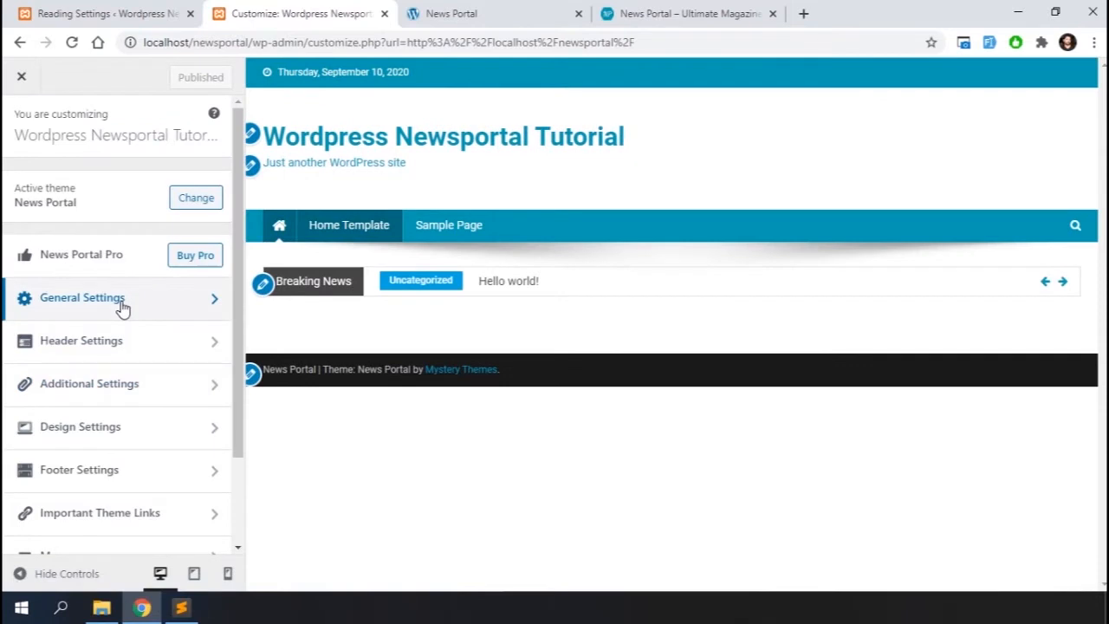
Clear the site tagline in General Settings' Site Identity section
click(122, 305)
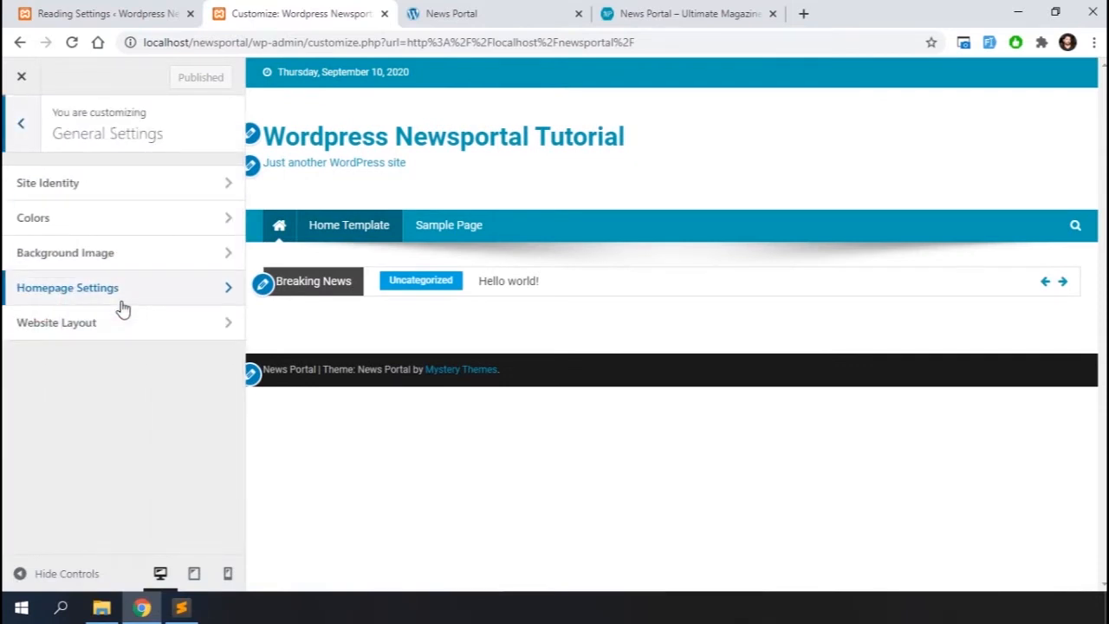
click(104, 185)
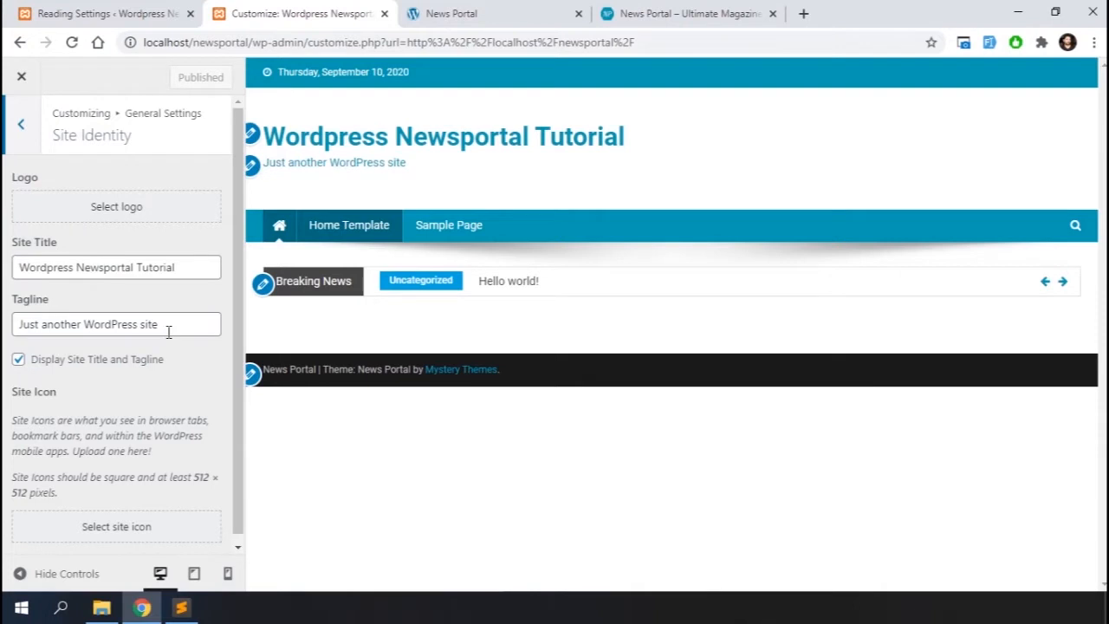
drag(158, 324, 7, 324)
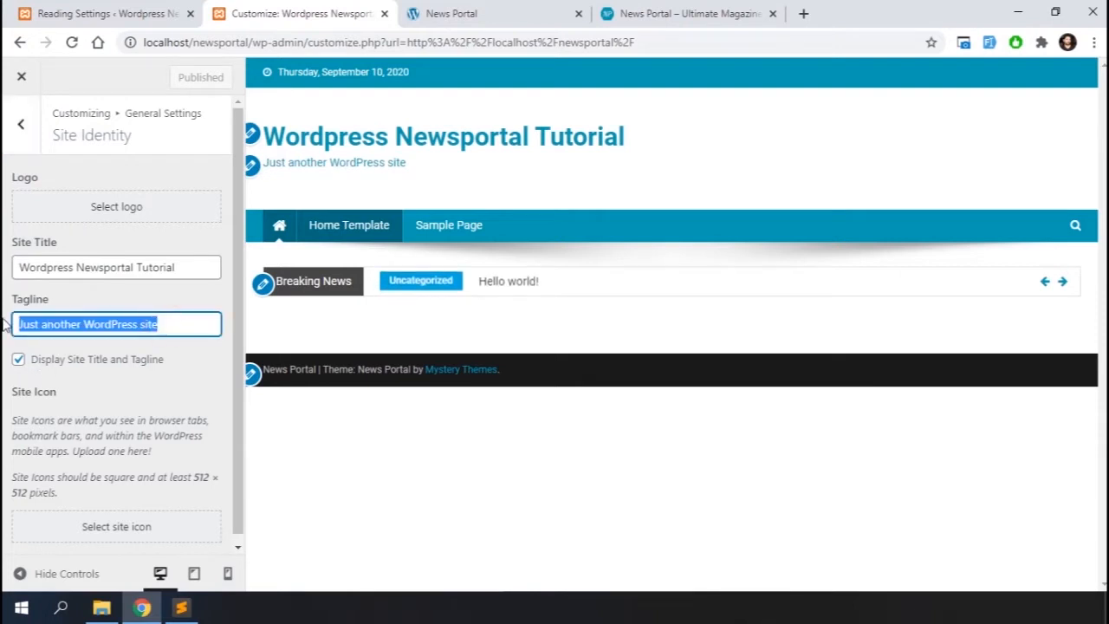
key(BackSpace)
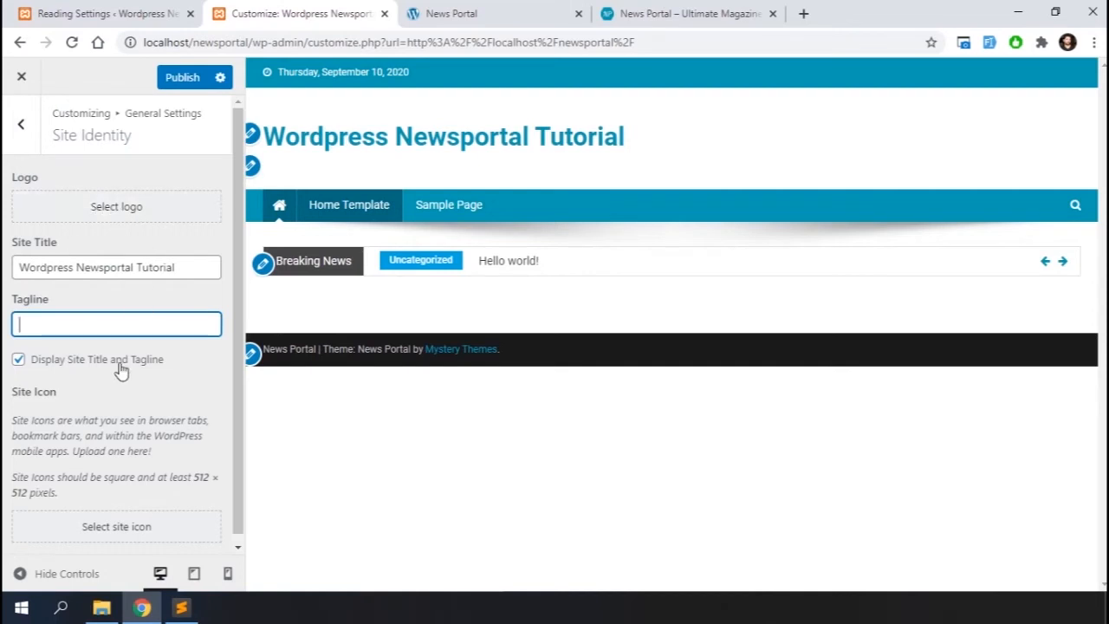
Set the theme color in General Settings' Colors section to #0f4596 with the color picker, and copy its hex value
scroll(108, 472, down, 1)
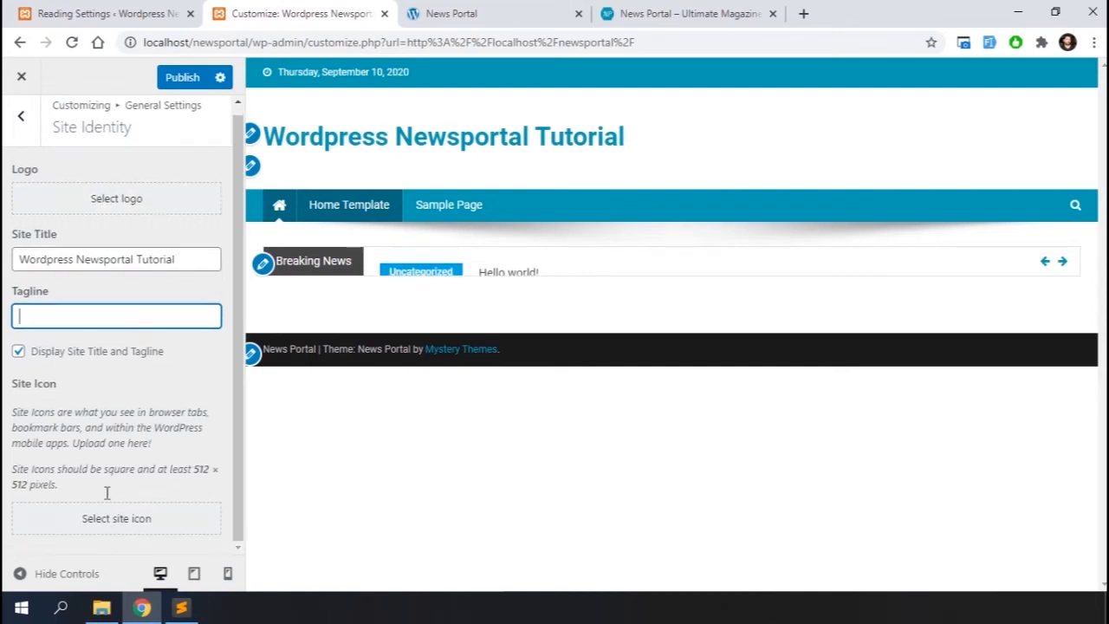
click(21, 116)
click(83, 223)
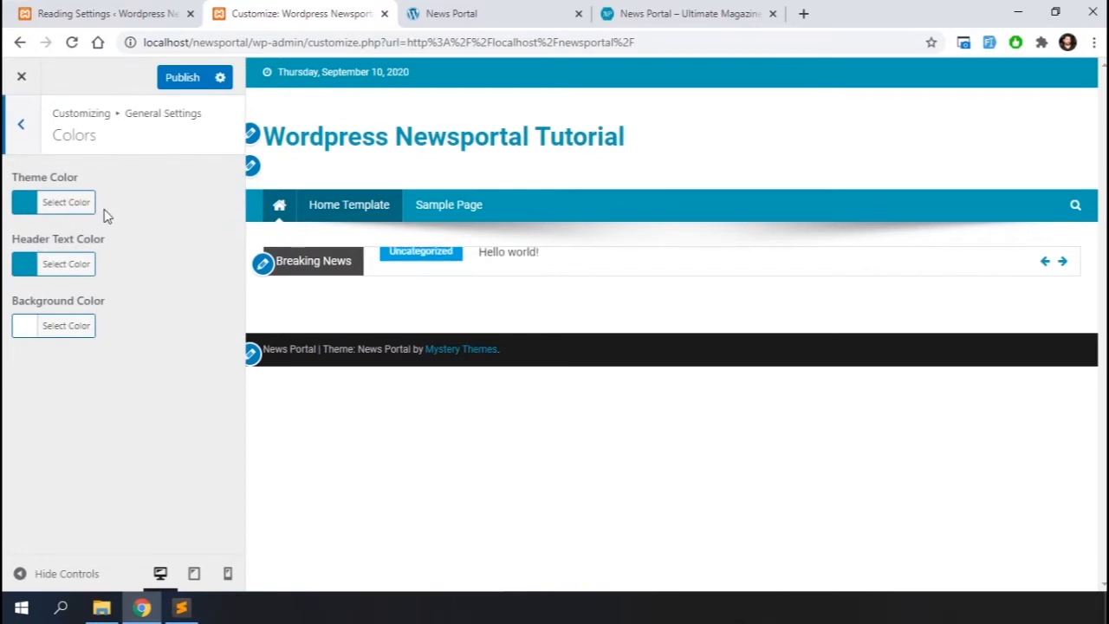
click(17, 211)
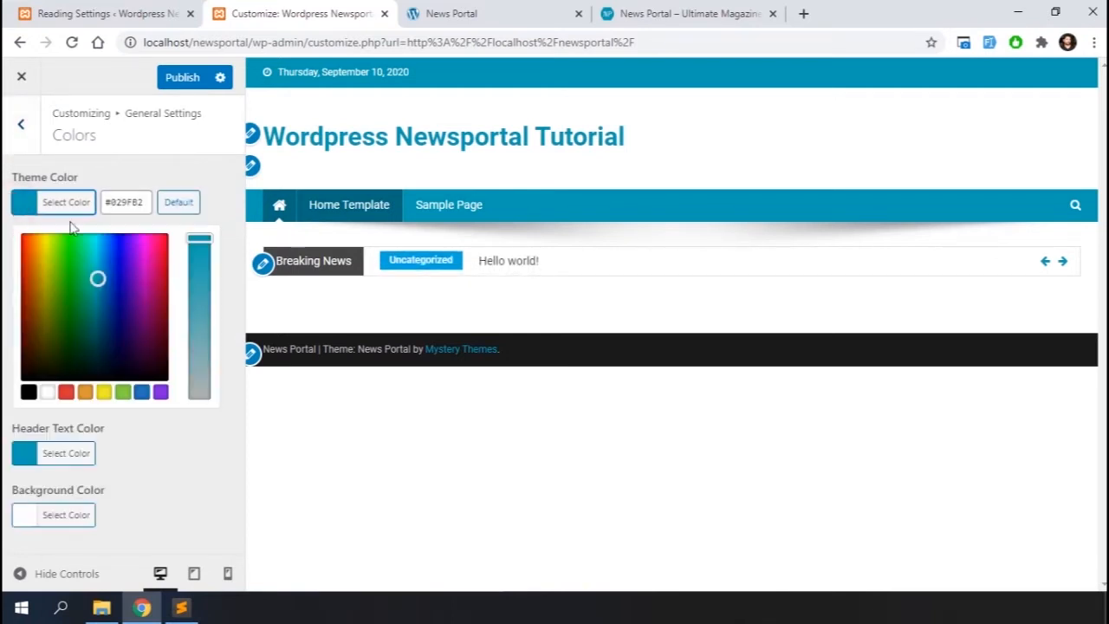
click(141, 394)
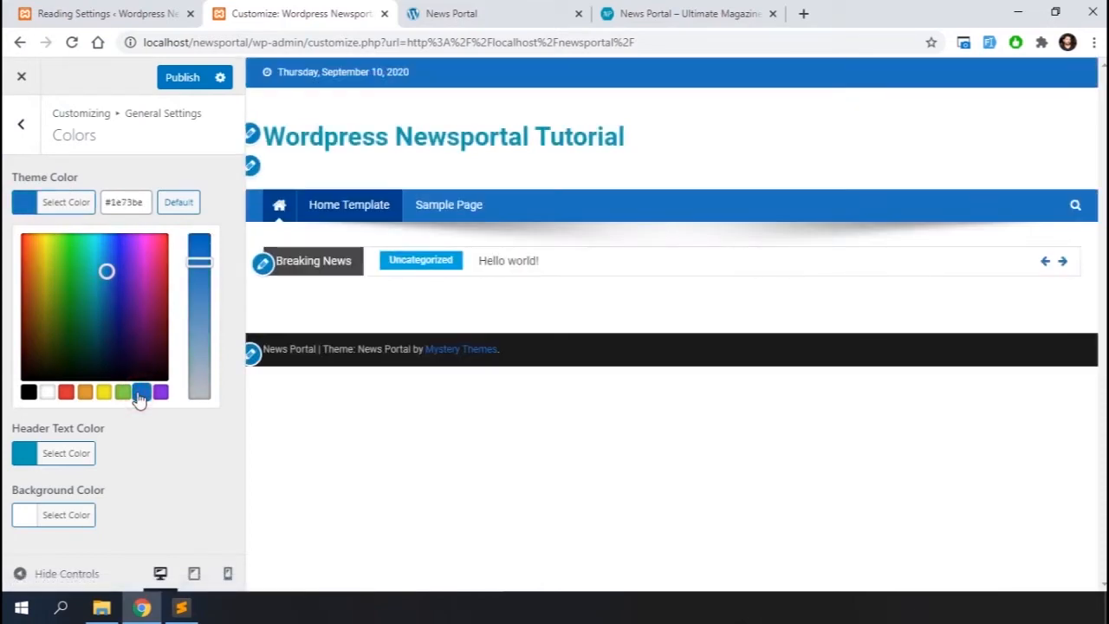
click(104, 293)
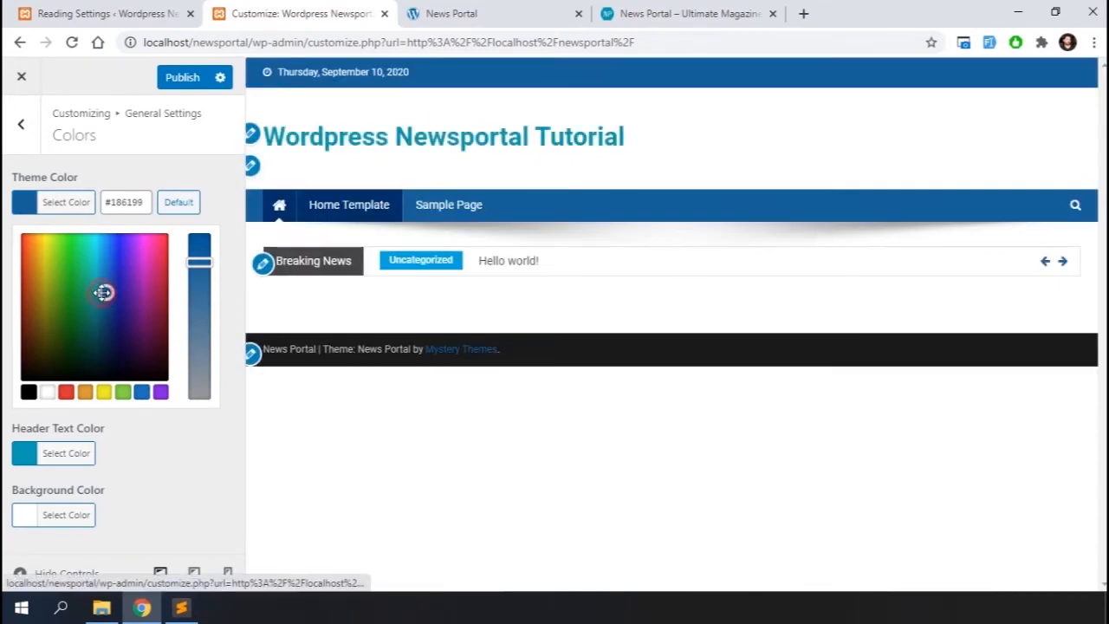
click(109, 295)
click(145, 202)
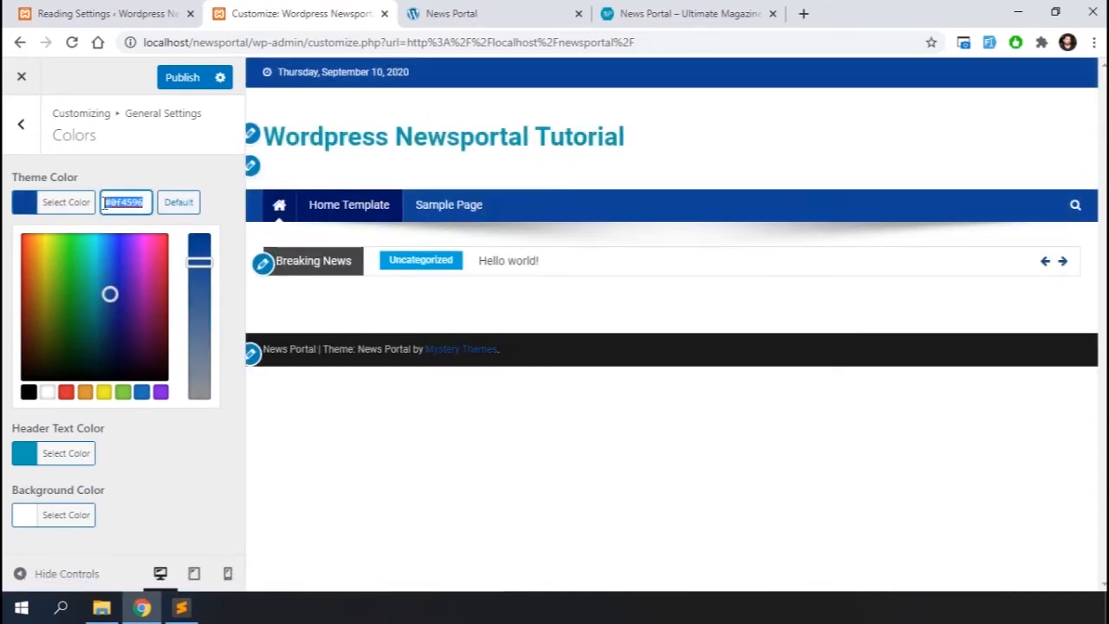
Paste the same #0f4596 value as the header text color
click(22, 454)
triple_click(147, 267)
text(#0f4596)
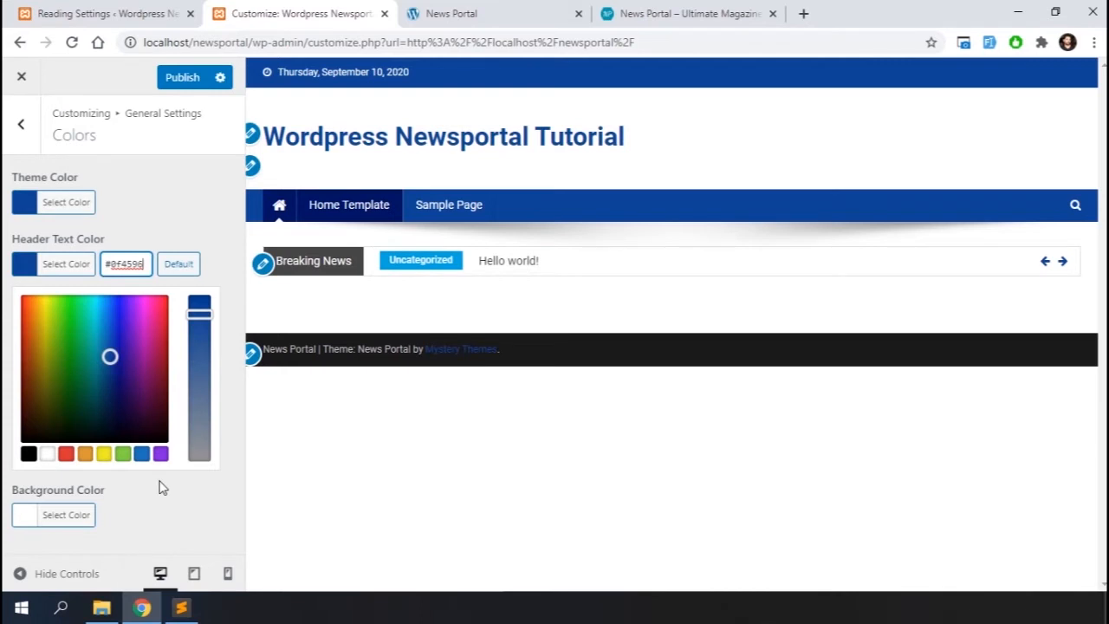
Browse the Background Image, Homepage Settings and Website Layout sections of General Settings
click(21, 126)
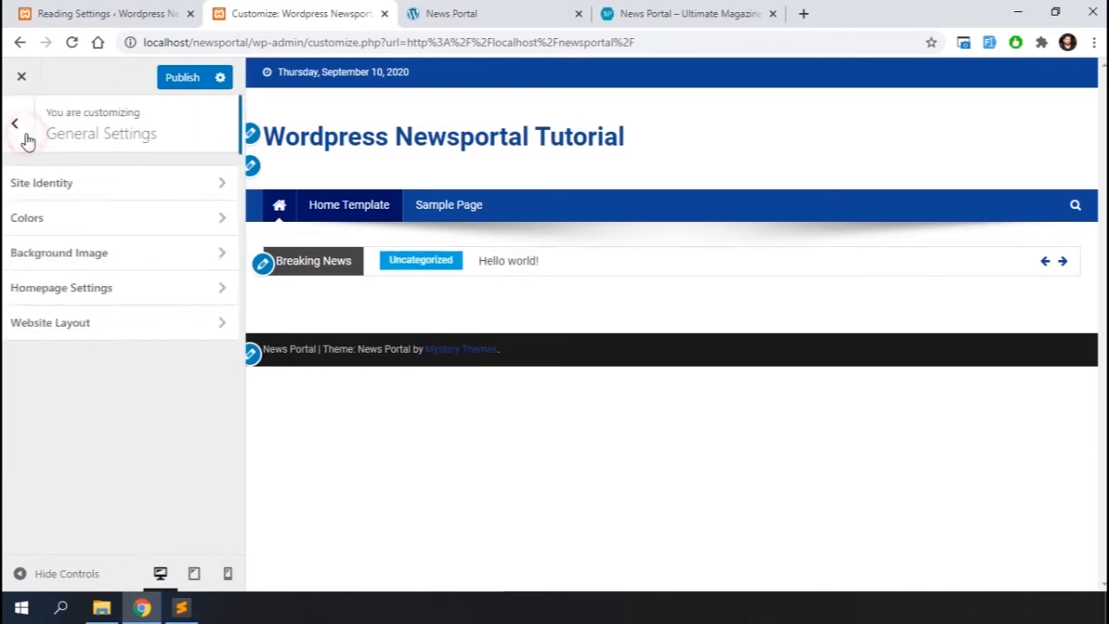
click(111, 253)
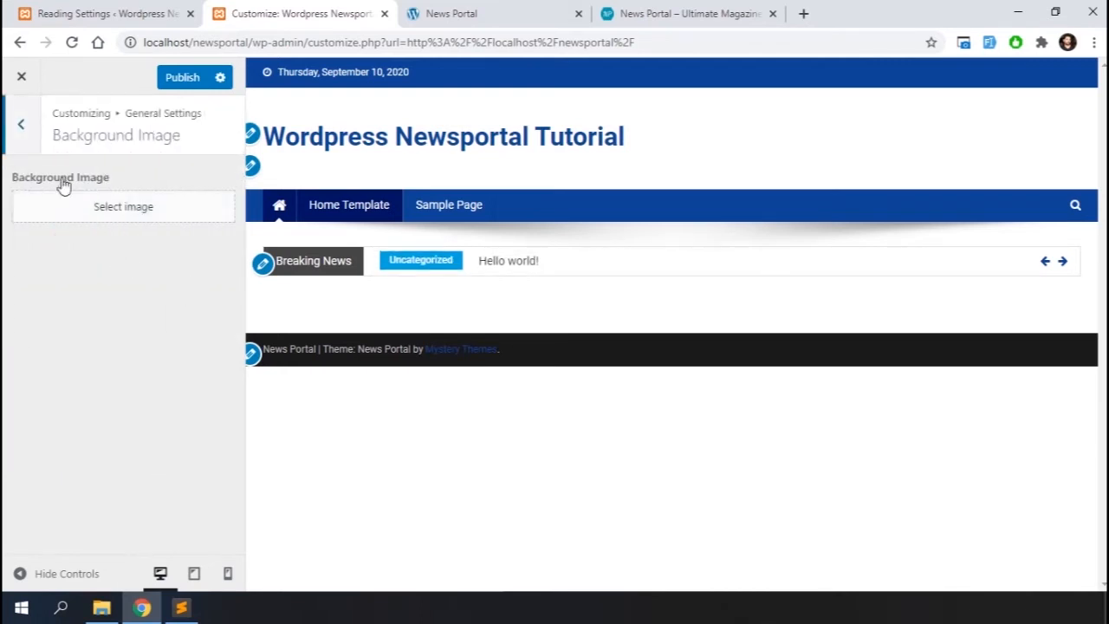
click(21, 126)
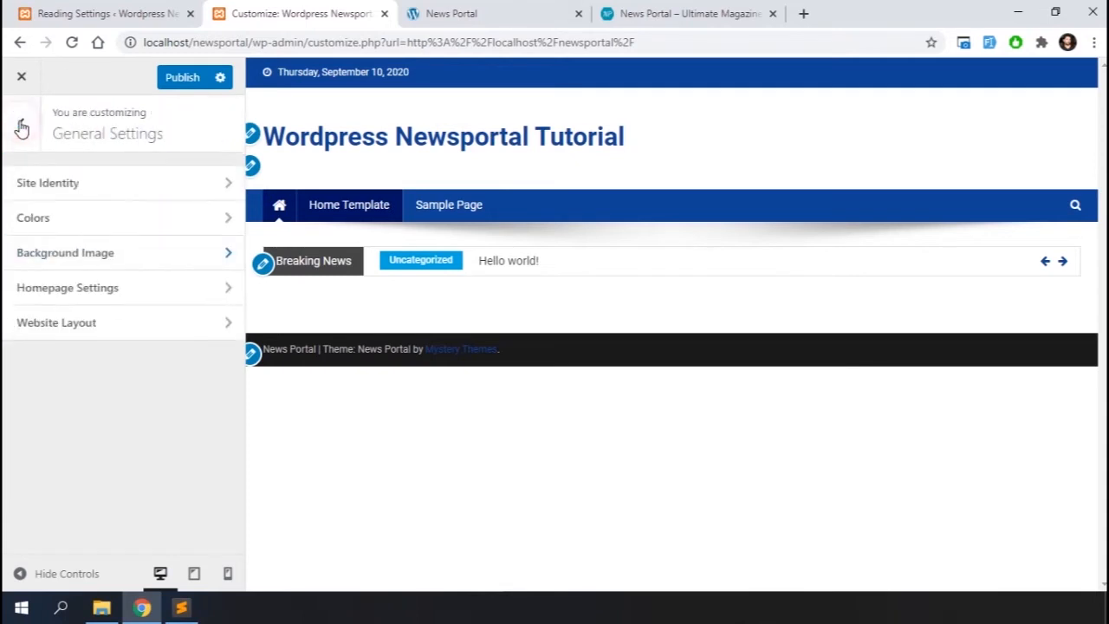
click(63, 291)
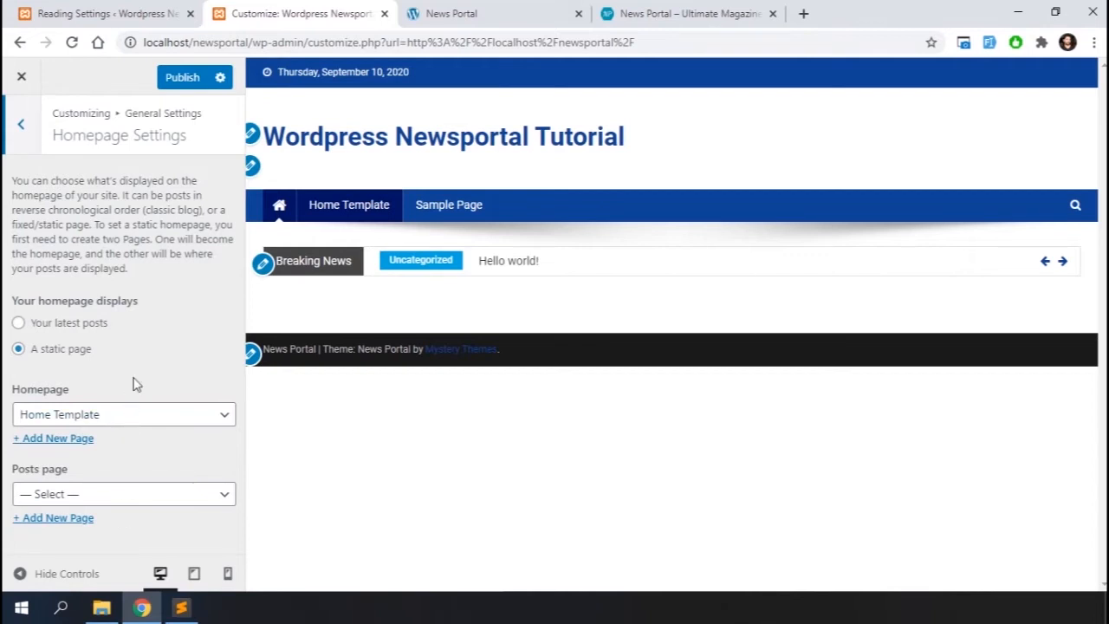
click(20, 124)
click(75, 322)
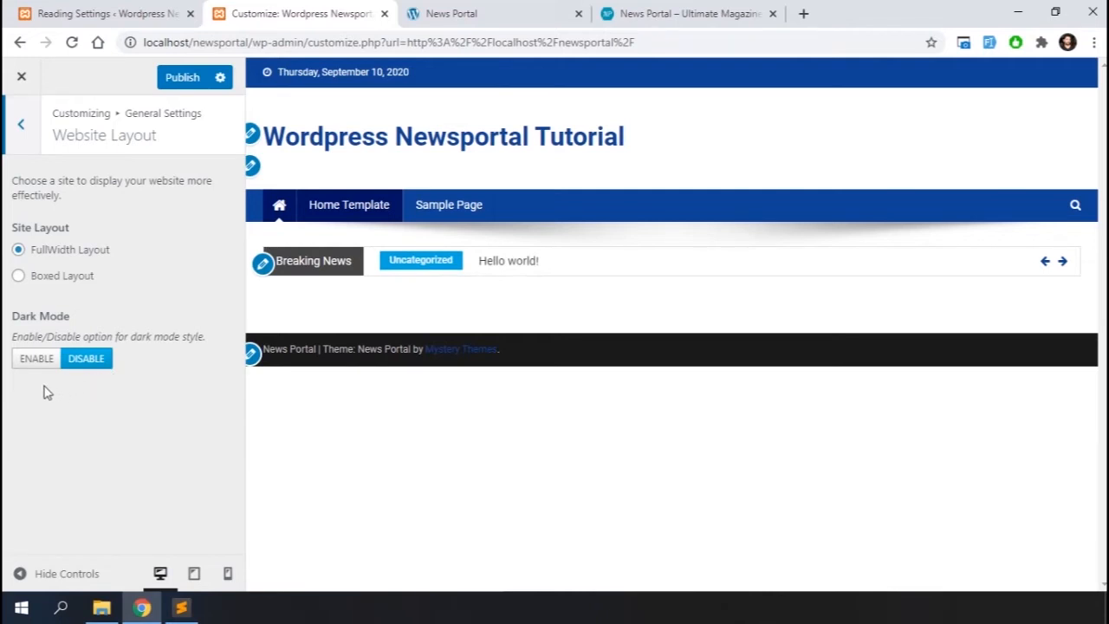
click(32, 125)
click(20, 127)
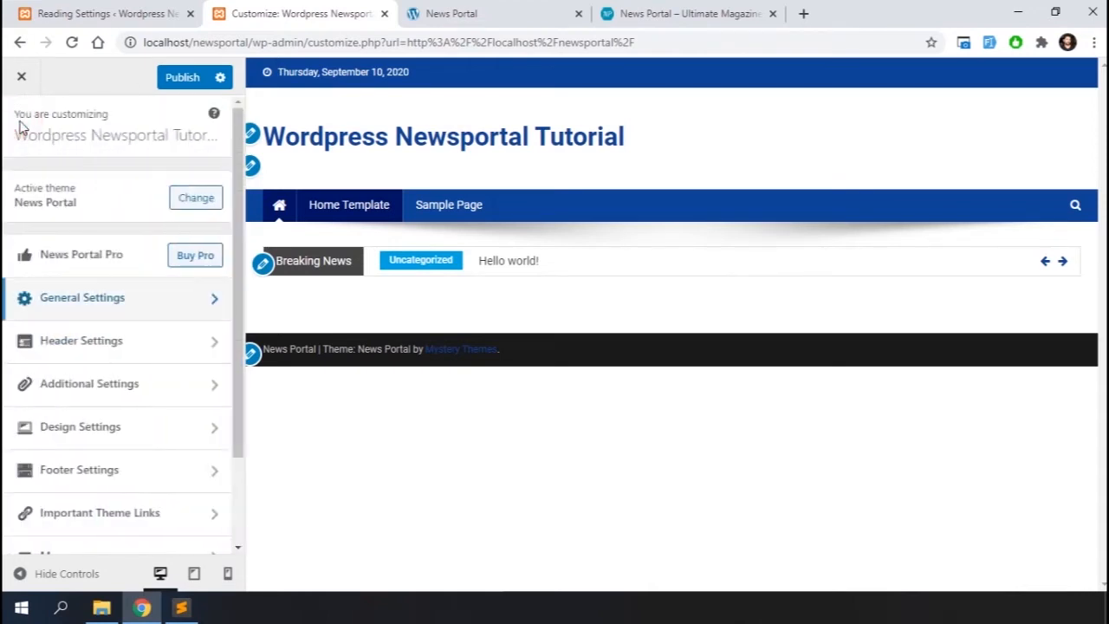
Browse the Header Settings sections: Top Header Section, Header Option and Ticker Section
click(92, 338)
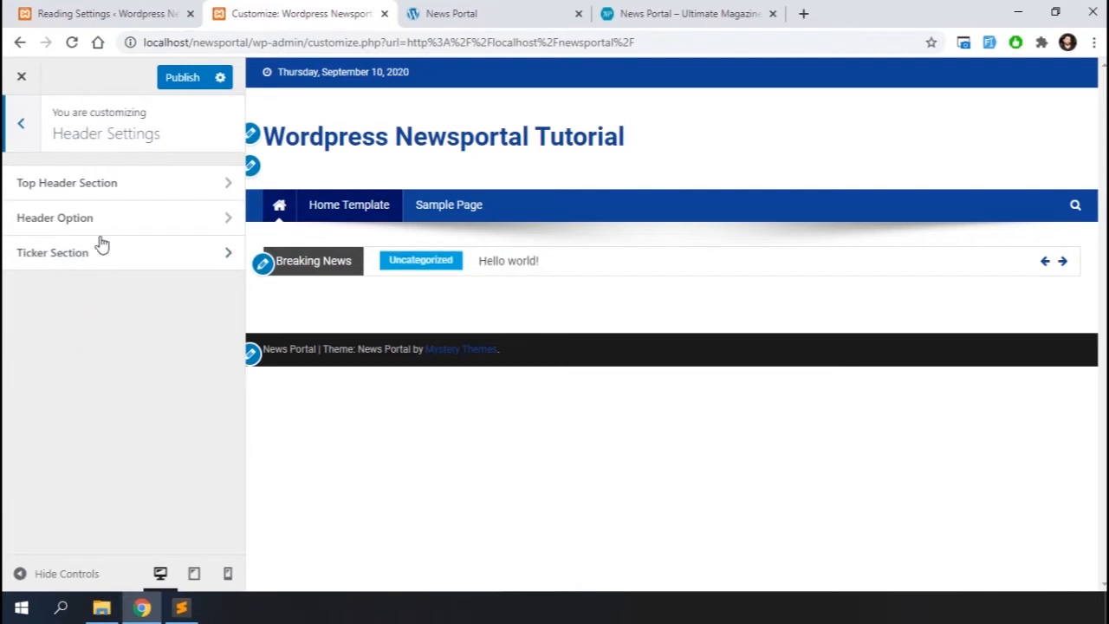
click(120, 189)
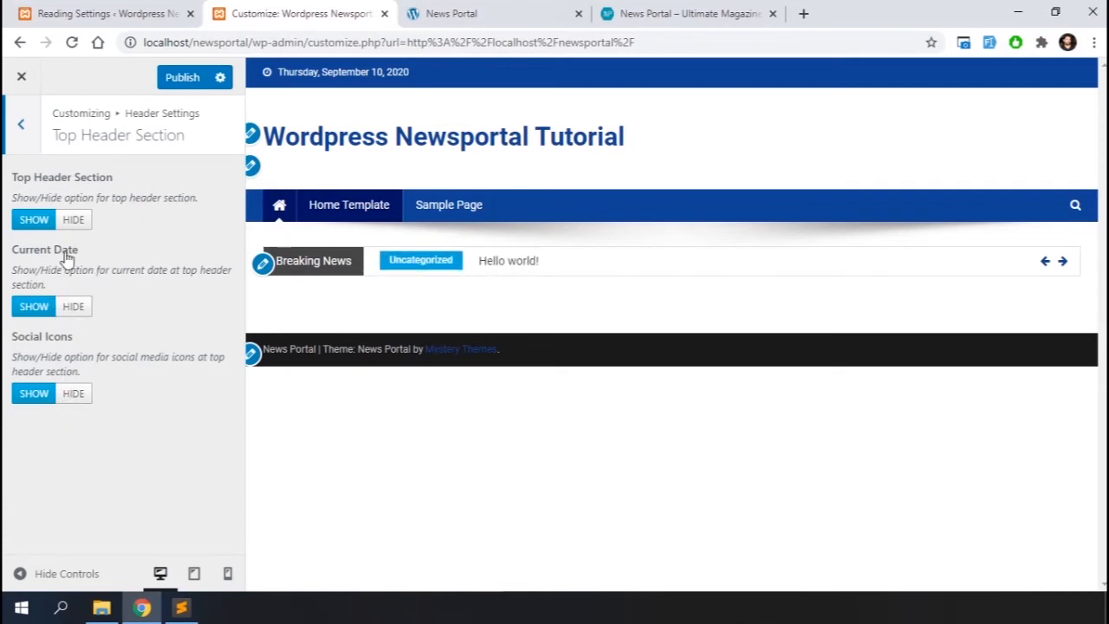
click(26, 128)
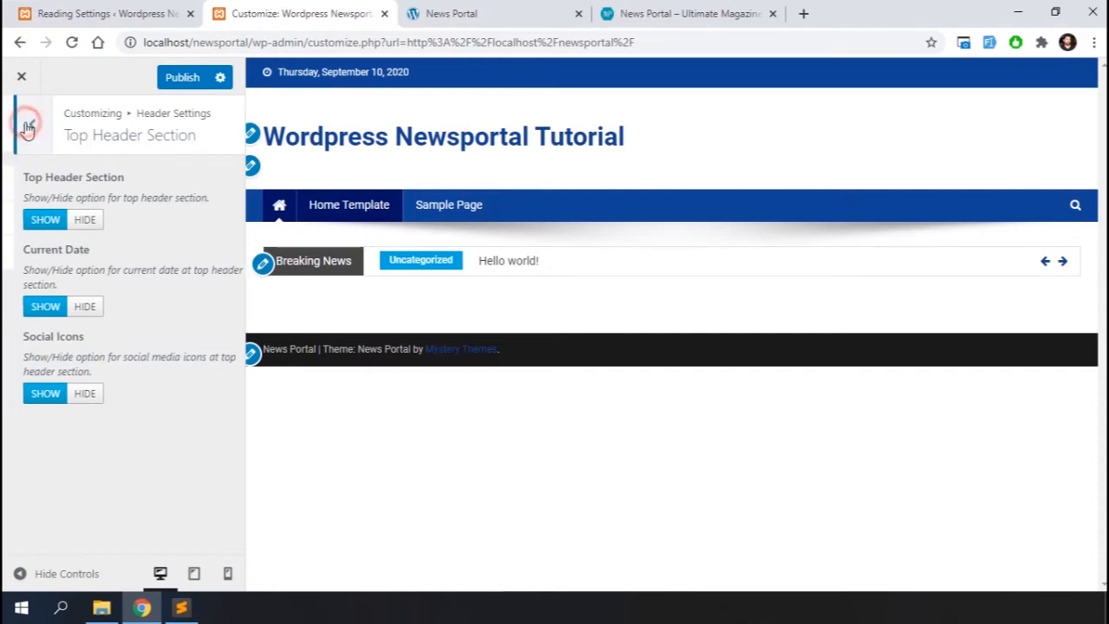
click(80, 218)
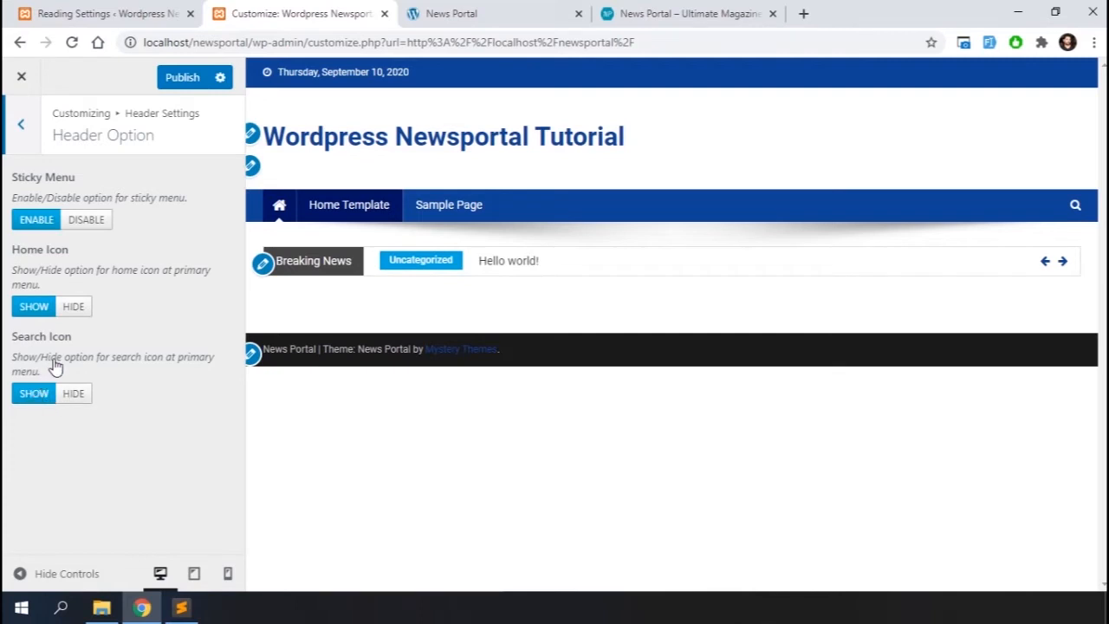
click(21, 126)
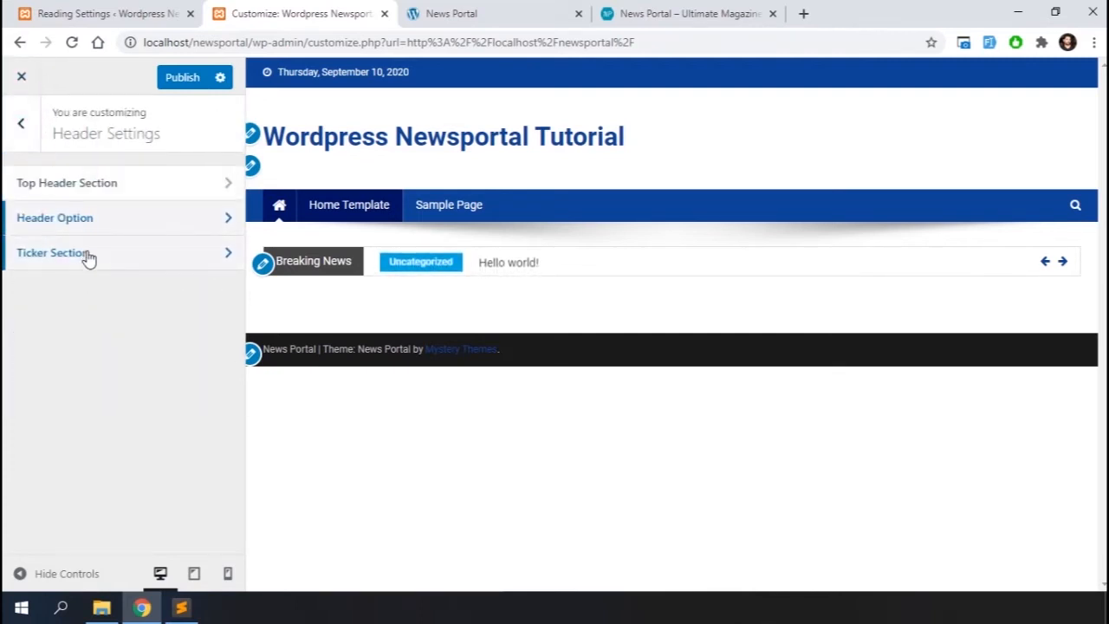
click(86, 253)
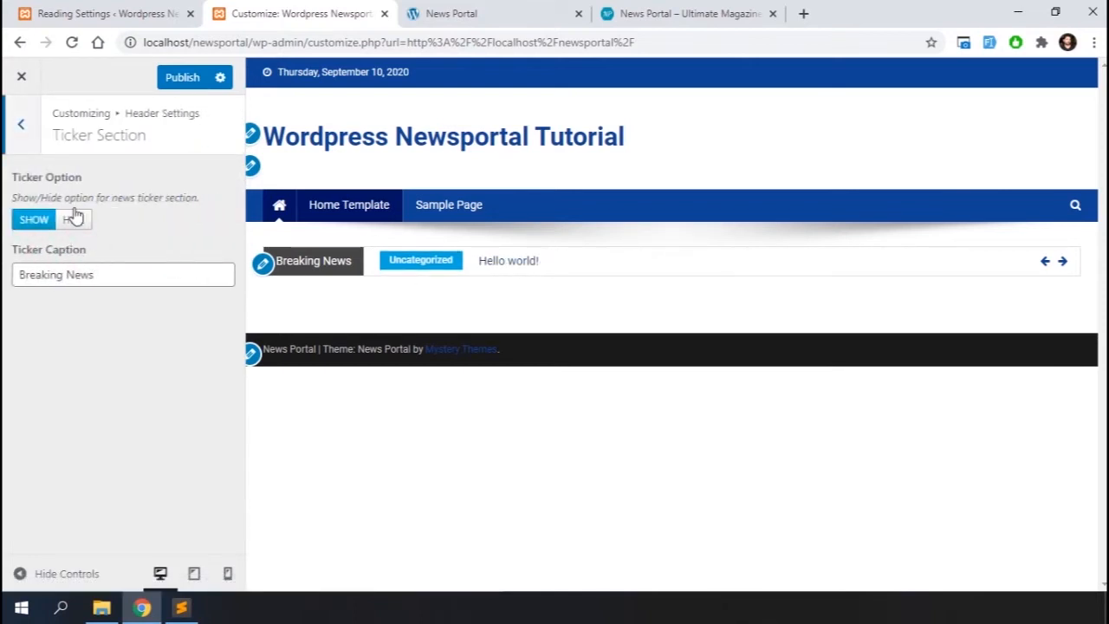
click(21, 130)
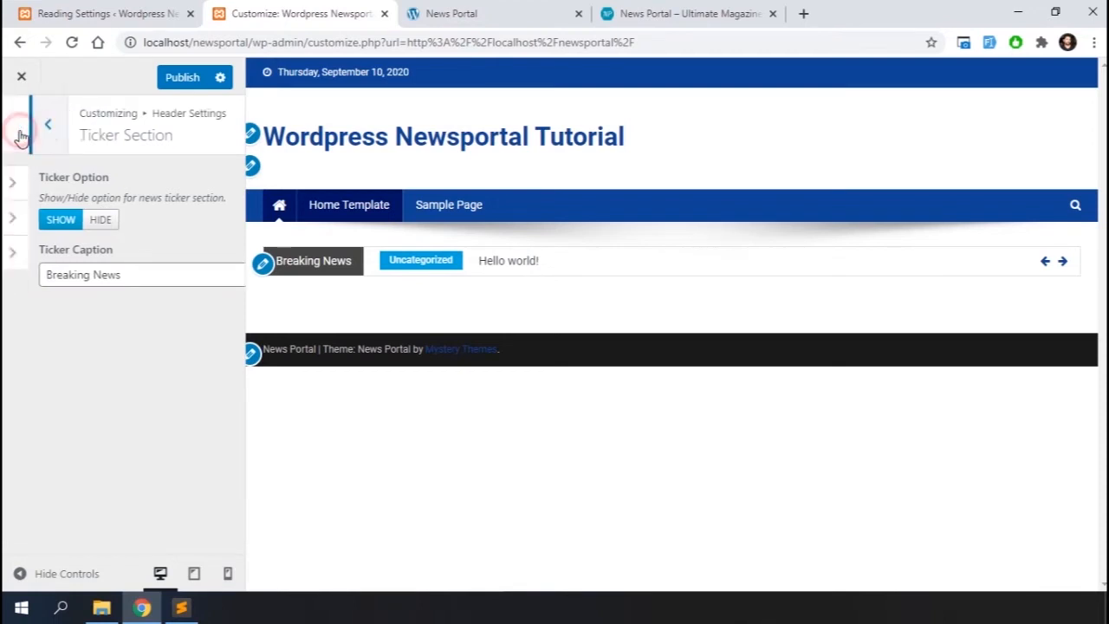
click(21, 127)
Open the Social Icons section under Additional Settings and expand the social media icon entry
click(99, 383)
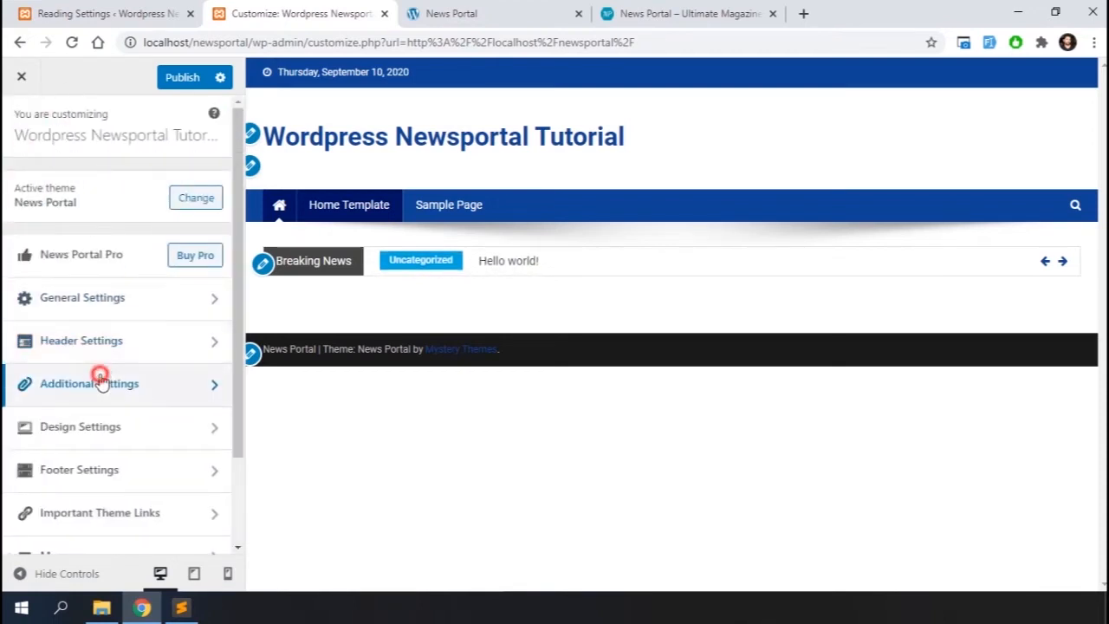
click(132, 183)
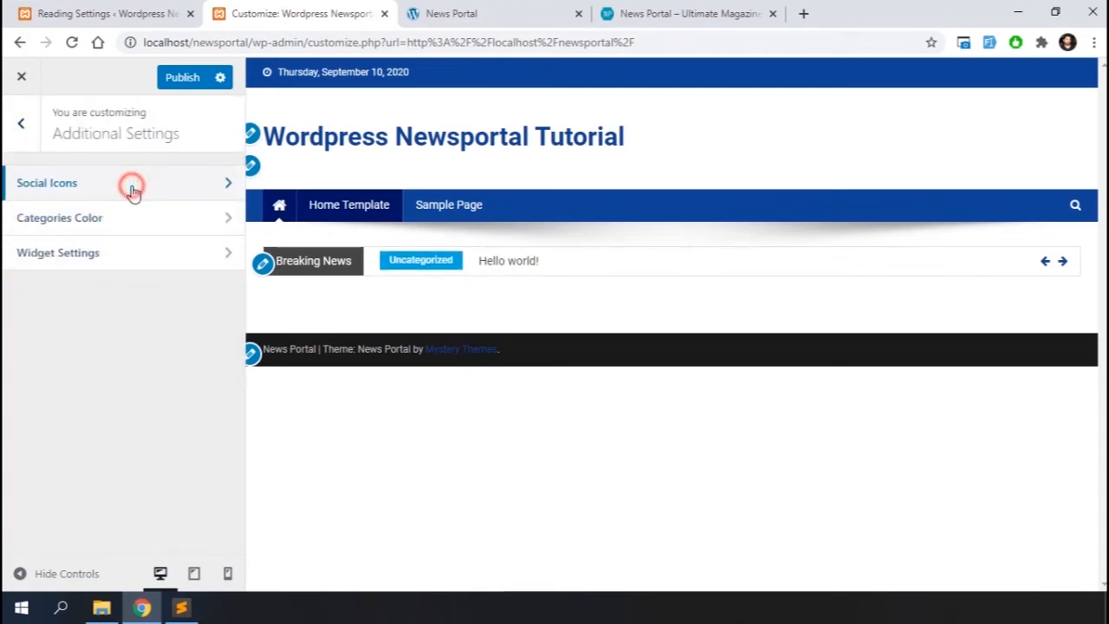
click(216, 212)
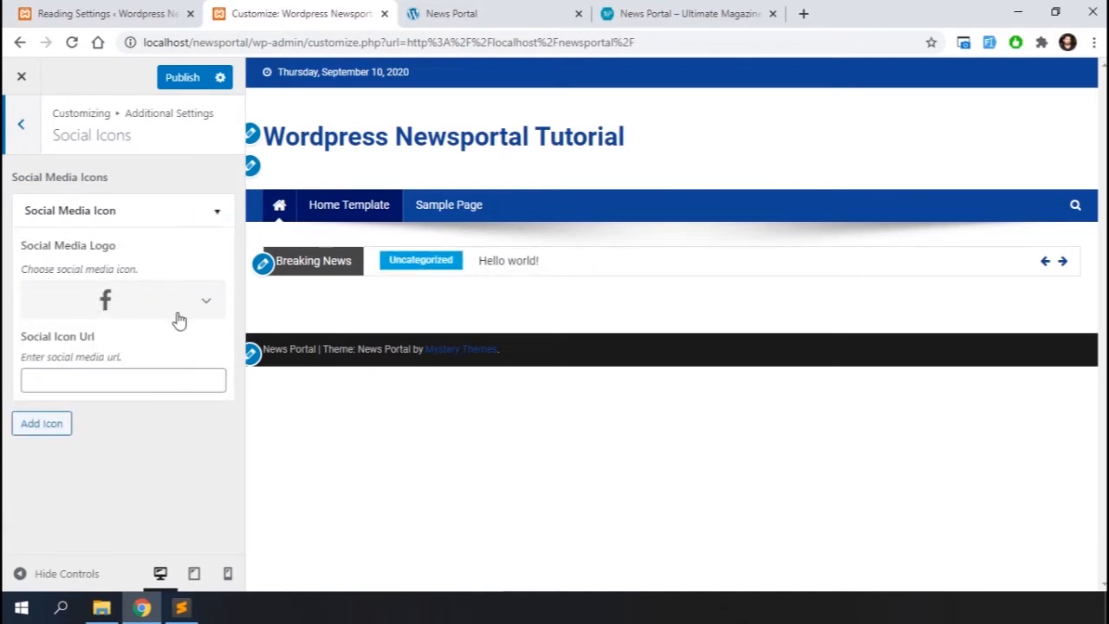
click(92, 369)
text(ht)
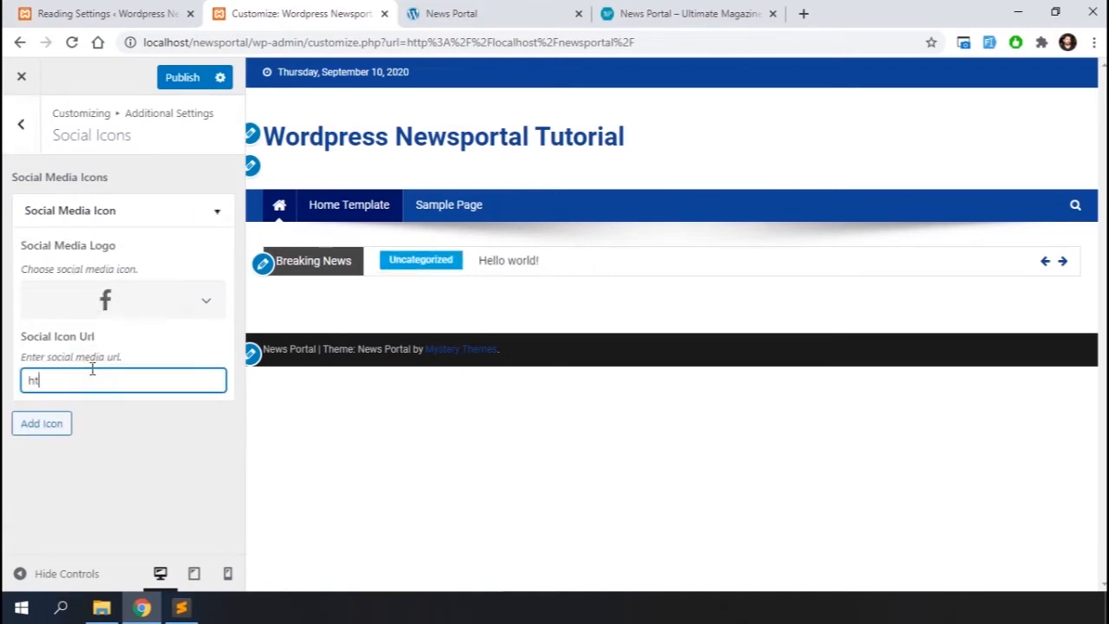
text(tps://www.faceb)
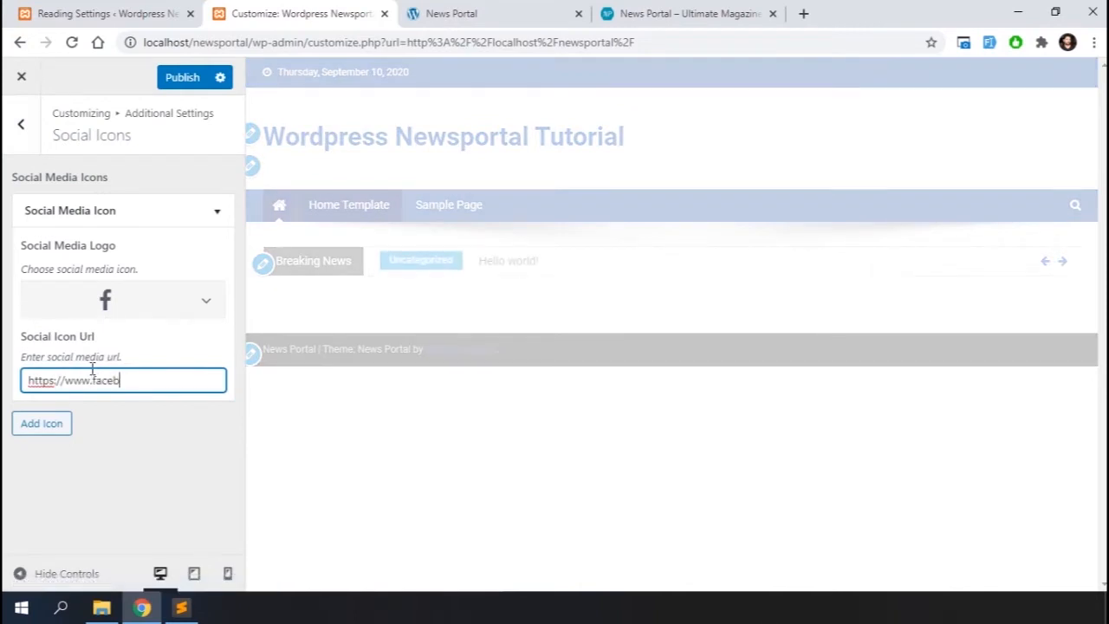
text(ook.com/webtrickshome)
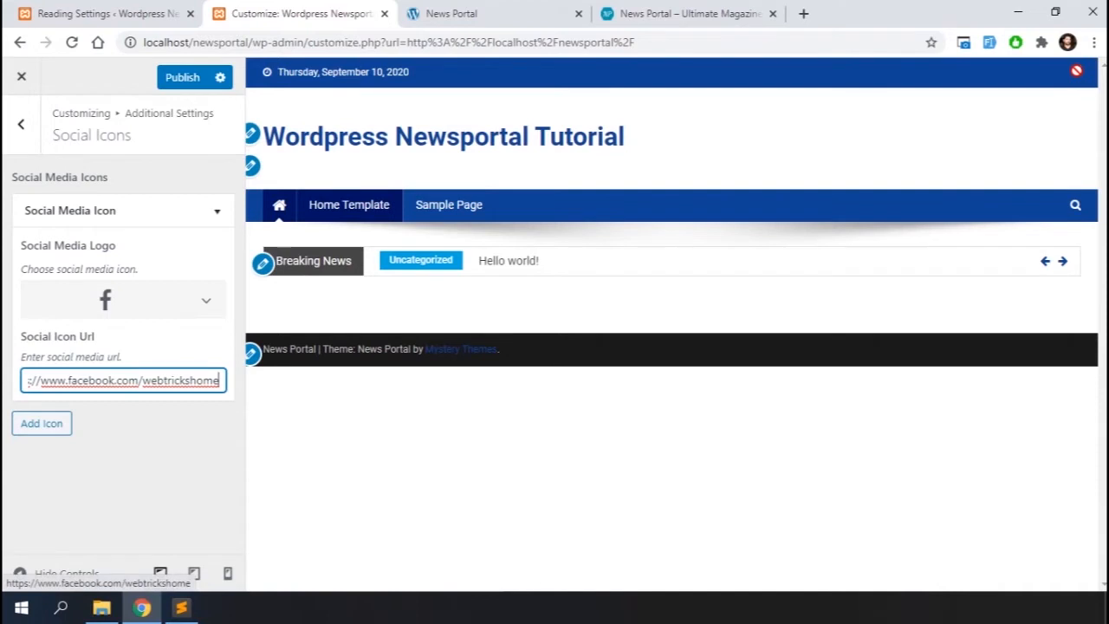
click(42, 424)
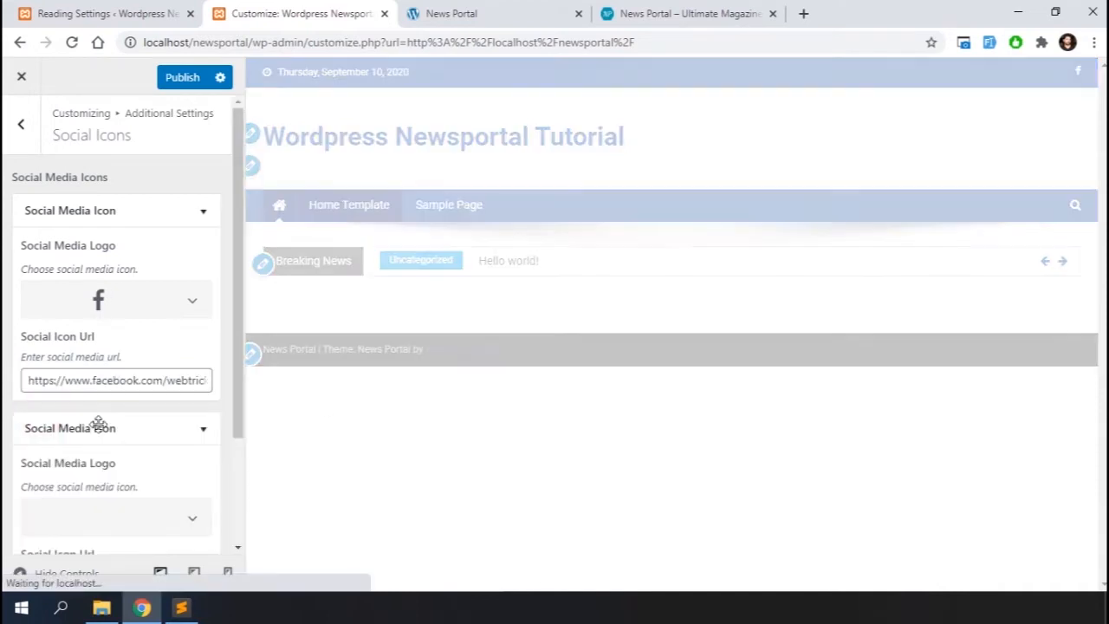
scroll(110, 433, down, 2)
click(176, 374)
click(81, 282)
click(99, 445)
text(https://)
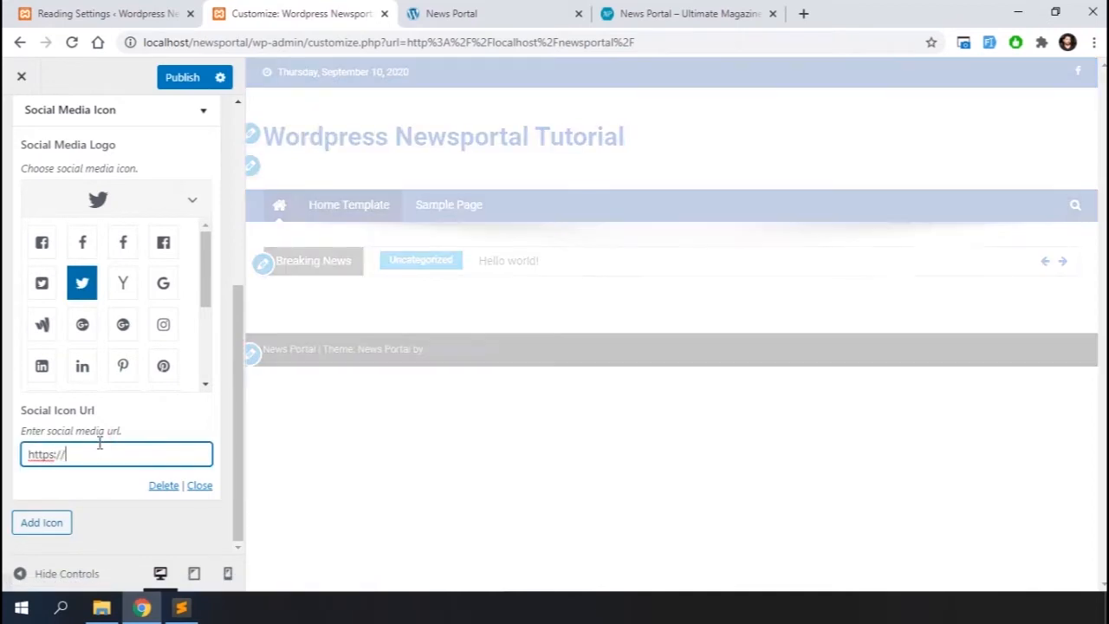
text(www.witter.com)
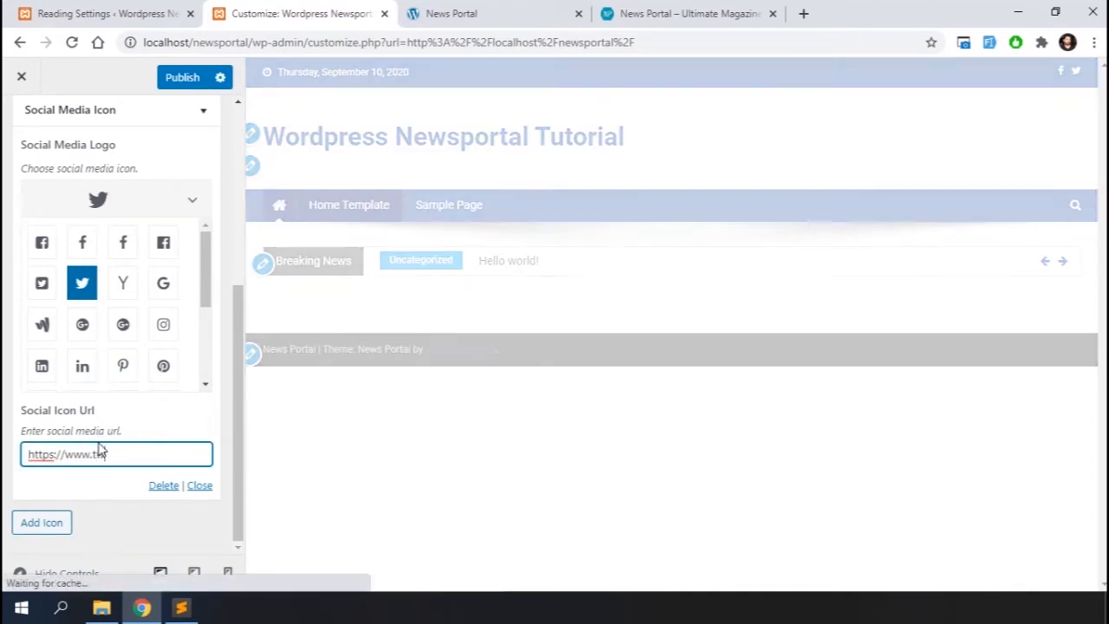
text(/webtrickshome)
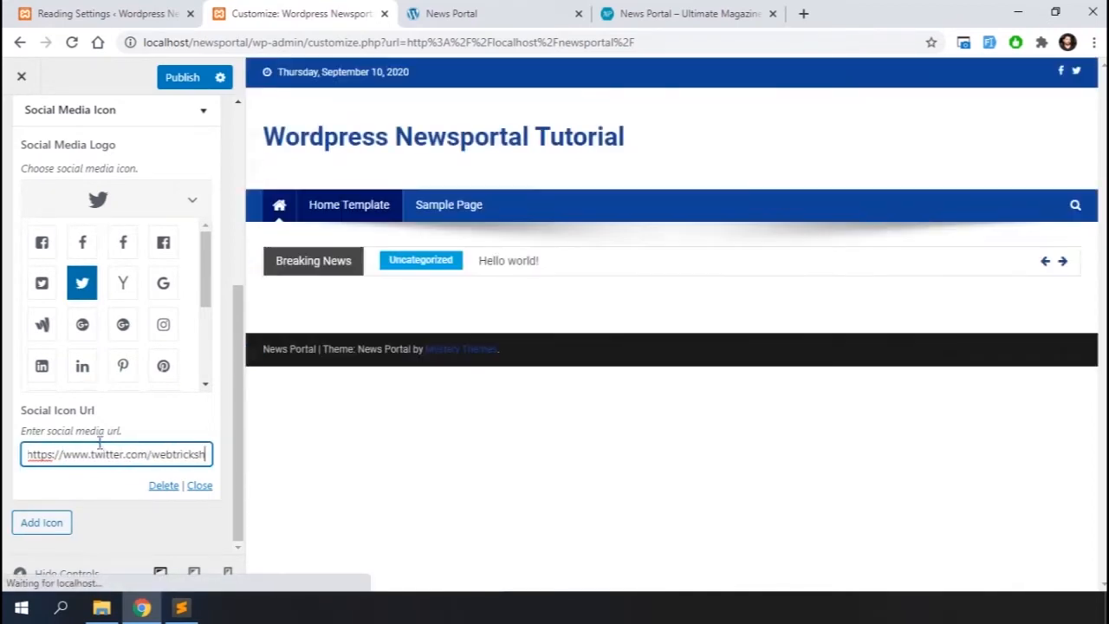
click(41, 523)
click(188, 374)
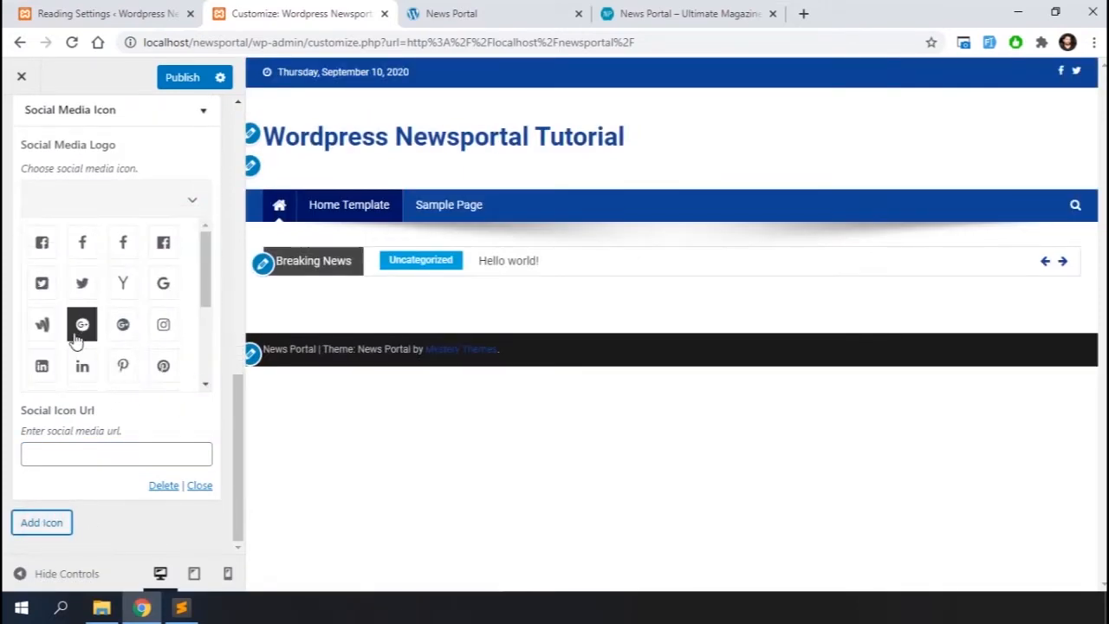
click(82, 365)
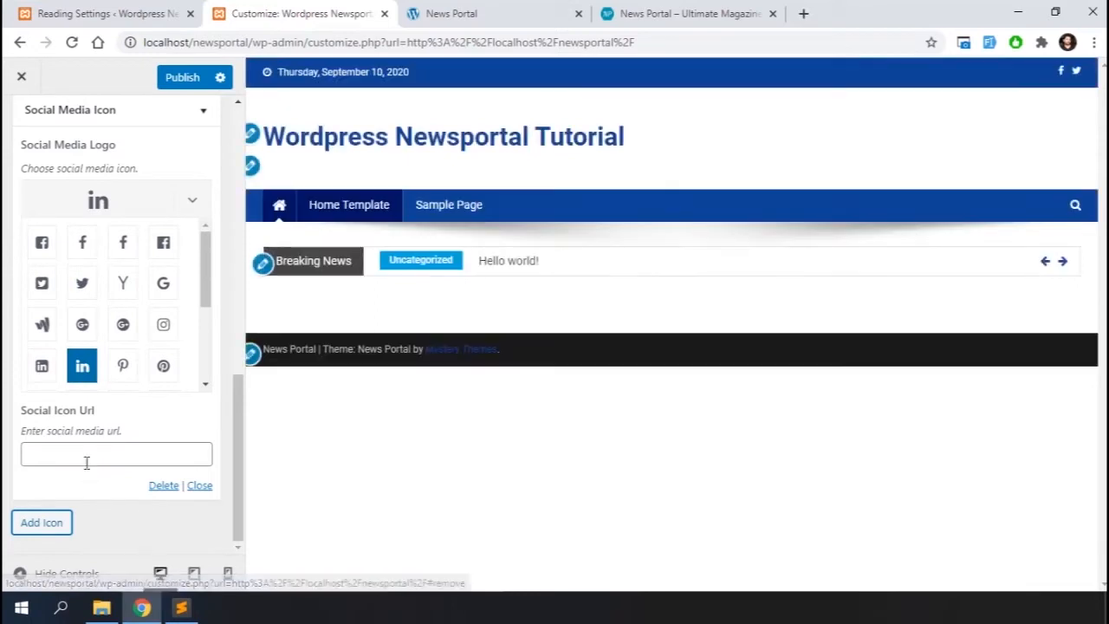
click(87, 463)
text(https://www.)
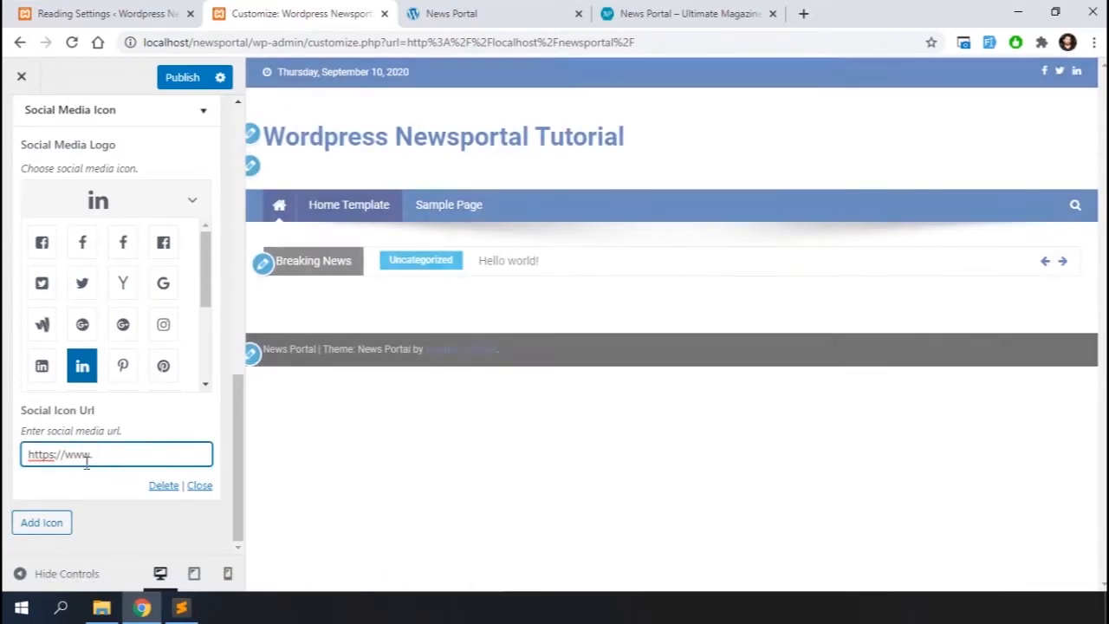
text(linkedin.com/webtrickshome)
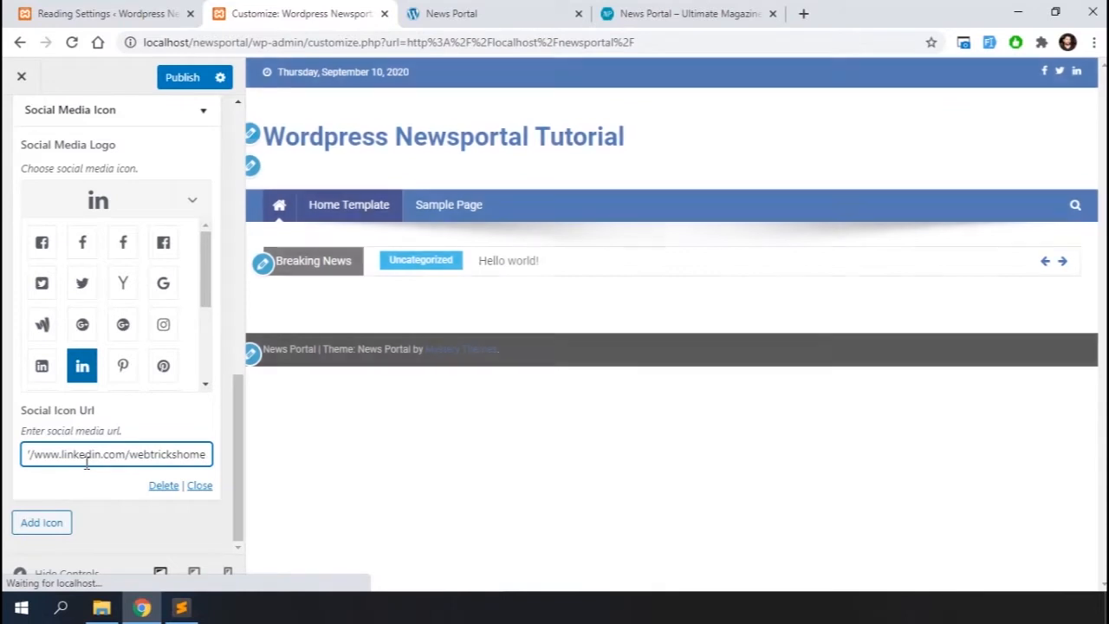
click(42, 525)
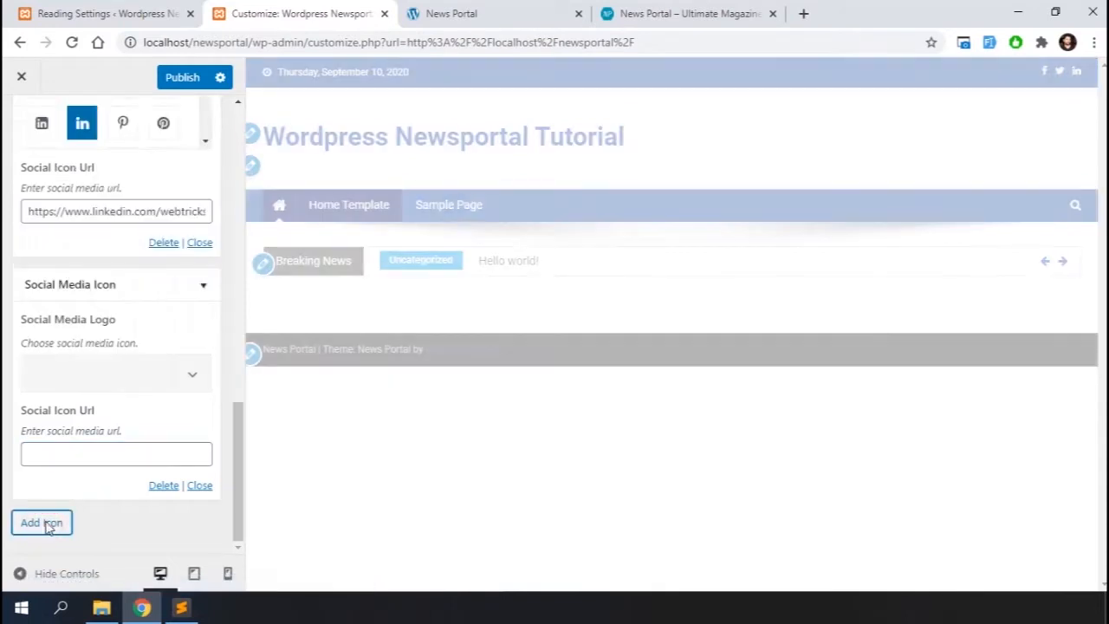
click(181, 375)
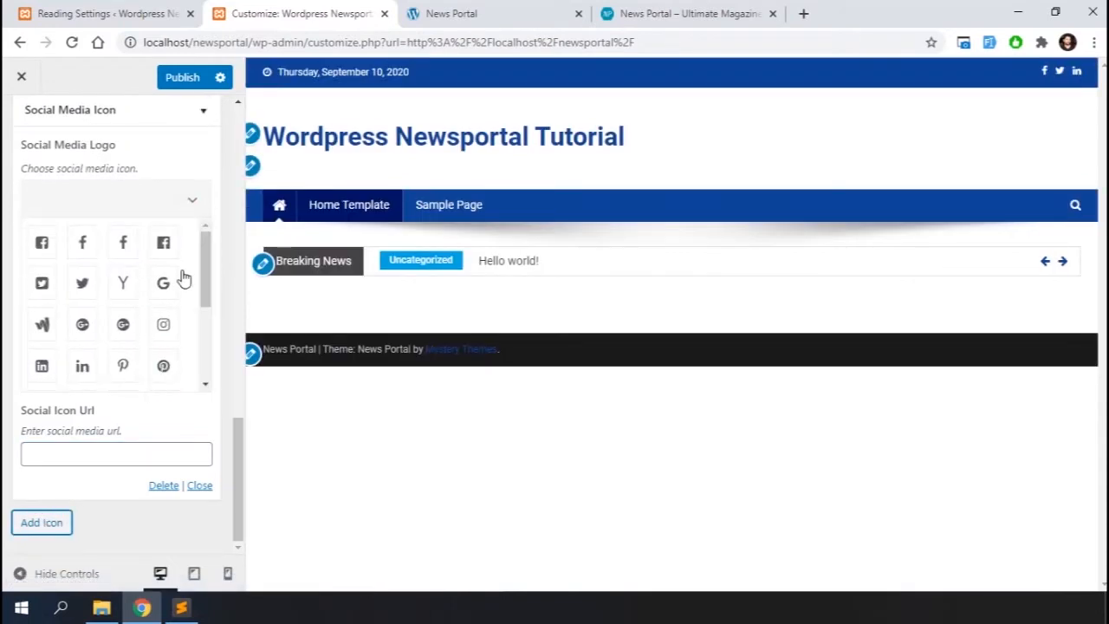
scroll(124, 364, down, 3)
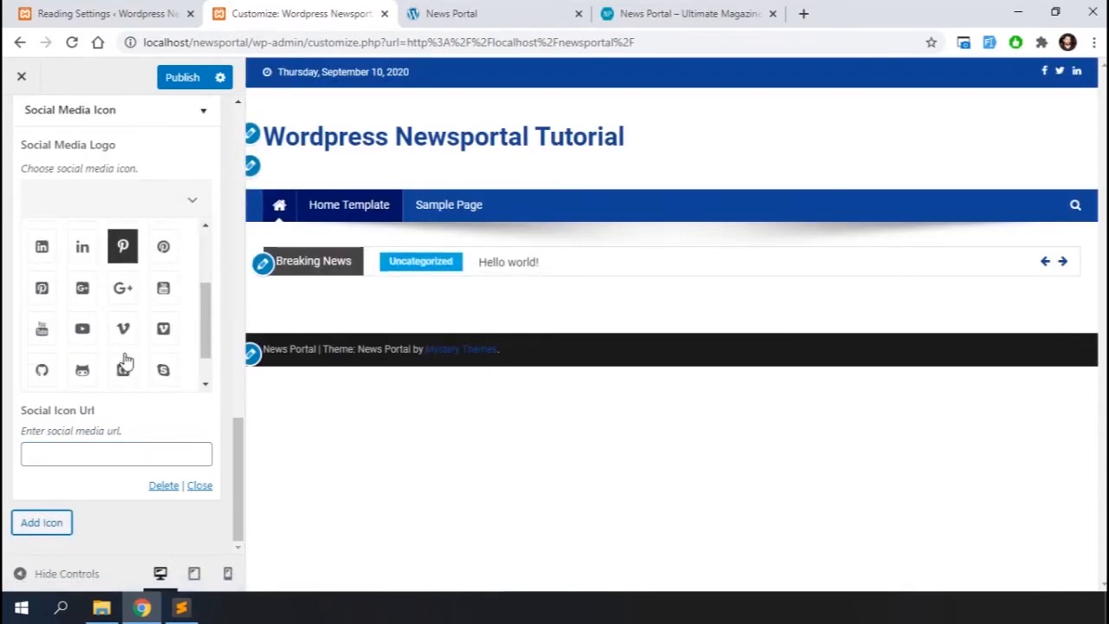
click(82, 329)
click(86, 453)
text(https://www.youtube)
text(.com/c/webtrickshome)
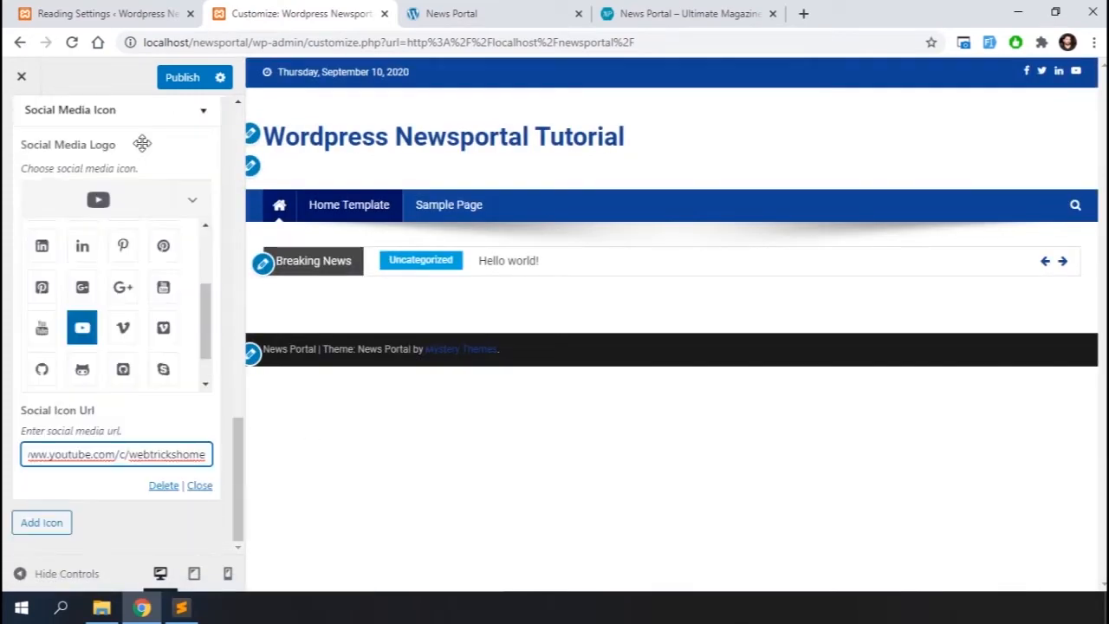
Set the Uncategorized category color to #0f4596 in Categories Color
scroll(98, 292, up, 10)
click(22, 132)
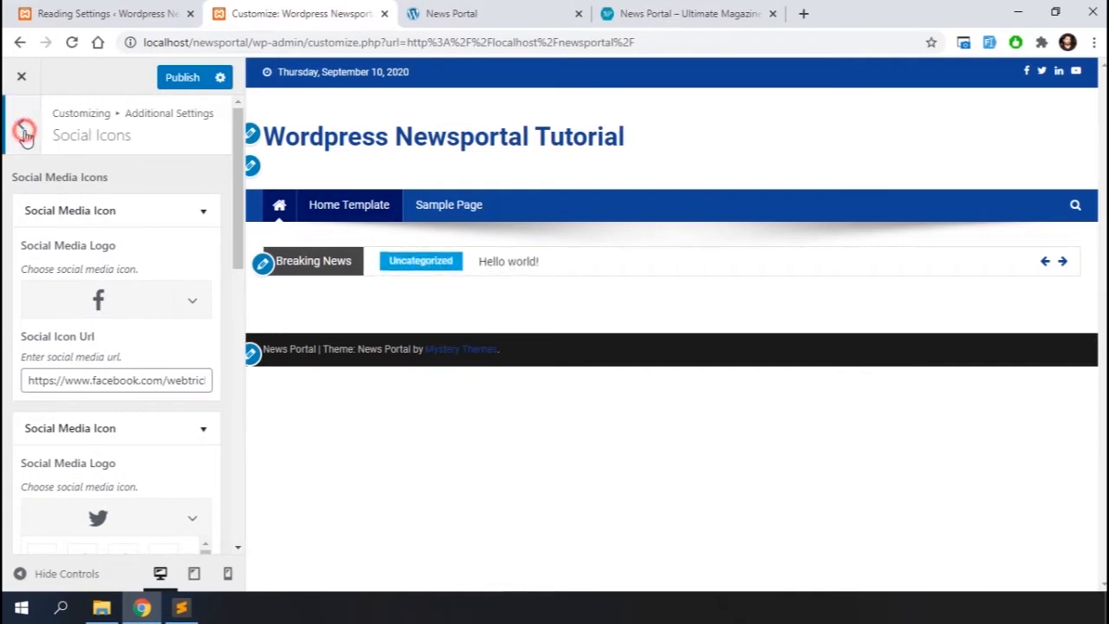
click(125, 224)
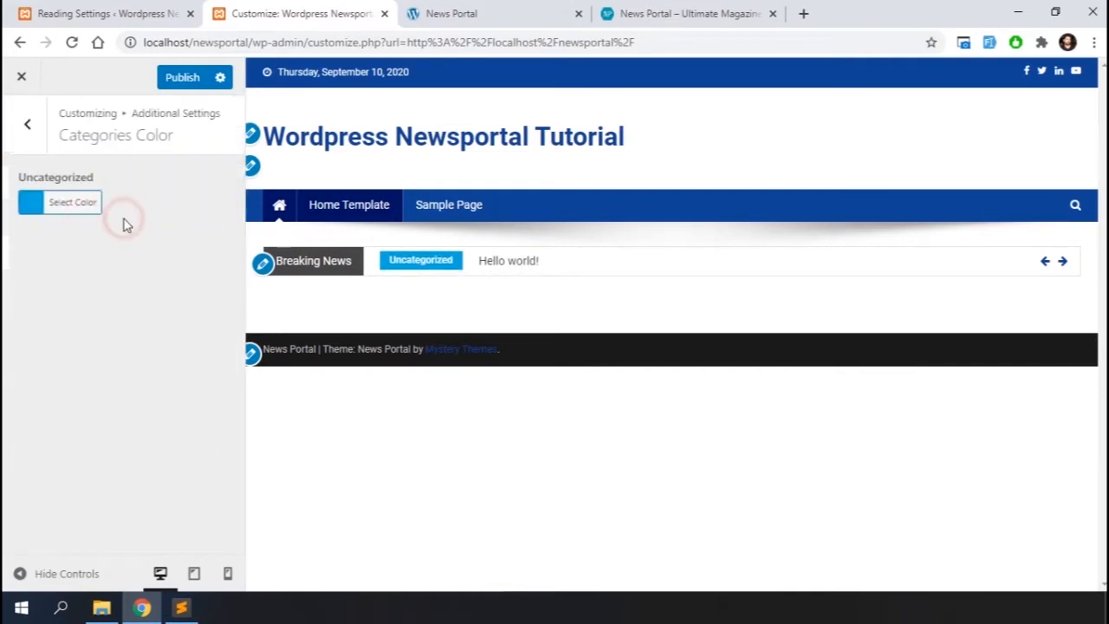
click(20, 206)
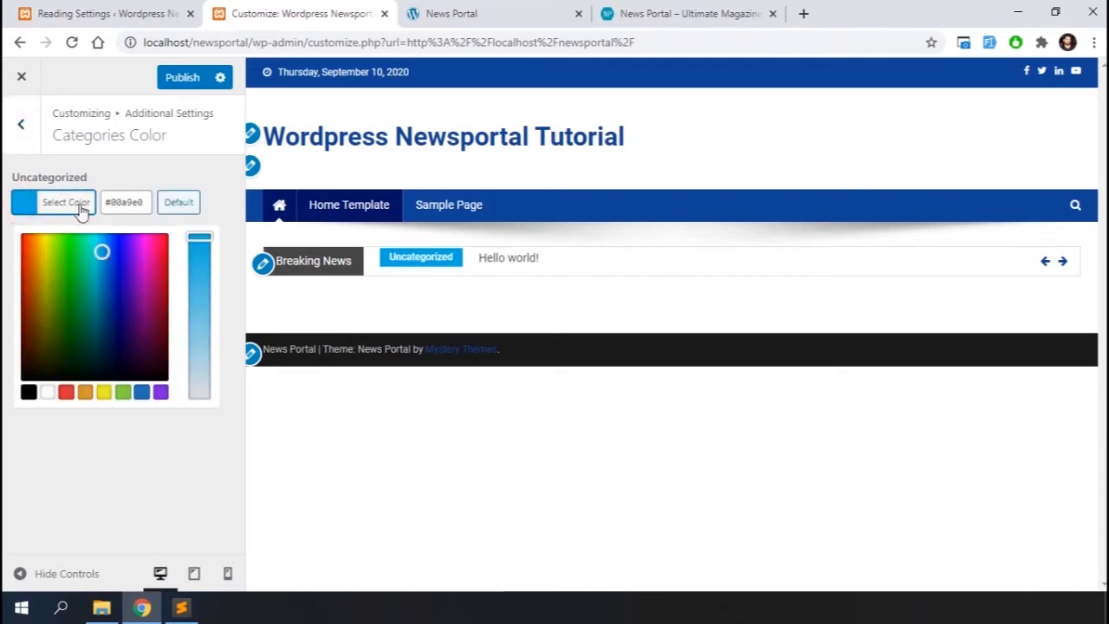
drag(138, 205, 99, 201)
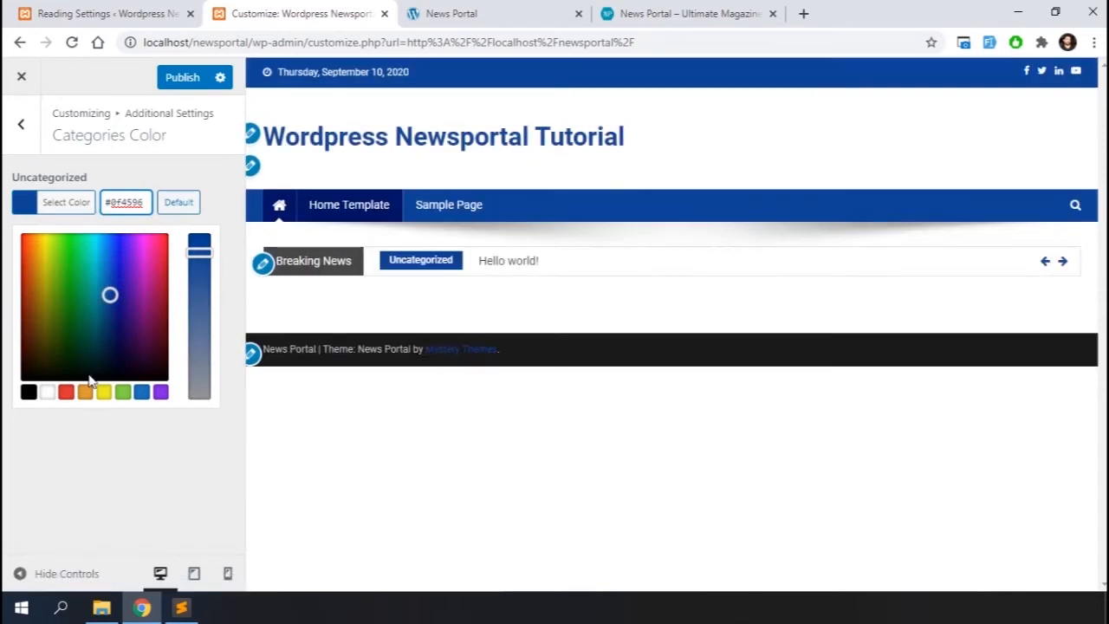
click(28, 139)
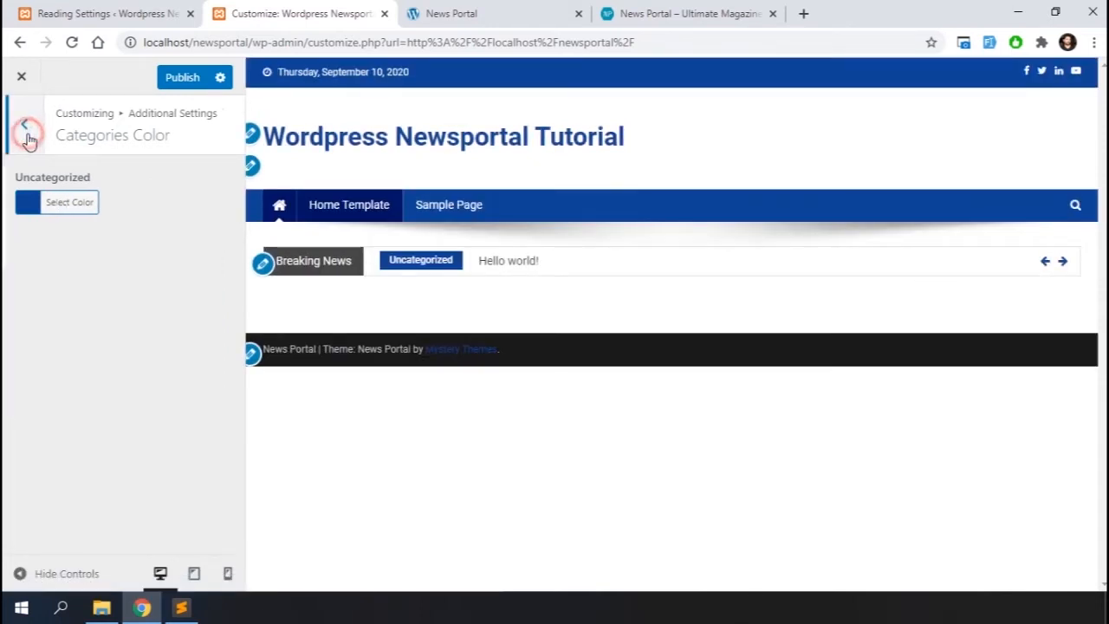
Browse the Widget Settings under Additional Settings and the Page Settings under Design Settings
click(90, 255)
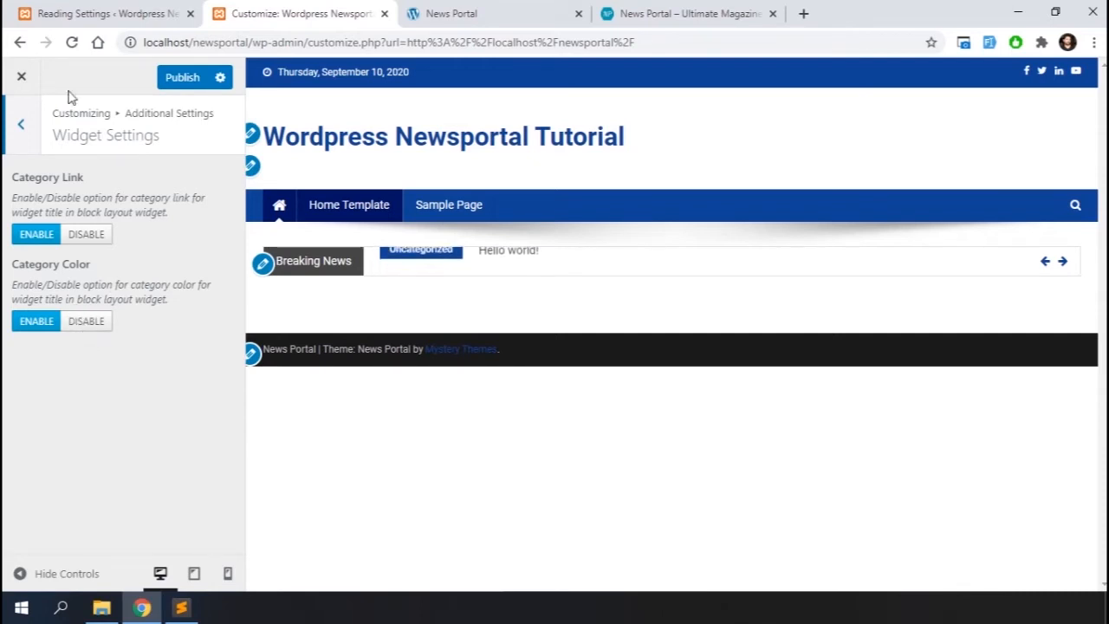
click(17, 128)
click(17, 128)
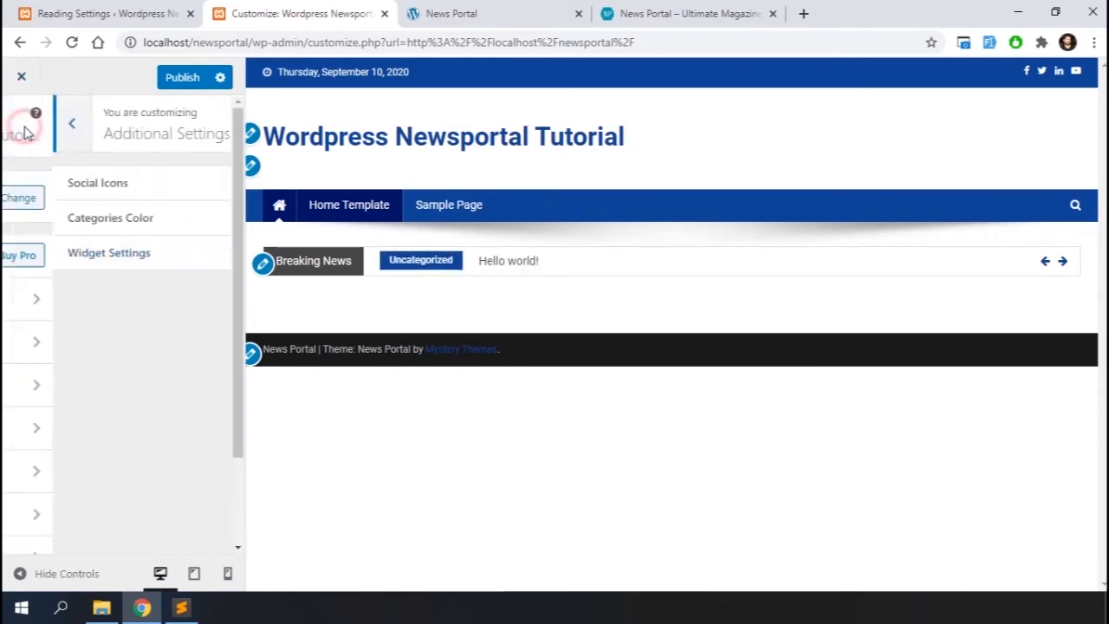
click(71, 431)
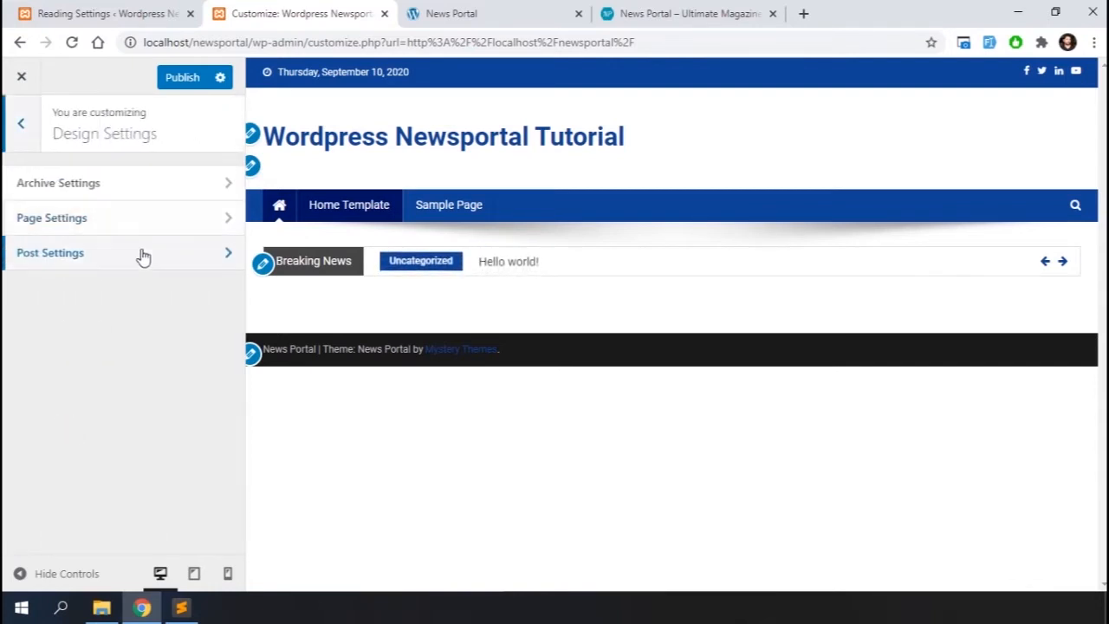
click(144, 218)
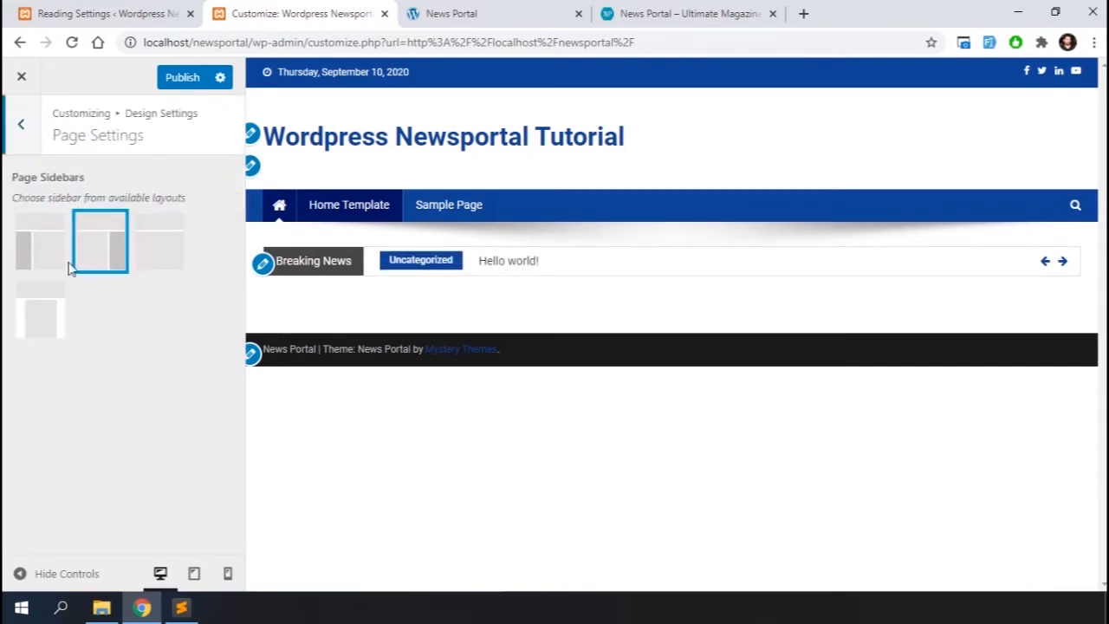
click(27, 126)
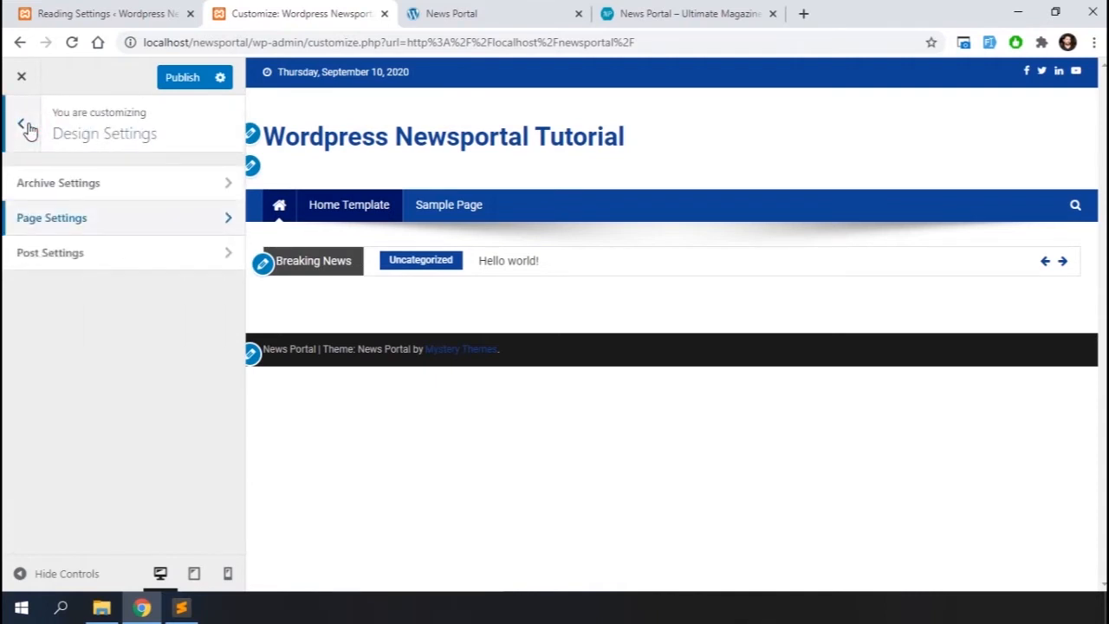
click(27, 126)
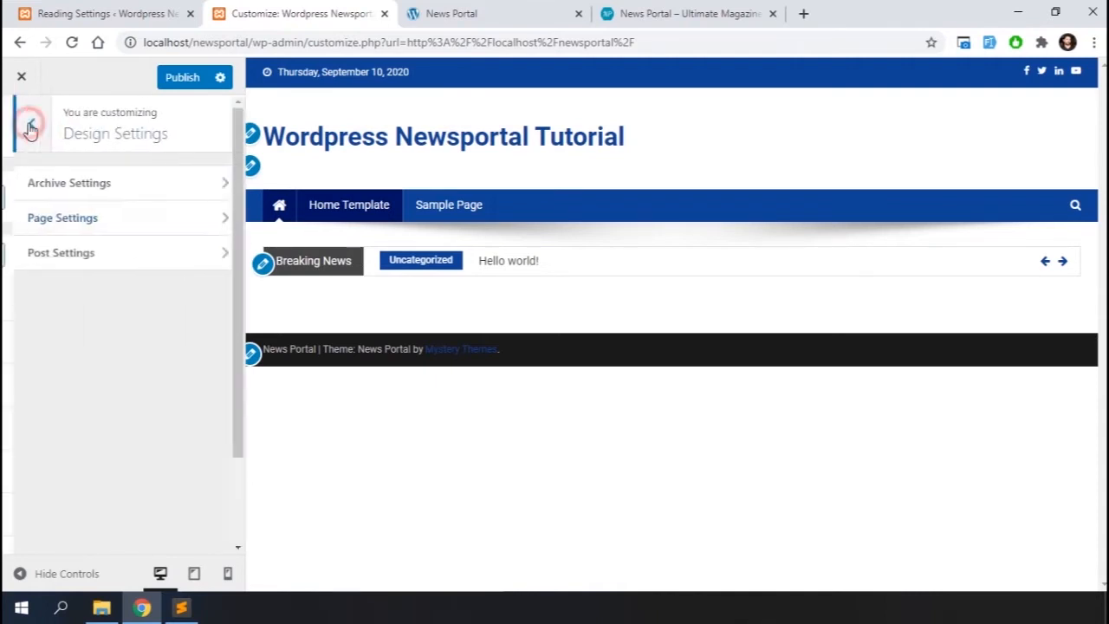
Browse the Footer Settings sections Widget Area and Bottom Section
scroll(87, 465, down, 2)
click(83, 359)
click(109, 185)
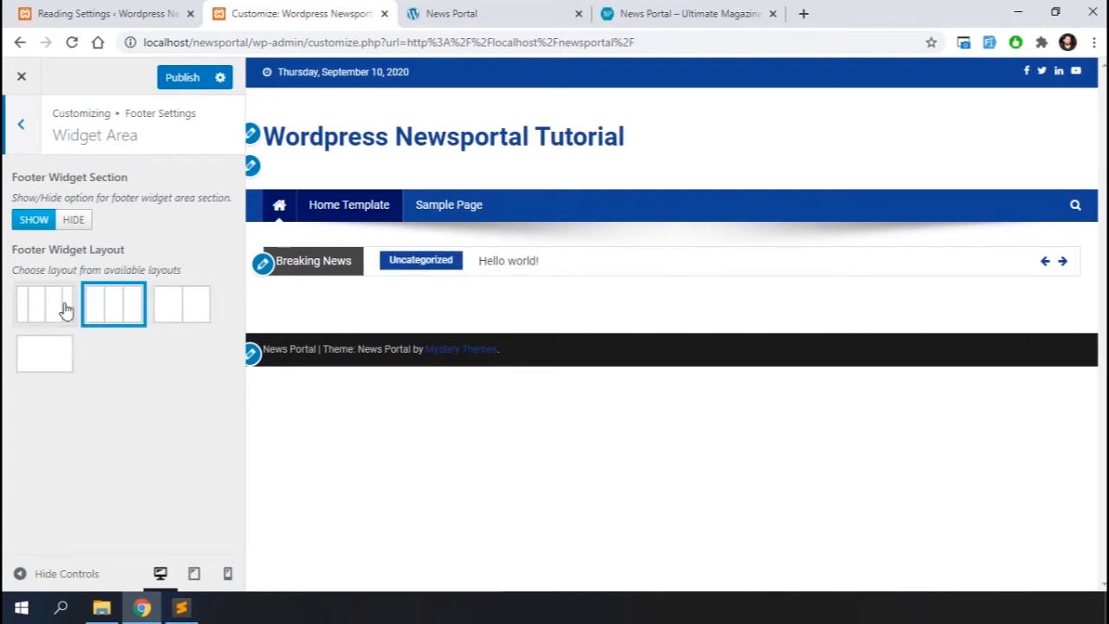
click(24, 127)
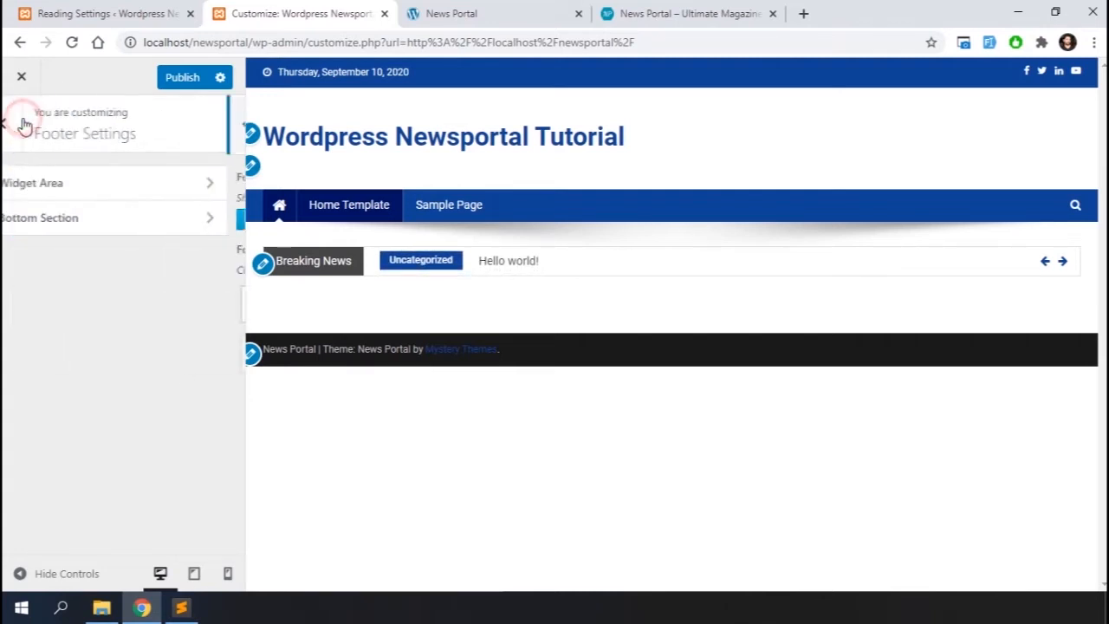
click(35, 218)
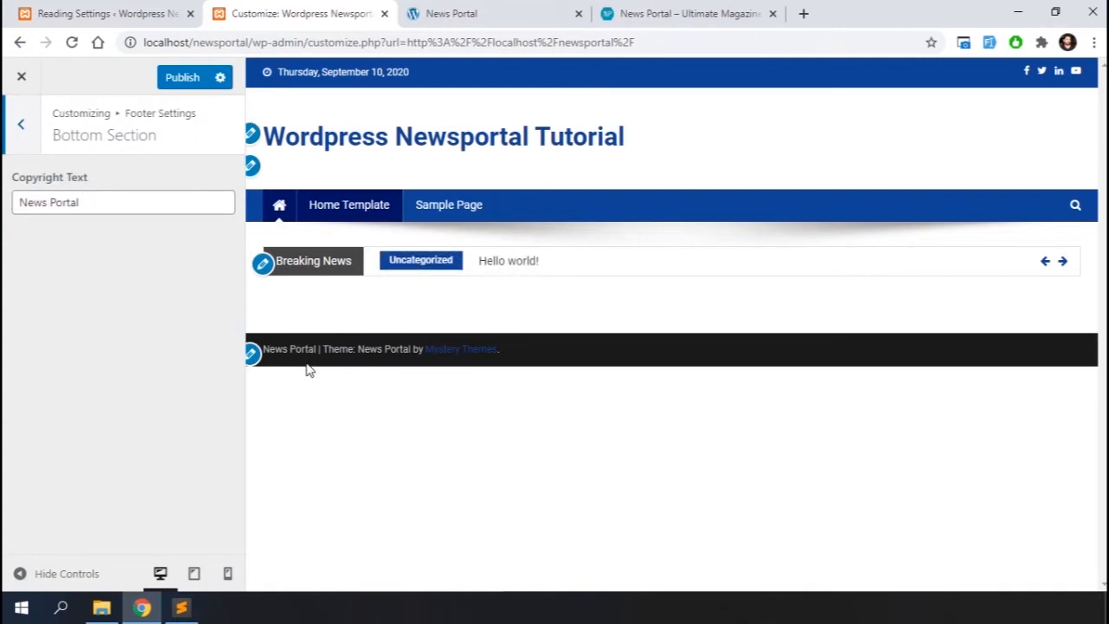
click(26, 129)
click(18, 124)
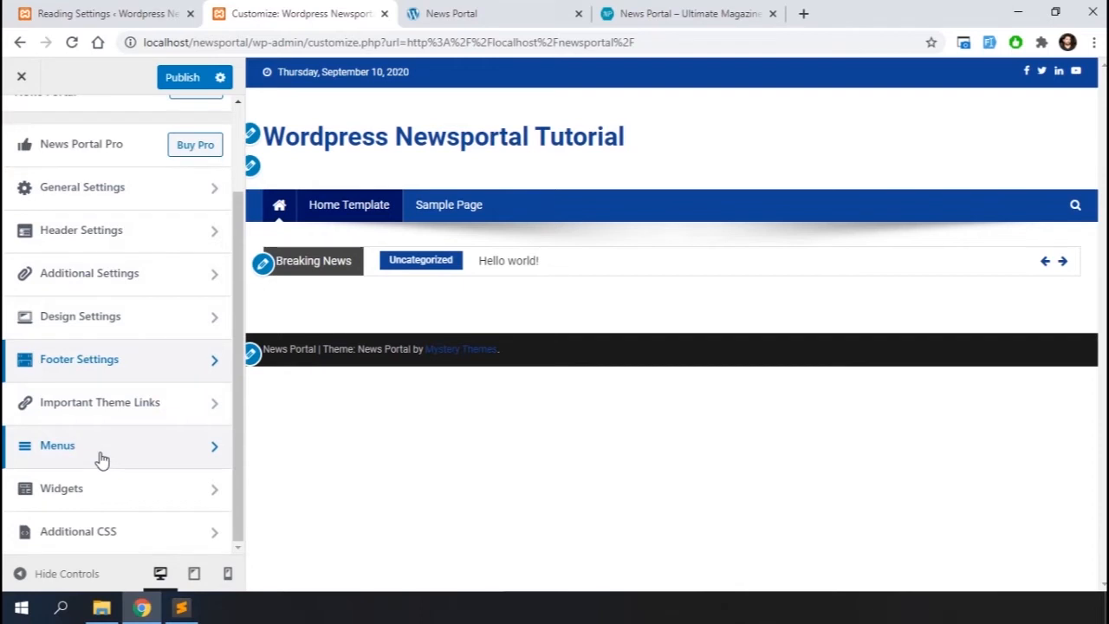
Open the widget list for the Home Top Section widget area and browse the available widgets
click(95, 490)
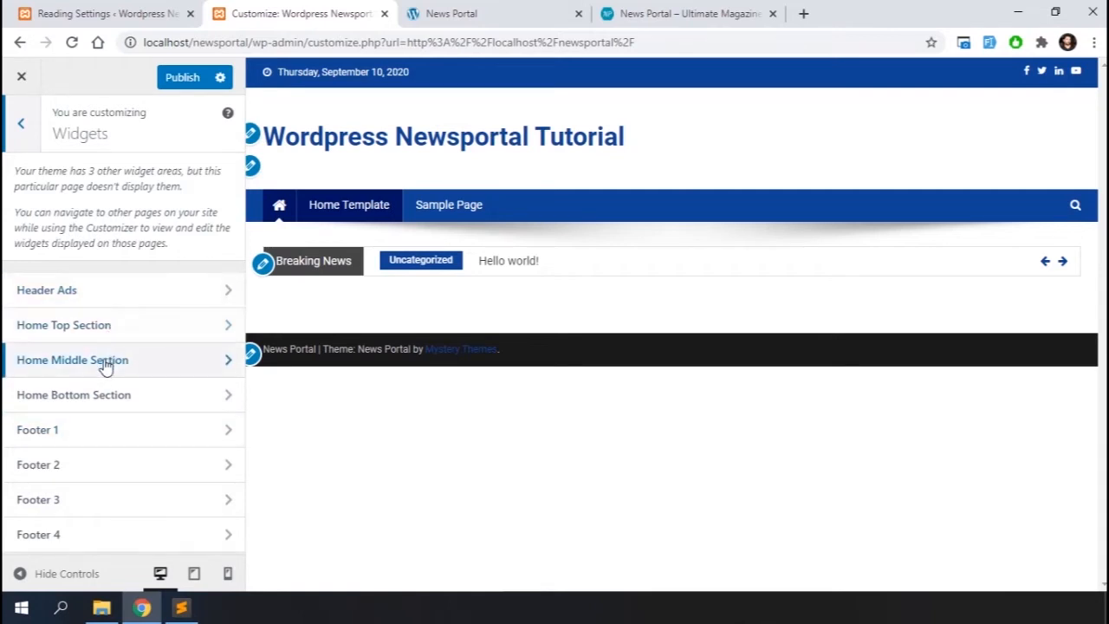
click(37, 324)
click(149, 212)
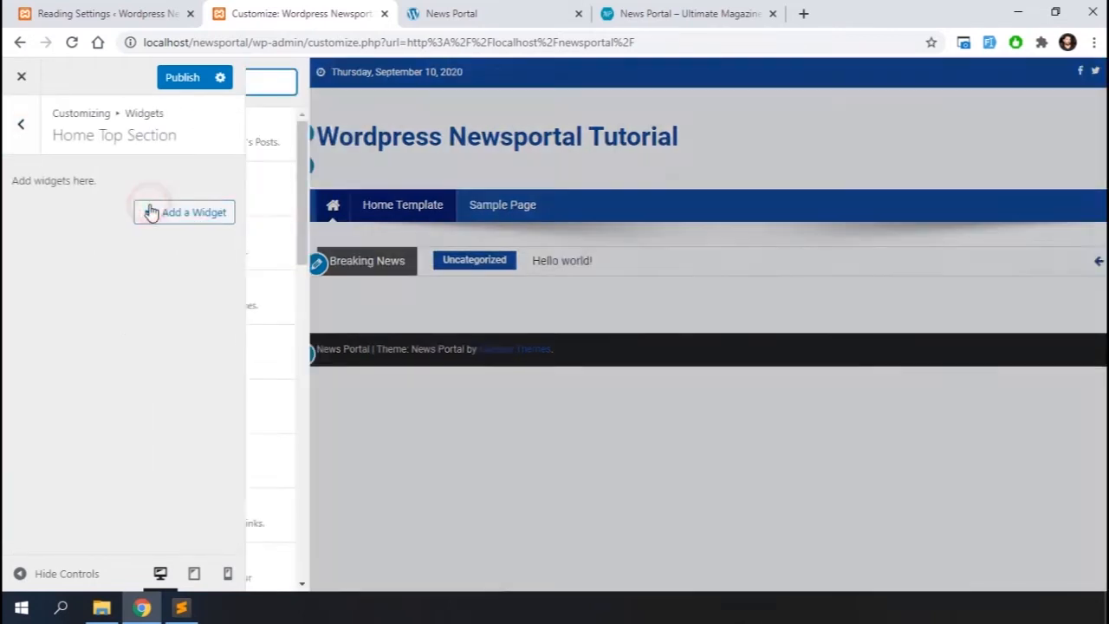
scroll(355, 350, down, 5)
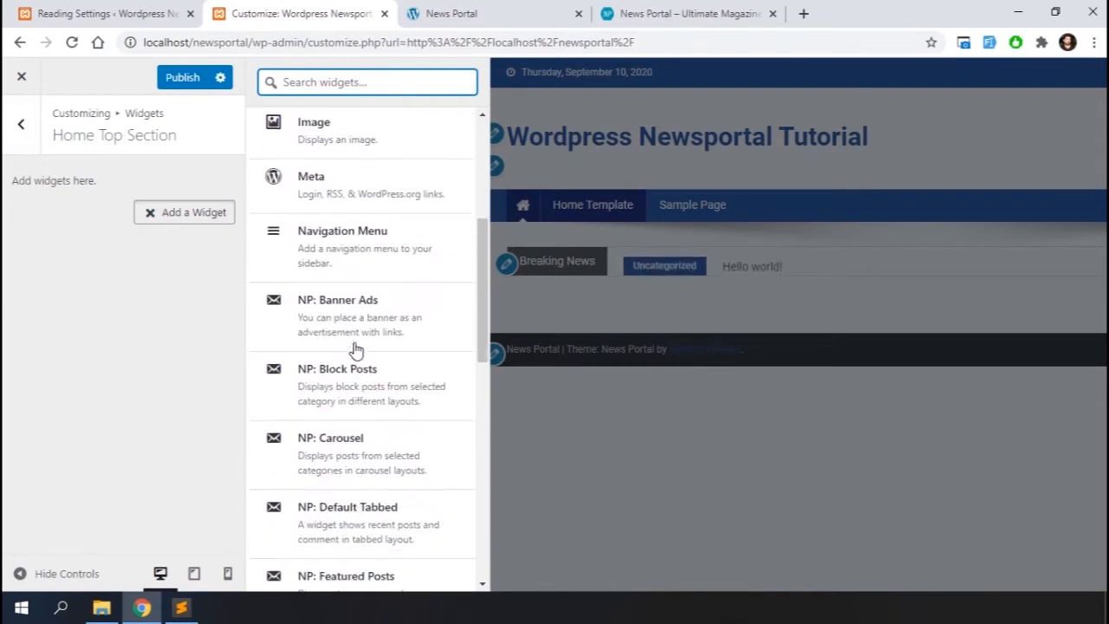
scroll(356, 349, down, 1)
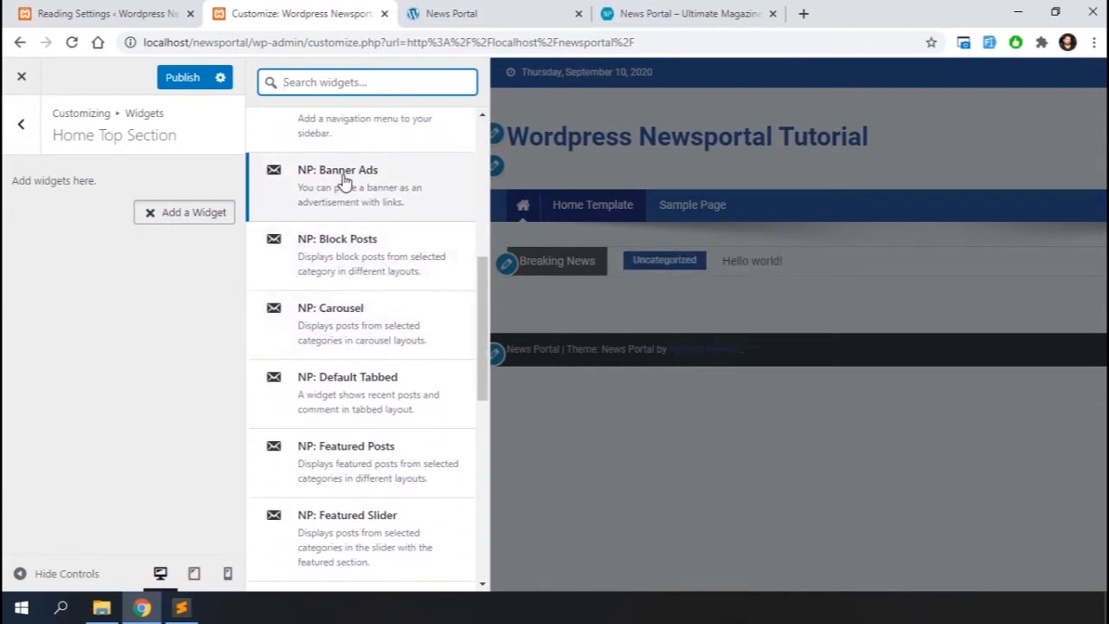
scroll(339, 488, down, 3)
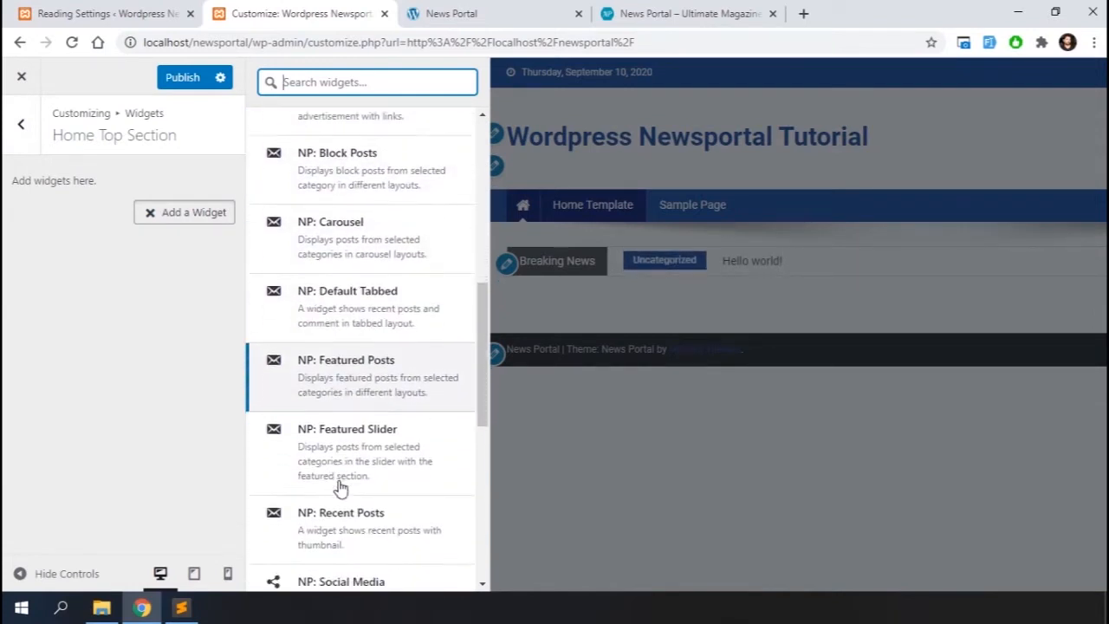
scroll(340, 488, down, 4)
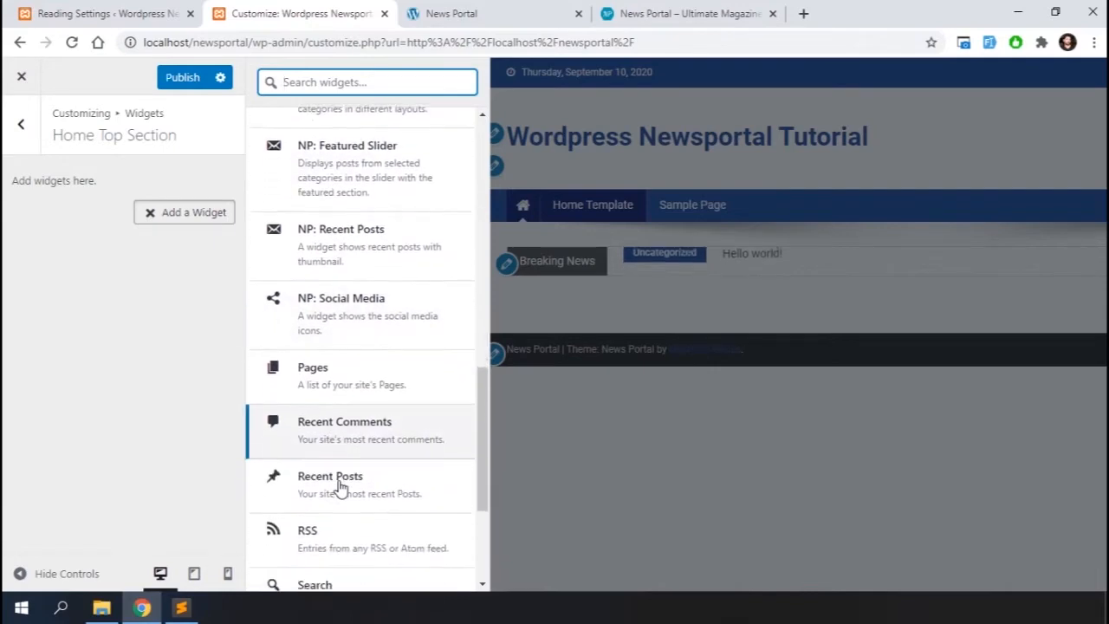
scroll(340, 489, up, 4)
scroll(340, 488, up, 6)
Open the Import page under Tools in the WordPress dashboard
click(95, 13)
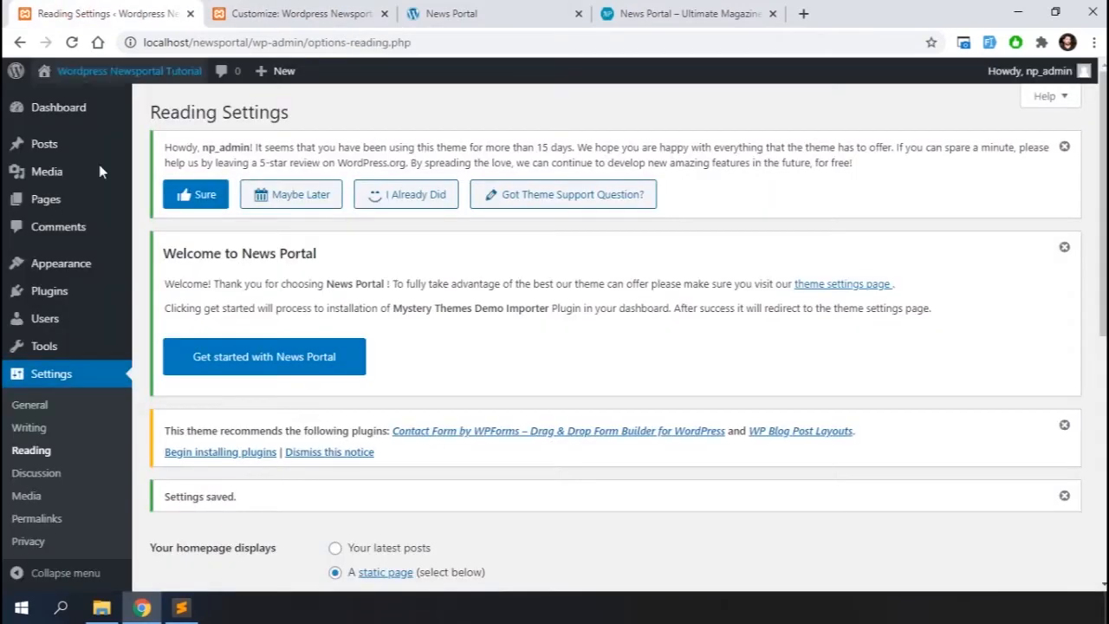
scroll(15, 349, down, 1)
mouse_move(45, 358)
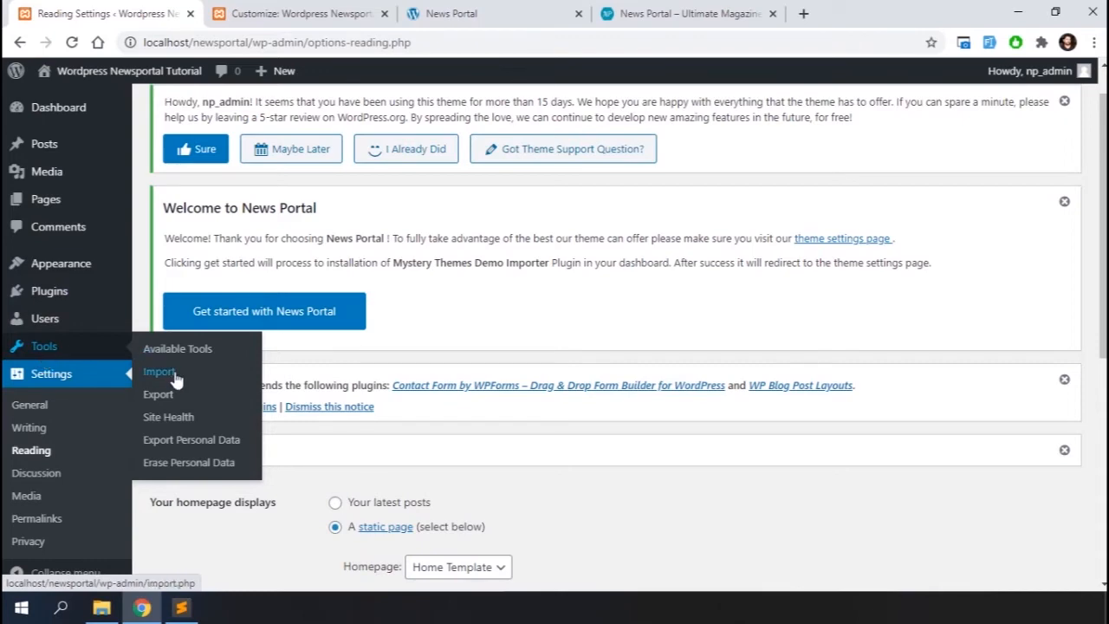
click(160, 371)
Search the web for "get mystery themes demo file" and open the Theme Junkie demo content result
text(get )
text(mystery themes demo file)
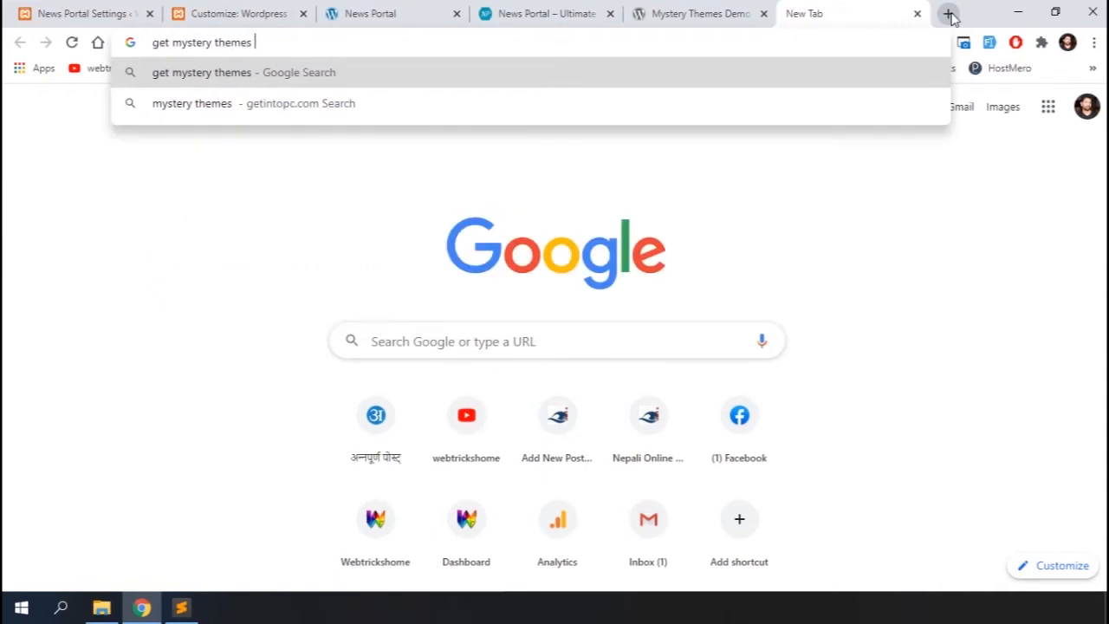
key(Return)
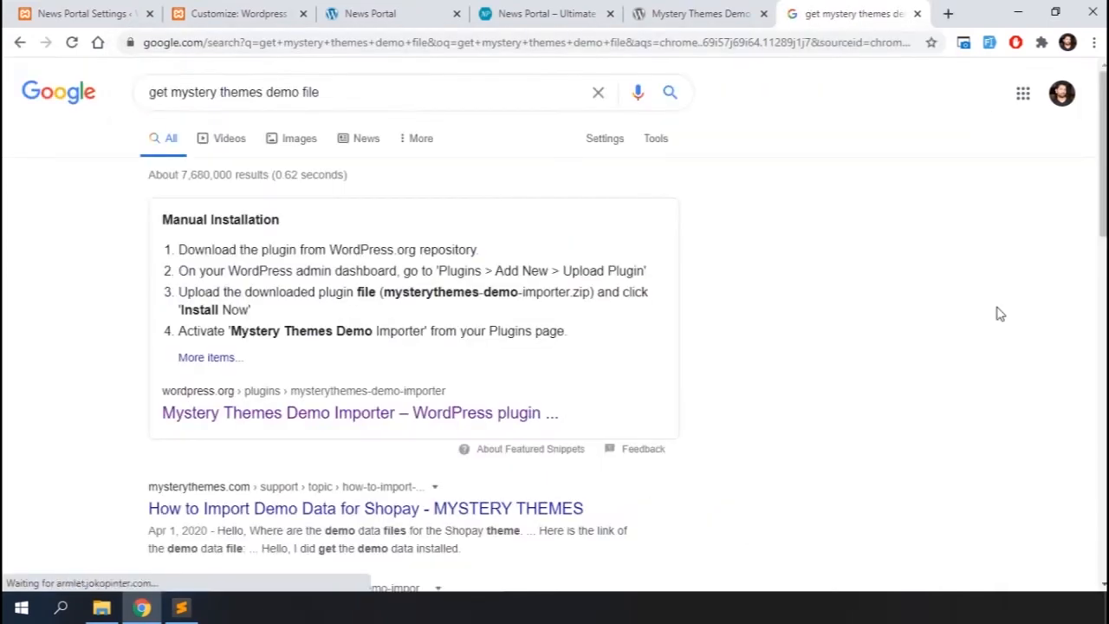
scroll(823, 384, down, 5)
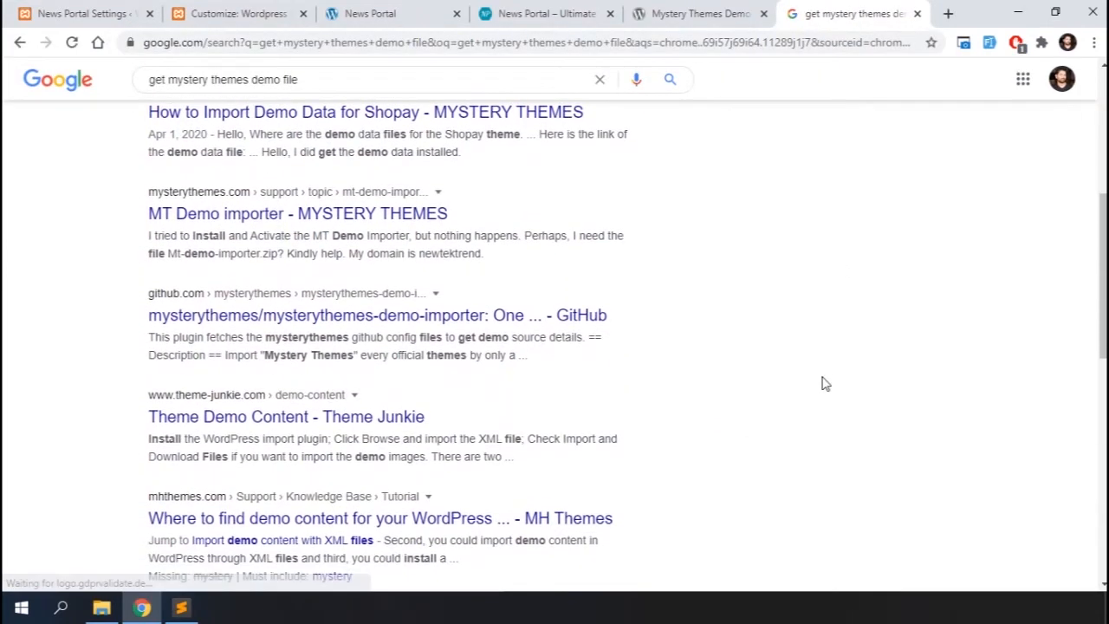
scroll(823, 384, down, 2)
click(312, 255)
Find the Mystery theme in the demo content list and open its demo XML file
scroll(798, 334, down, 2)
scroll(797, 335, down, 1)
scroll(533, 475, down, 5)
scroll(533, 475, down, 12)
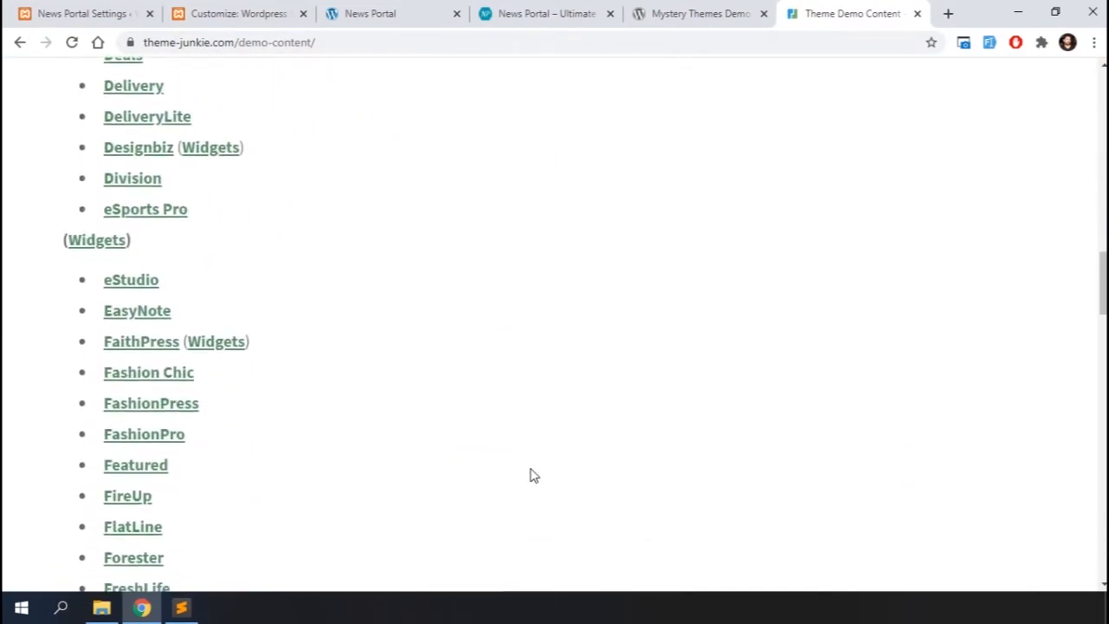
scroll(531, 474, down, 20)
click(136, 141)
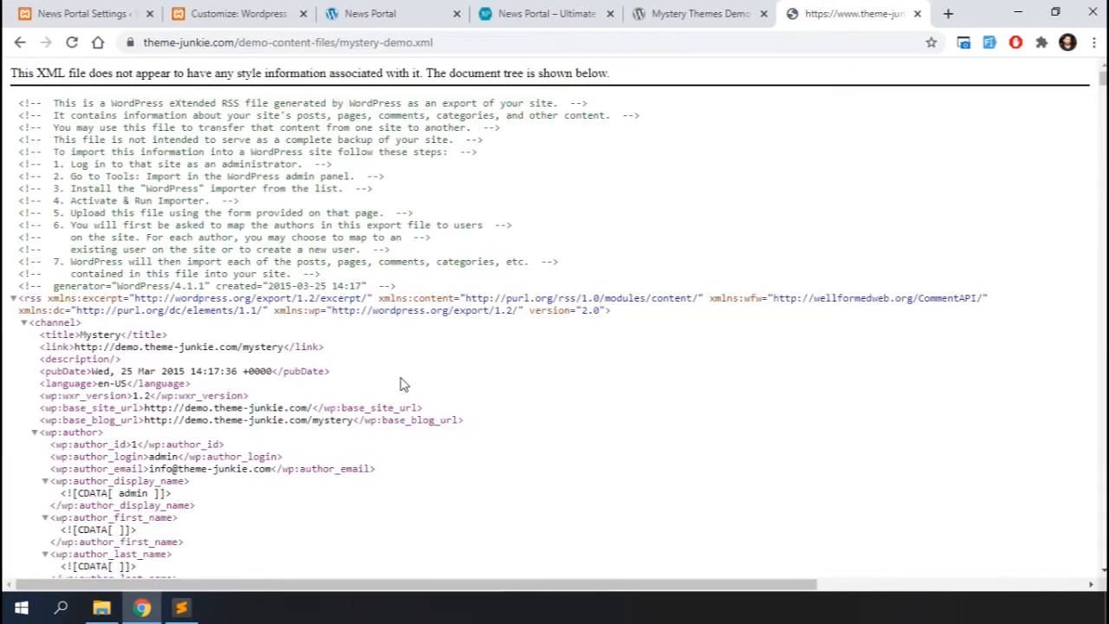
Copy the entire mystery-demo.xml content and paste it into a new file in the text editor
scroll(403, 383, down, 20)
scroll(403, 384, down, 4)
mouse_move(1103, 92)
mouse_down()
mouse_move(1103, 535)
mouse_move(1103, 75)
mouse_up()
key(ctrl+a)
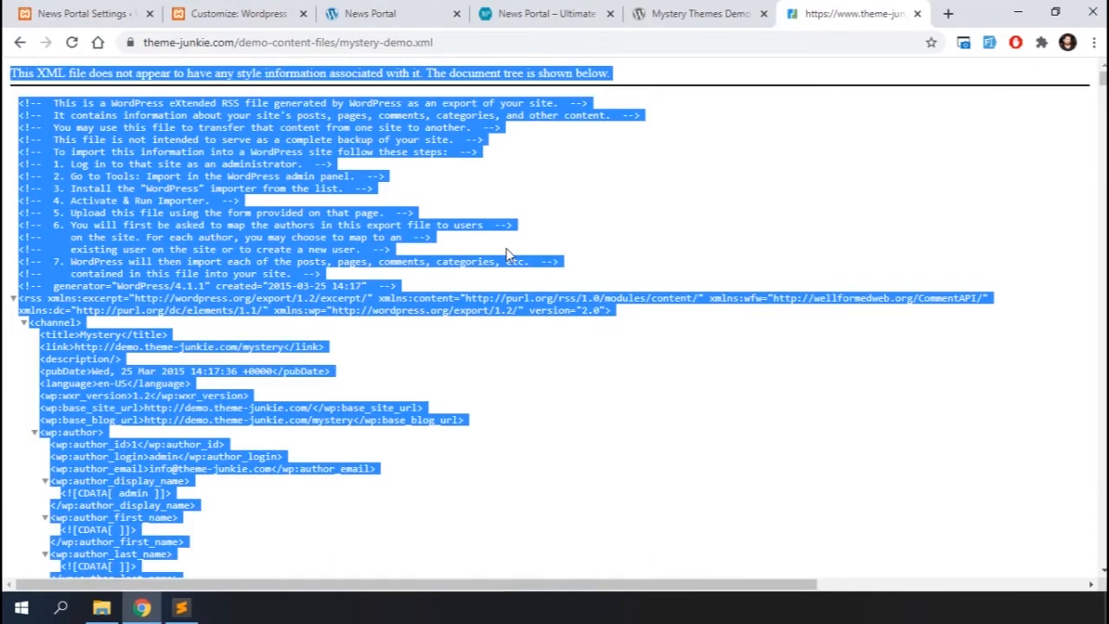
click(181, 608)
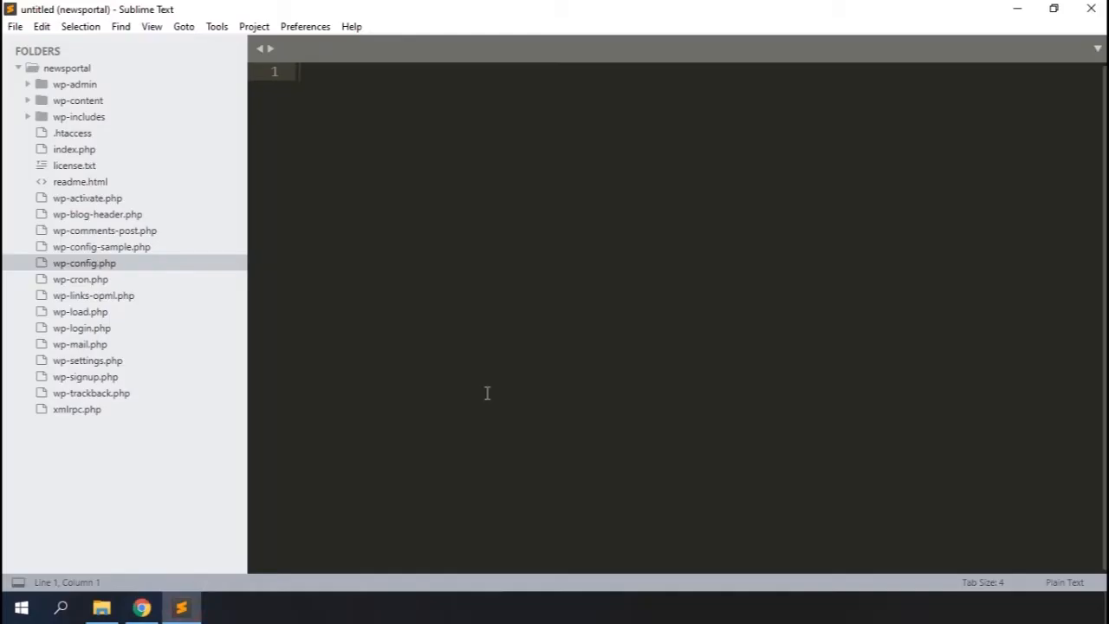
key(ctrl+v)
Save the pasted file on the Desktop as demo.xml
key(ctrl+s)
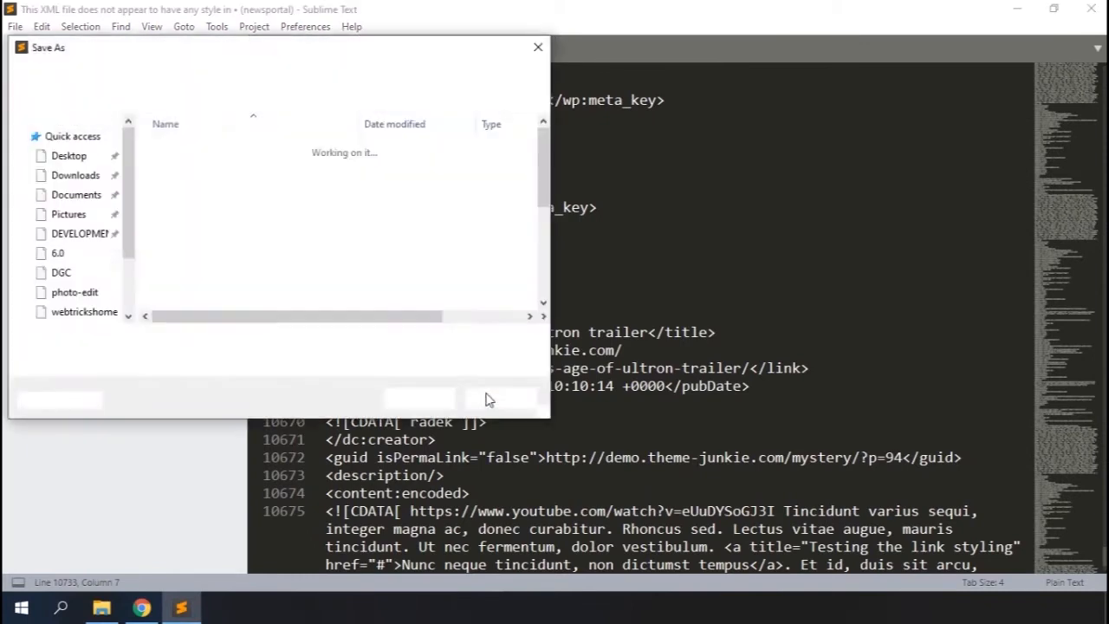
click(57, 143)
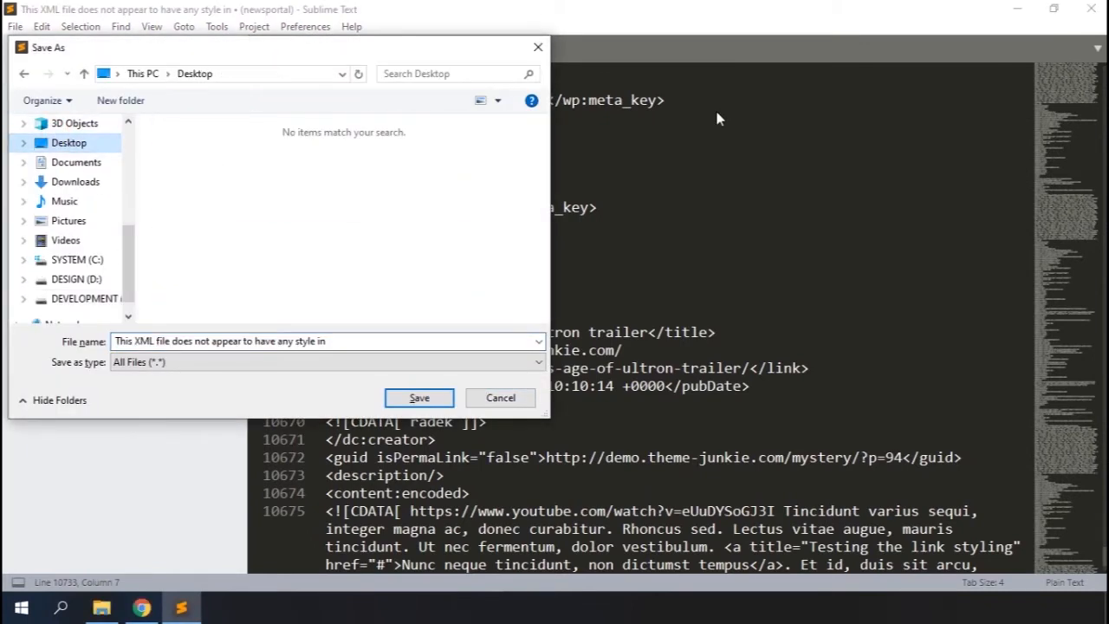
click(384, 340)
text(dem)
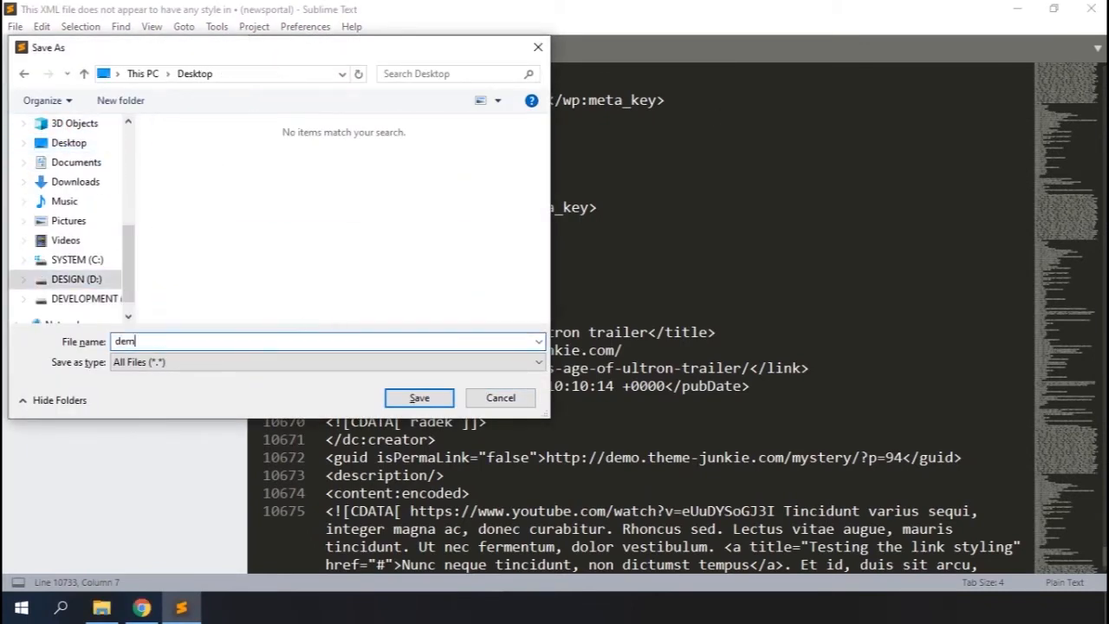
text(o.xml)
key(Return)
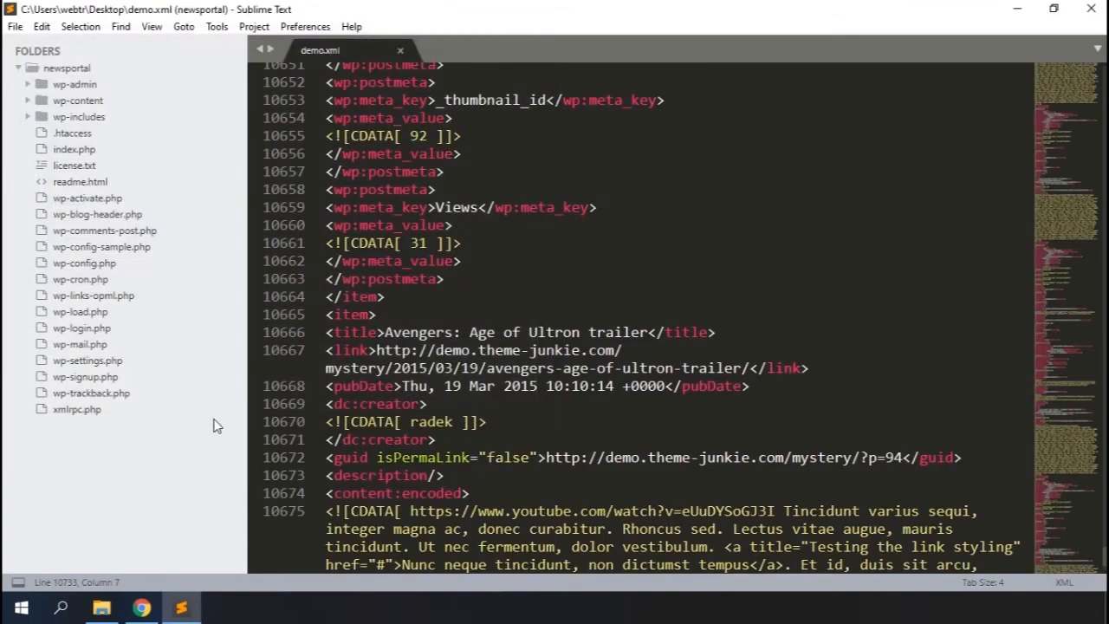
Return to the dashboard's Import page, install the WordPress importer and run it
click(157, 618)
click(627, 224)
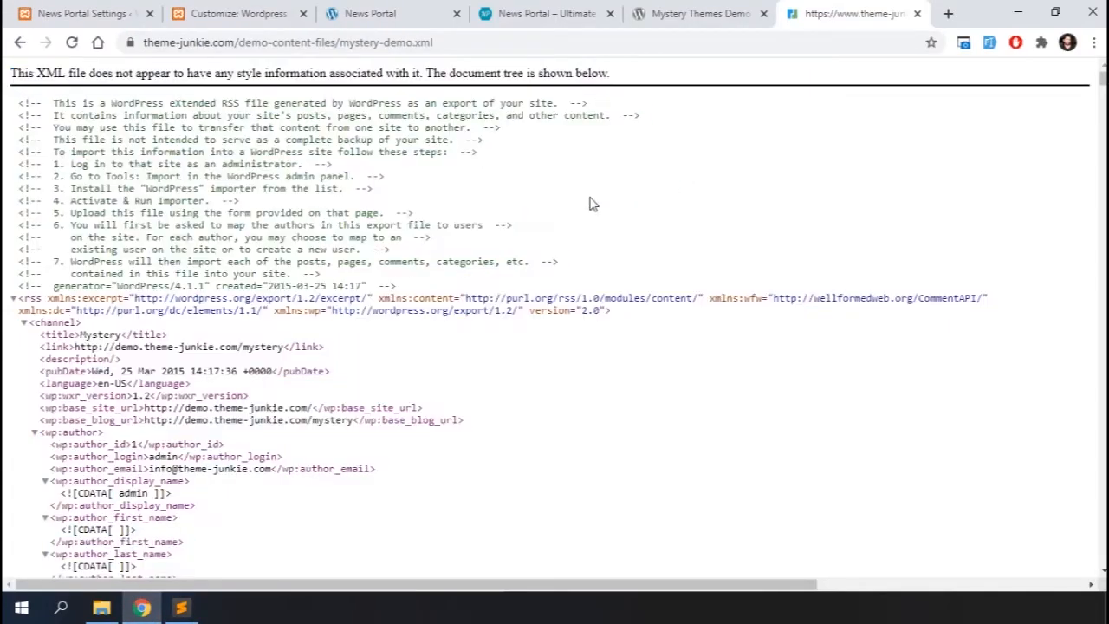
click(83, 13)
scroll(418, 330, down, 5)
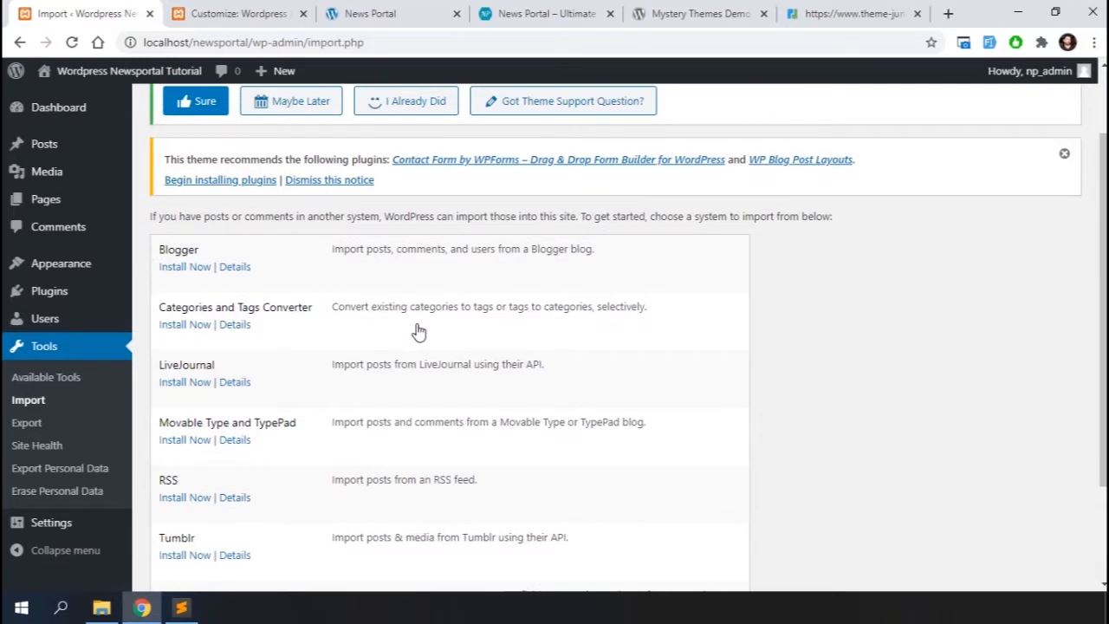
scroll(418, 330, up, 1)
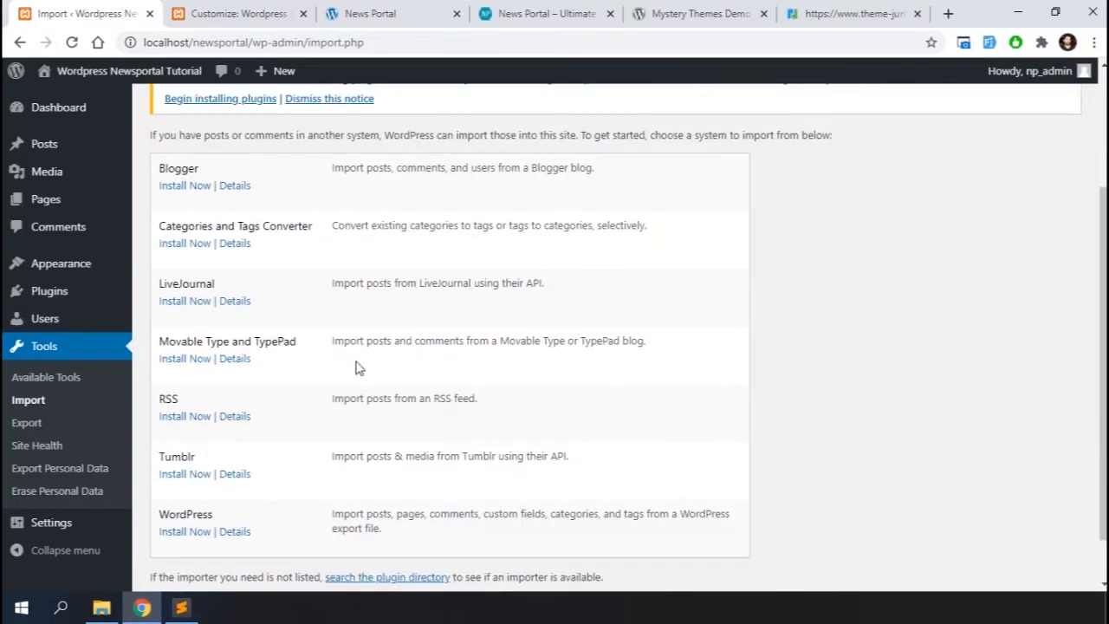
click(188, 534)
scroll(531, 393, down, 1)
click(182, 477)
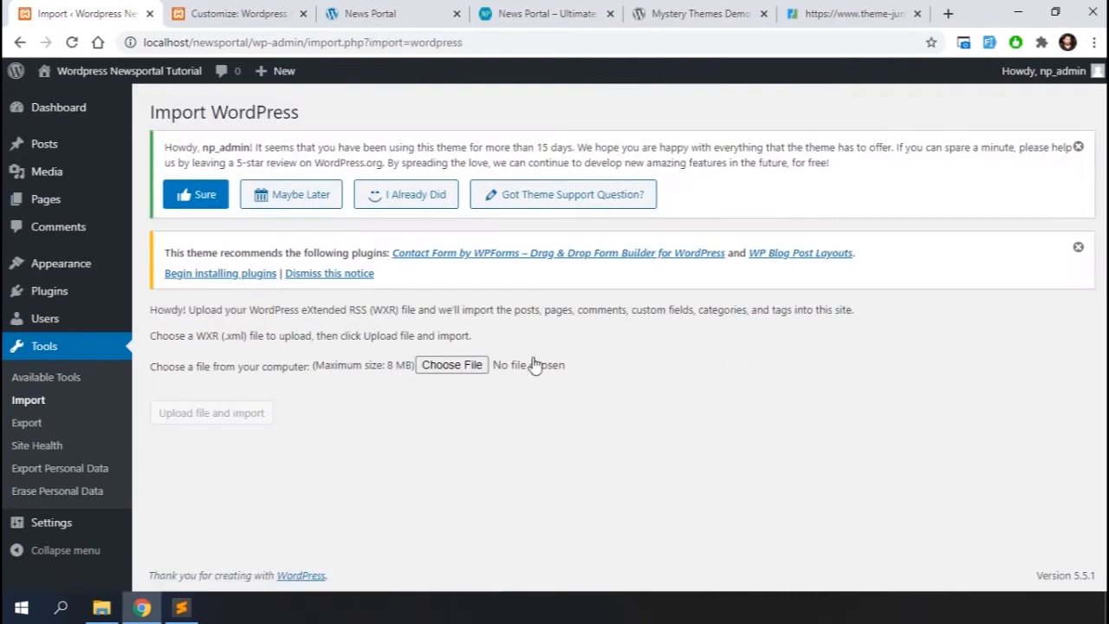
Choose demo.xml from the Desktop and upload it for import
click(469, 366)
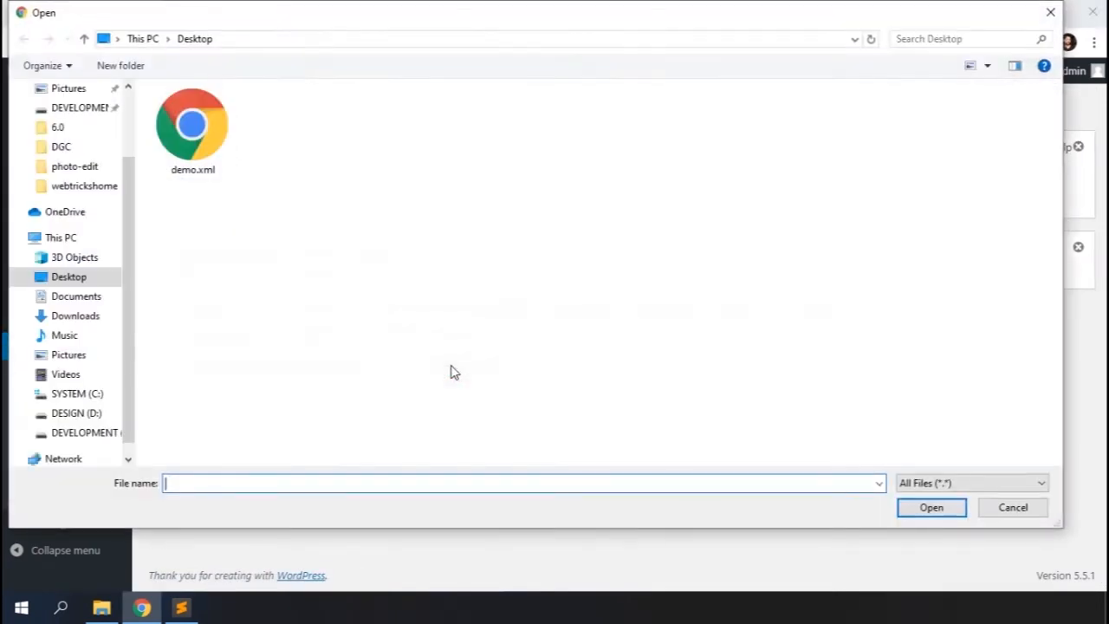
click(204, 143)
double_click(207, 146)
click(201, 414)
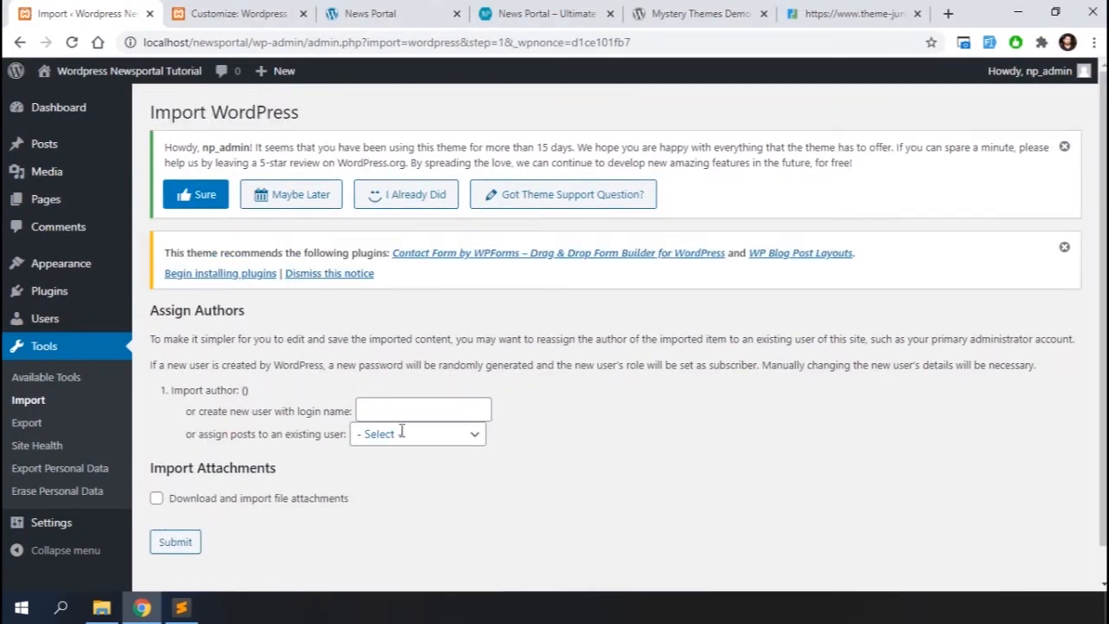
Assign imported posts to the existing user np_admin, enable downloading file attachments, and submit the import
click(472, 438)
click(442, 471)
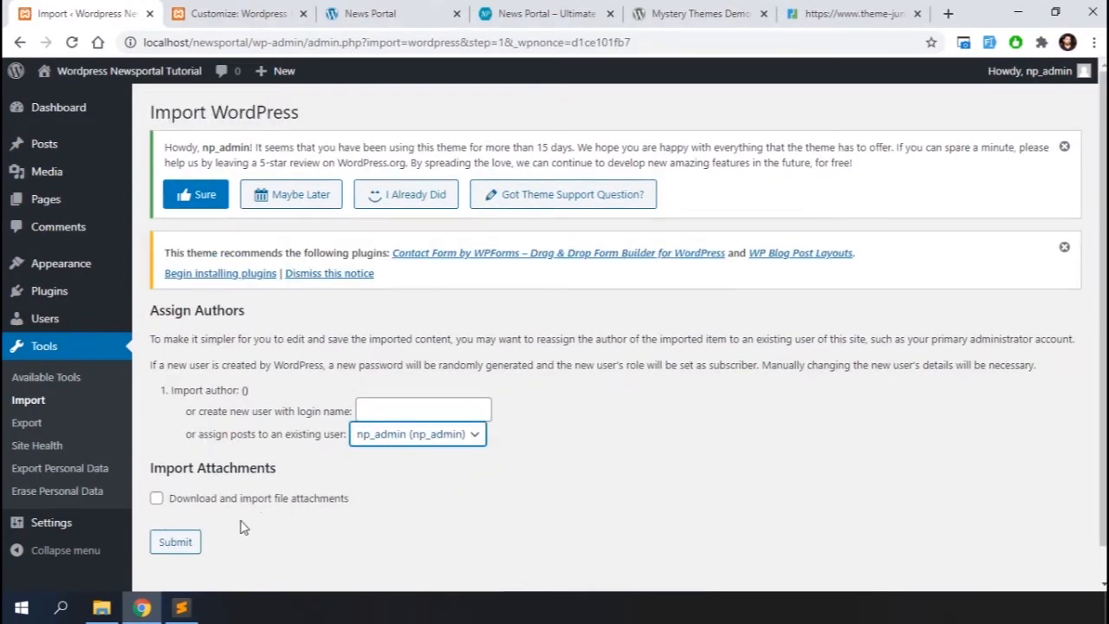
click(174, 501)
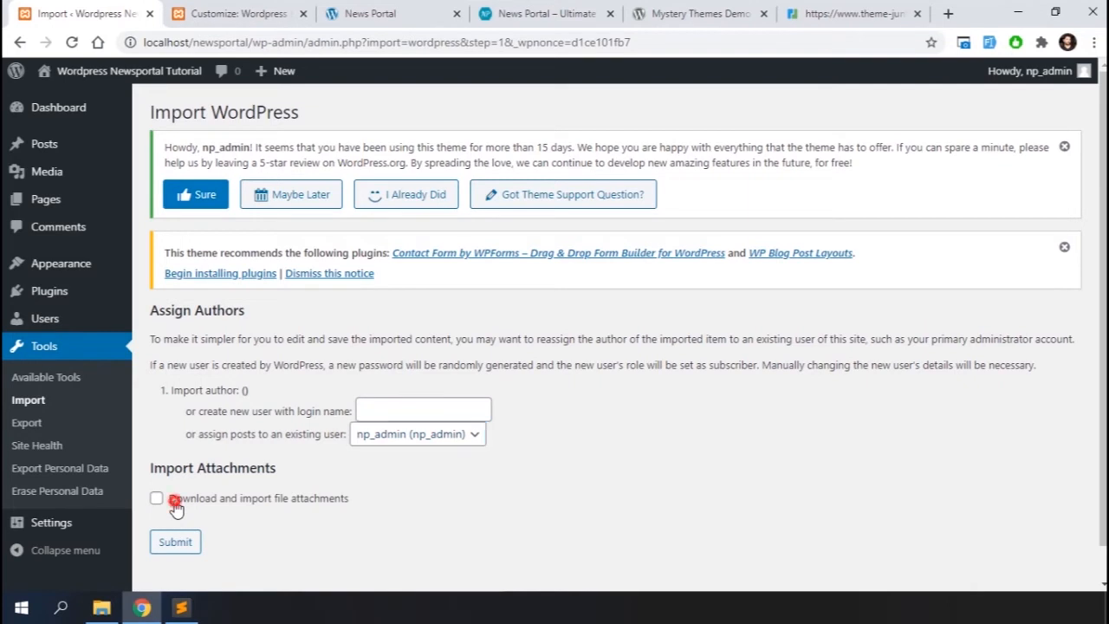
click(178, 546)
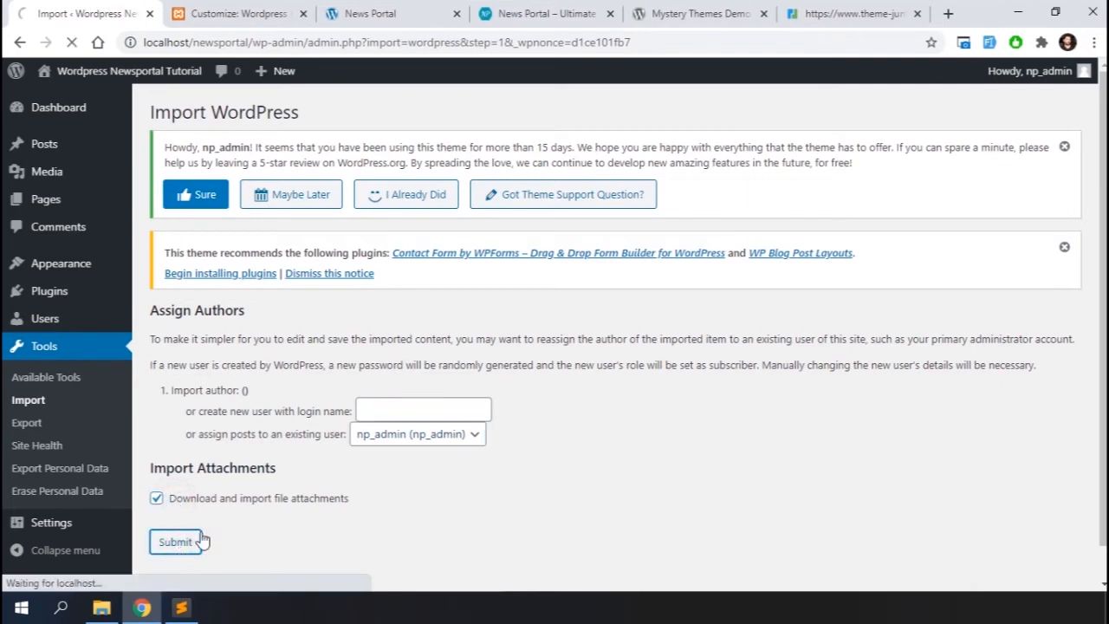
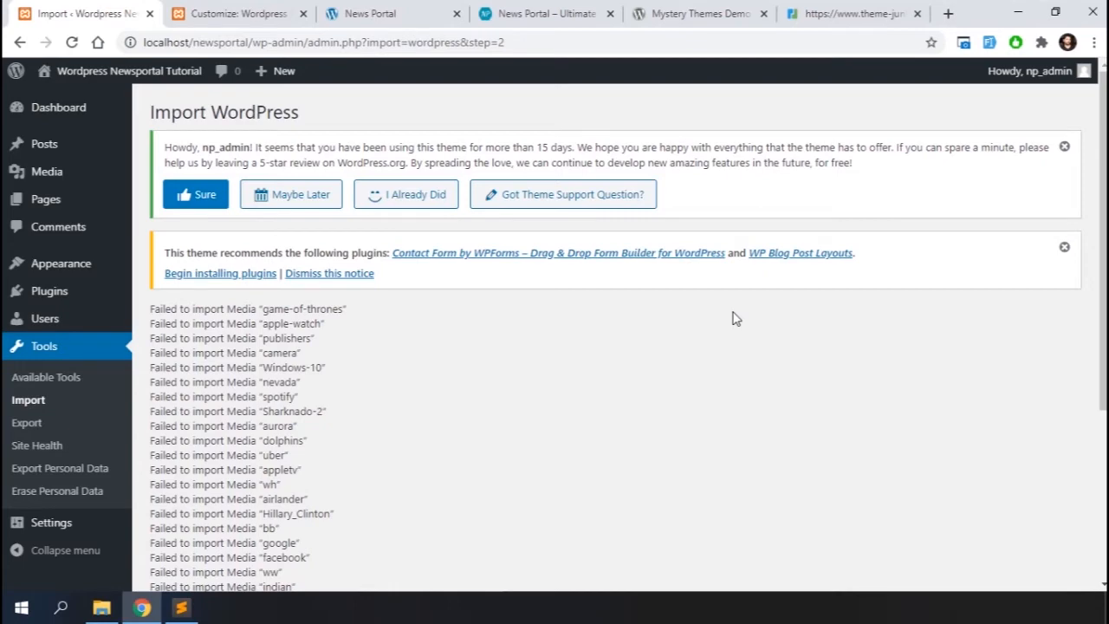
Review the import results and browse both pages of the imported posts list
scroll(554, 392, down, 3)
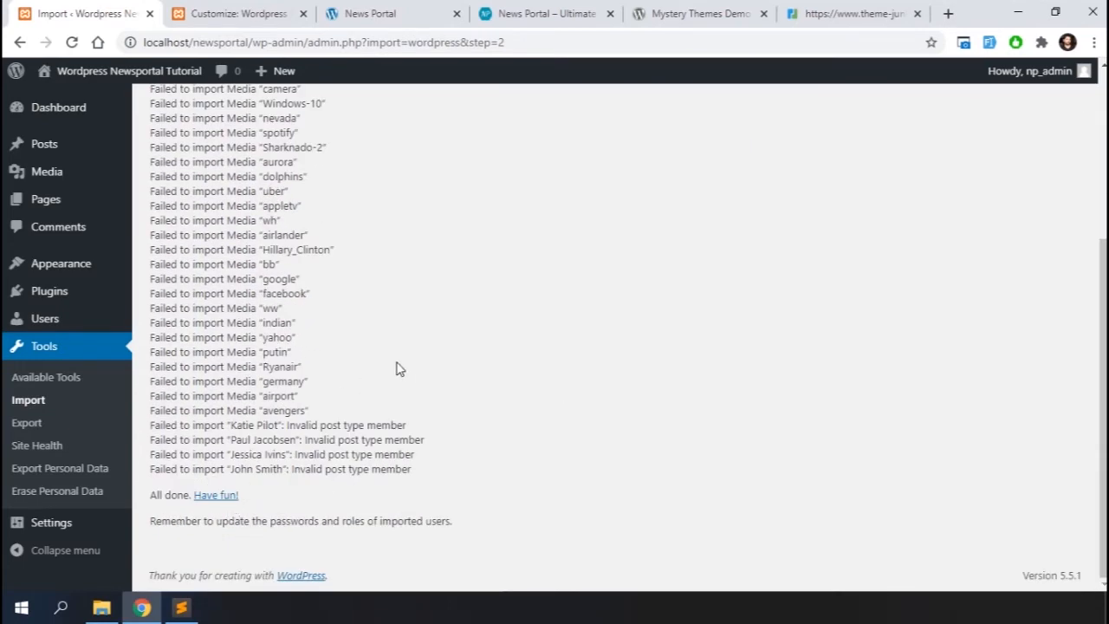
scroll(396, 370, up, 3)
mouse_move(39, 149)
click(167, 149)
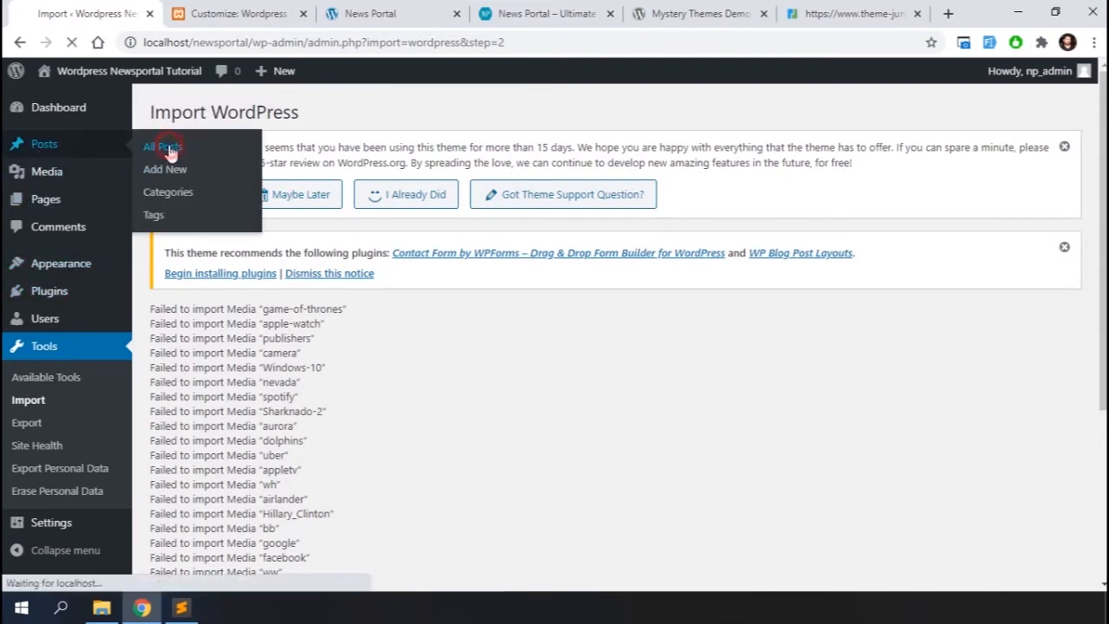
scroll(446, 341, down, 5)
scroll(445, 344, down, 5)
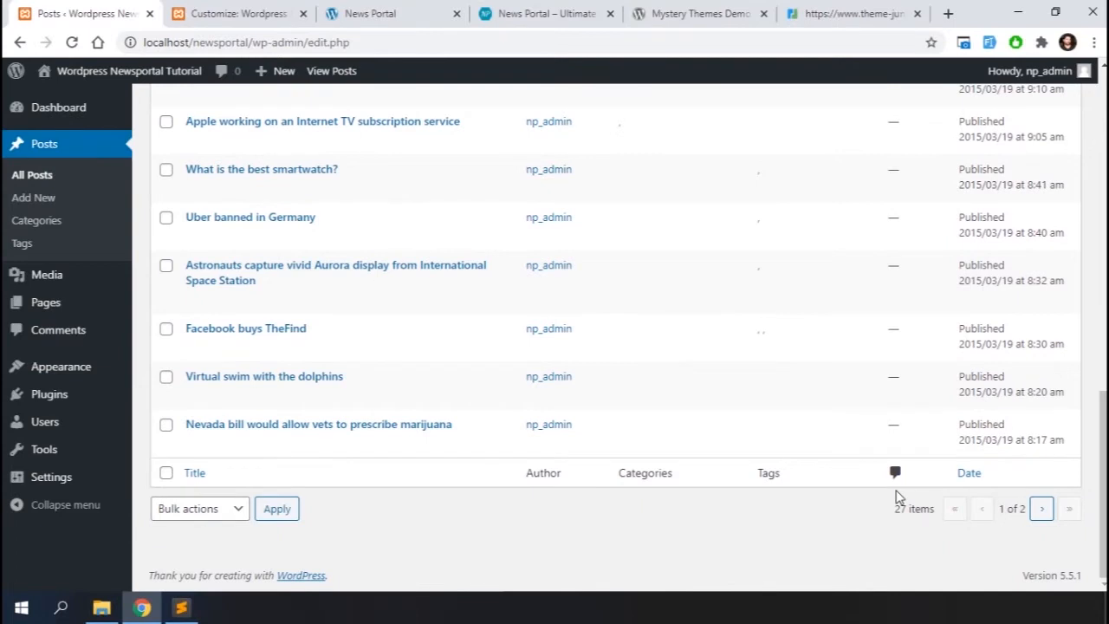
click(1041, 509)
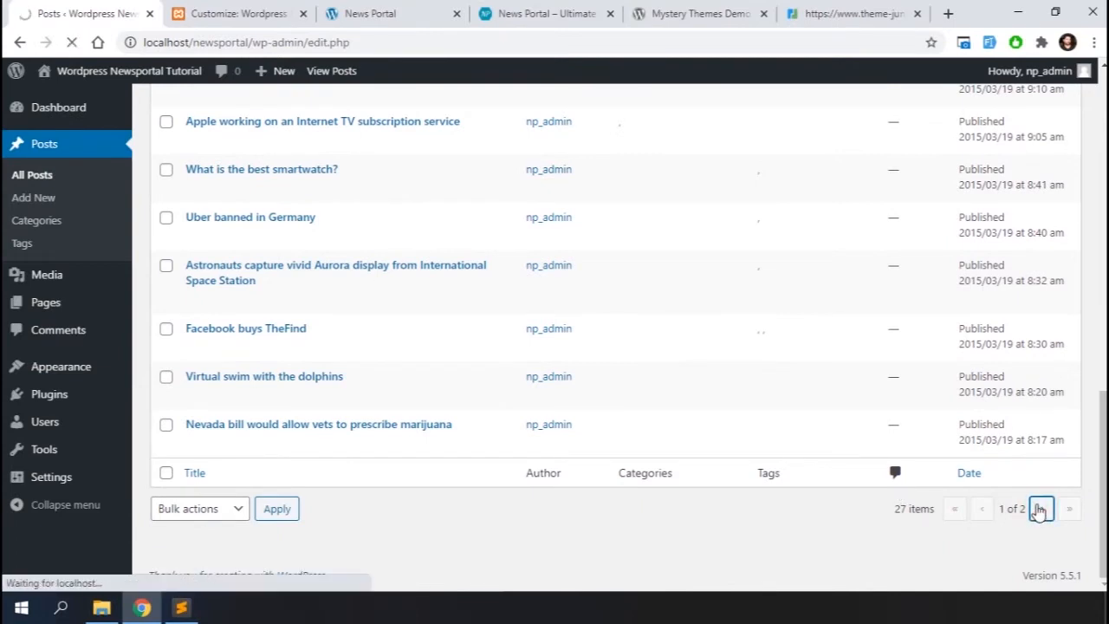
scroll(835, 376, down, 5)
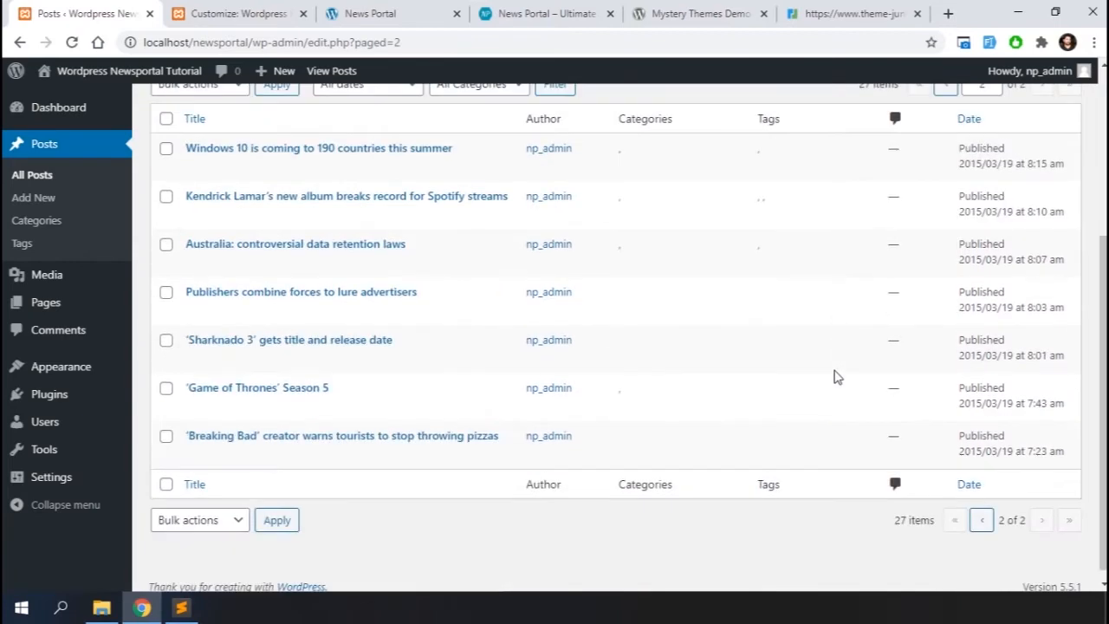
scroll(178, 240, up, 2)
Switch to the Customizer, publish its pending changes and close it
click(230, 16)
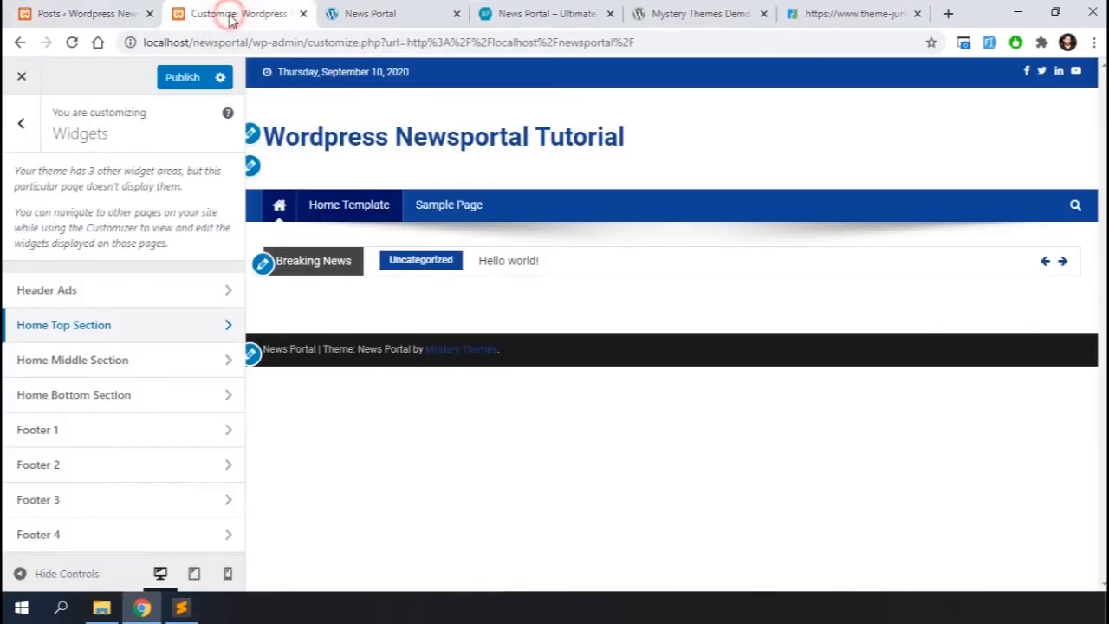
click(190, 78)
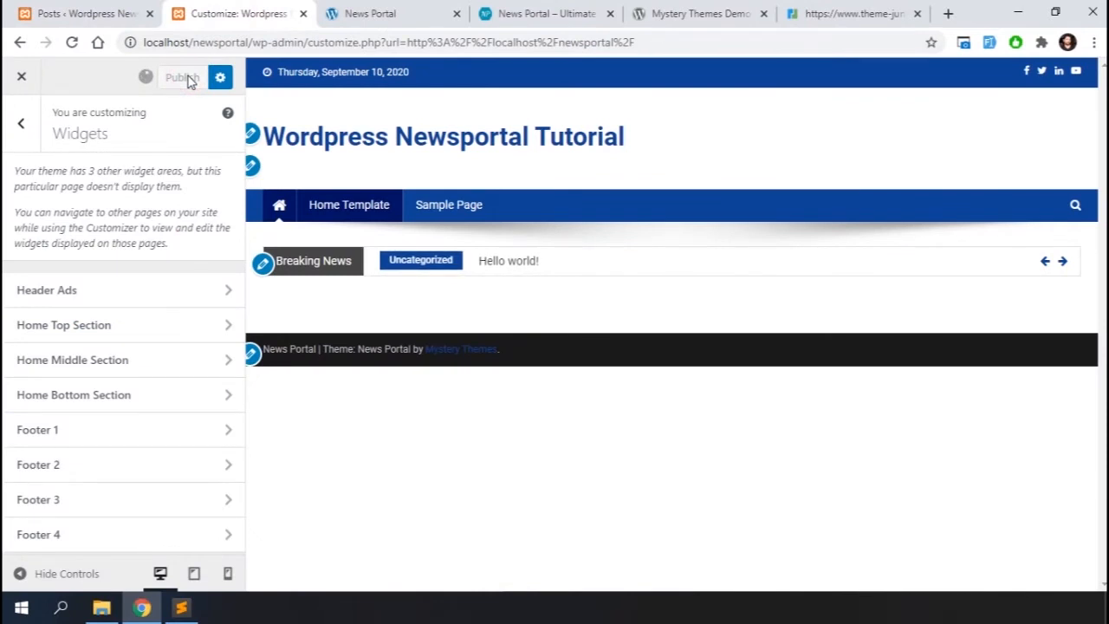
click(21, 76)
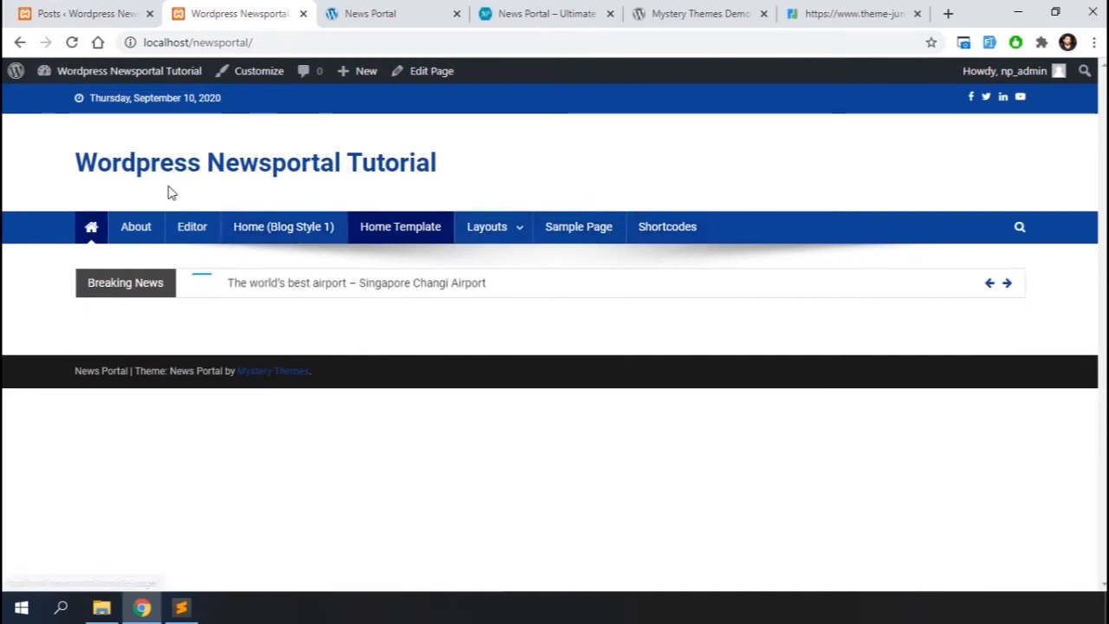
Open the post categories and quick-edit the unnamed categories to Video and Travel
click(98, 7)
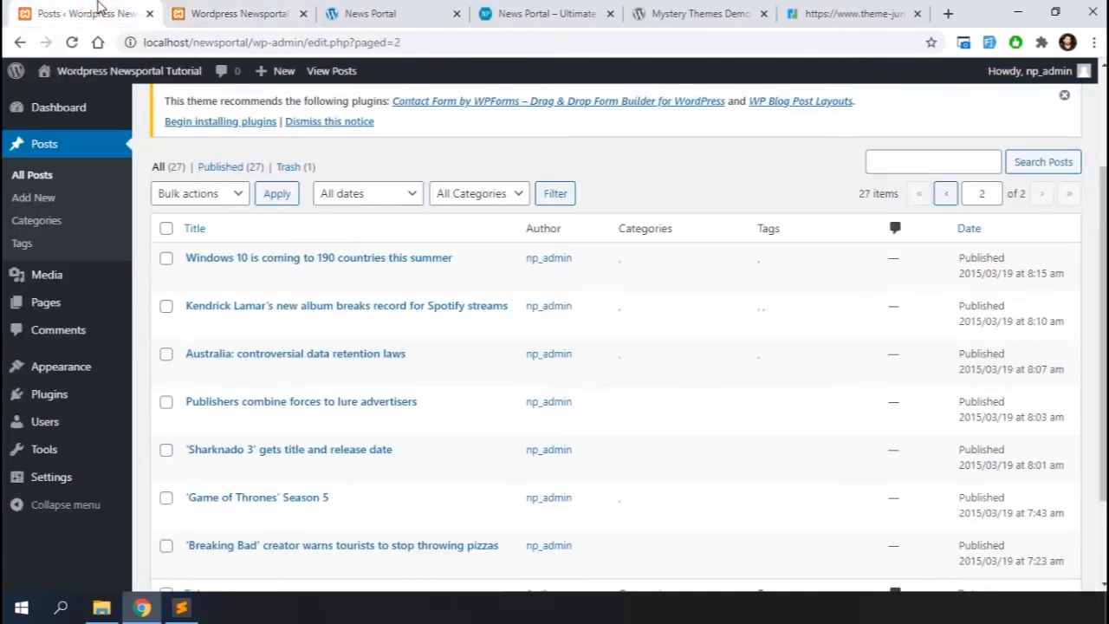
click(37, 223)
scroll(403, 275, down, 2)
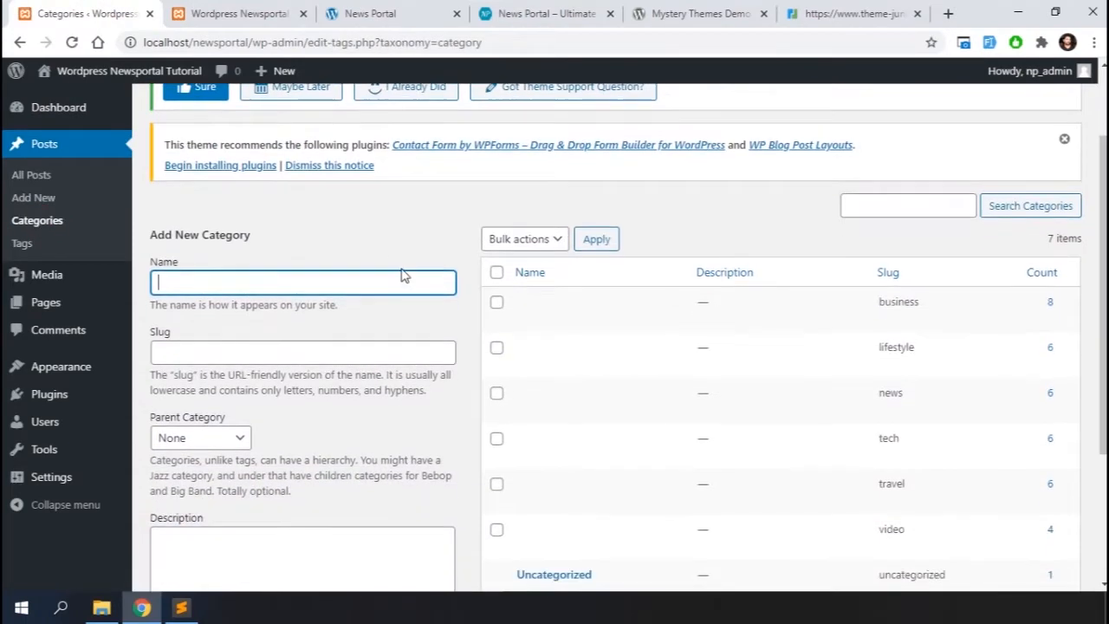
scroll(403, 275, down, 2)
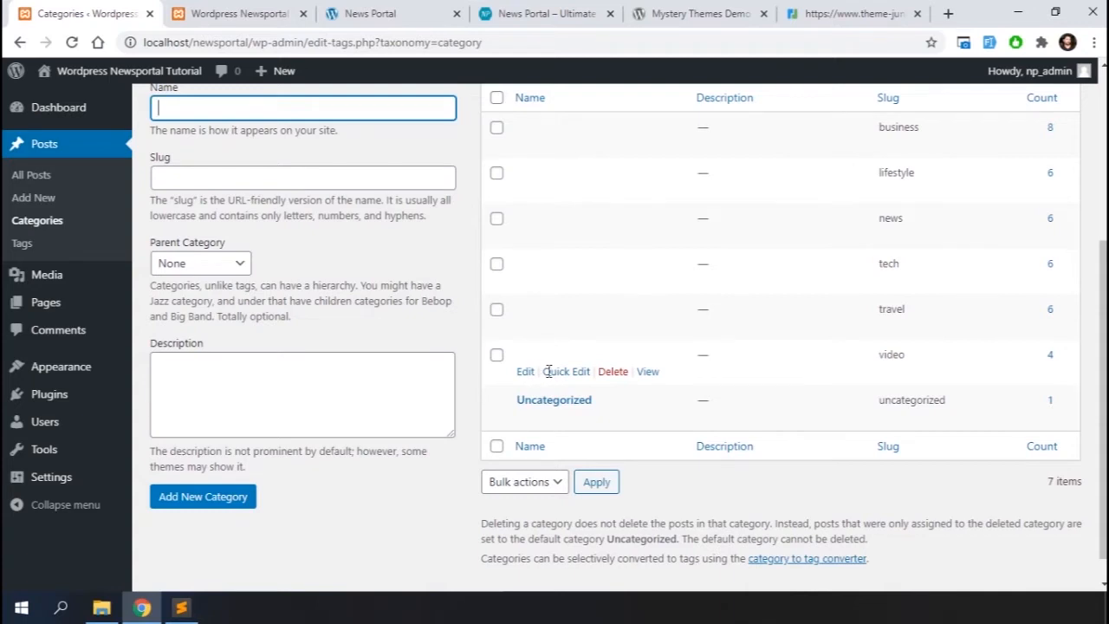
click(557, 374)
text(Video)
click(1011, 439)
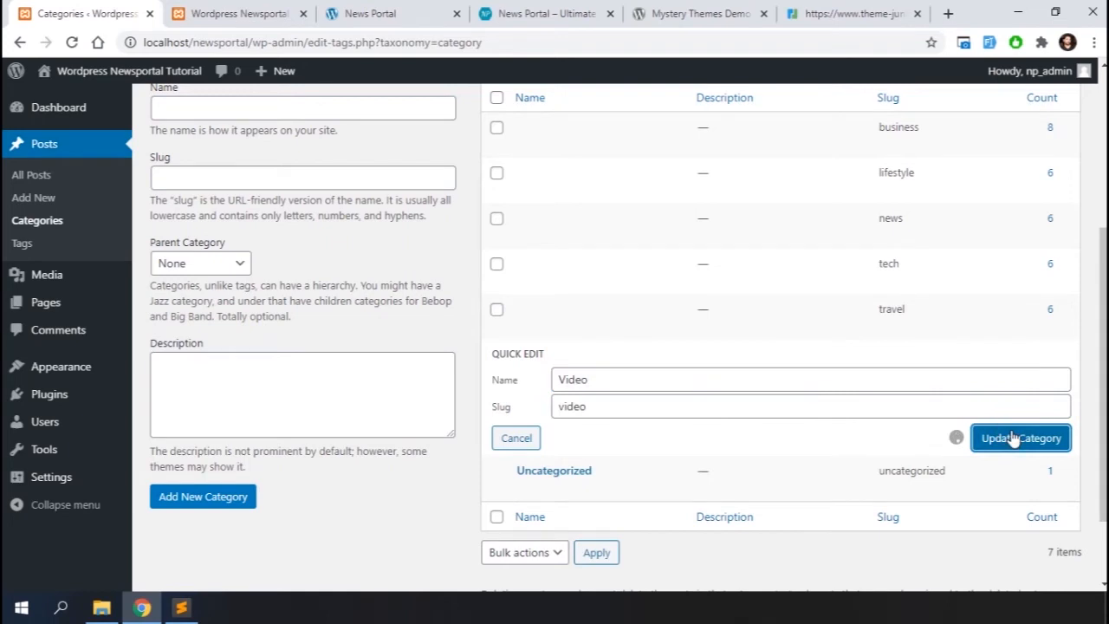
click(557, 325)
text(Trave)
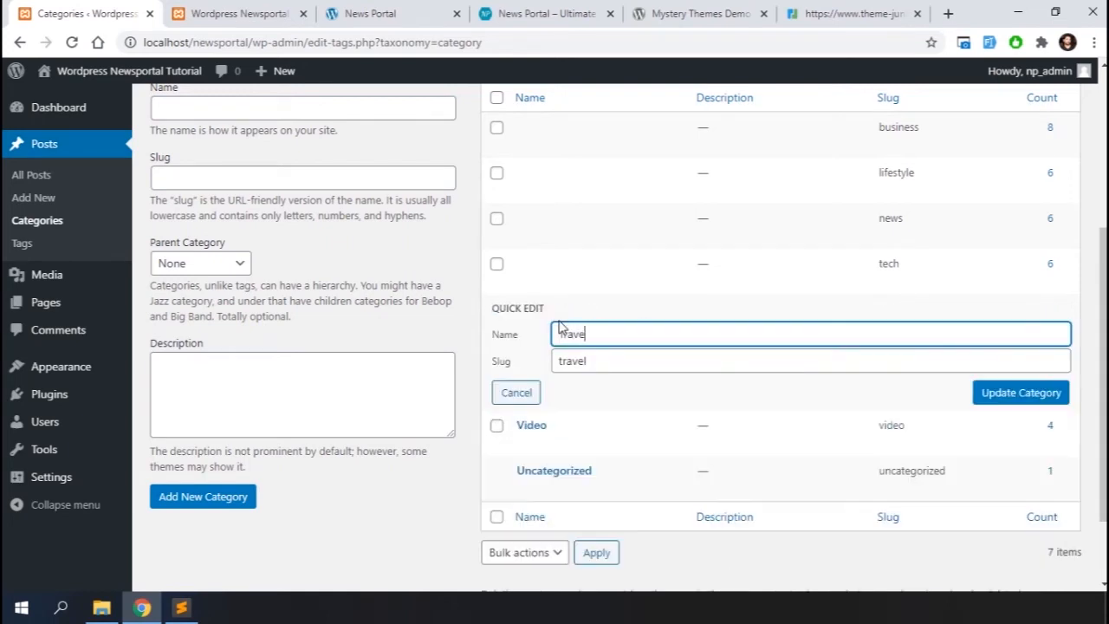
text(l)
click(1030, 404)
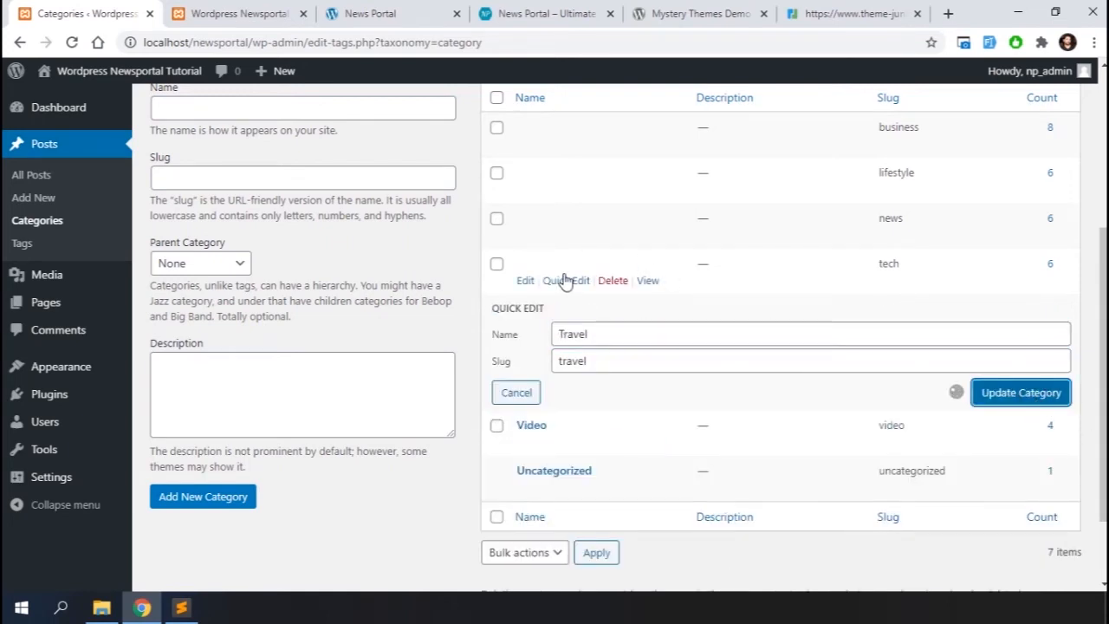
Quick-edit the tech and news categories, naming them Technology and News
click(563, 281)
text(Technology)
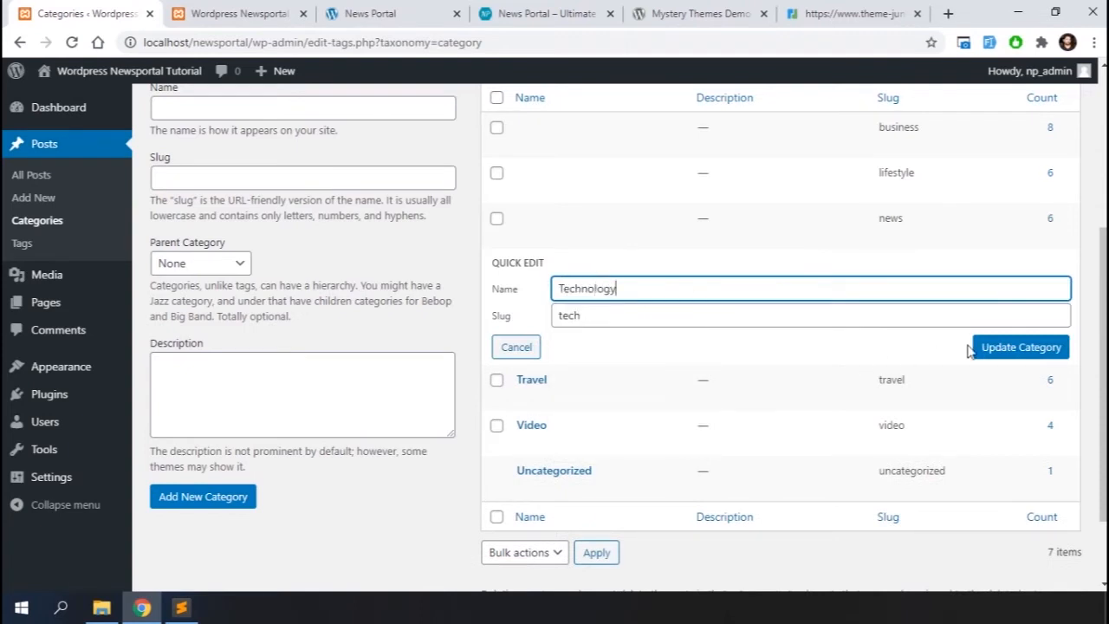
click(999, 351)
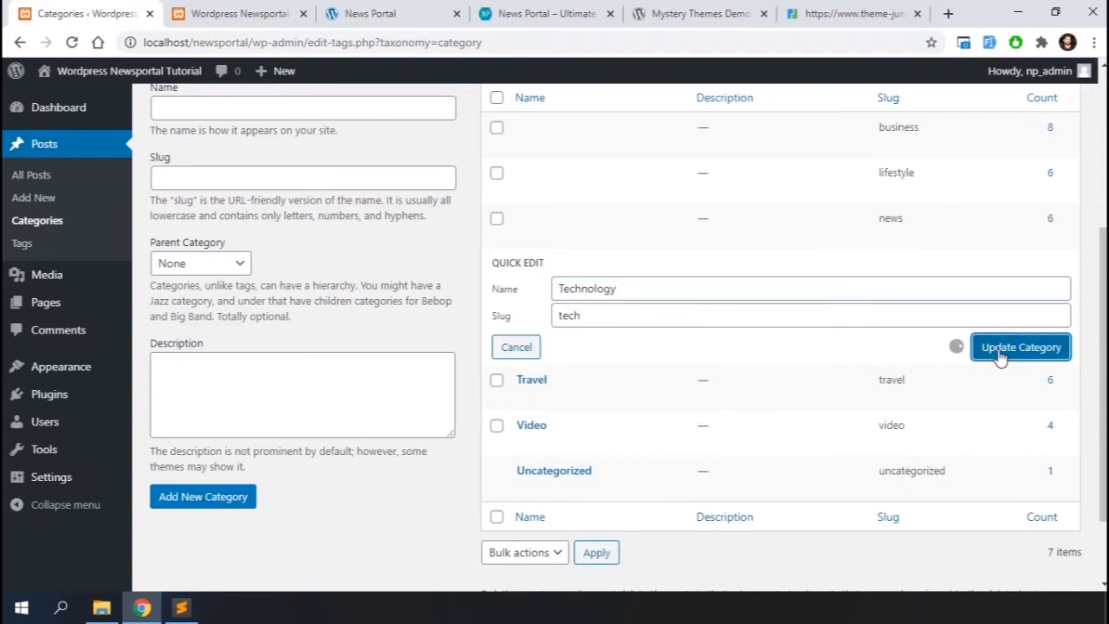
click(555, 240)
text(News)
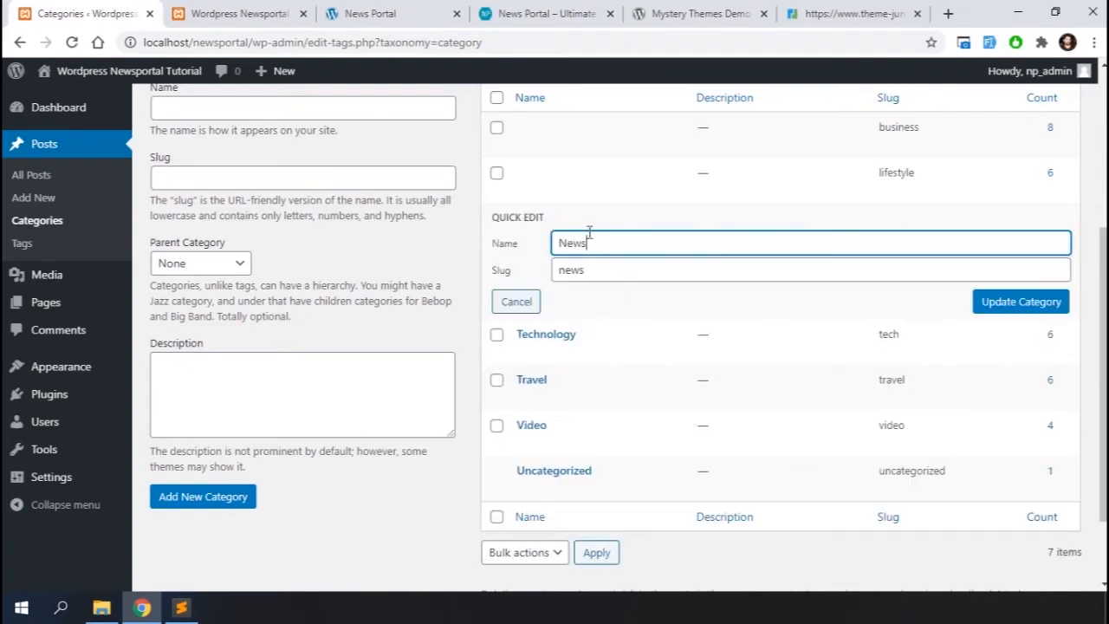
click(1006, 304)
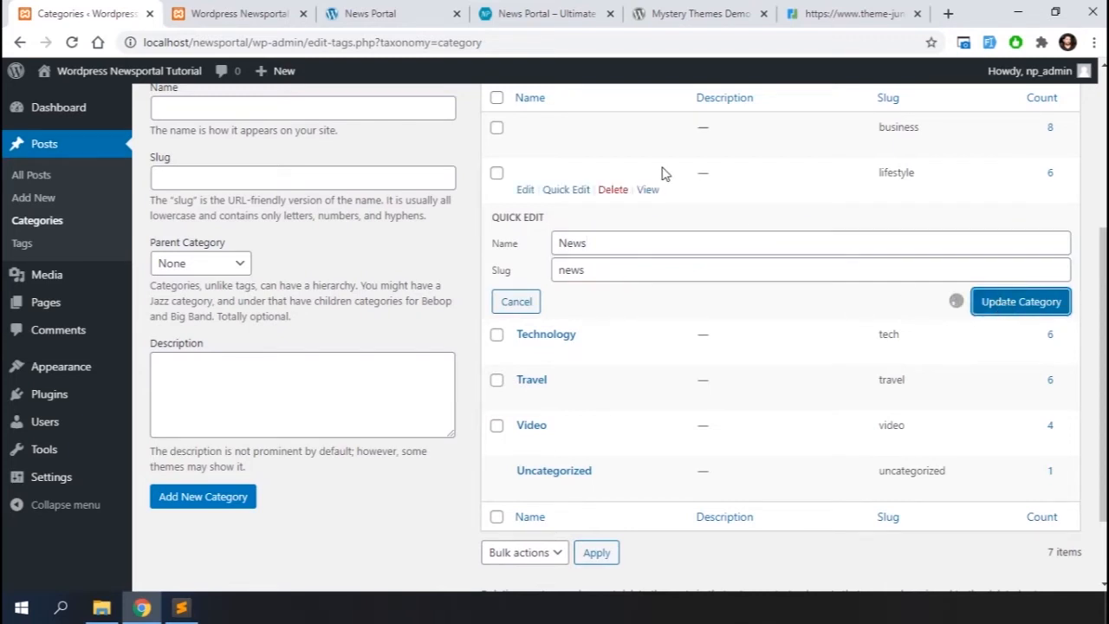
Quick-edit the lifestyle and business categories, naming them Lifestyle and Business
click(566, 189)
text(Life)
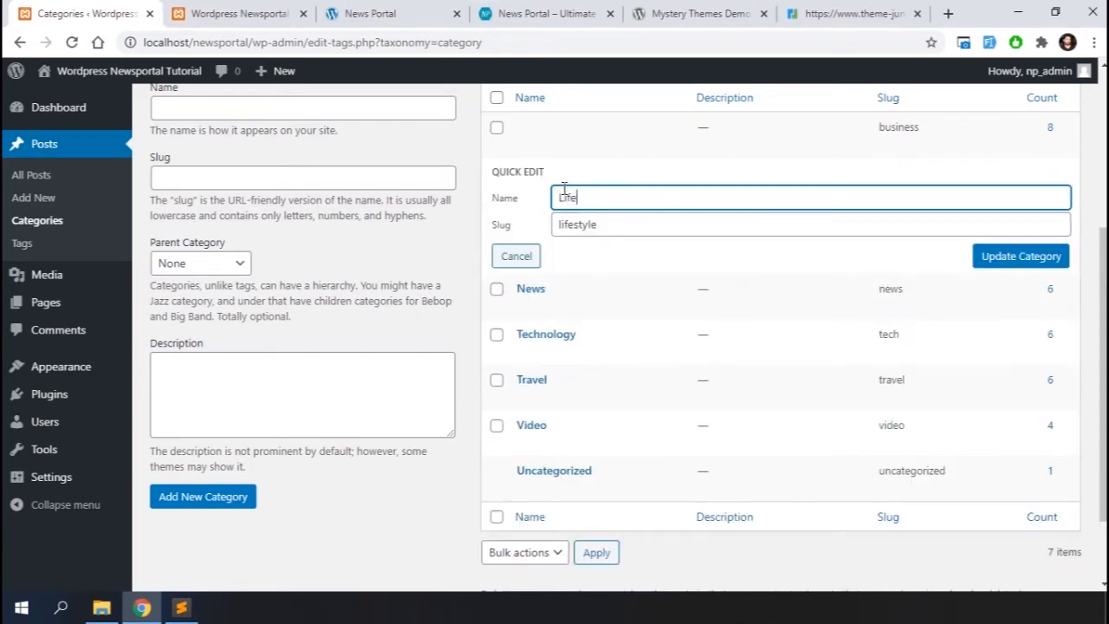
click(997, 256)
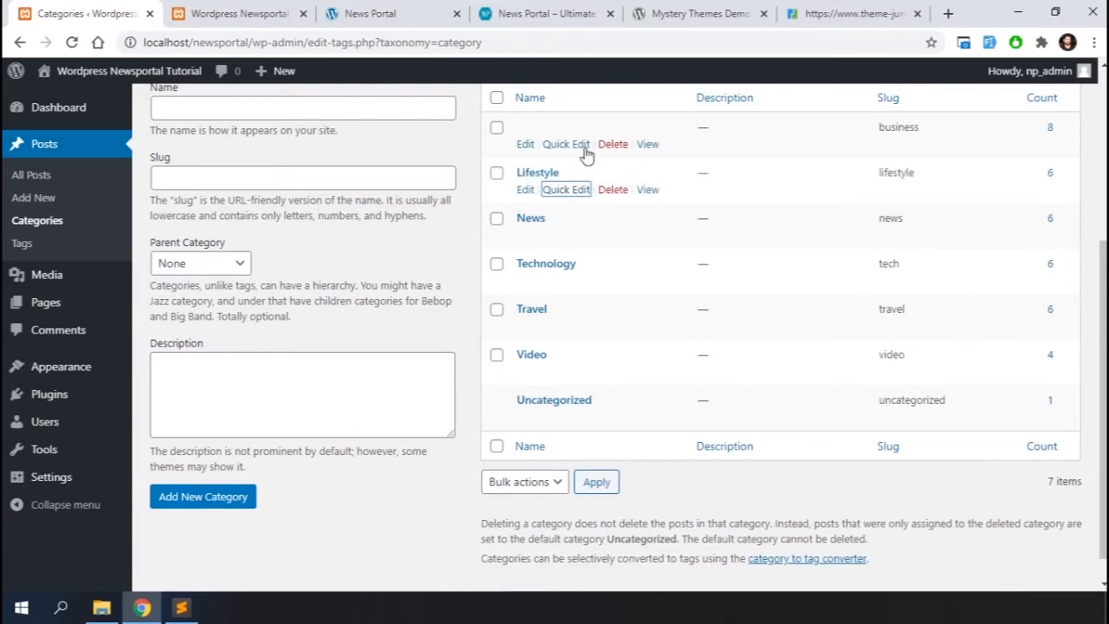
click(563, 141)
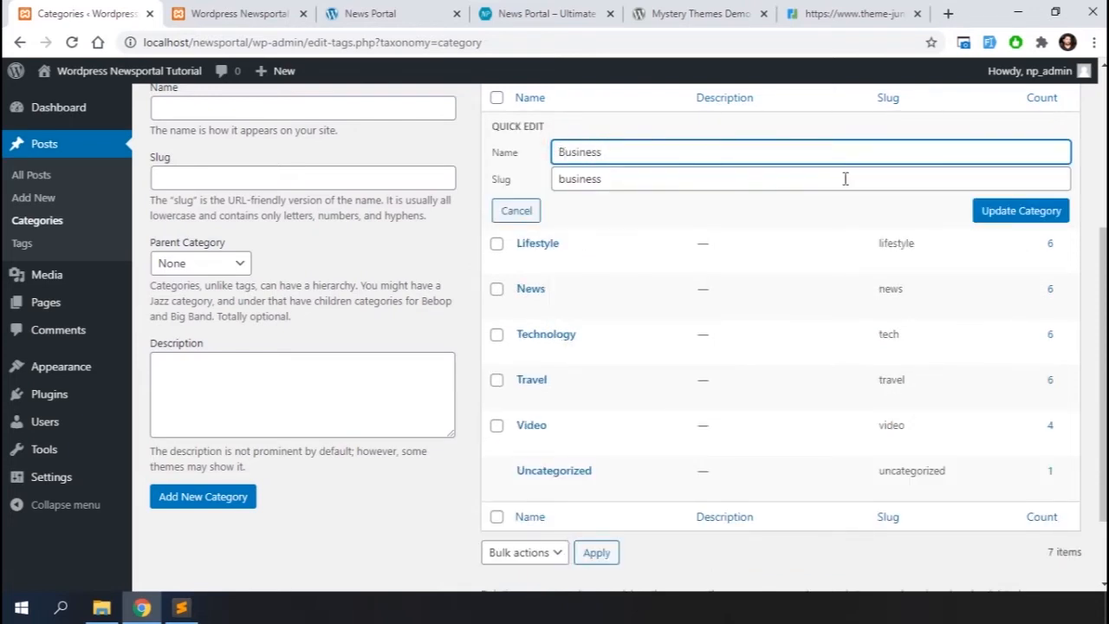
click(994, 215)
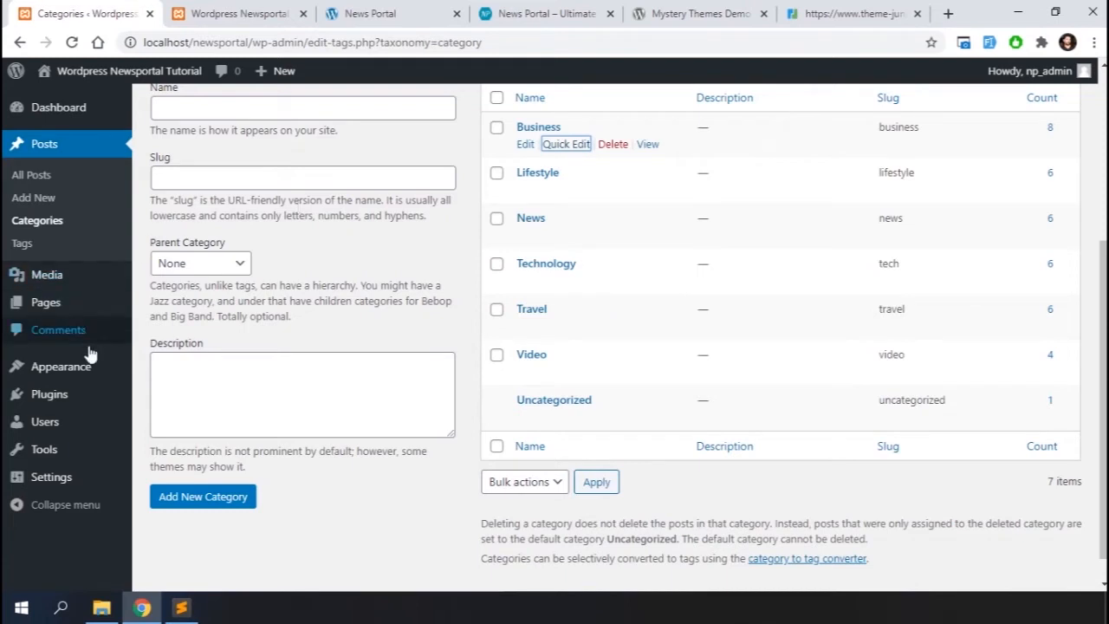
Open the Menus screen and create a new menu named primary
mouse_move(73, 368)
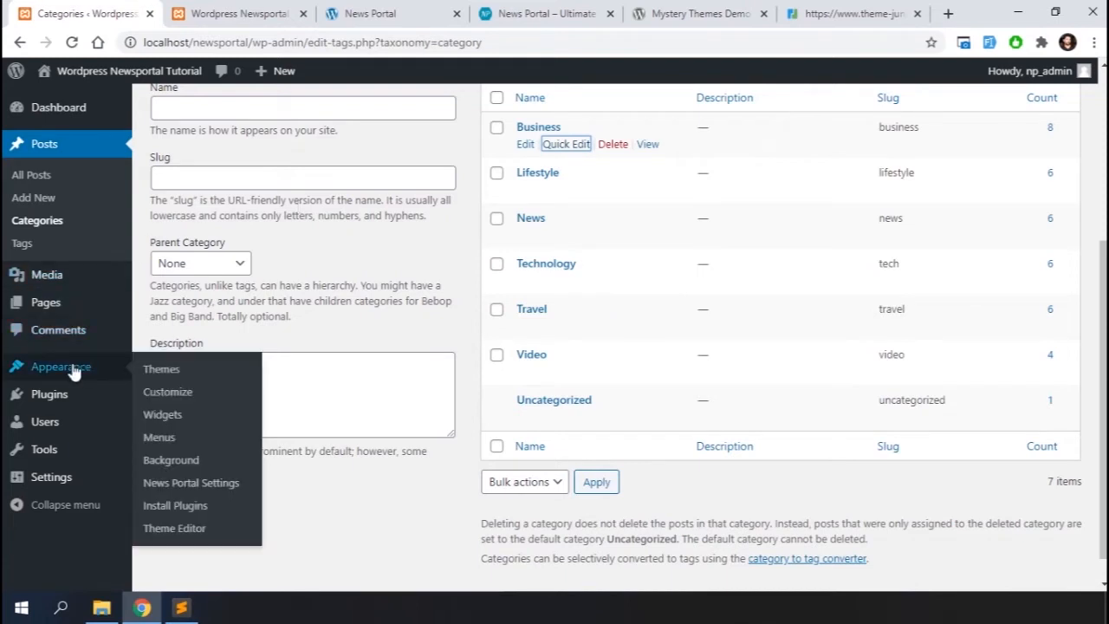
click(169, 440)
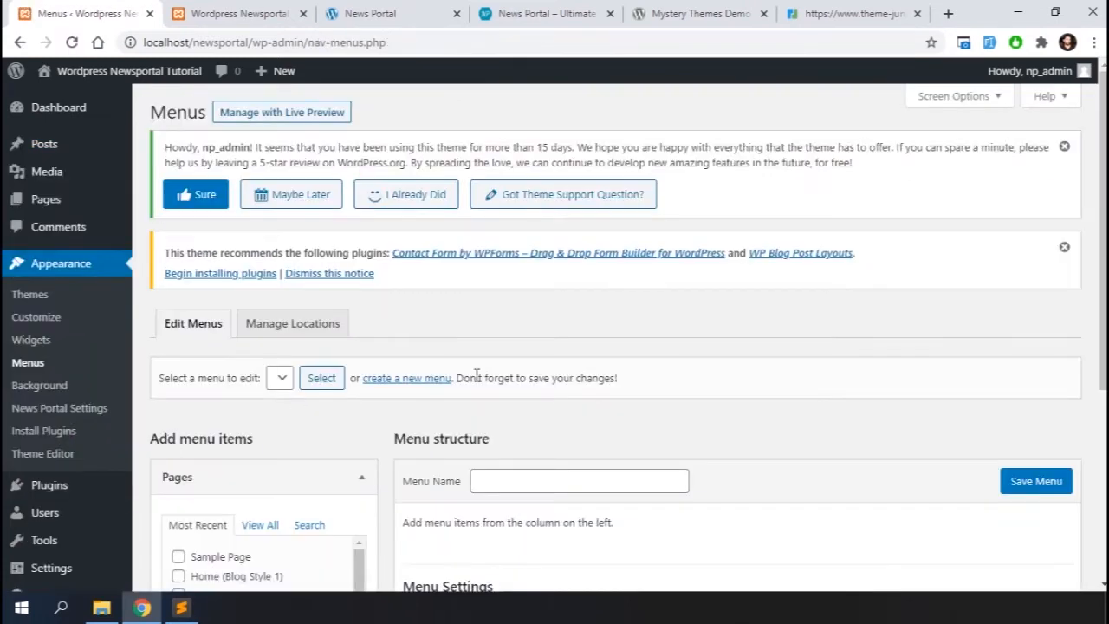
scroll(476, 374, down, 2)
click(495, 278)
text(primary)
click(1024, 284)
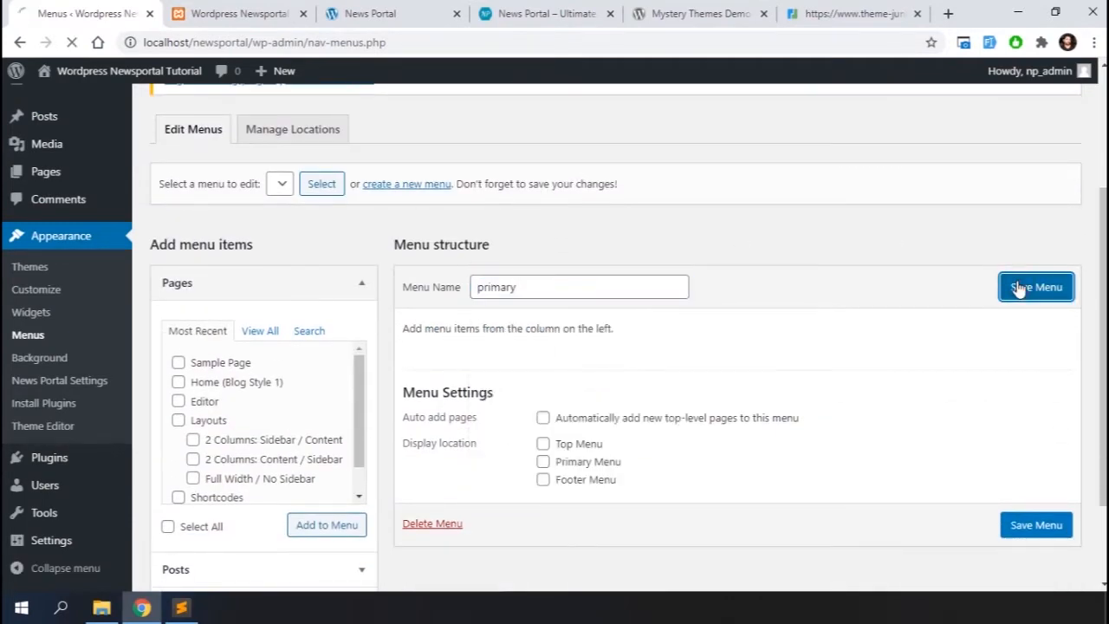
Select all categories and add them to the primary menu
scroll(741, 373, down, 3)
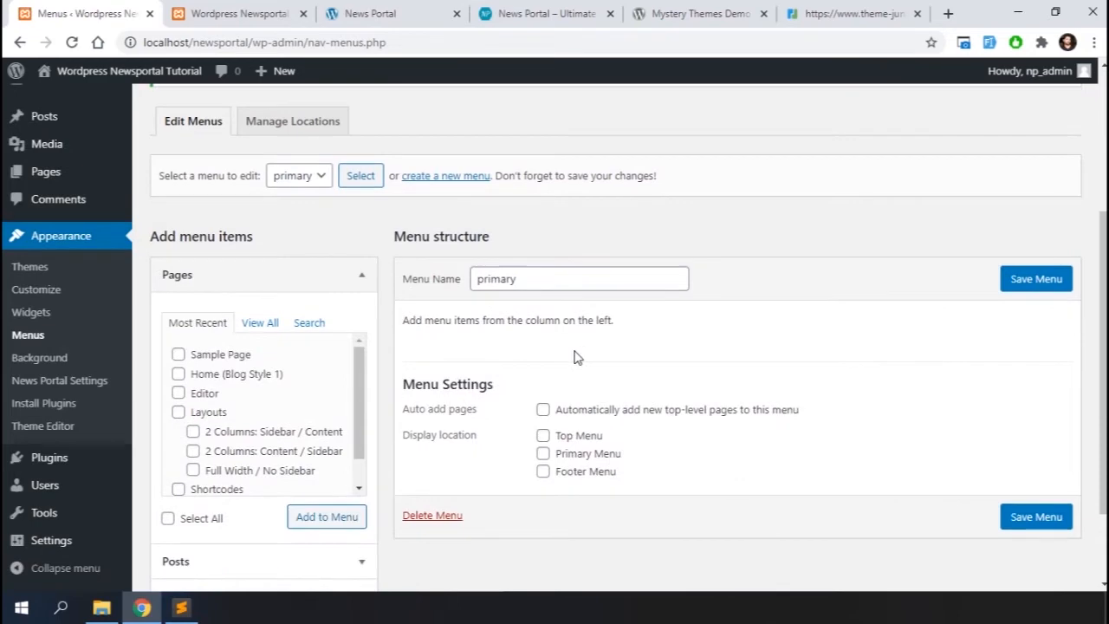
scroll(307, 421, down, 1)
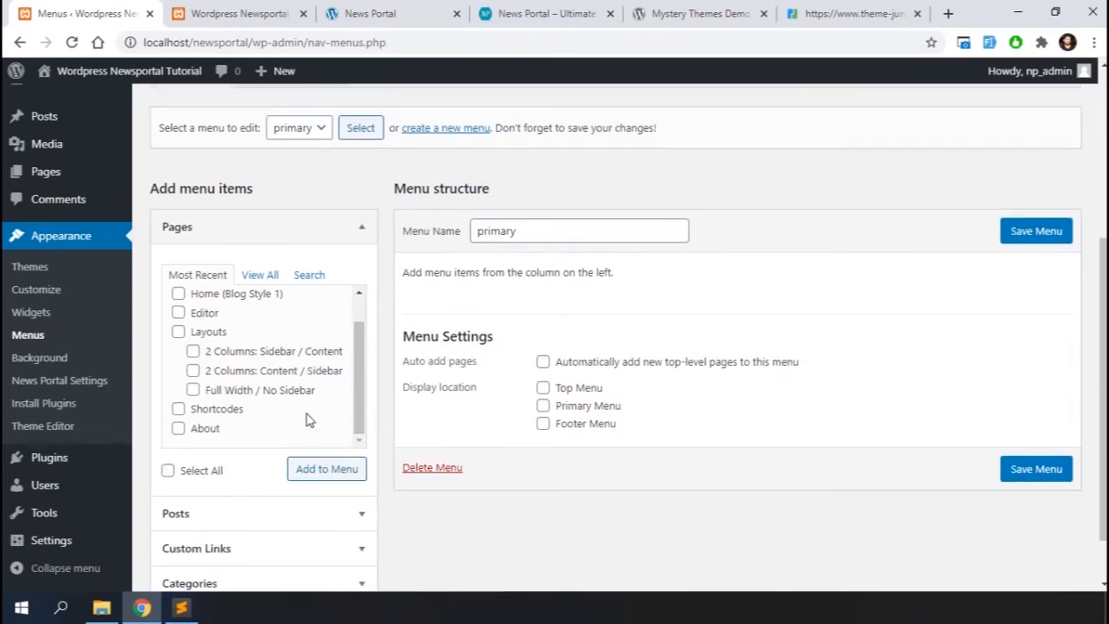
scroll(304, 453, down, 1)
click(243, 523)
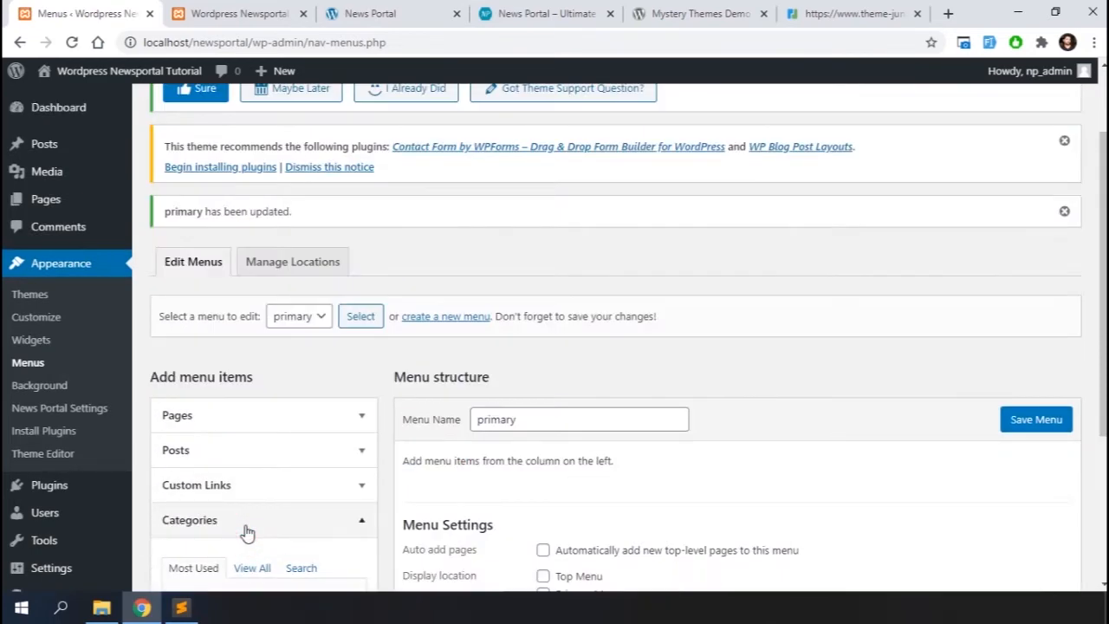
scroll(244, 527, down, 5)
click(186, 513)
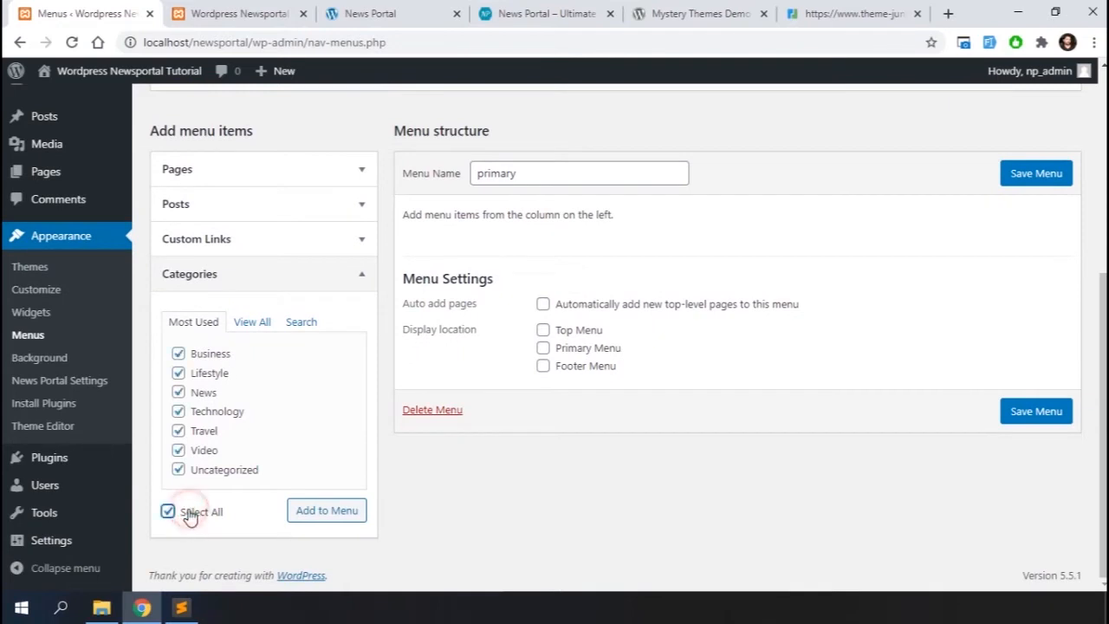
click(326, 512)
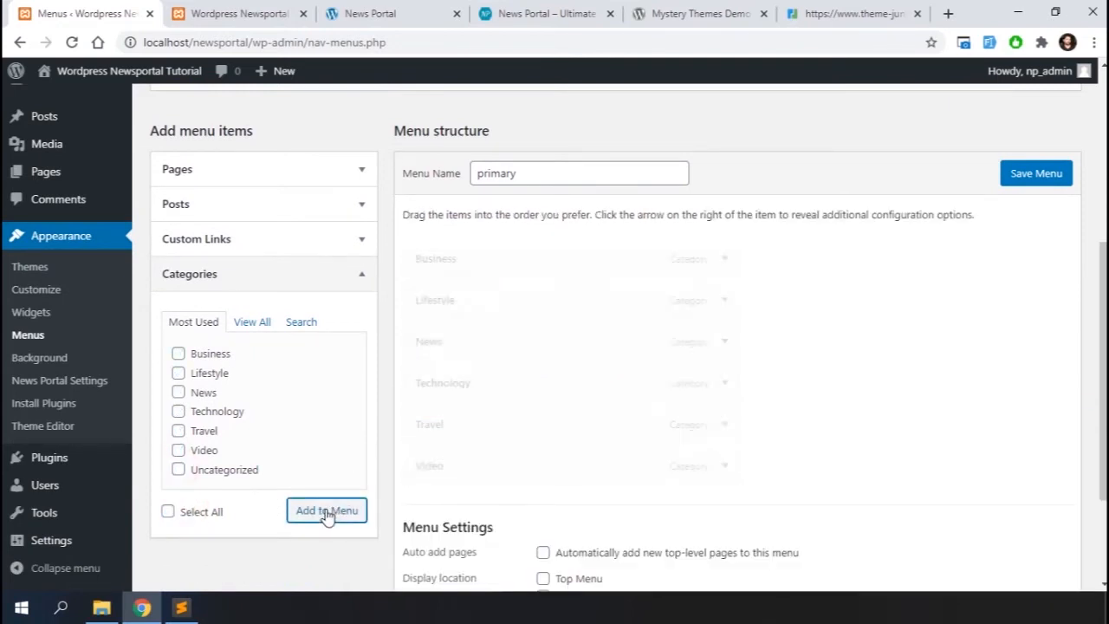
Reorder the menu items to News, Business, Technology, Travel, Lifestyle, Video and save the menu
drag(465, 332, 466, 254)
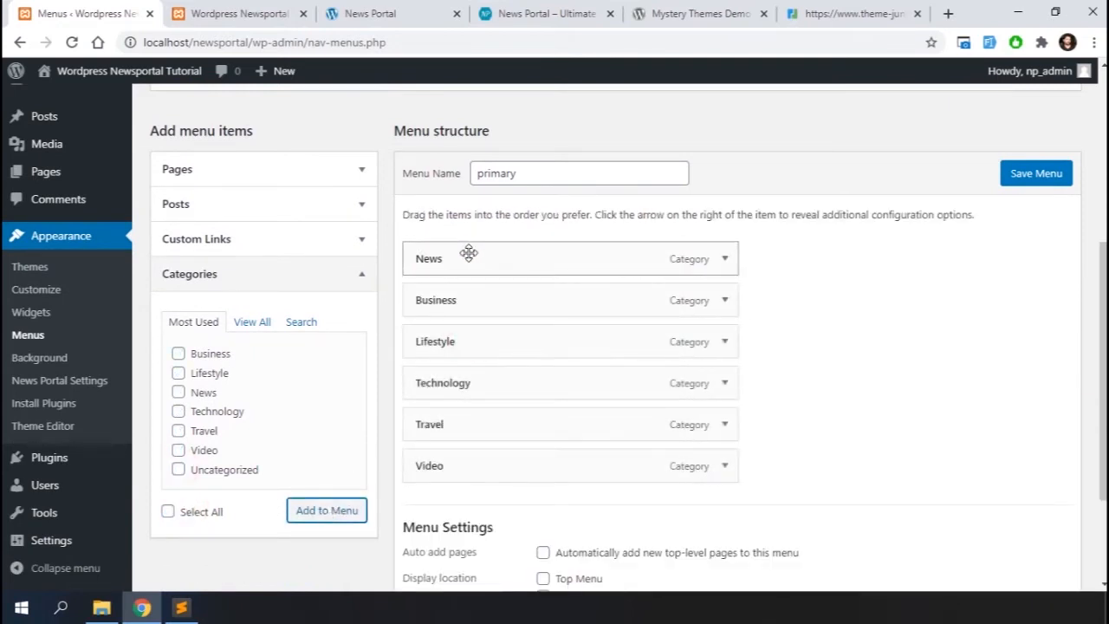
drag(453, 381, 458, 341)
drag(463, 413, 460, 381)
scroll(803, 349, down, 2)
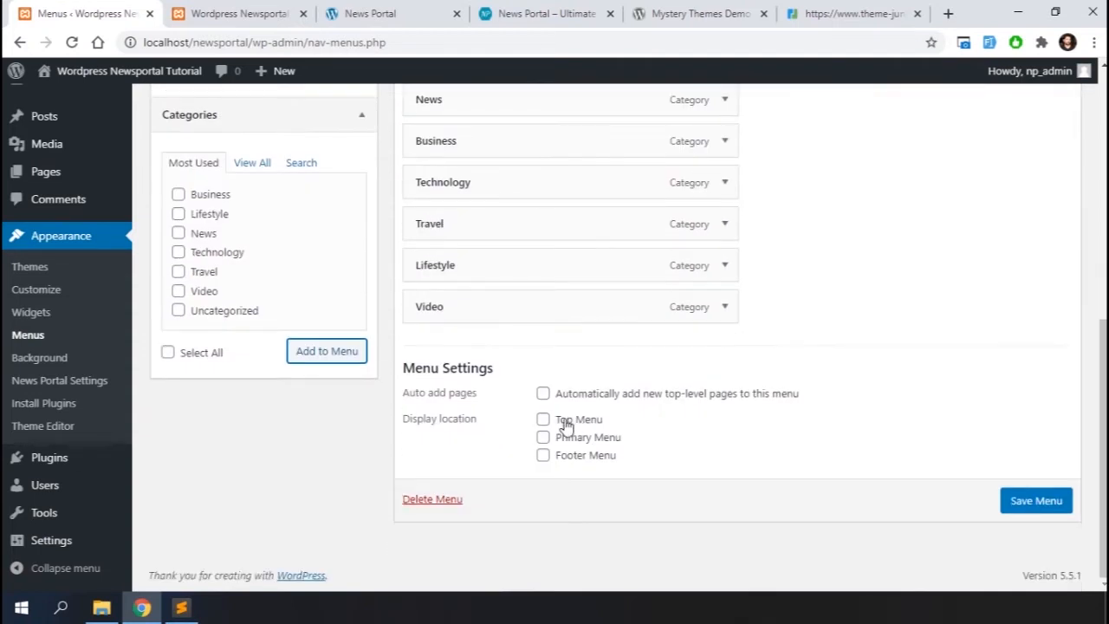
click(1032, 511)
Reload the site's front-end tab and review the new category menu and News category page
click(248, 11)
key(F5)
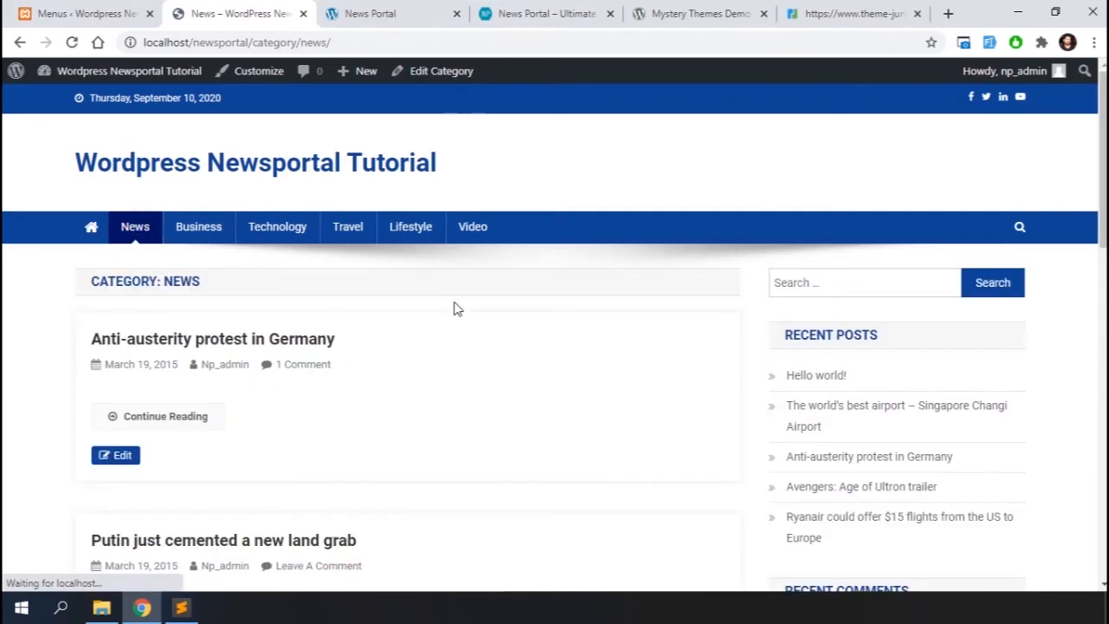
scroll(457, 309, down, 10)
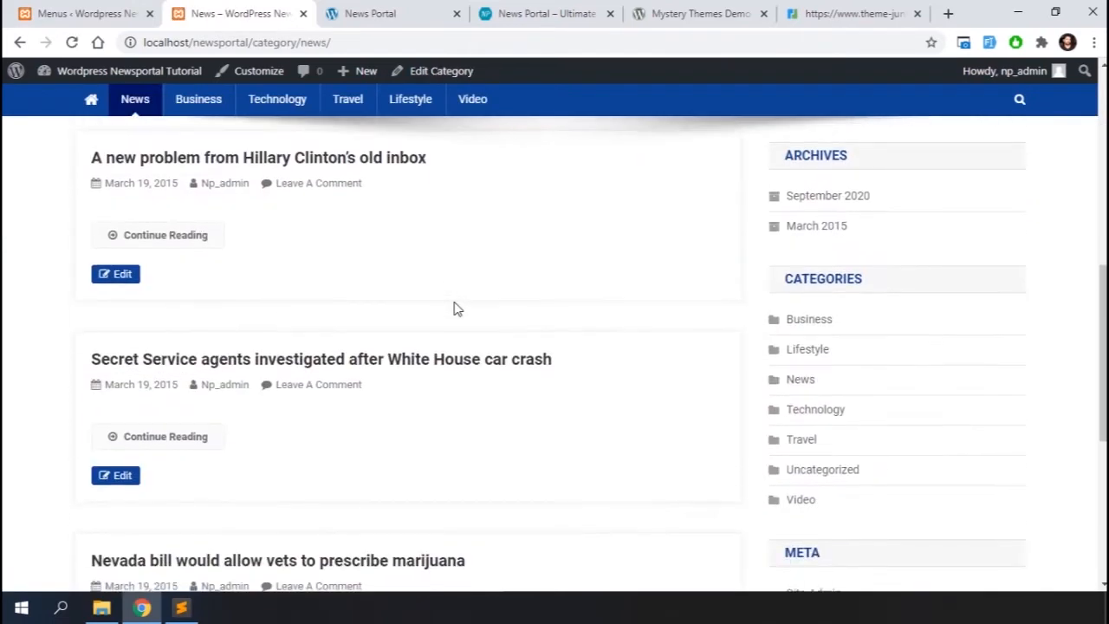
scroll(389, 296, up, 10)
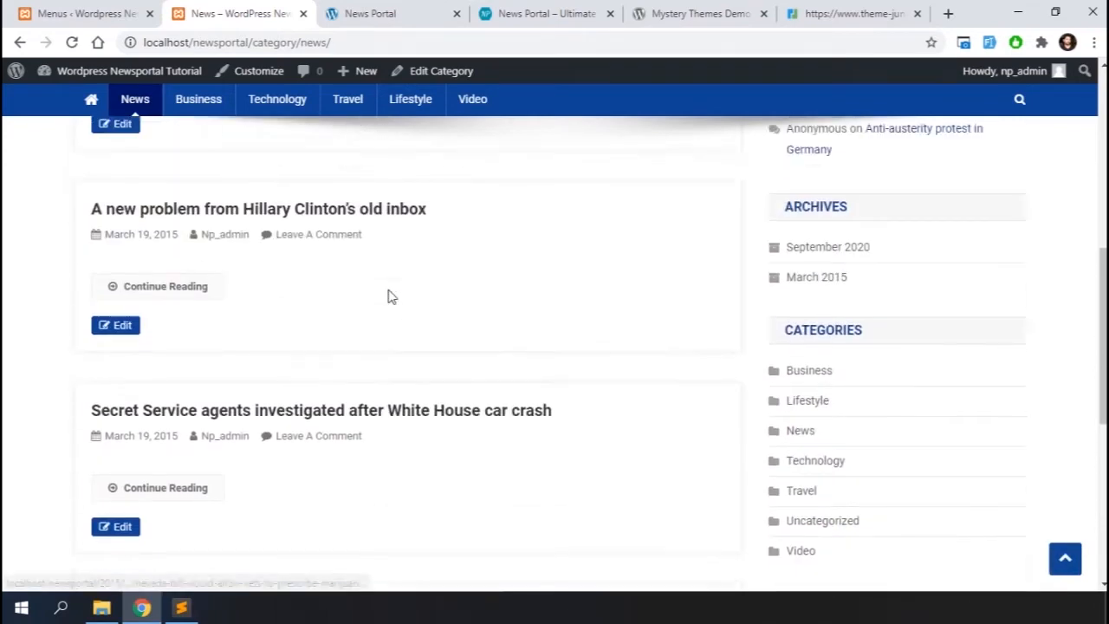
Return to the WordPress admin and move the 'Hello world!' post to the trash from the posts list
scroll(338, 217, up, 3)
click(103, 7)
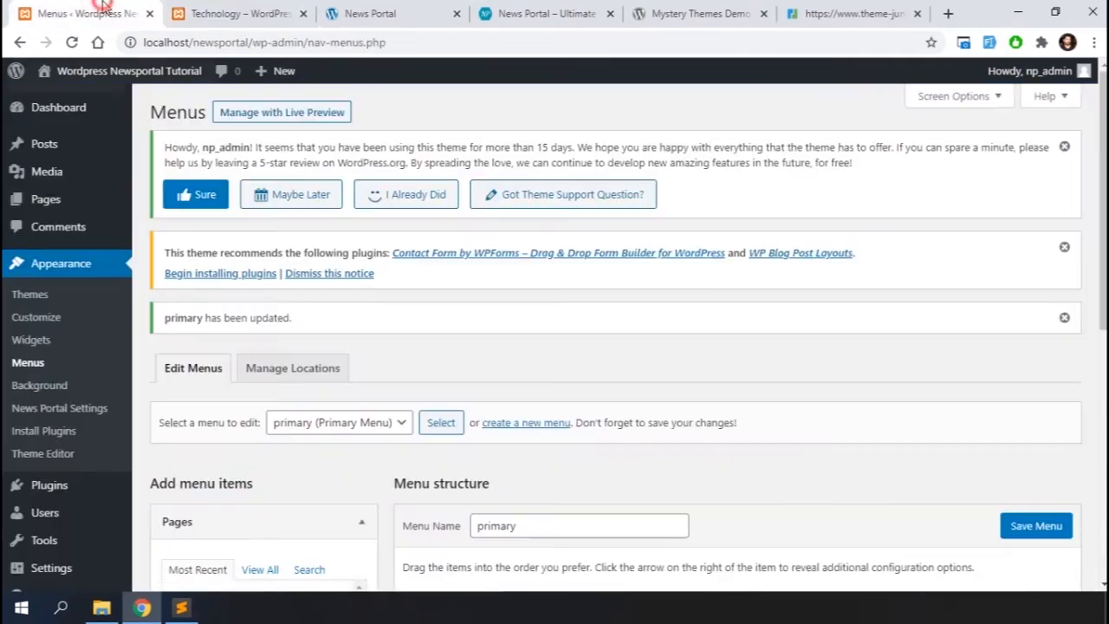
mouse_move(134, 156)
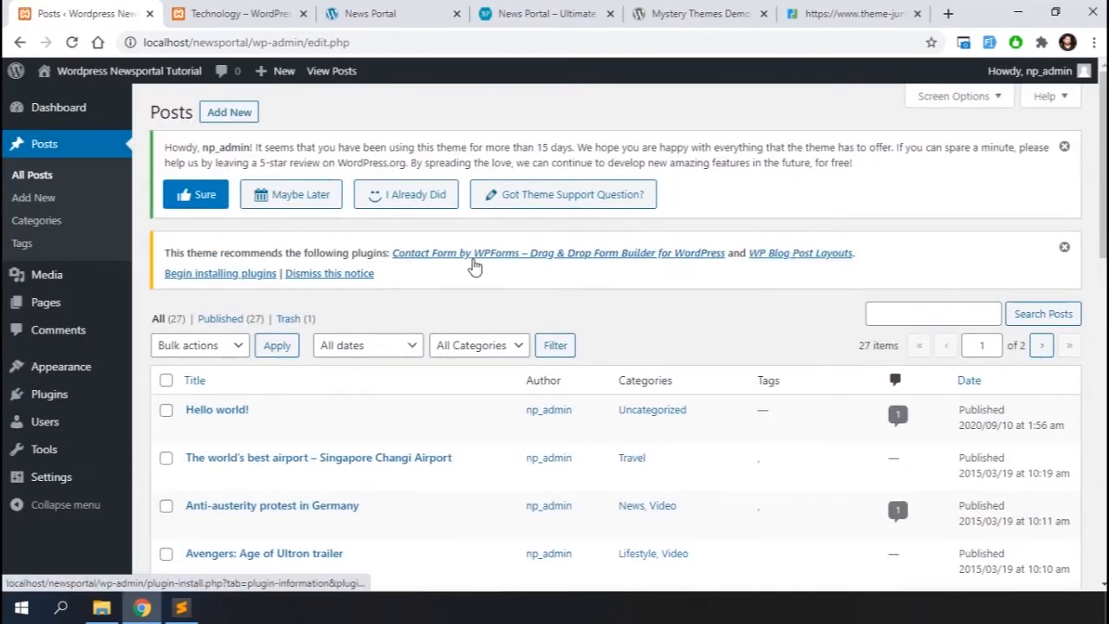
scroll(474, 263, down, 1)
scroll(473, 263, down, 3)
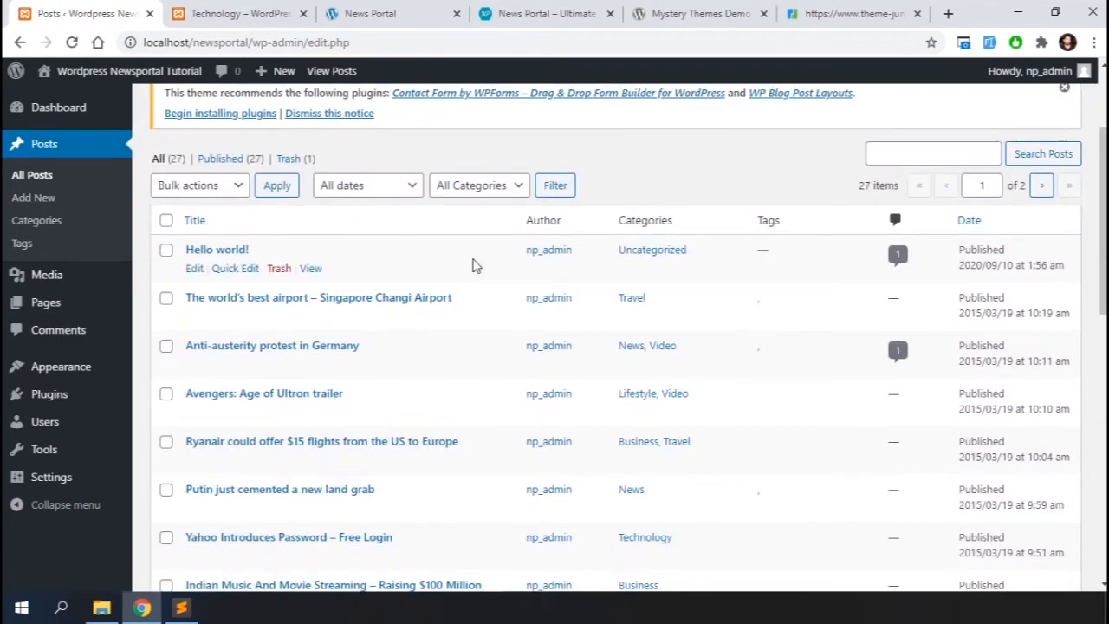
click(277, 260)
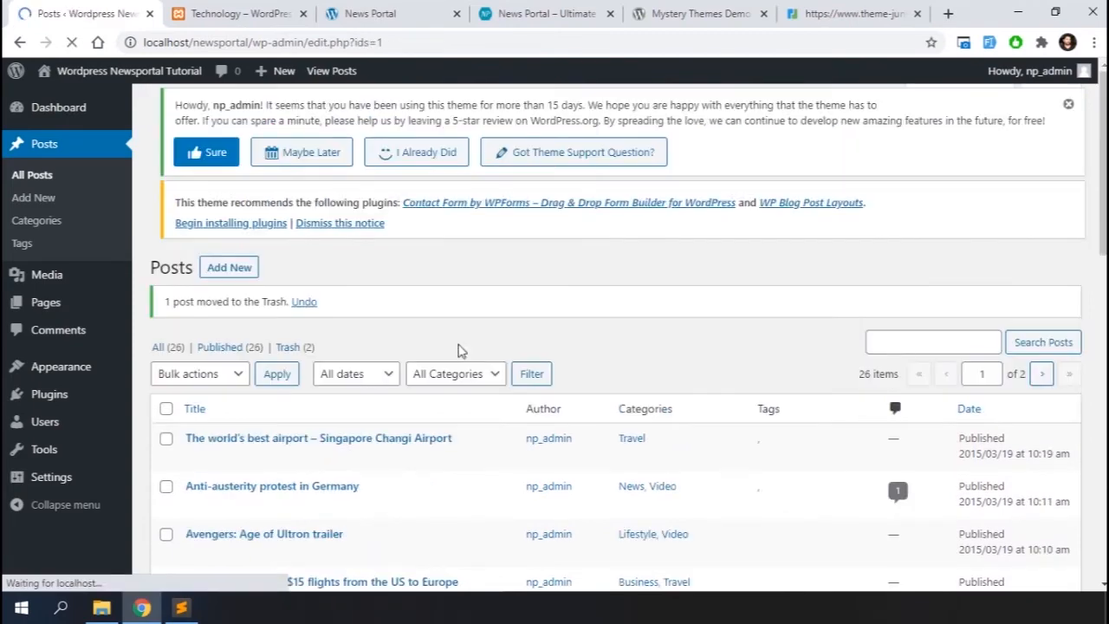
Open the post 'The world's best airport – Singapore Changi Airport' for editing and review its featured image panel
scroll(460, 350, down, 3)
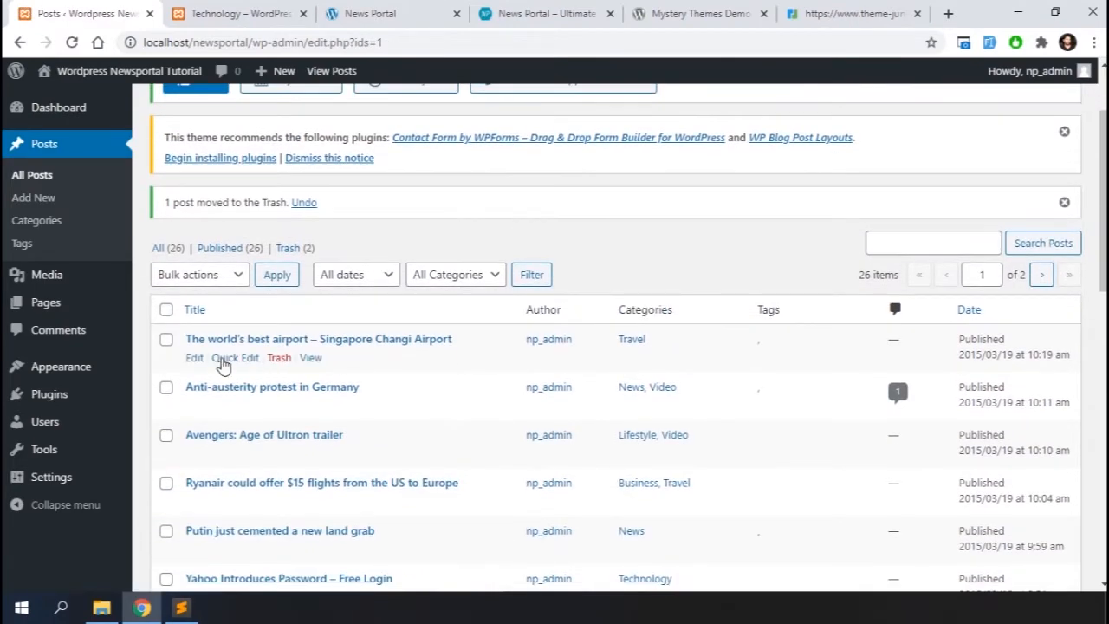
click(194, 358)
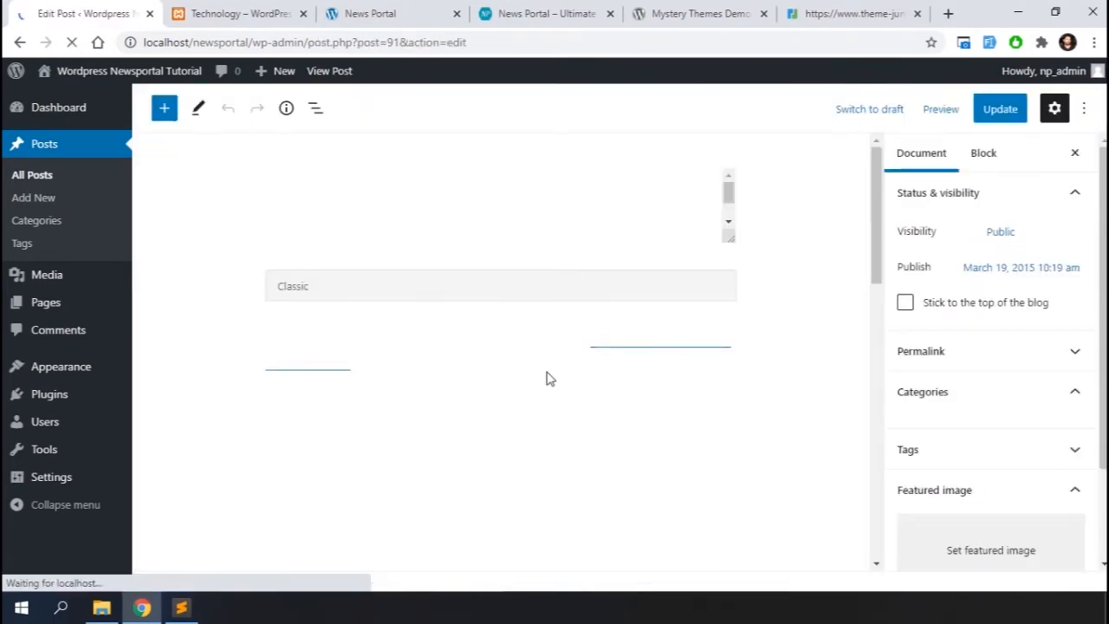
scroll(606, 351, down, 3)
scroll(931, 389, down, 4)
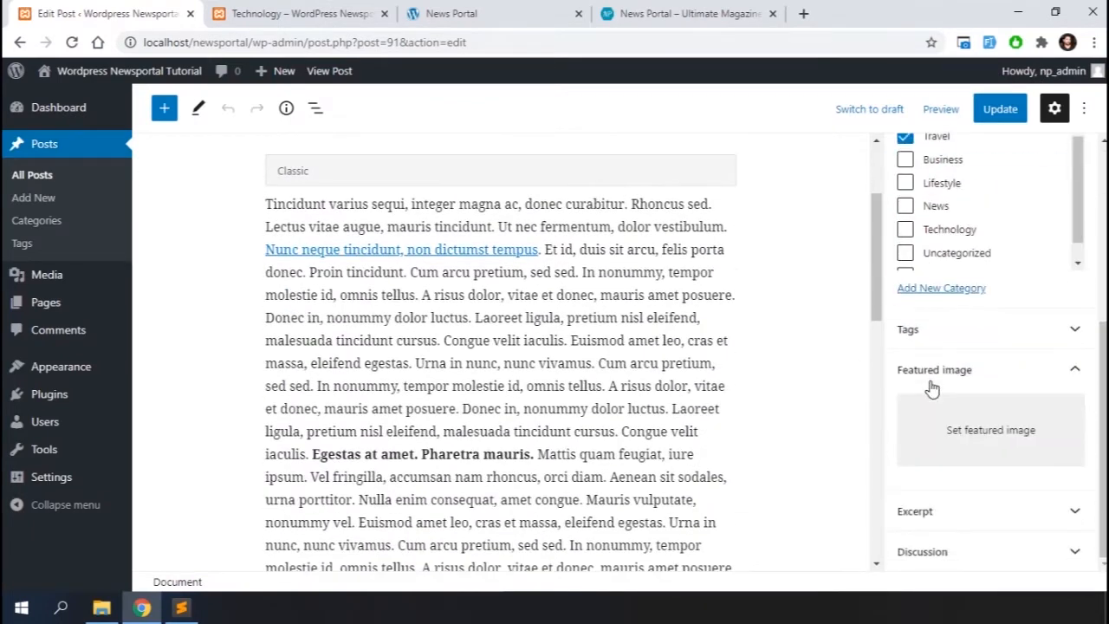
scroll(385, 325, up, 1)
scroll(385, 325, up, 1)
Switch to Photoshop and create a new document 900 by 500 pixels at 72 pixels per inch
click(61, 608)
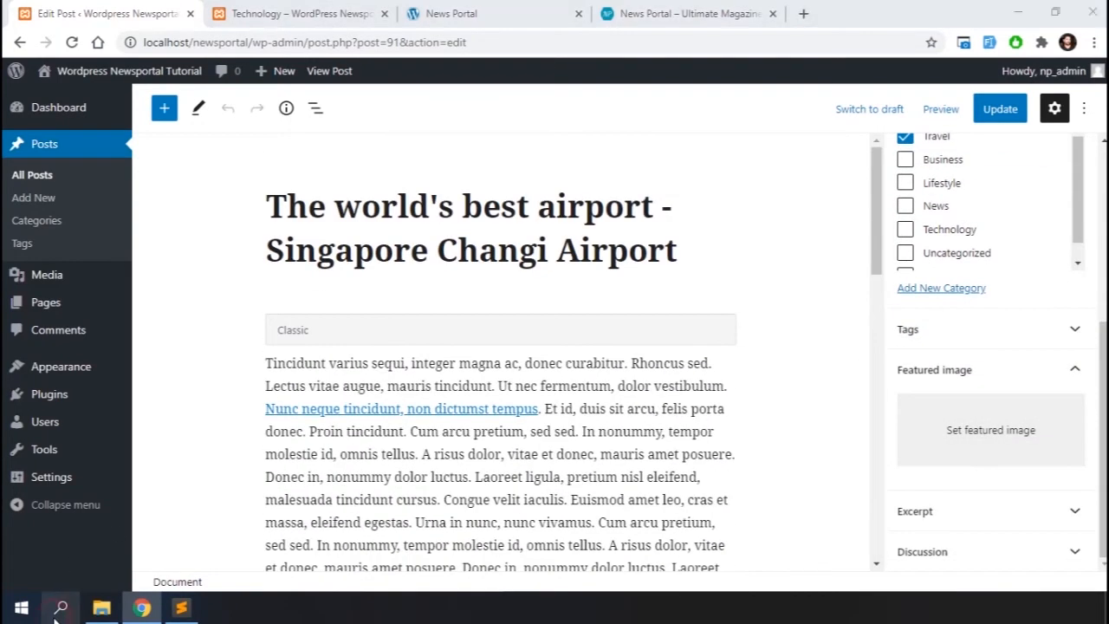
click(336, 208)
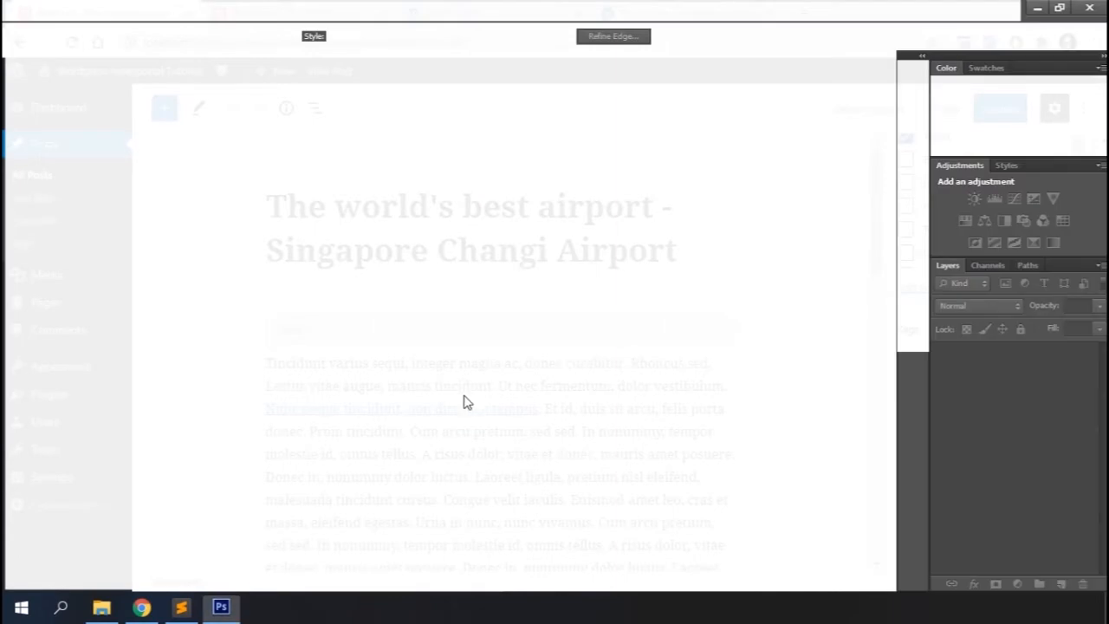
key(ctrl+n)
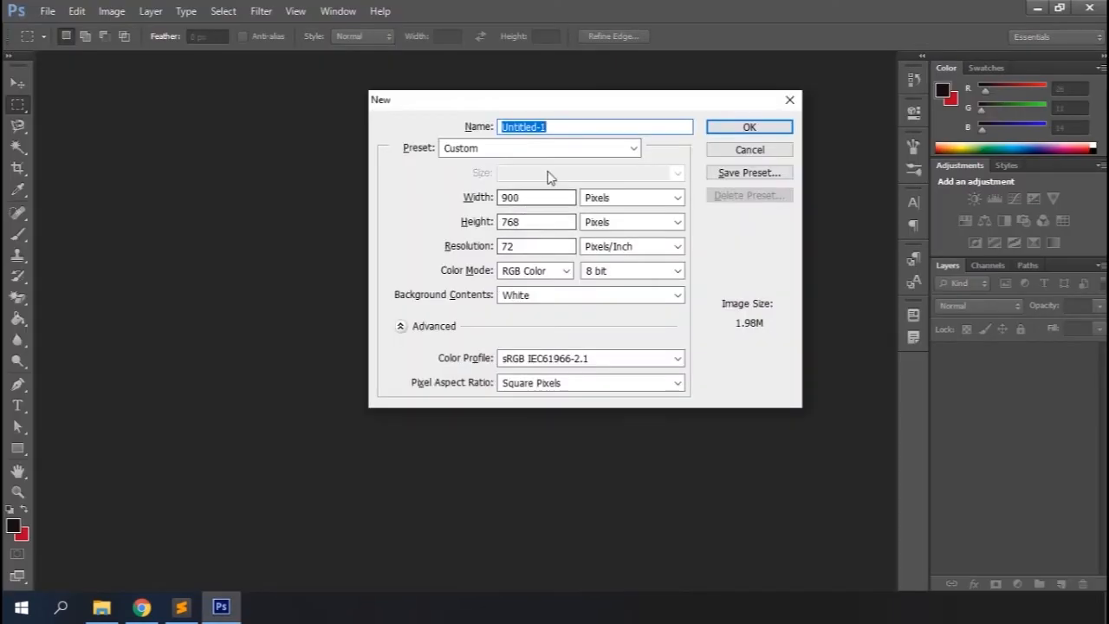
double_click(530, 222)
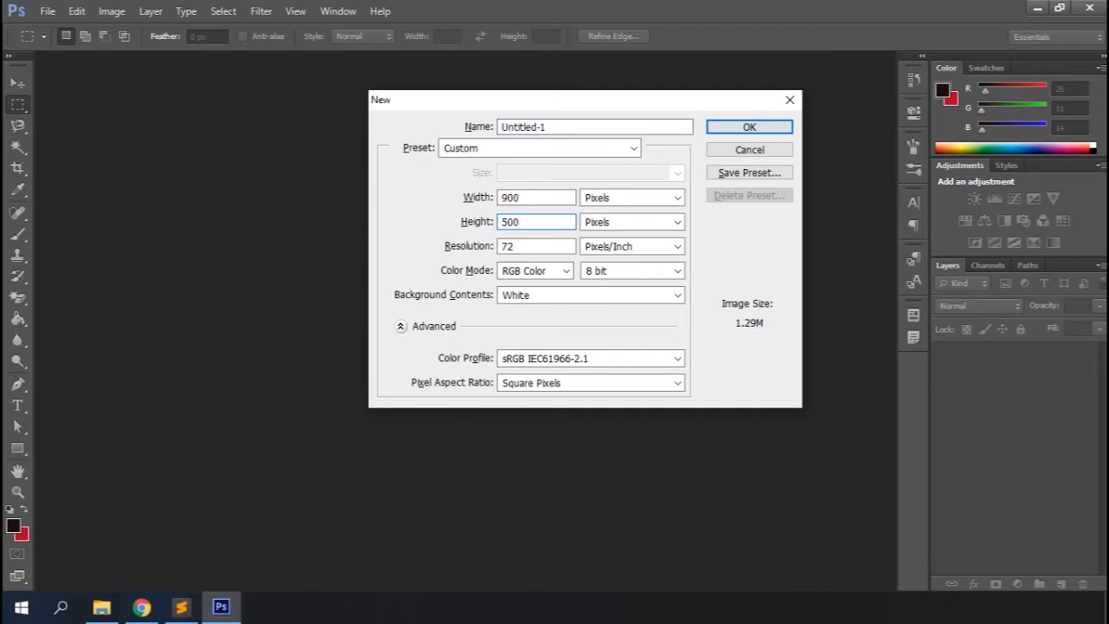
click(722, 127)
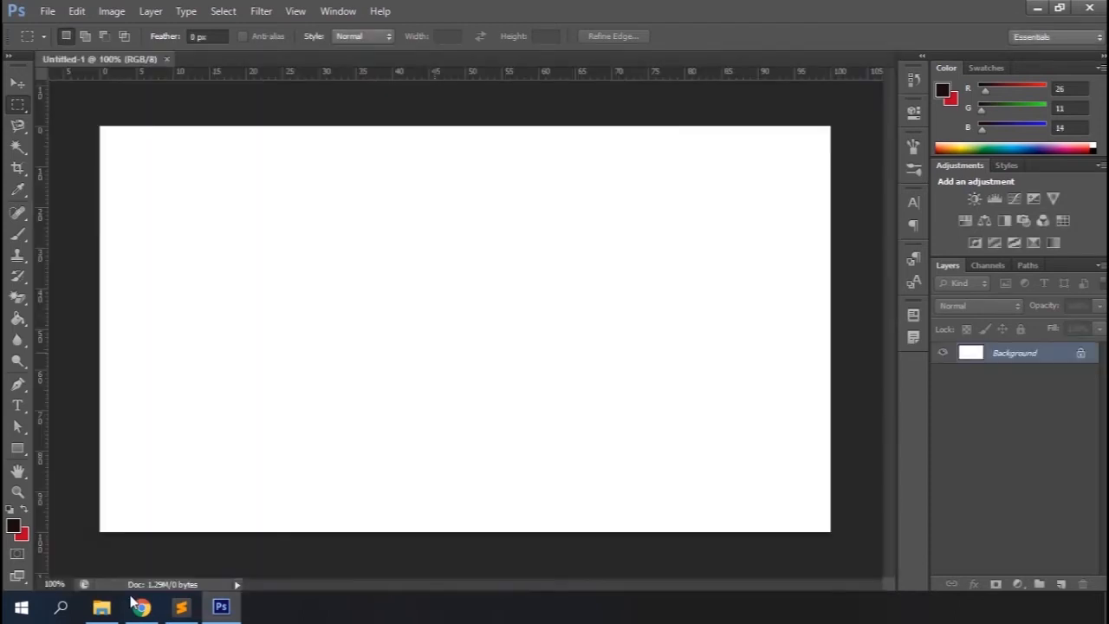
Switch to the browser, open a new tab and search Google for changi airport
click(143, 609)
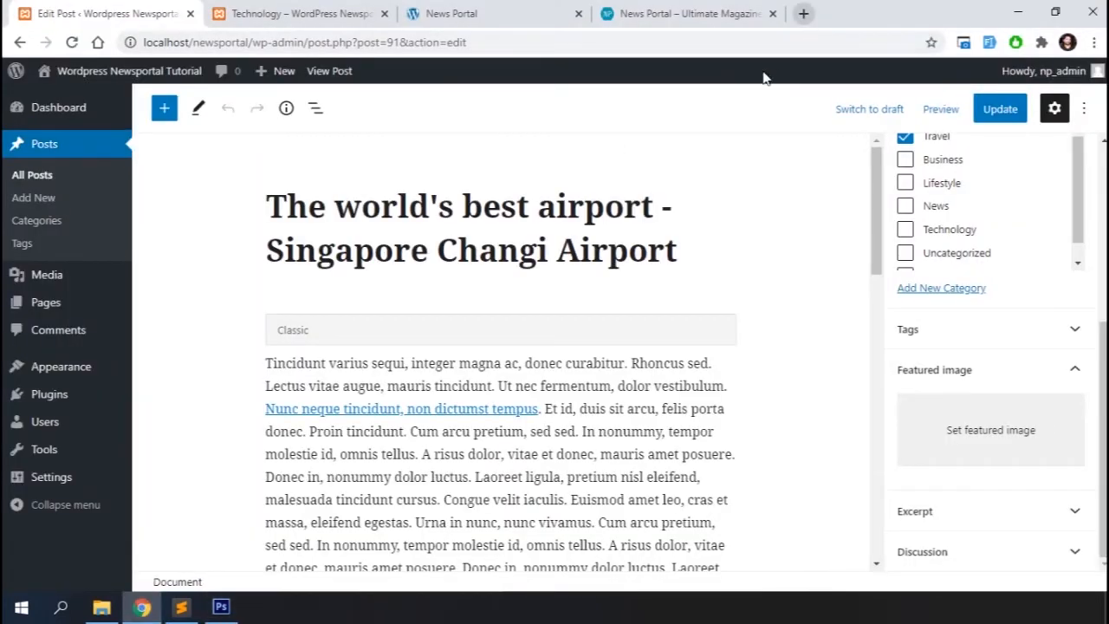
click(805, 13)
text(changi airport)
key(Return)
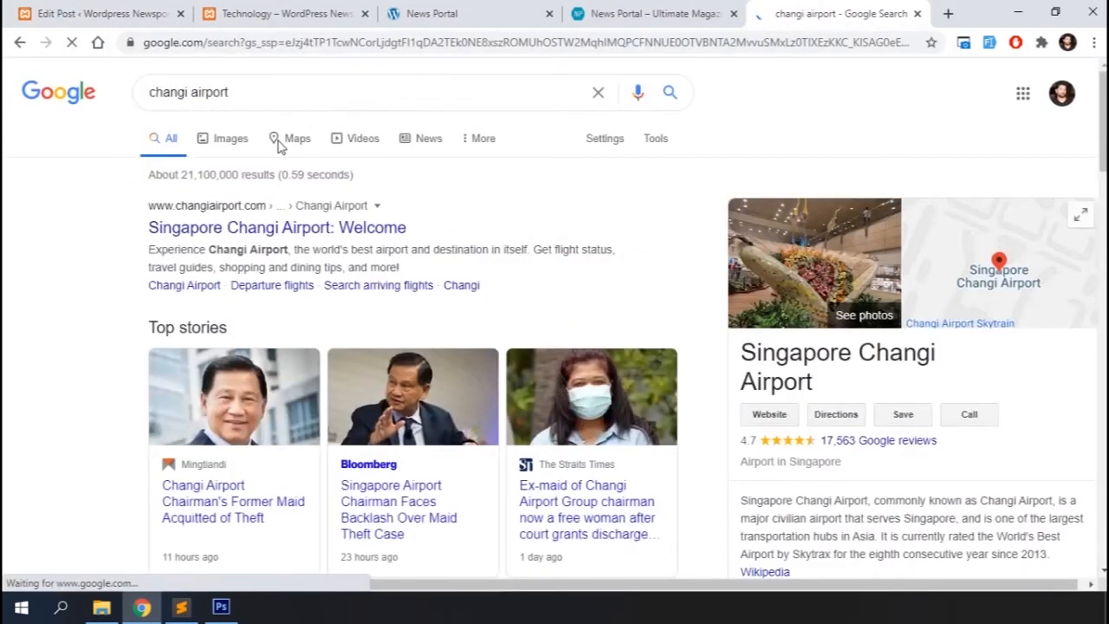
Browse the Google Images results and copy the National Geographic photo of Changi's indoor waterfall
scroll(644, 249, down, 5)
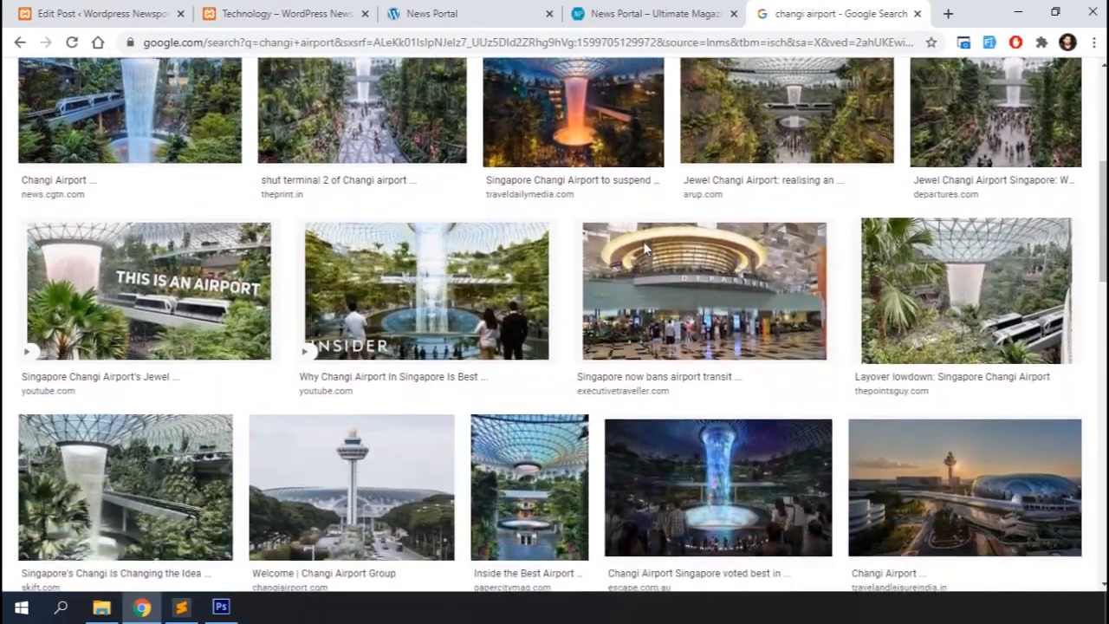
scroll(644, 248, down, 3)
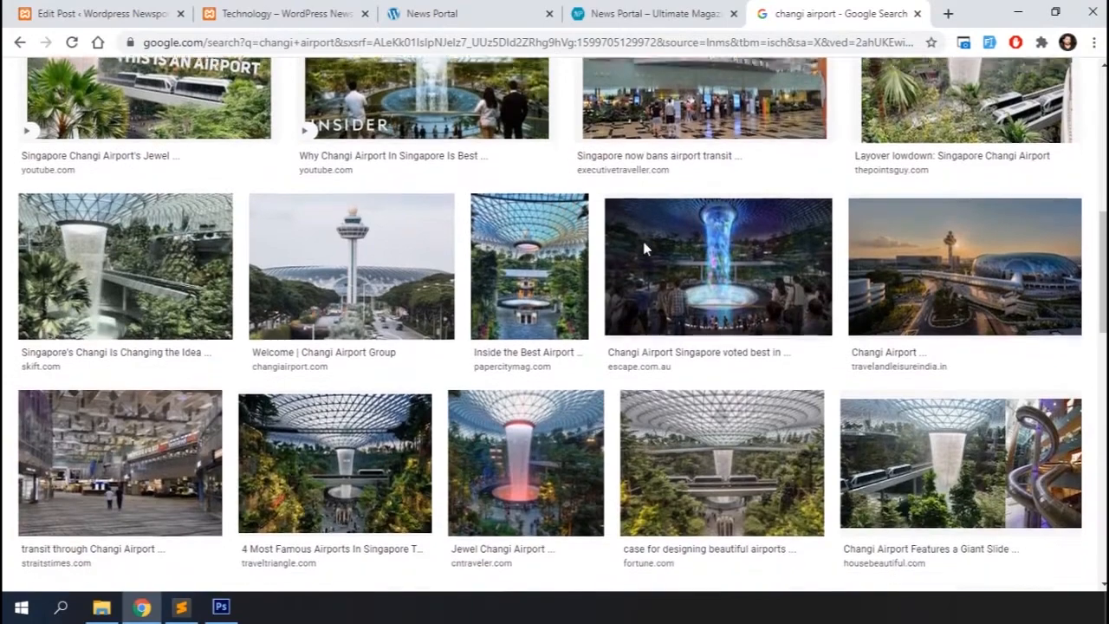
scroll(644, 249, down, 5)
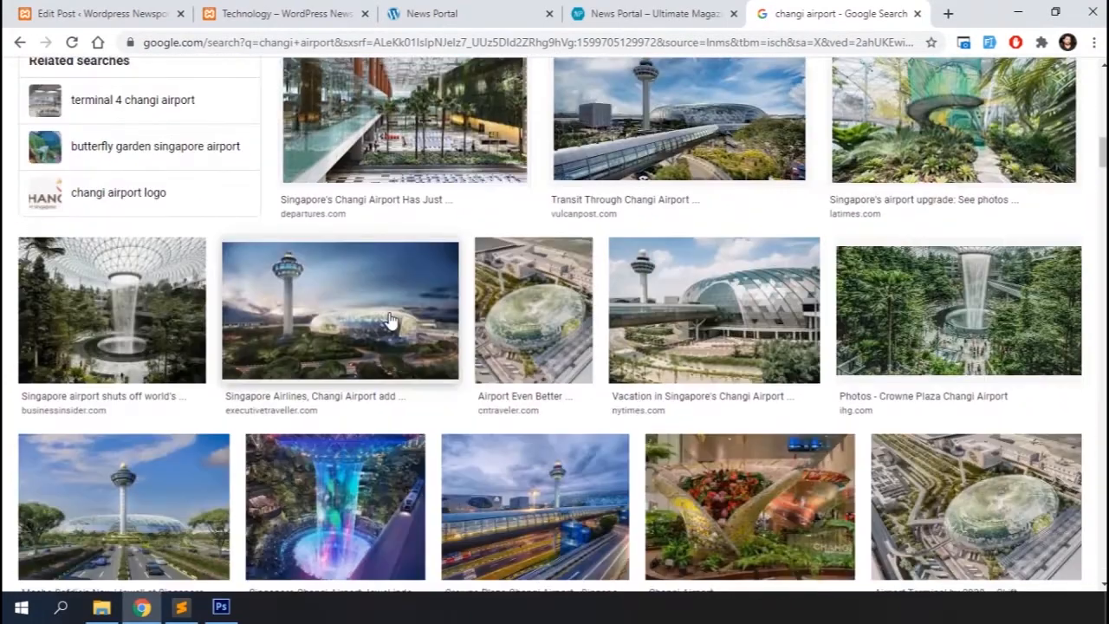
click(390, 320)
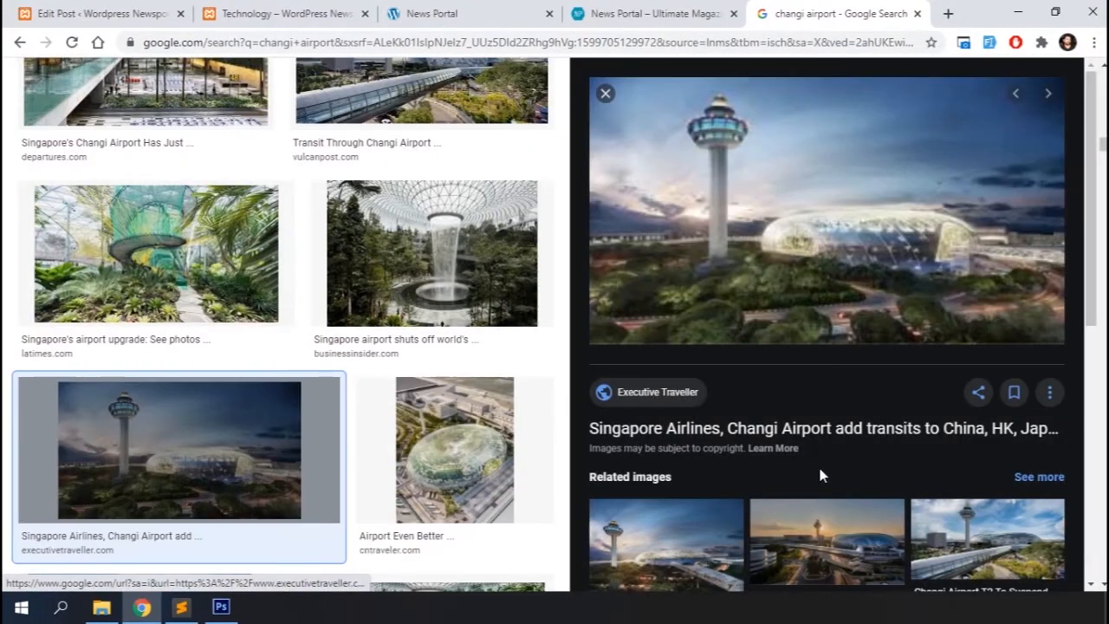
scroll(483, 295, up, 8)
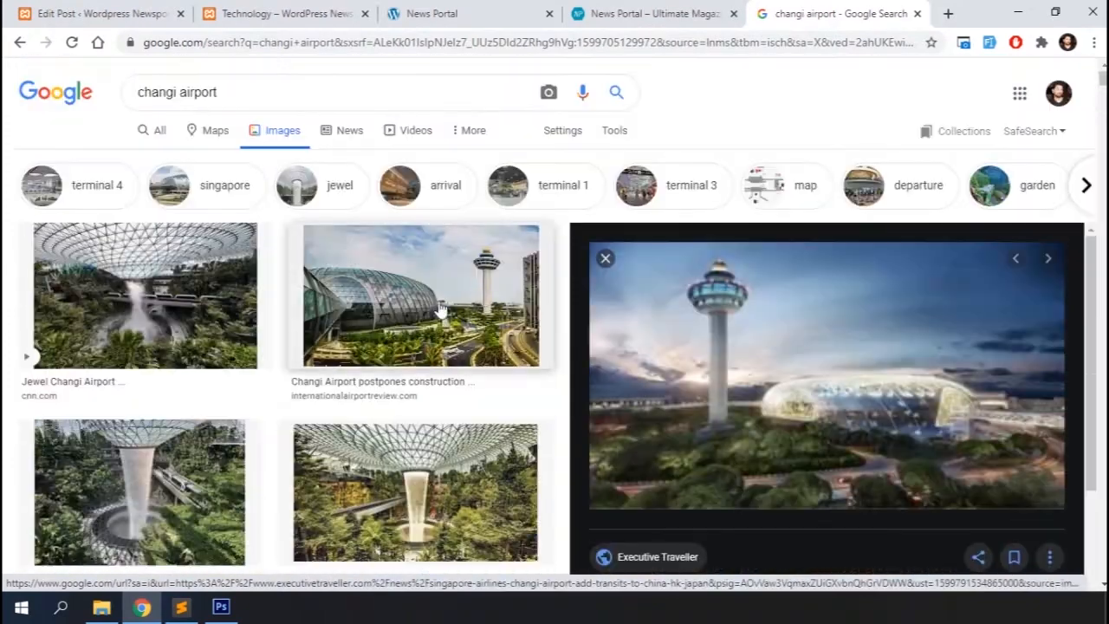
click(442, 309)
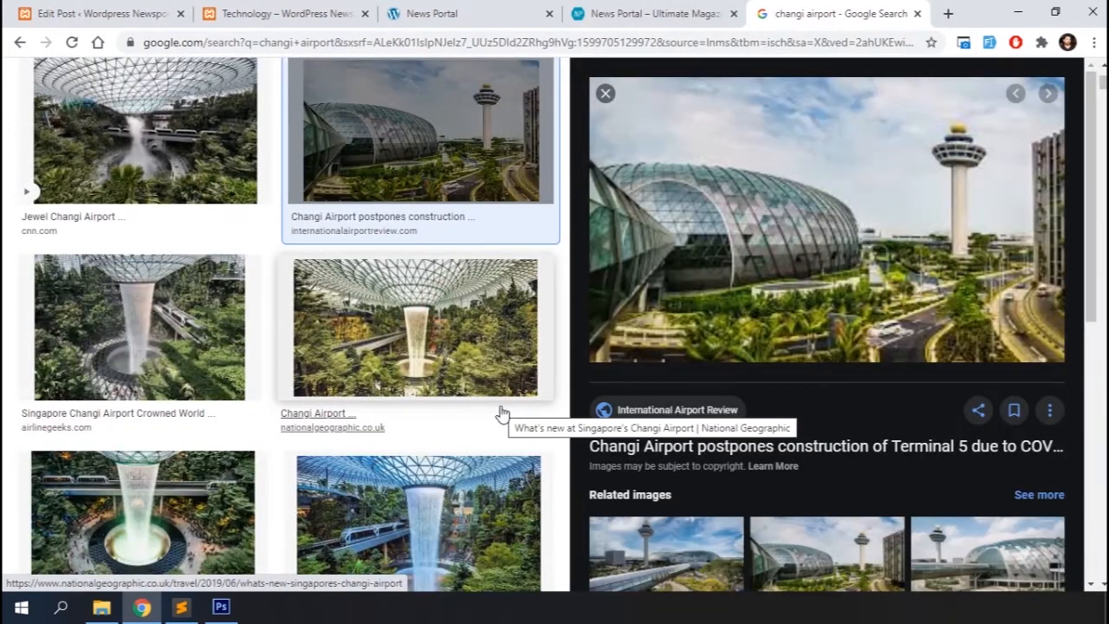
click(434, 381)
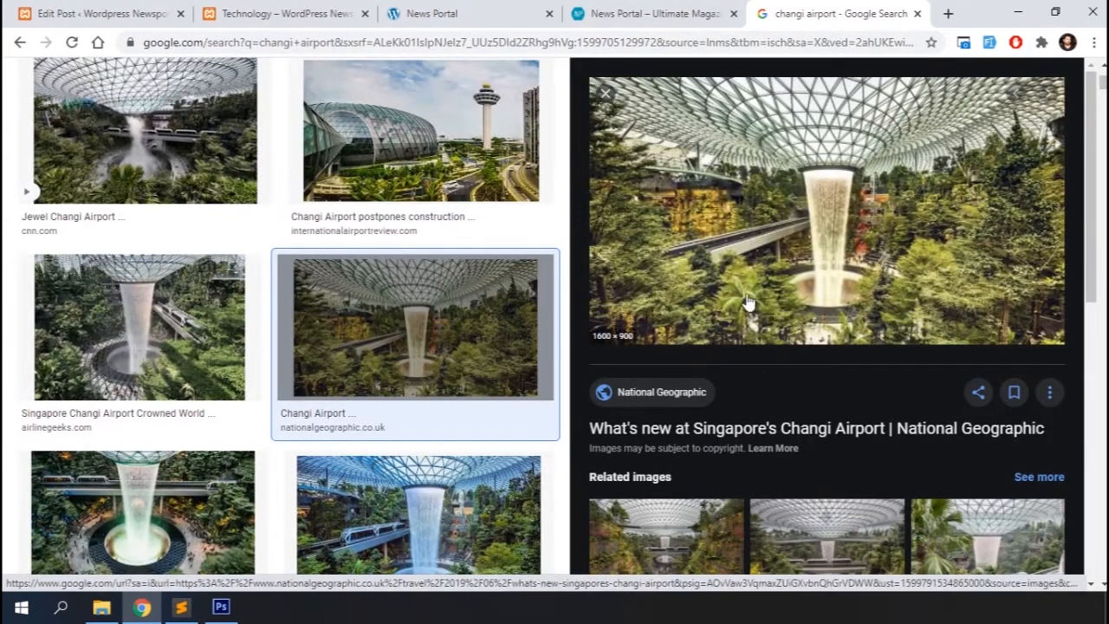
right_click(753, 218)
click(825, 371)
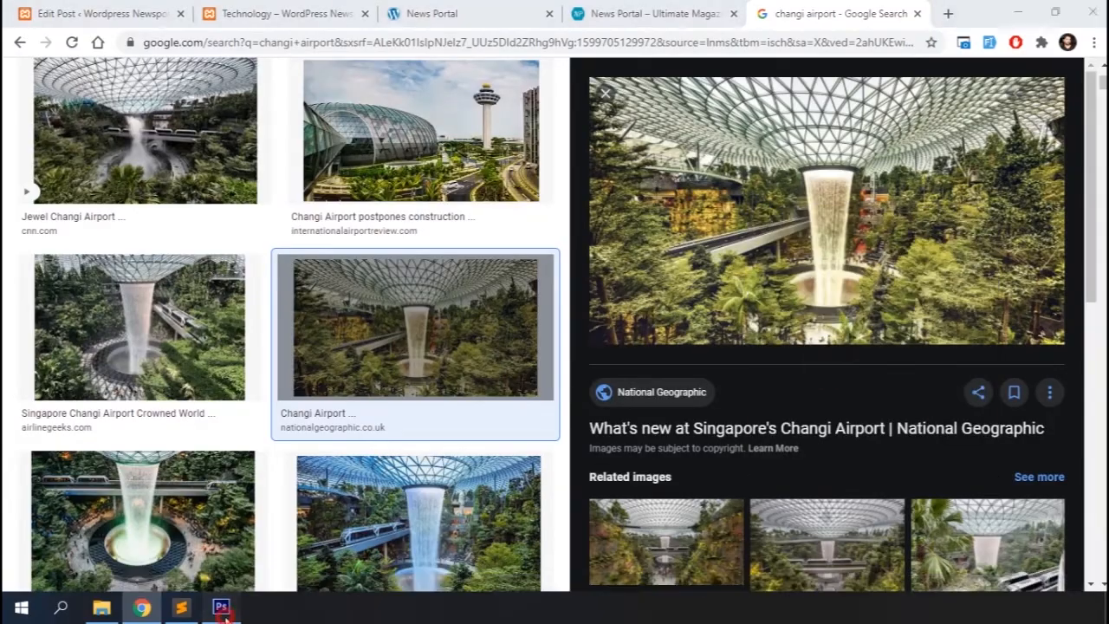
Paste the photo into the Photoshop document and scale it down to fill the 900 x 500 canvas
click(221, 609)
key(ctrl+t)
key(ctrl+0)
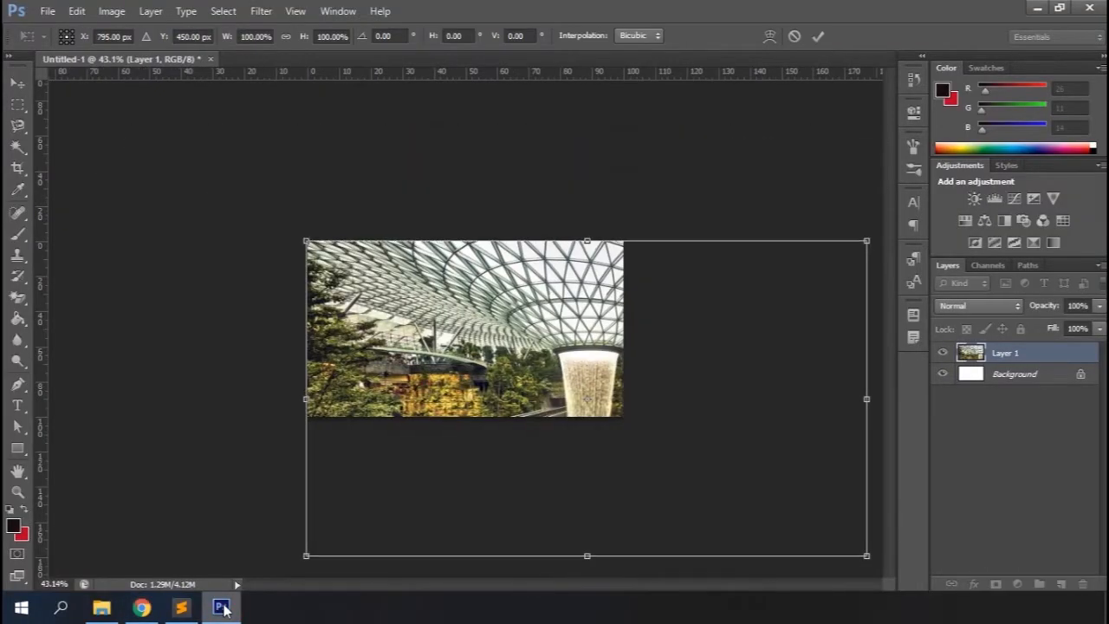
drag(868, 556, 626, 429)
key(Return)
Open Save for Web and try the JPEG High and Maximum presets before choosing JPEG Low
key(m)
click(48, 11)
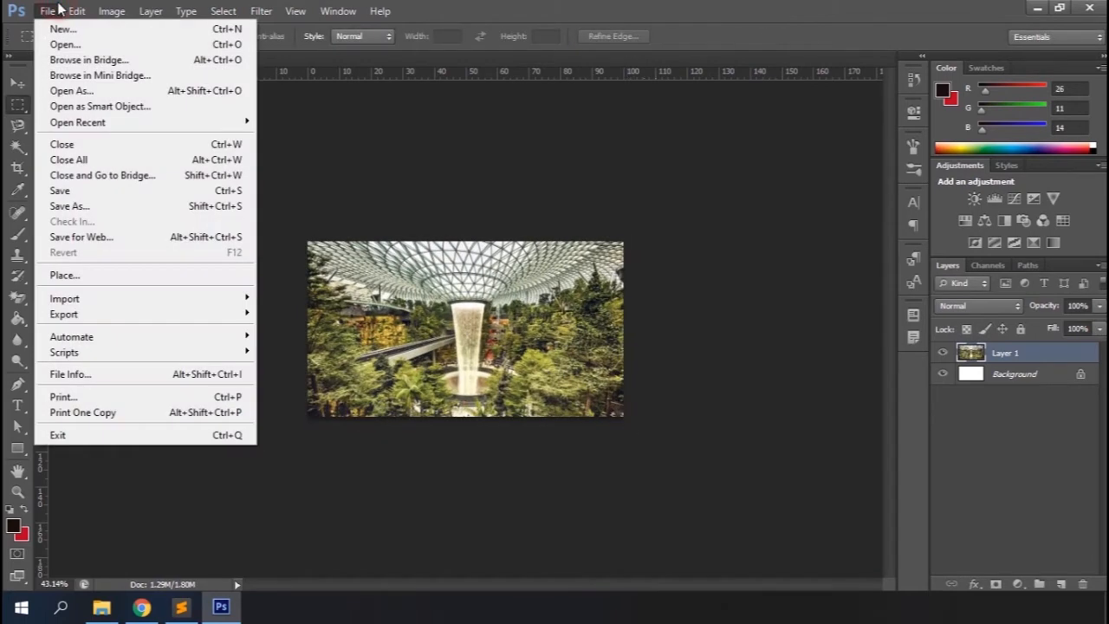
click(91, 235)
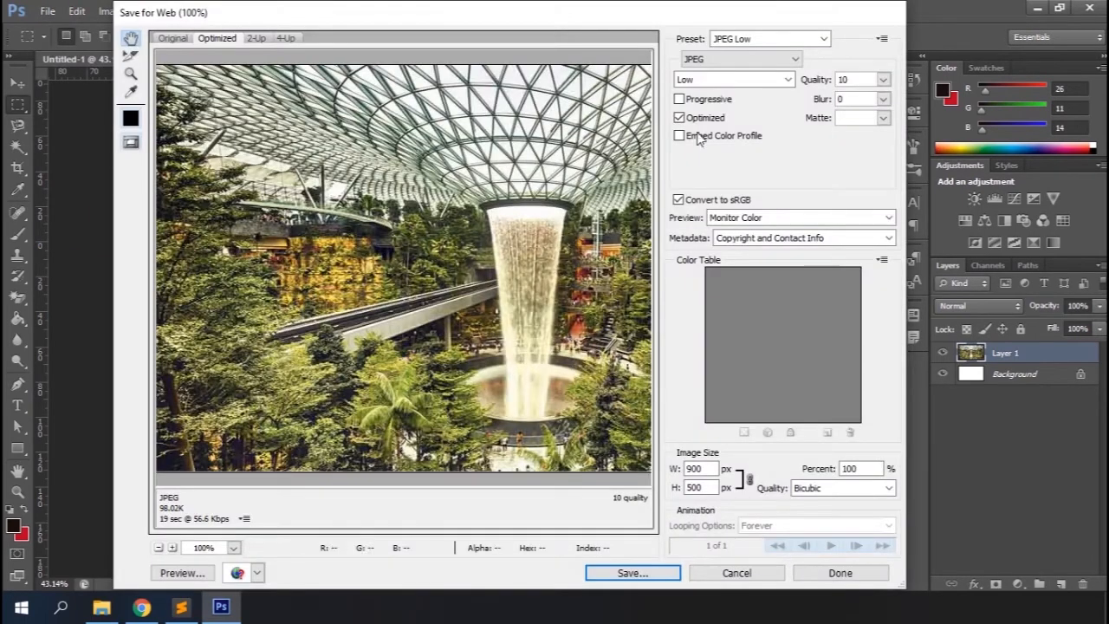
click(768, 79)
click(711, 120)
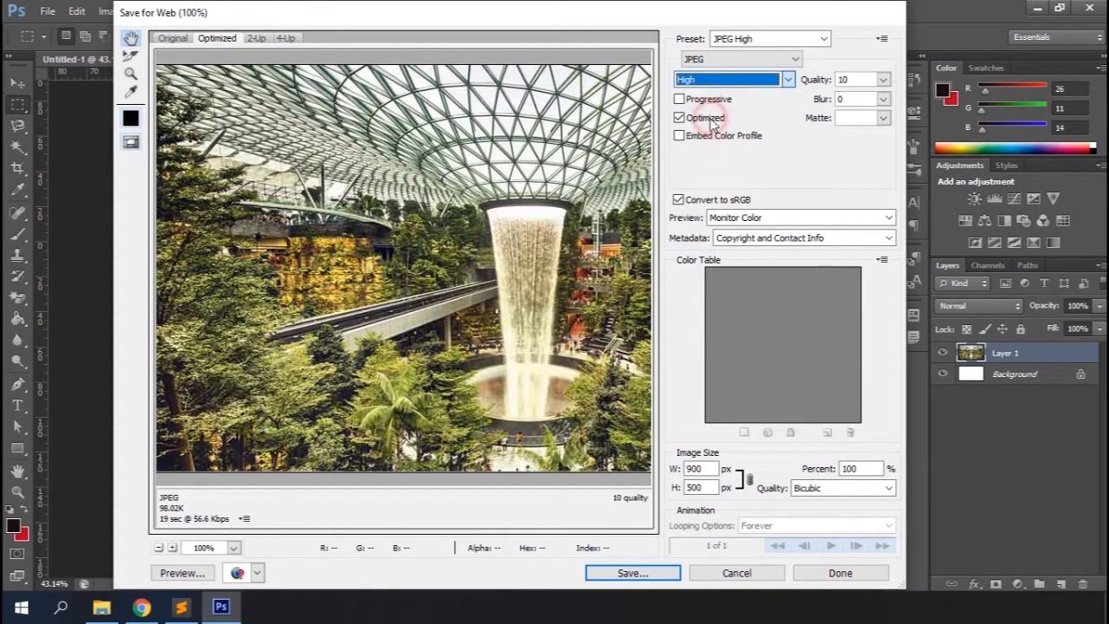
click(772, 79)
click(738, 90)
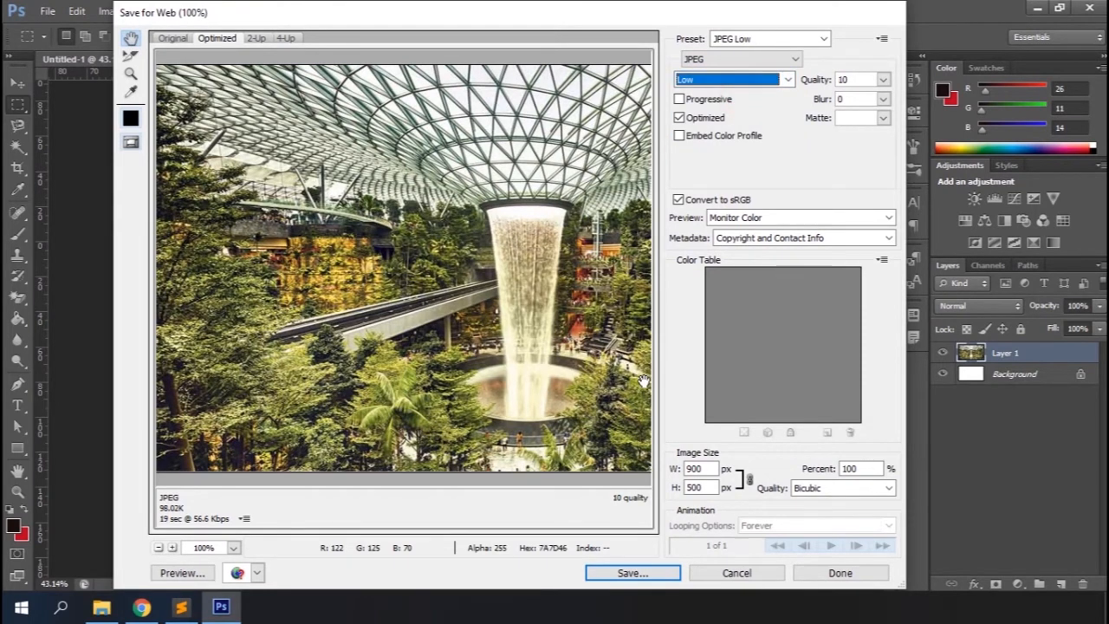
click(755, 83)
click(723, 144)
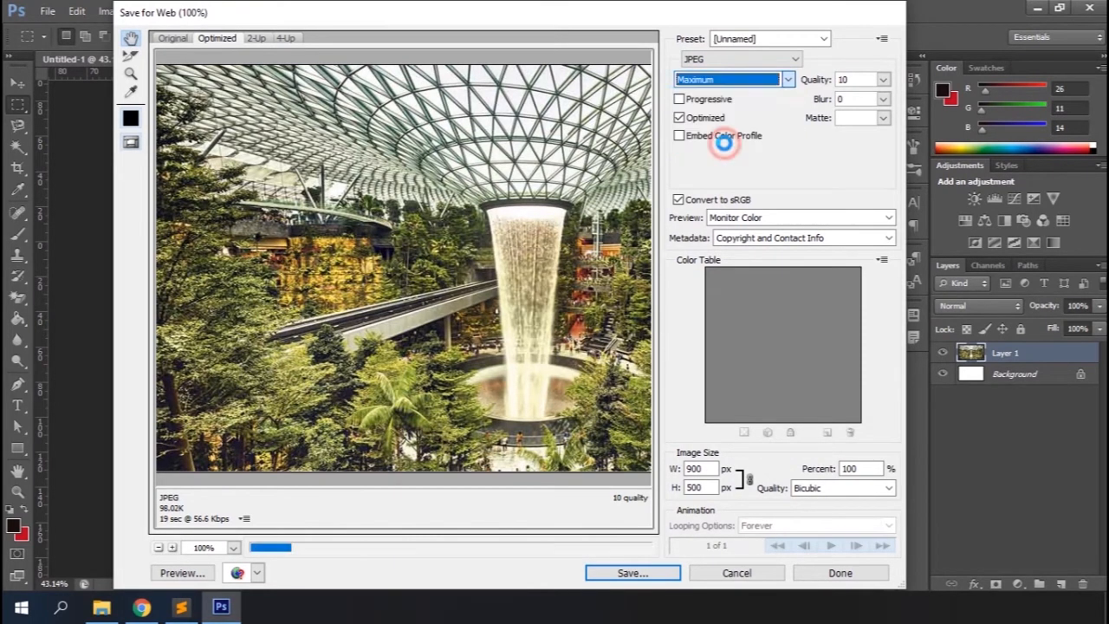
click(765, 80)
click(738, 90)
Save the optimized JPEG to the Desktop as changi-airport
click(627, 572)
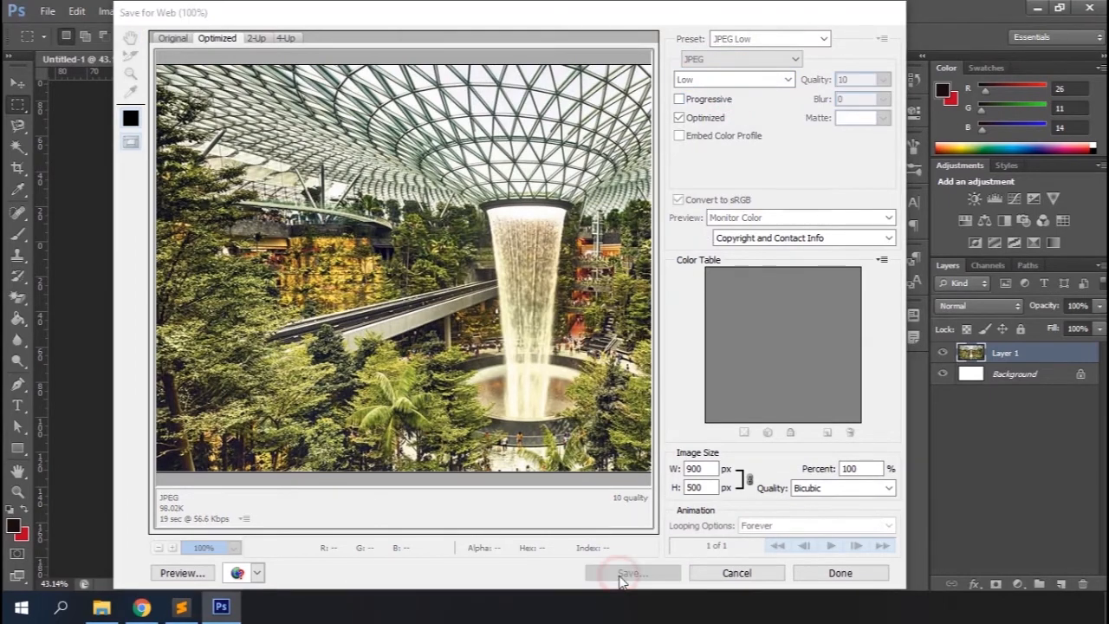
text(changi-airpo)
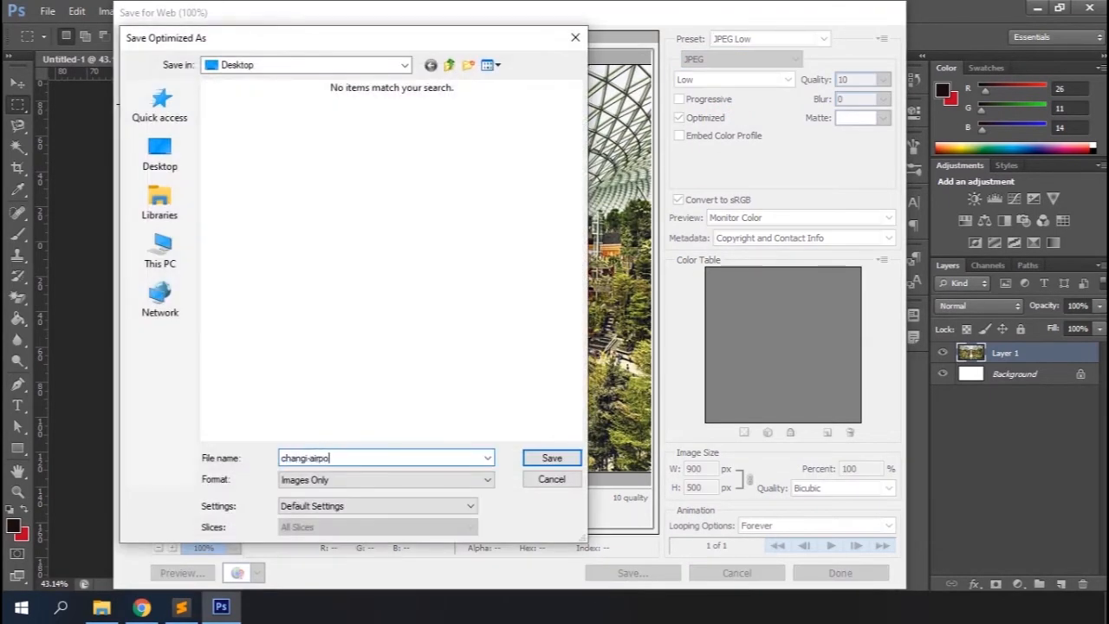
text(rt)
key(Return)
Back in the post editor, upload changi-airport.jpg from the Desktop through the featured image dialog
click(141, 607)
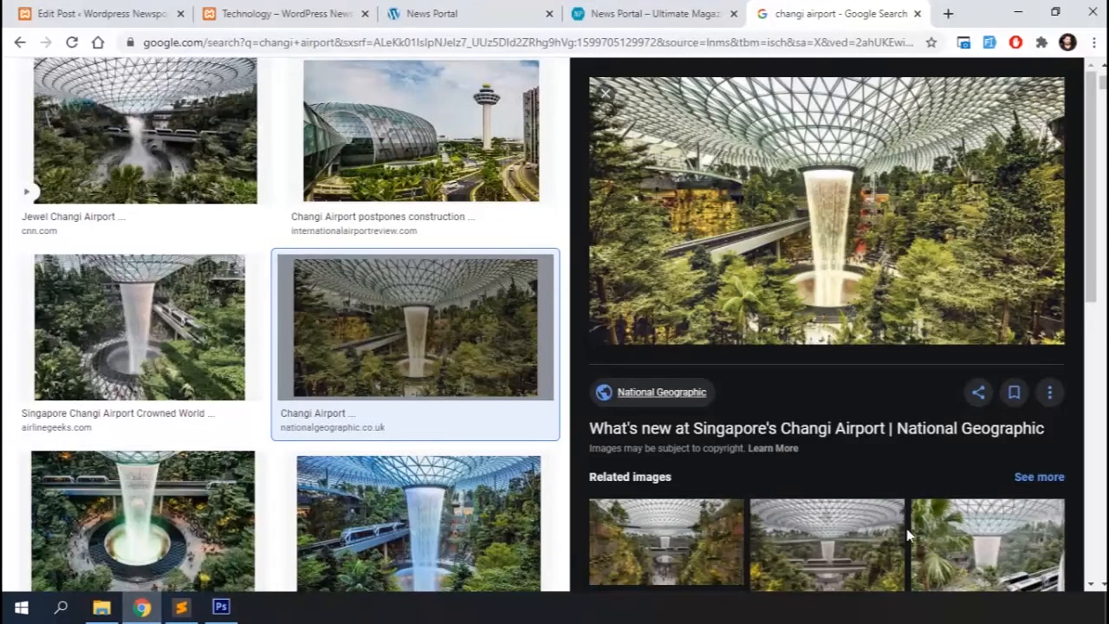
click(160, 7)
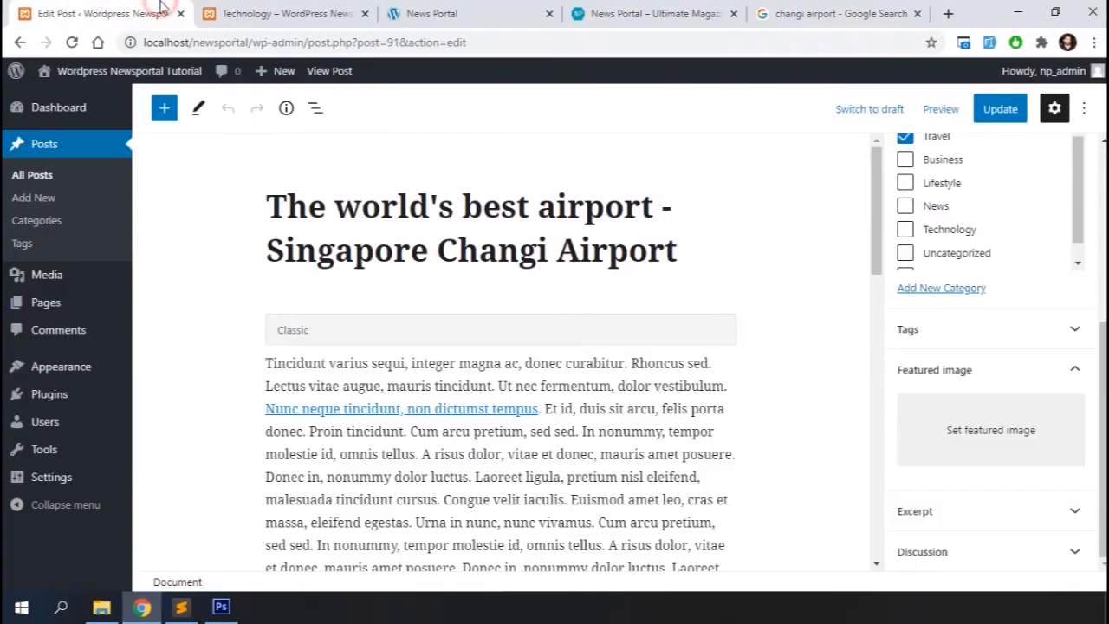
click(989, 434)
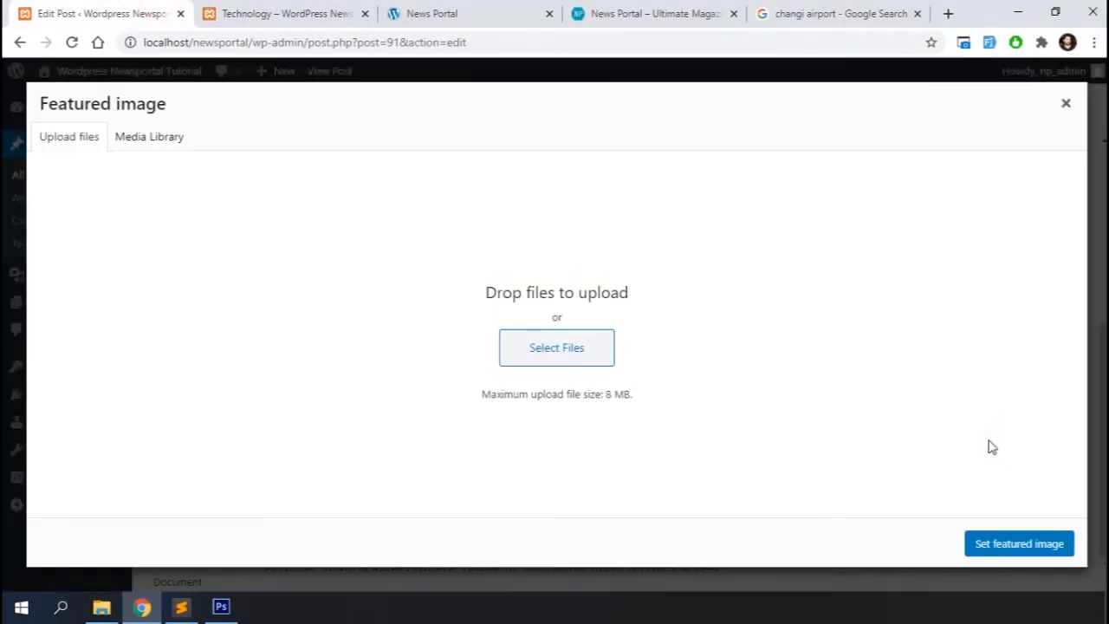
click(566, 349)
click(190, 117)
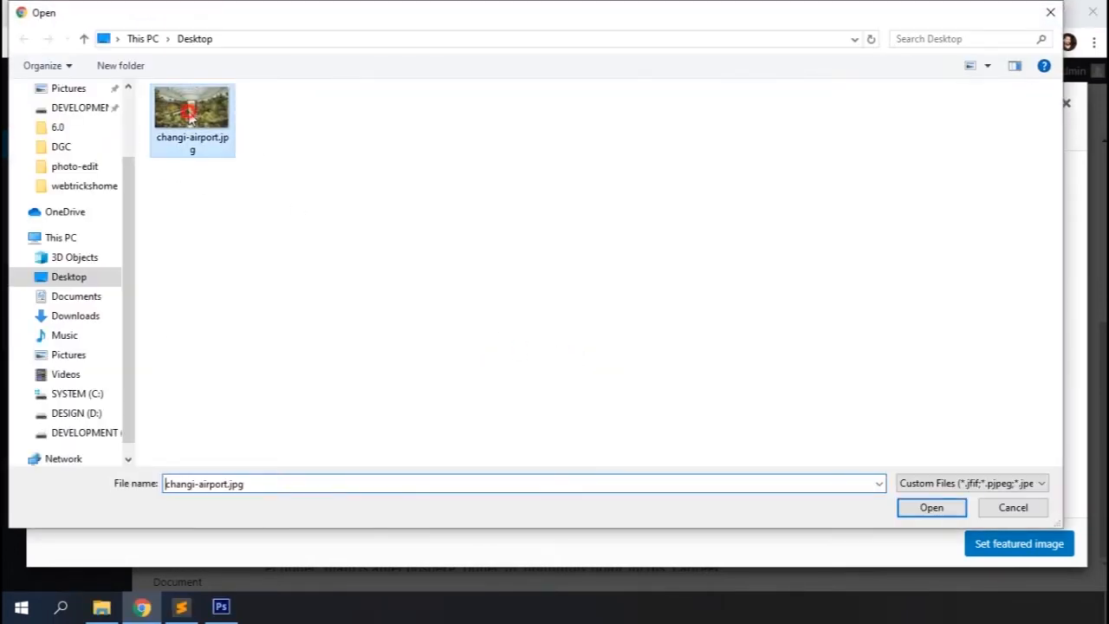
double_click(189, 115)
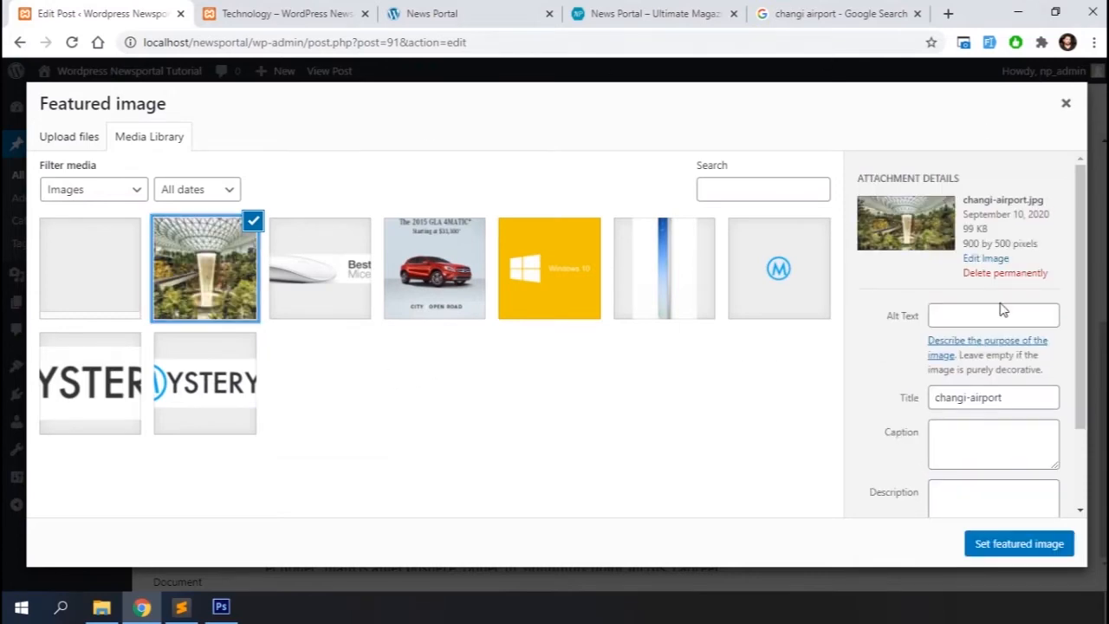
Enter the alt text "changi airport singapore", set the image as featured image, and update the post
click(996, 315)
text(changi airport singapore)
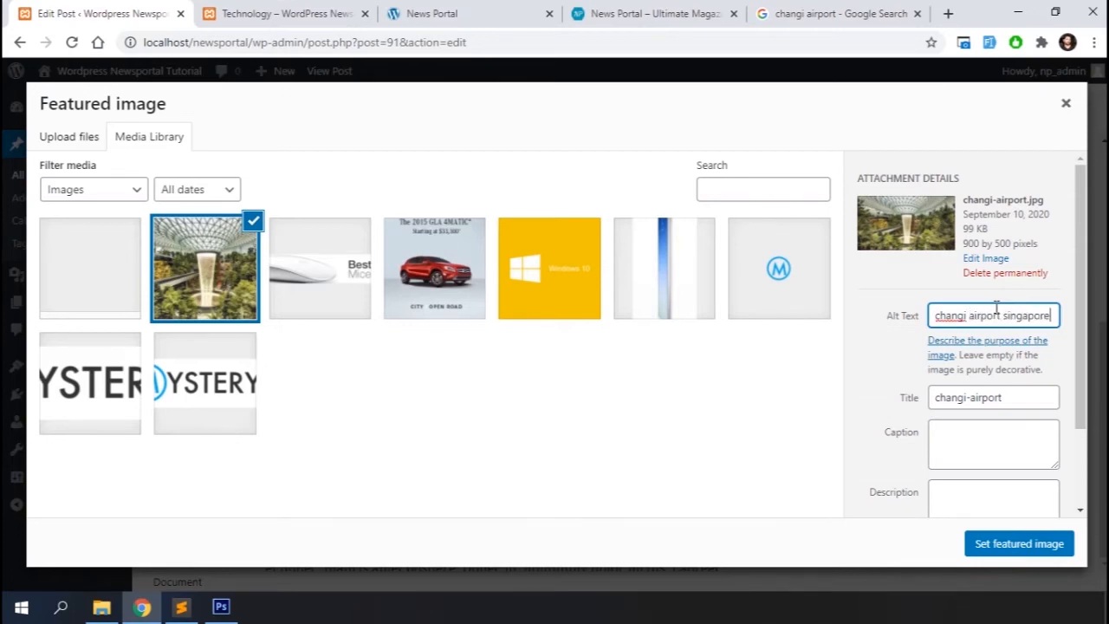
click(1002, 544)
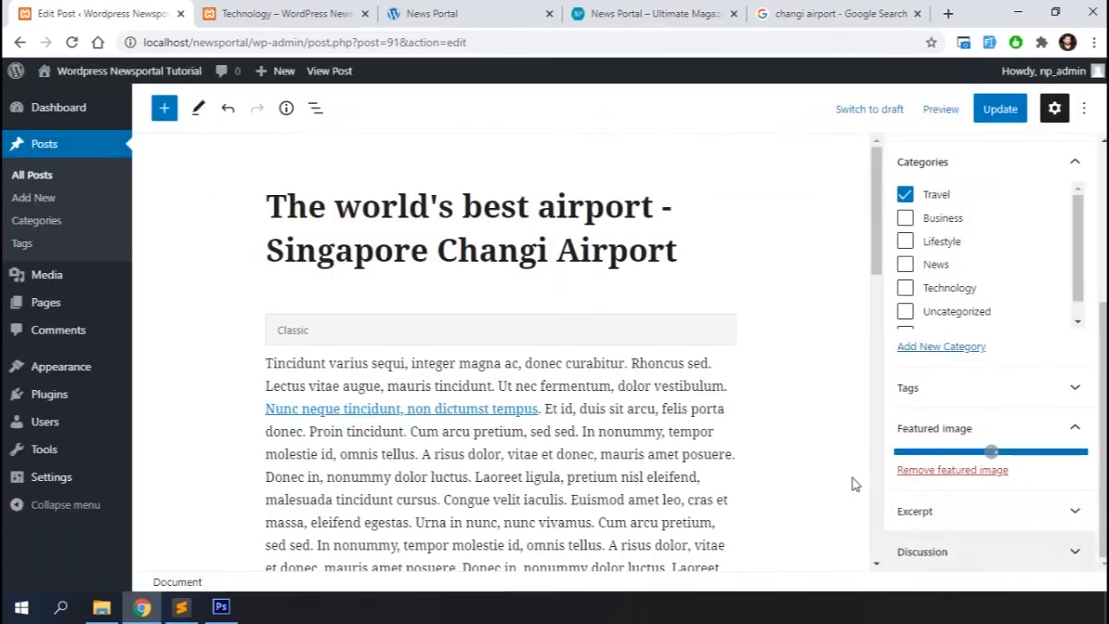
click(1001, 111)
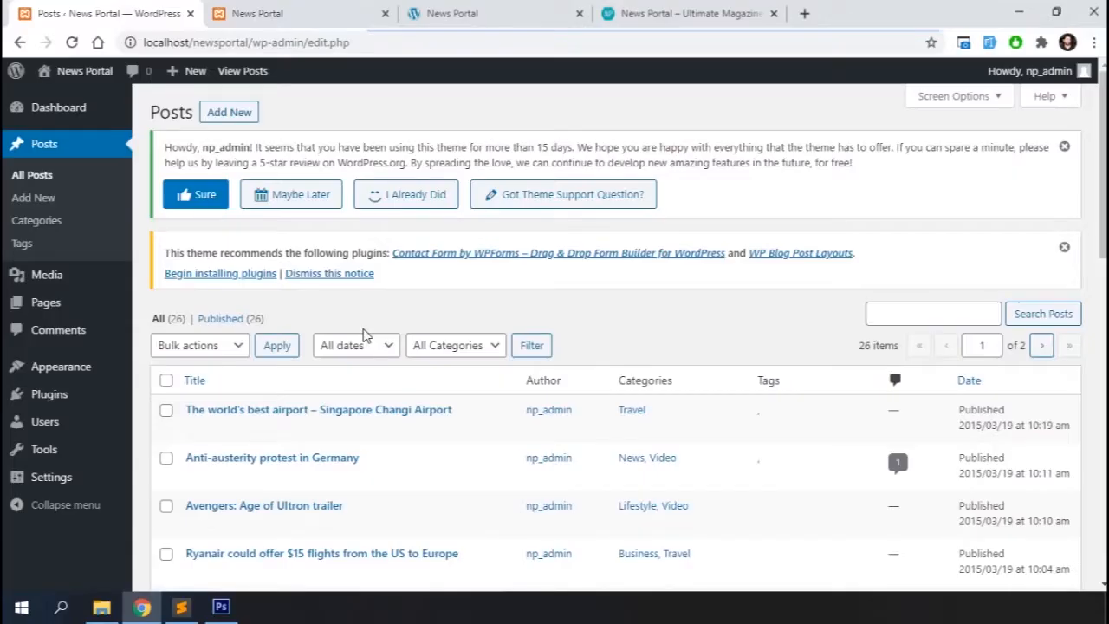
Review the posts list and reload the site's front page
scroll(364, 336, down, 2)
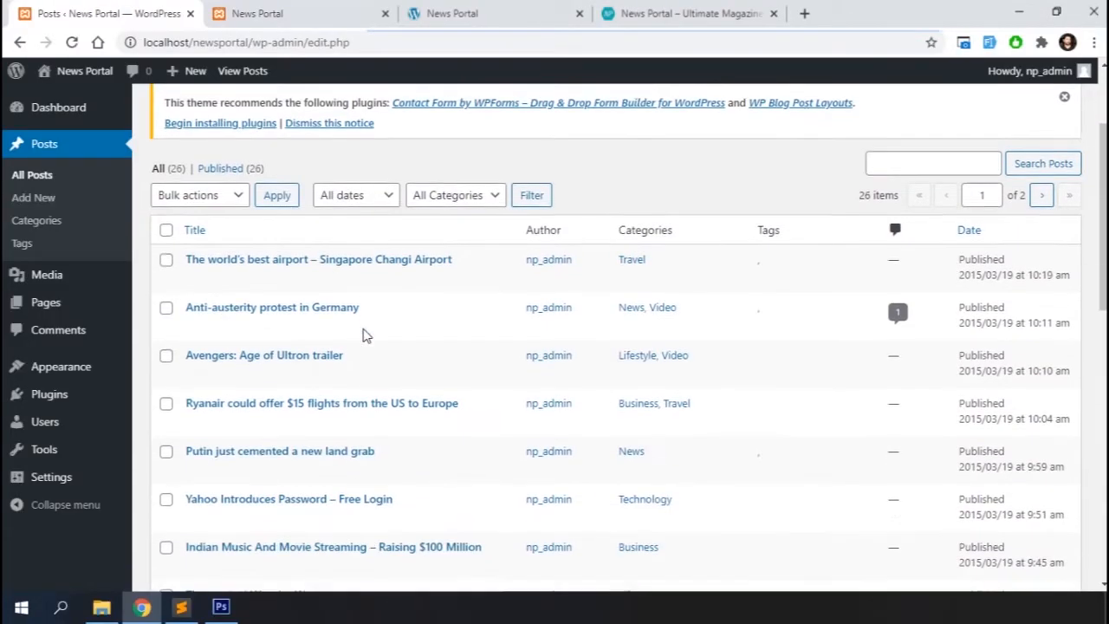
scroll(364, 335, down, 9)
scroll(364, 336, up, 2)
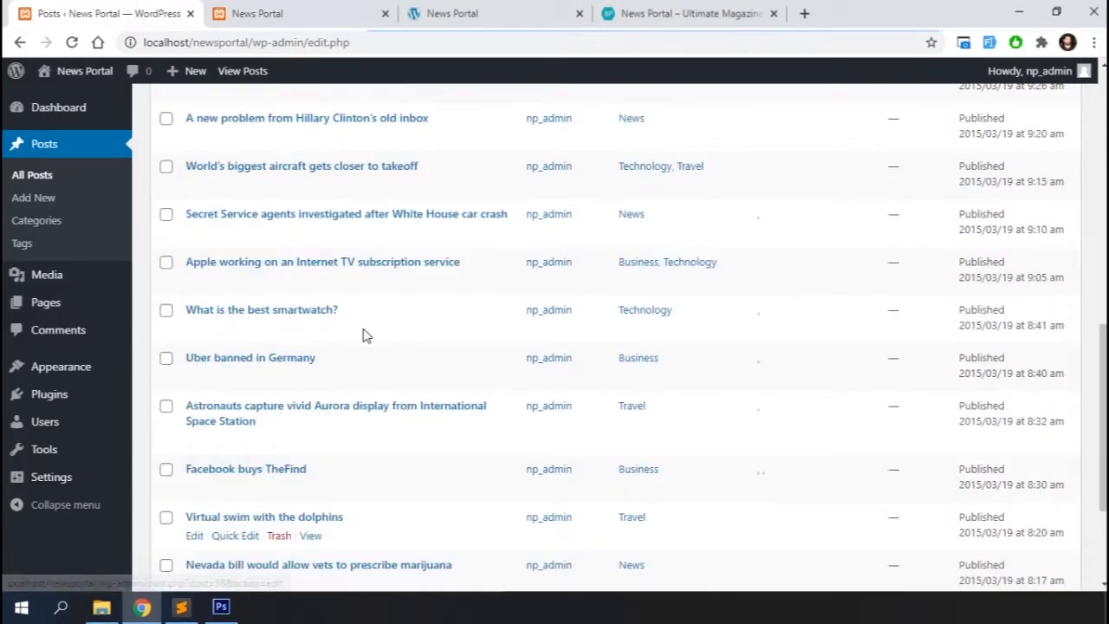
scroll(364, 335, up, 10)
click(286, 13)
key(F5)
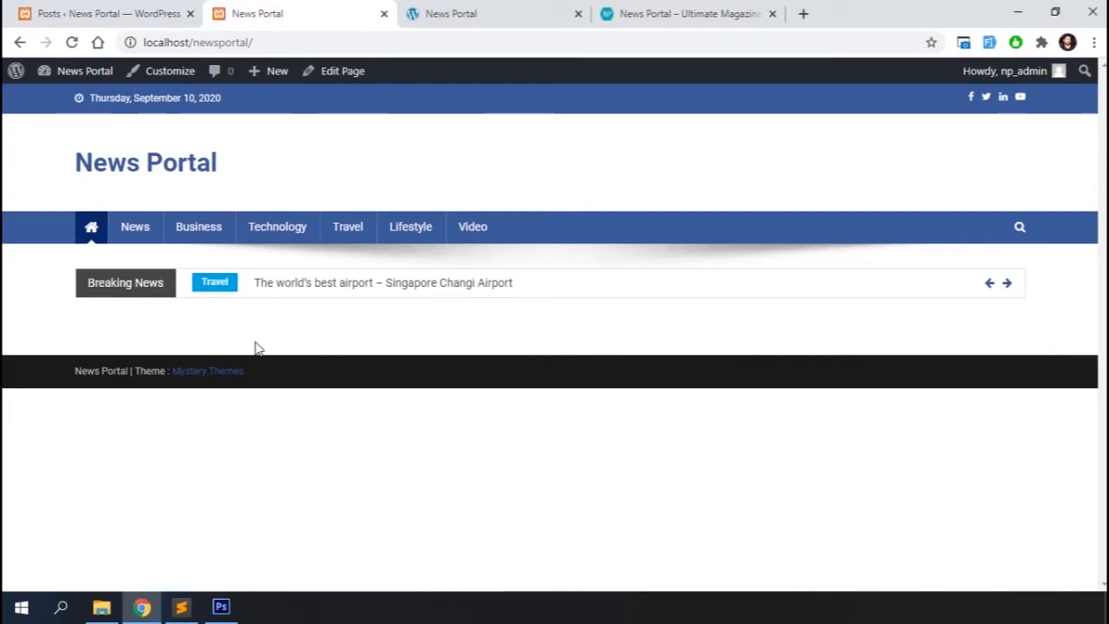
Browse the News category page on the front end of the site
click(139, 228)
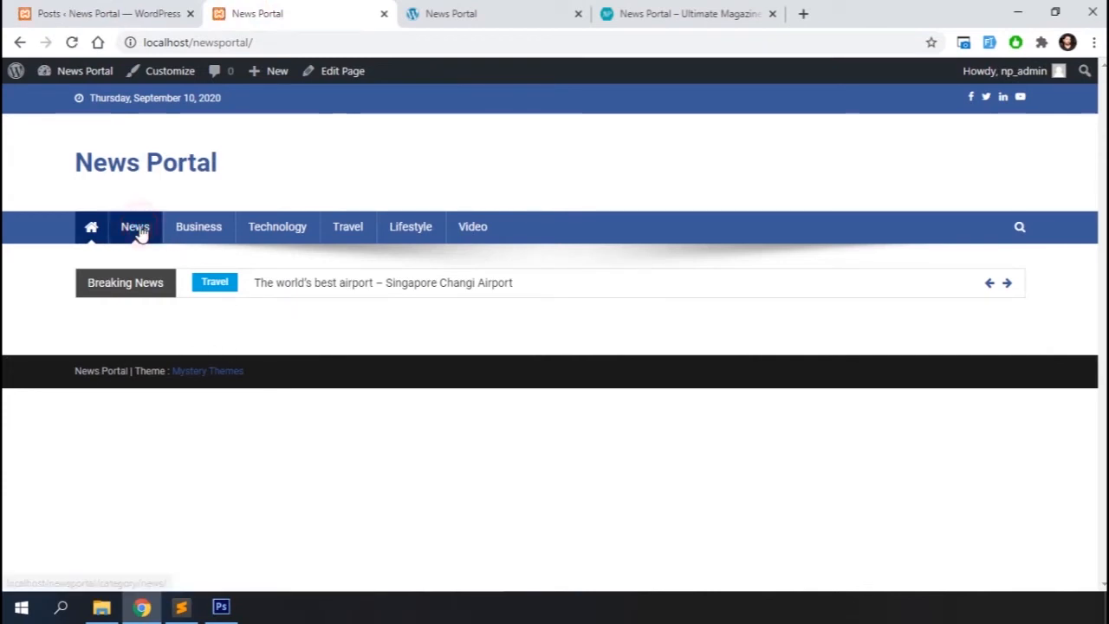
click(137, 230)
scroll(393, 277, down, 15)
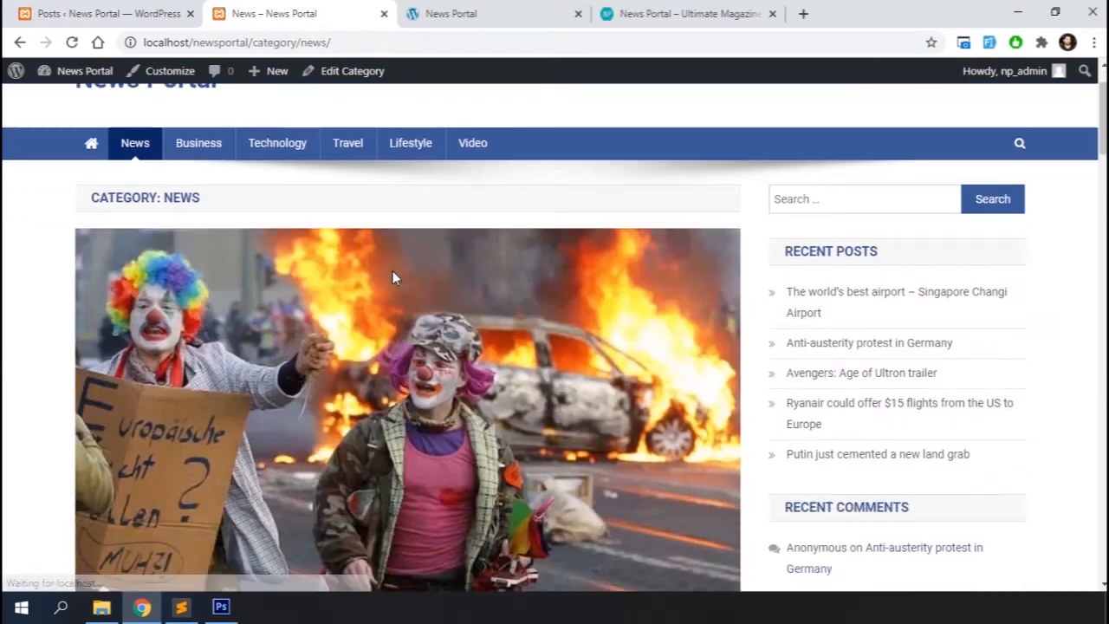
scroll(393, 277, down, 2)
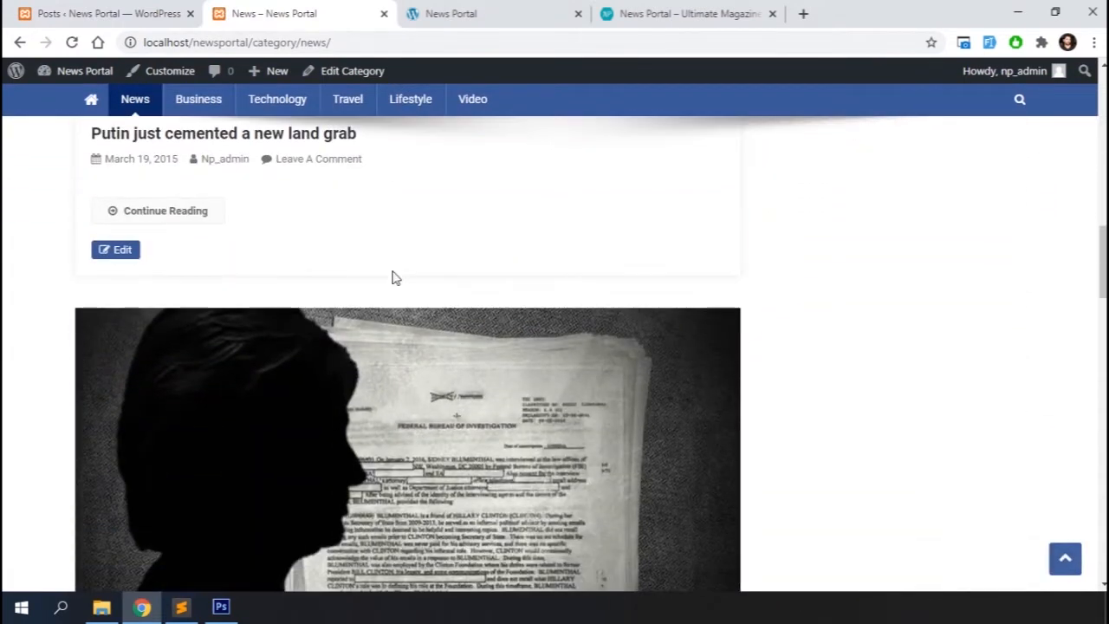
scroll(393, 278, down, 18)
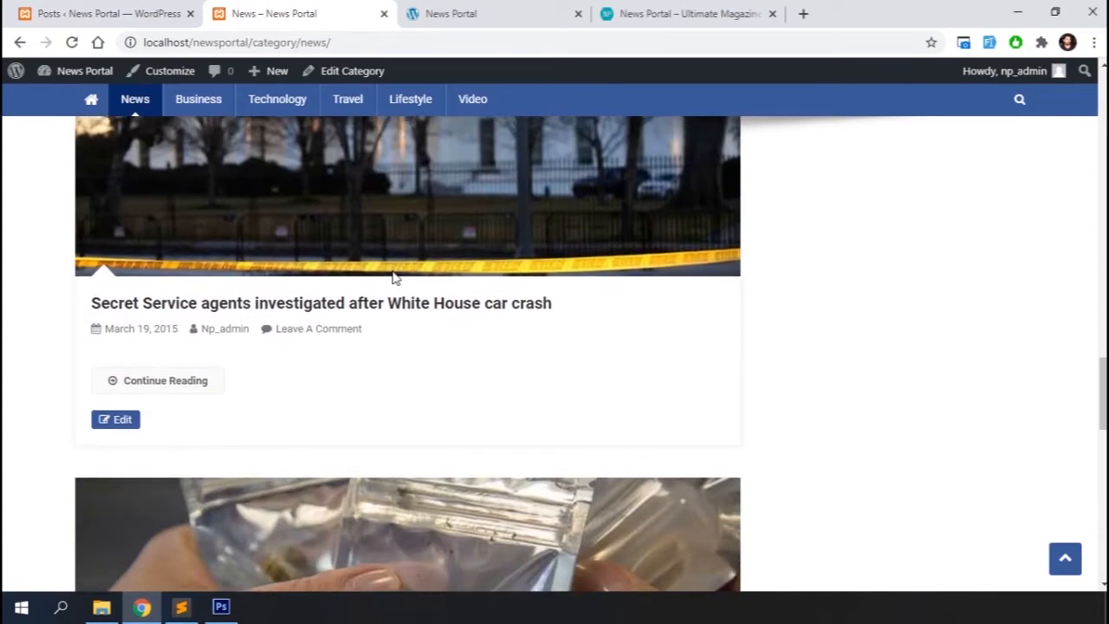
scroll(393, 278, down, 2)
scroll(393, 278, up, 16)
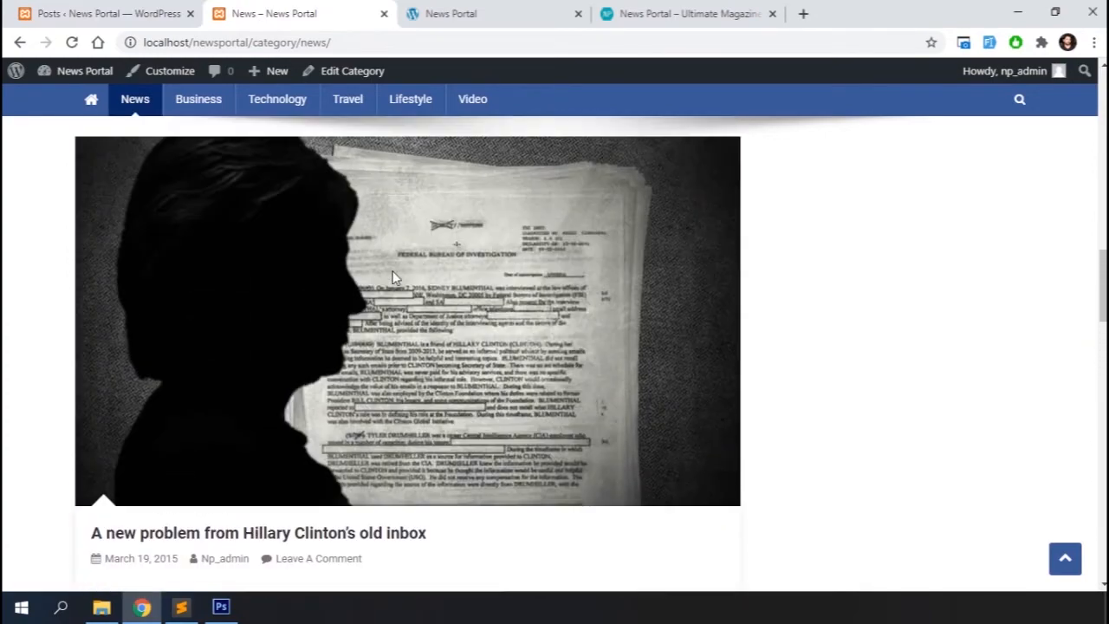
scroll(393, 278, up, 4)
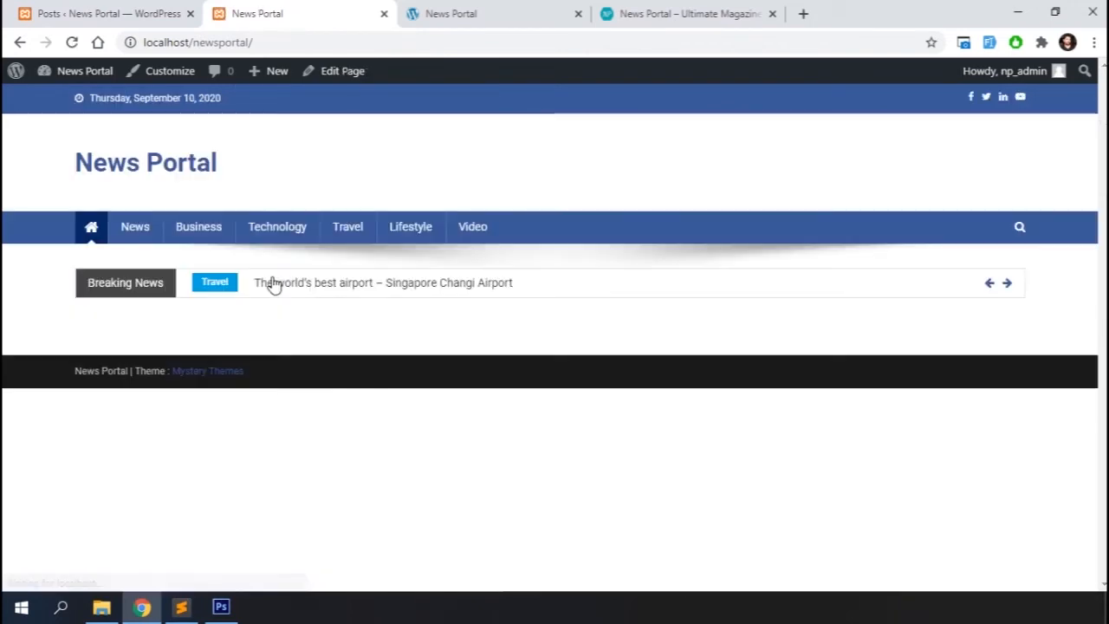
Open the Customizer's Header Ads widget area and add an NP: Banner Ads widget
click(173, 74)
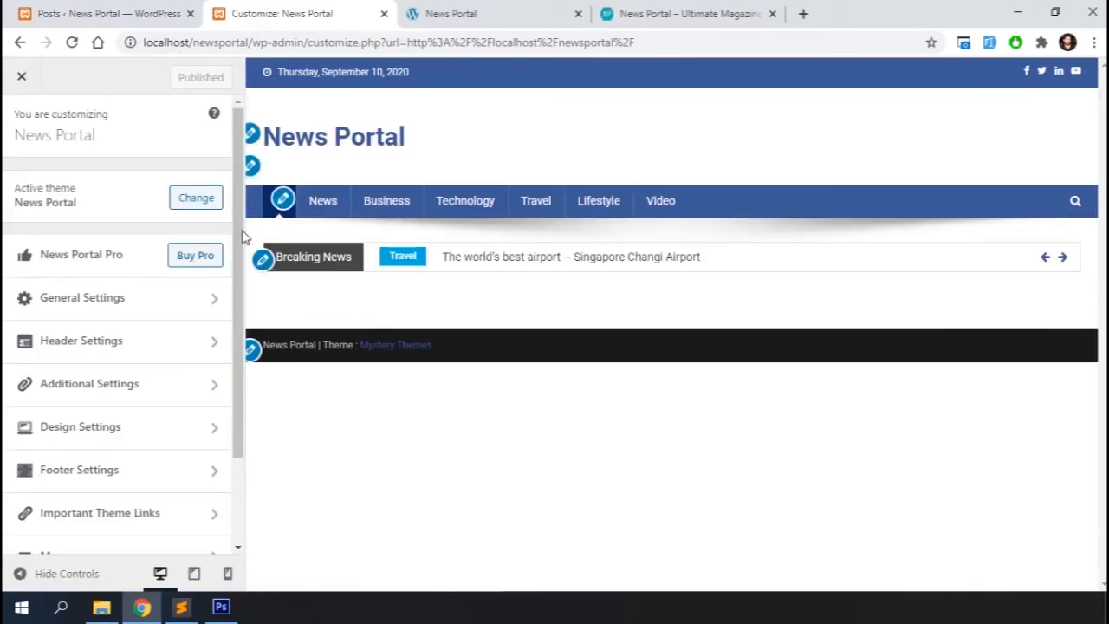
scroll(99, 483, down, 2)
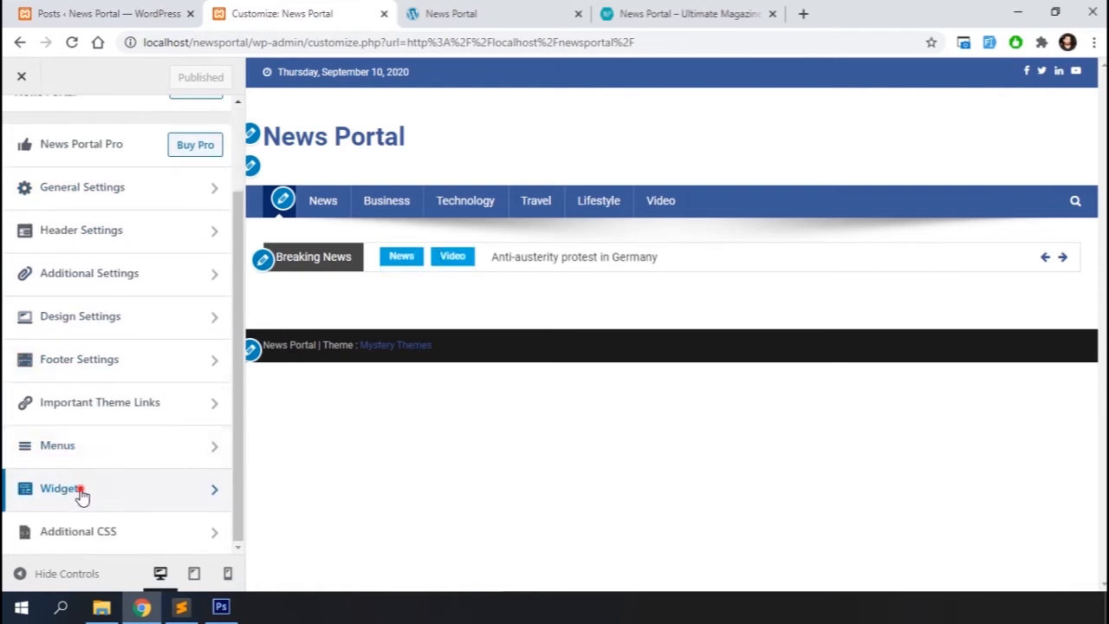
click(82, 491)
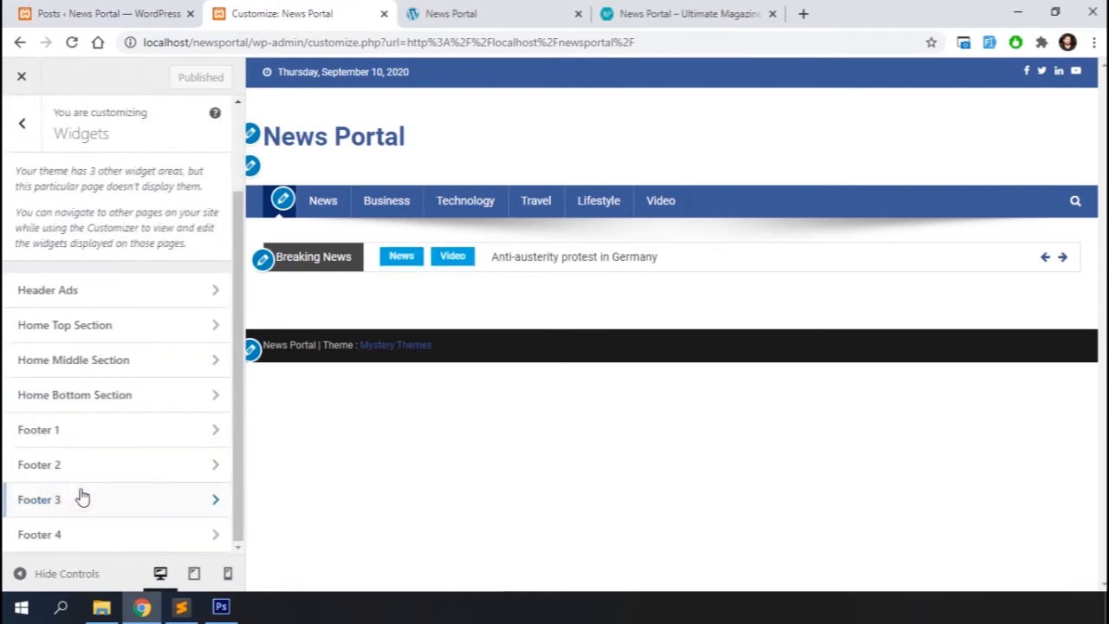
click(96, 298)
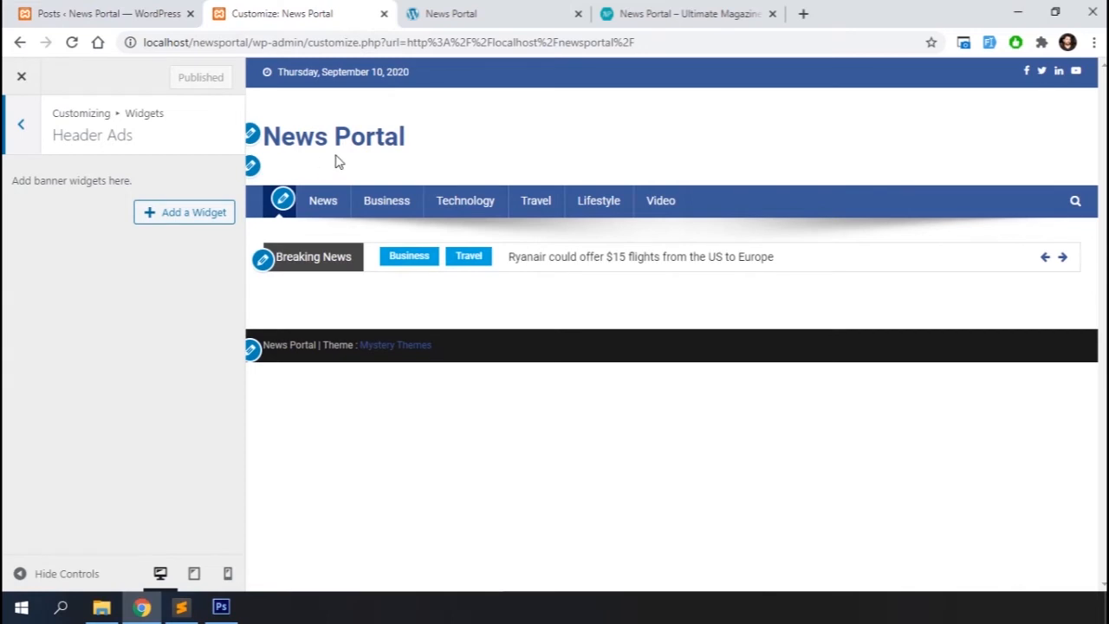
click(167, 215)
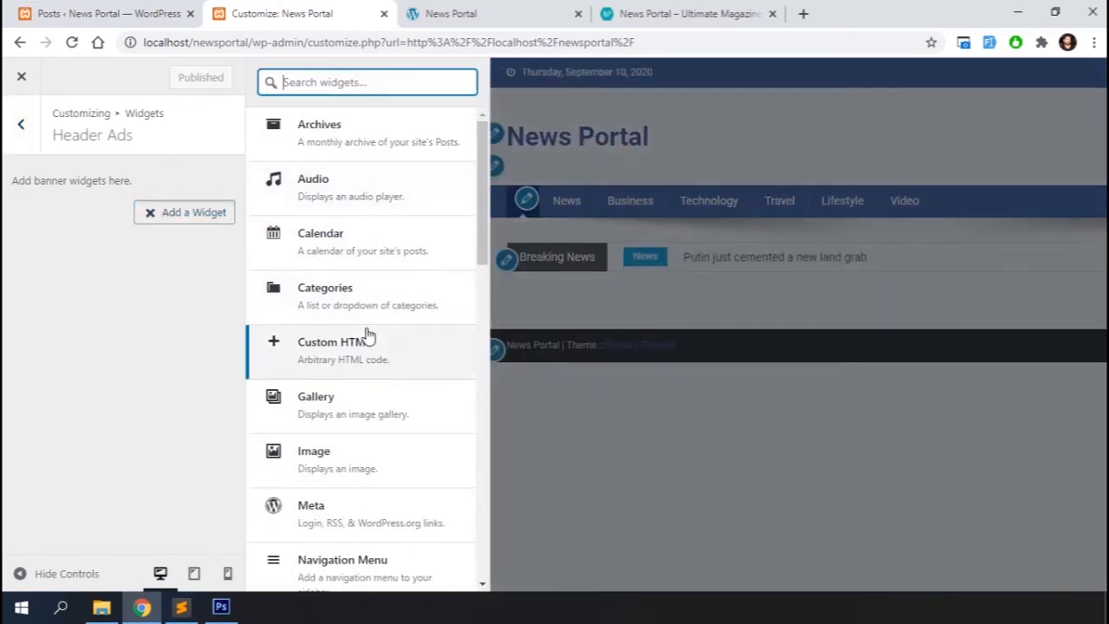
scroll(367, 334, down, 4)
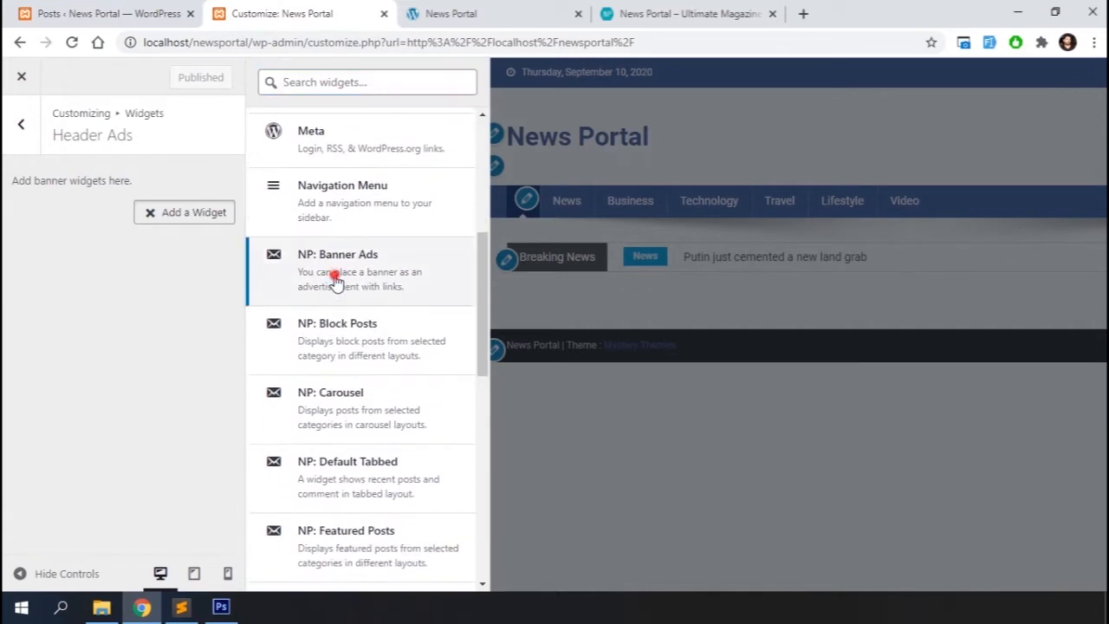
click(337, 284)
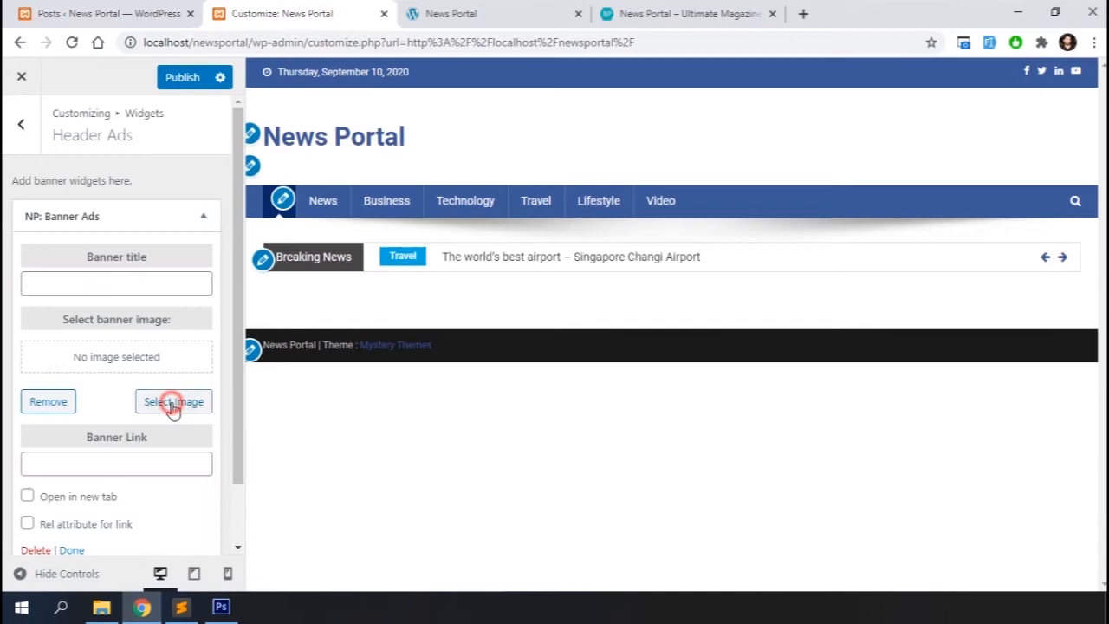
Choose the 728x90 Best-Selling Mice image from the media library as the banner image and close the widget
click(172, 403)
scroll(351, 386, down, 5)
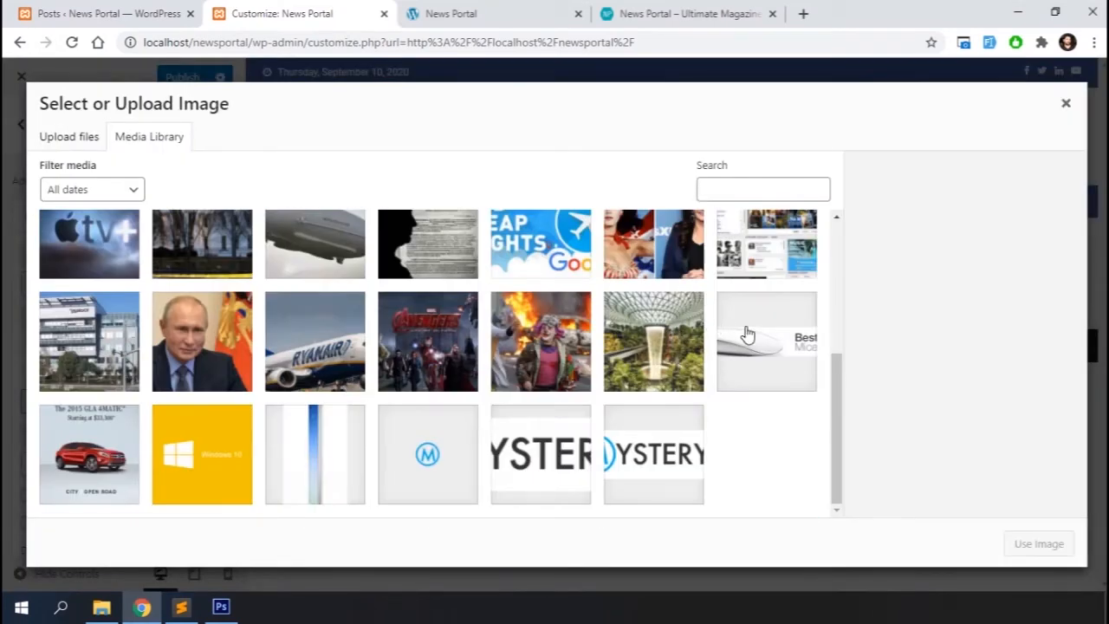
click(746, 335)
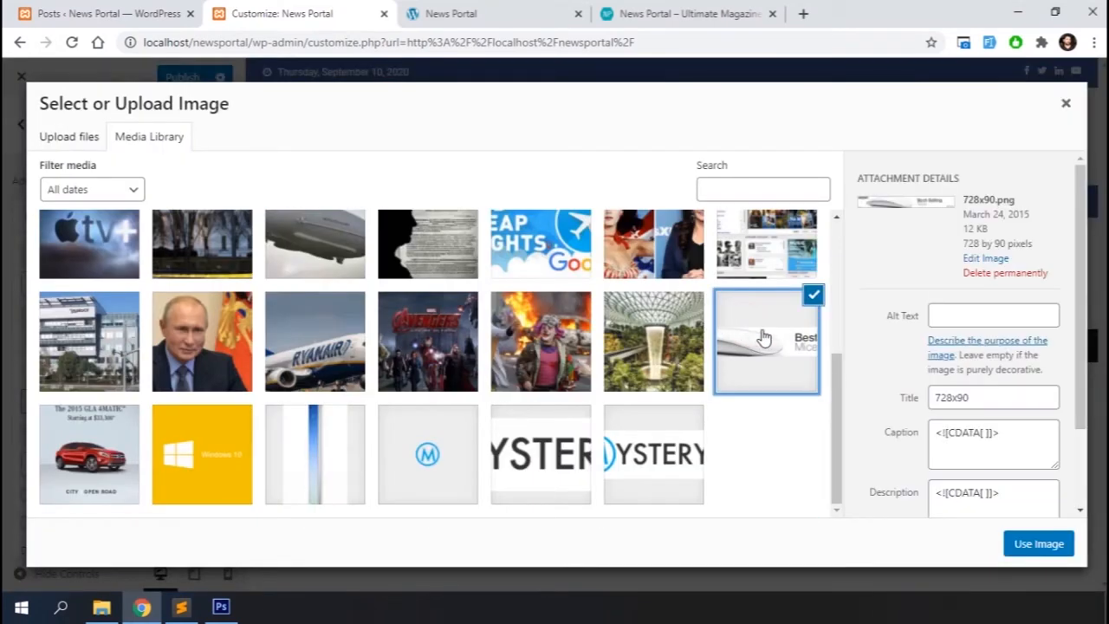
click(1041, 546)
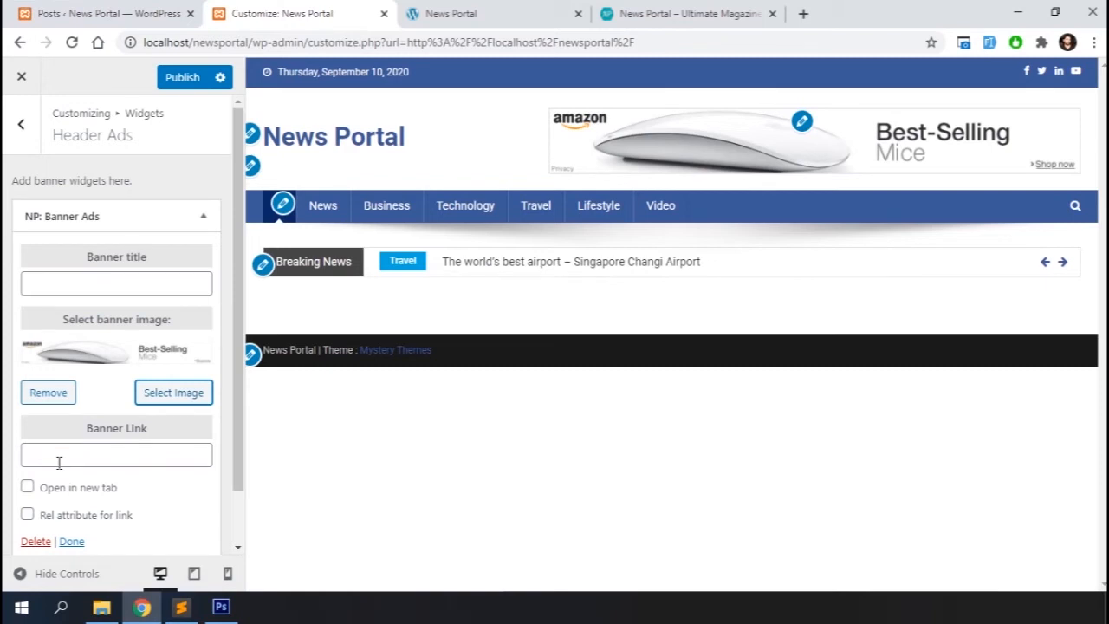
click(72, 540)
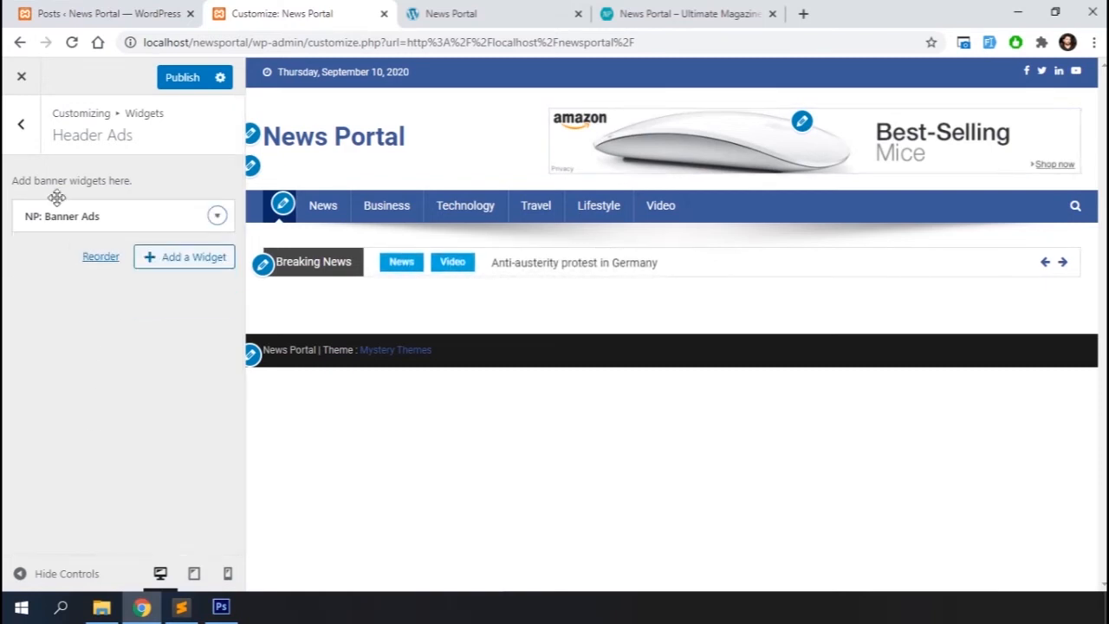
Open the Home Top Section widget list and consult the theme documentation for its recommended widgets
click(23, 126)
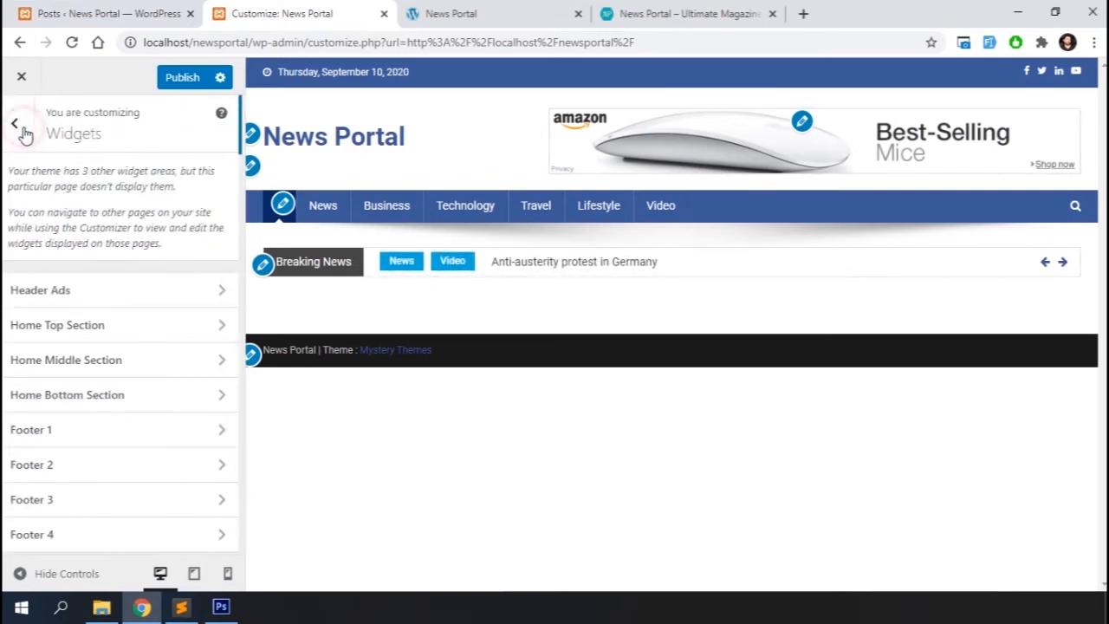
click(128, 337)
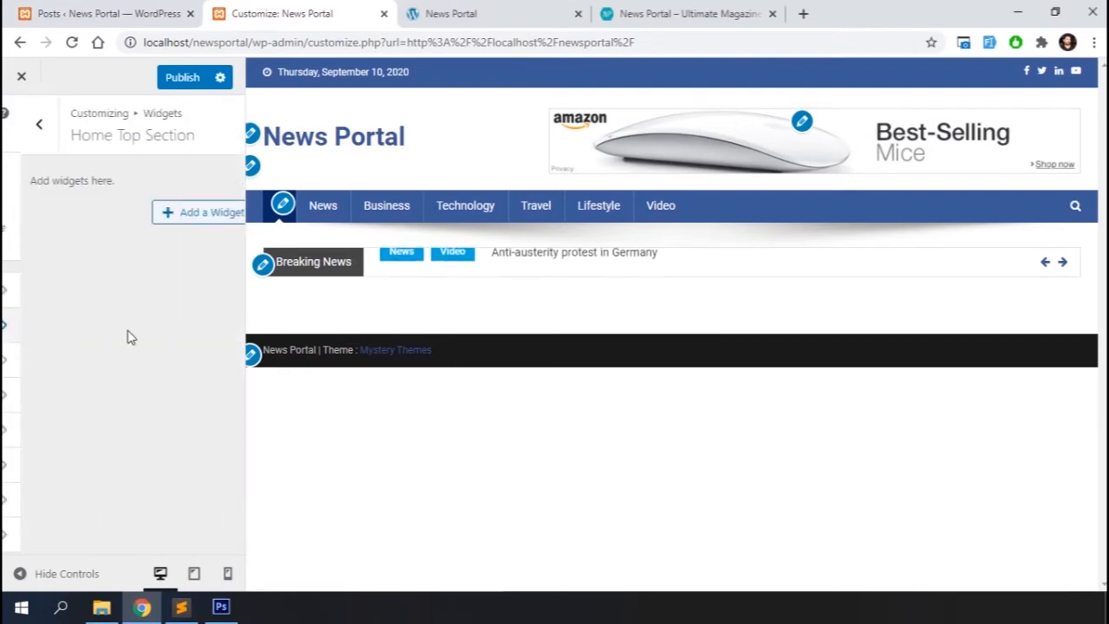
click(176, 215)
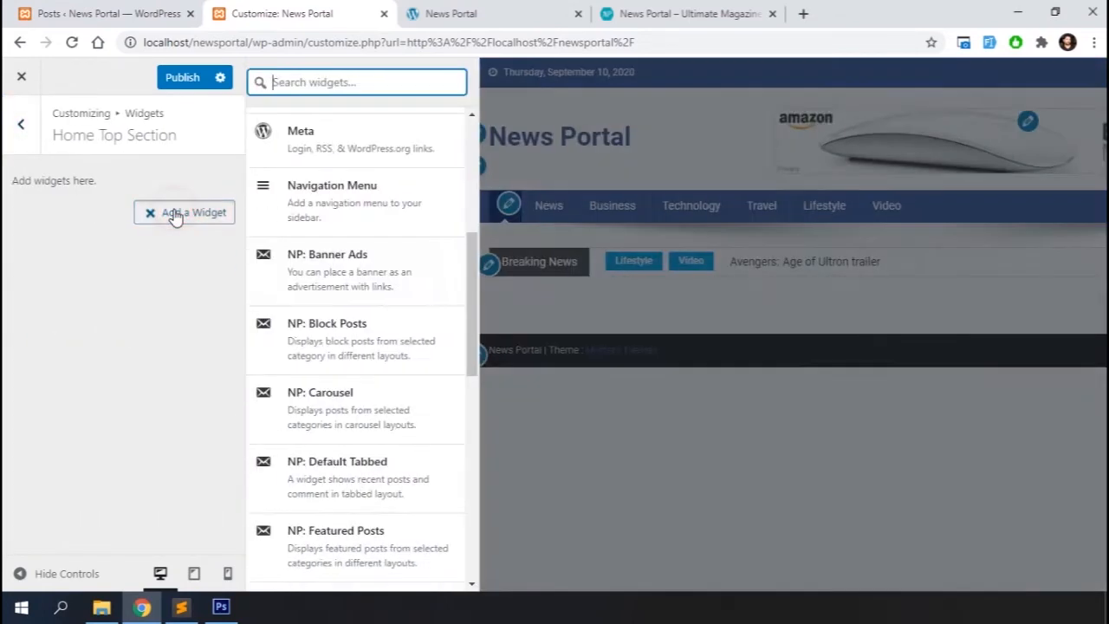
key(ctrl+Tab)
scroll(482, 353, down, 1)
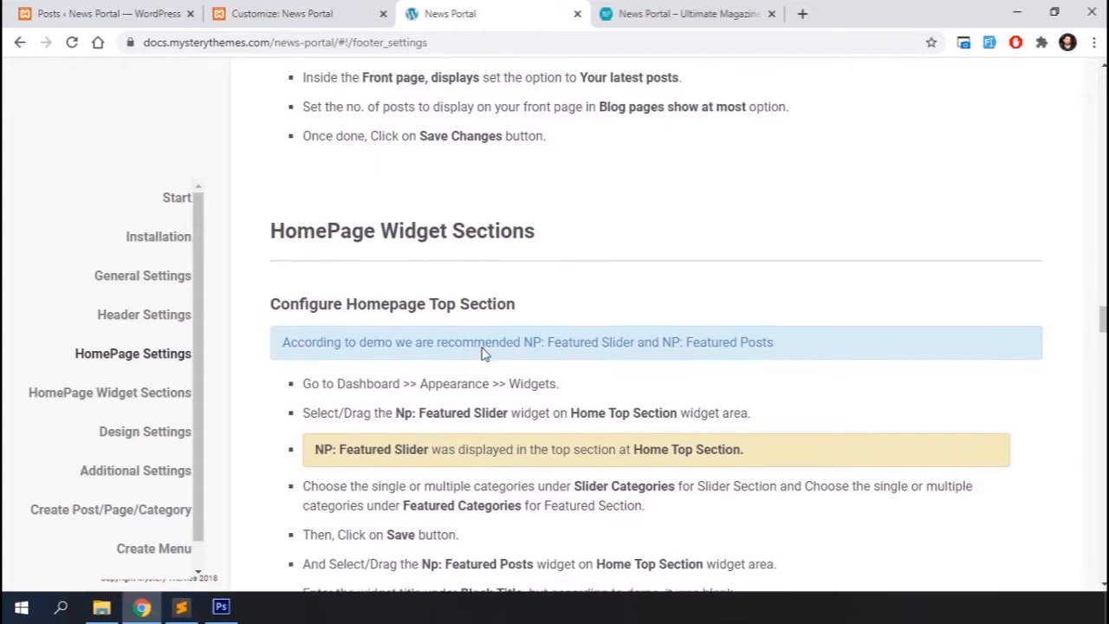
scroll(481, 354, down, 2)
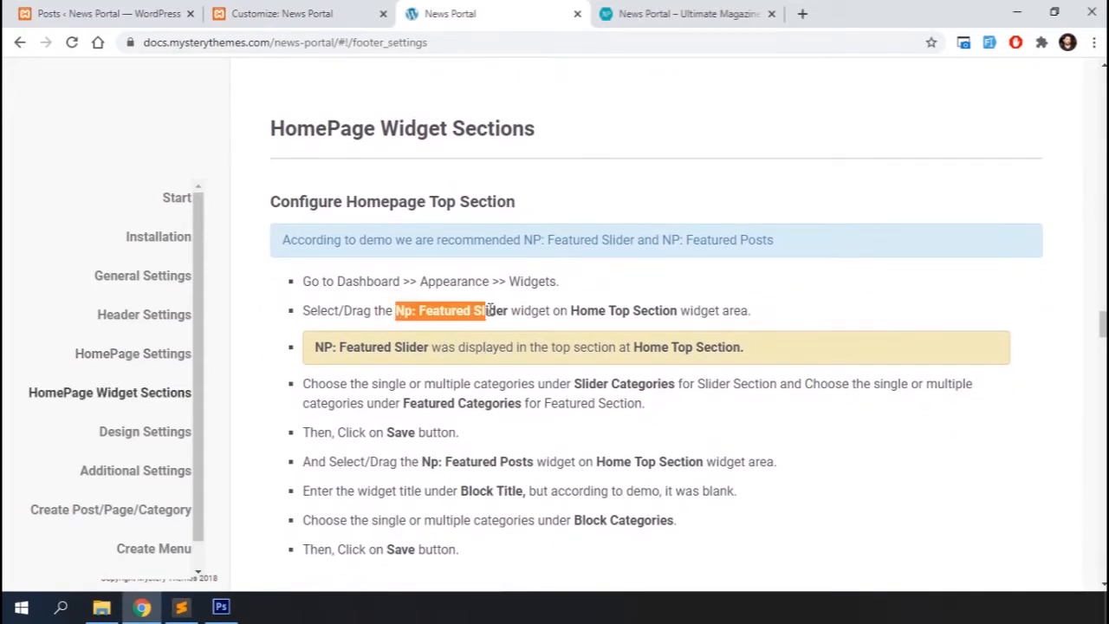
click(500, 310)
scroll(501, 313, down, 1)
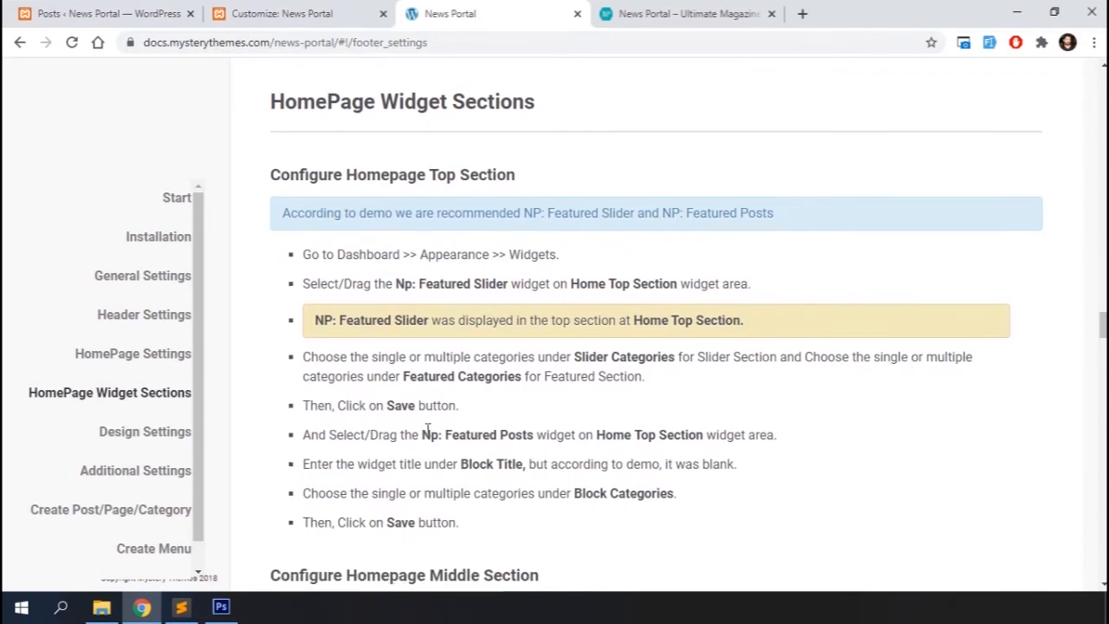
click(508, 427)
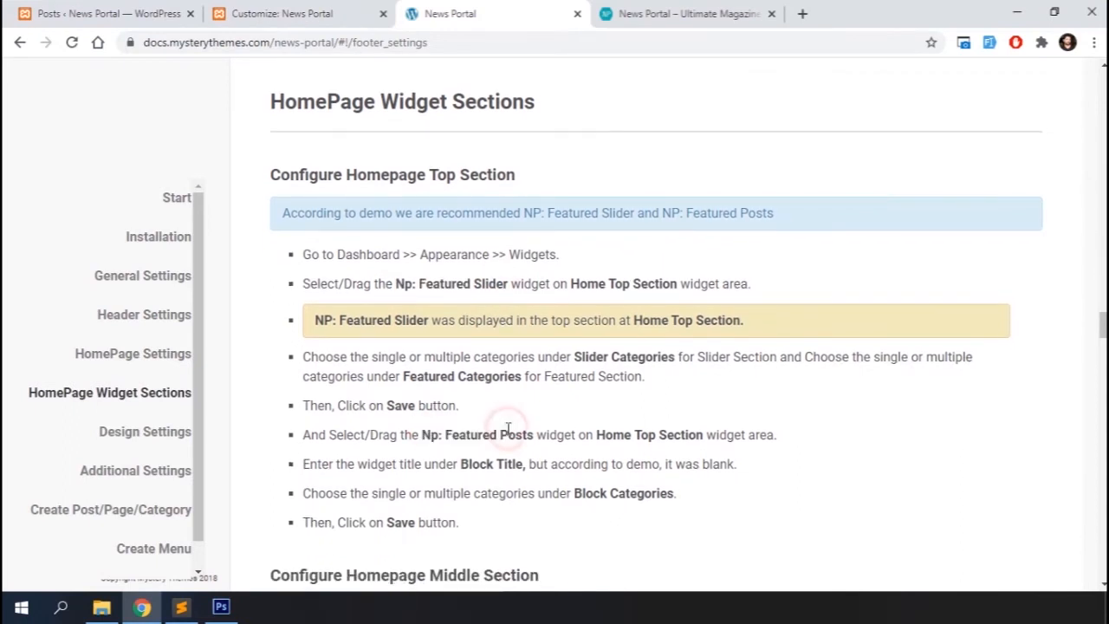
Add an NP: Featured Slider widget to the Home Top Section with News as the slider category
click(244, 21)
scroll(312, 330, down, 2)
scroll(325, 359, down, 2)
click(364, 430)
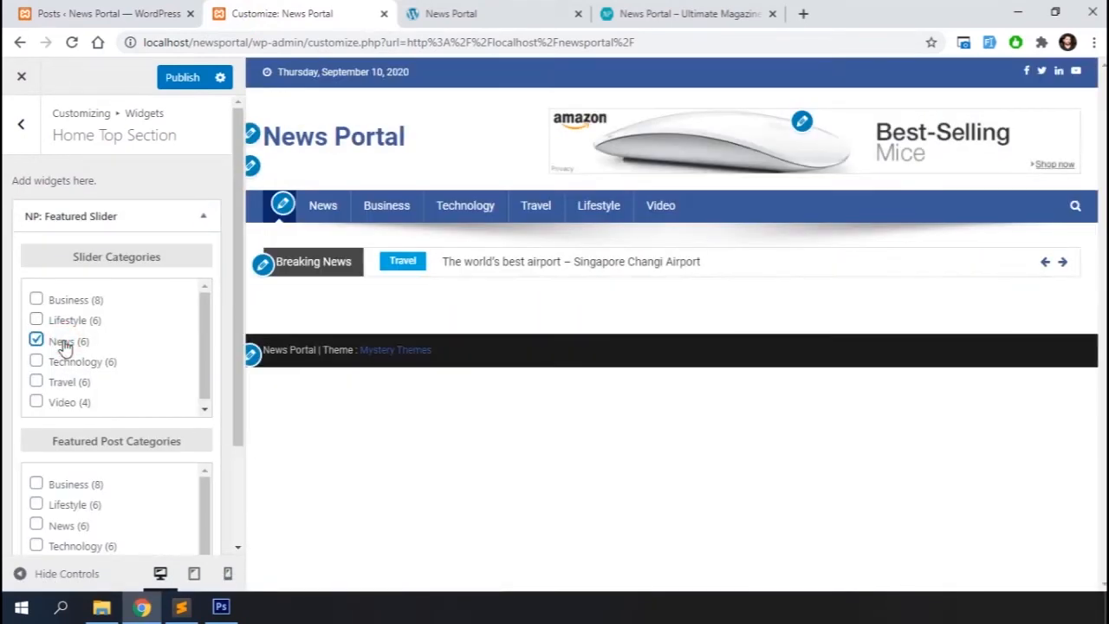
scroll(139, 451, down, 2)
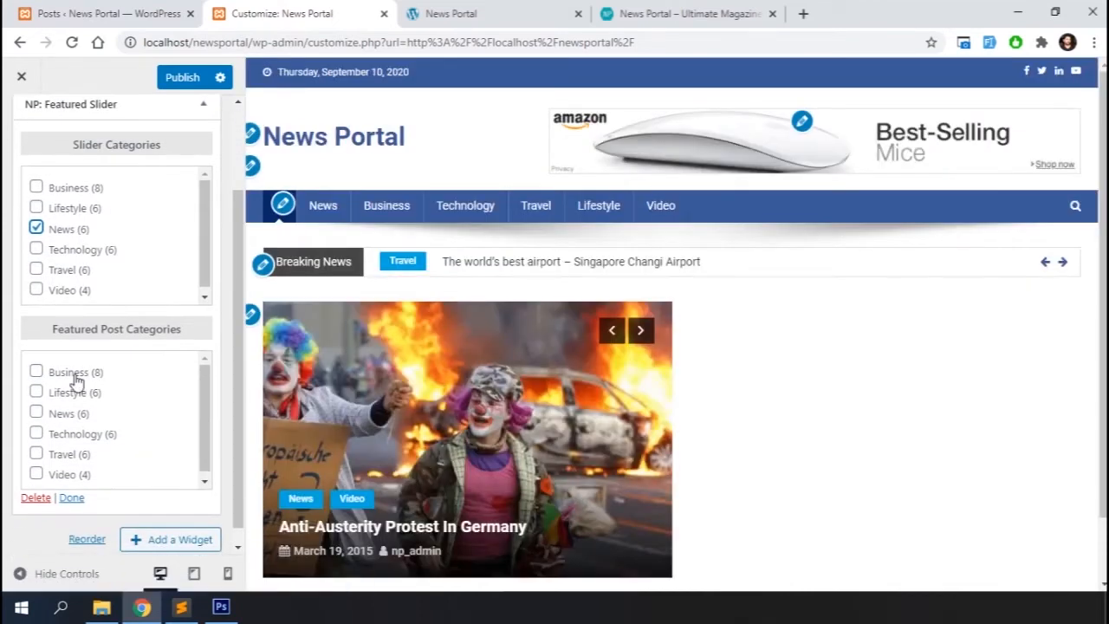
Select Business as the featured post category, step through the slider preview, and close the widget
click(76, 375)
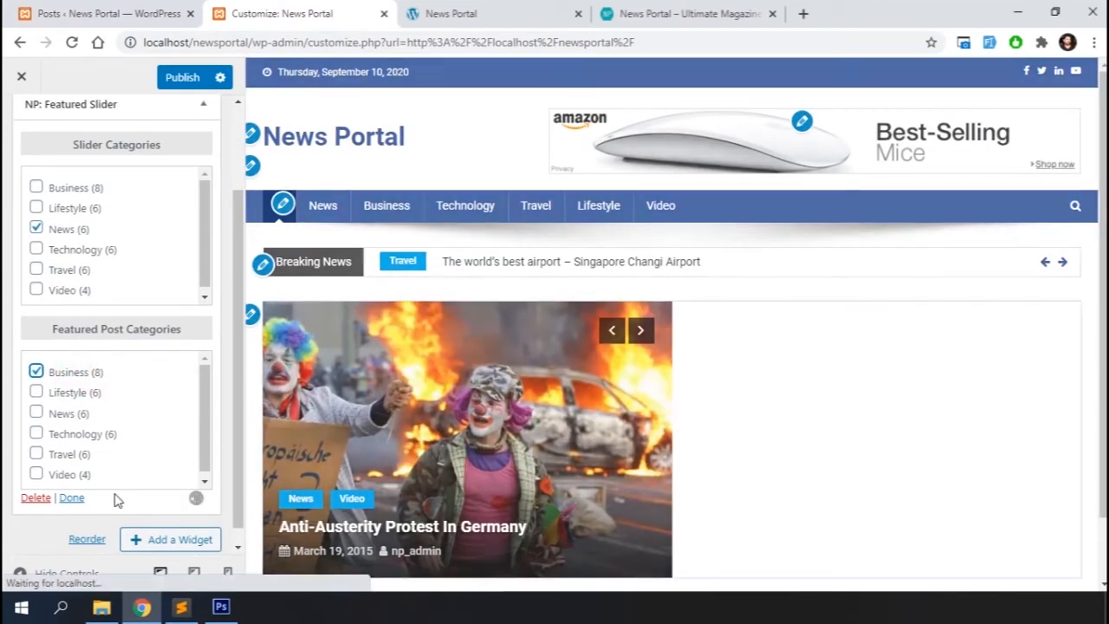
click(641, 340)
click(641, 340)
scroll(128, 298, down, 1)
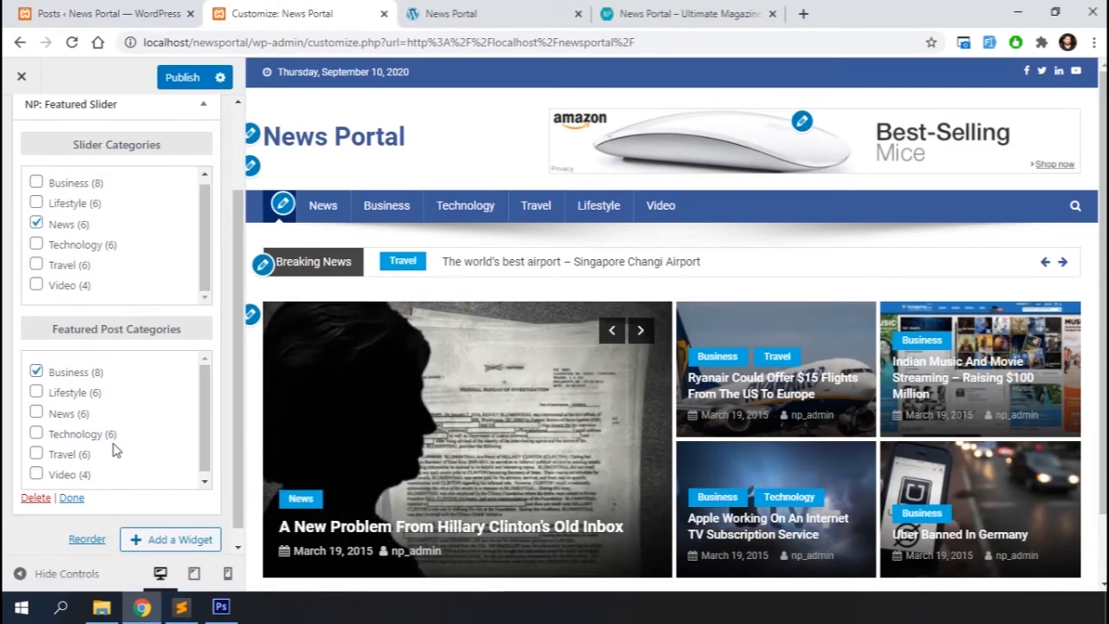
click(73, 498)
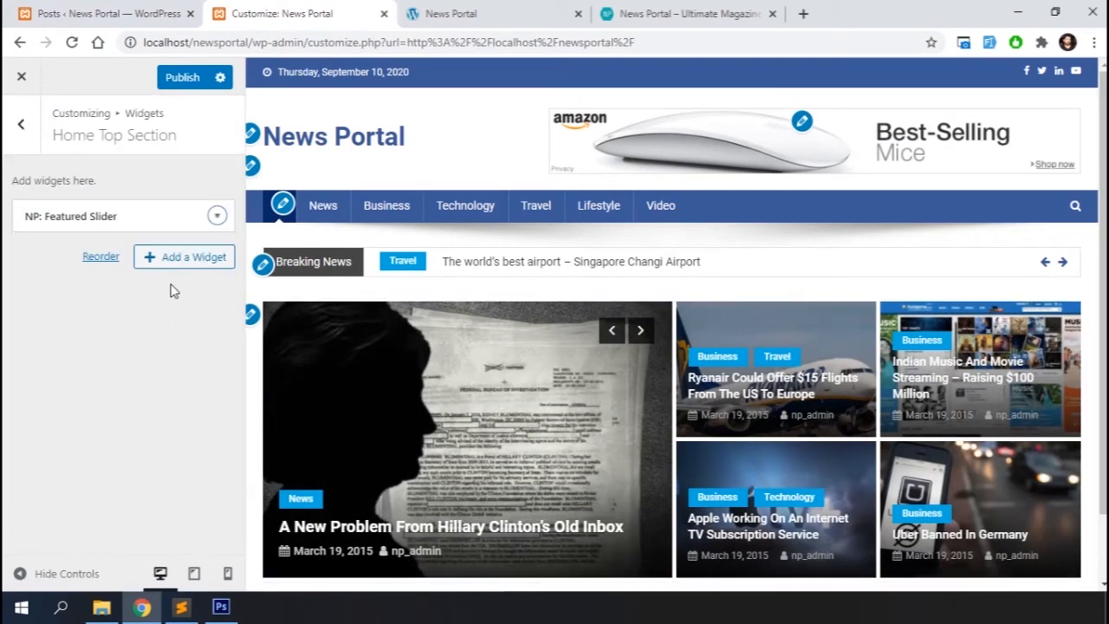
Add an NP: Featured Posts widget to the Home Top Section with Video as the block category, and close the widget
click(182, 258)
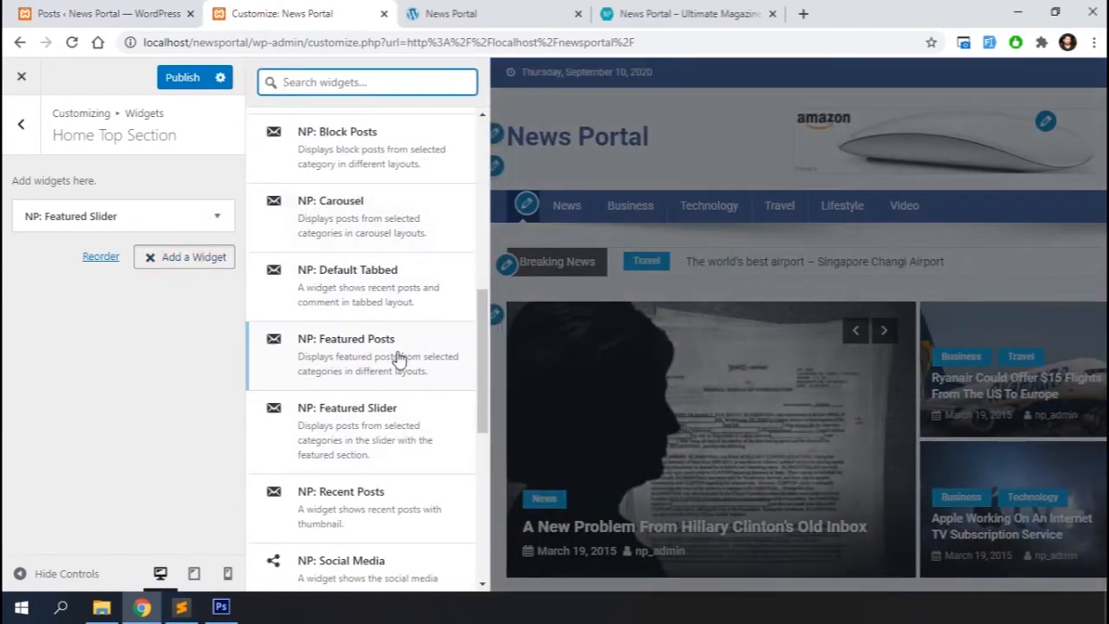
click(374, 359)
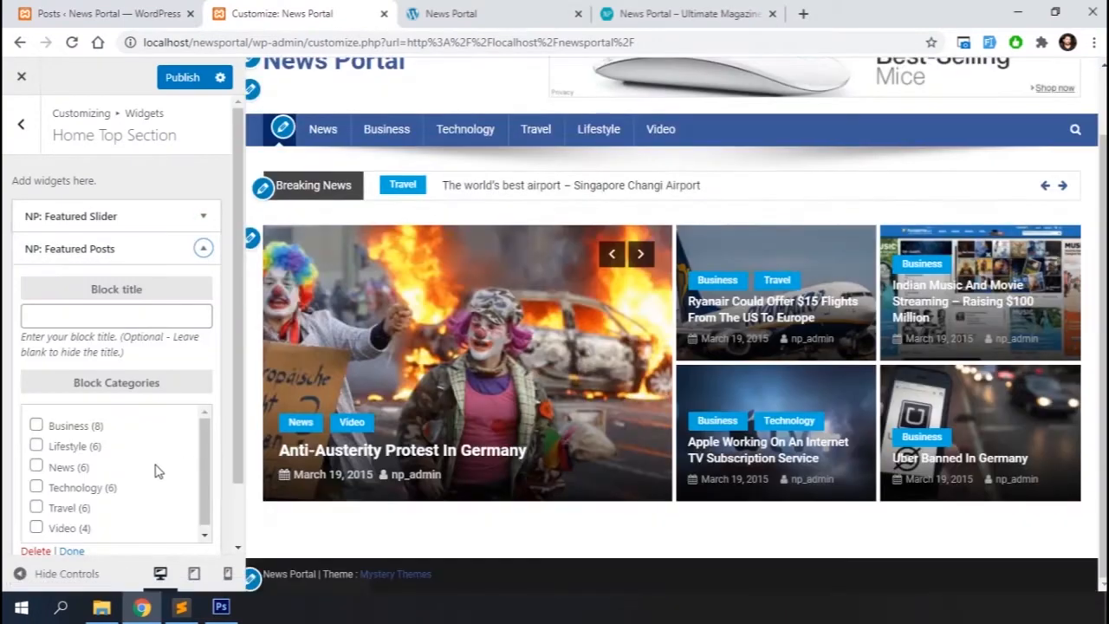
scroll(132, 473, down, 1)
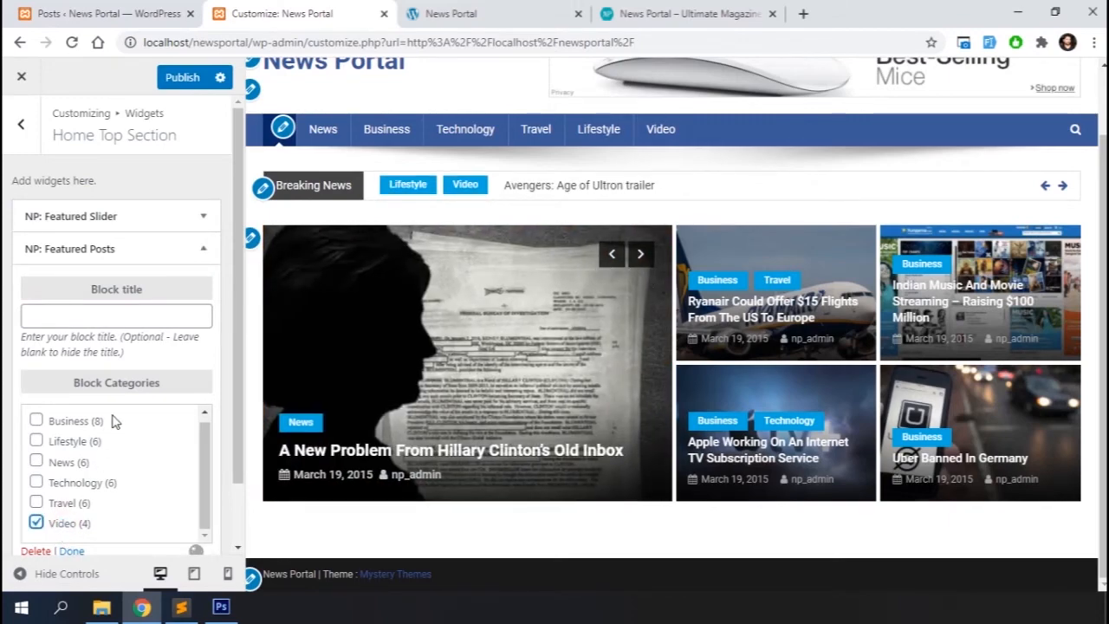
scroll(115, 422, down, 2)
scroll(375, 480, down, 1)
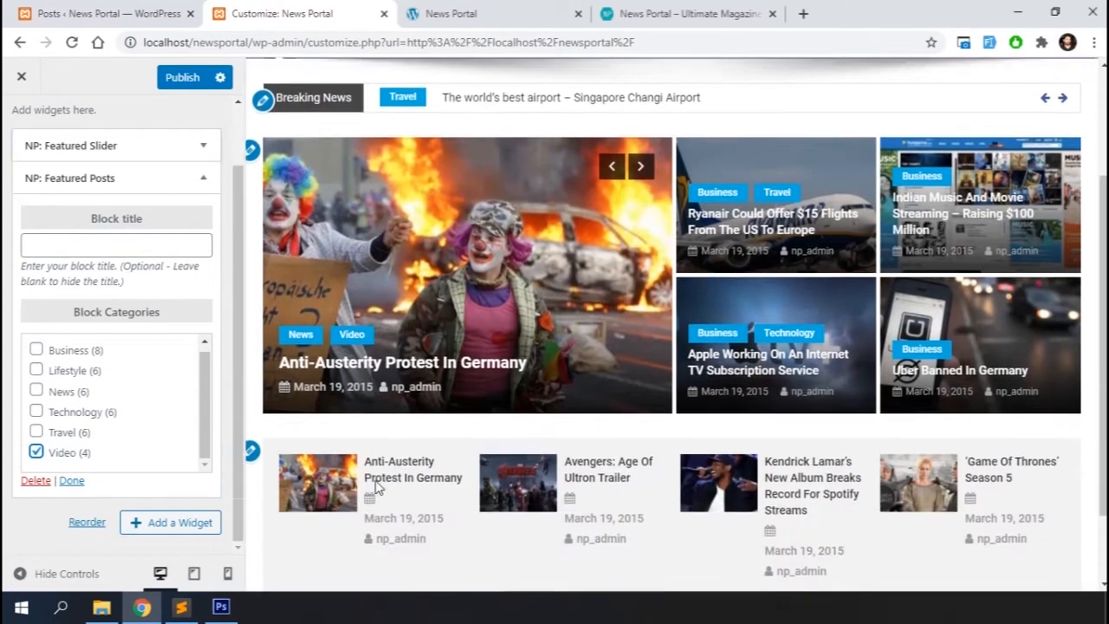
scroll(376, 486, down, 1)
click(73, 485)
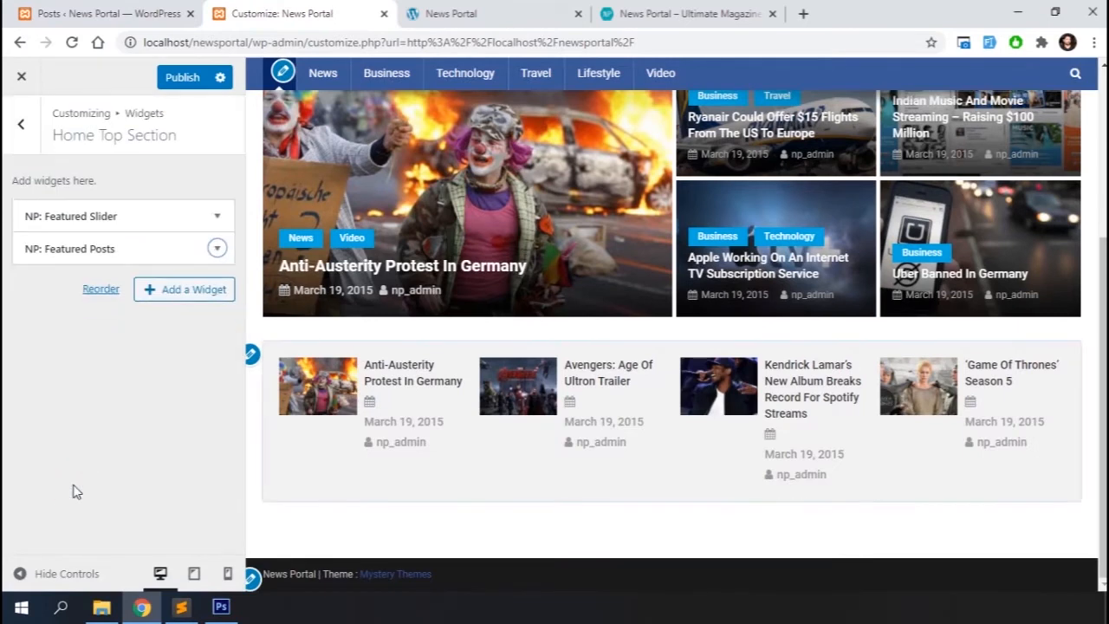
Open the Home Middle Section widget list and consult the theme documentation for its recommended widgets
click(19, 134)
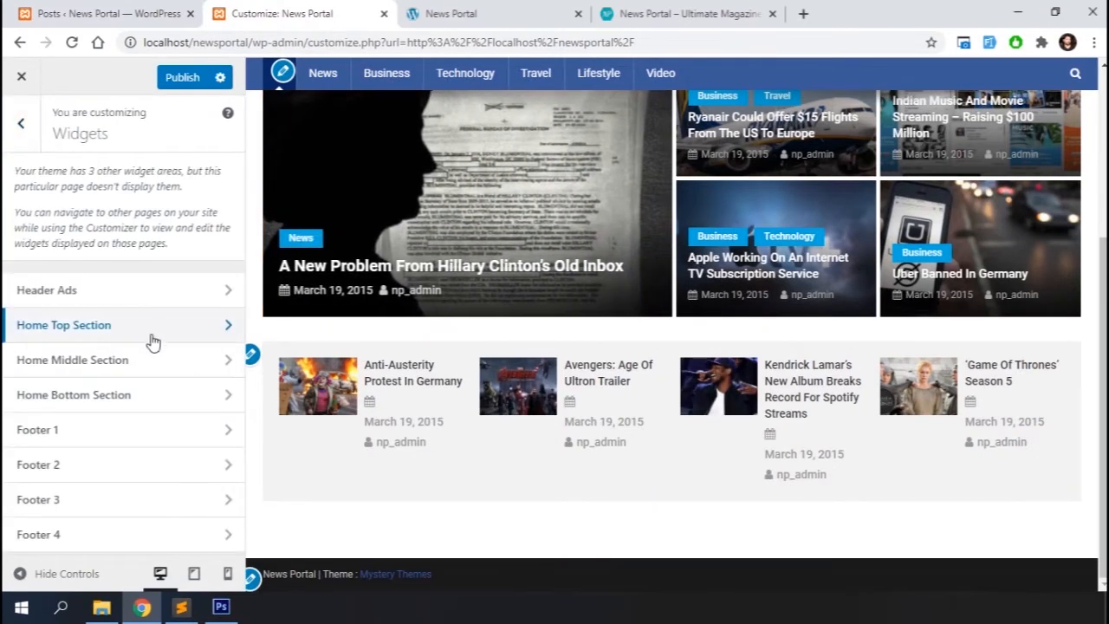
click(116, 357)
click(180, 214)
key(ctrl+Tab)
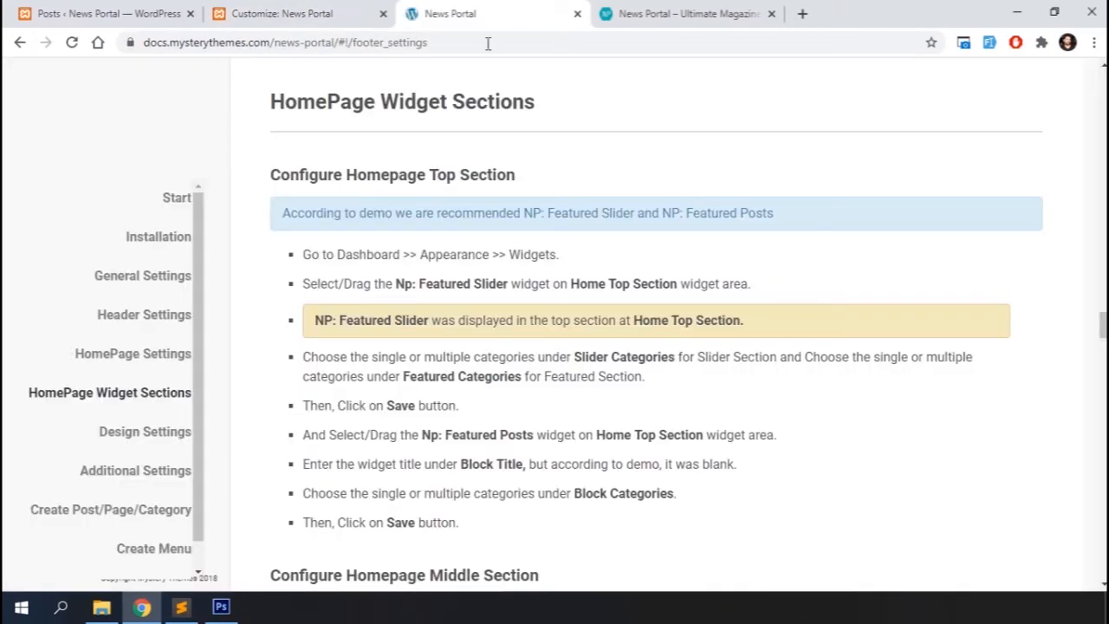
scroll(515, 396, down, 6)
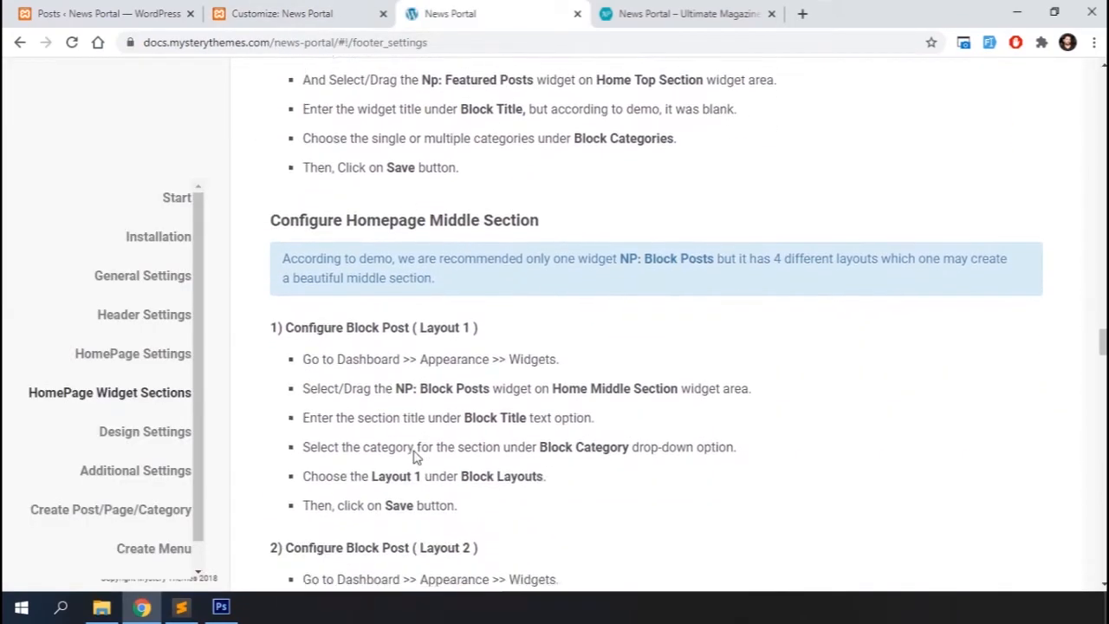
scroll(514, 475, down, 2)
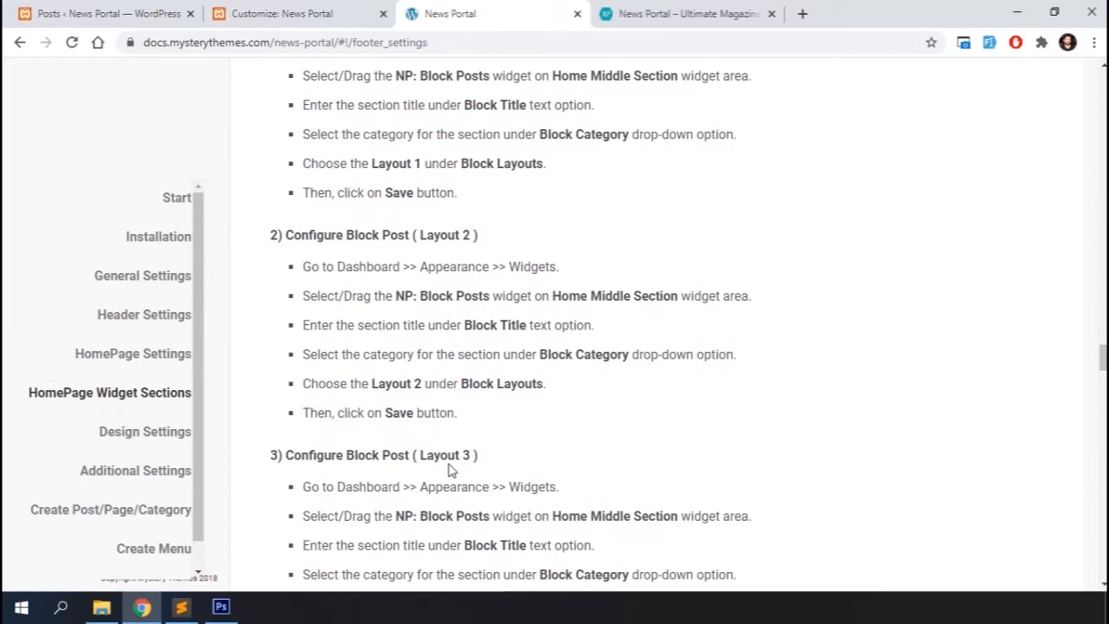
scroll(449, 469, down, 2)
scroll(449, 468, up, 3)
click(275, 19)
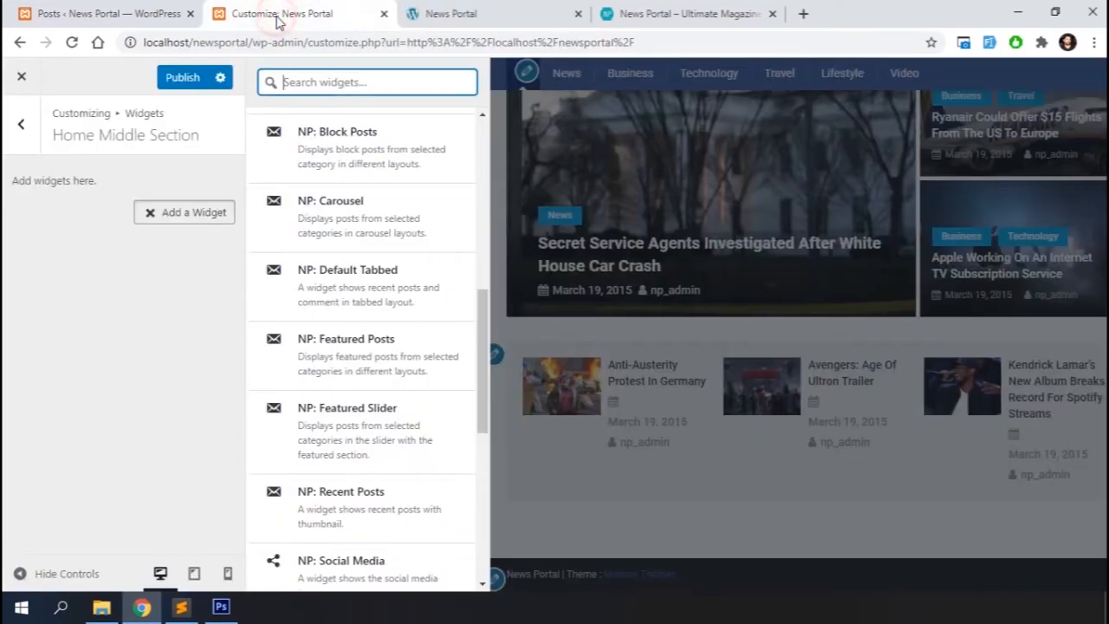
Add an NP: Block Posts widget to the Home Middle Section with Technology category and block title technology, then close it
scroll(314, 265, up, 2)
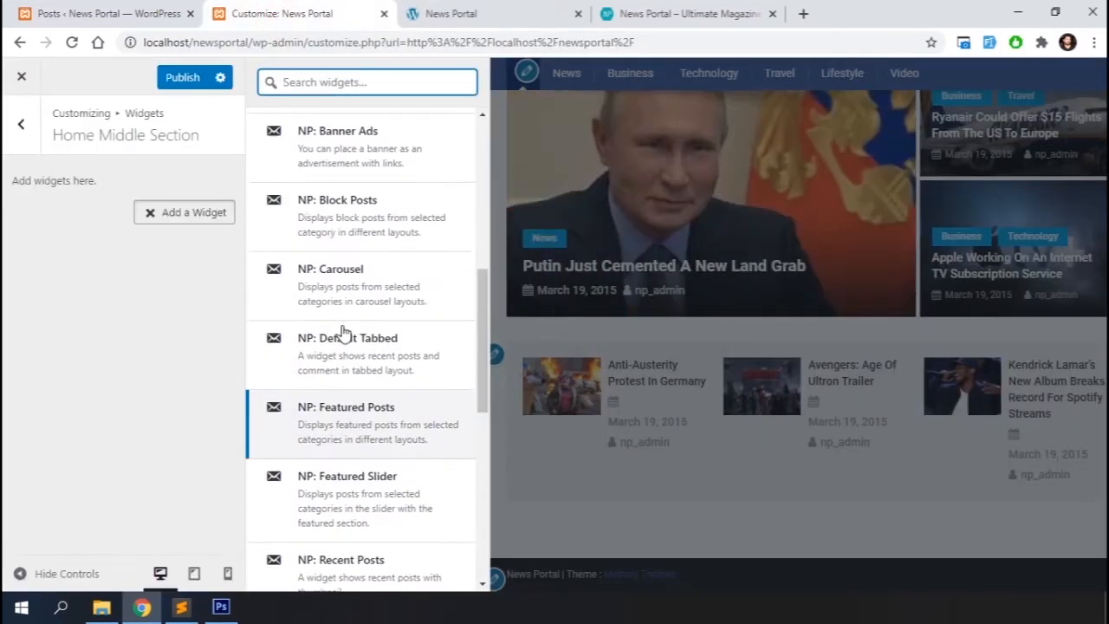
click(359, 240)
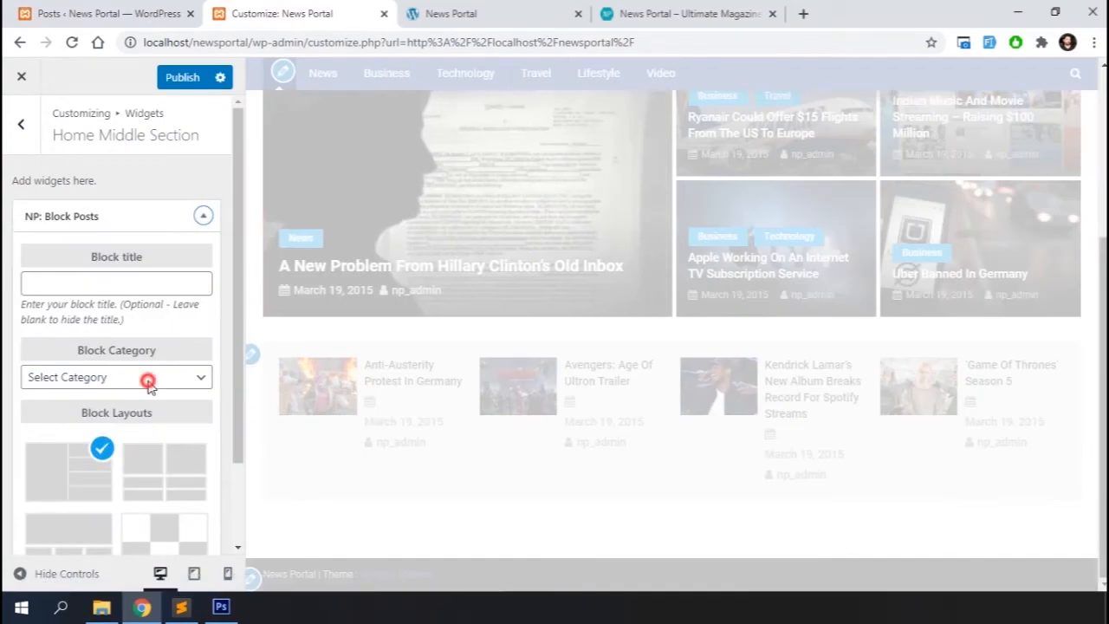
click(144, 382)
click(54, 463)
click(132, 283)
text(technolgy)
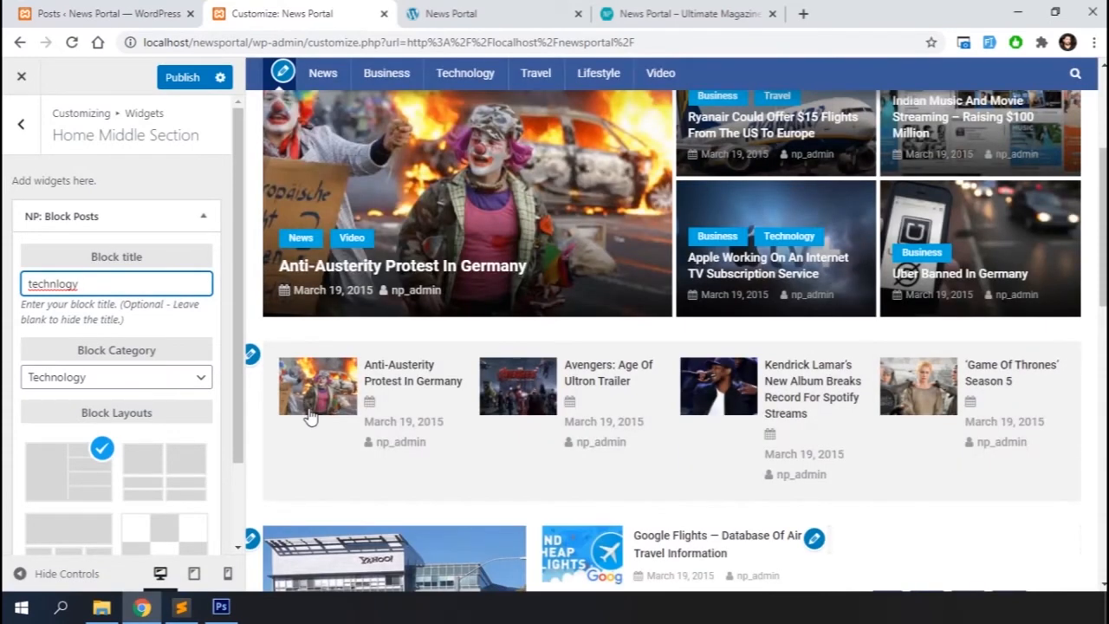
click(54, 283)
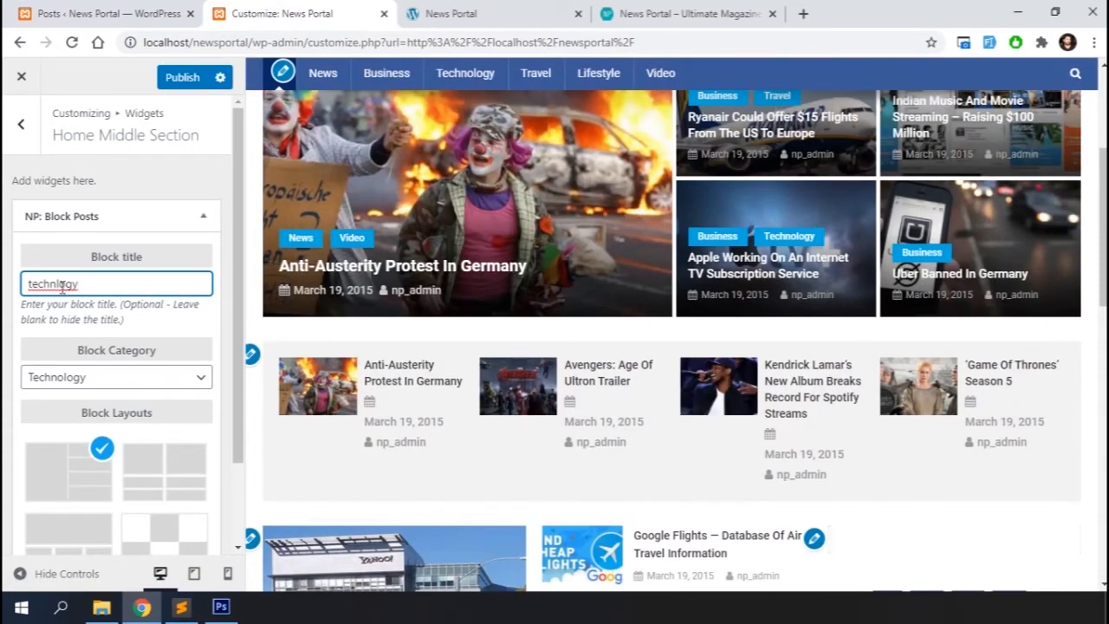
text(o)
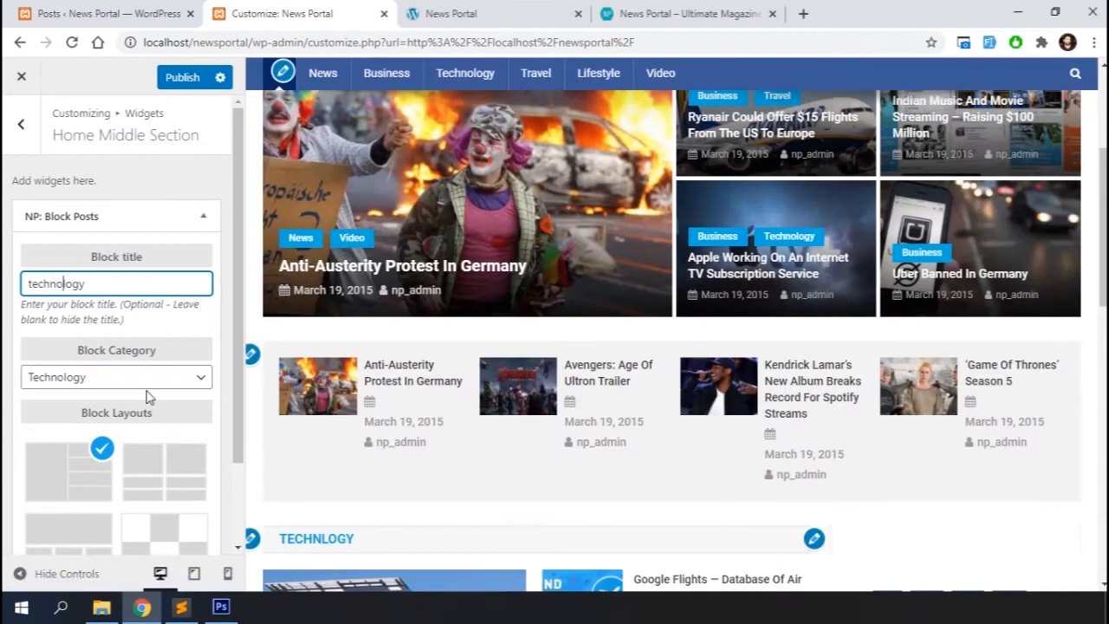
scroll(160, 394, down, 2)
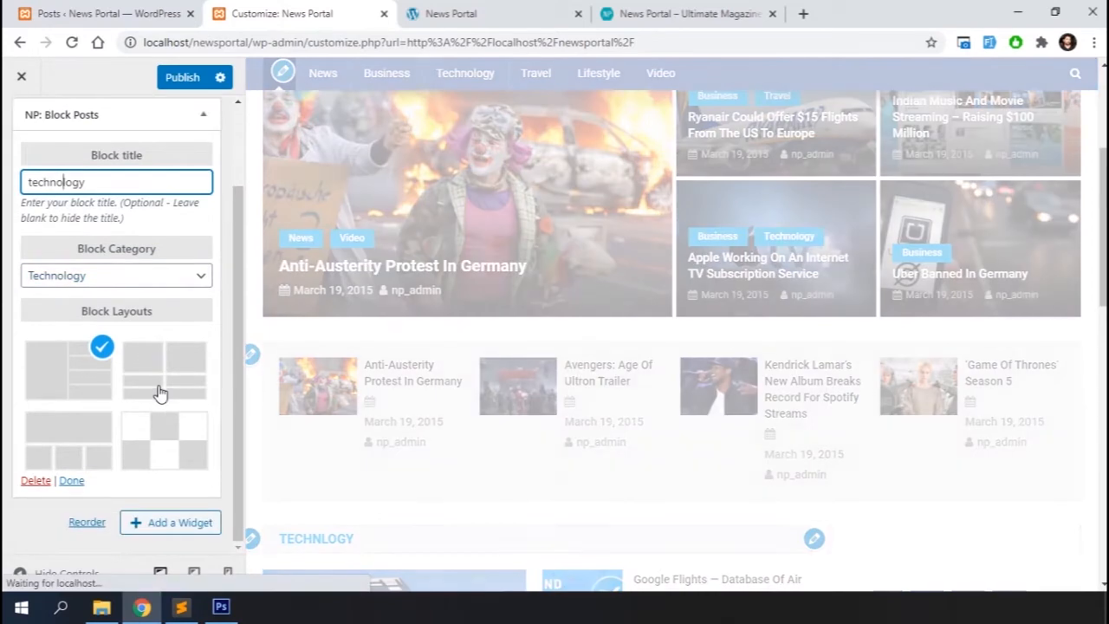
click(73, 482)
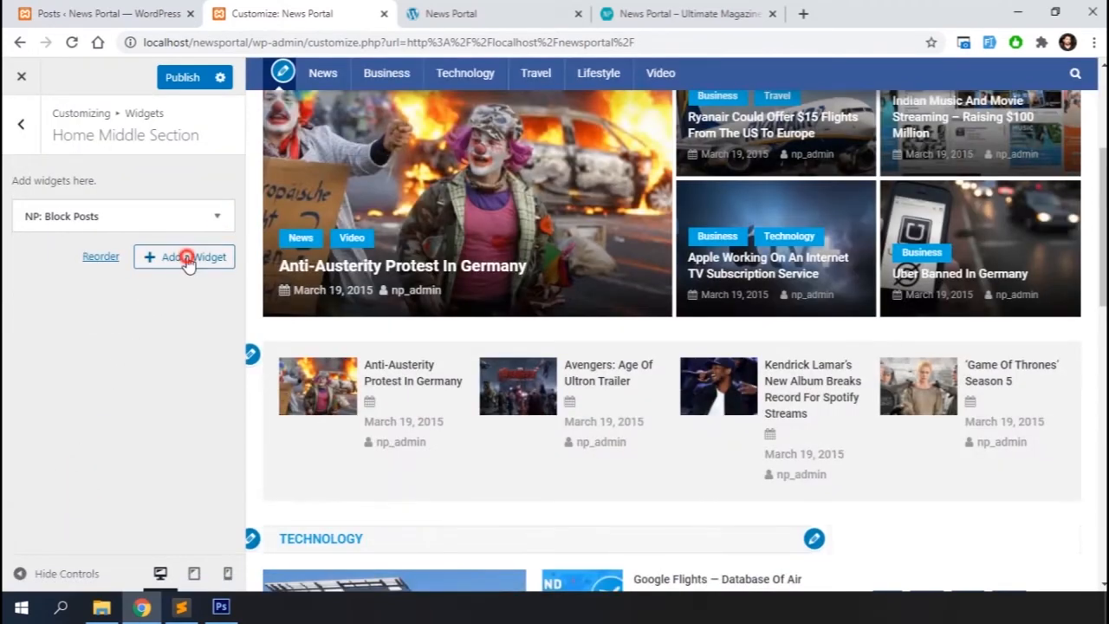
Add a second NP: Block Posts widget with Travel category, block title travel and Layout 2, then close it
click(188, 260)
click(353, 240)
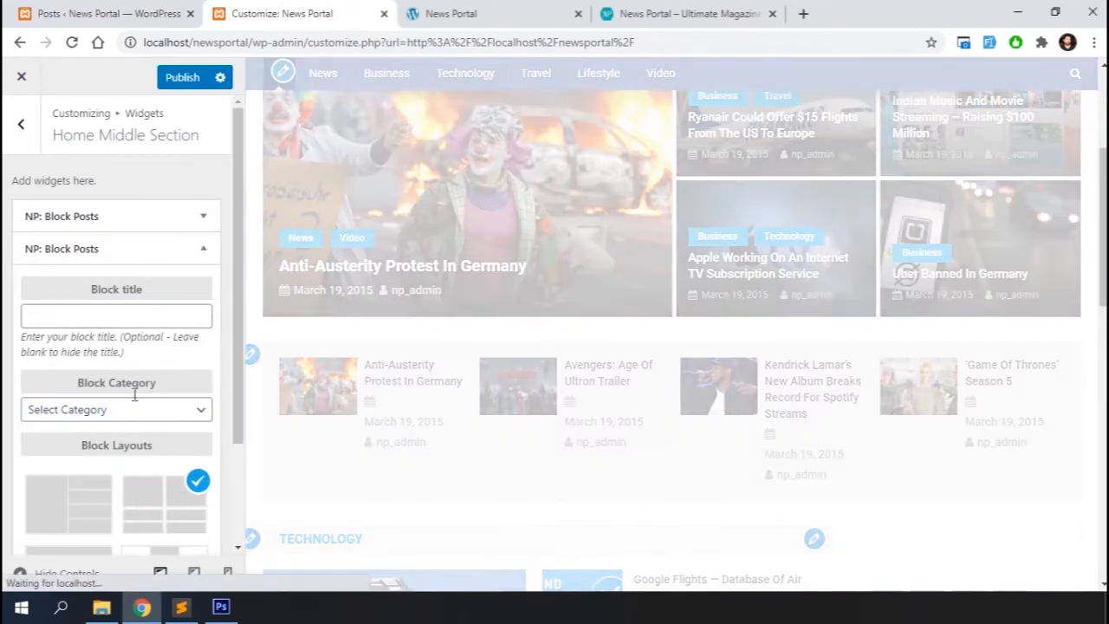
click(128, 411)
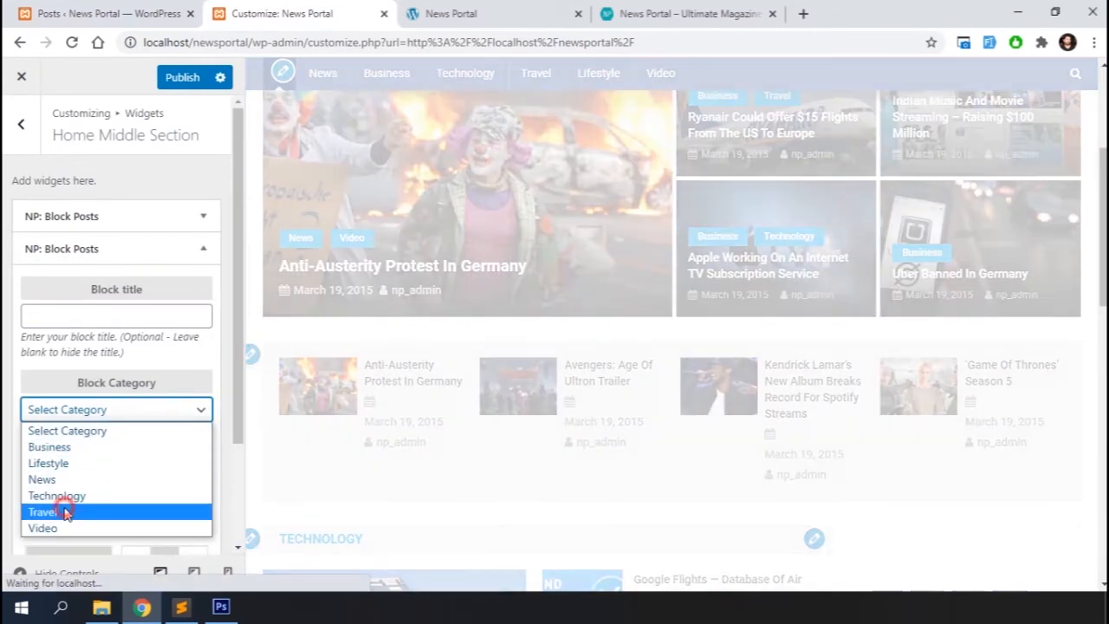
click(65, 514)
click(98, 320)
text(travel)
scroll(144, 445, down, 2)
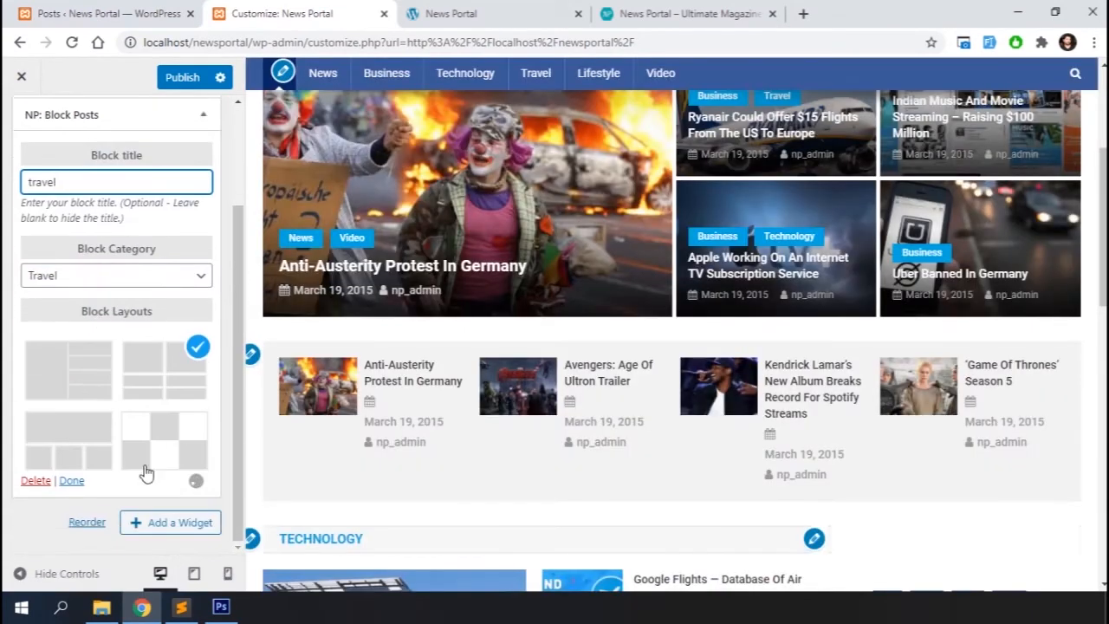
scroll(398, 488, down, 9)
scroll(399, 487, up, 3)
scroll(398, 487, down, 3)
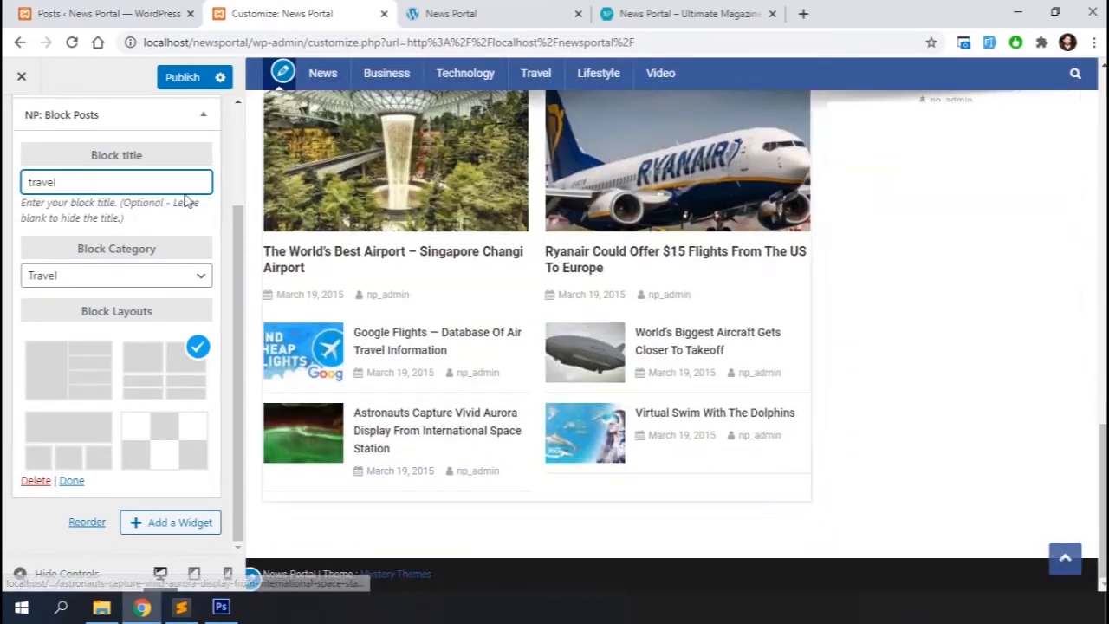
click(72, 480)
Add a third NP: Block Posts widget with Lifestyle category and block title lifestyle, then close it
click(178, 299)
click(371, 247)
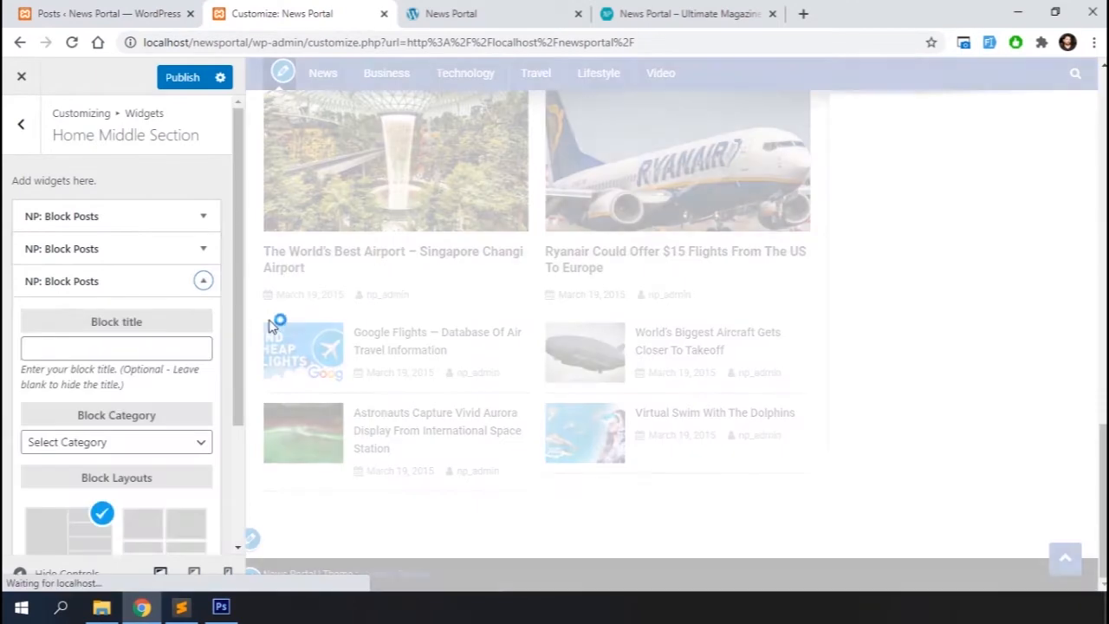
click(162, 452)
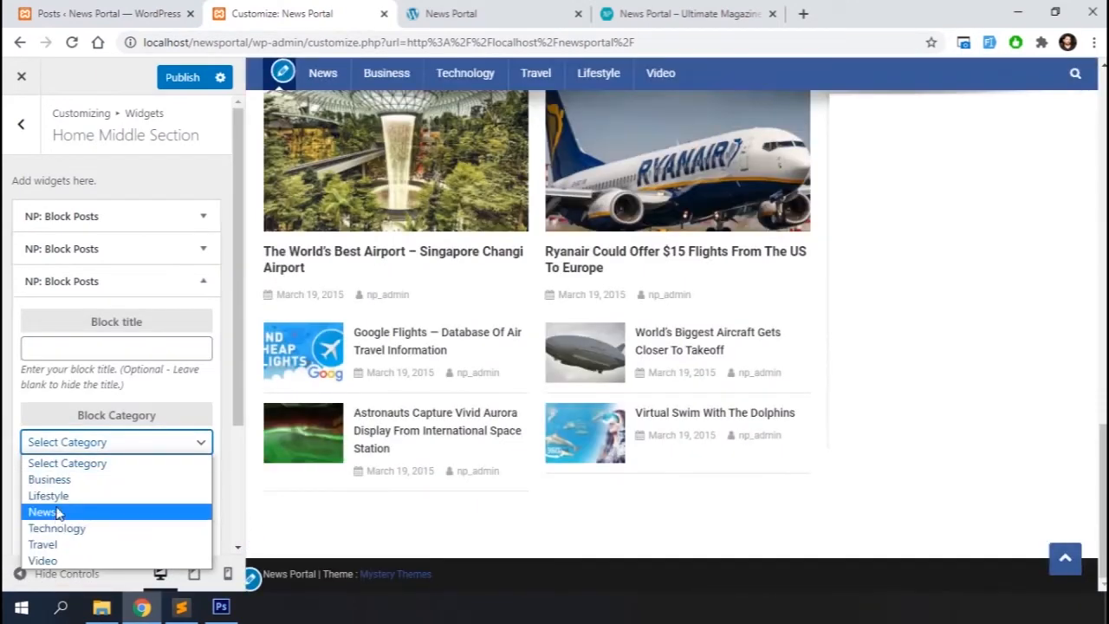
click(56, 494)
click(104, 350)
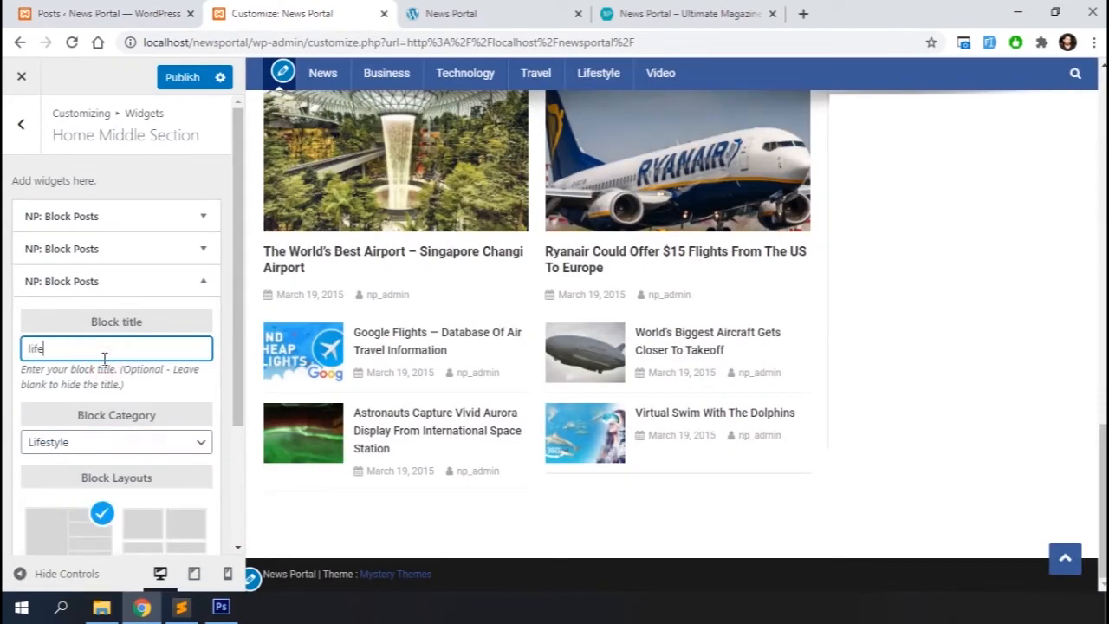
scroll(104, 359, down, 2)
click(72, 480)
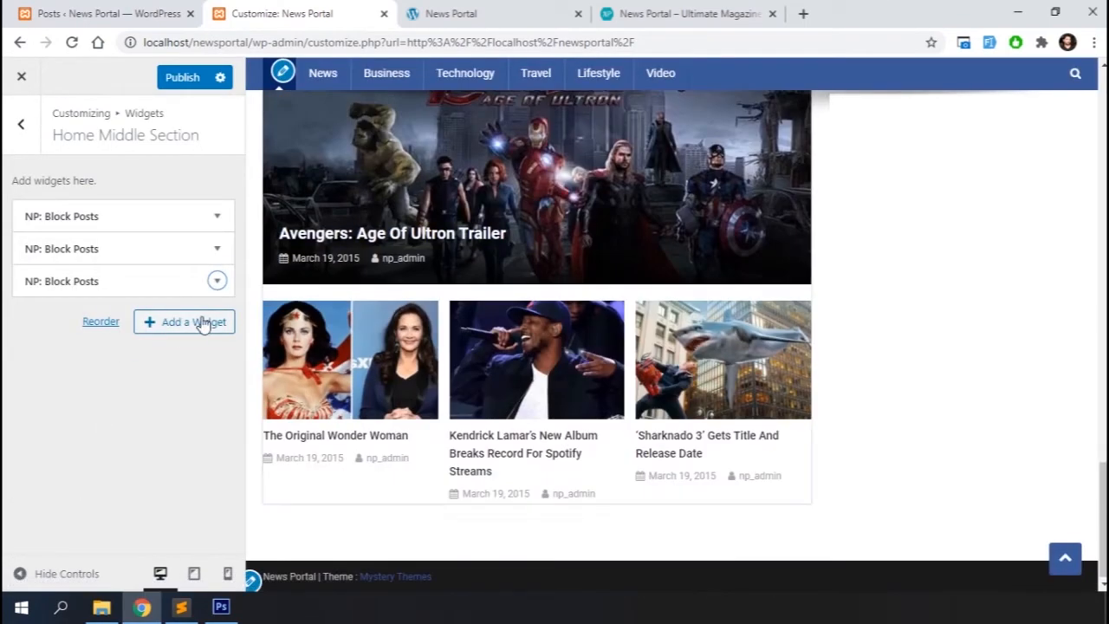
Add a fourth NP: Block Posts widget with Business category, block title business and Layout 4, then close it
click(200, 322)
click(354, 241)
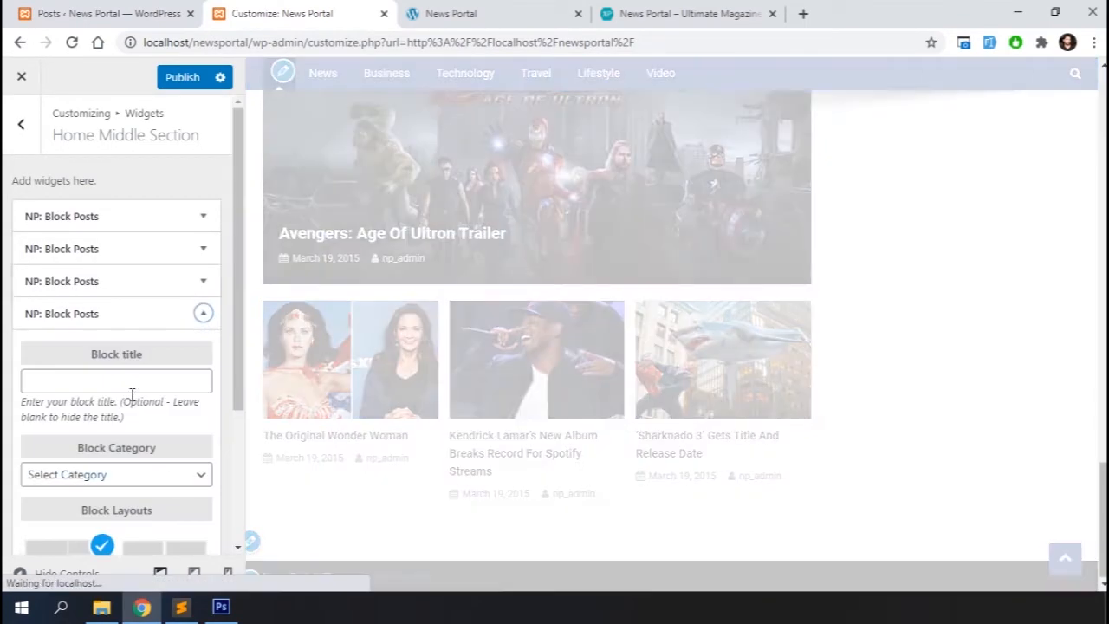
click(127, 475)
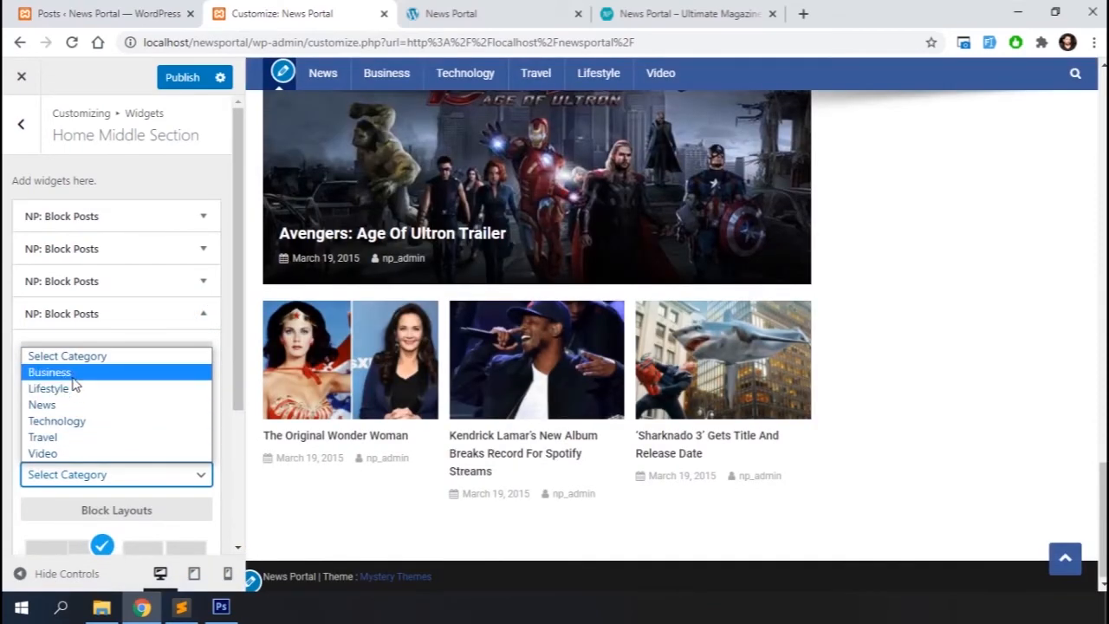
click(72, 371)
click(124, 386)
text(business)
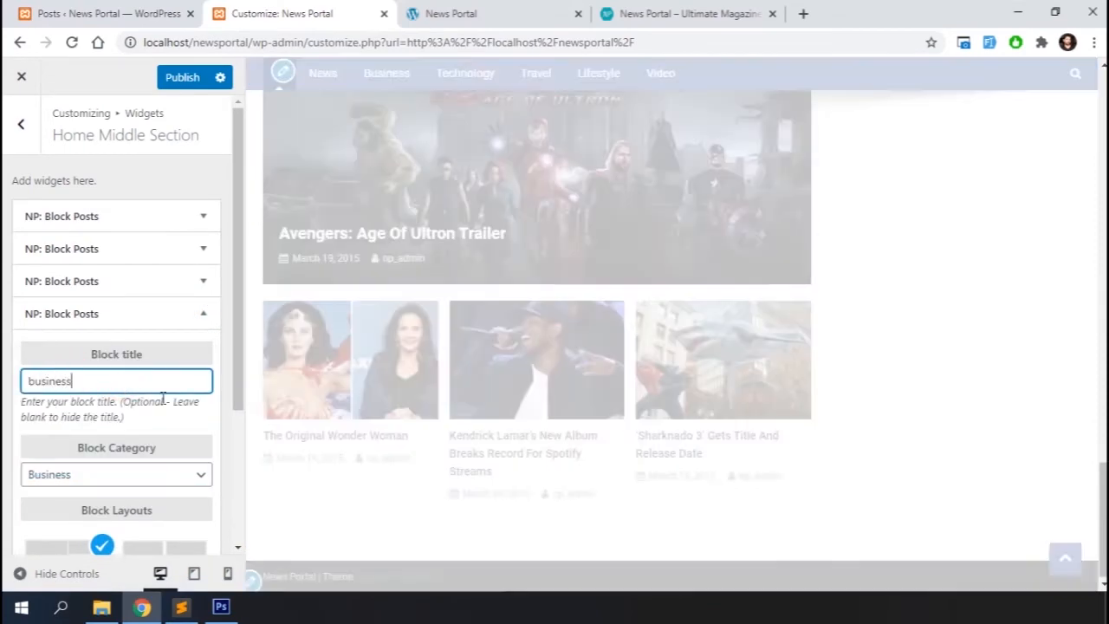
scroll(124, 386, down, 2)
scroll(358, 447, down, 5)
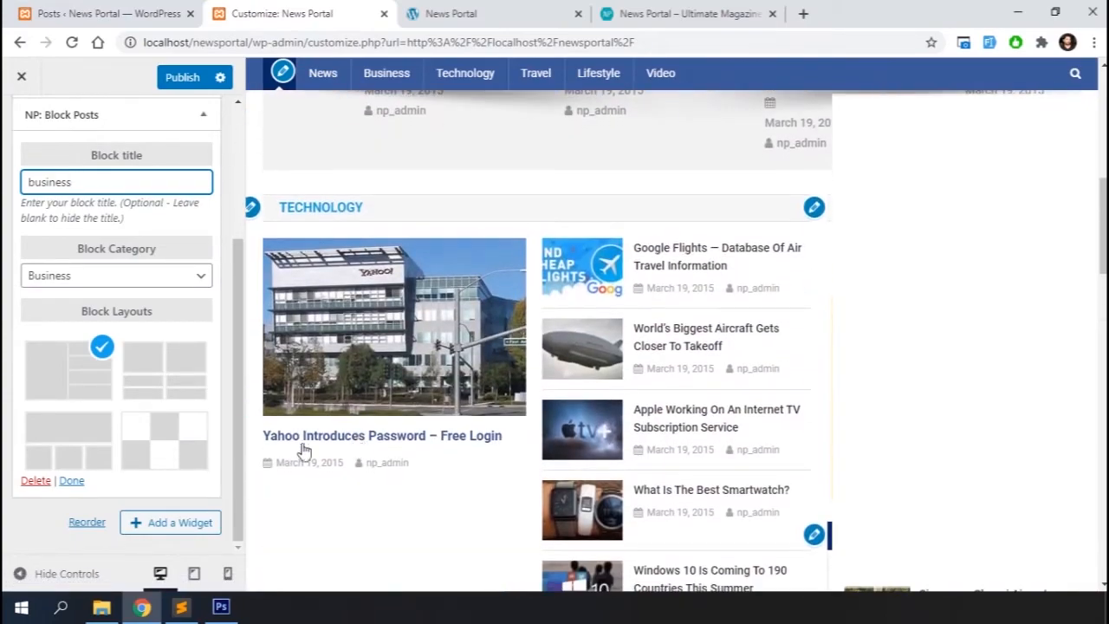
click(176, 457)
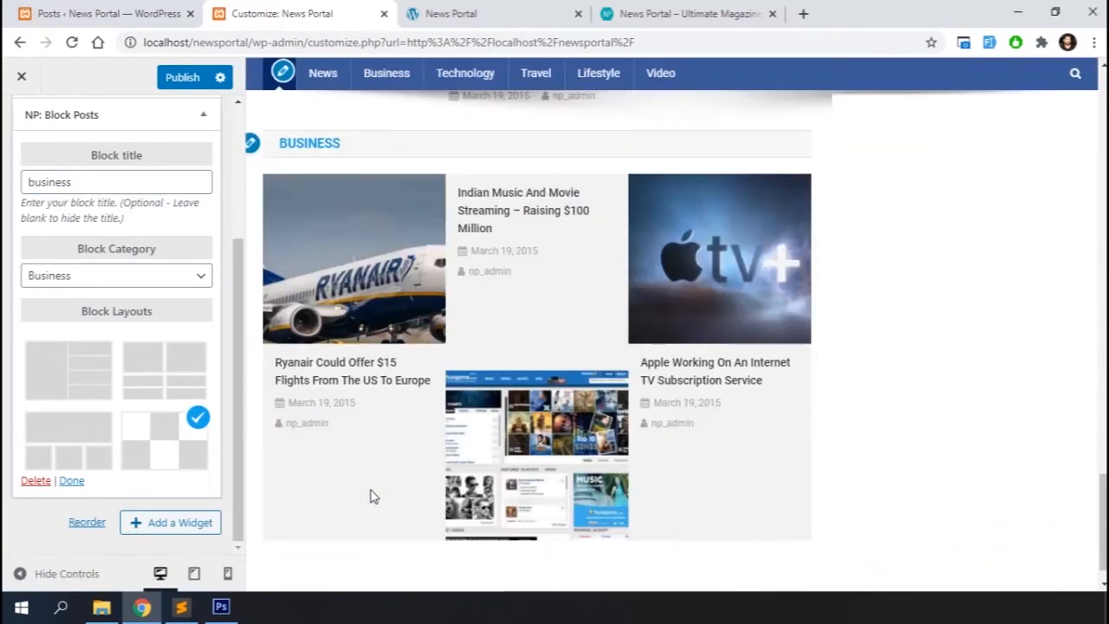
click(69, 482)
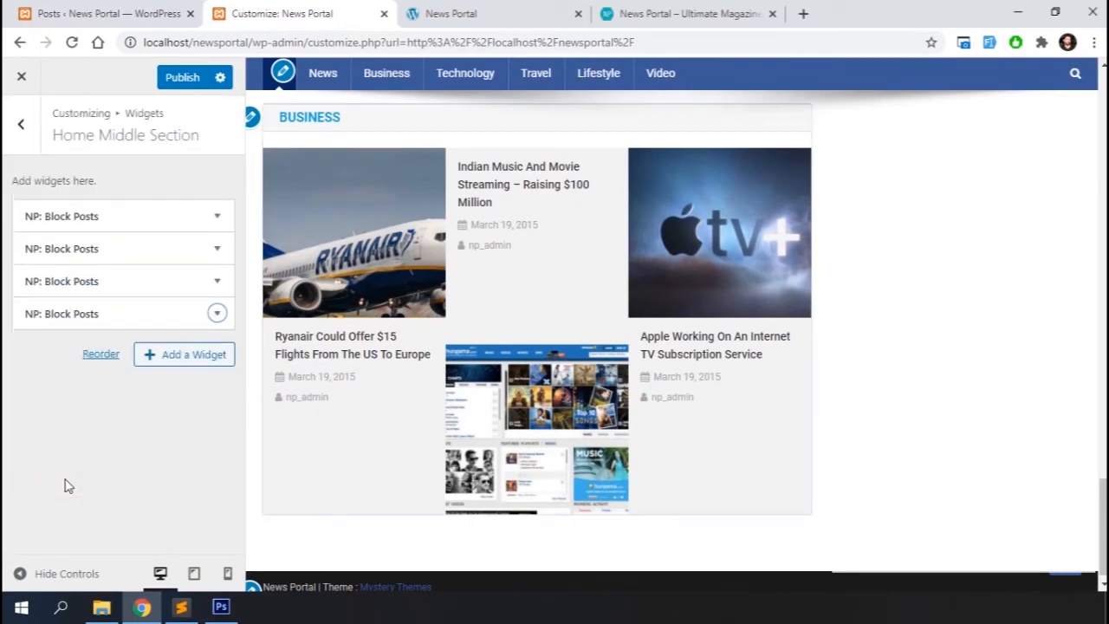
Open the Home Middle Aside widget list and consult the theme documentation for its recommended widgets
click(22, 130)
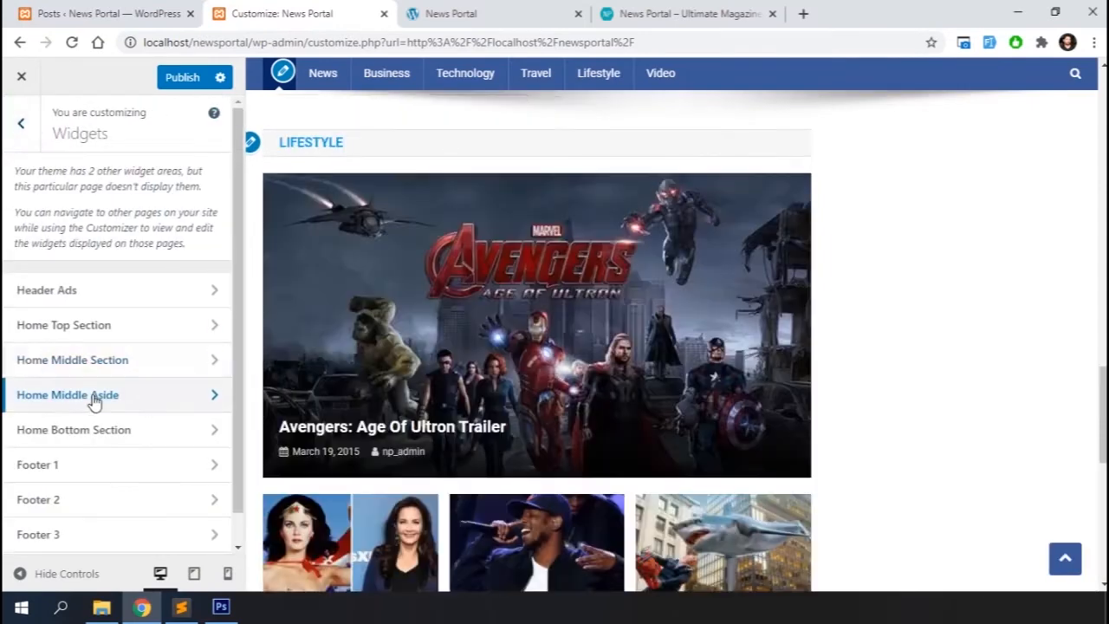
click(93, 397)
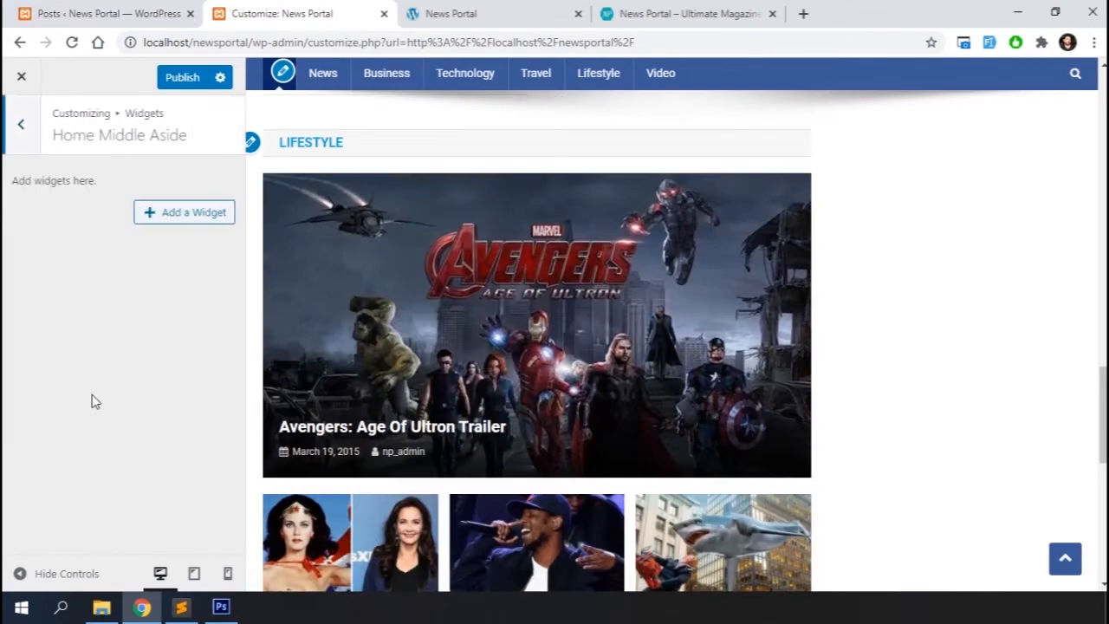
click(169, 214)
key(ctrl+Tab)
scroll(454, 352, down, 8)
scroll(451, 349, down, 1)
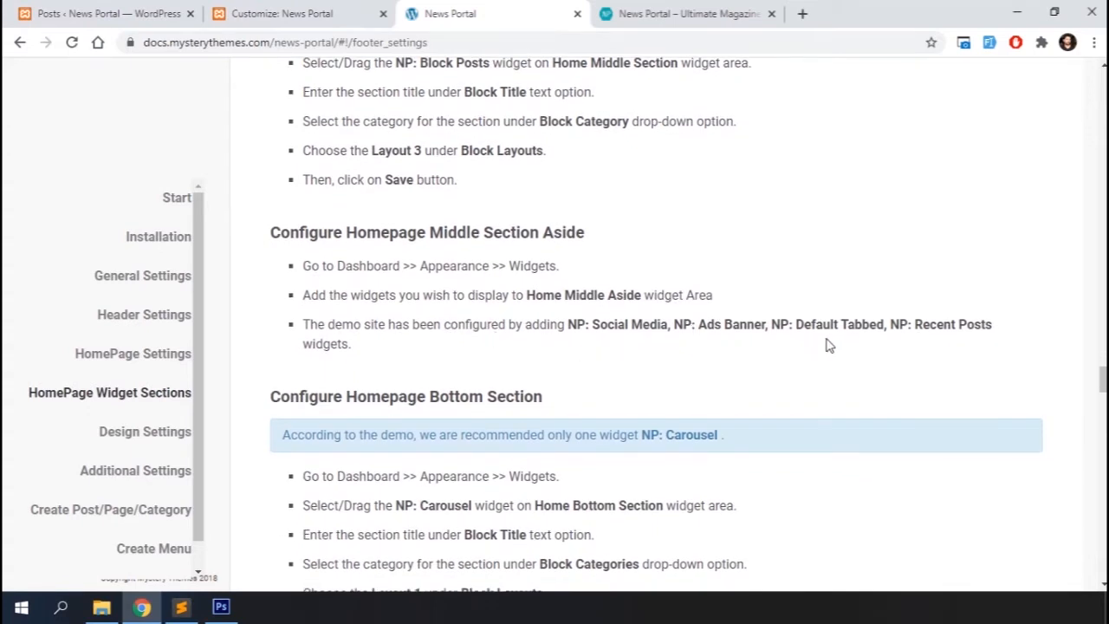
click(279, 7)
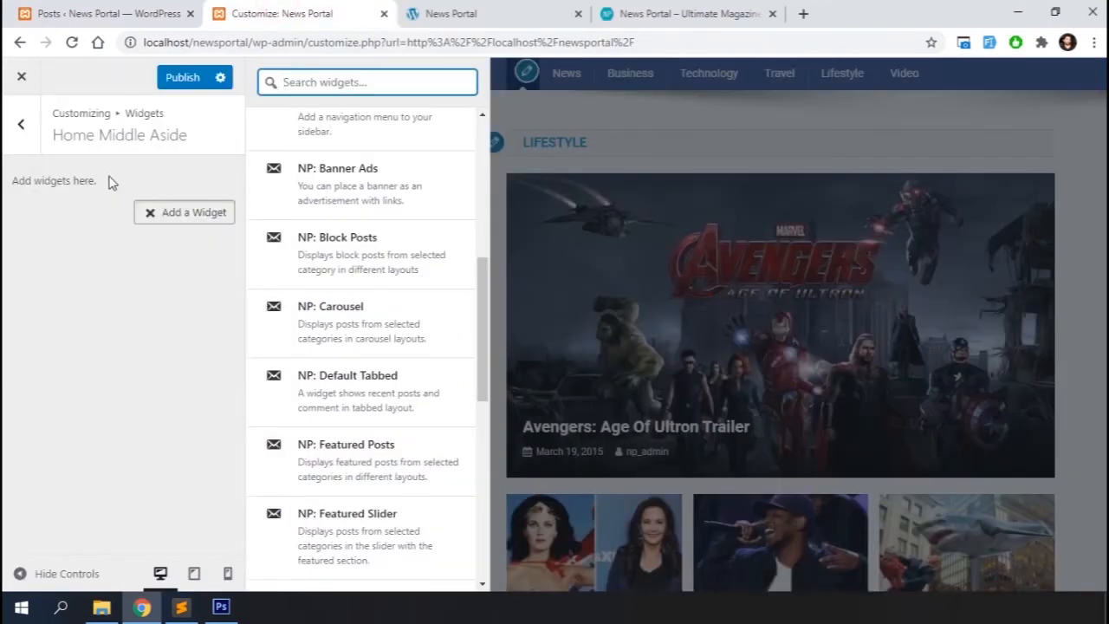
scroll(371, 292, down, 4)
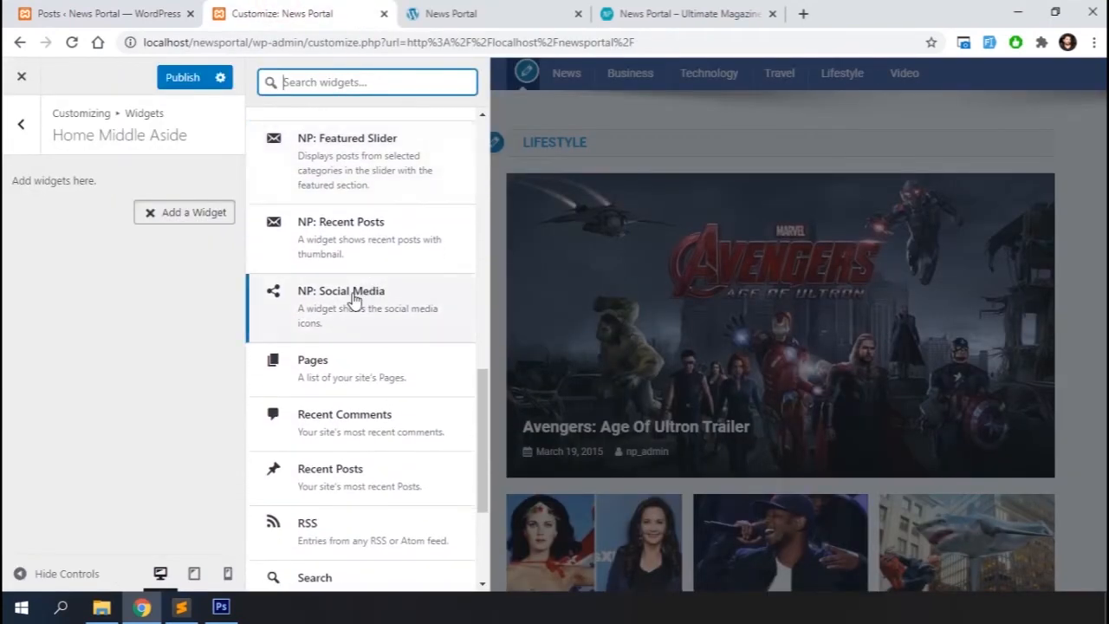
Add an NP: Social Media widget to Home Middle Aside titled follow us, then close it
click(355, 294)
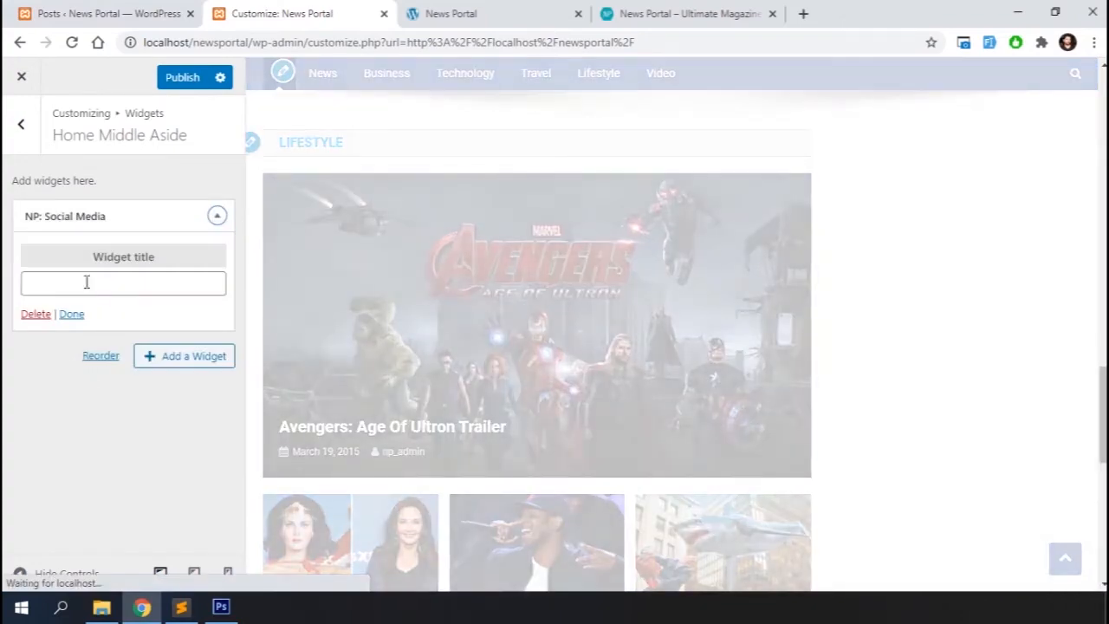
text(fo)
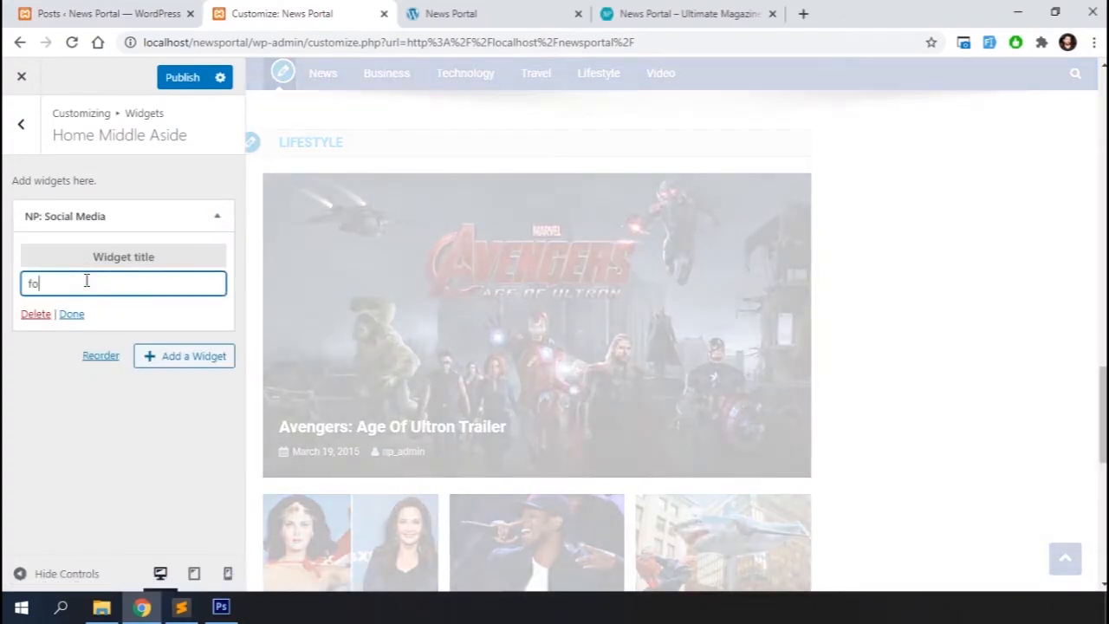
text(llow us)
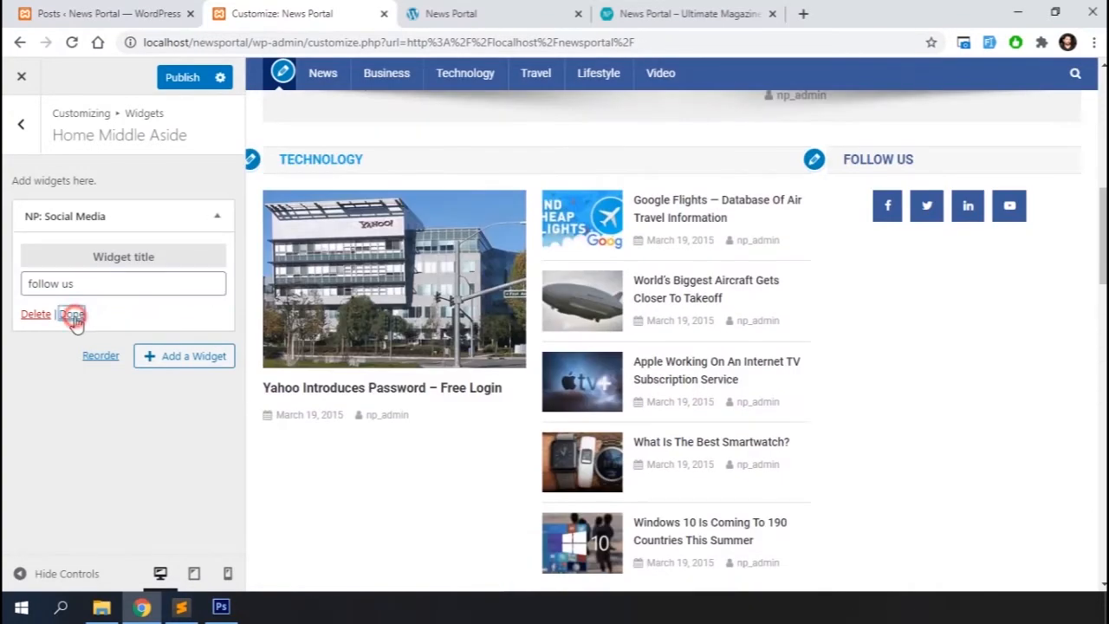
click(73, 315)
Add an NP: Banner Ads widget using the 300x600 car advertisement image as its banner, then close it
click(192, 265)
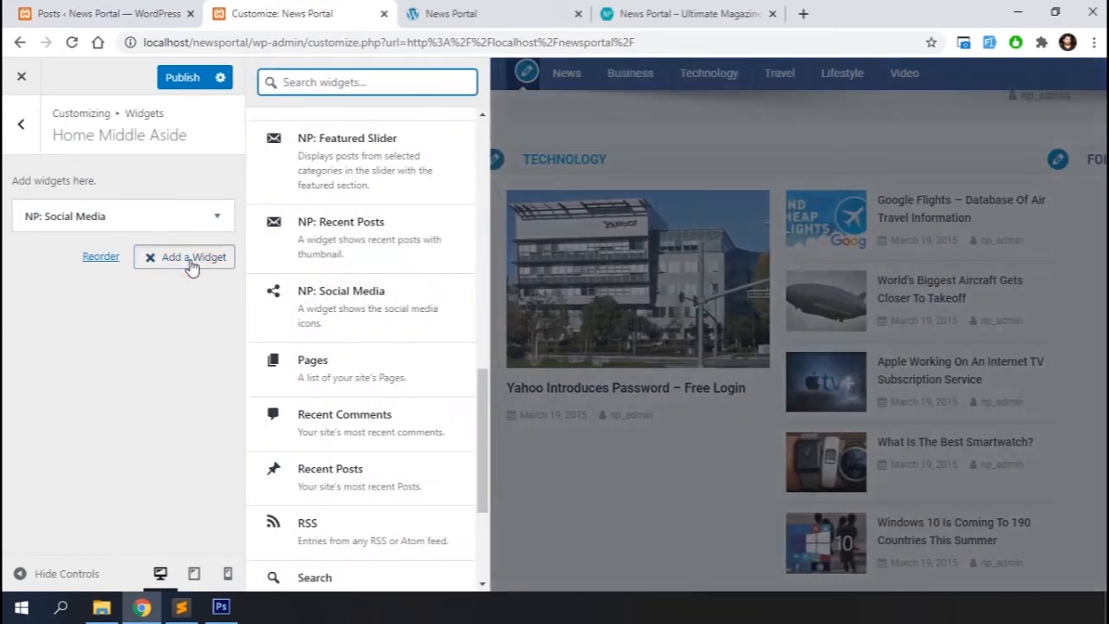
scroll(364, 371, up, 5)
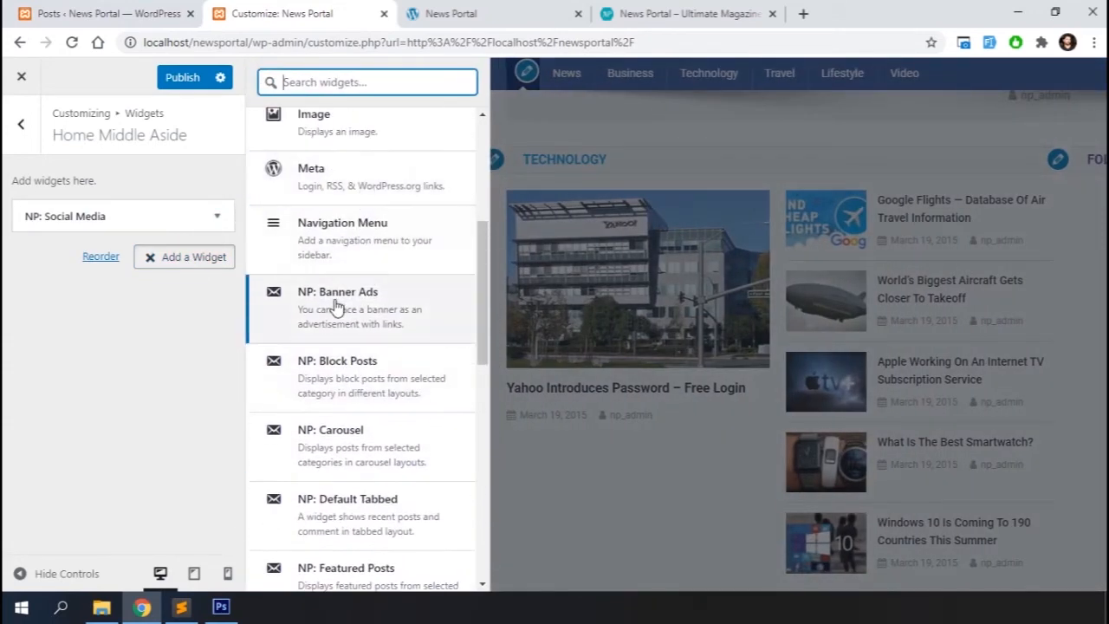
click(338, 302)
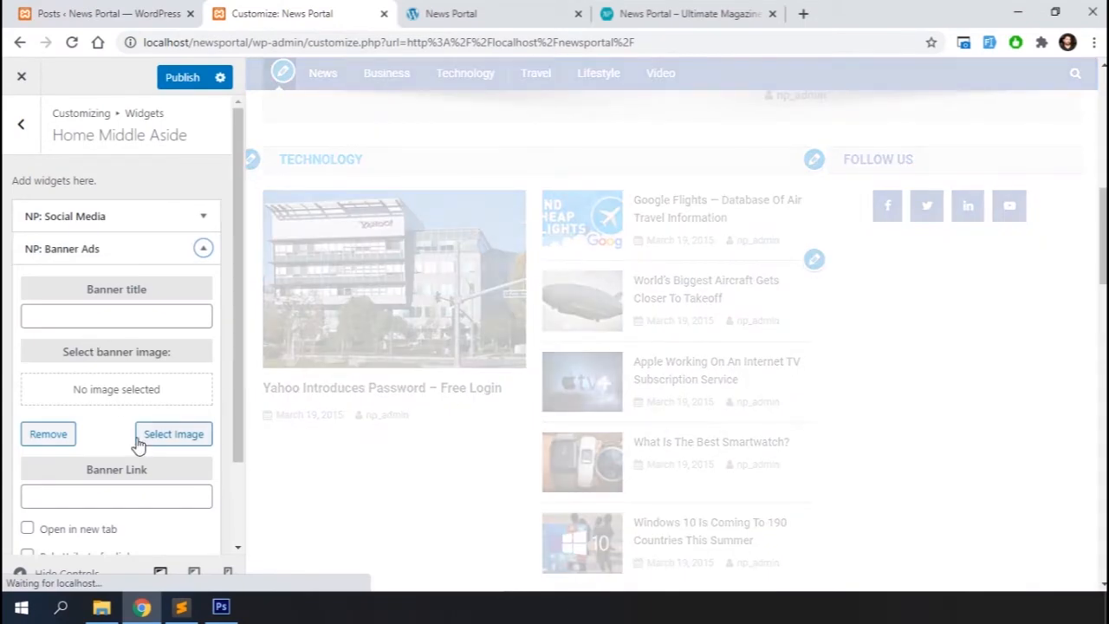
click(159, 433)
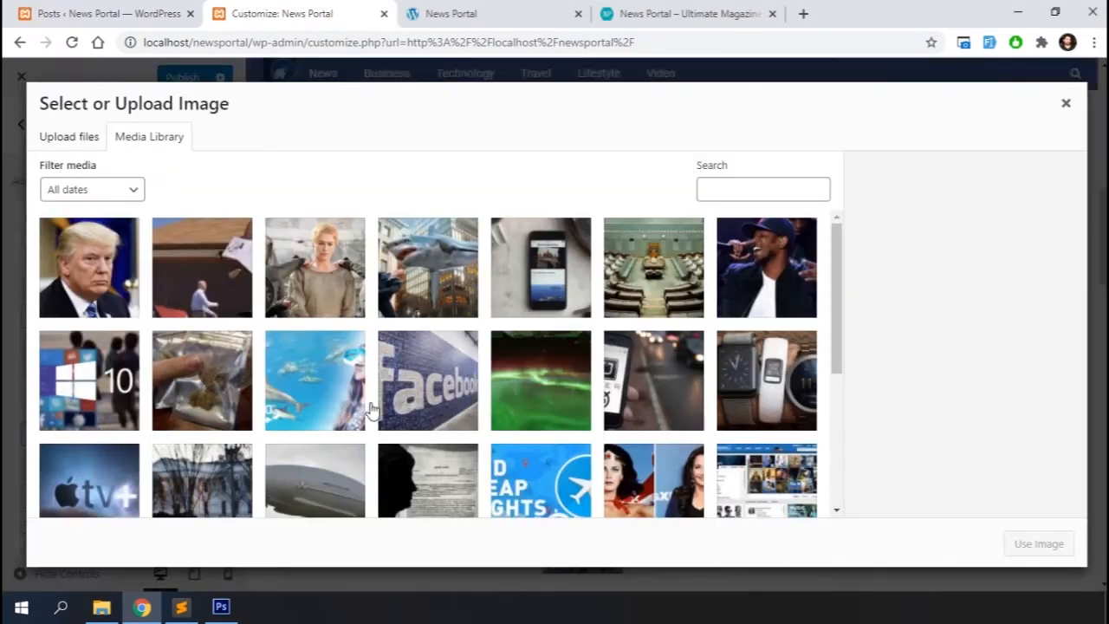
scroll(372, 411, down, 3)
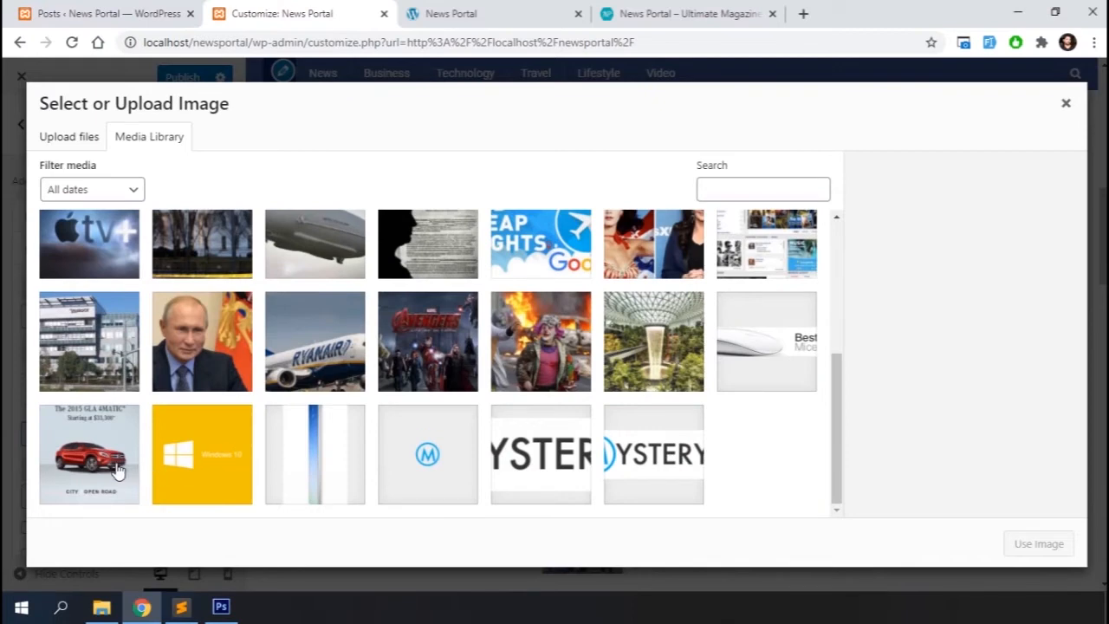
click(119, 470)
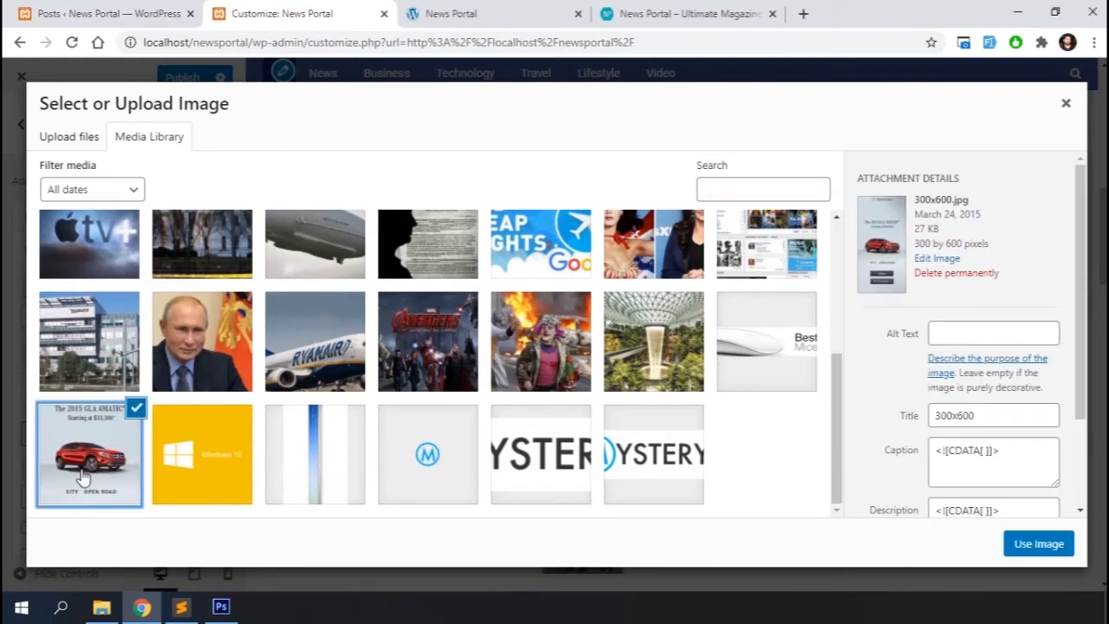
click(1047, 544)
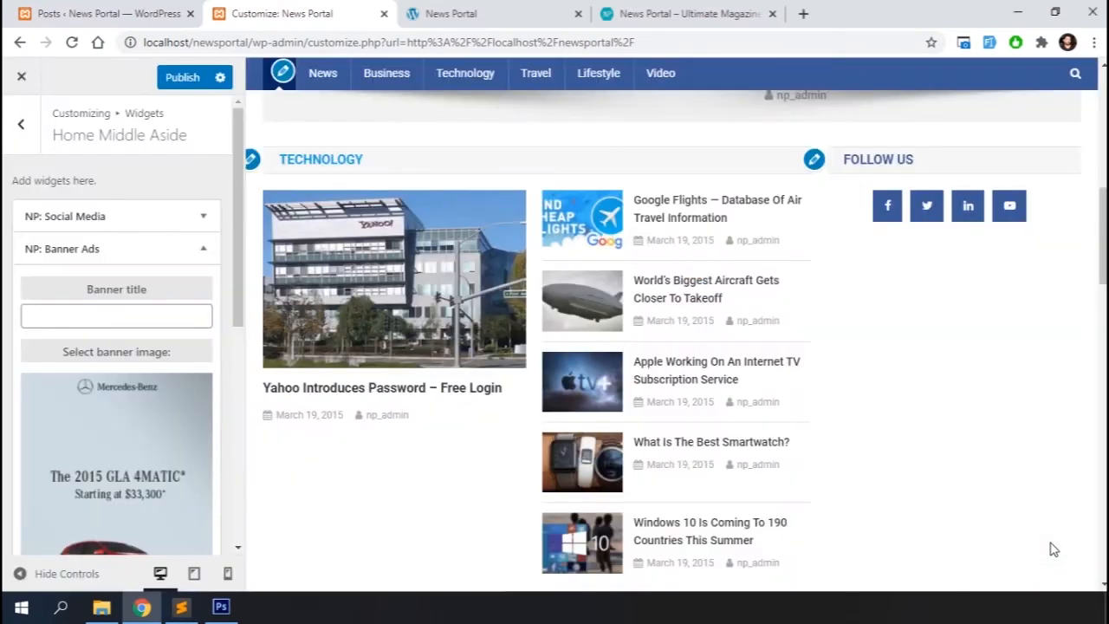
scroll(132, 414, down, 5)
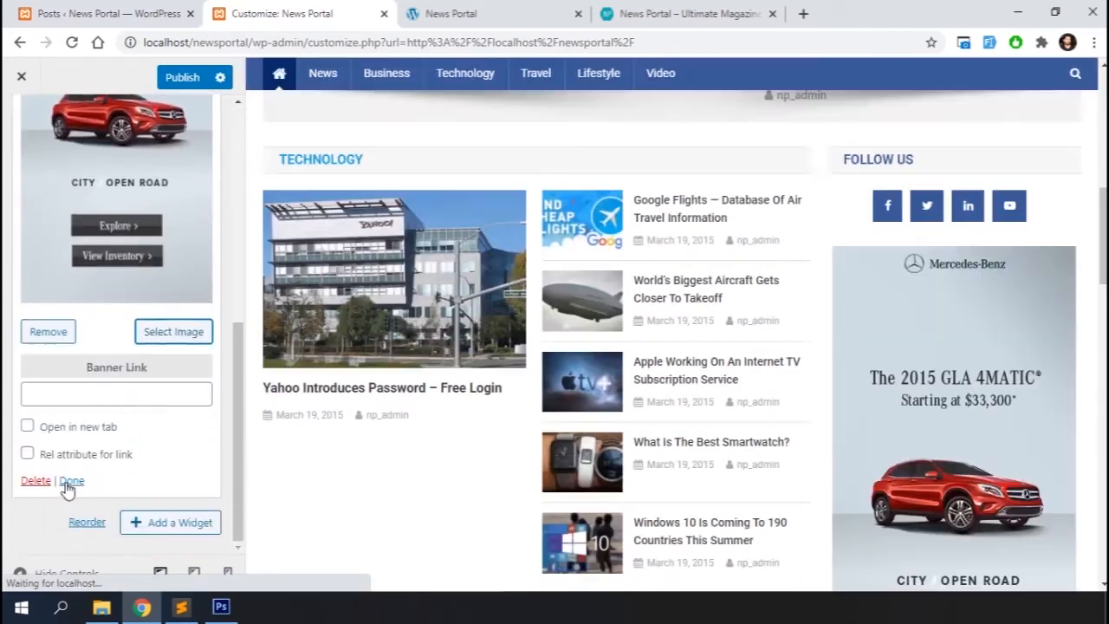
click(71, 480)
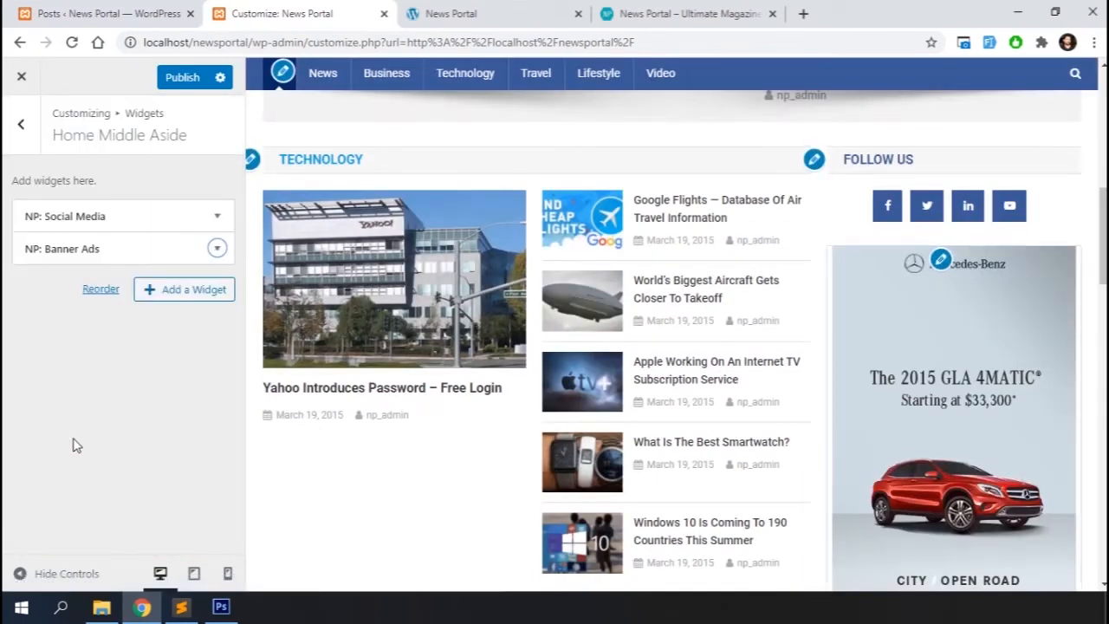
Add an NP: Default Tabbed widget with tab titles latest and most commented, then close it
click(181, 292)
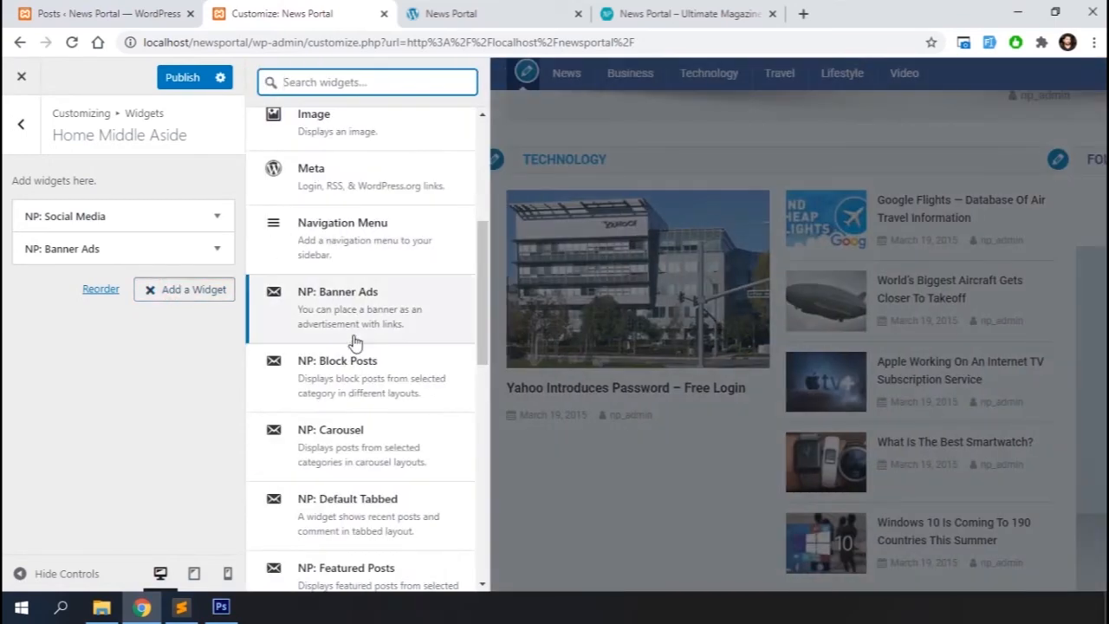
scroll(354, 342, down, 2)
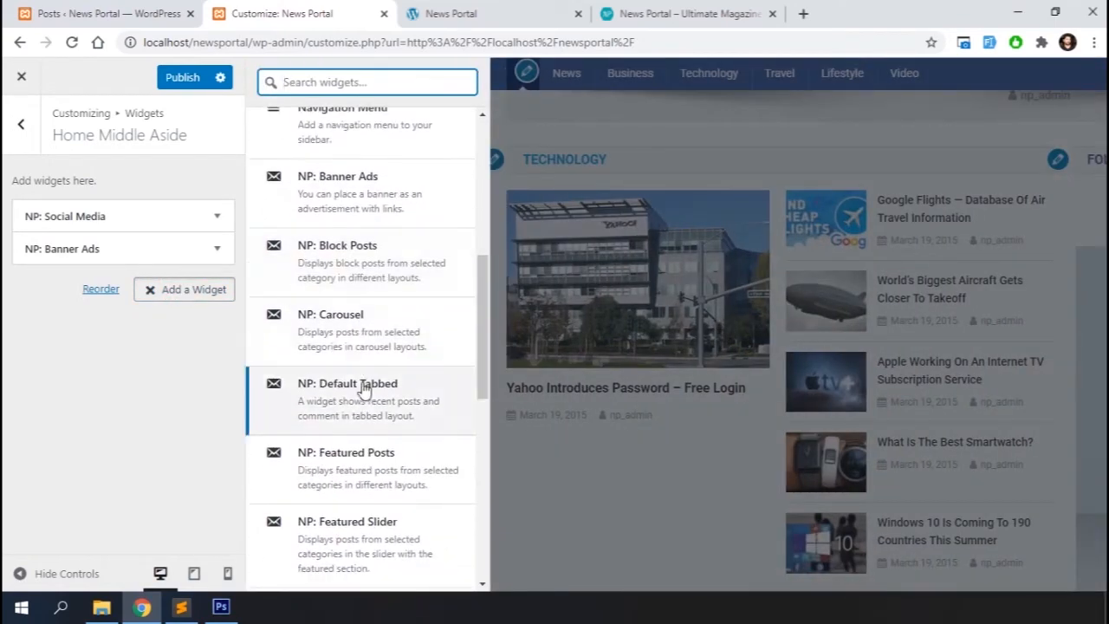
click(364, 390)
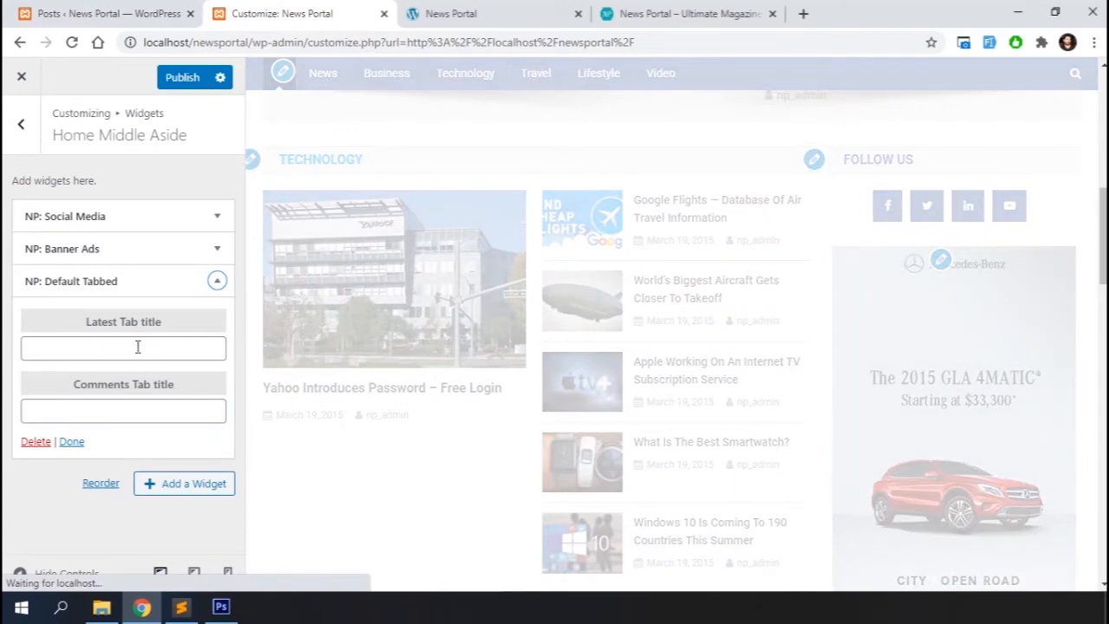
click(133, 347)
click(93, 412)
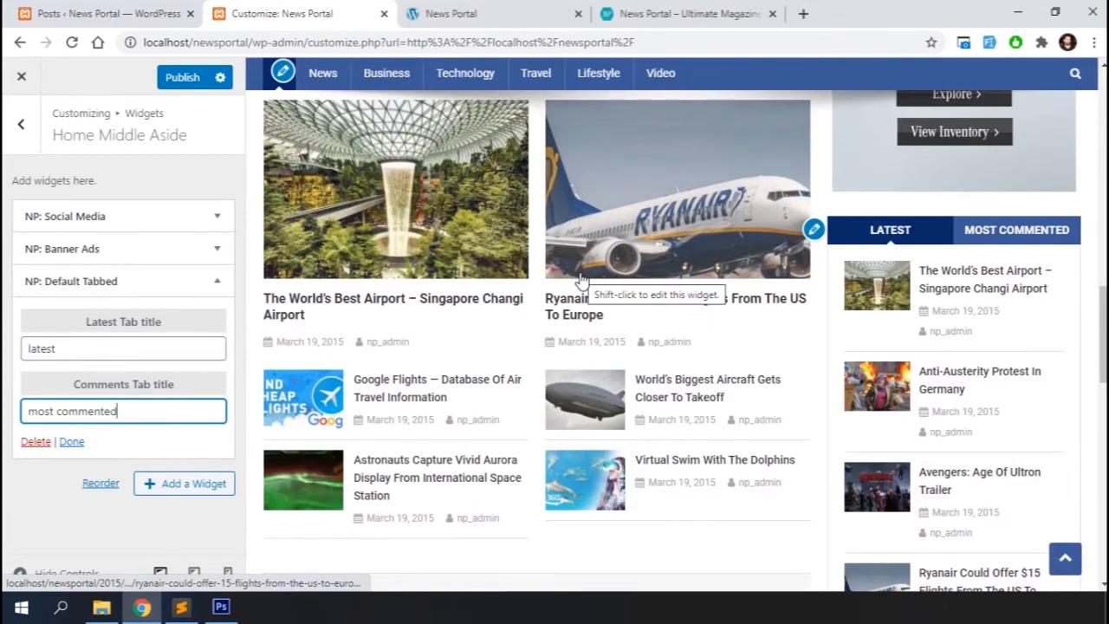
click(73, 443)
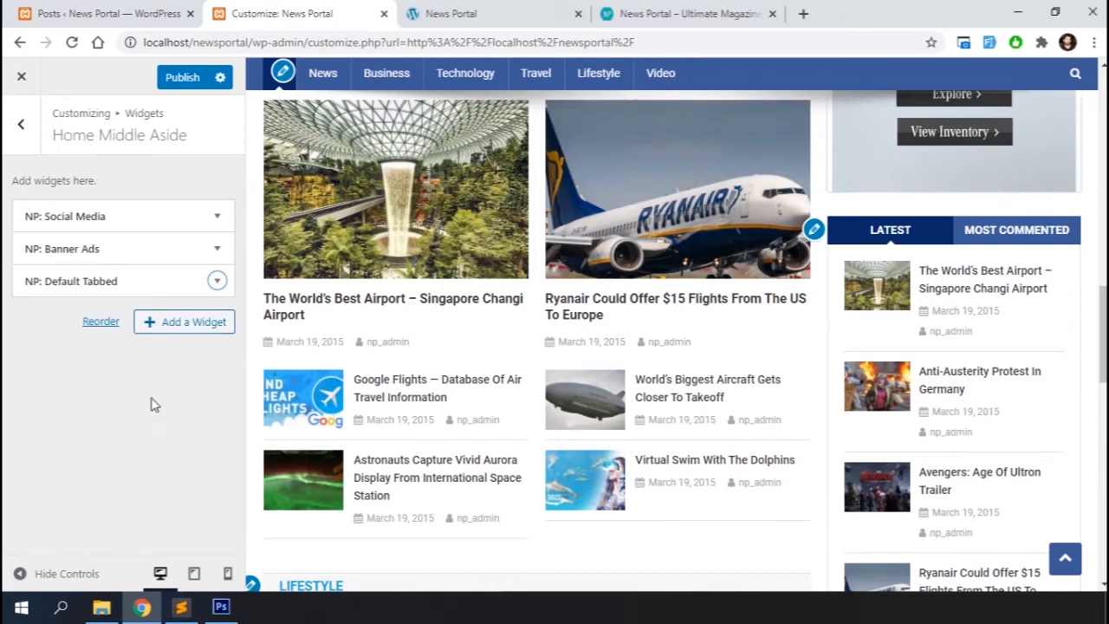
Open the Home Bottom Section widget list and consult the theme documentation for its recommended widget
click(21, 139)
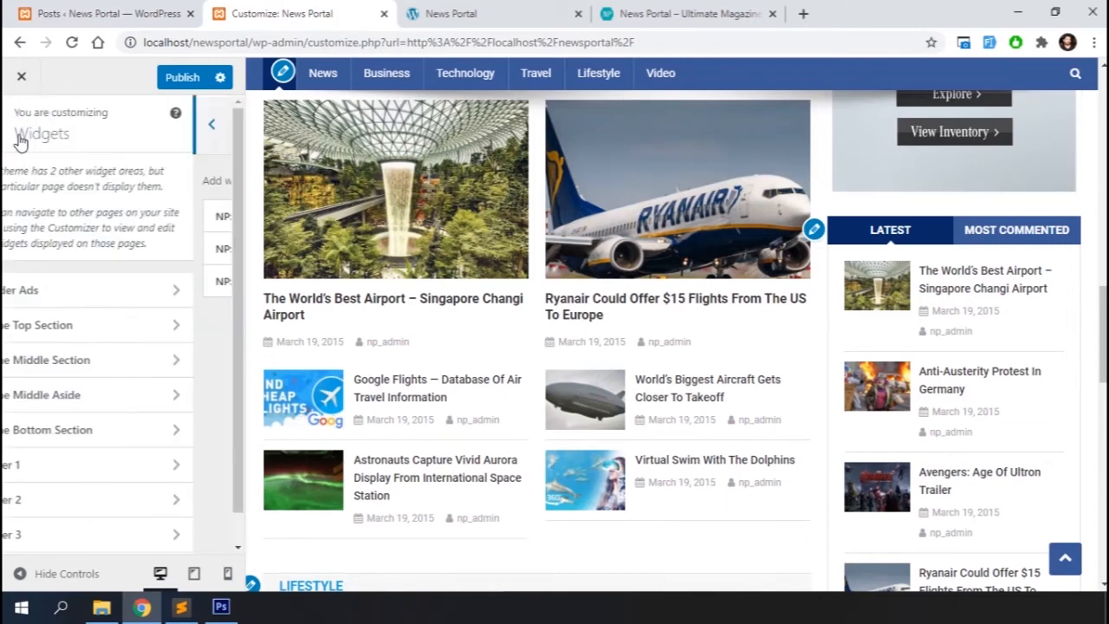
click(104, 432)
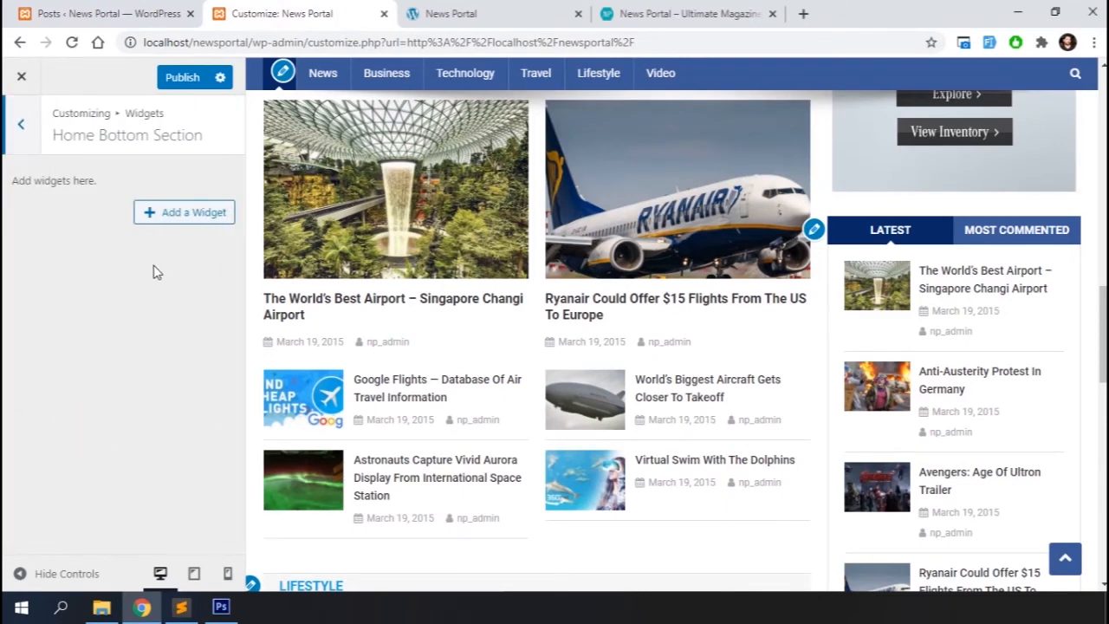
click(182, 212)
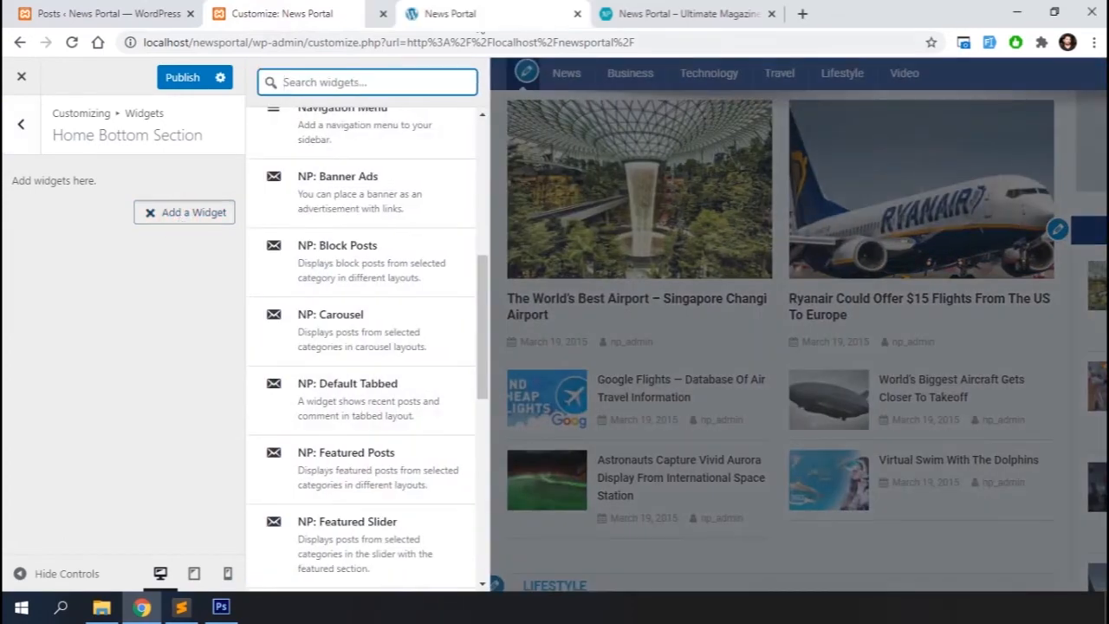
click(477, 19)
scroll(486, 322, down, 2)
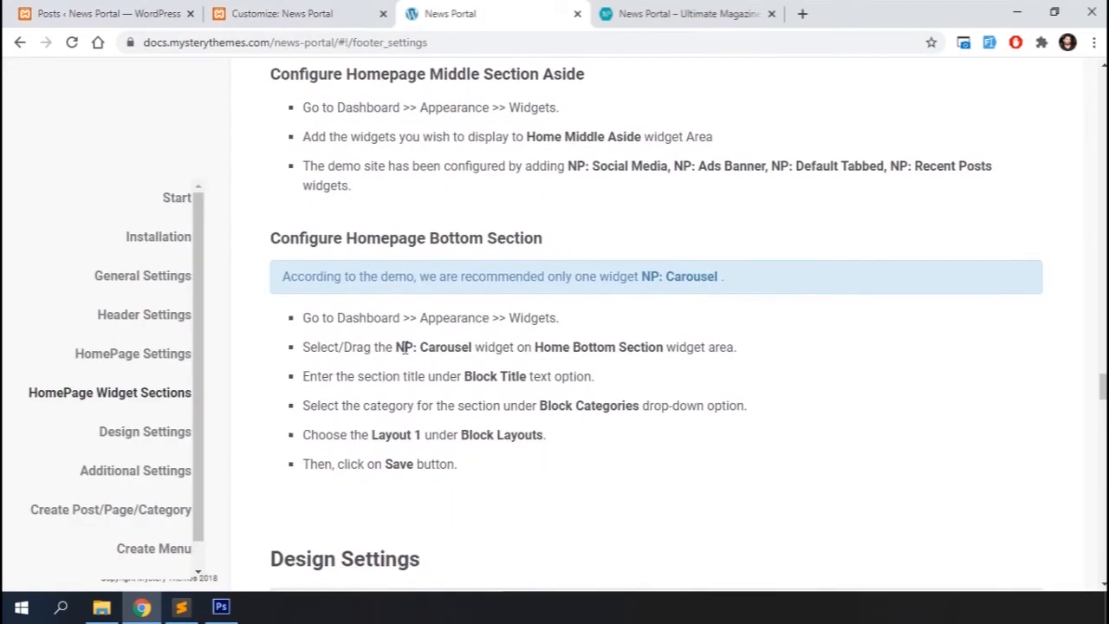
click(267, 14)
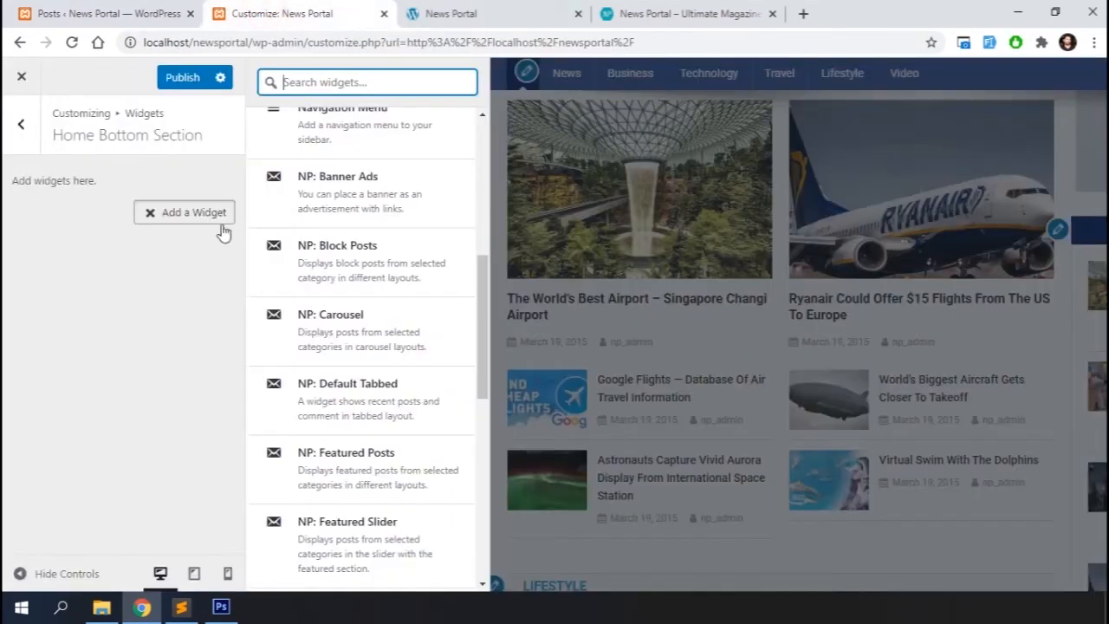
Add an NP: Carousel widget with block title More News, then close it
click(353, 336)
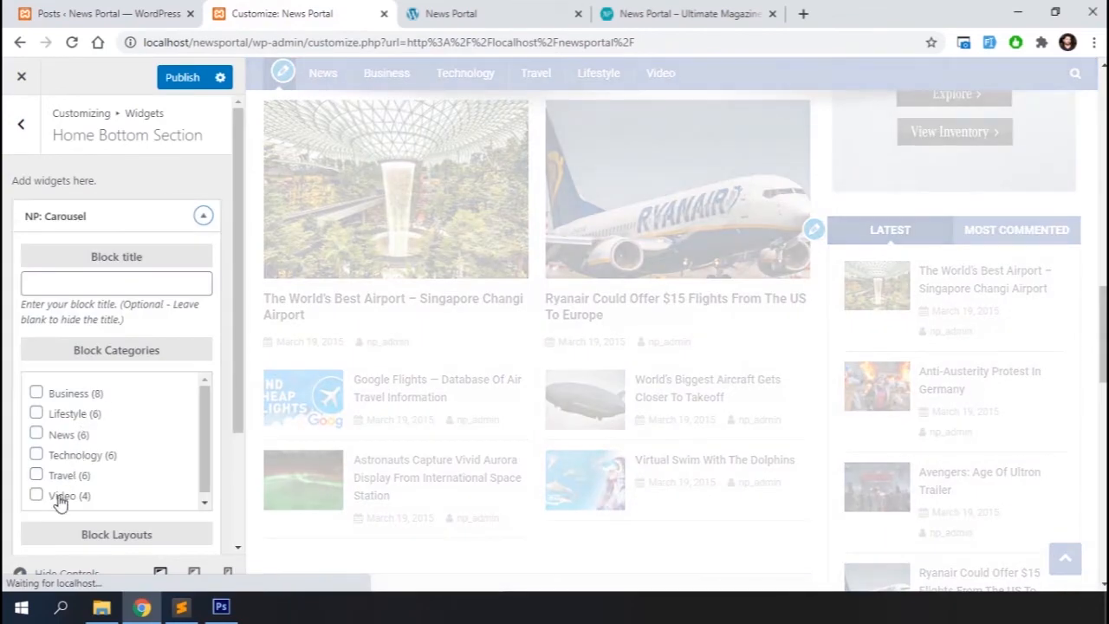
click(102, 281)
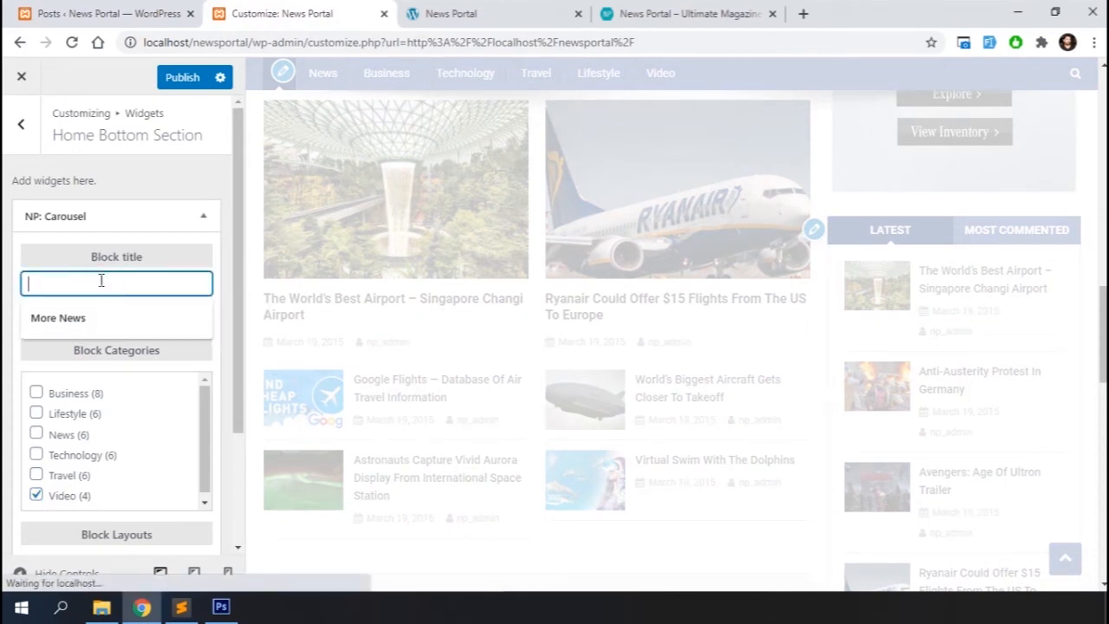
click(91, 320)
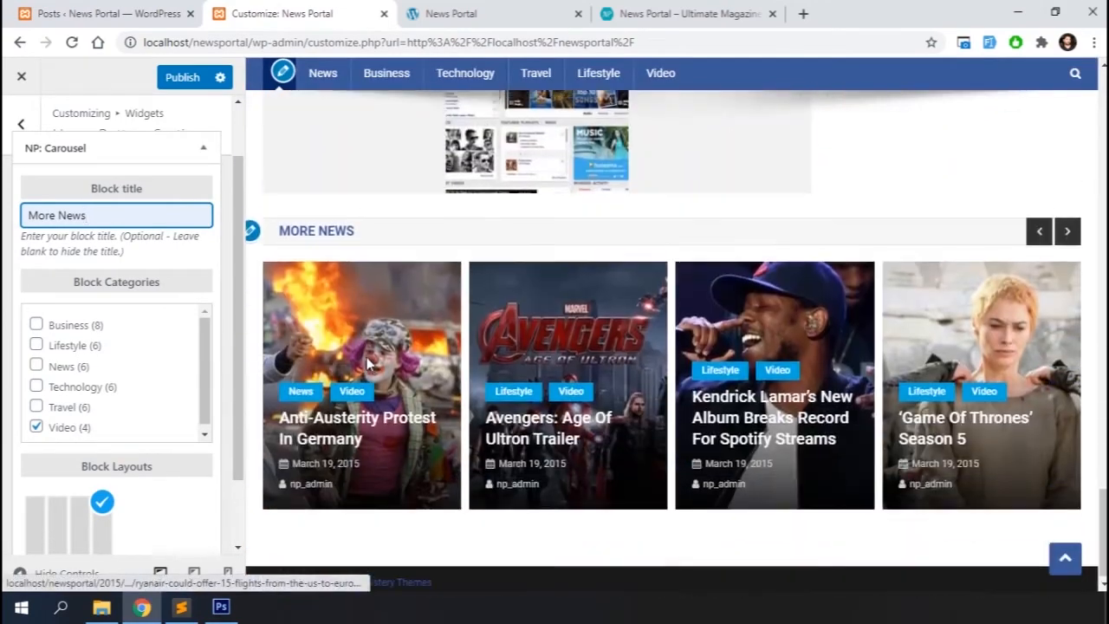
scroll(185, 479, down, 2)
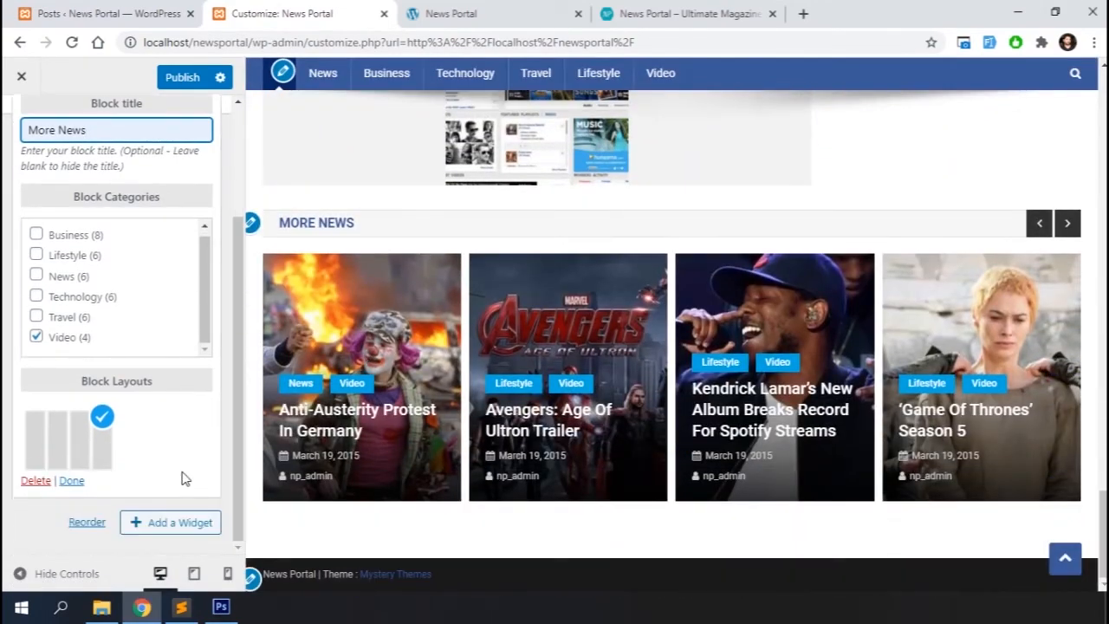
click(72, 482)
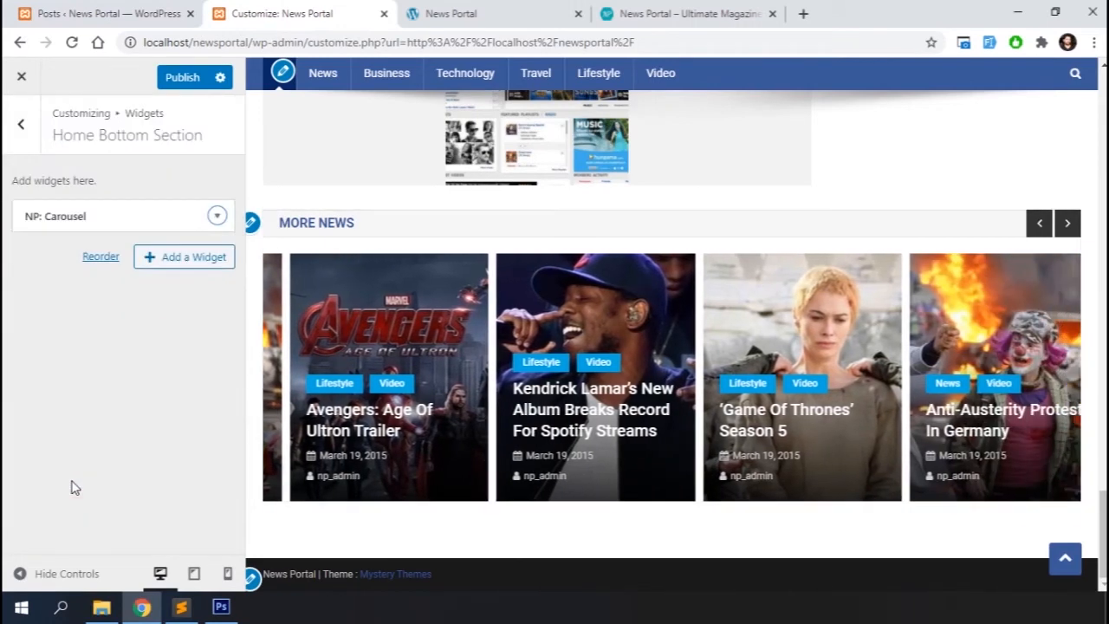
Add a Categories widget titled categories to the Footer 1 area, then close it and return to the widget areas
click(20, 122)
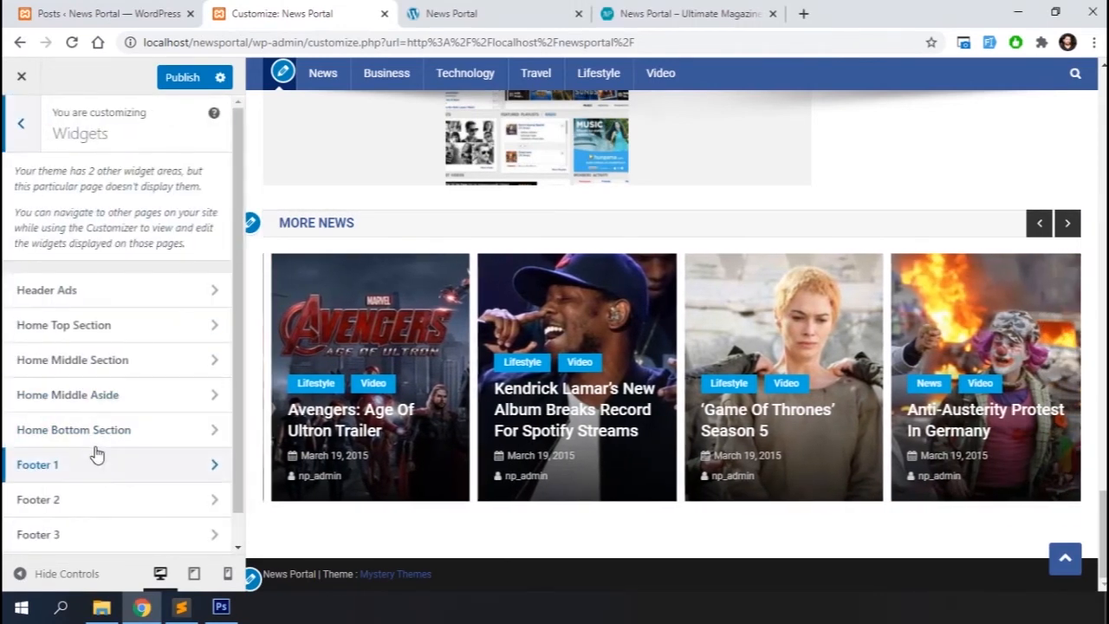
click(86, 465)
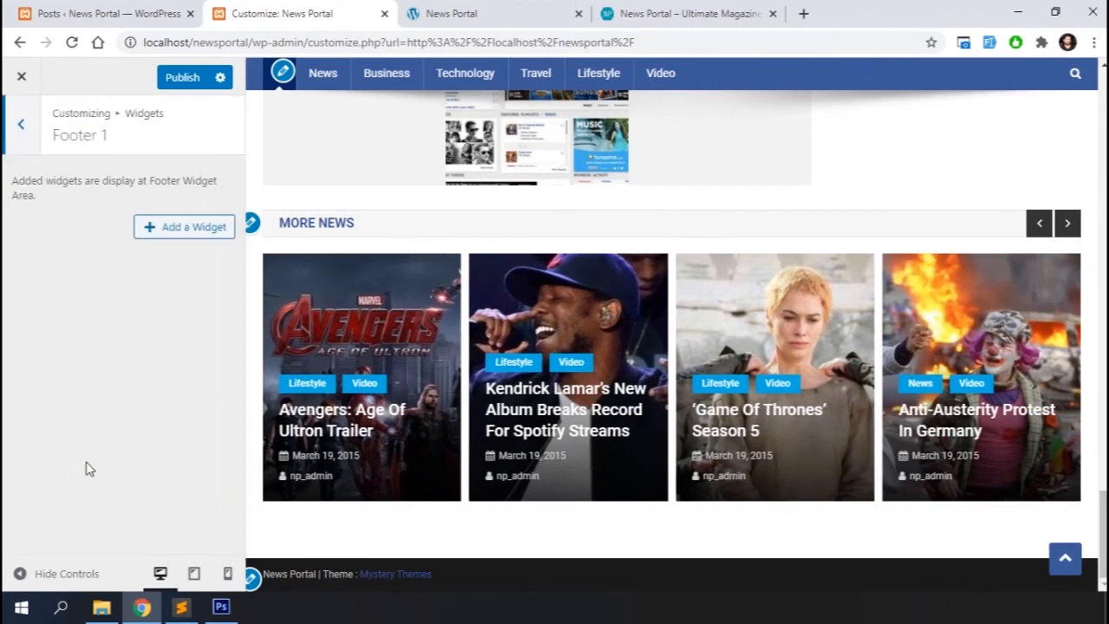
click(183, 235)
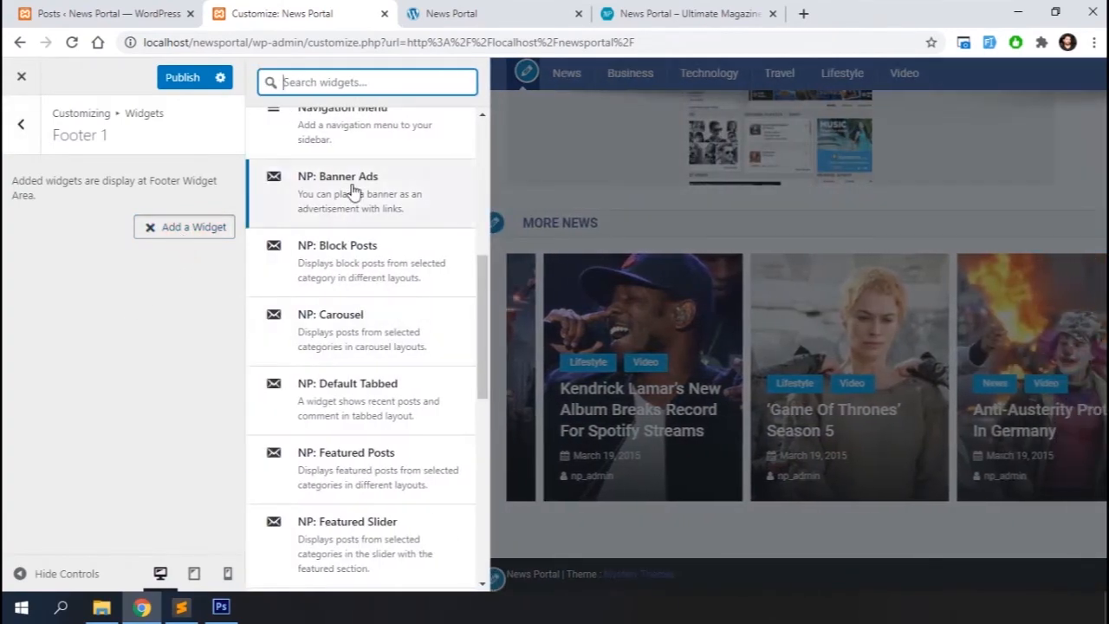
scroll(353, 191, up, 5)
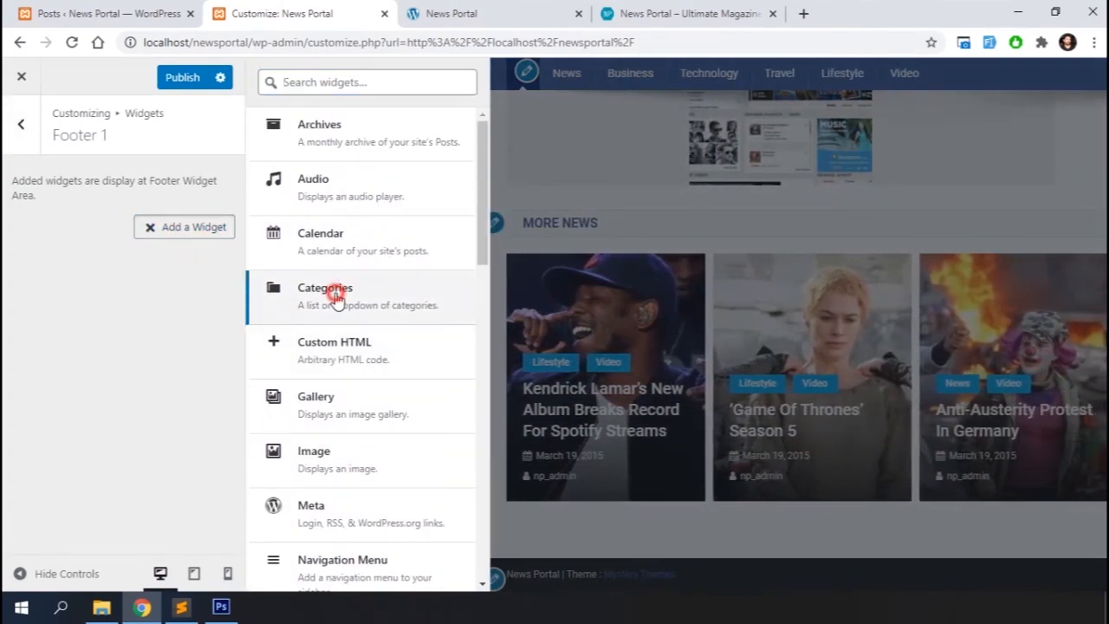
click(330, 289)
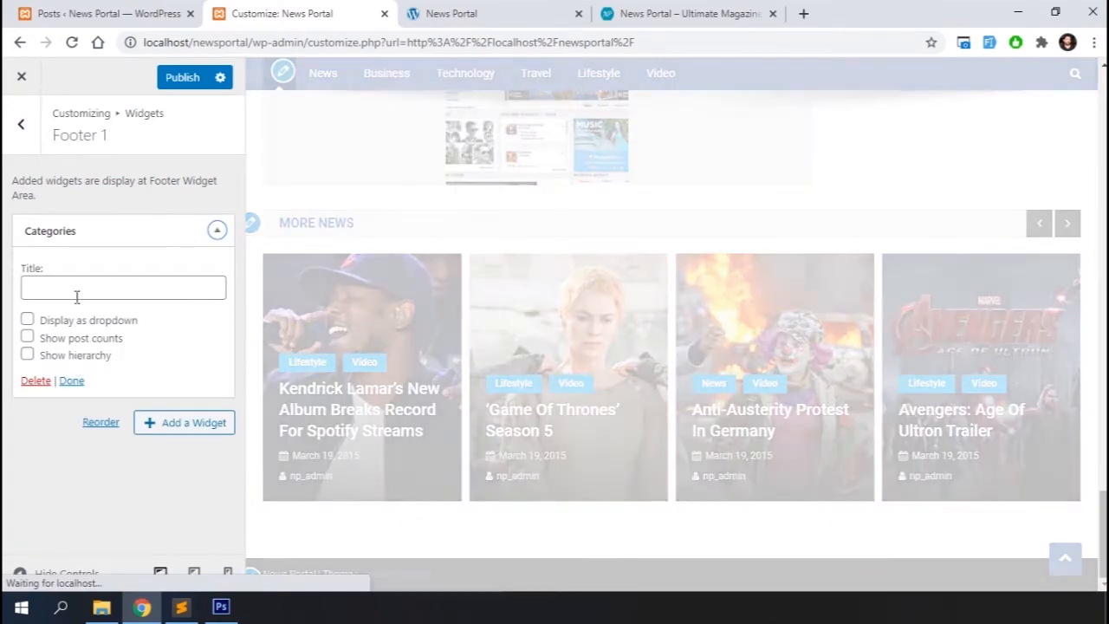
click(78, 290)
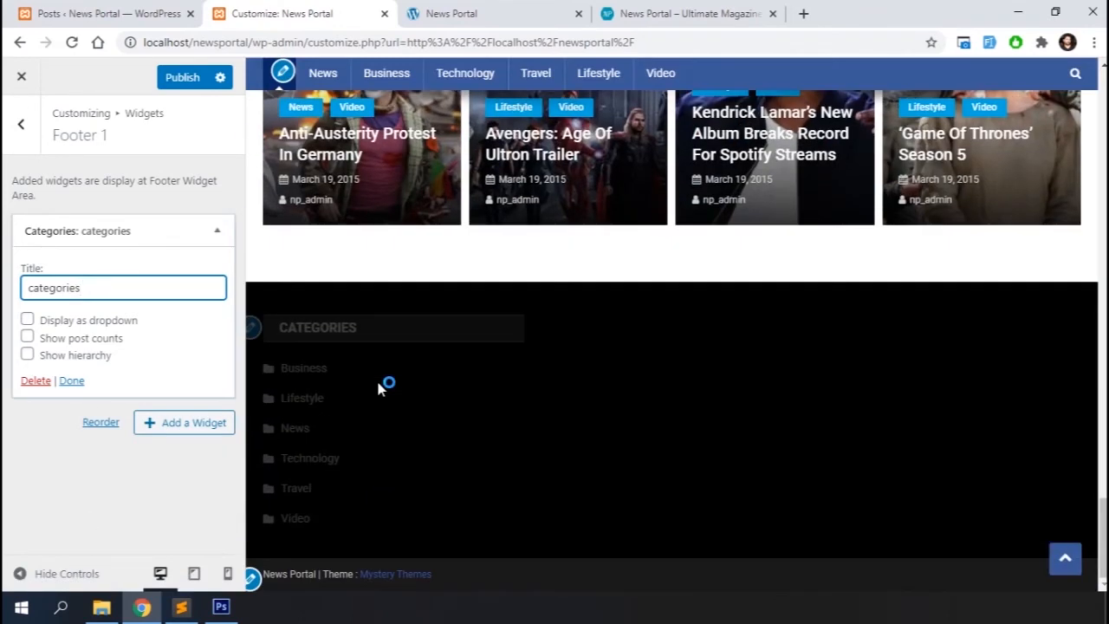
click(71, 382)
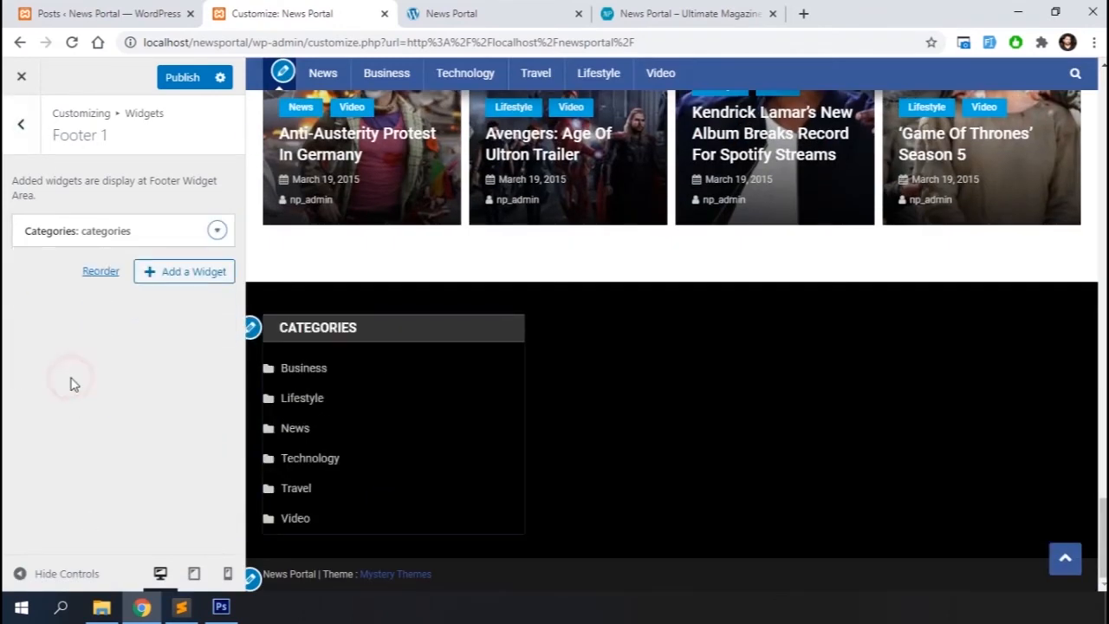
click(23, 128)
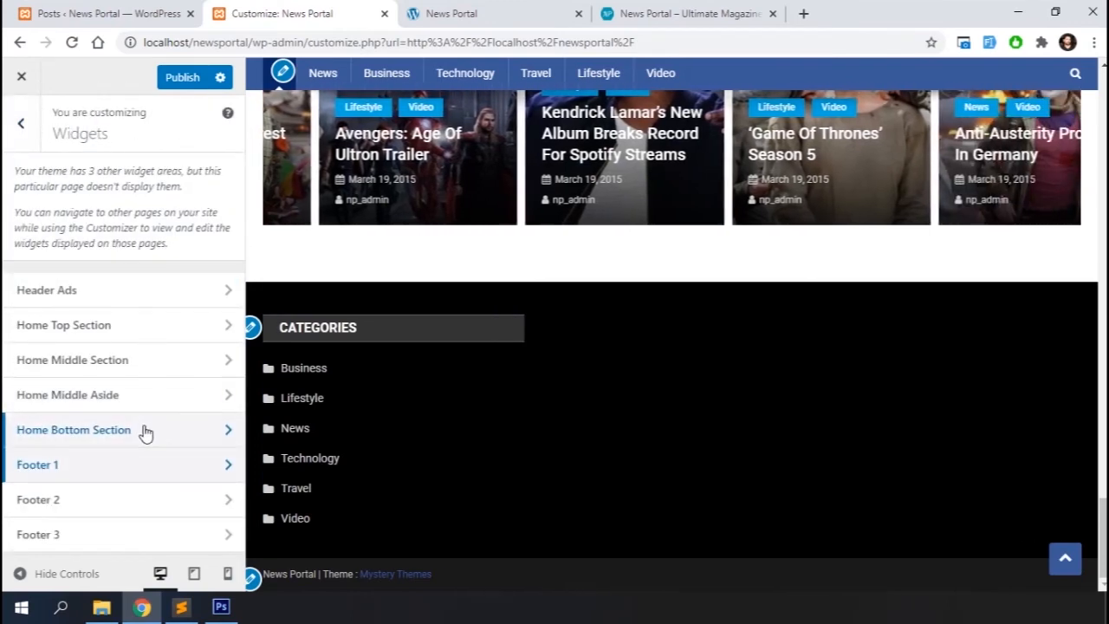
Add a Text widget titled about us to the Footer 2 area
click(128, 499)
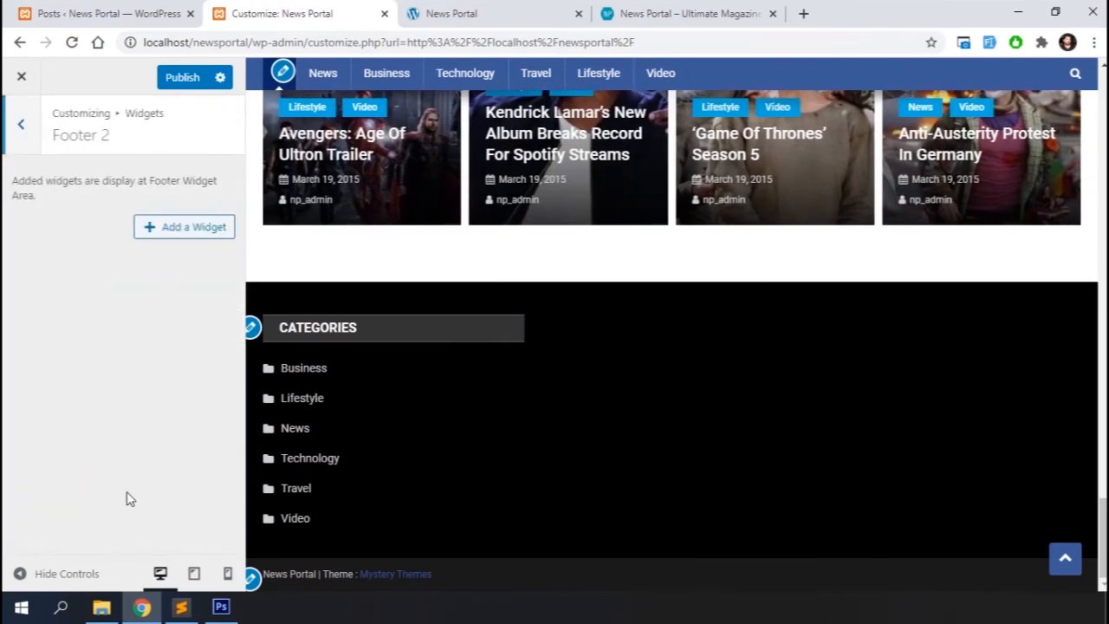
click(167, 229)
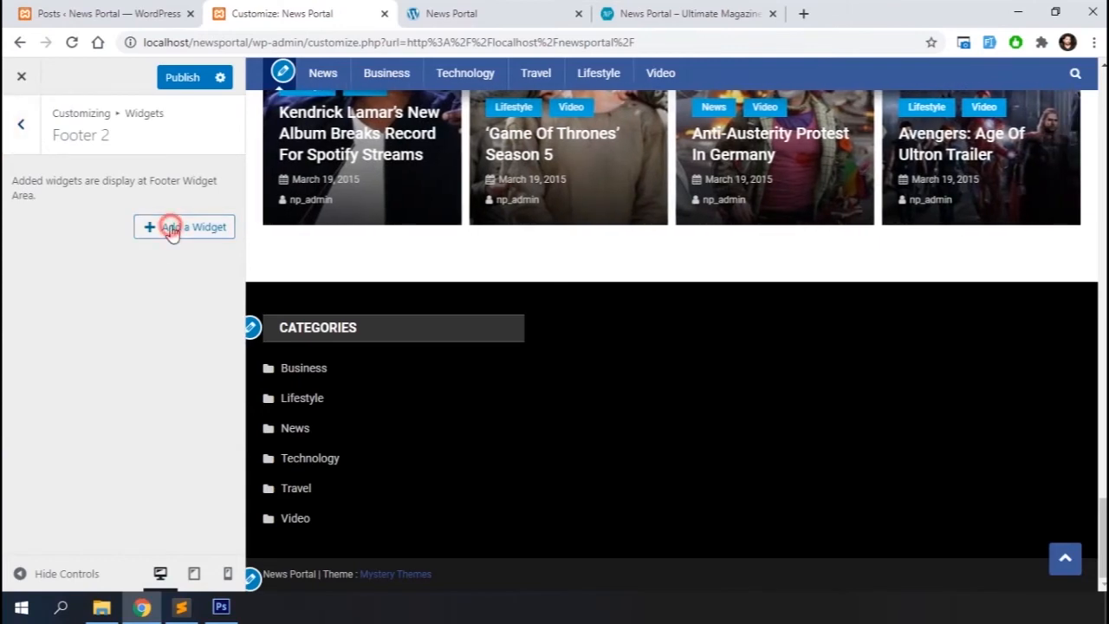
scroll(323, 347, down, 7)
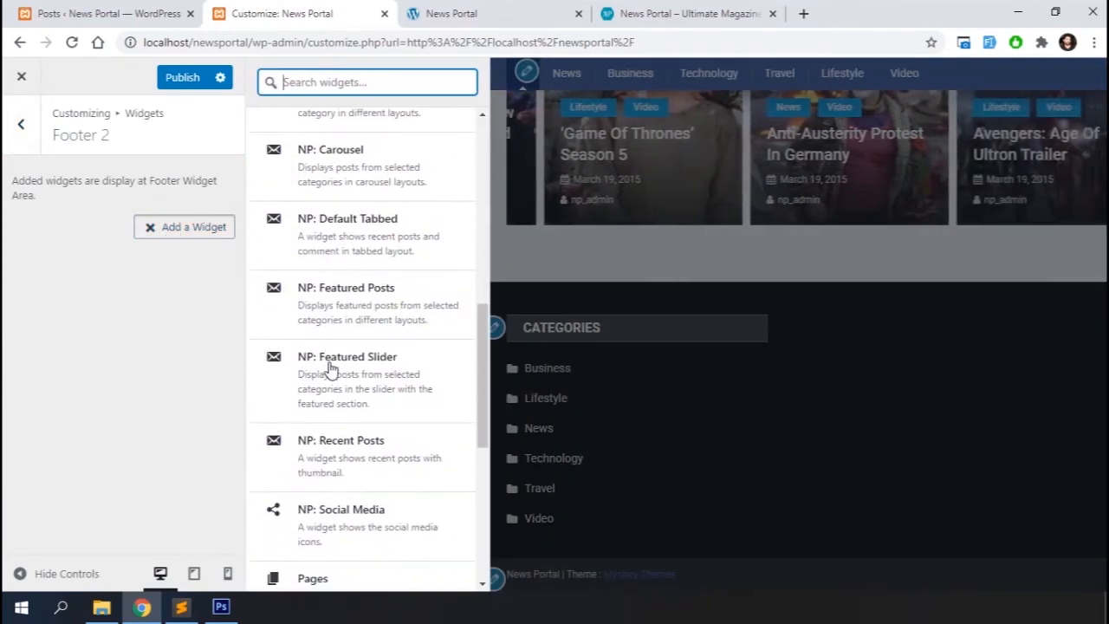
scroll(347, 454, down, 5)
click(346, 479)
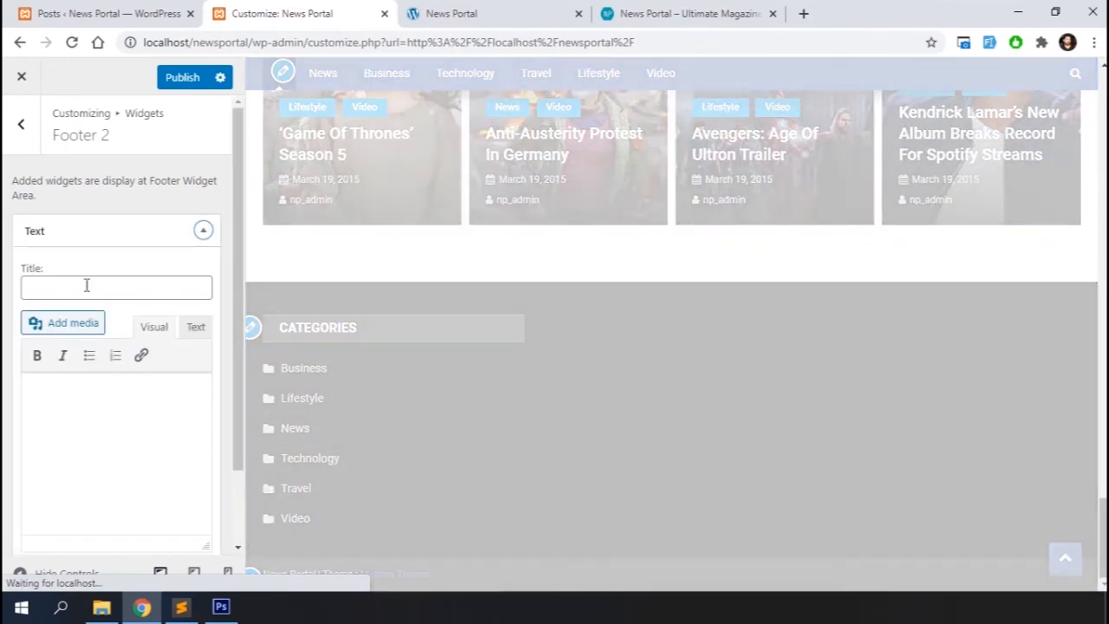
click(87, 286)
text(about us)
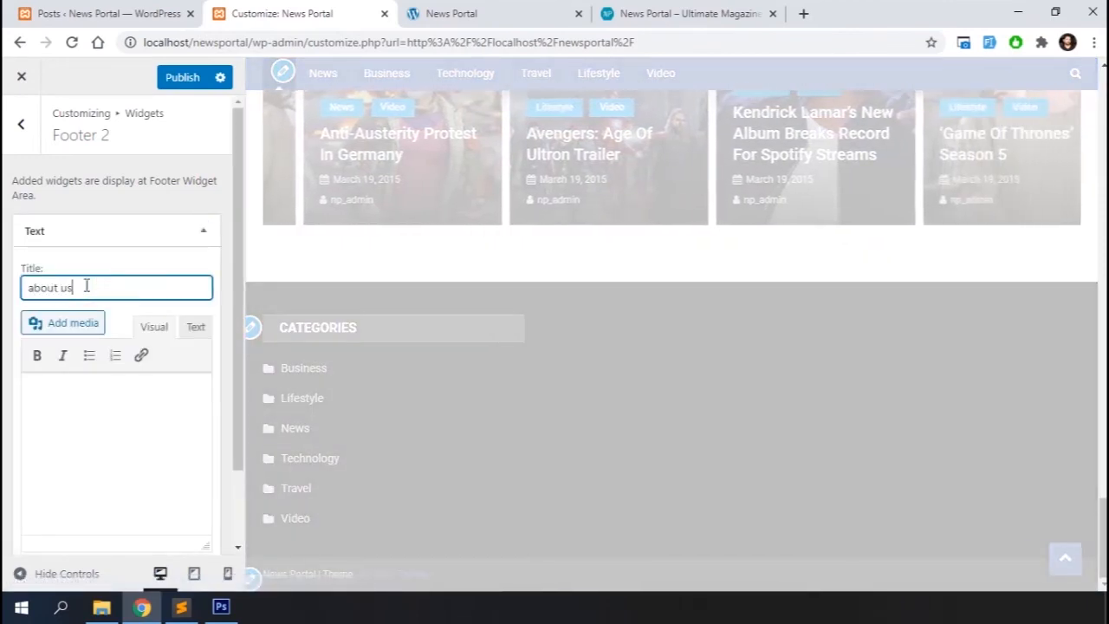
Switch to Sublime Text, generate a lorem ipsum placeholder paragraph, join its lines into one, and cut it
click(181, 607)
text(lorem)
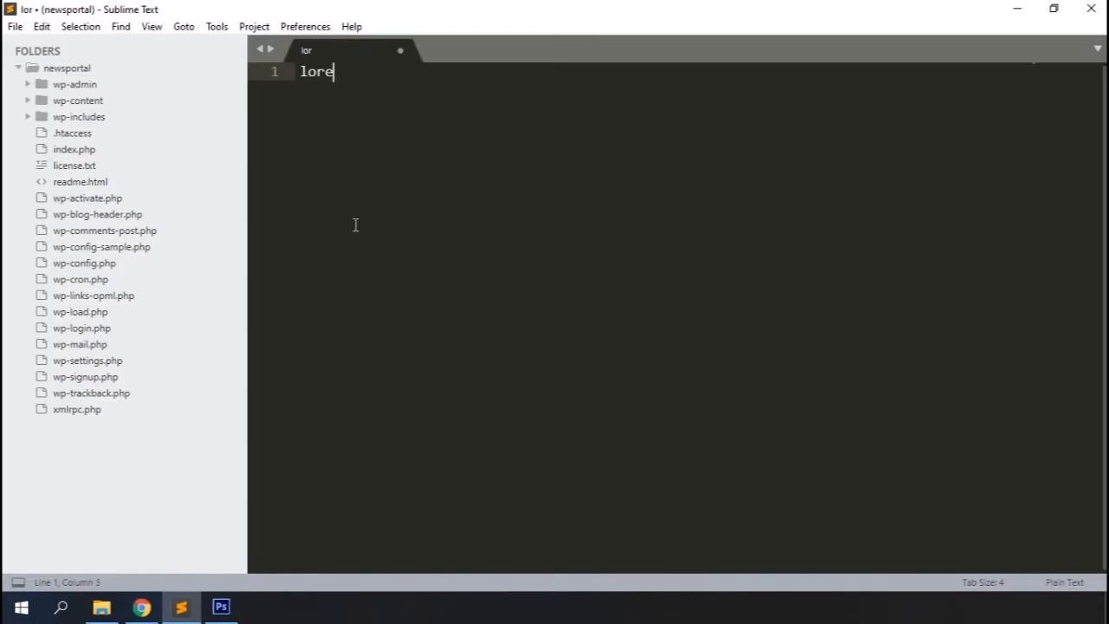
key(Tab)
key(ctrl+j)
key(ctrl+j)
key(ctrl+j)
key(ctrl+j)
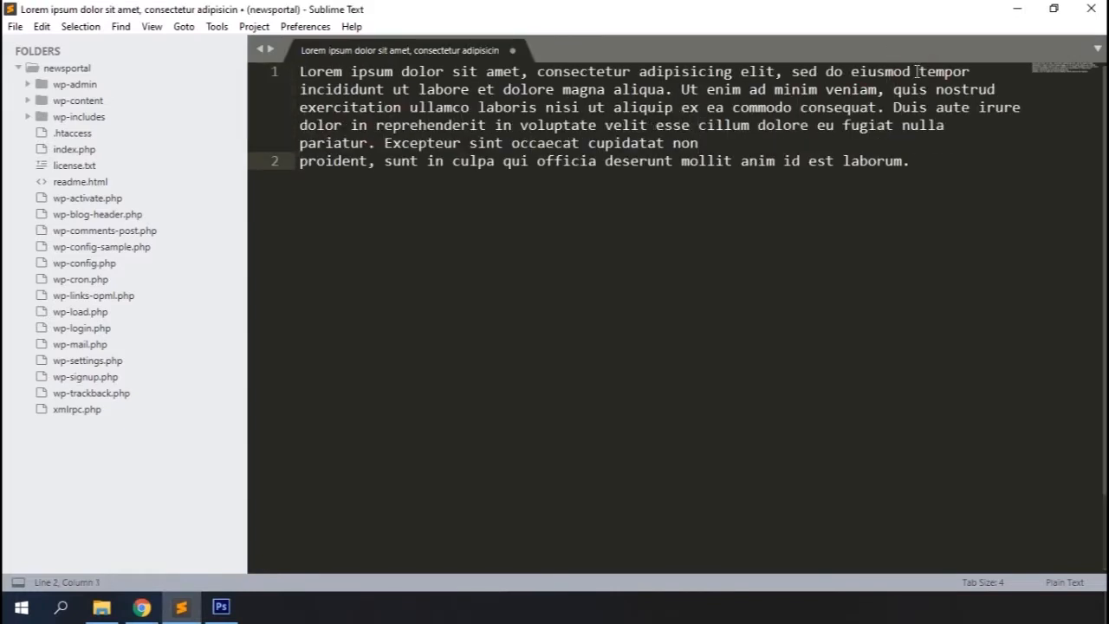
key(ctrl+j)
drag(607, 164, 297, 71)
key(ctrl+x)
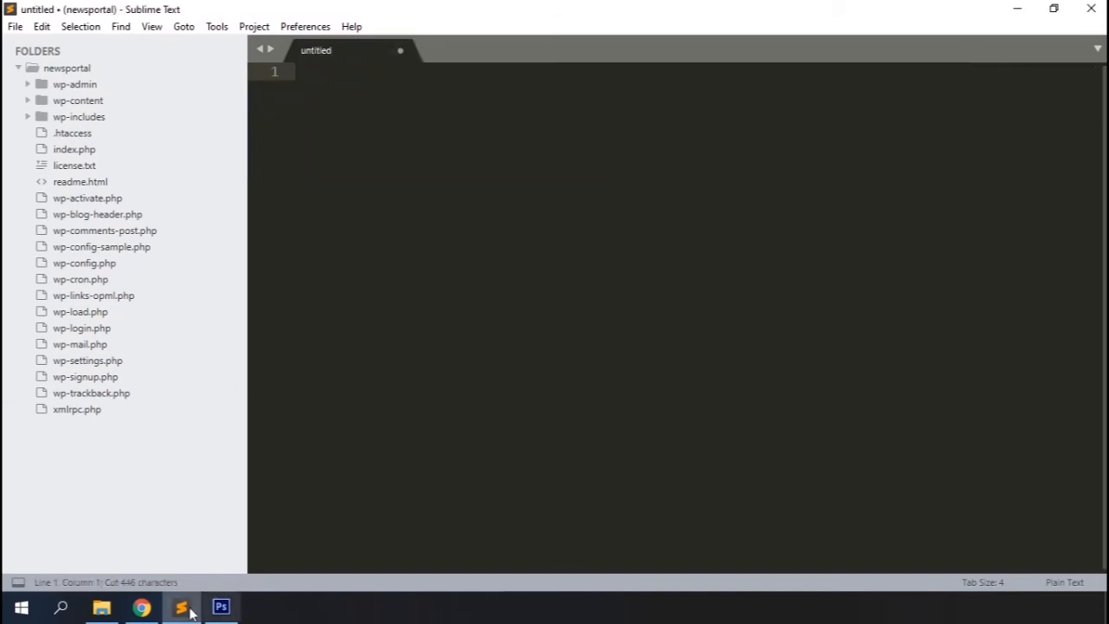
Switch back to the browser and paste the lorem ipsum text into the about us widget's content
click(143, 608)
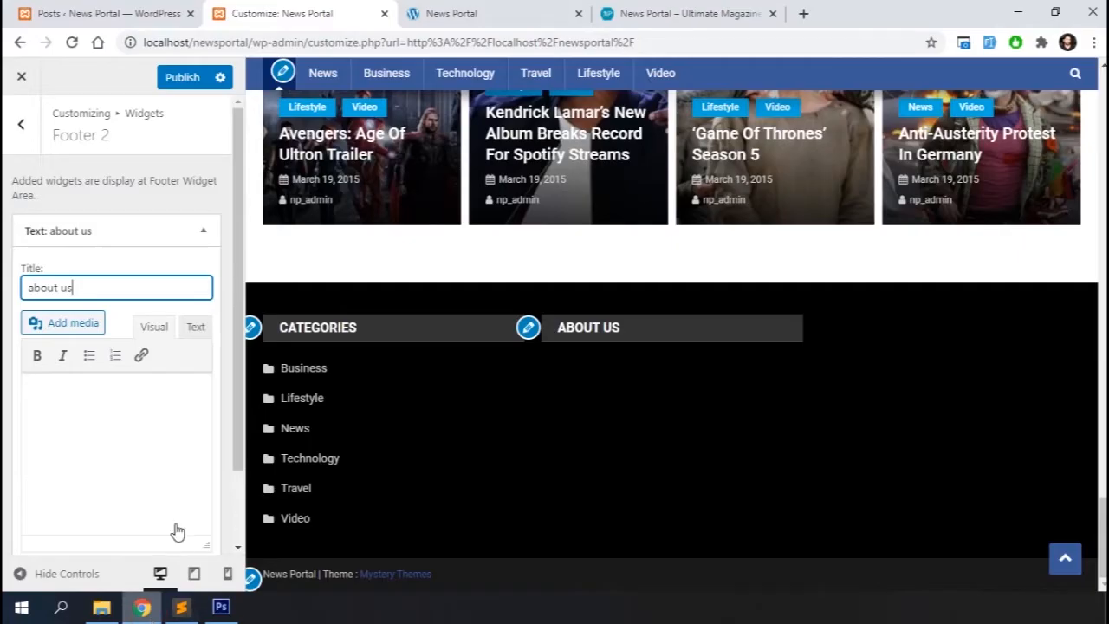
click(100, 435)
key(ctrl+v)
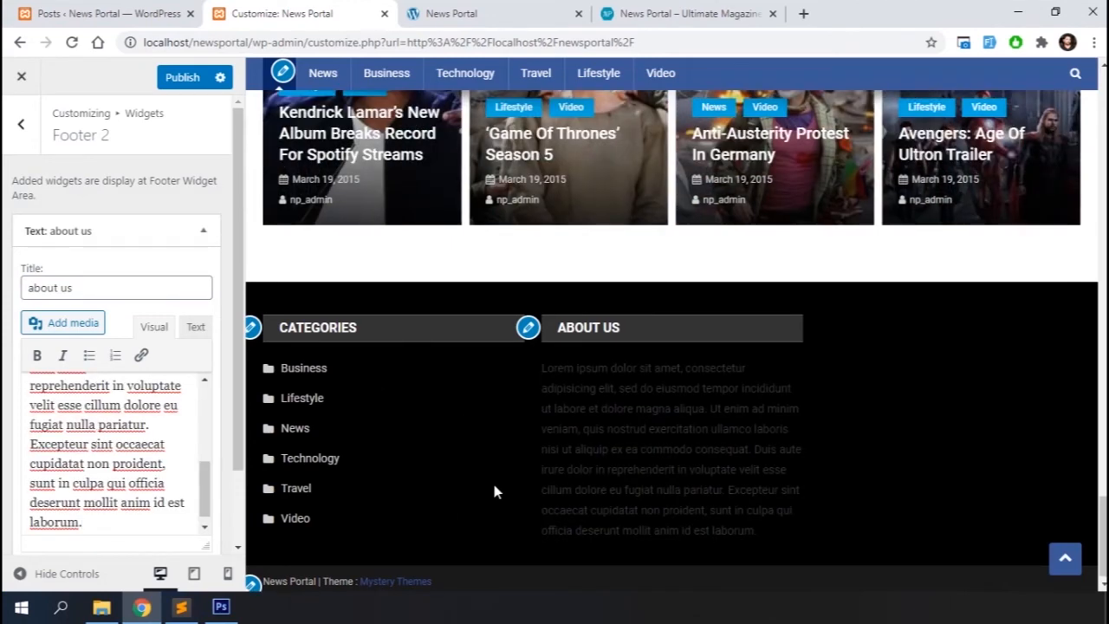
In the widget's HTML text, wrap the paragraph in <p align="justify"> and </p>, then close it and return to the widget areas
click(195, 326)
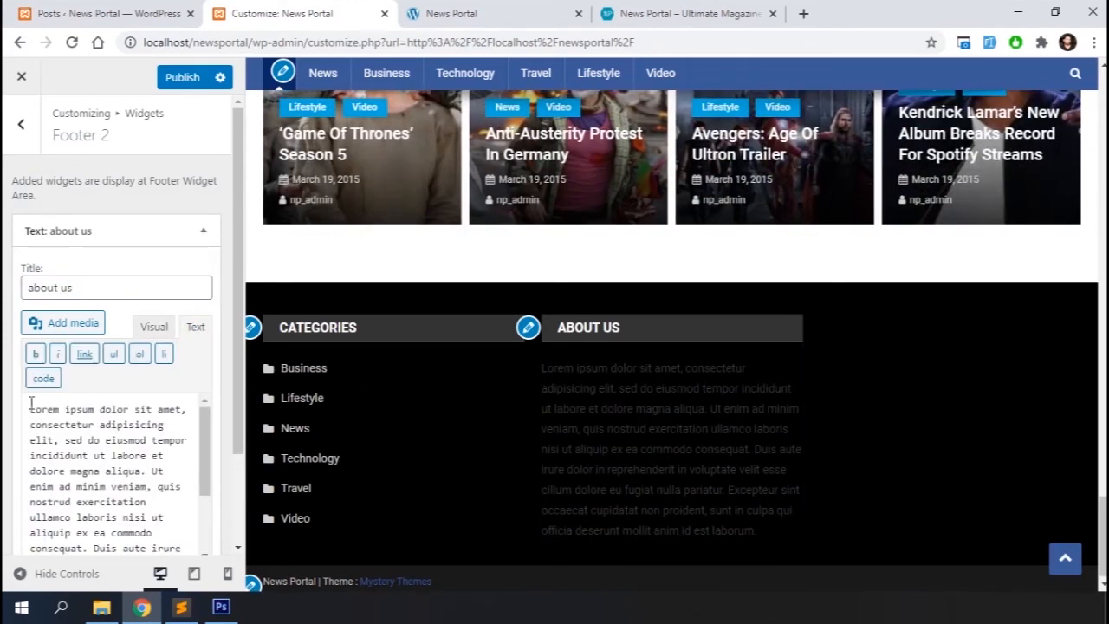
click(30, 403)
text(<p align)
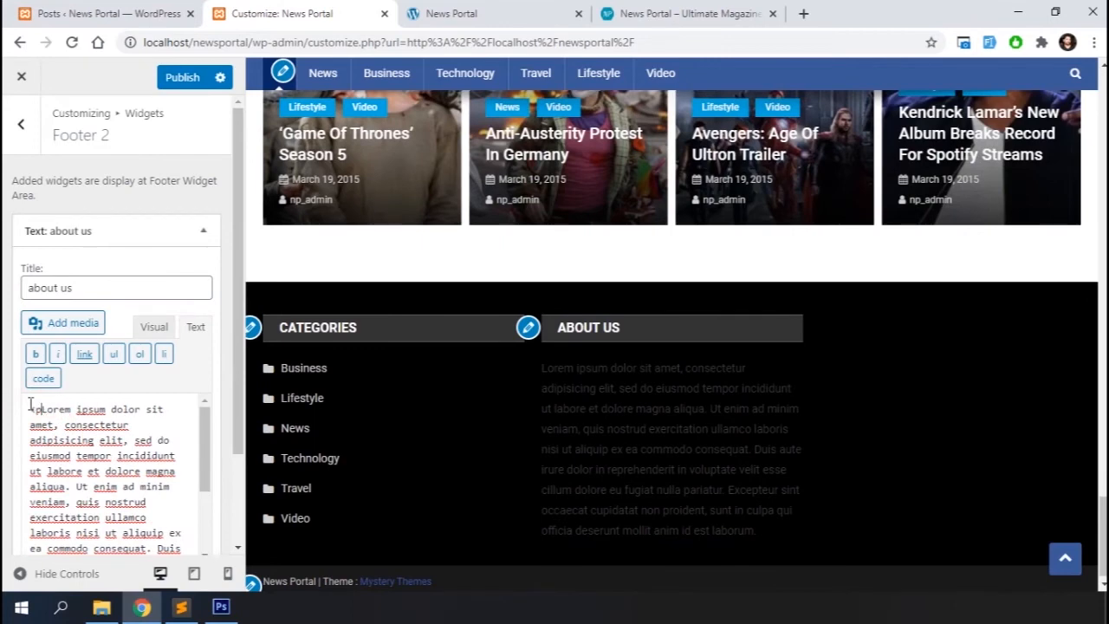
text(="justify)
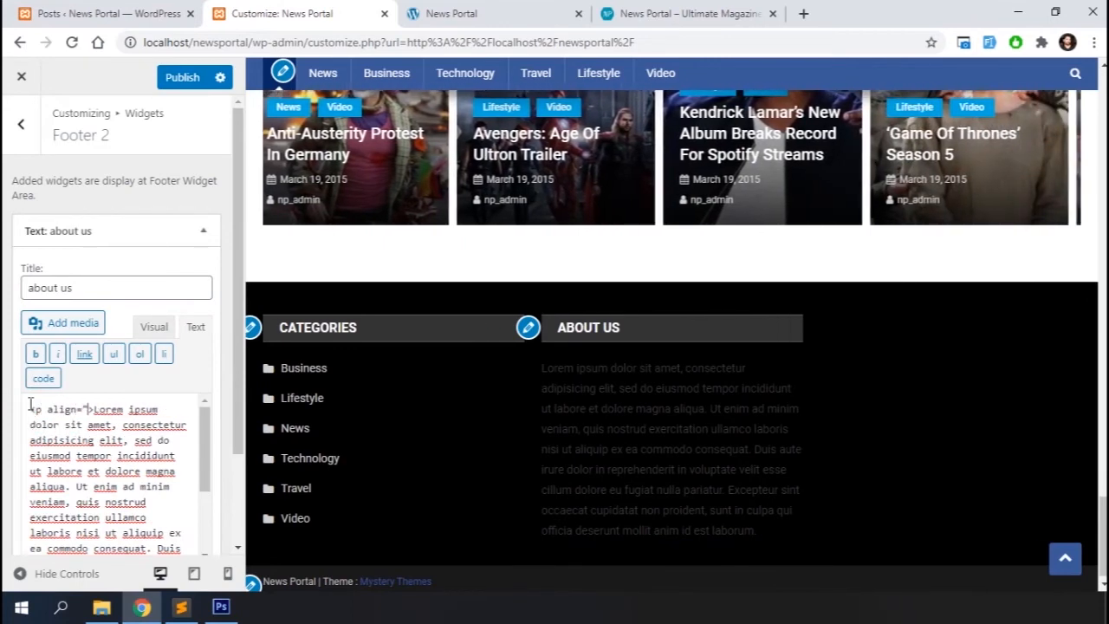
text(")
scroll(30, 405, down, 3)
click(172, 547)
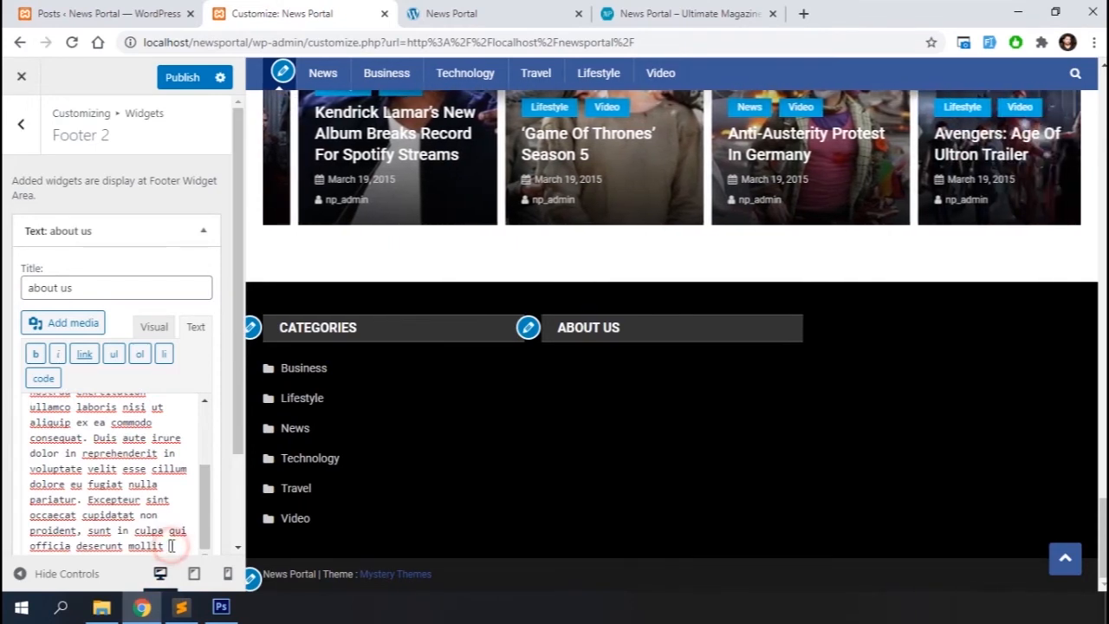
text(</p>anim id est laborum.)
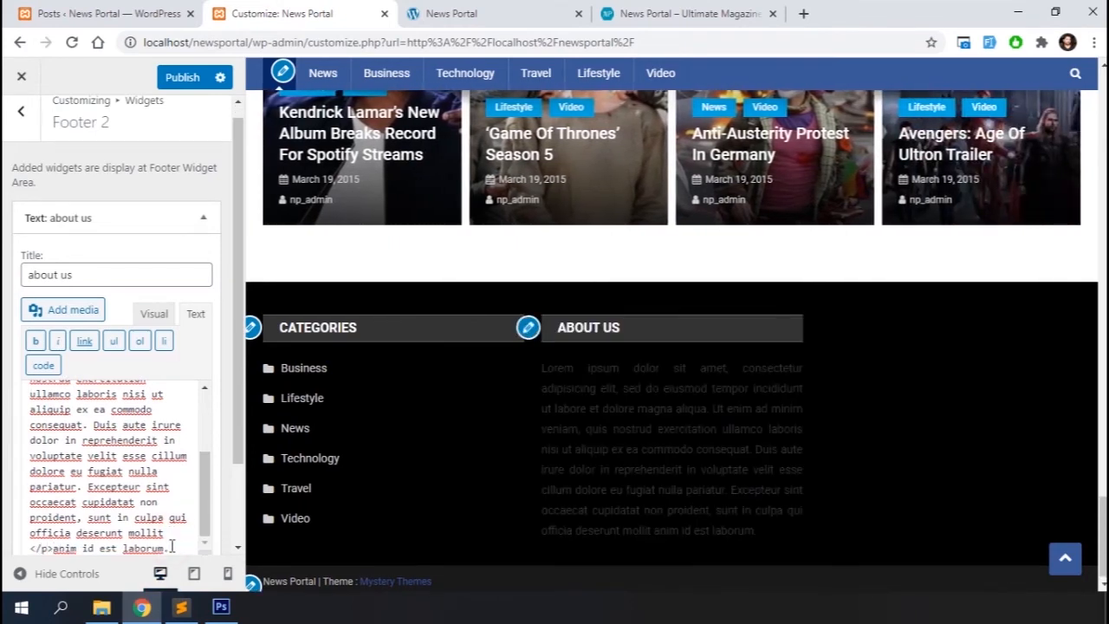
text(</p>)
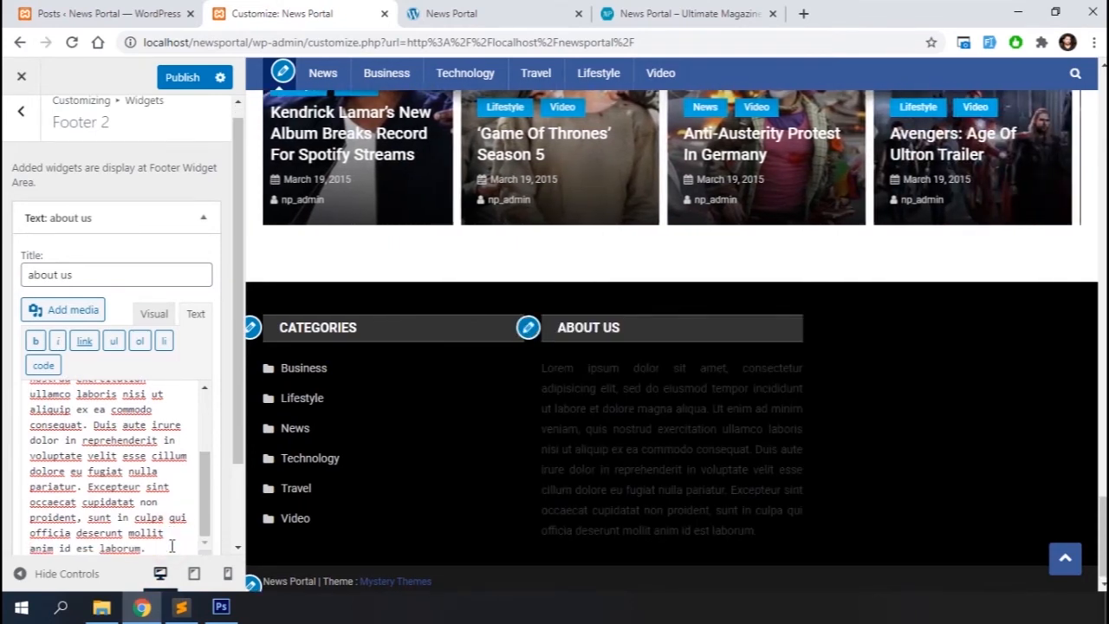
scroll(172, 547, down, 2)
click(71, 480)
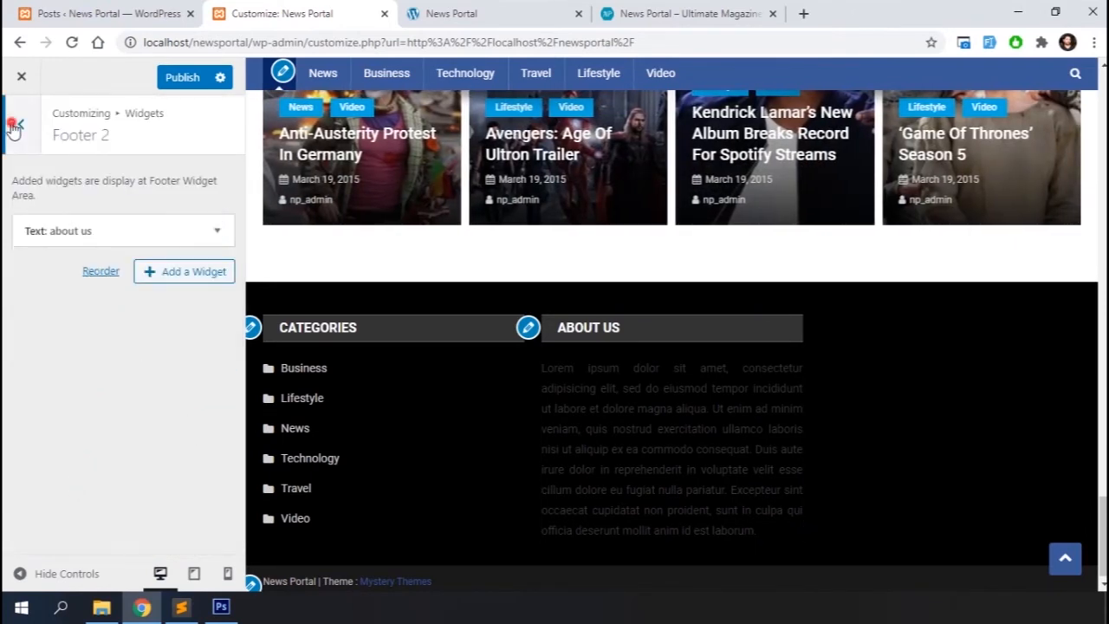
click(14, 127)
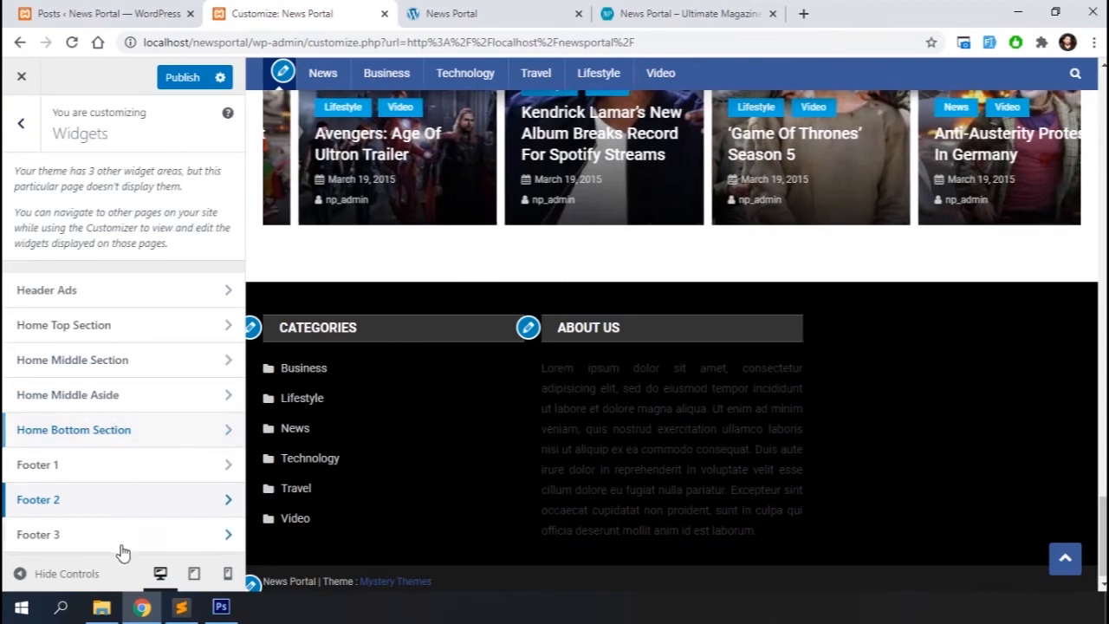
Add an NP: Social Media widget titled follow us to the Footer 3 area, then close it
click(117, 541)
click(196, 228)
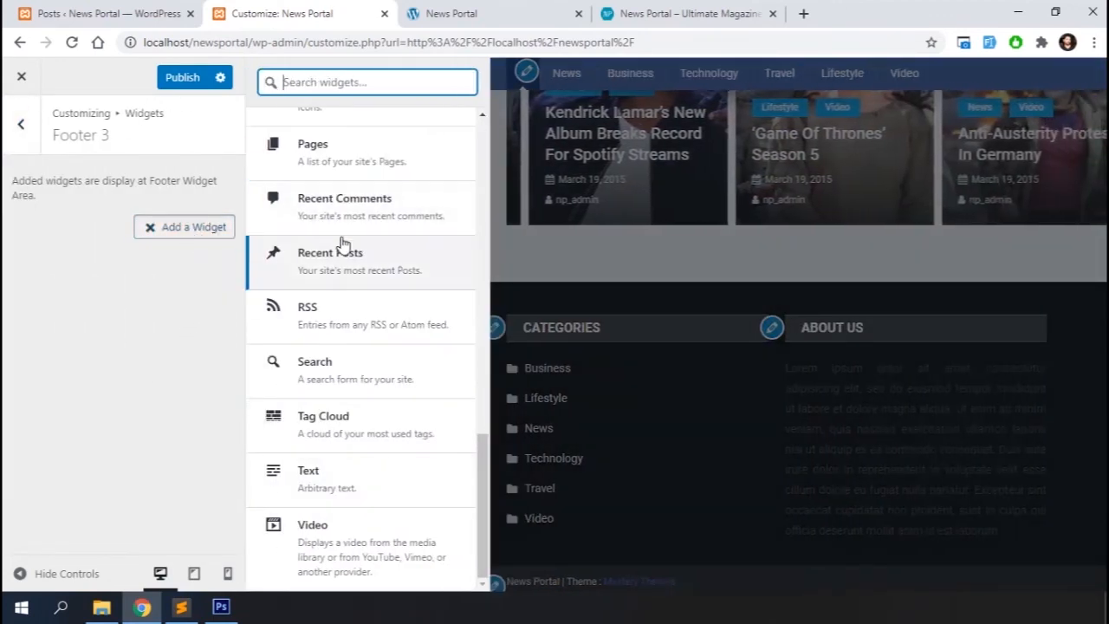
scroll(343, 245, up, 4)
scroll(343, 246, down, 1)
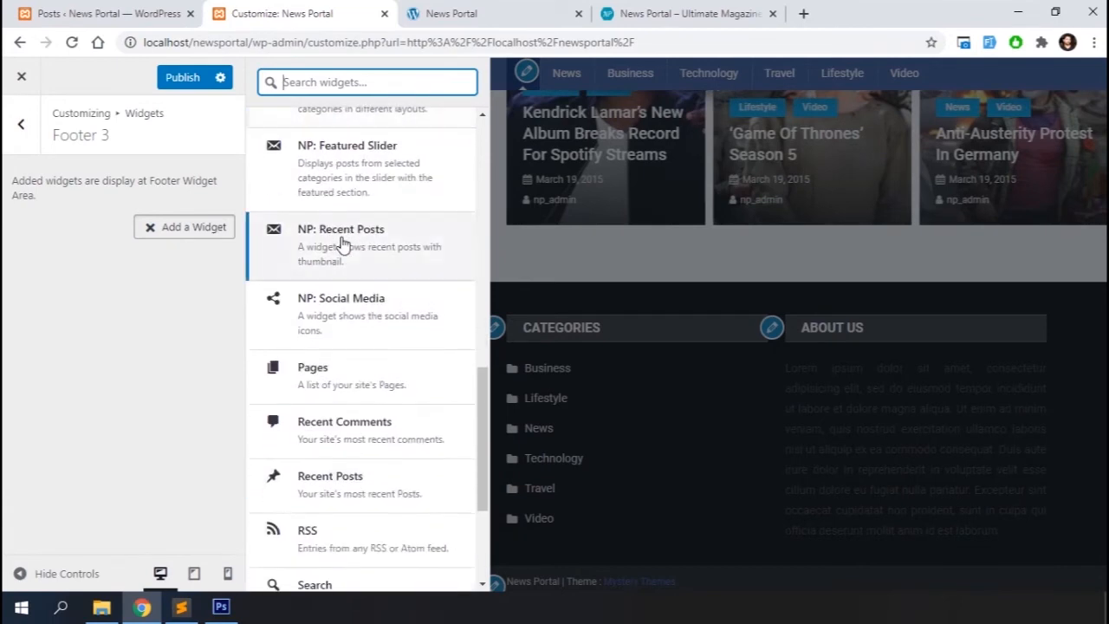
click(356, 305)
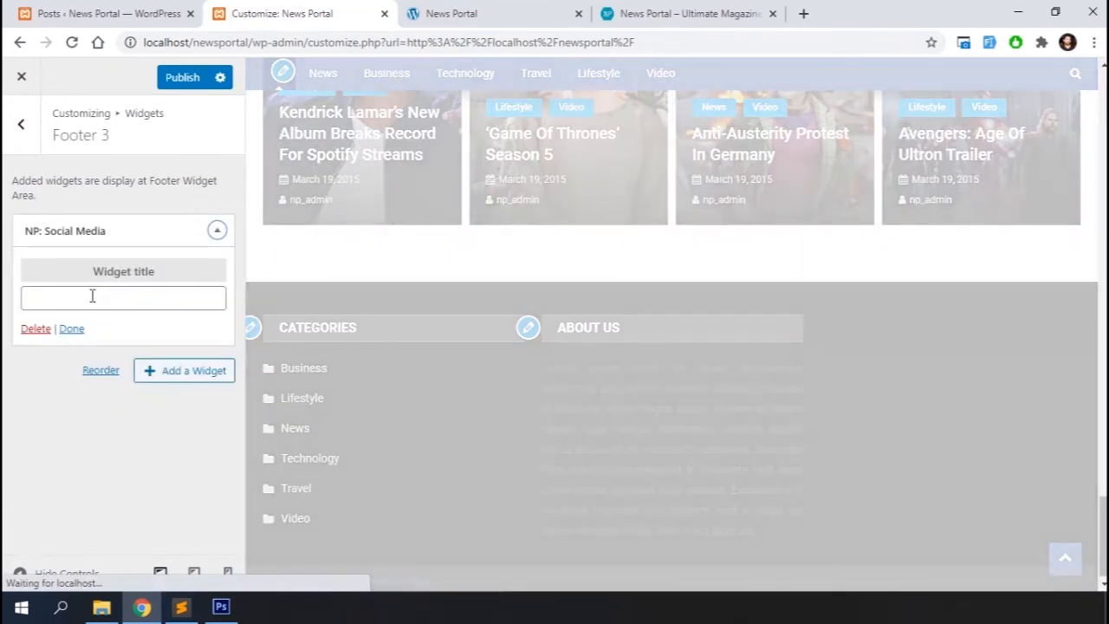
click(92, 297)
text(fo)
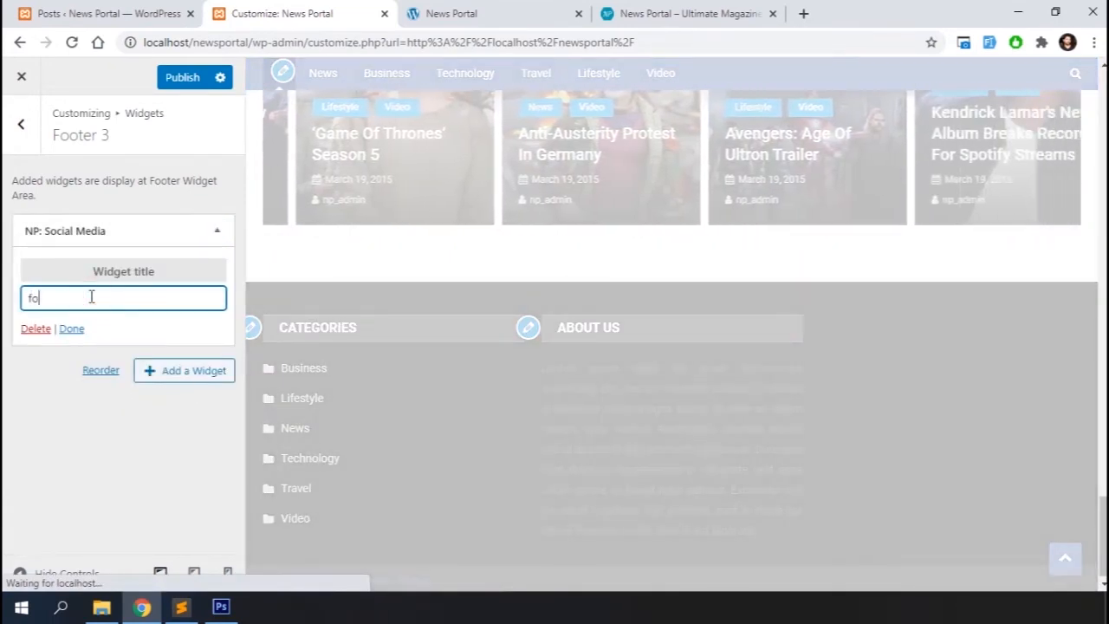
text(llow us)
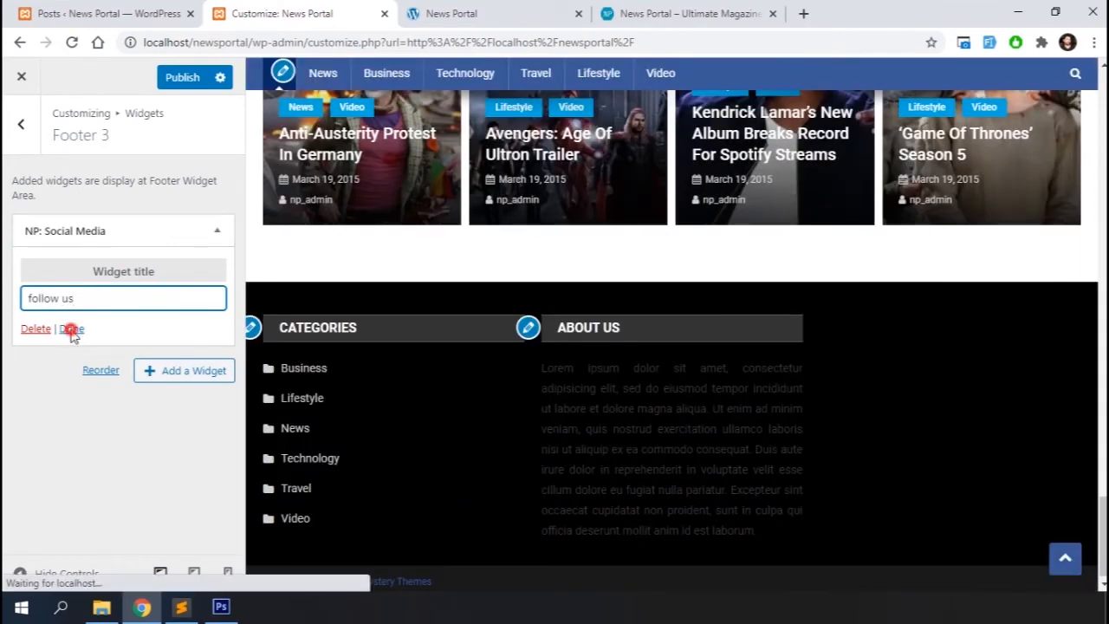
click(72, 328)
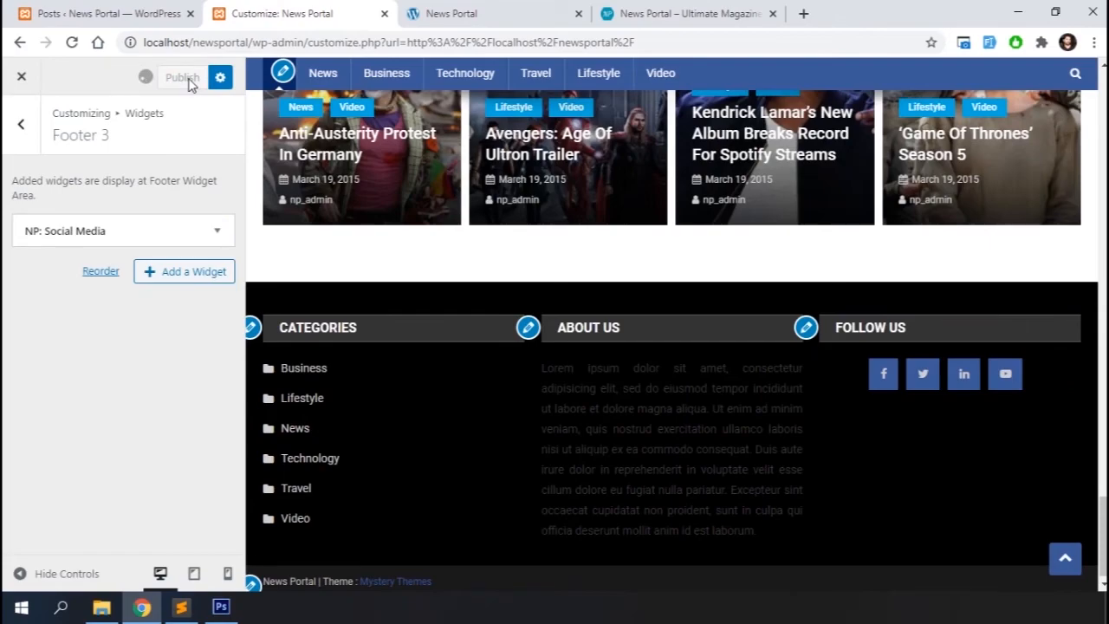
Scroll the preview to the top and open the News category archive page to inspect its layout
scroll(453, 326, up, 15)
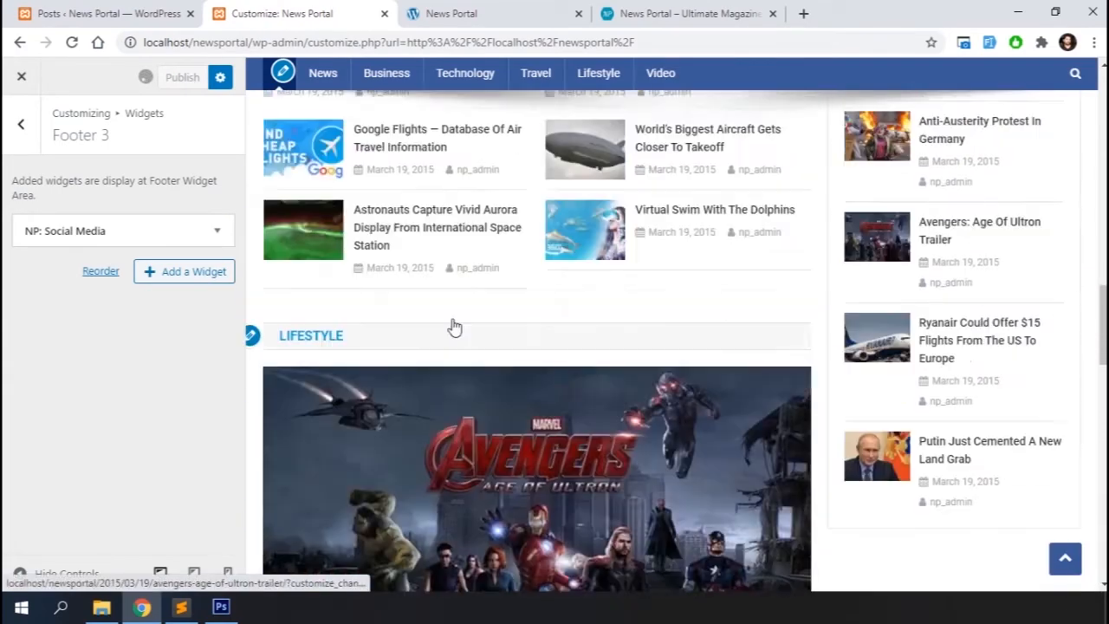
scroll(452, 326, up, 15)
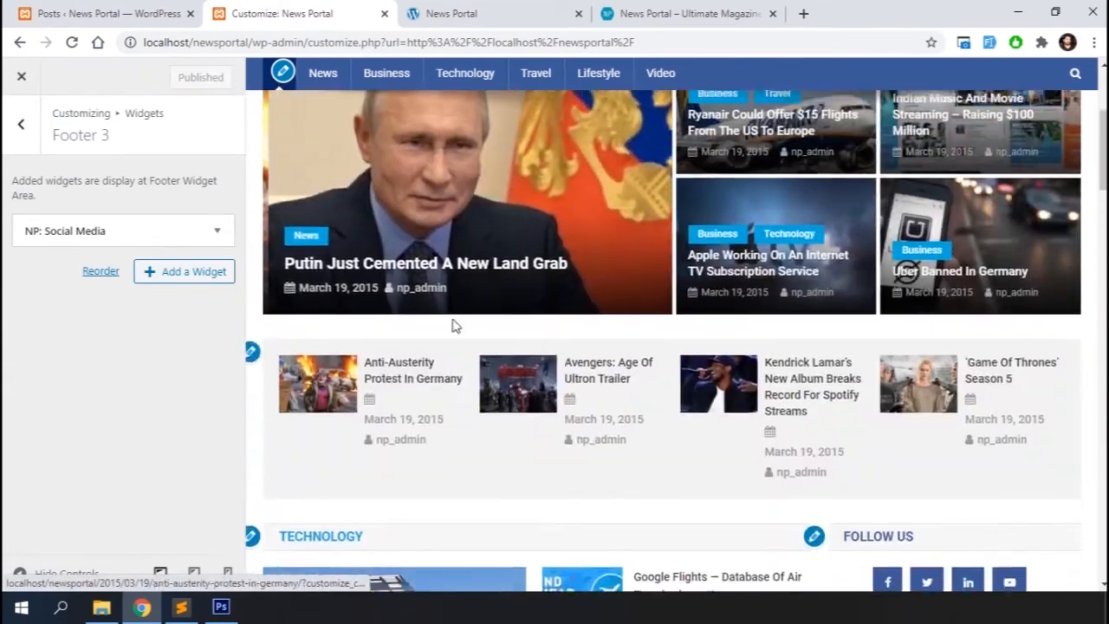
scroll(453, 327, up, 2)
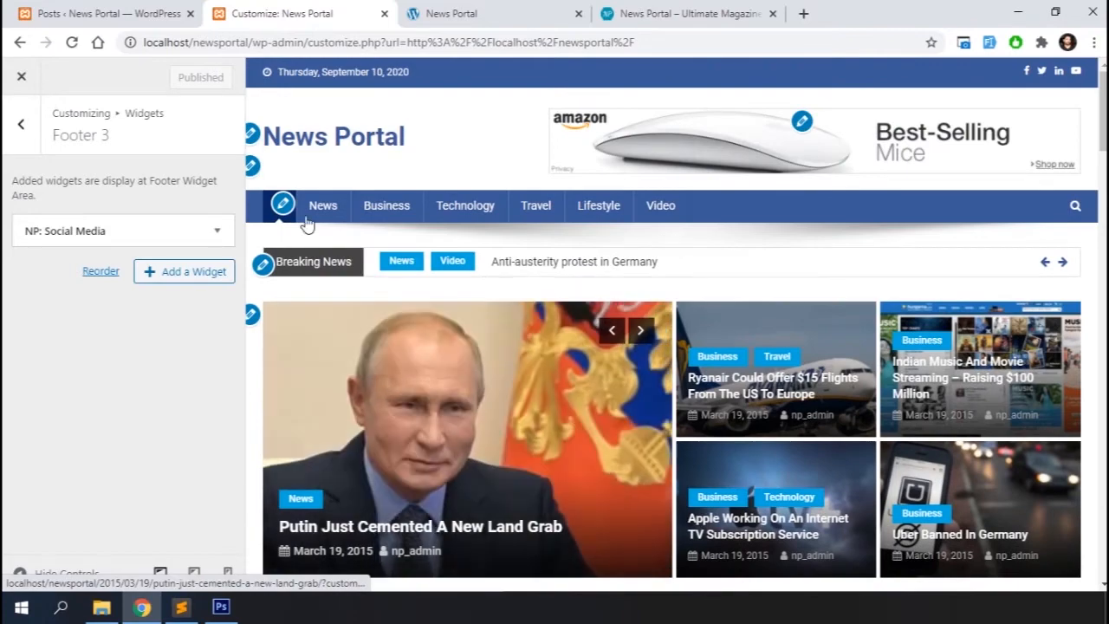
click(321, 206)
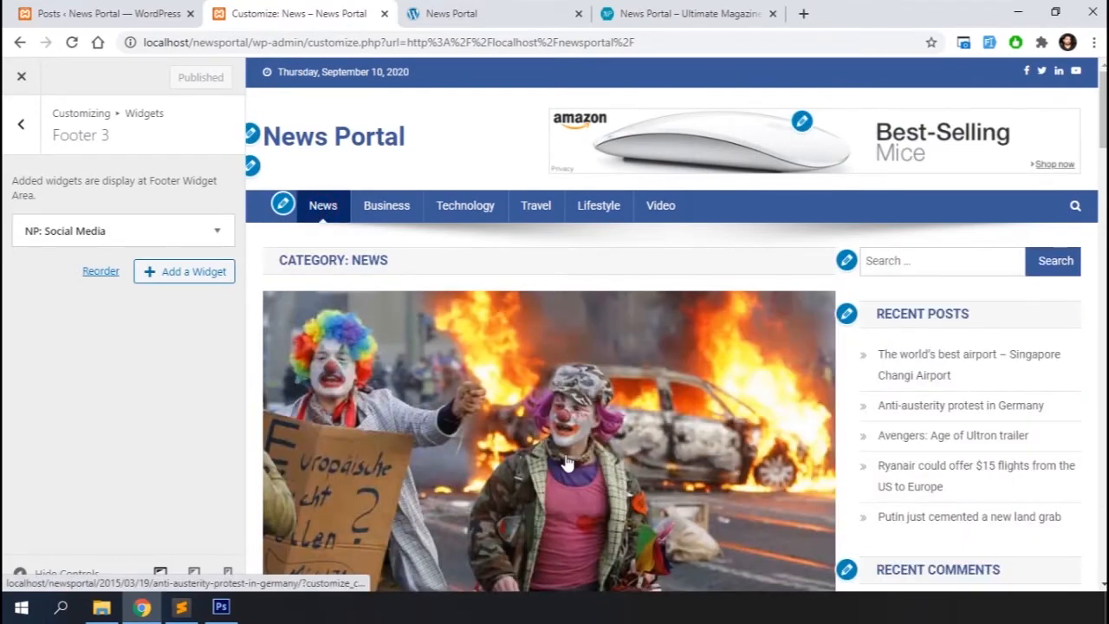
scroll(566, 463, down, 15)
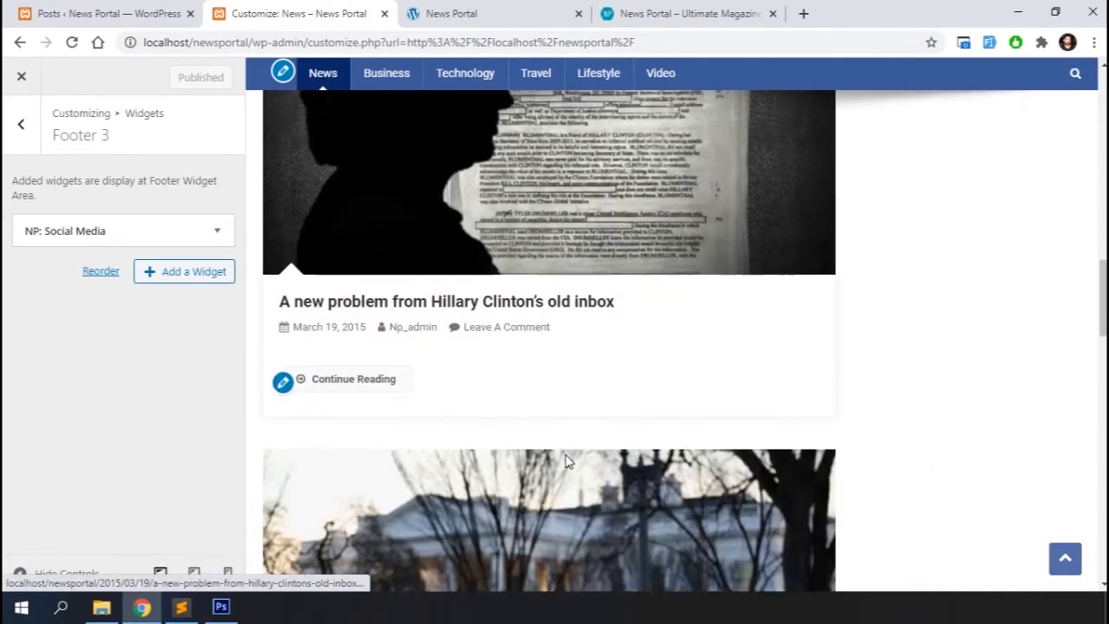
scroll(566, 463, up, 10)
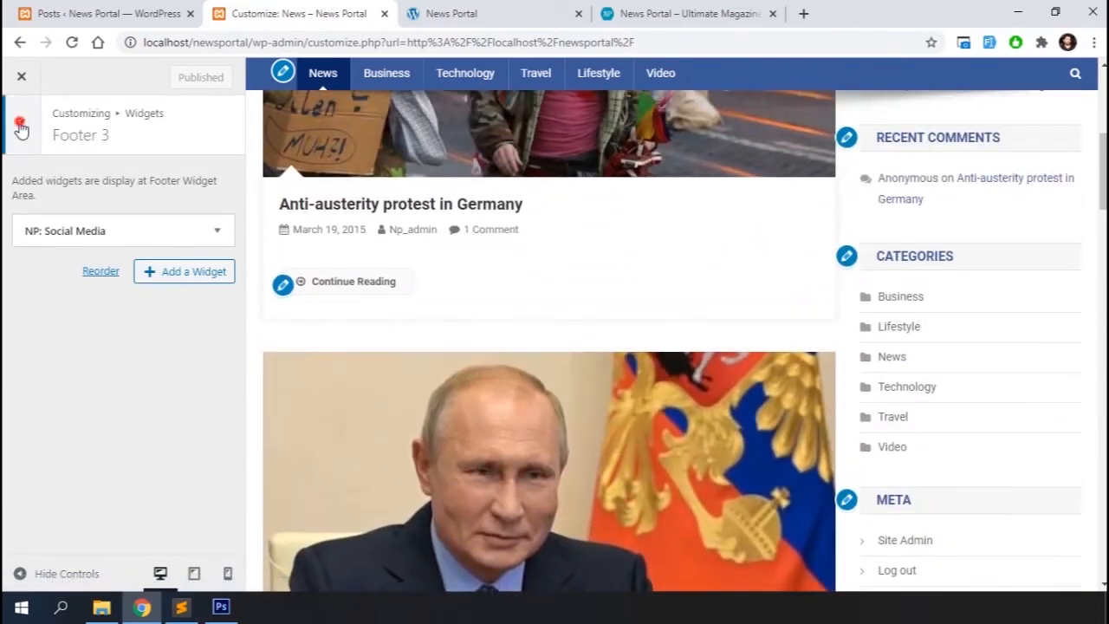
Open the Design Settings' Archive Settings and choose the two-column grid archive layout
click(21, 128)
click(21, 126)
click(92, 315)
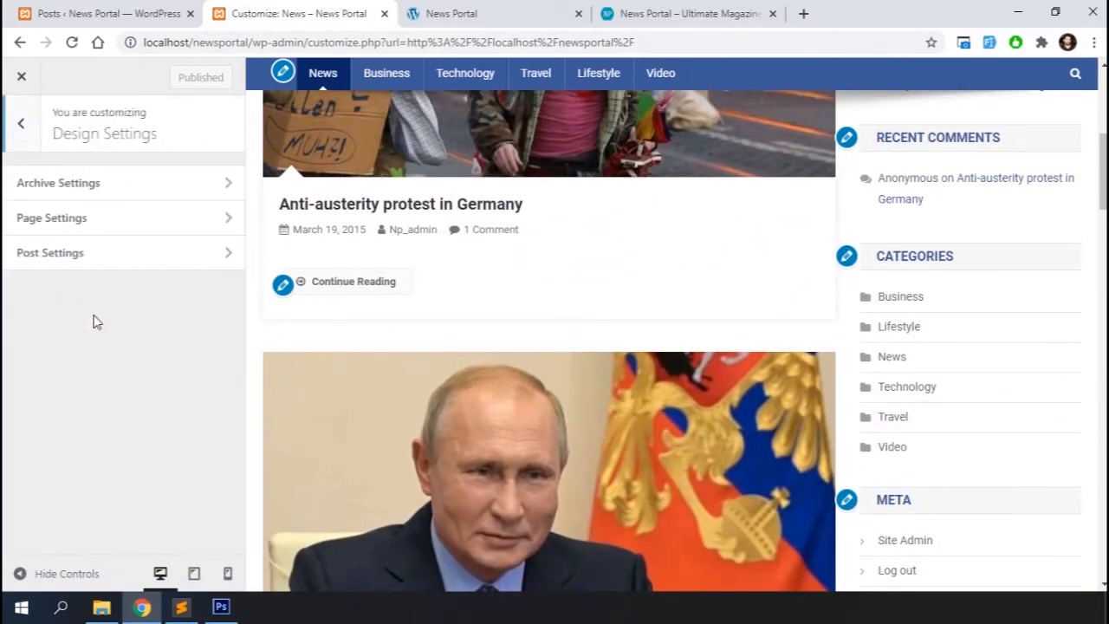
click(87, 186)
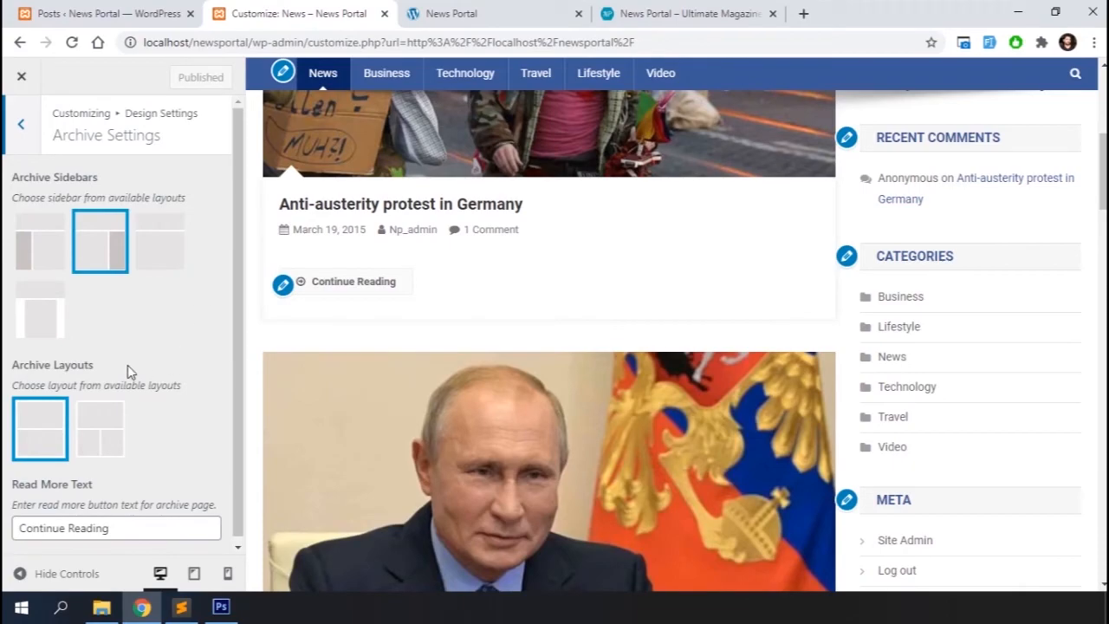
click(111, 434)
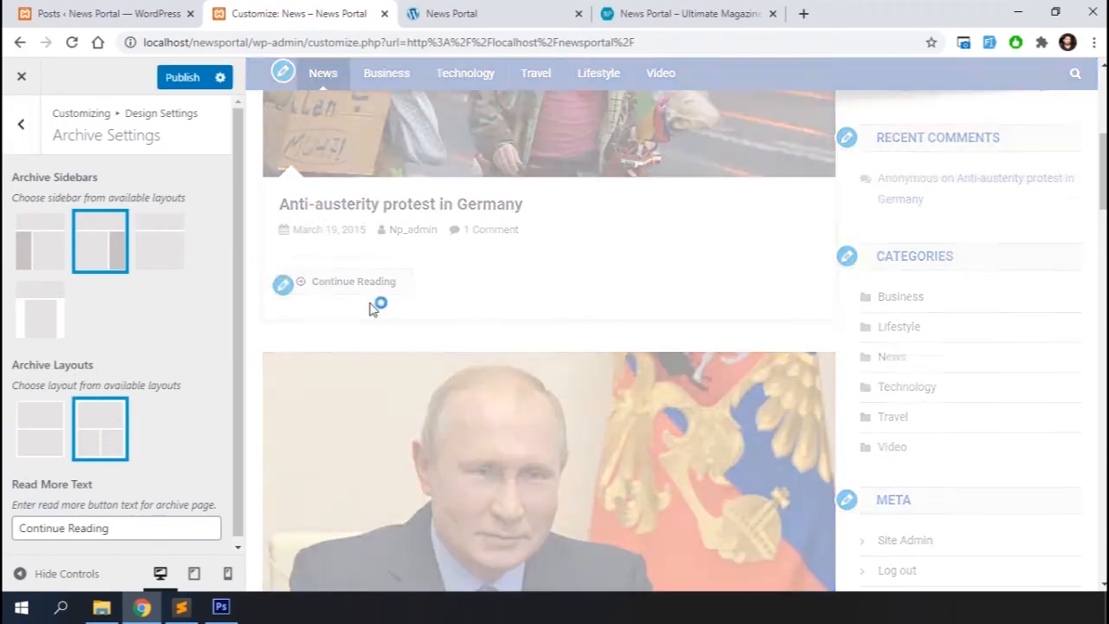
scroll(486, 252, up, 1)
scroll(579, 364, up, 3)
scroll(578, 365, down, 16)
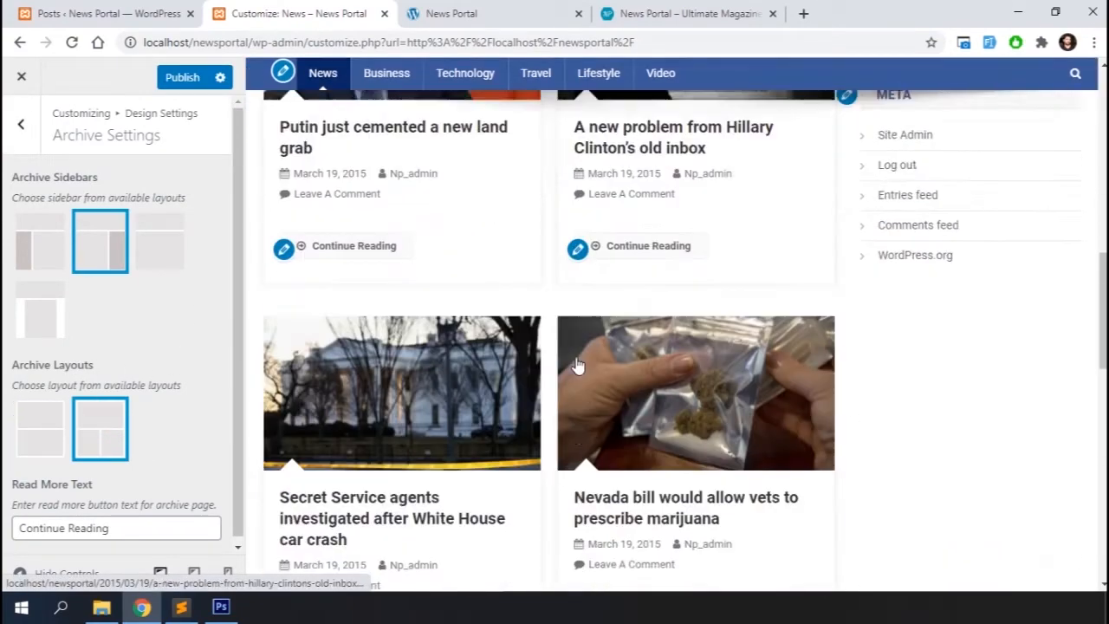
scroll(578, 364, up, 15)
scroll(578, 364, up, 1)
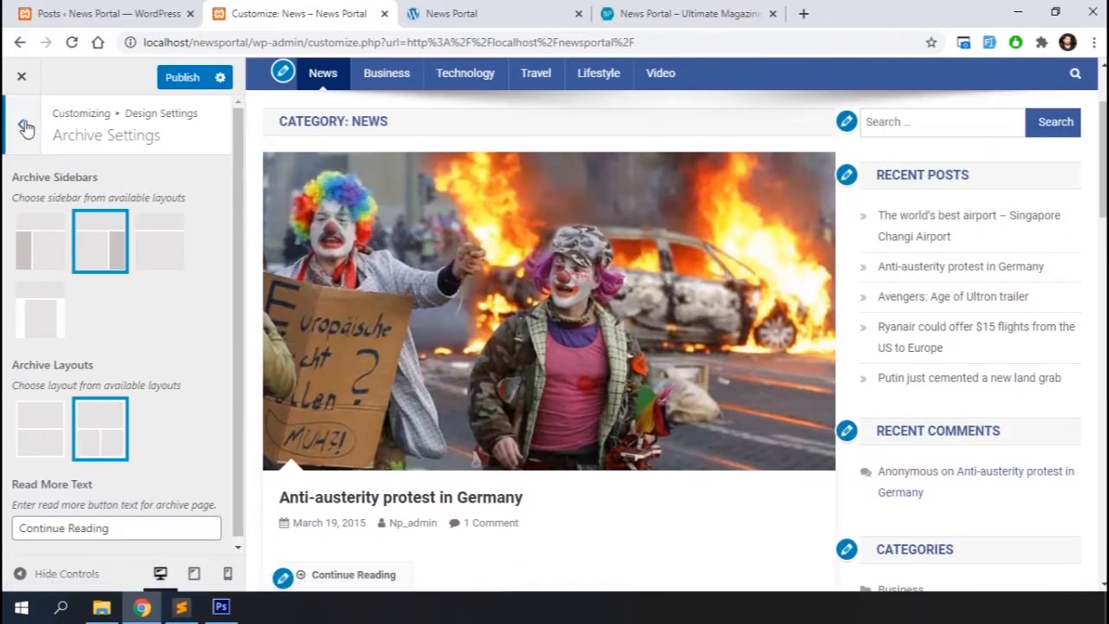
Open the Sidebar widget area and remove its Recent Comments, Categories and Meta widgets
click(21, 124)
click(21, 126)
click(99, 489)
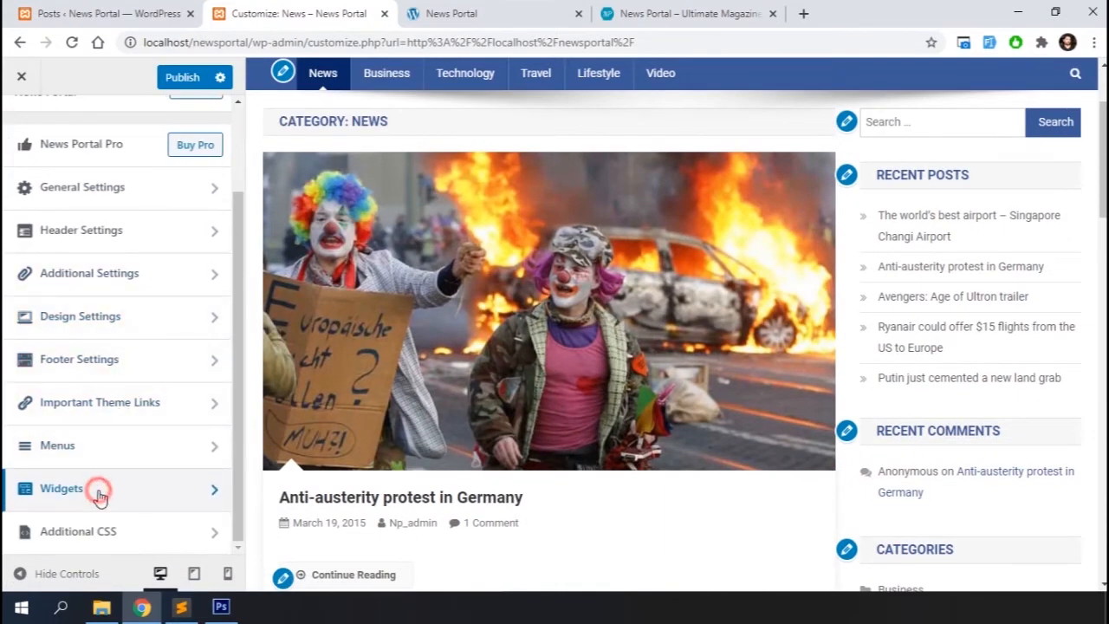
click(129, 294)
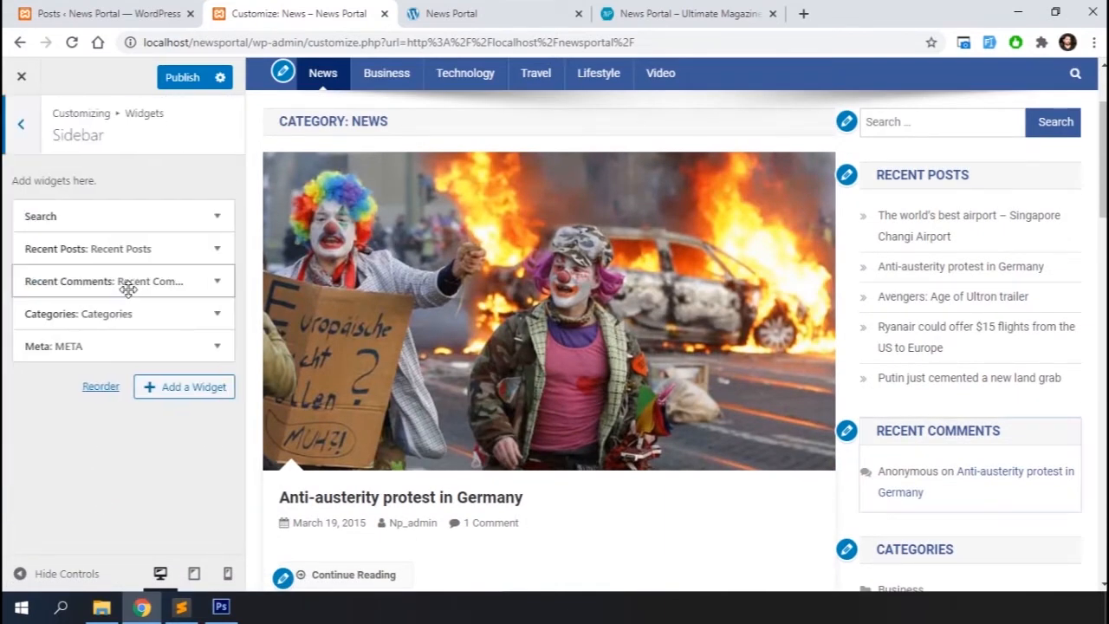
click(215, 291)
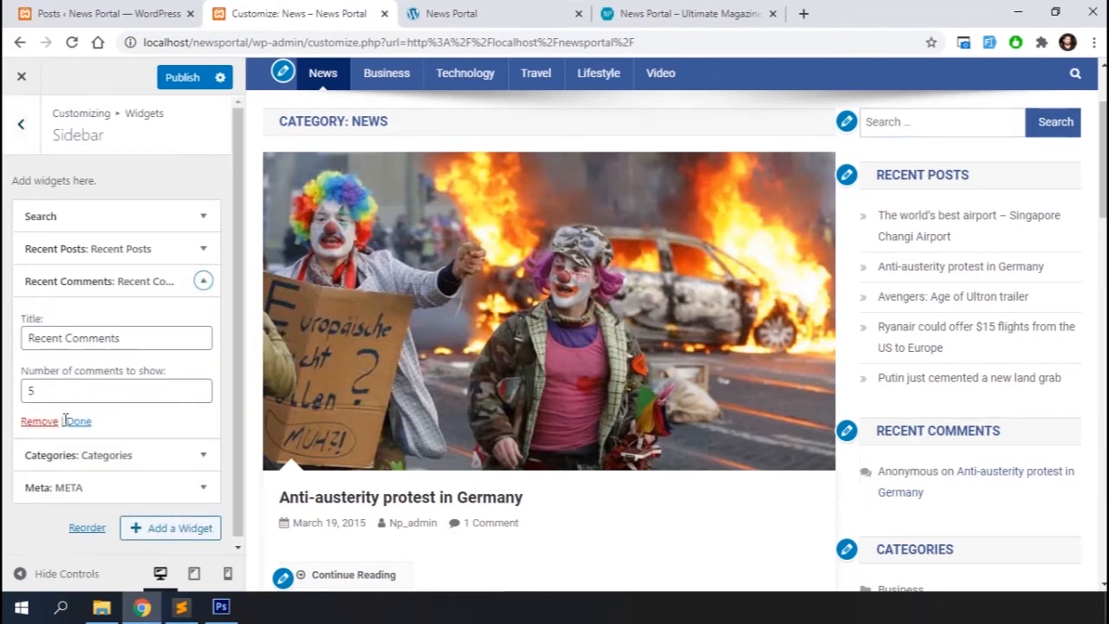
click(39, 421)
click(215, 283)
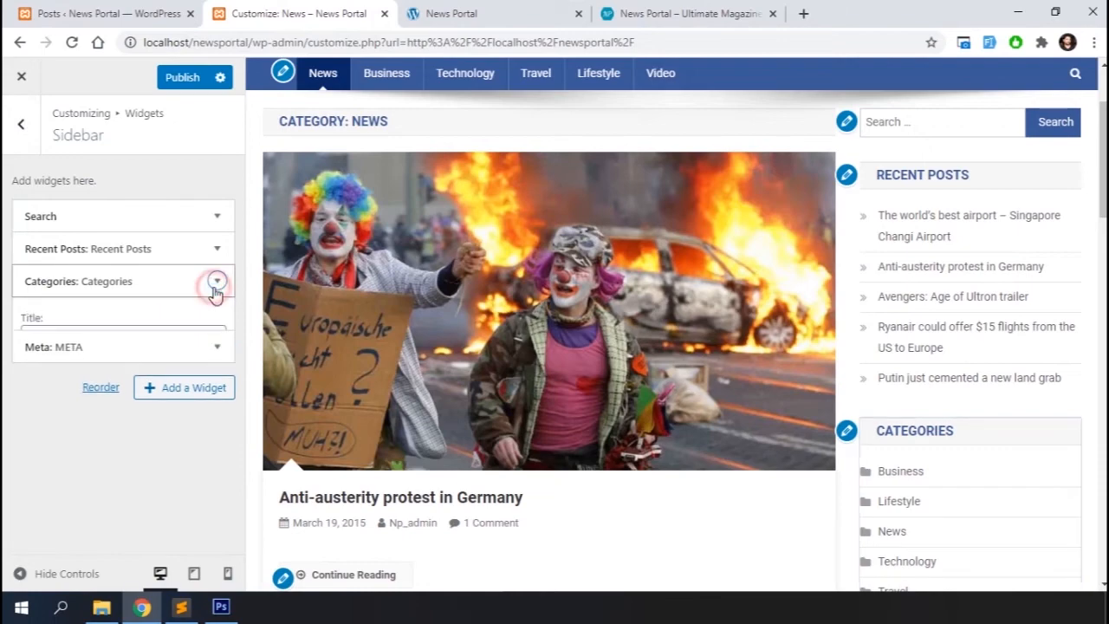
click(35, 433)
click(217, 282)
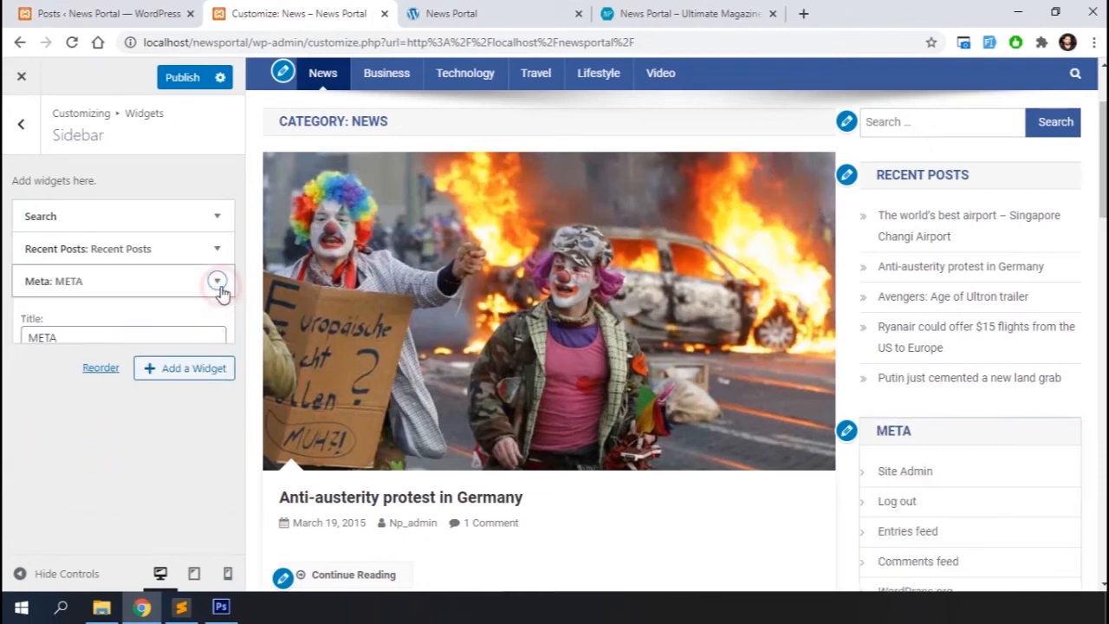
click(38, 373)
Add an NP: Default Tabbed widget to the Sidebar with tab titles latest and most commented
click(173, 290)
scroll(413, 416, up, 3)
click(347, 290)
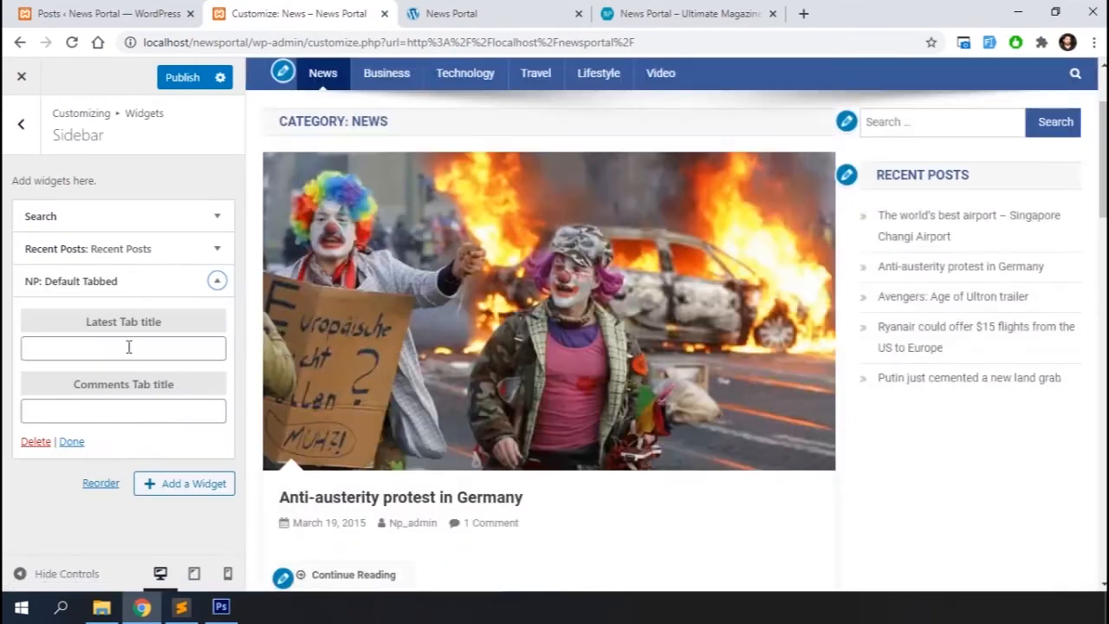
click(129, 346)
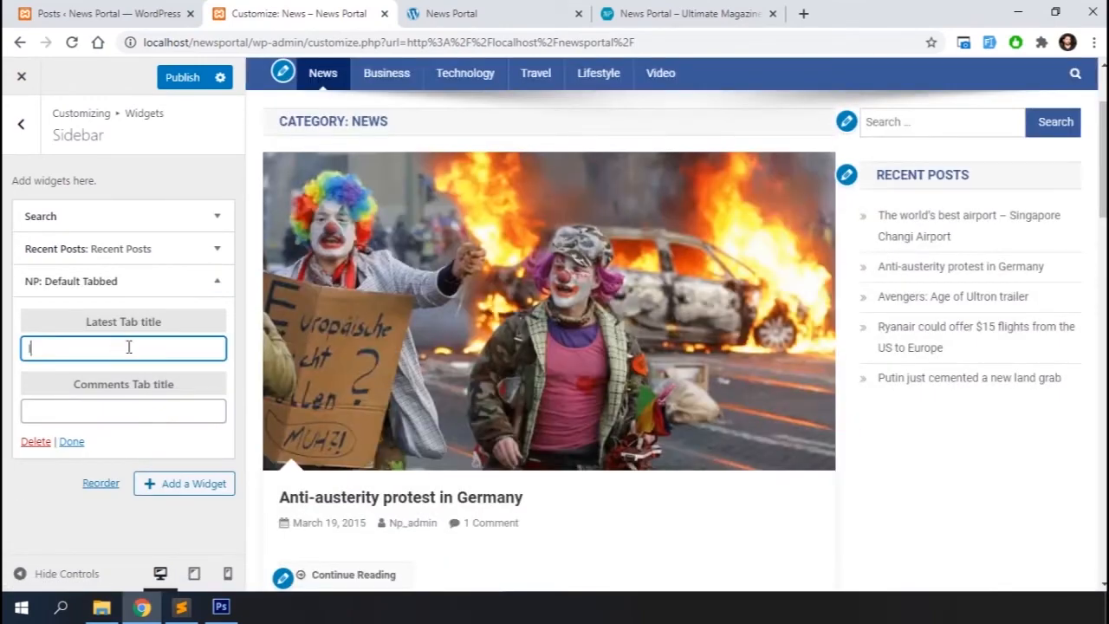
click(80, 414)
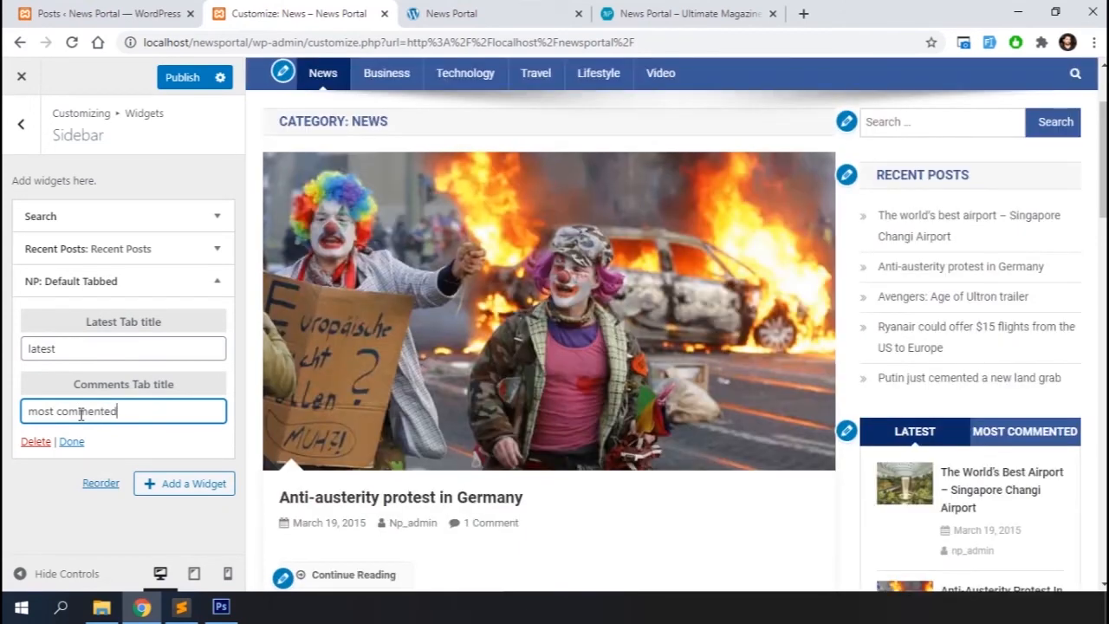
Publish the customizer changes and remove the Recent Posts widget from the Sidebar
click(184, 80)
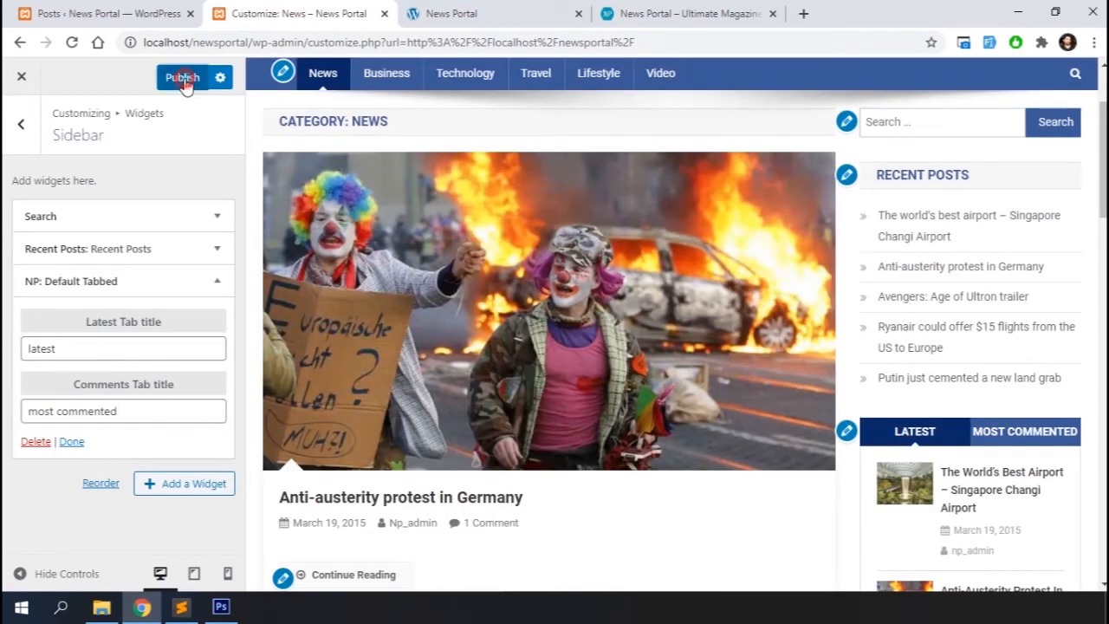
click(217, 251)
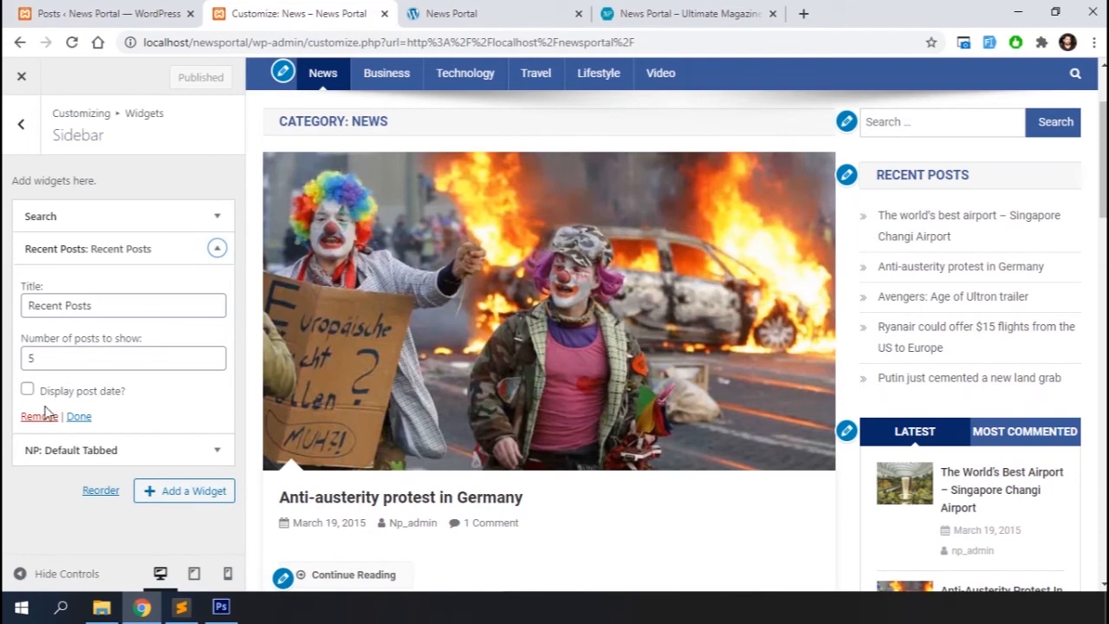
click(38, 418)
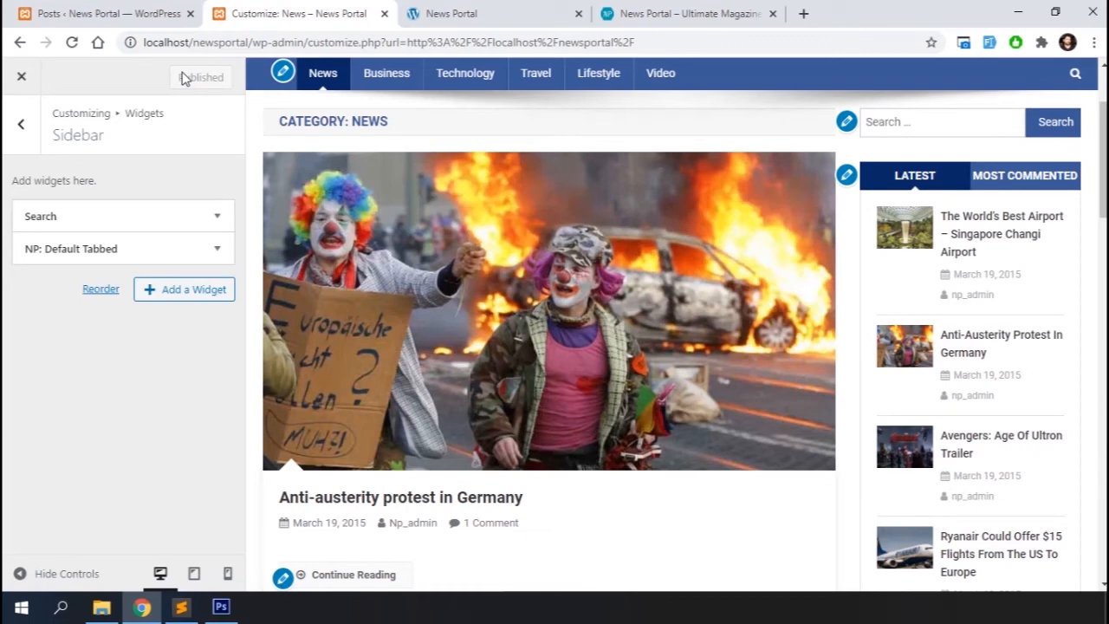
In the WordPress admin, search plugins for related post, then install and activate Related Posts by Taxonomy
click(74, 10)
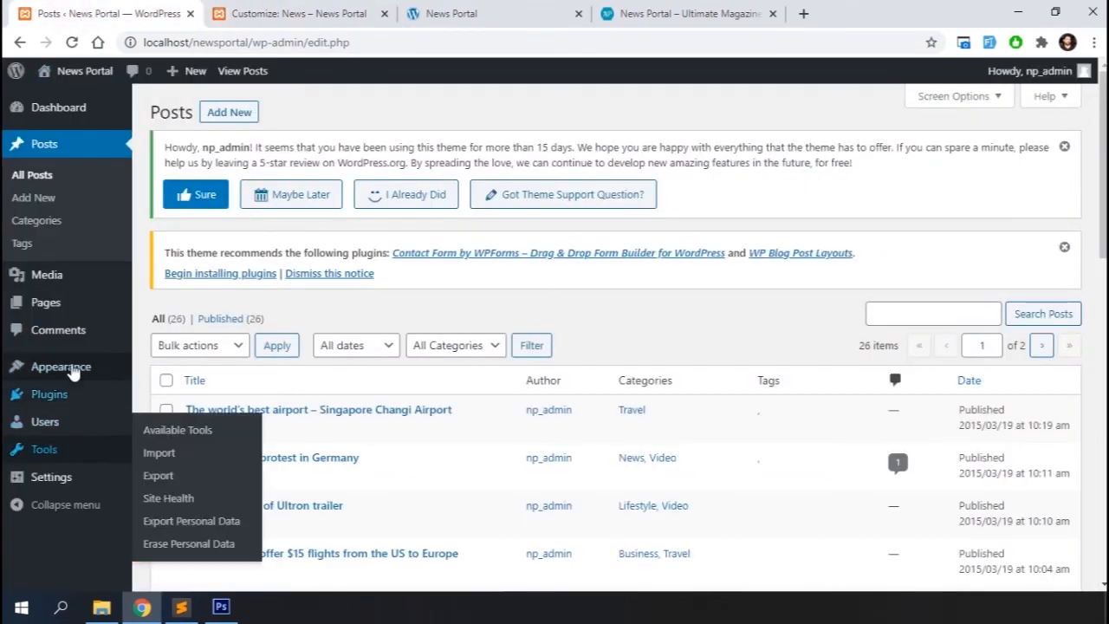
mouse_move(55, 403)
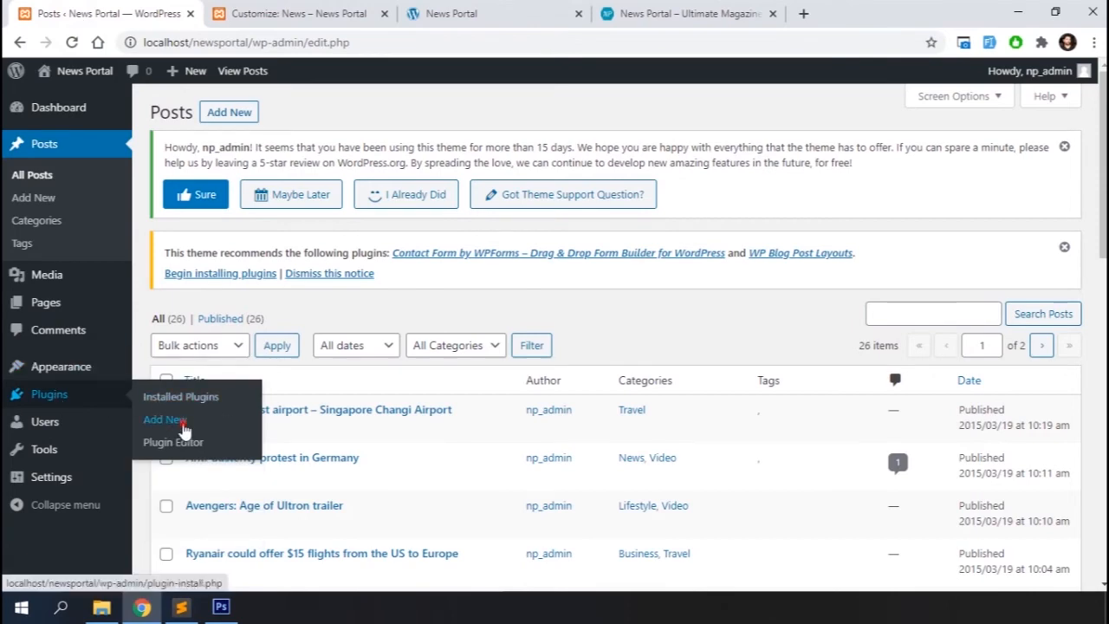
click(166, 419)
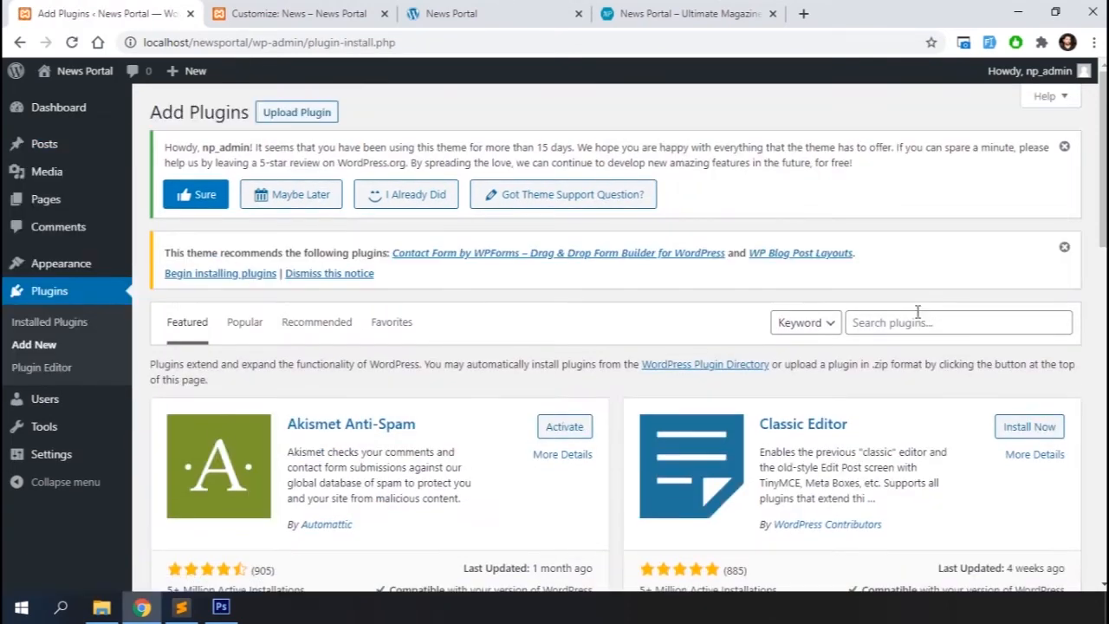
click(917, 314)
text(related post)
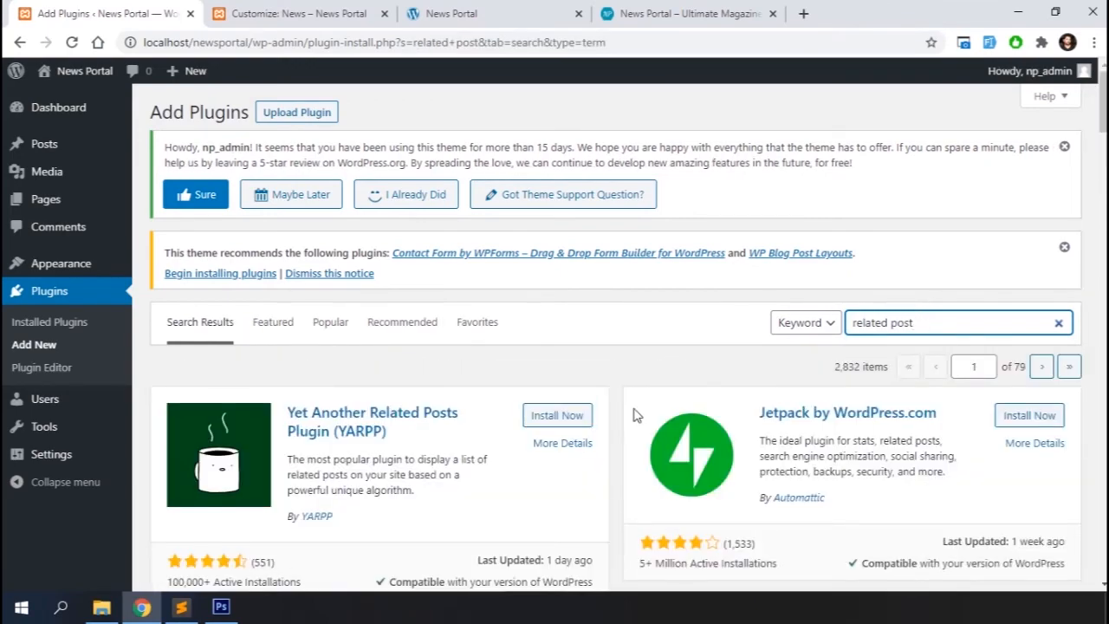
scroll(633, 416, down, 8)
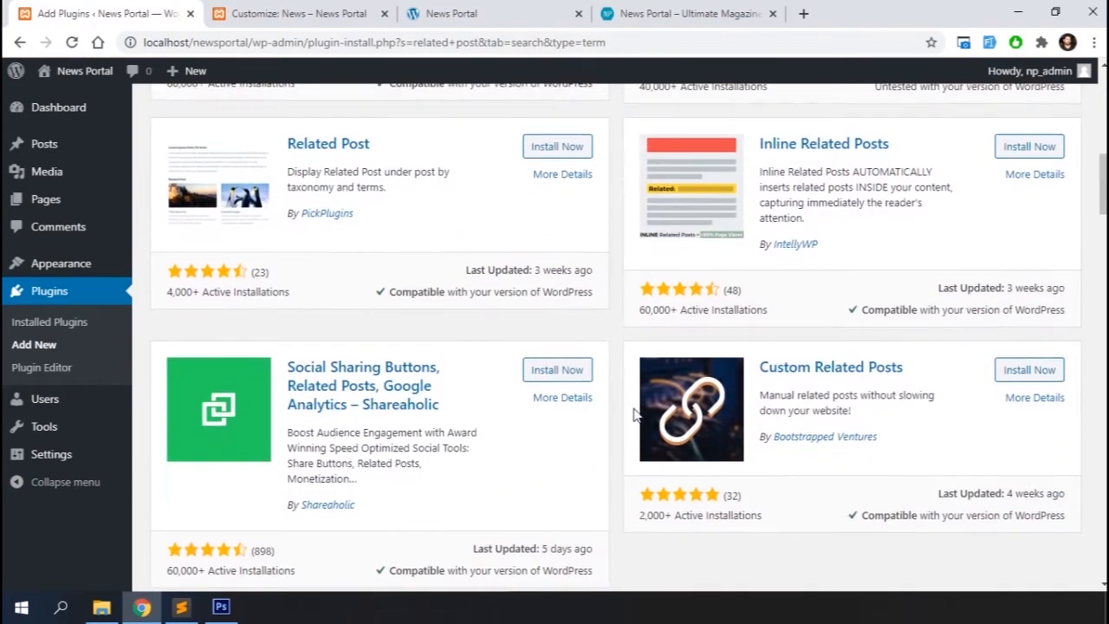
scroll(633, 416, down, 5)
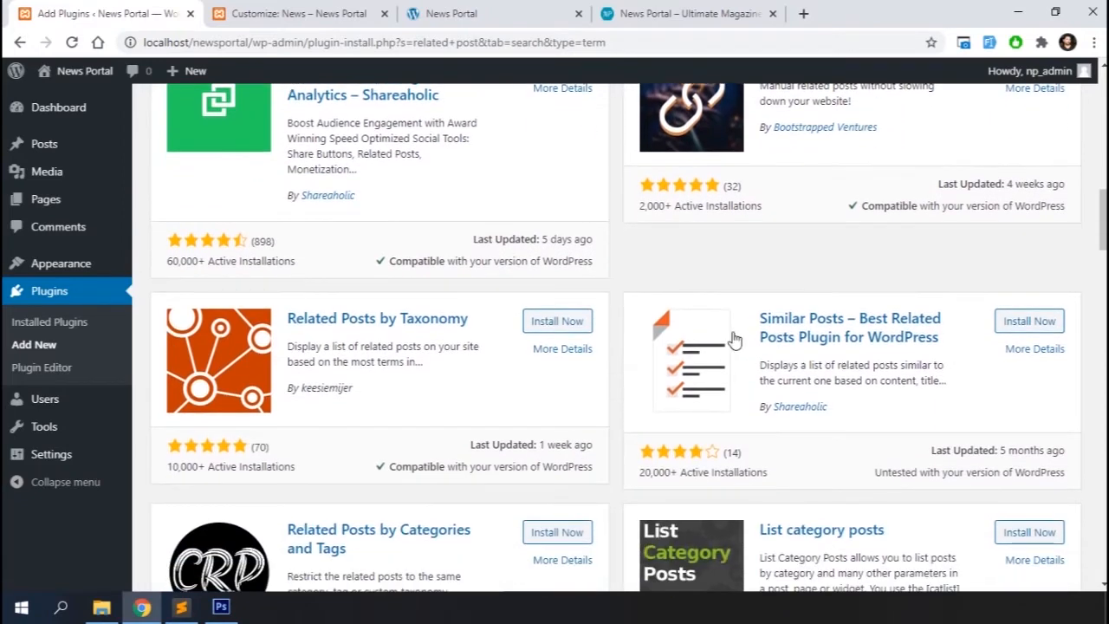
click(568, 323)
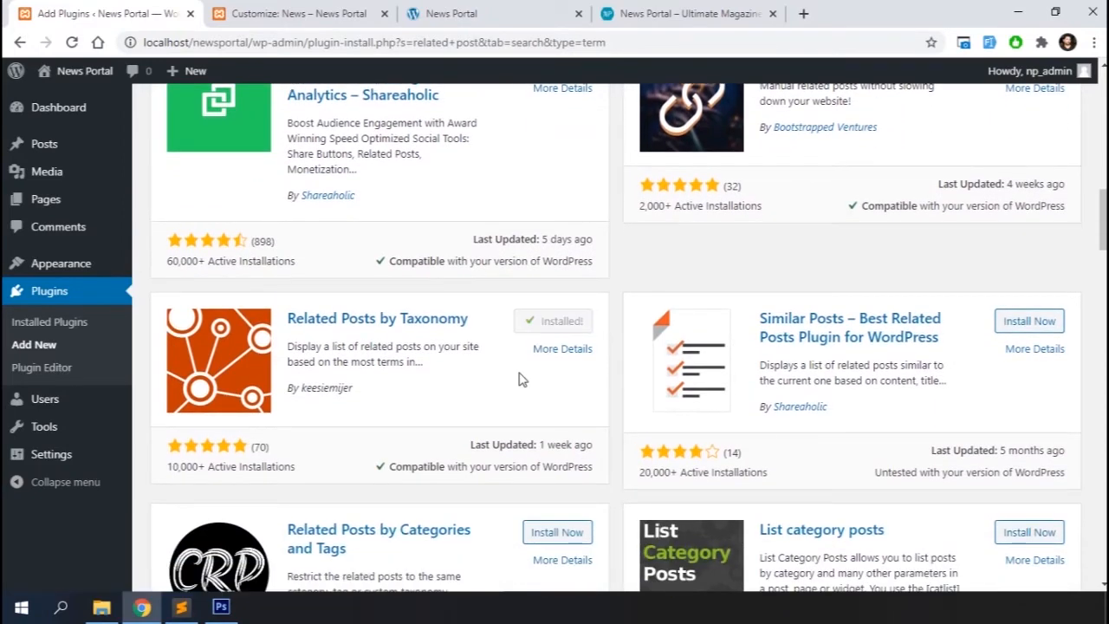
click(563, 321)
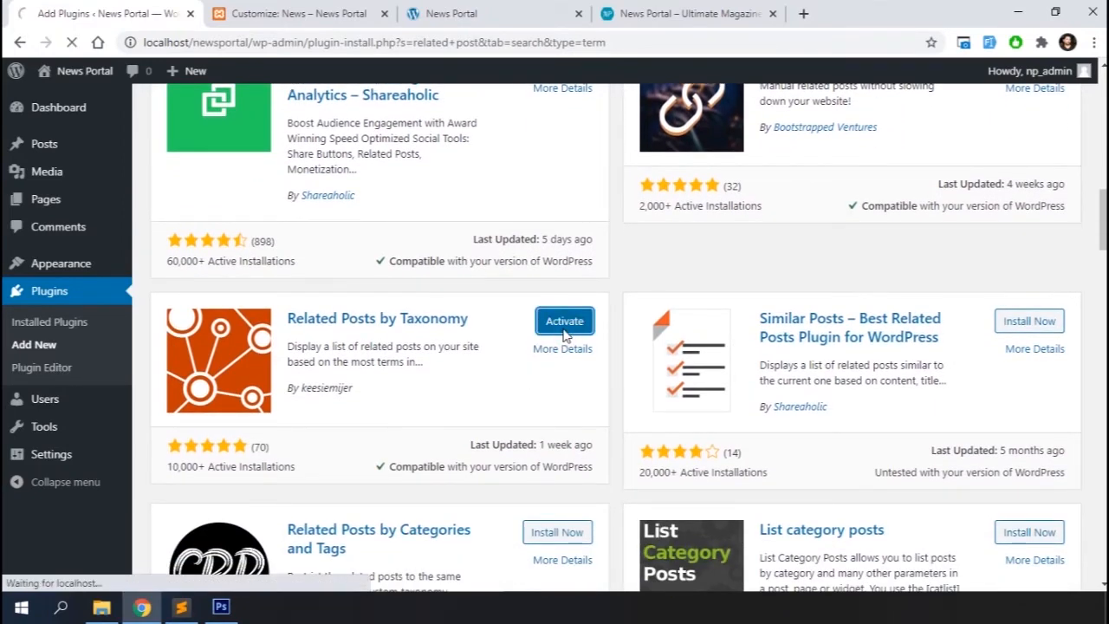
scroll(565, 336, down, 4)
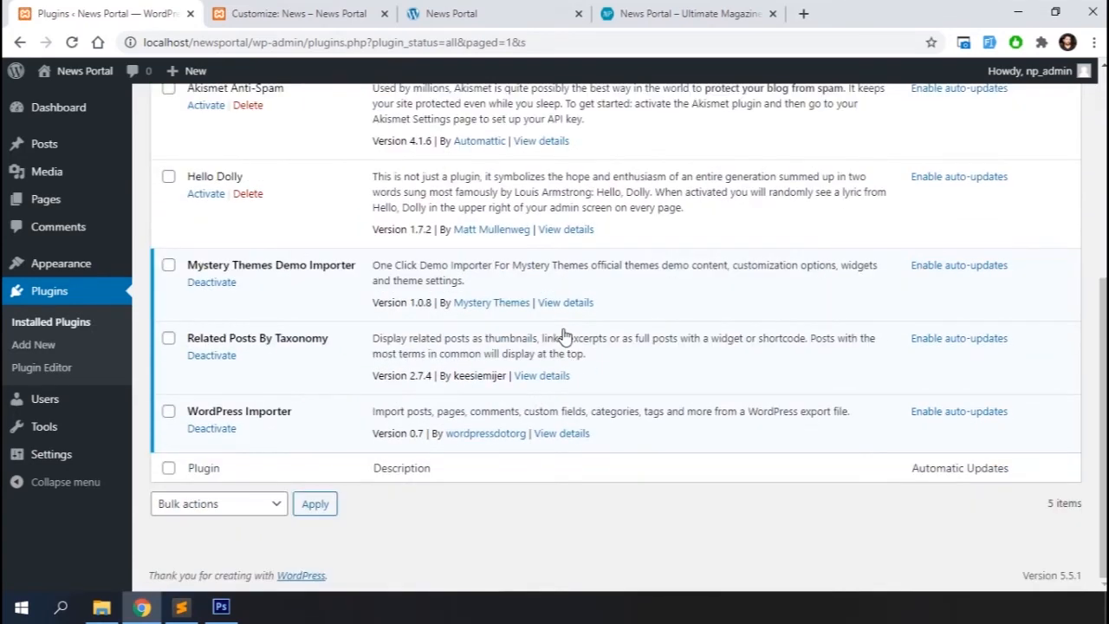
click(258, 9)
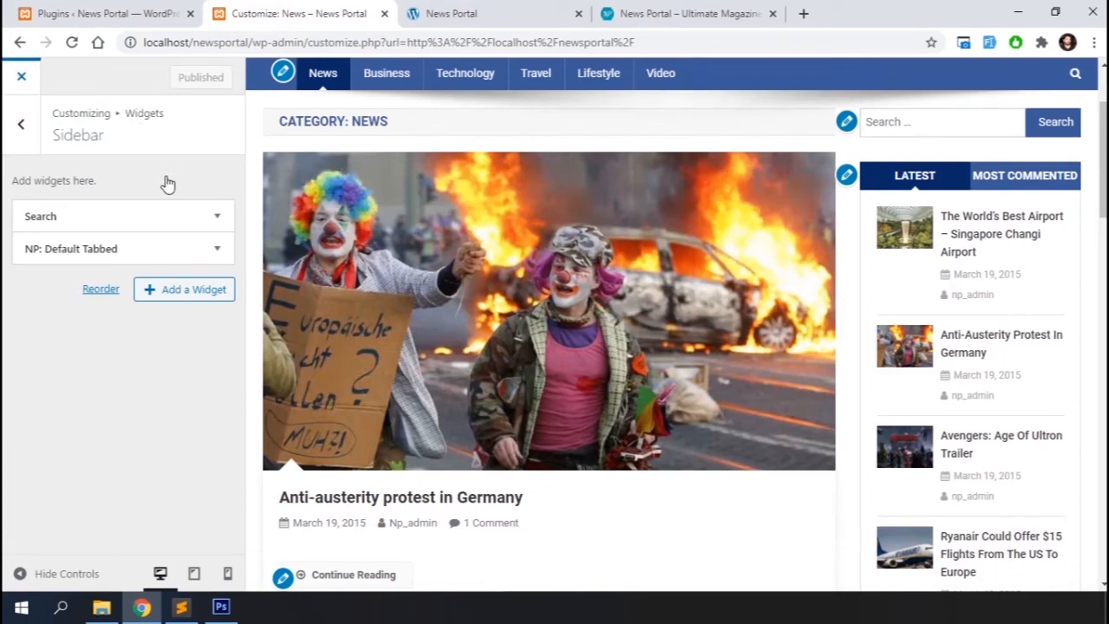
click(128, 12)
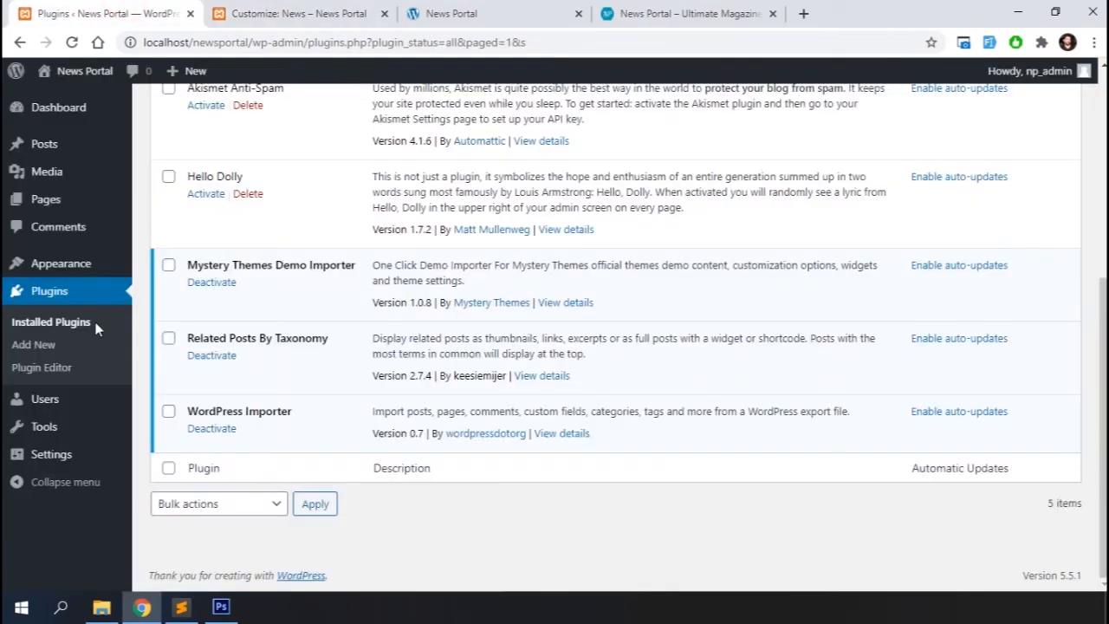
Open the Widgets admin page and add the Related Posts By Taxonomy widget to the Sidebar area
mouse_move(65, 267)
click(170, 313)
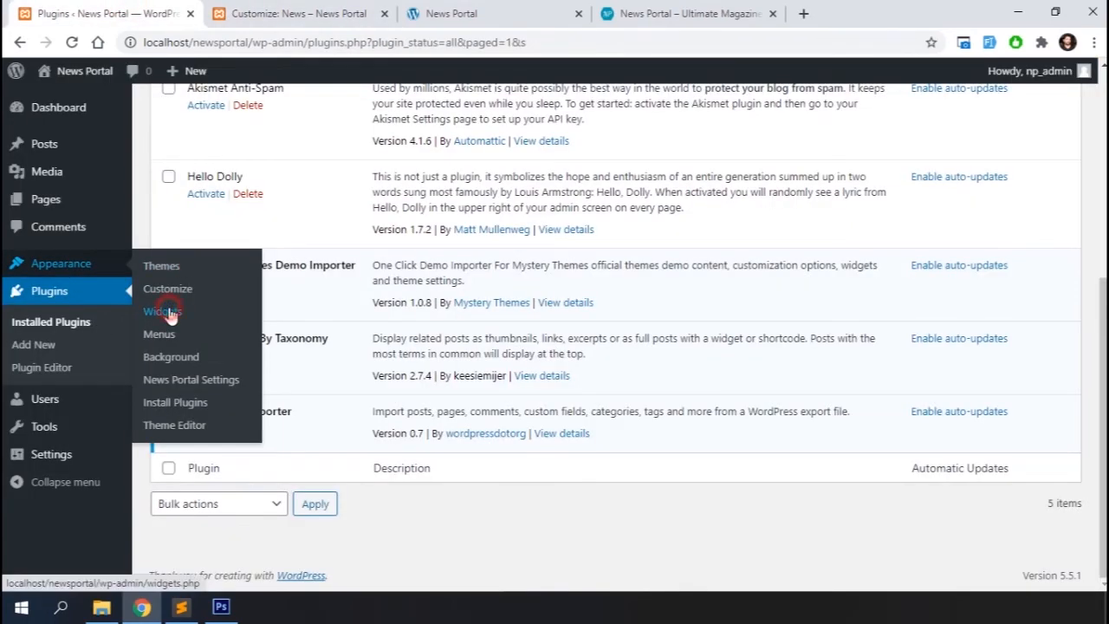
scroll(564, 459, down, 3)
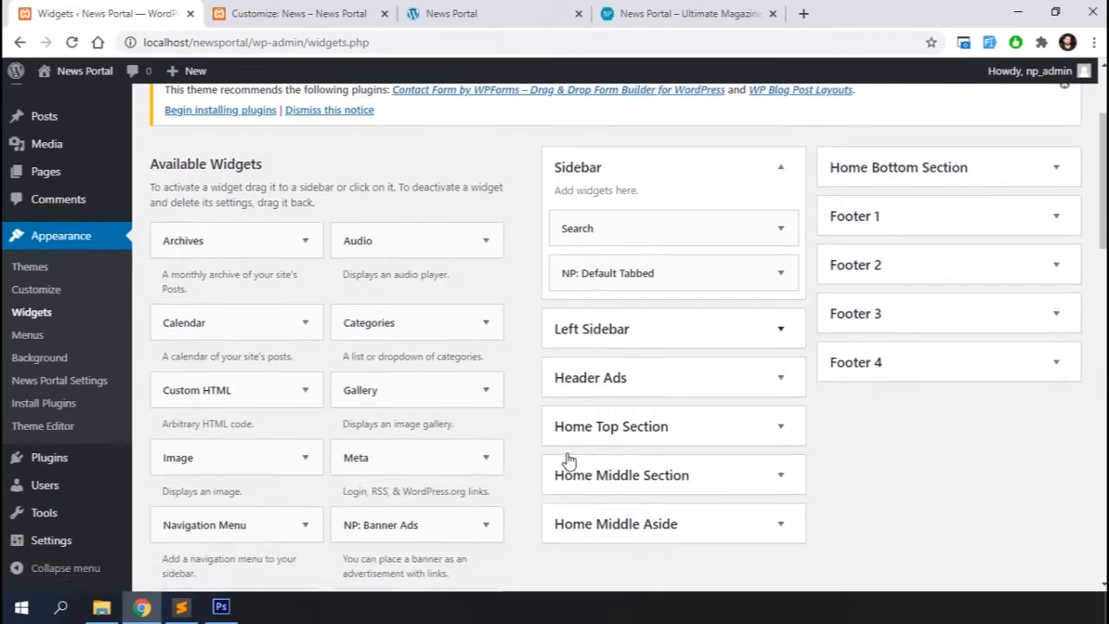
scroll(523, 497, down, 3)
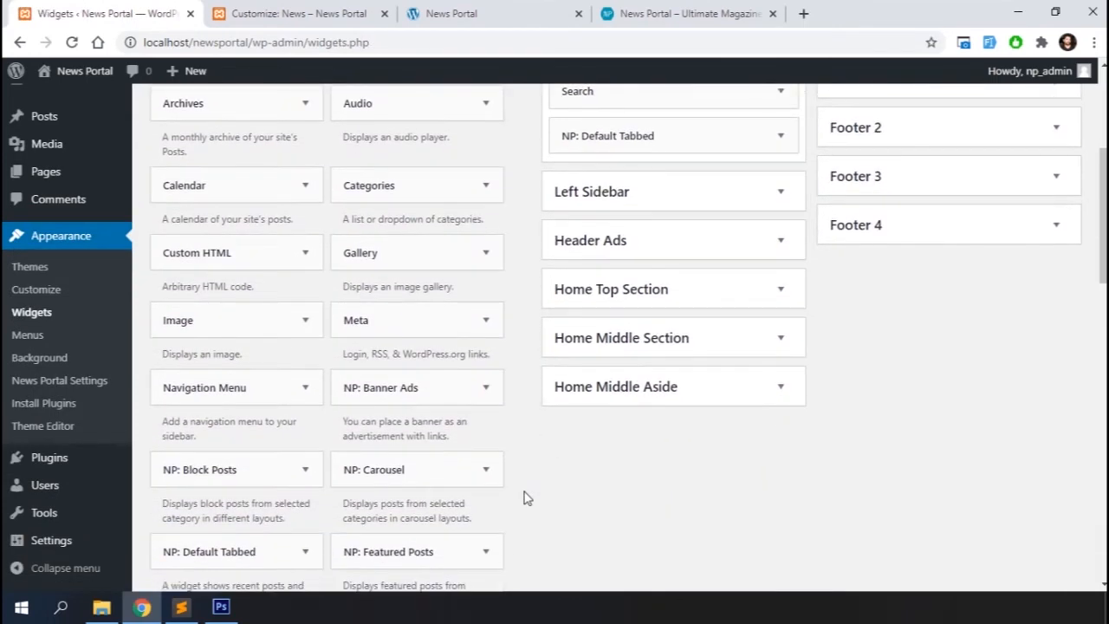
scroll(523, 497, down, 5)
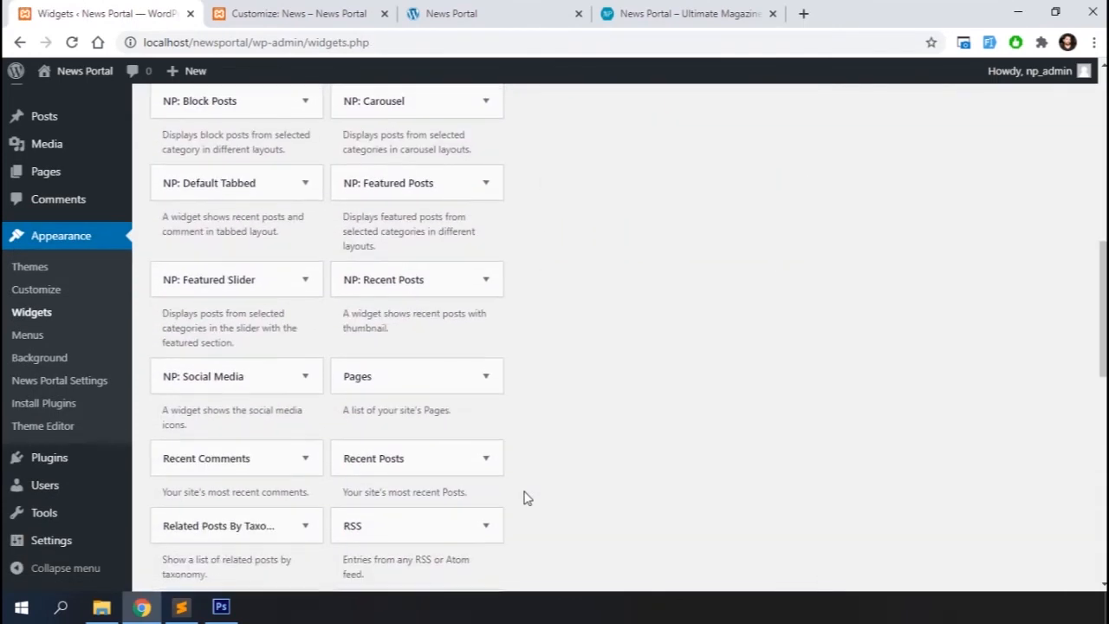
drag(221, 480, 639, 303)
scroll(516, 291, up, 5)
scroll(456, 228, up, 2)
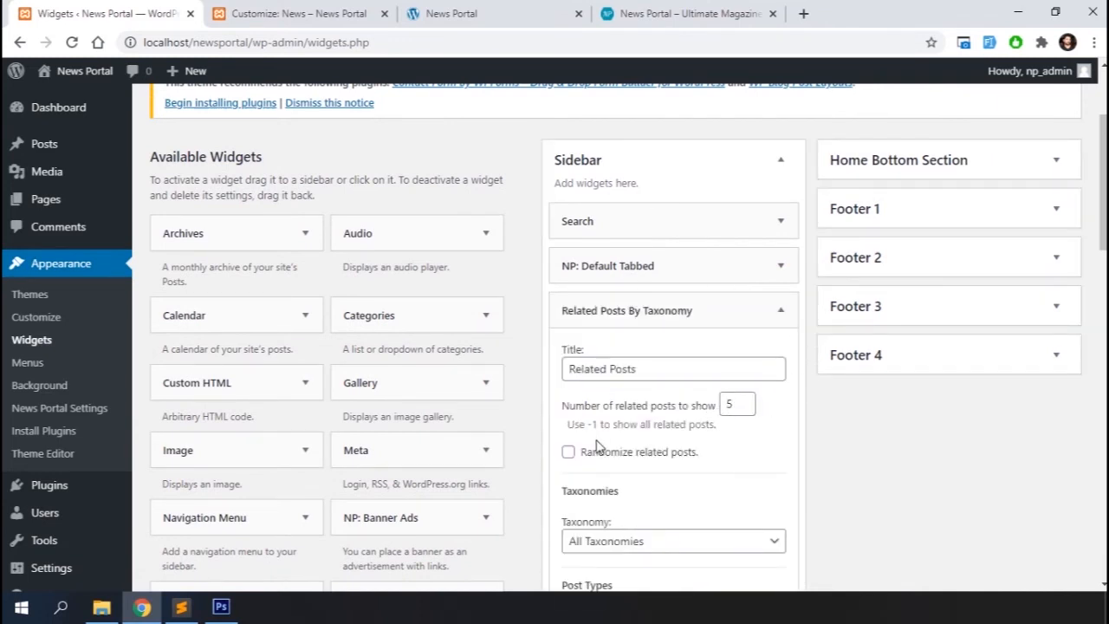
Set the Related Posts widget's taxonomy to Categories and its display format to Posts
scroll(649, 368, down, 1)
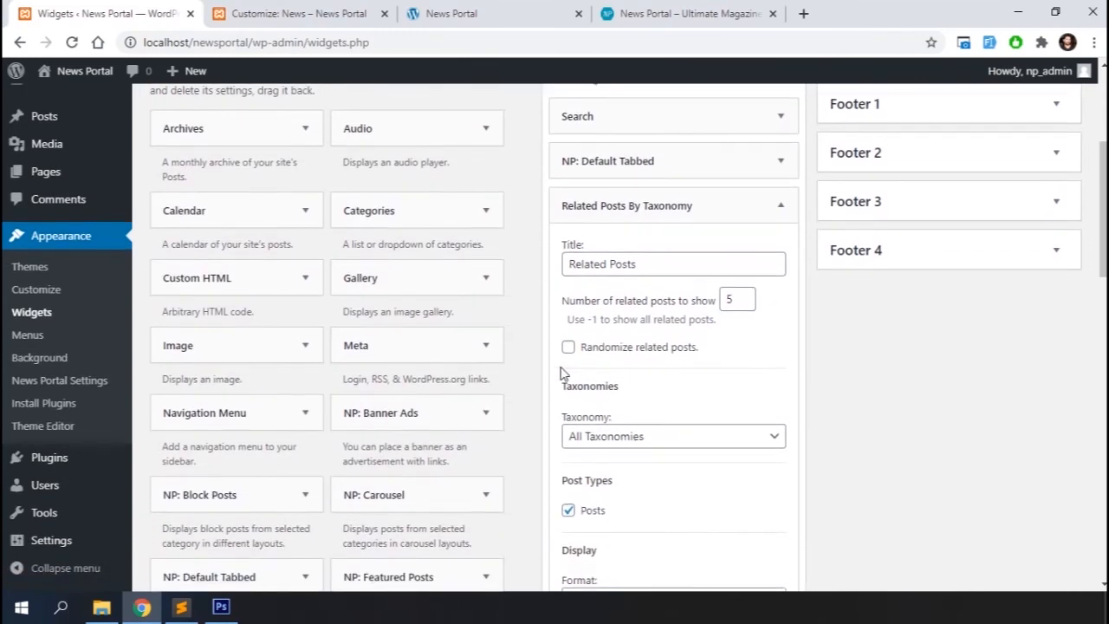
scroll(645, 378, down, 2)
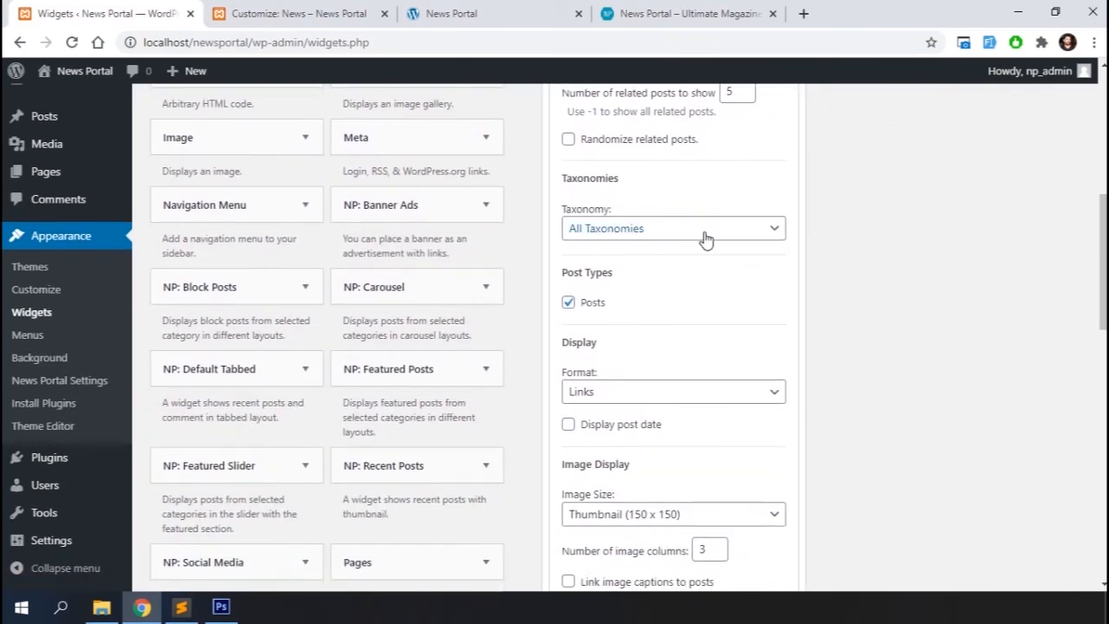
click(707, 230)
click(649, 266)
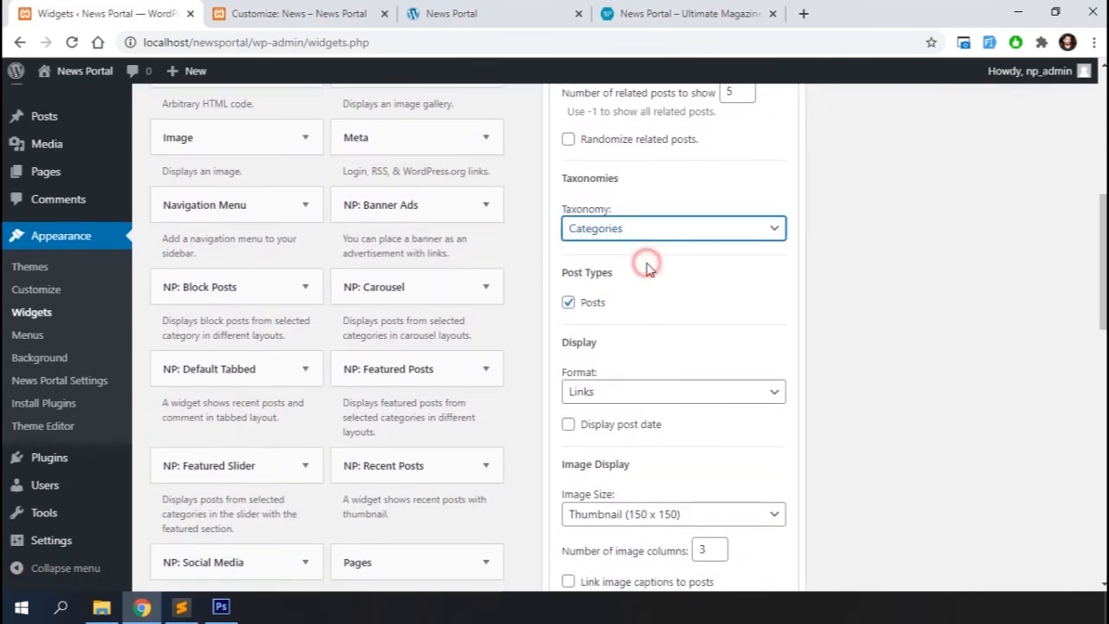
scroll(681, 310, down, 1)
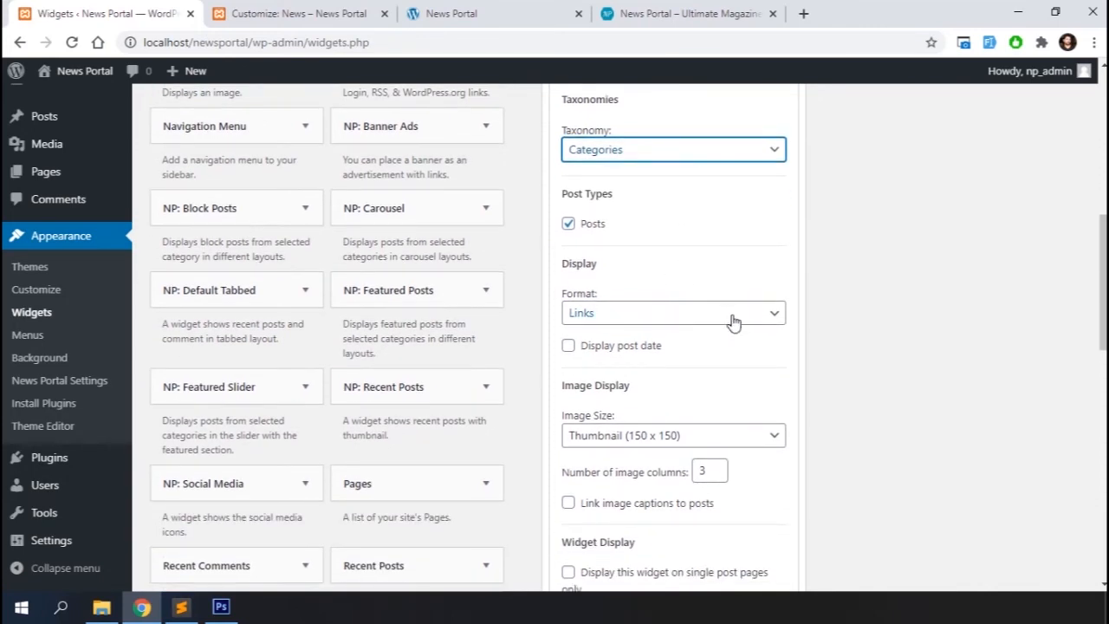
scroll(733, 322, down, 1)
click(743, 268)
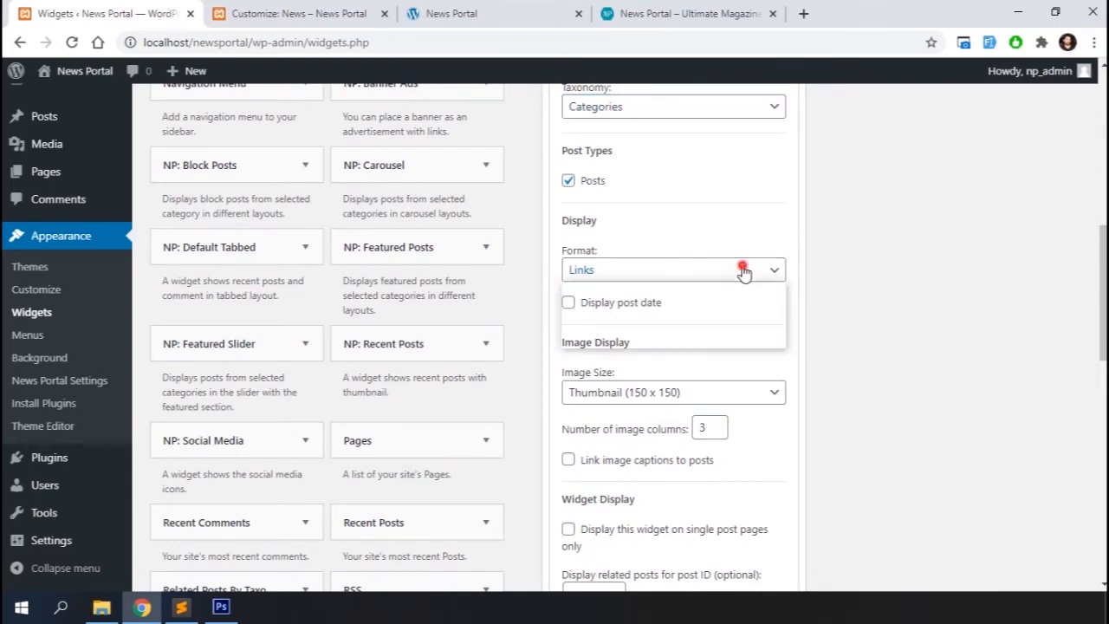
click(658, 308)
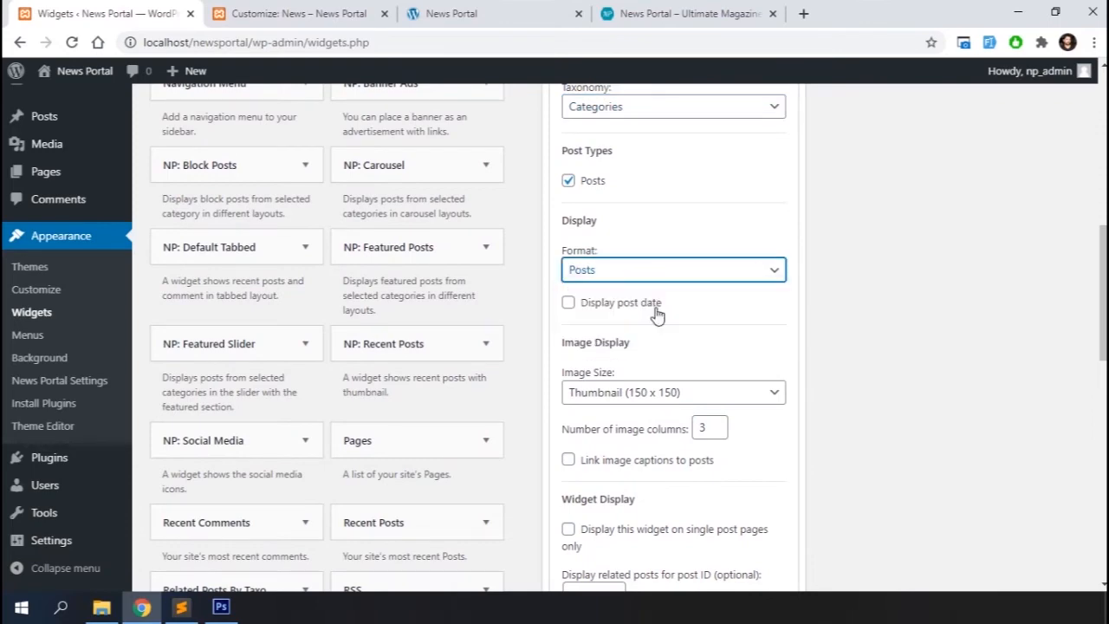
scroll(659, 313, down, 1)
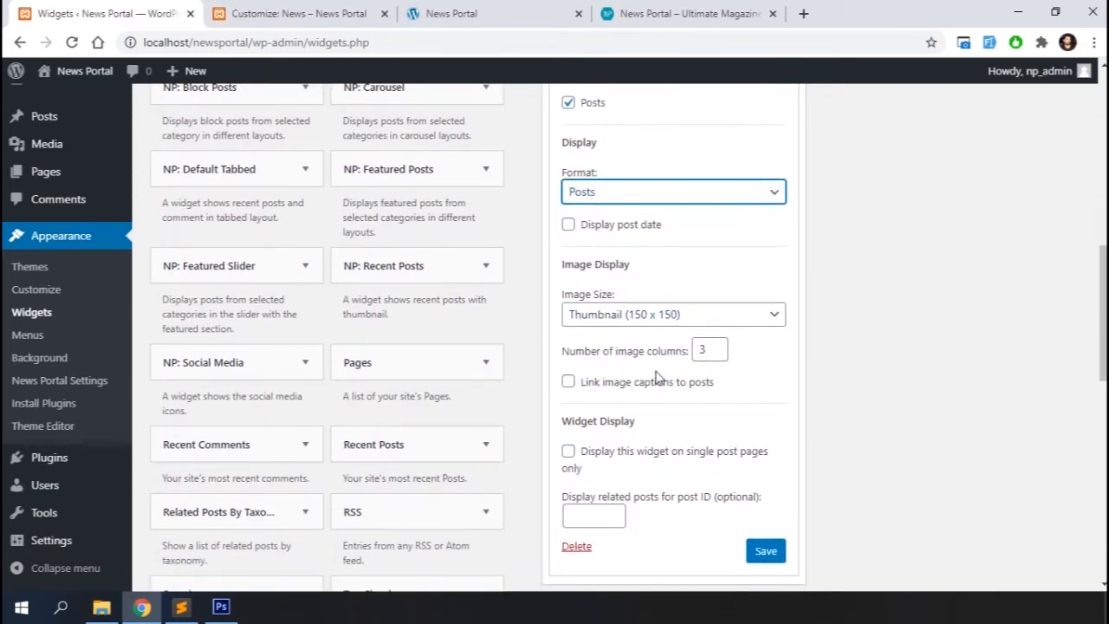
scroll(656, 377, down, 1)
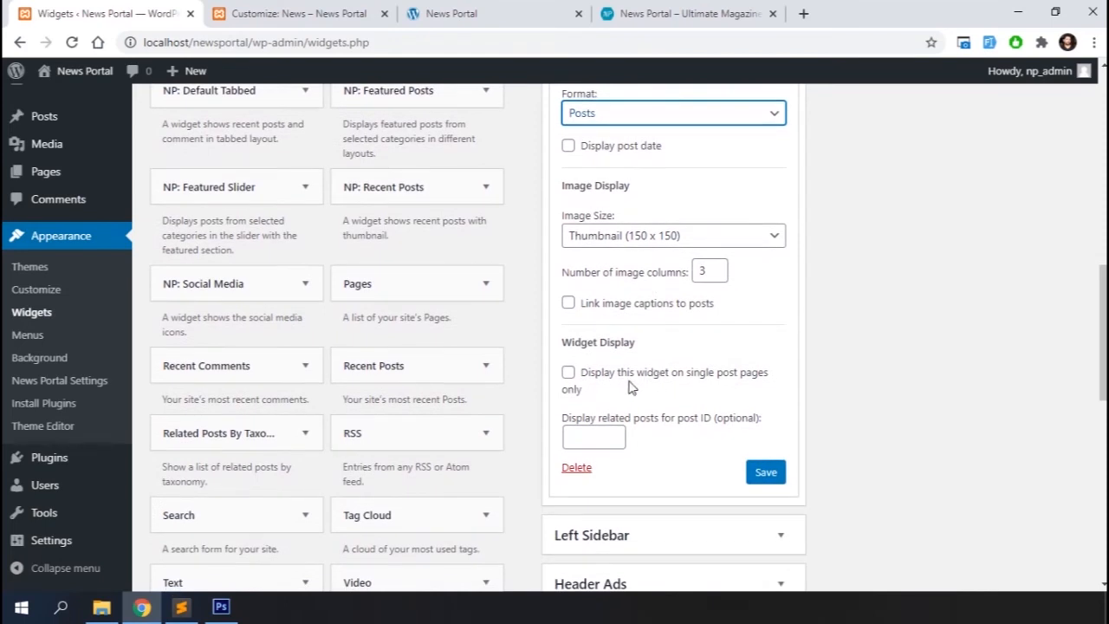
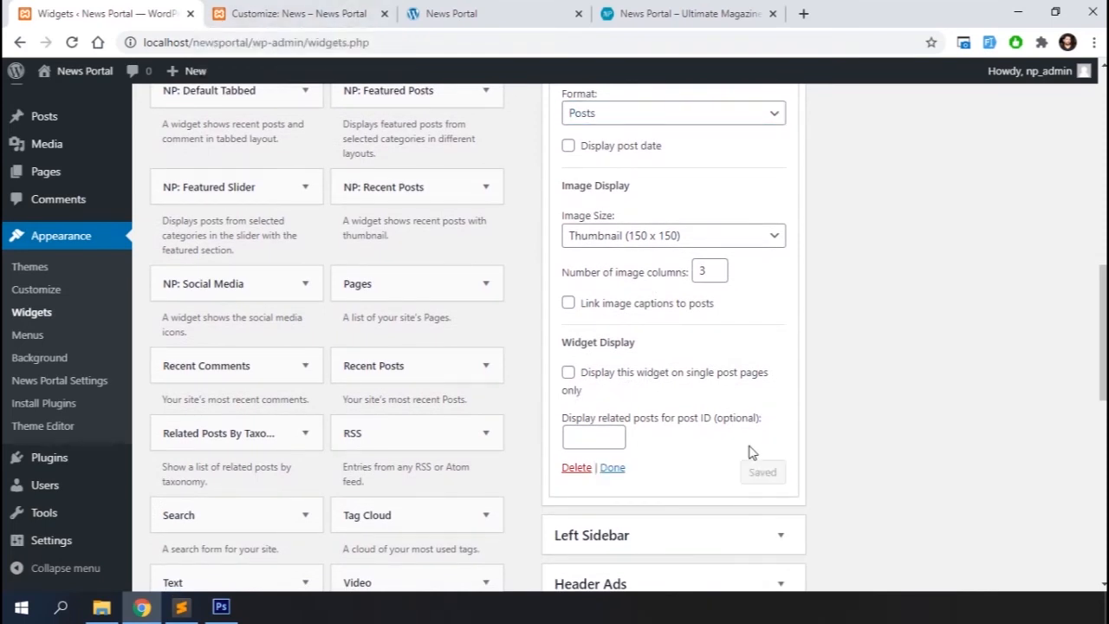
Close the Related Posts widget settings and view the News category page's sidebar with its related posts list
click(613, 468)
scroll(615, 475, up, 5)
click(294, 13)
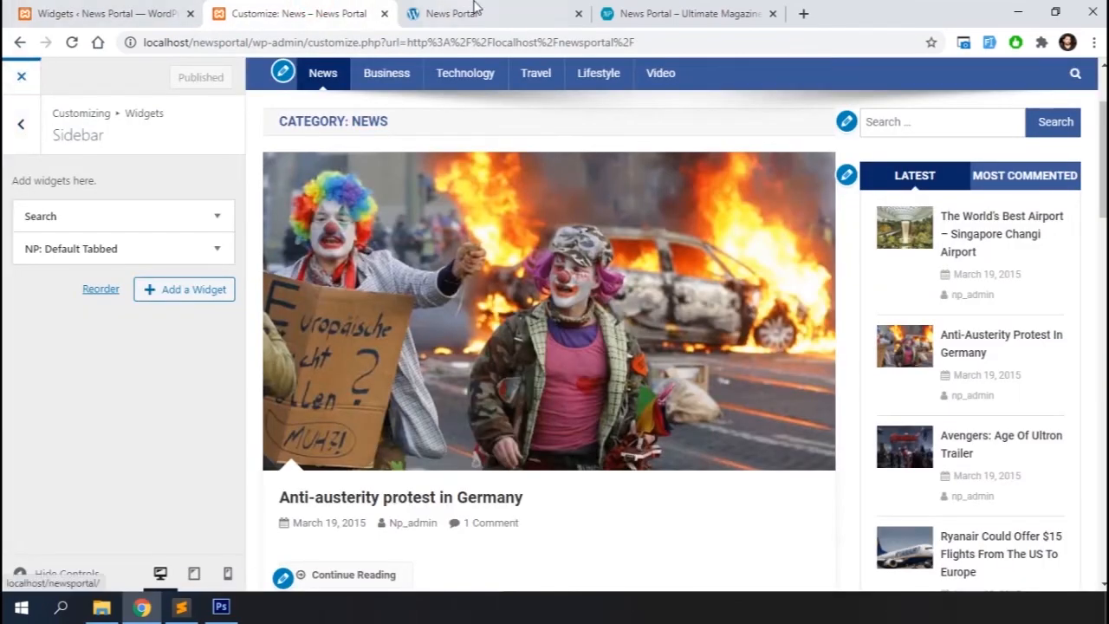
scroll(427, 442, down, 4)
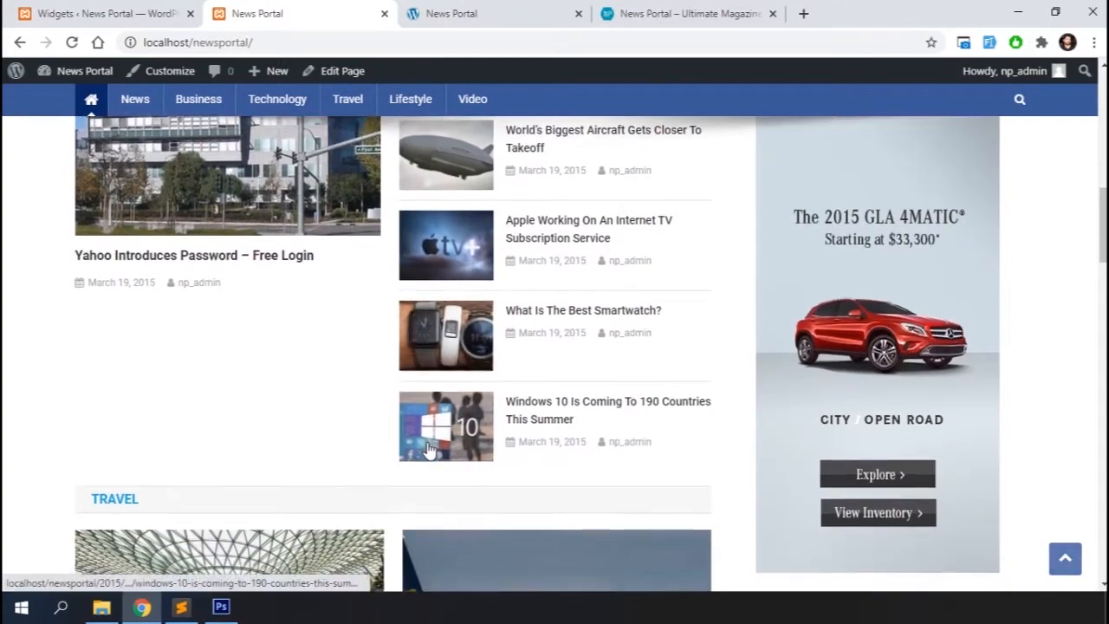
scroll(427, 447, down, 4)
scroll(416, 416, up, 2)
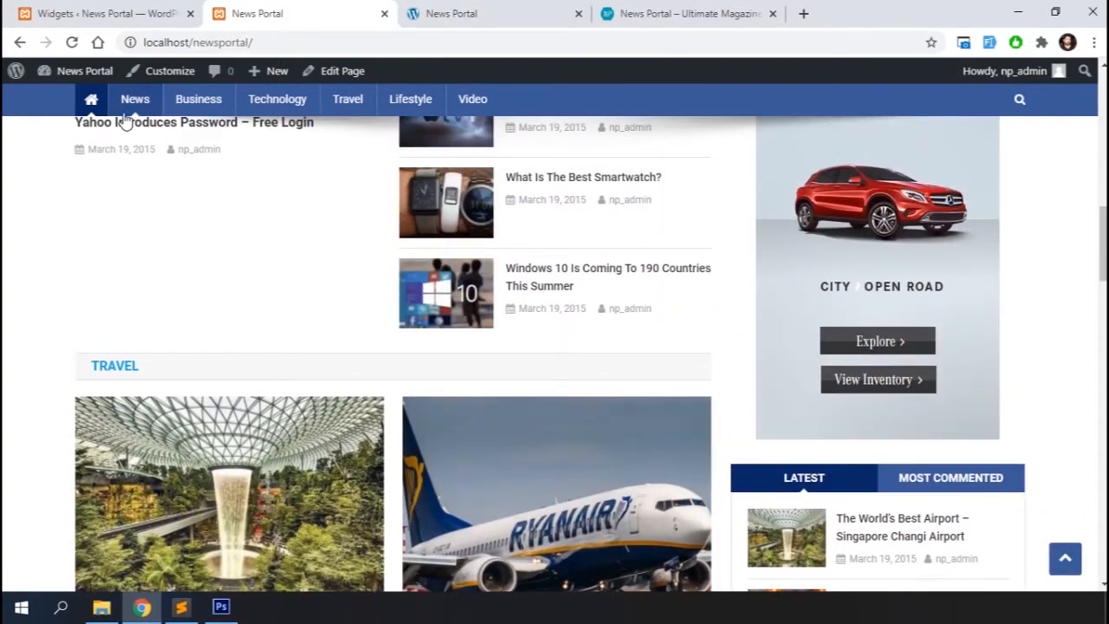
click(136, 98)
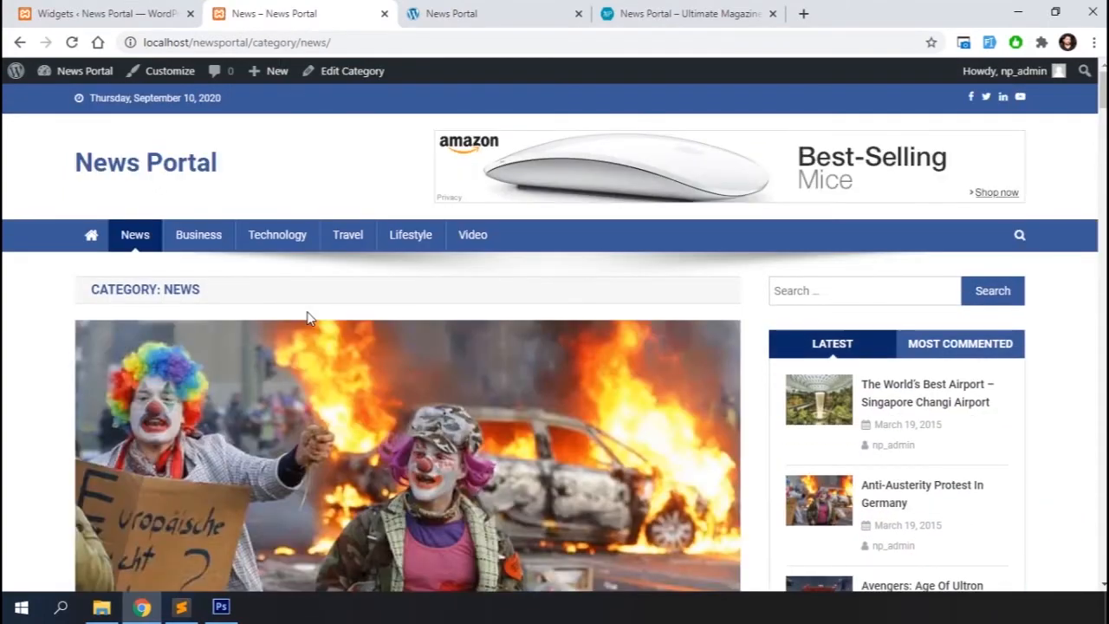
scroll(307, 318, down, 8)
scroll(627, 447, down, 1)
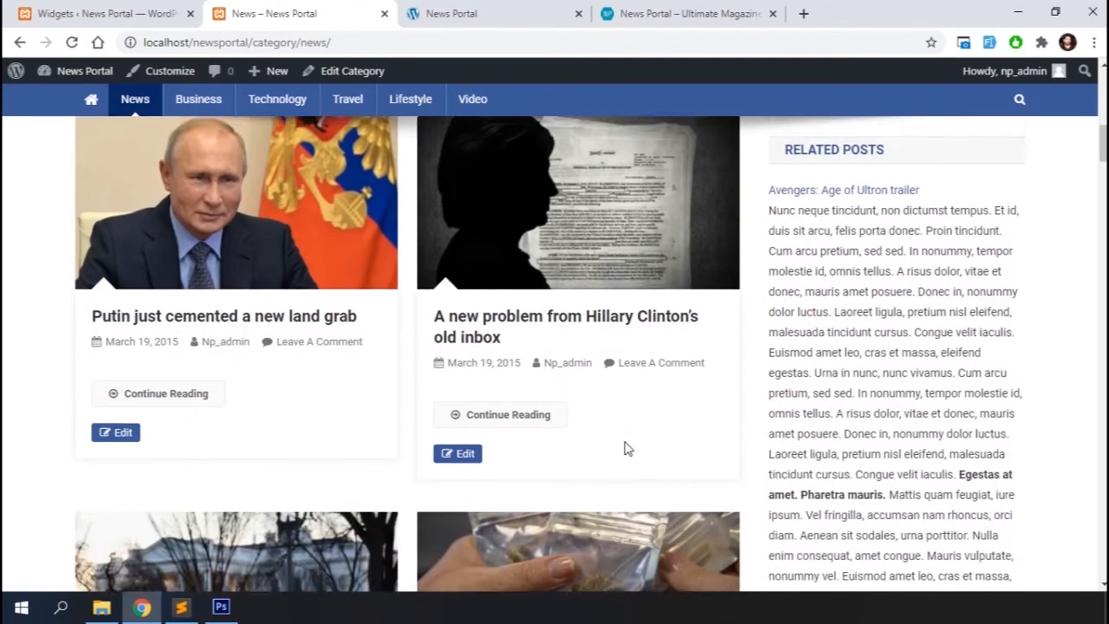
scroll(627, 448, down, 12)
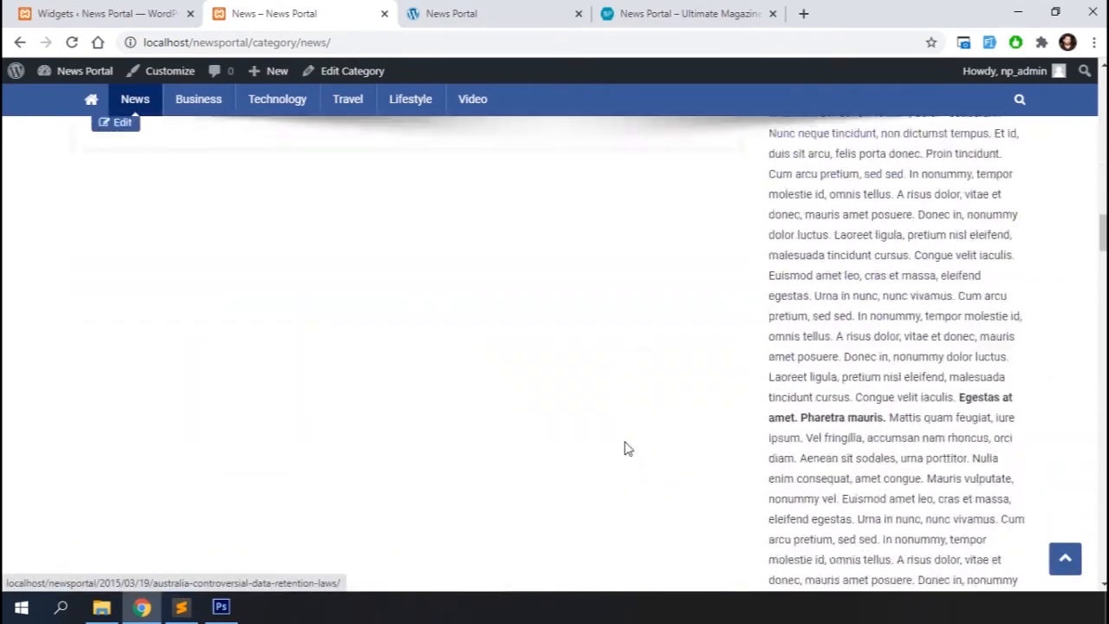
scroll(627, 448, up, 15)
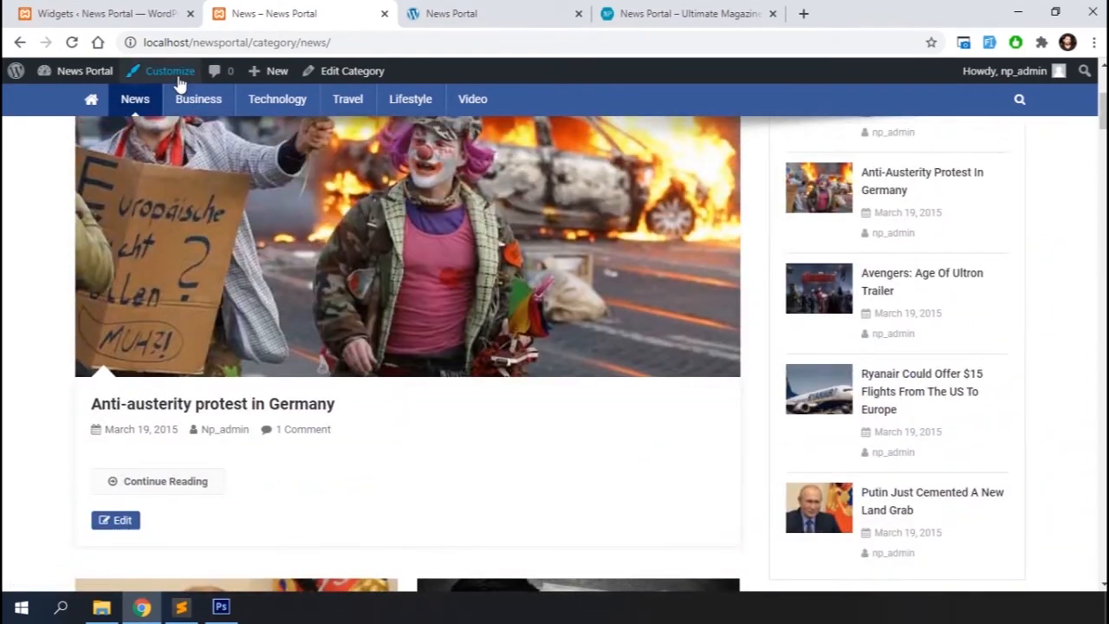
Open the customizer's Sidebar widgets and move the Related Posts By Taxonomy widget above NP: Default Tabbed
click(156, 77)
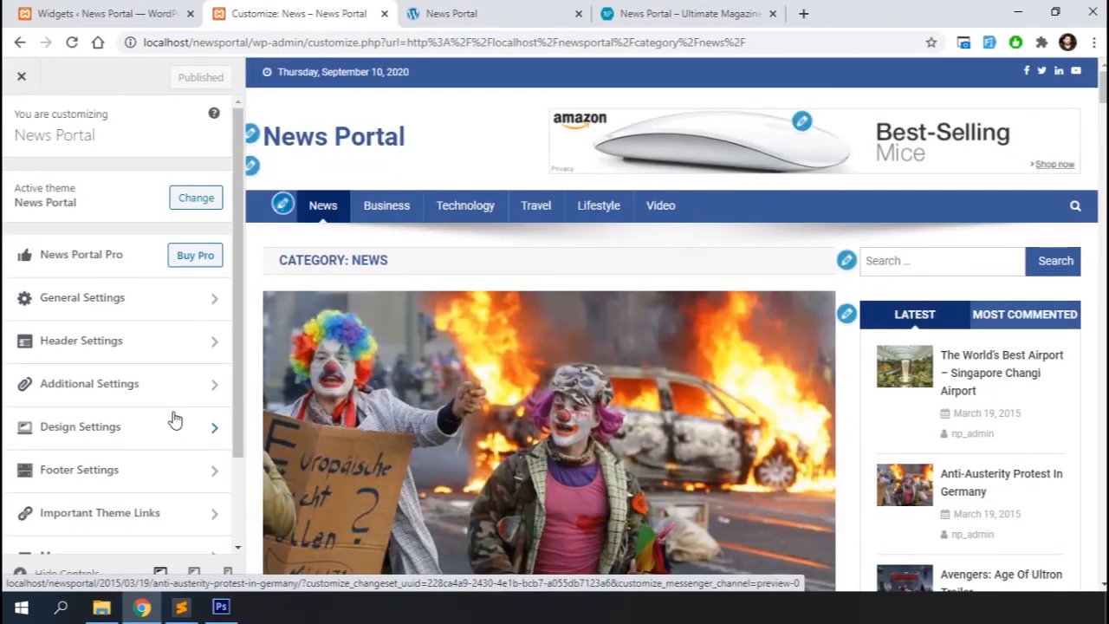
scroll(788, 407, down, 10)
scroll(797, 390, up, 1)
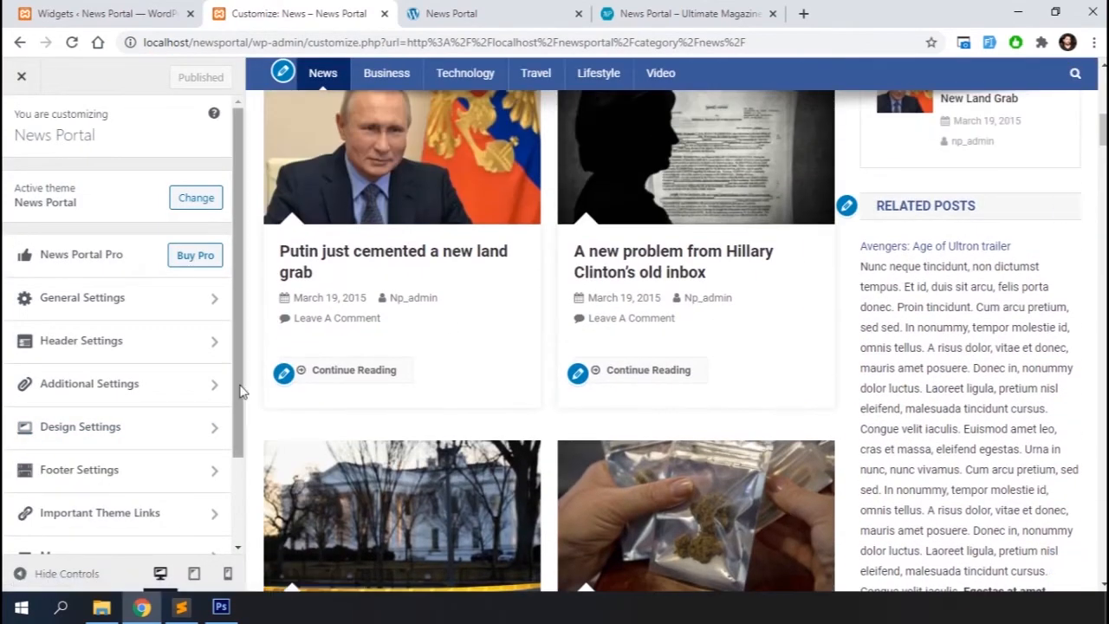
scroll(130, 390, down, 3)
click(82, 489)
click(74, 299)
drag(119, 283, 119, 251)
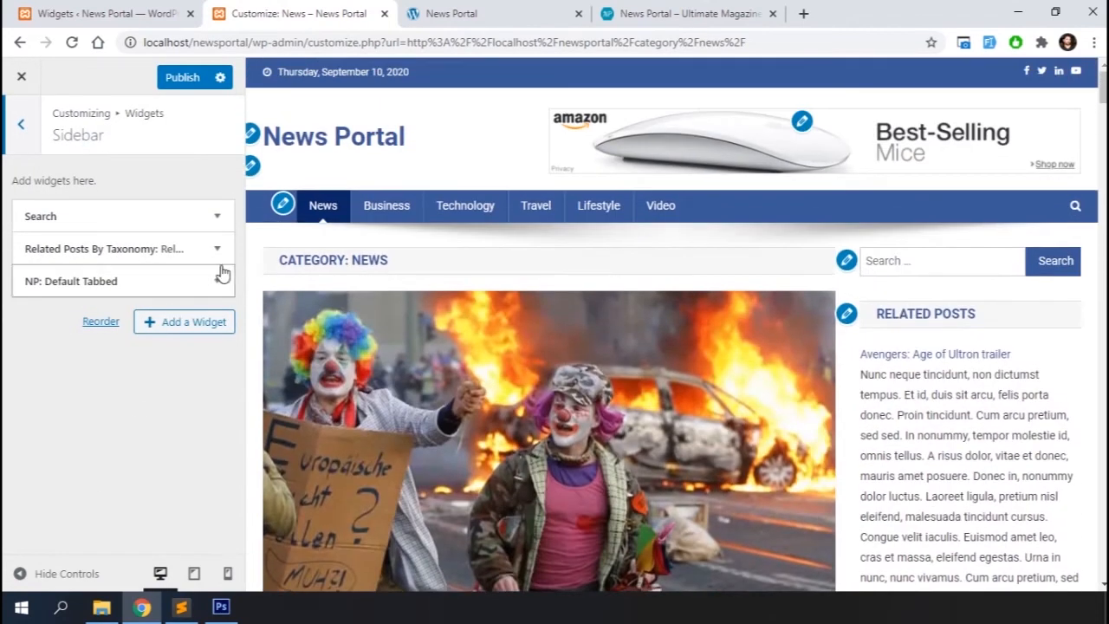
Switch the Related Posts widget's display format to Links
click(217, 250)
scroll(82, 458, down, 4)
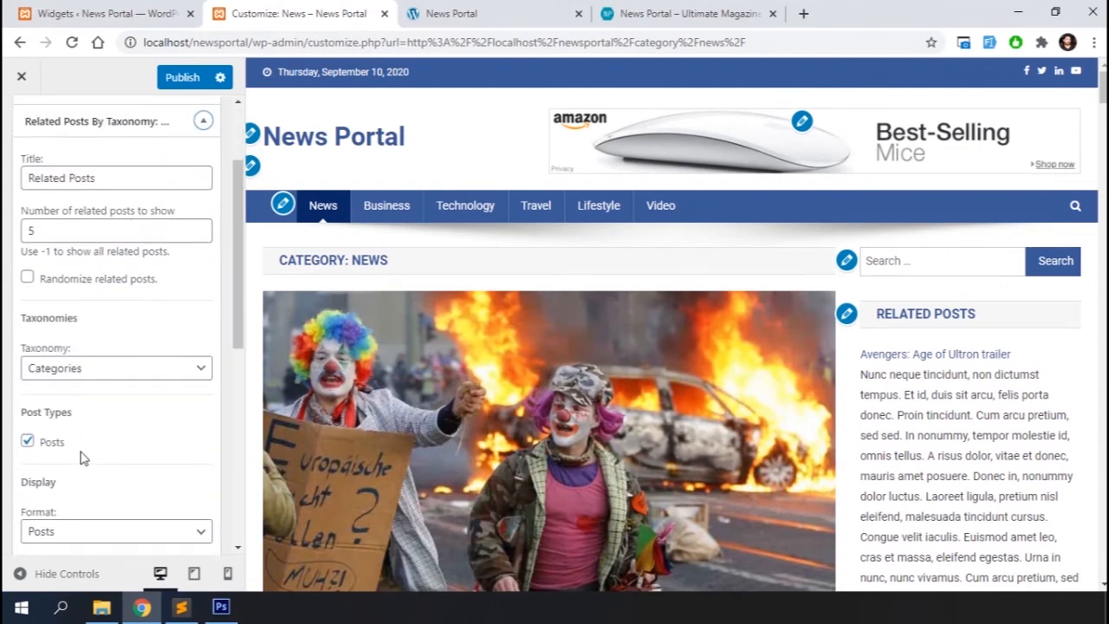
click(93, 310)
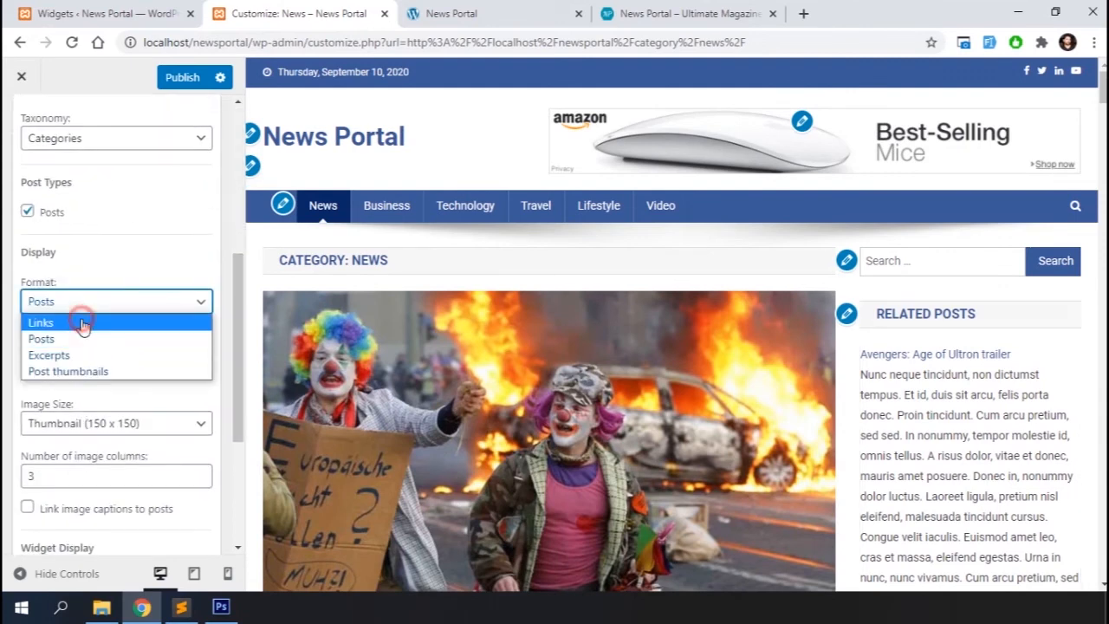
click(83, 323)
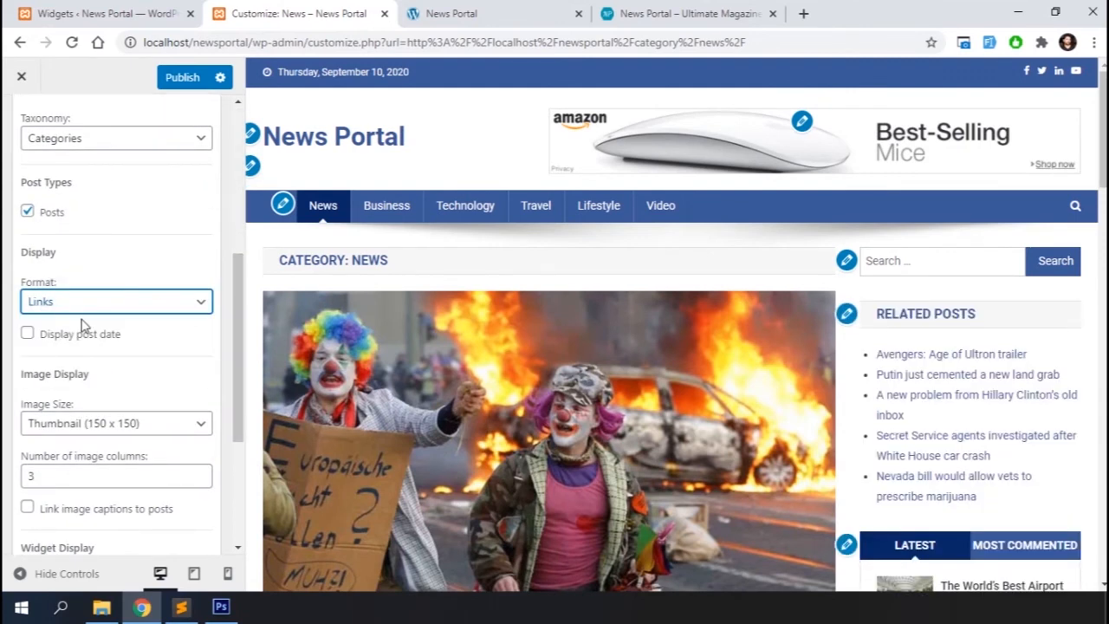
Change the Related Posts widget's display format to Excerpts and close the widget
click(143, 303)
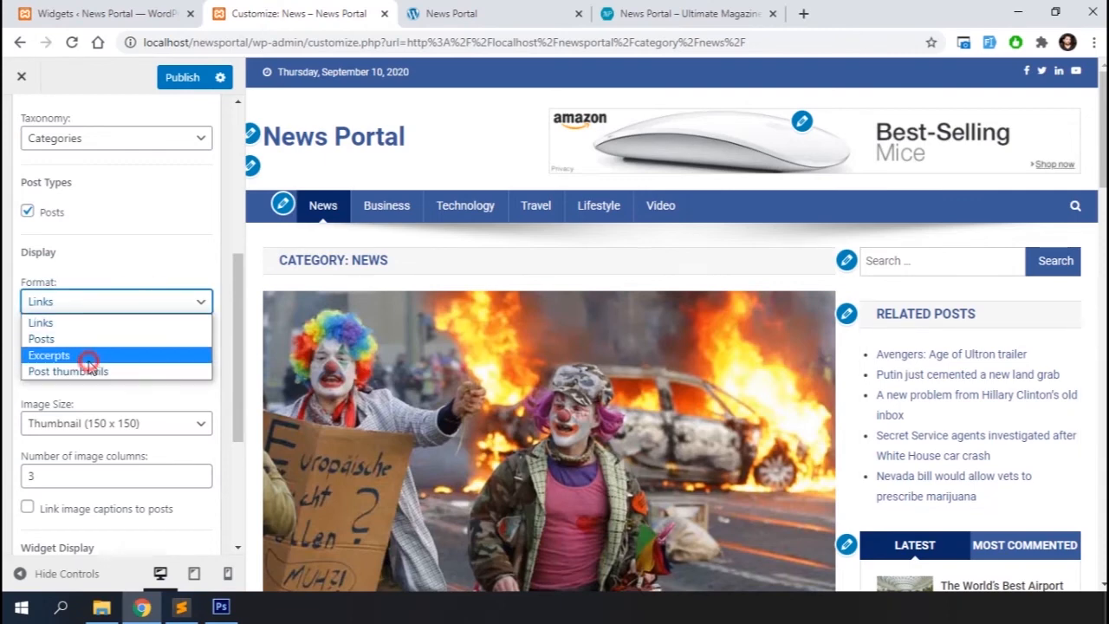
click(92, 356)
scroll(719, 464, down, 3)
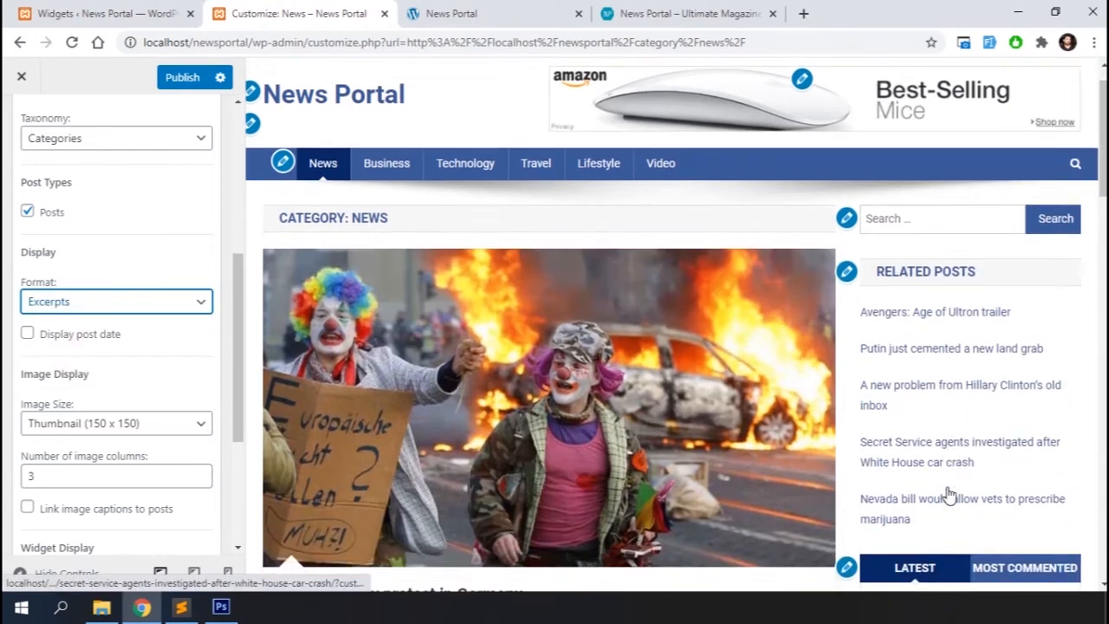
scroll(109, 383, down, 3)
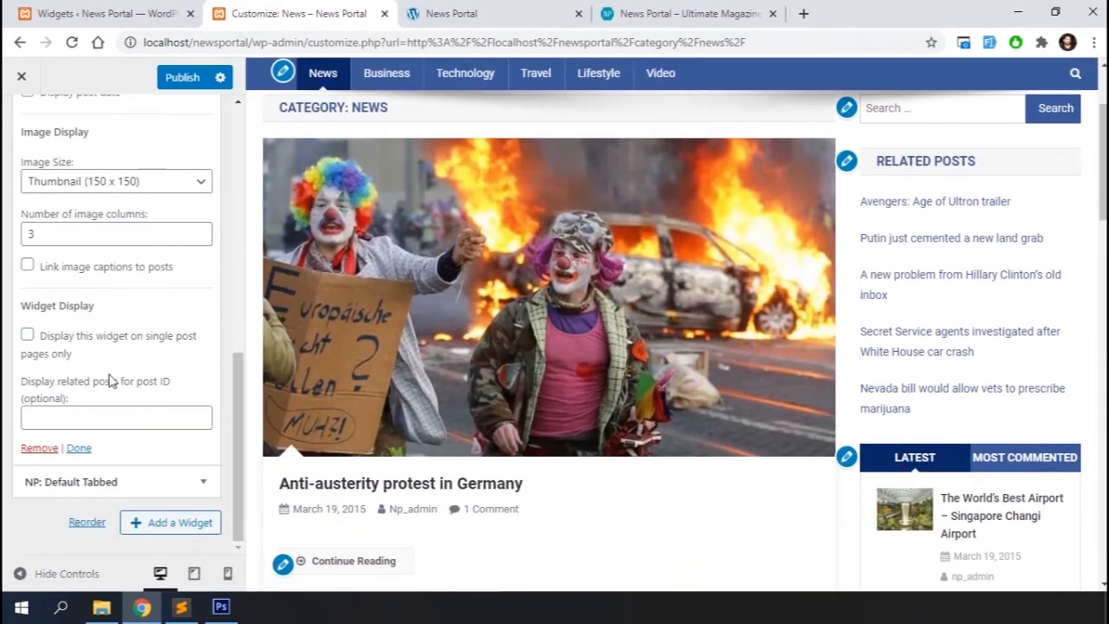
click(76, 449)
Add an NP: Banner Ads widget with the Windows 10 banner image and place it below Related Posts
click(167, 323)
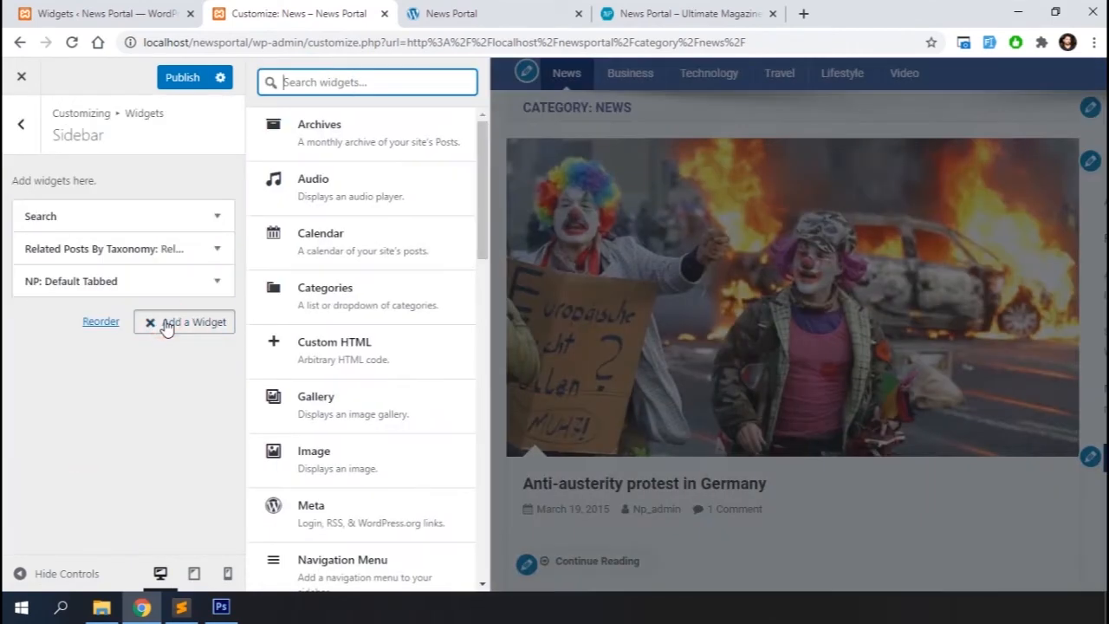
scroll(368, 346, down, 4)
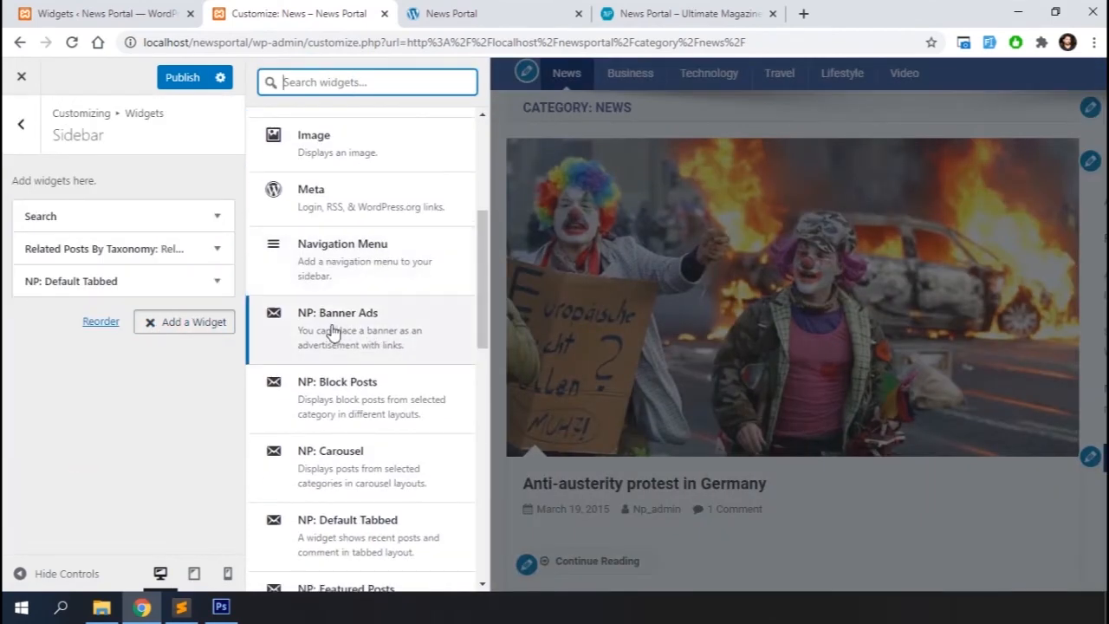
click(329, 331)
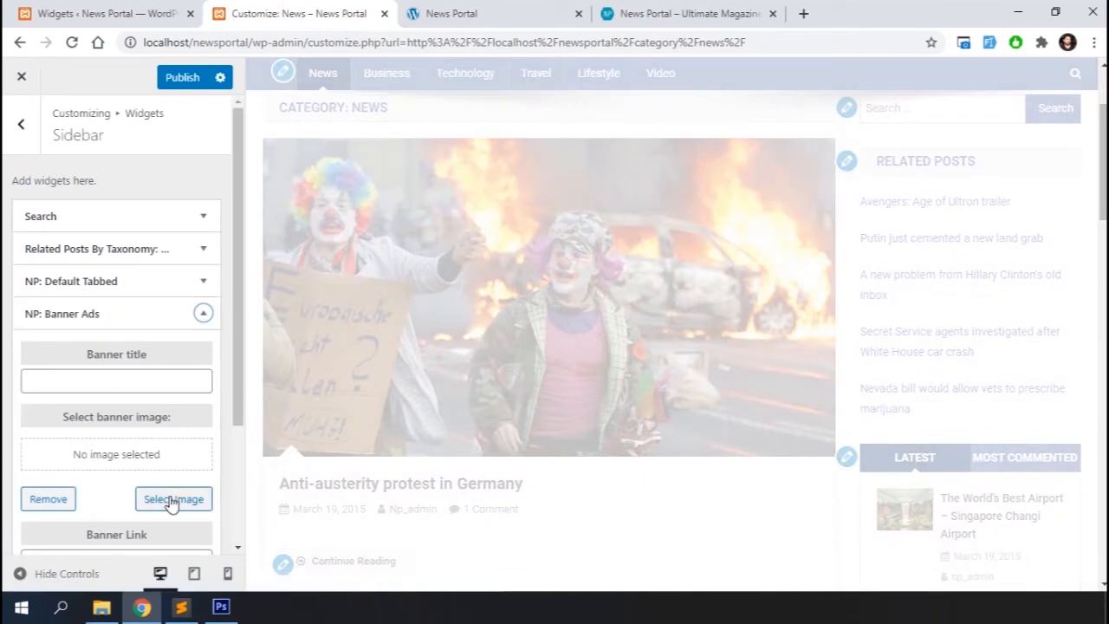
click(172, 500)
scroll(295, 421, down, 3)
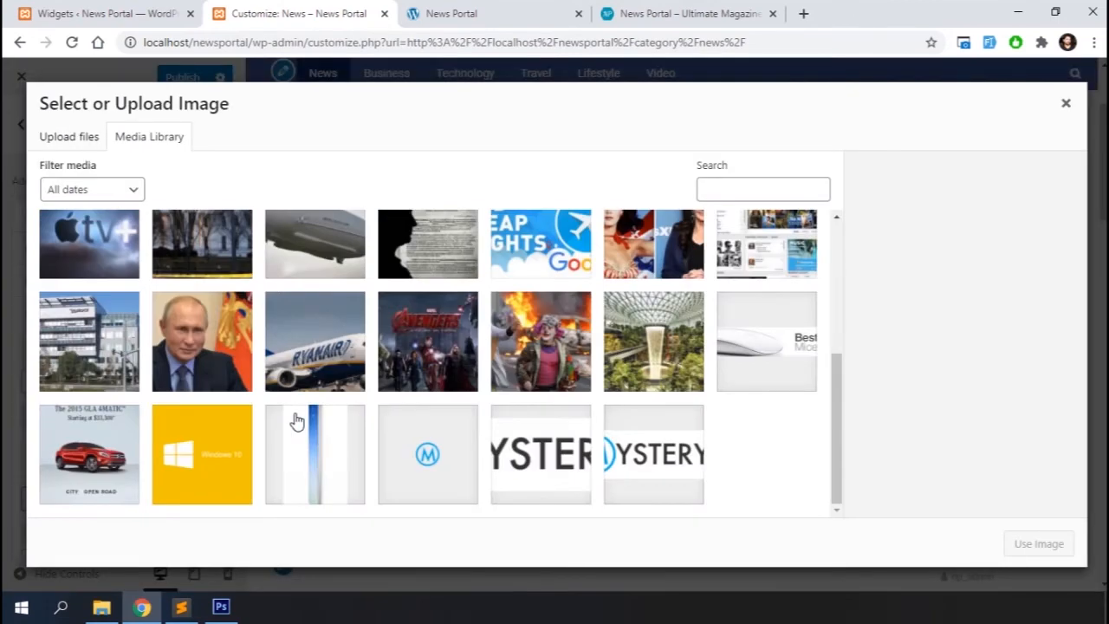
click(197, 459)
click(1064, 543)
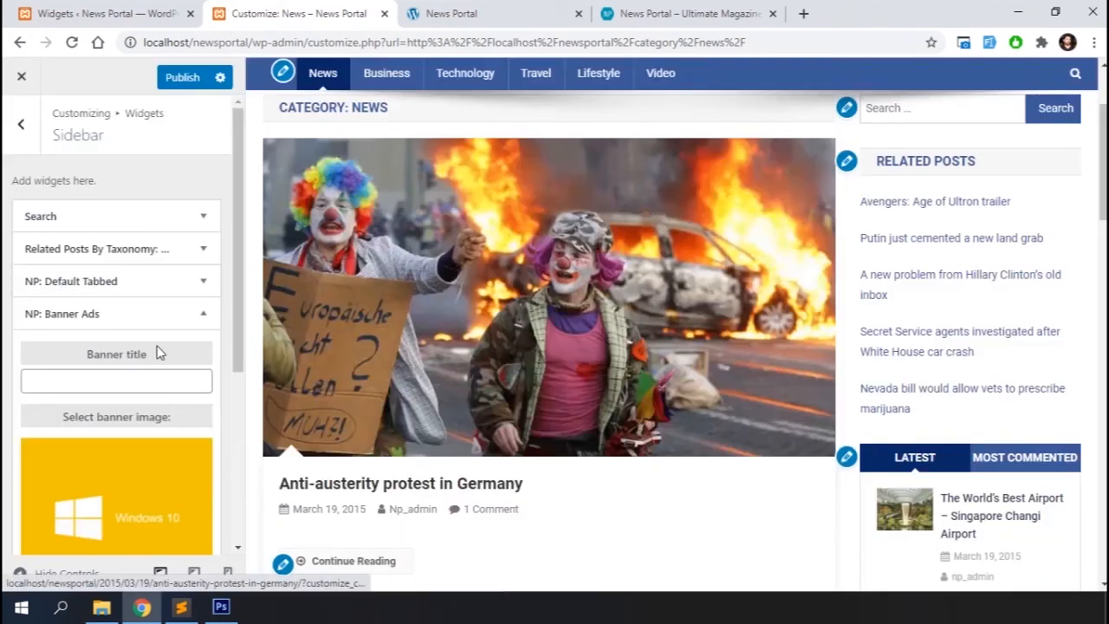
scroll(159, 353, down, 2)
scroll(52, 429, down, 1)
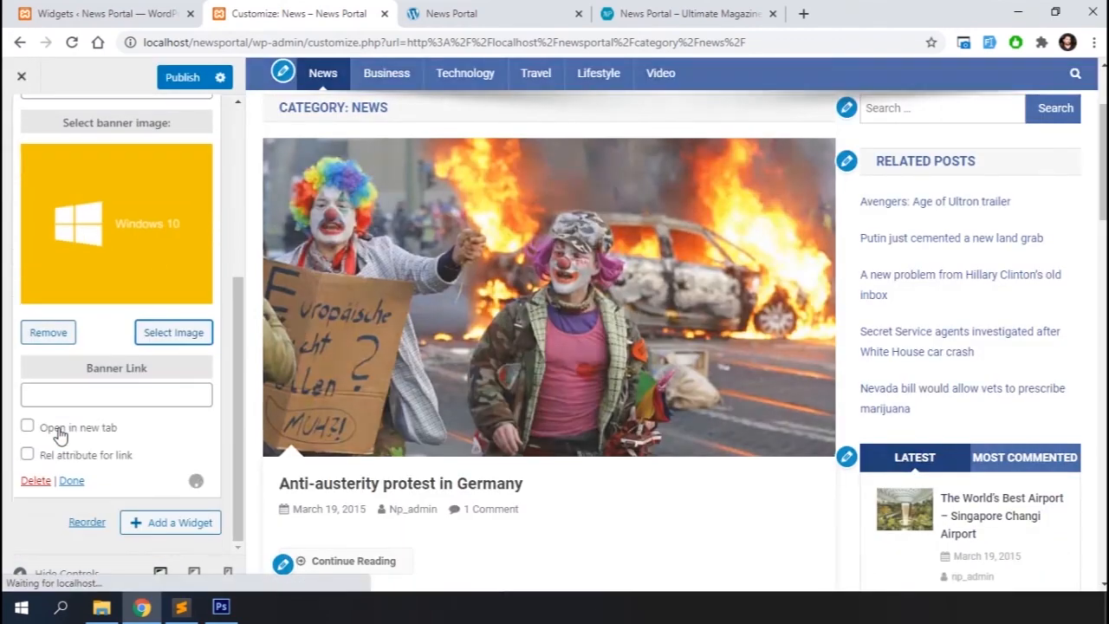
click(71, 482)
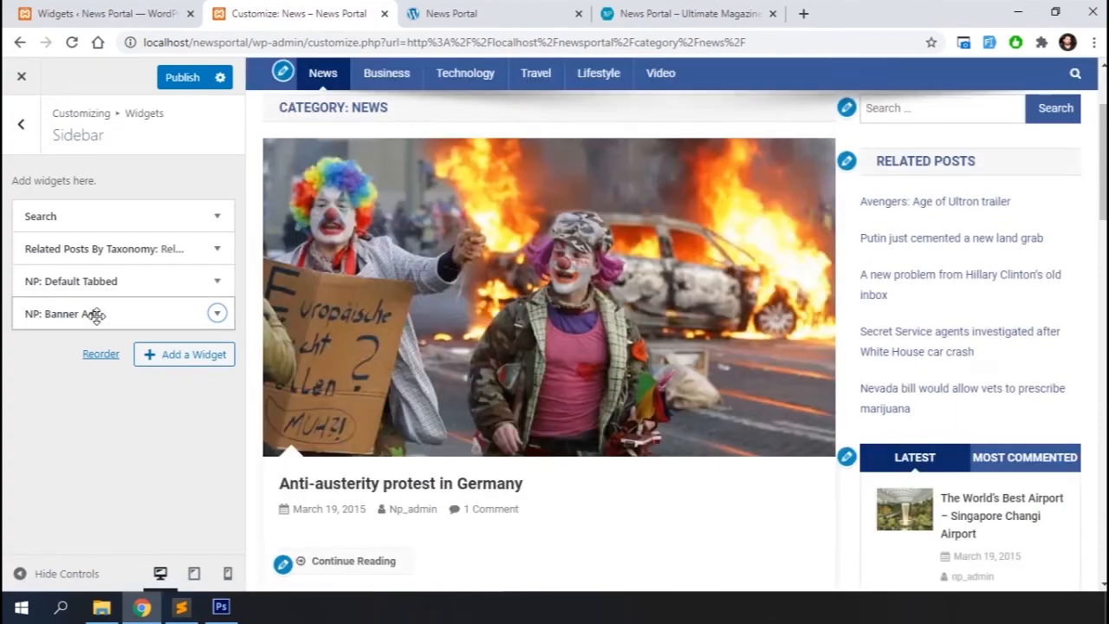
drag(94, 314, 103, 280)
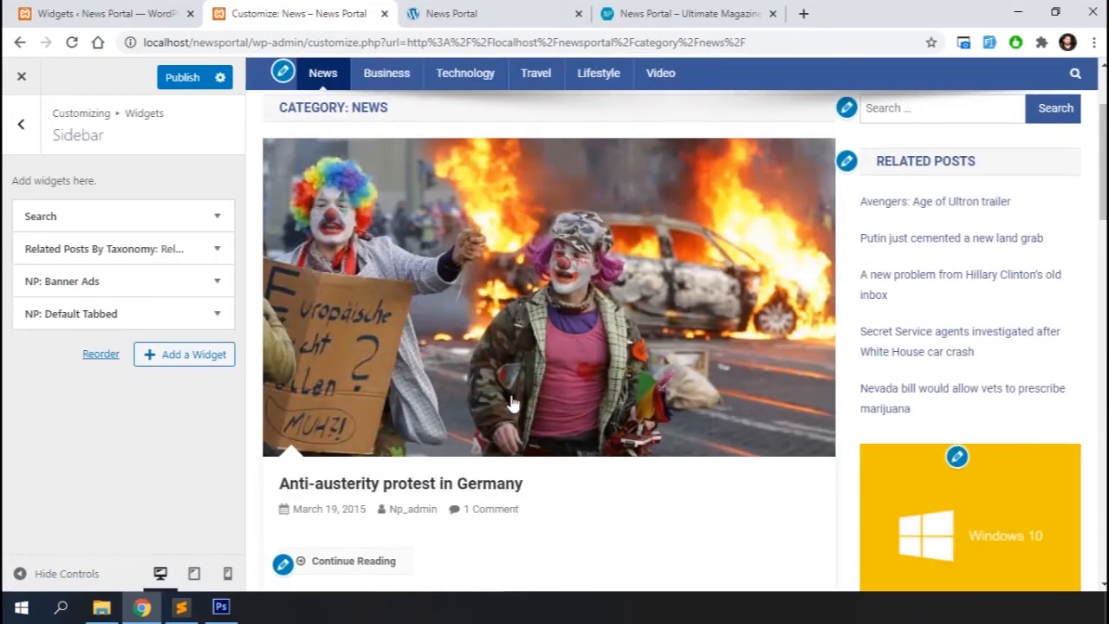
Add a second NP: Banner Ads widget at the sidebar's end using the 300x600 Mercedes GLA ad image
scroll(896, 356, down, 12)
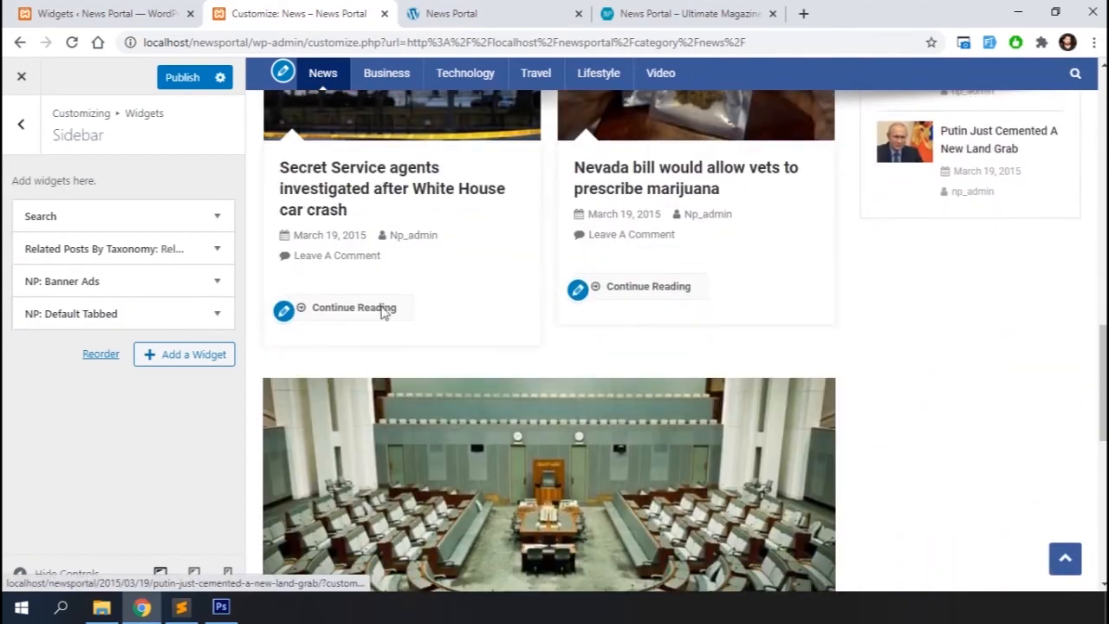
click(182, 357)
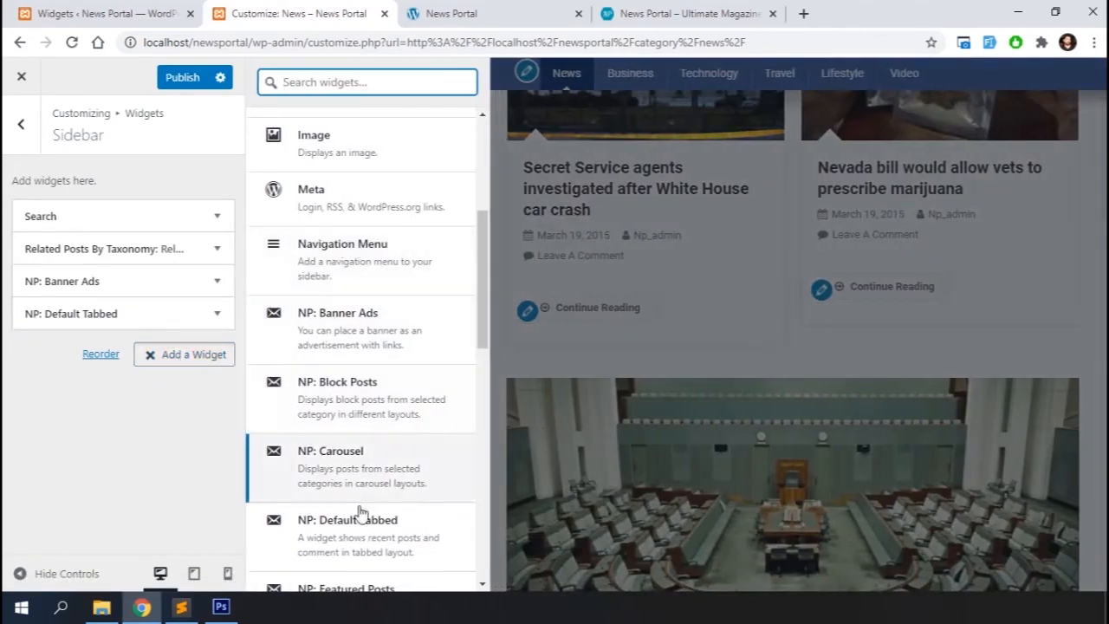
scroll(341, 399, down, 1)
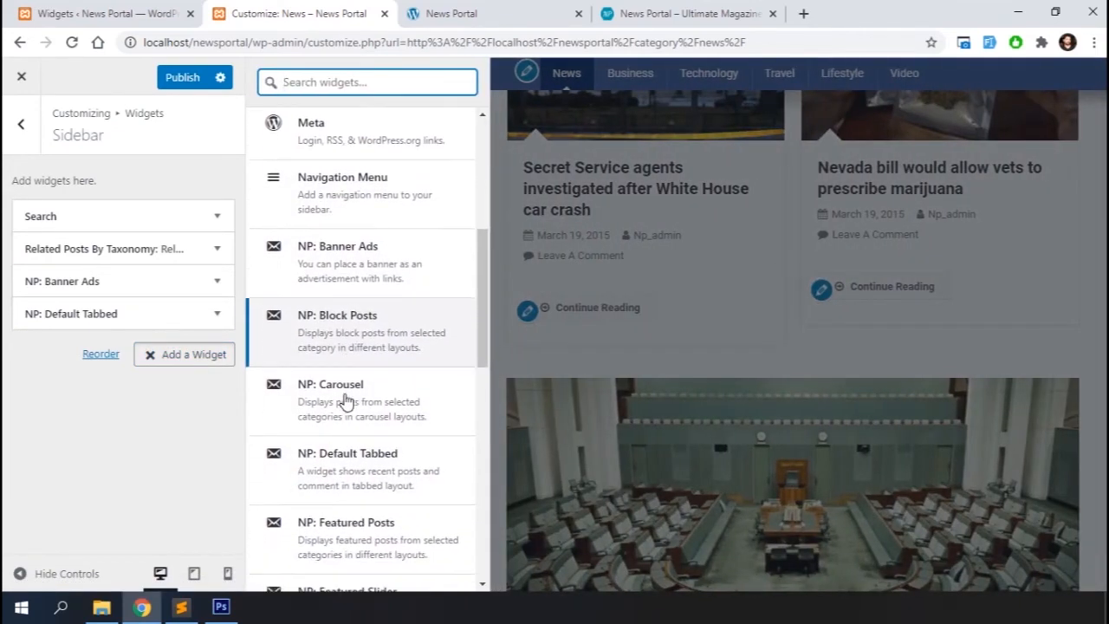
click(351, 271)
click(173, 532)
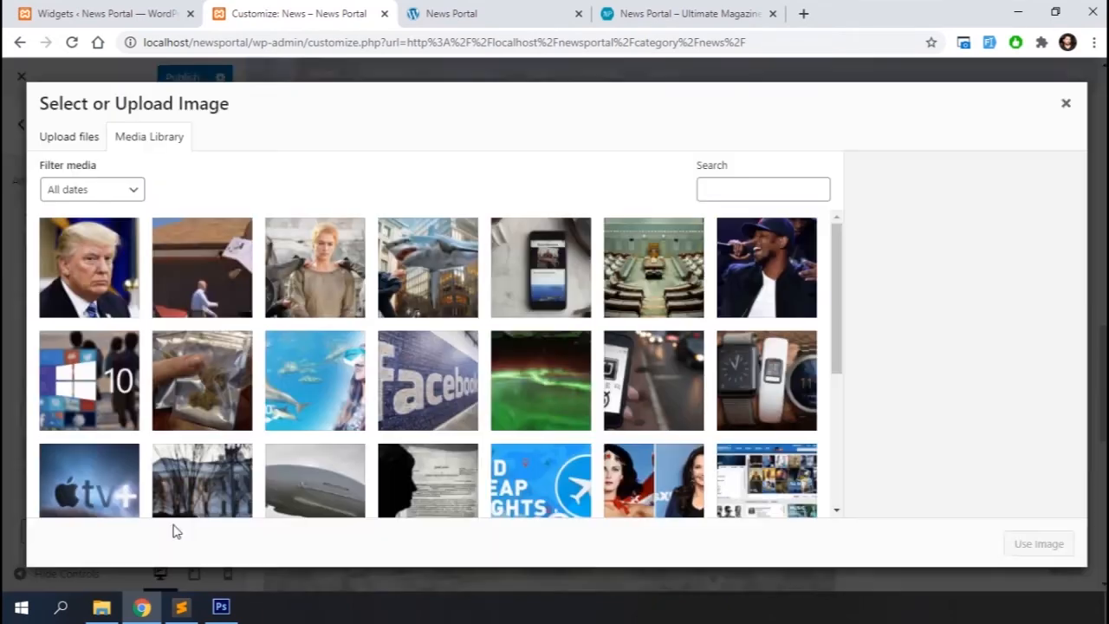
scroll(97, 467, down, 3)
click(82, 444)
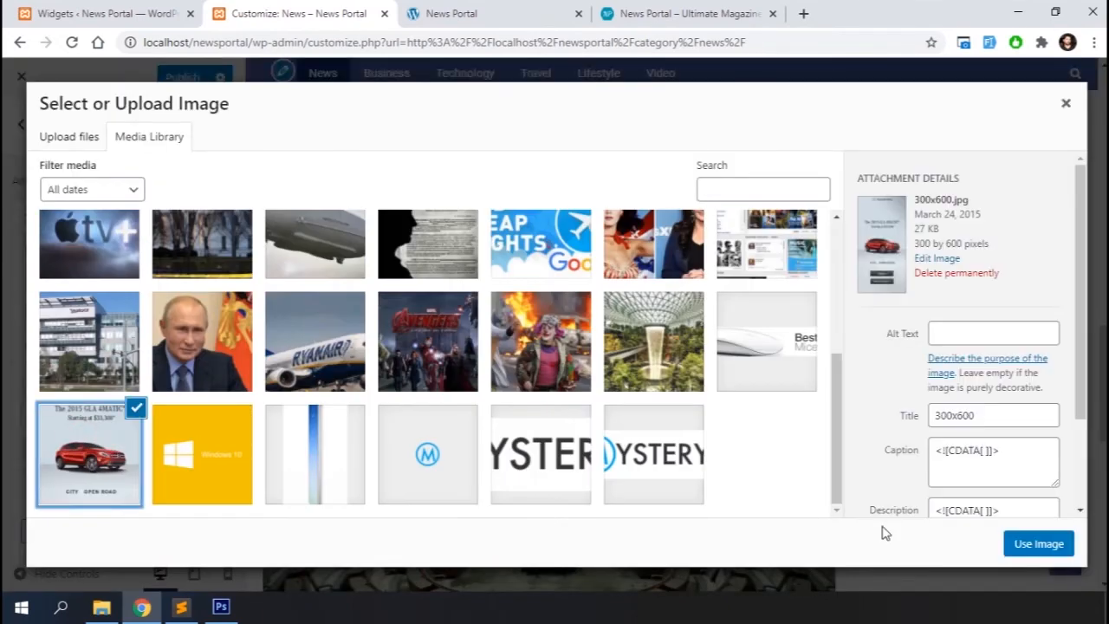
click(1039, 546)
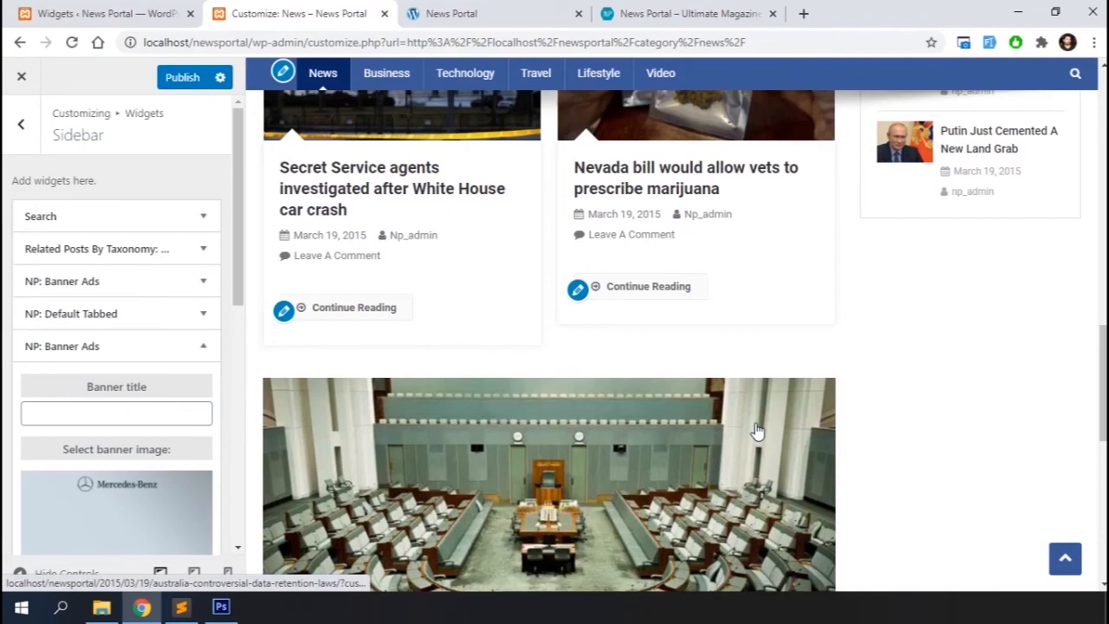
scroll(116, 391, down, 5)
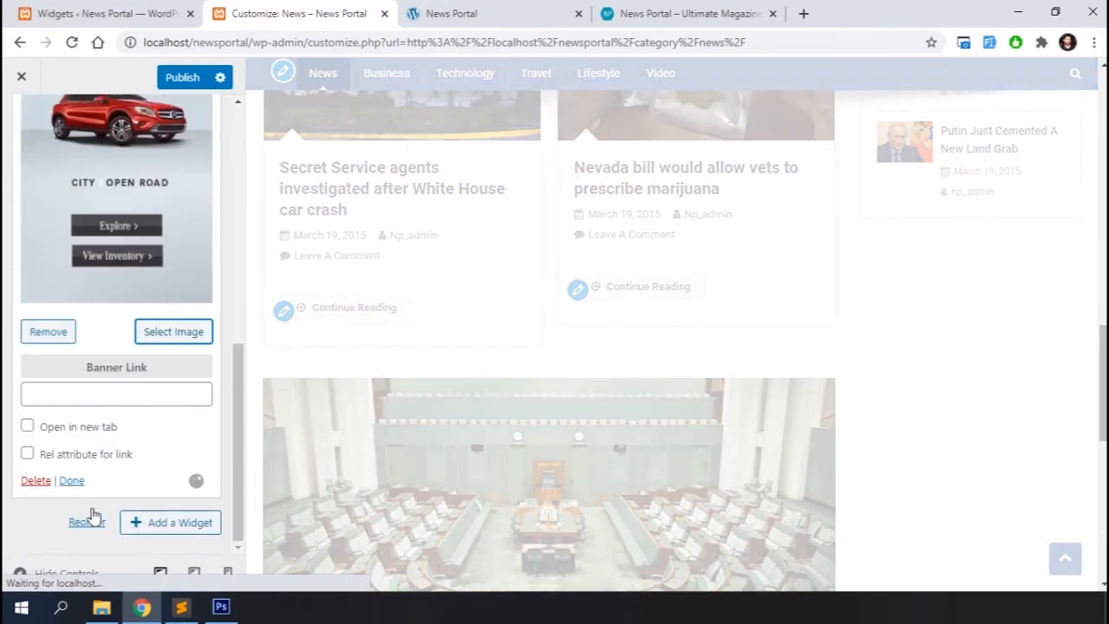
click(71, 482)
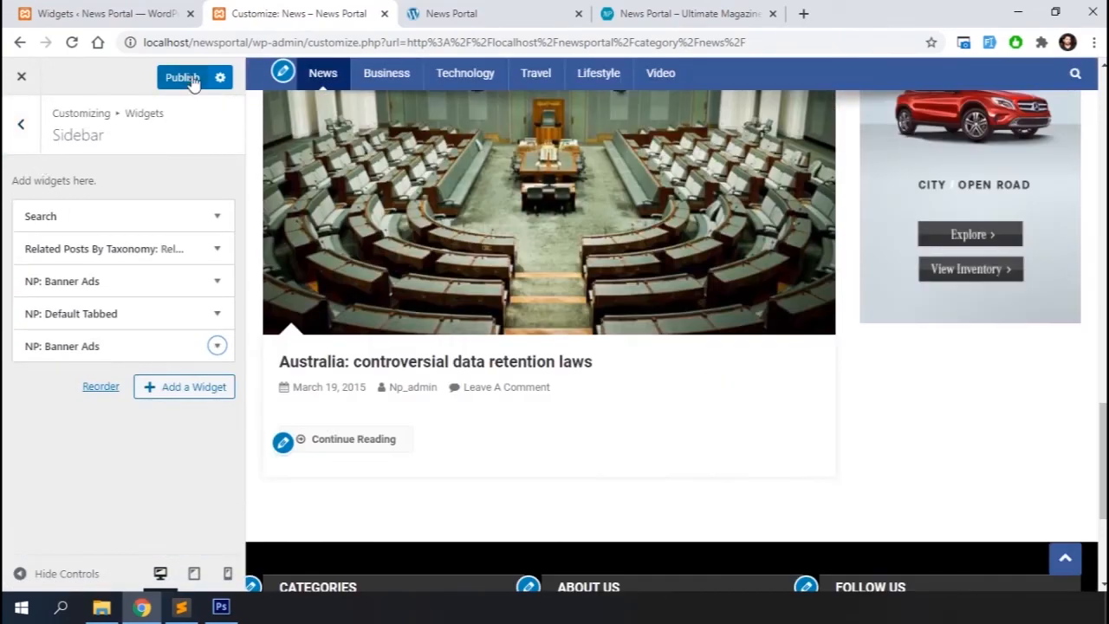
Publish the customizer changes and open the Avengers: Age of Ultron trailer post from Related Posts
click(192, 80)
scroll(629, 235, up, 15)
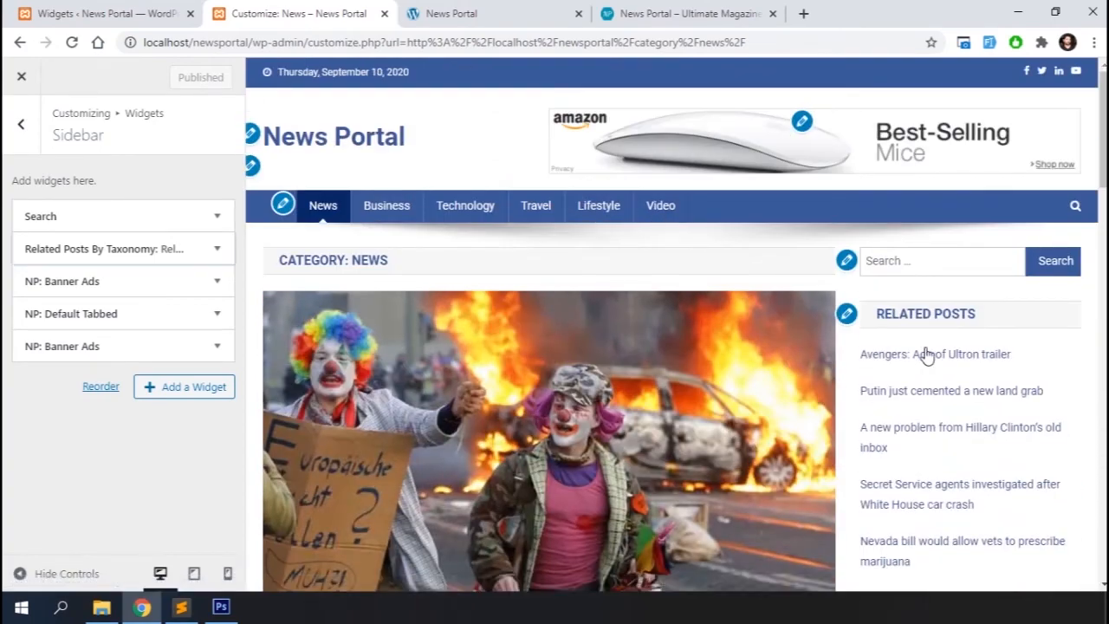
click(926, 357)
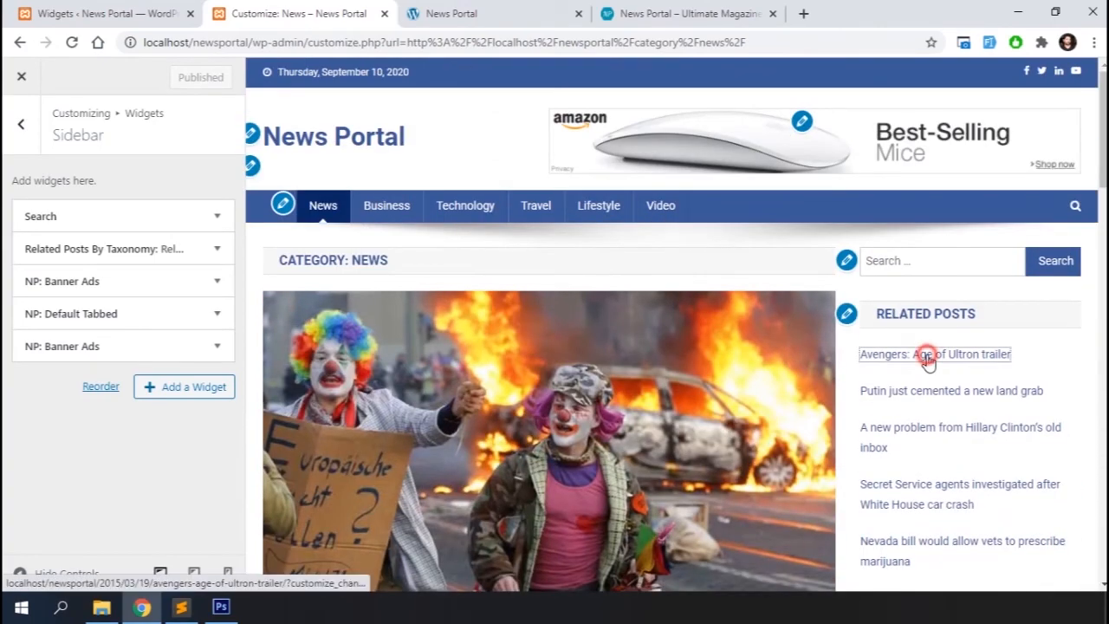
scroll(580, 400, down, 4)
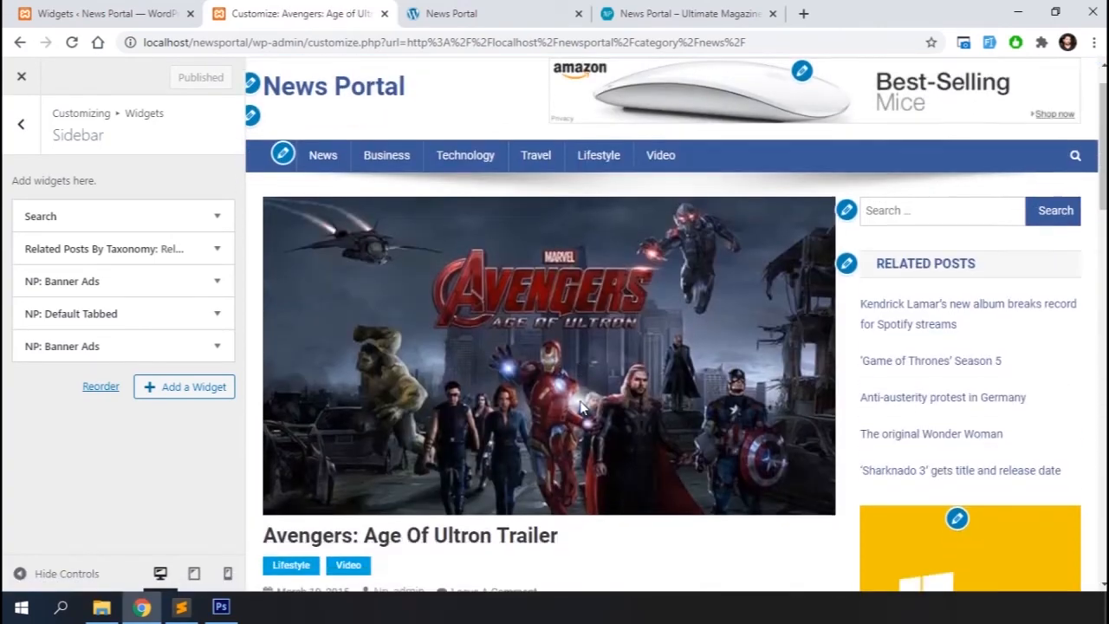
Close the customizer and review the post's related posts and the homepage sections and sidebar
scroll(581, 408, down, 12)
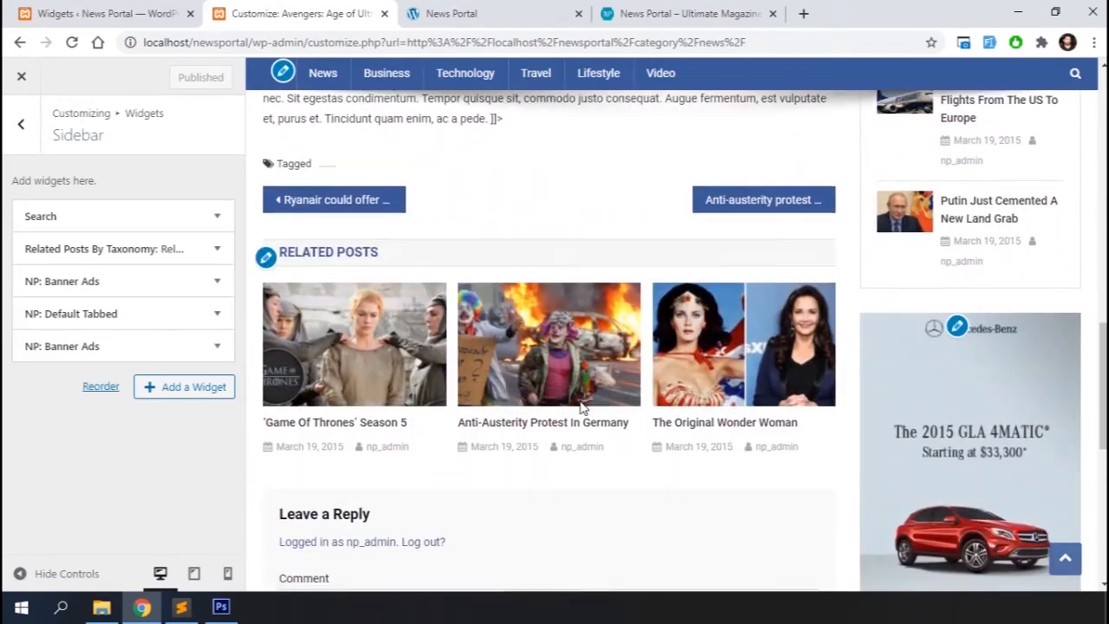
scroll(582, 410, down, 4)
scroll(582, 409, up, 20)
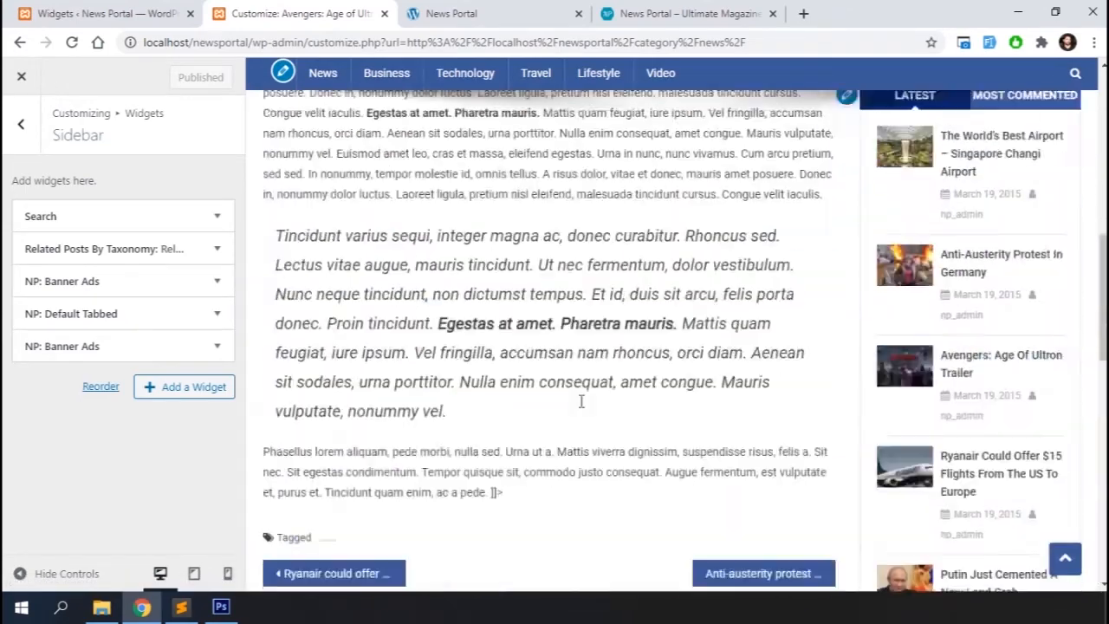
click(24, 80)
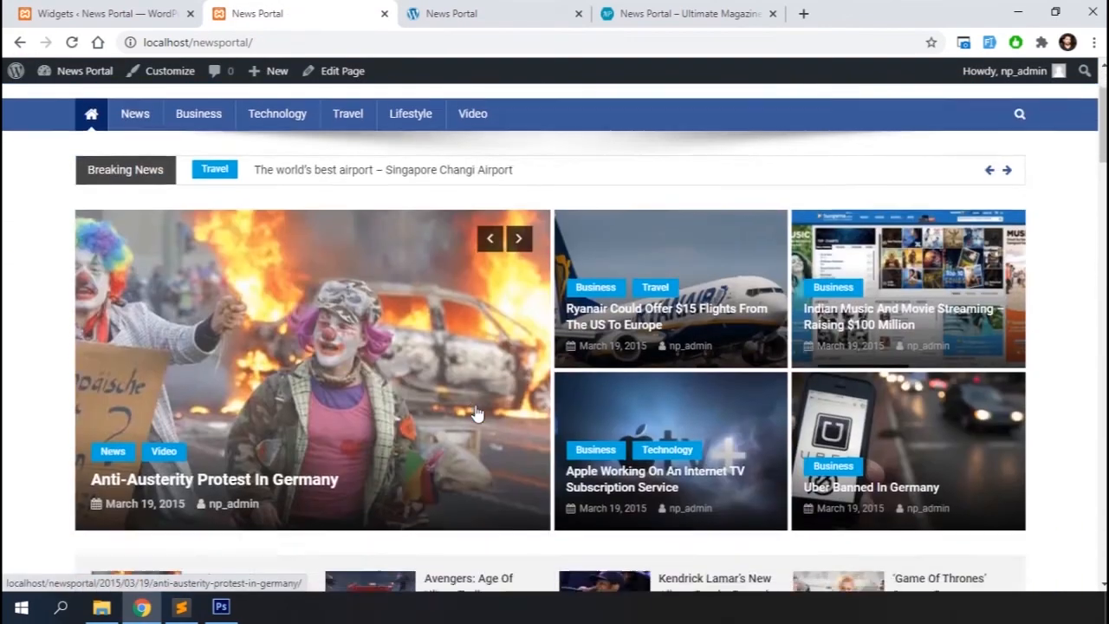
scroll(476, 414, down, 15)
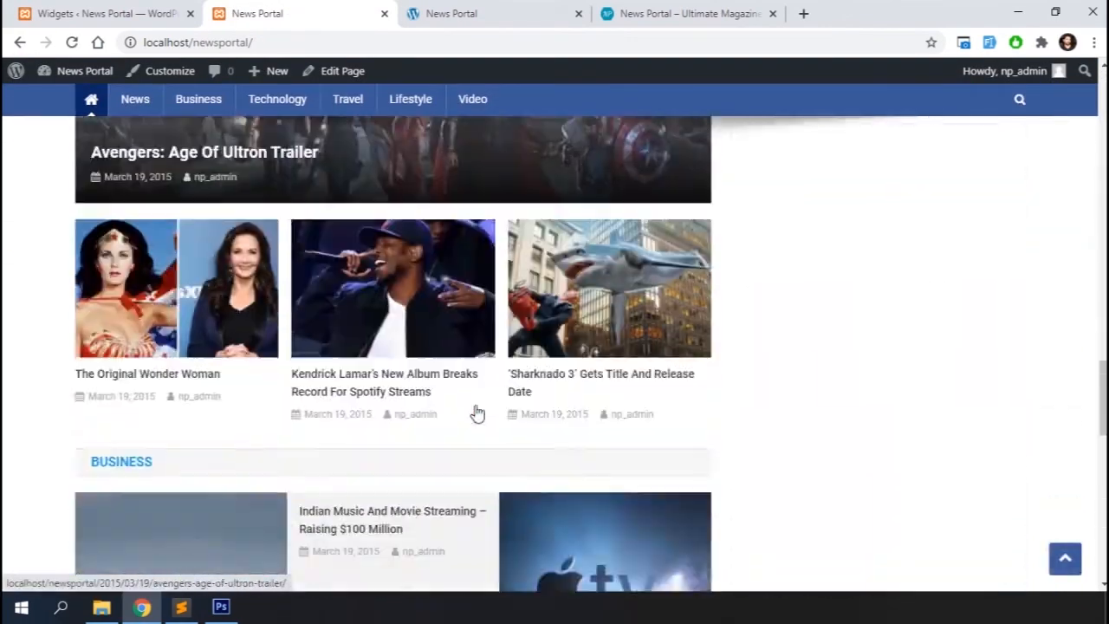
scroll(475, 414, down, 5)
scroll(476, 413, up, 10)
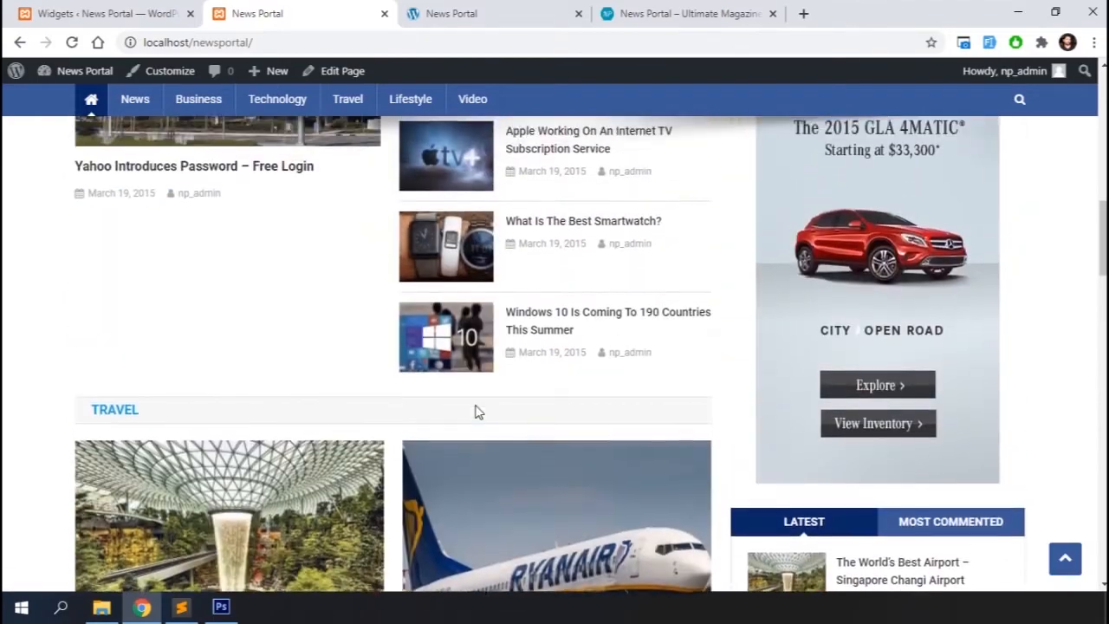
scroll(478, 413, up, 4)
scroll(475, 405, down, 12)
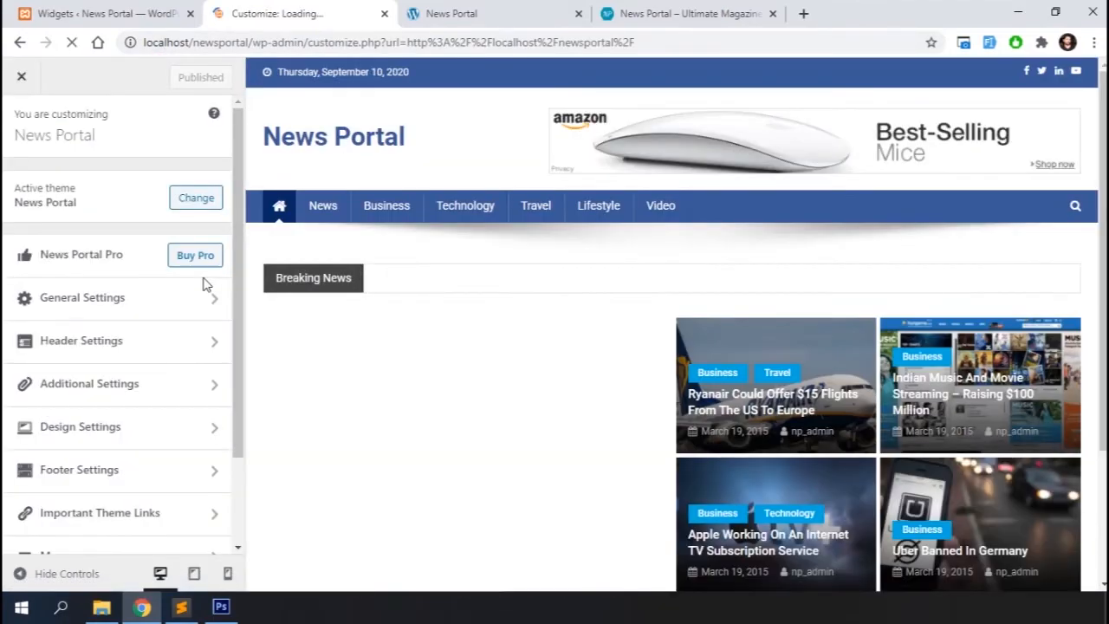
Set the site logo to the Mystery logo.png image from the media library, adjusting and applying the crop
click(115, 297)
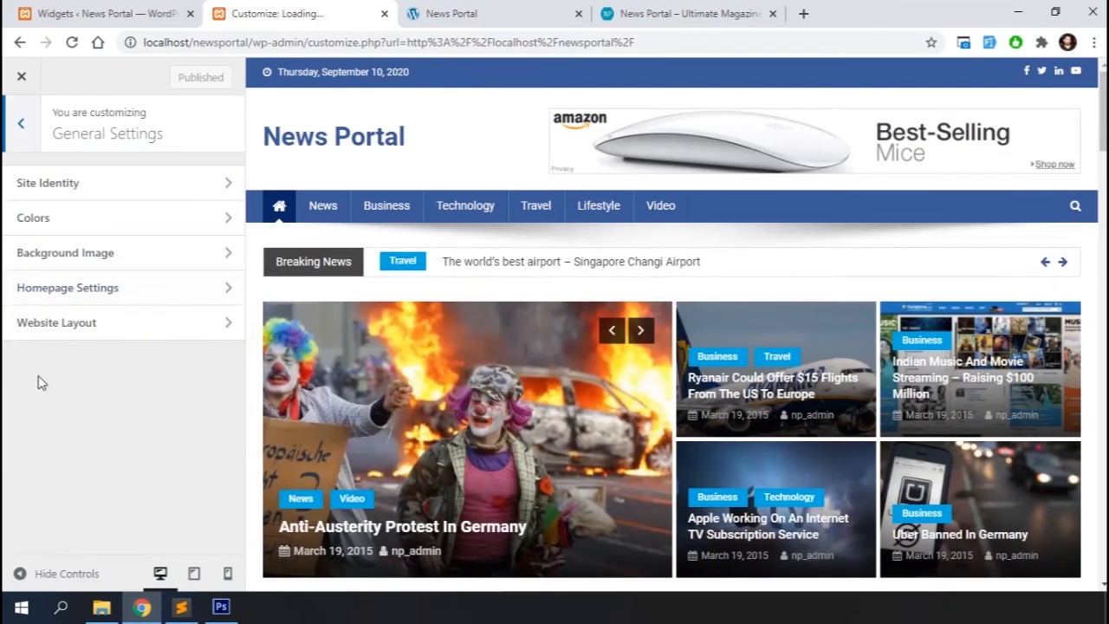
click(112, 181)
click(99, 209)
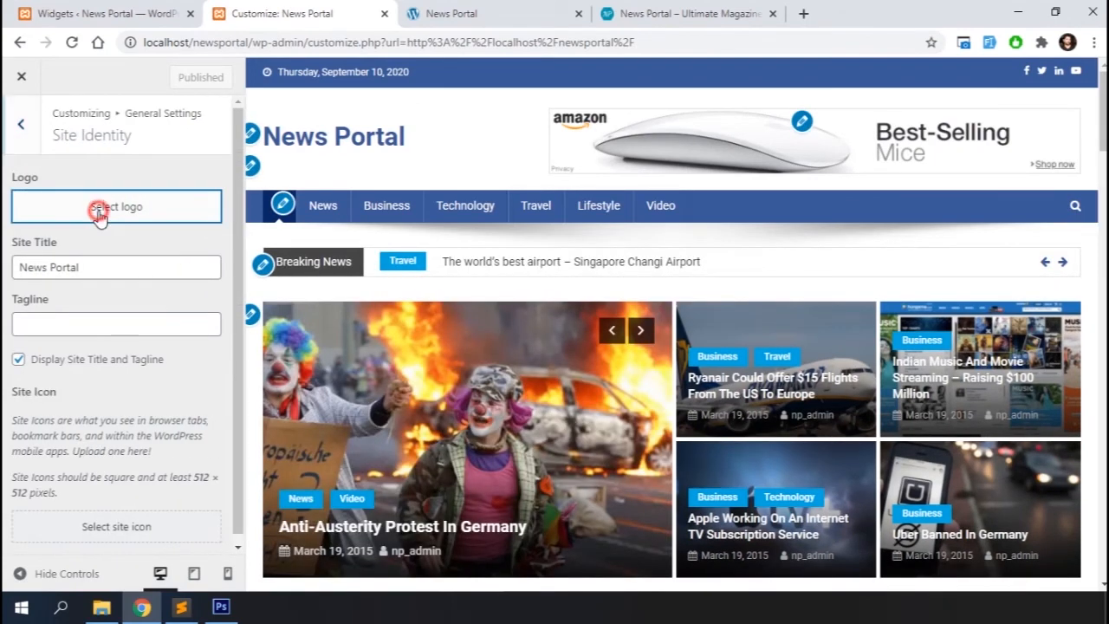
scroll(459, 347, down, 5)
click(647, 471)
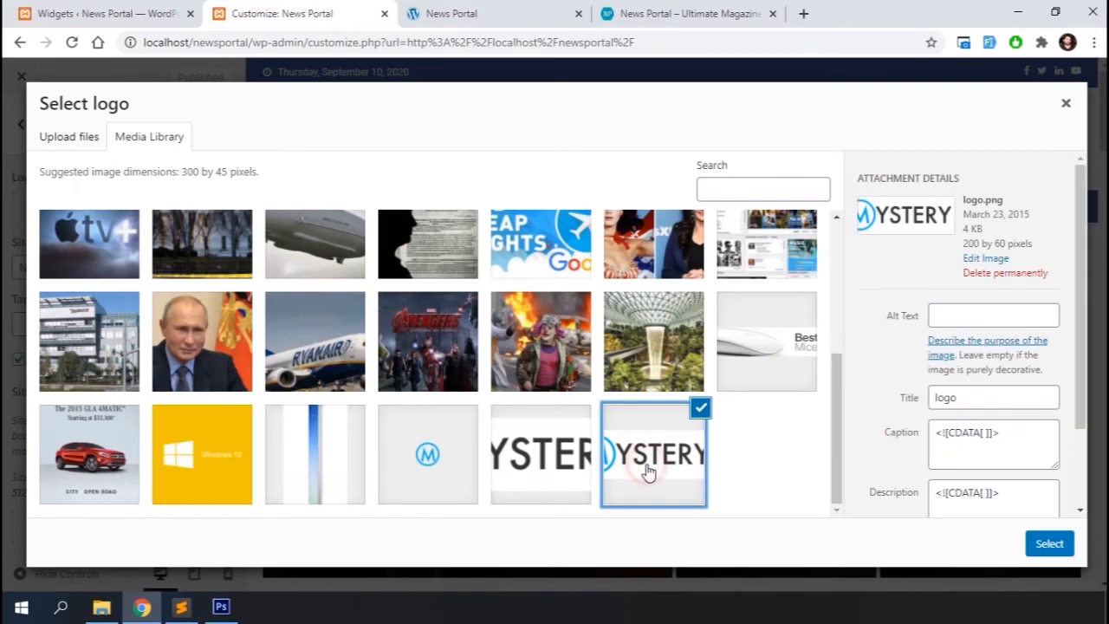
click(1048, 544)
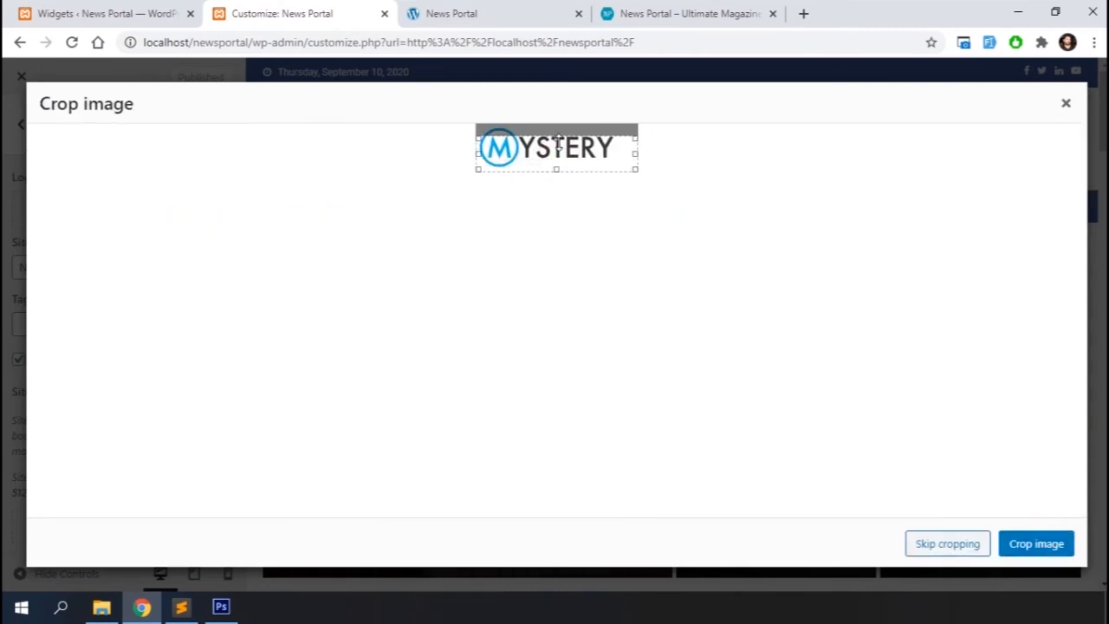
drag(559, 144, 559, 113)
click(1033, 544)
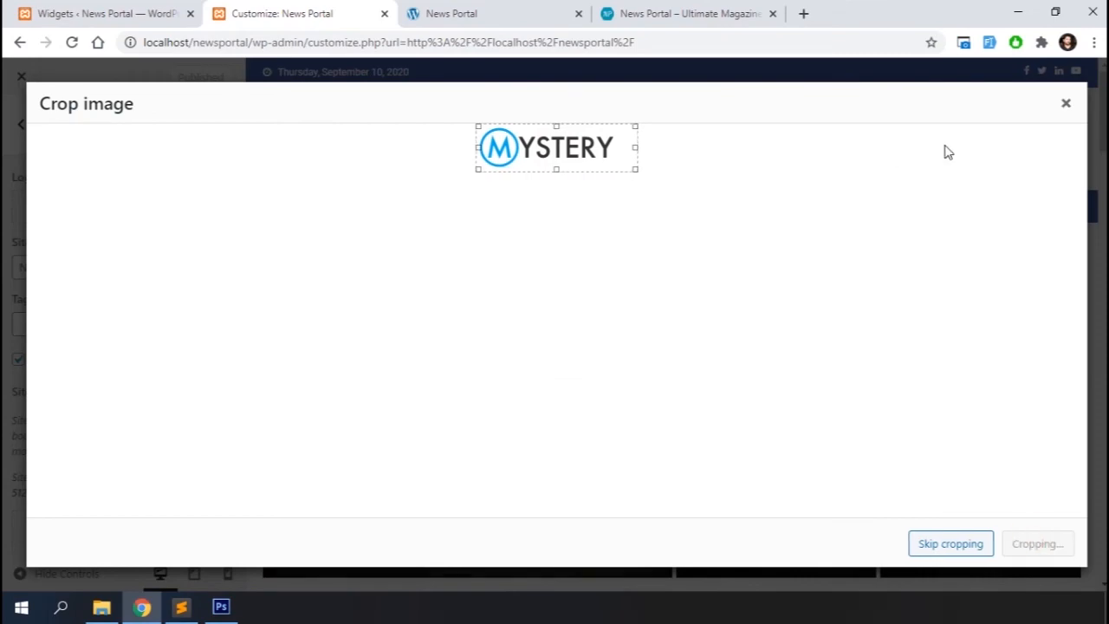
Hide the site title and tagline, and set the site icon to the favicon image
click(18, 396)
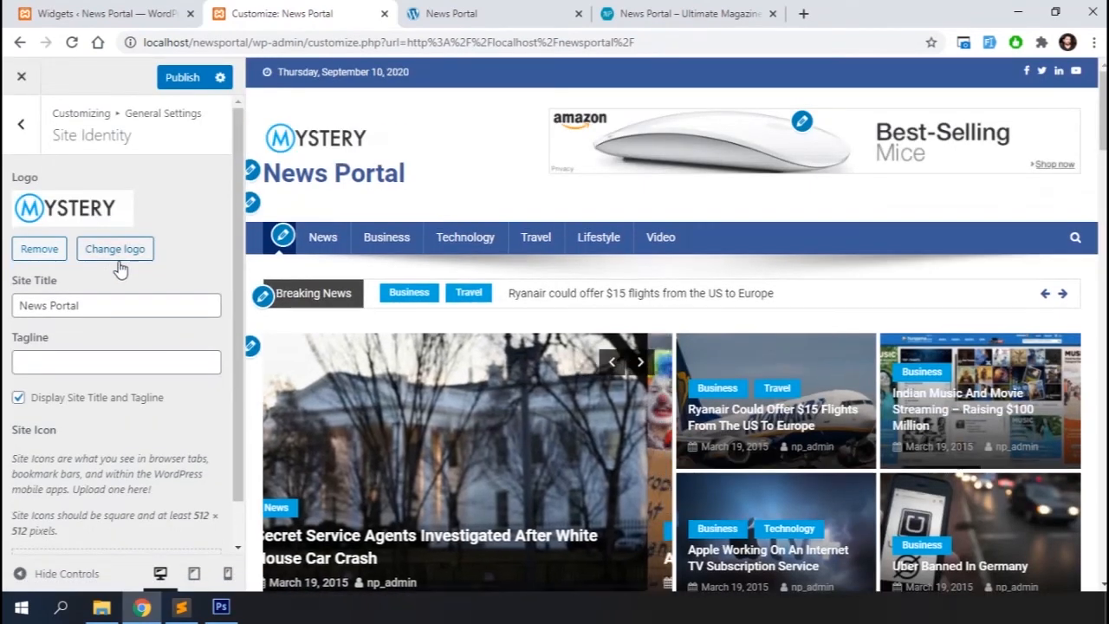
scroll(121, 327, down, 1)
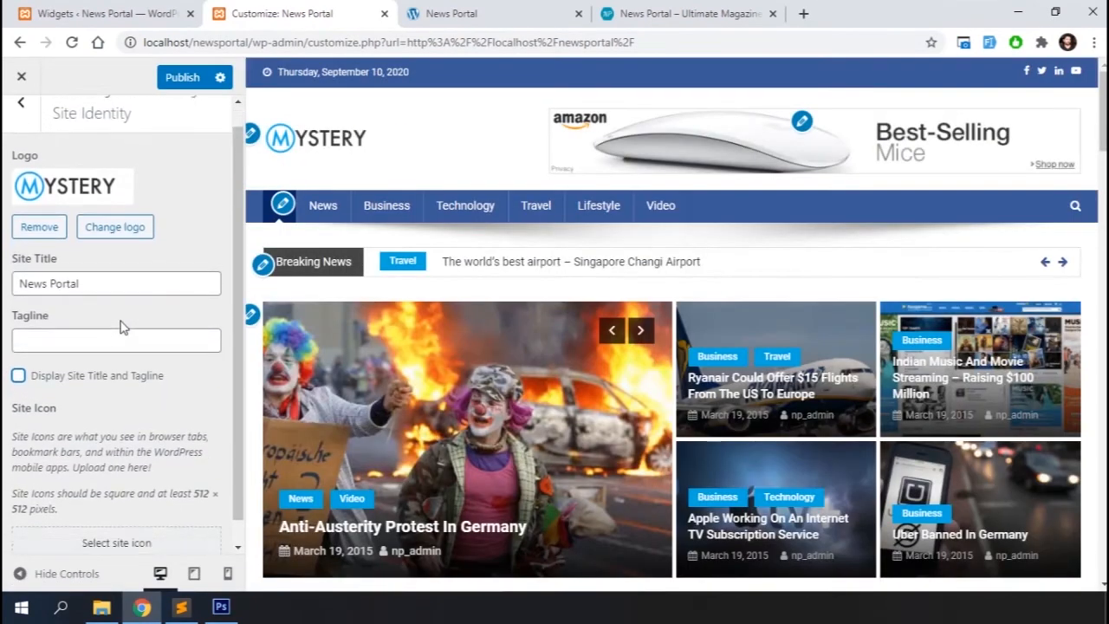
click(97, 518)
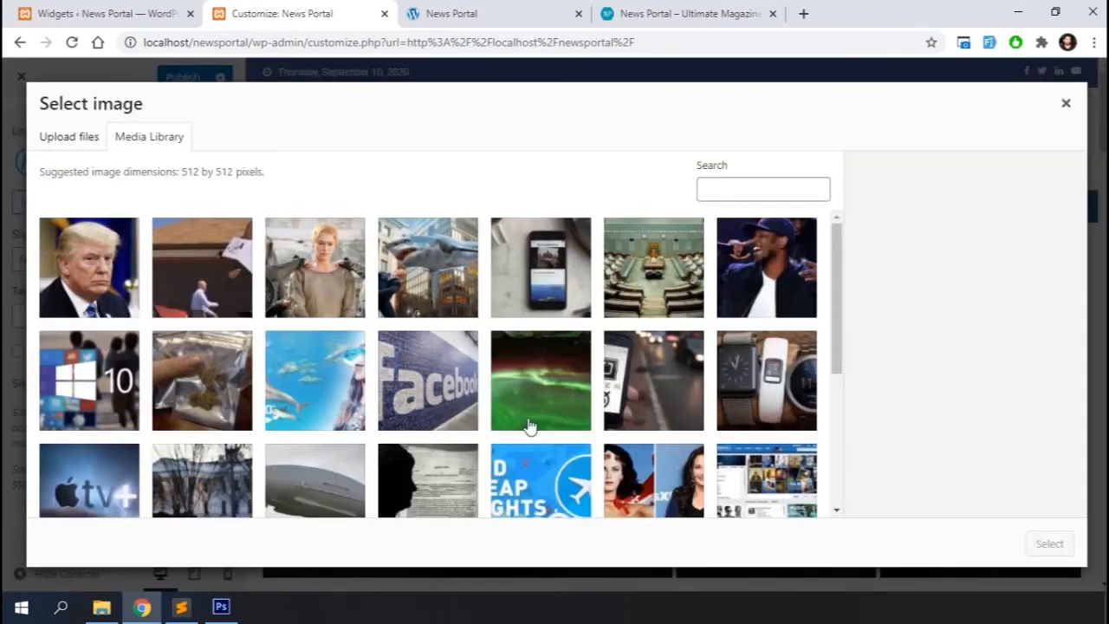
scroll(529, 426, down, 3)
click(433, 453)
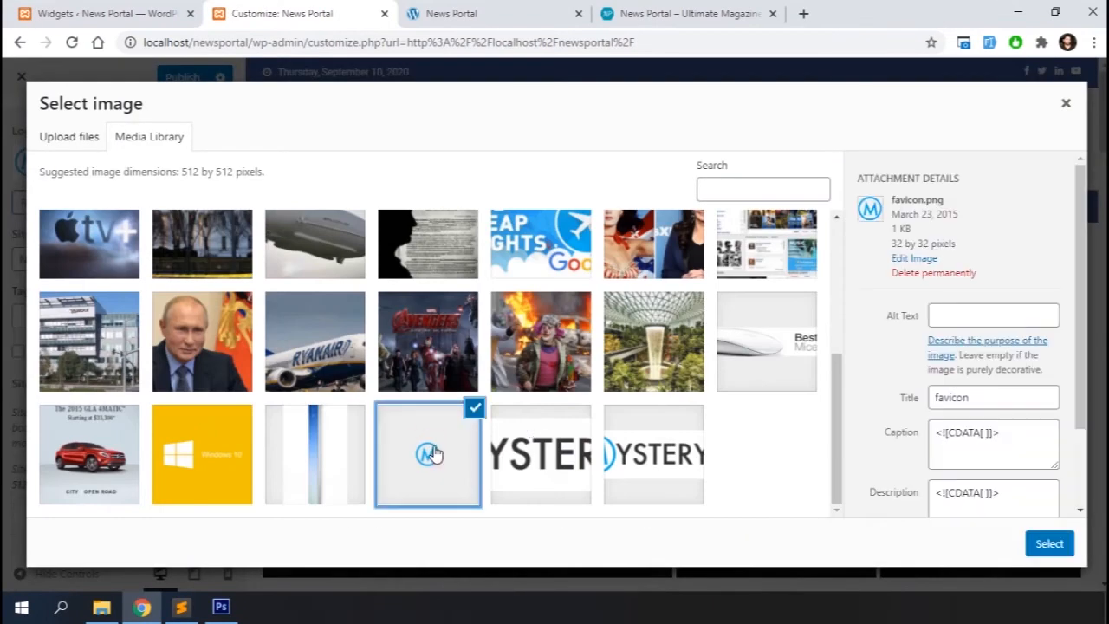
click(1046, 543)
click(1038, 543)
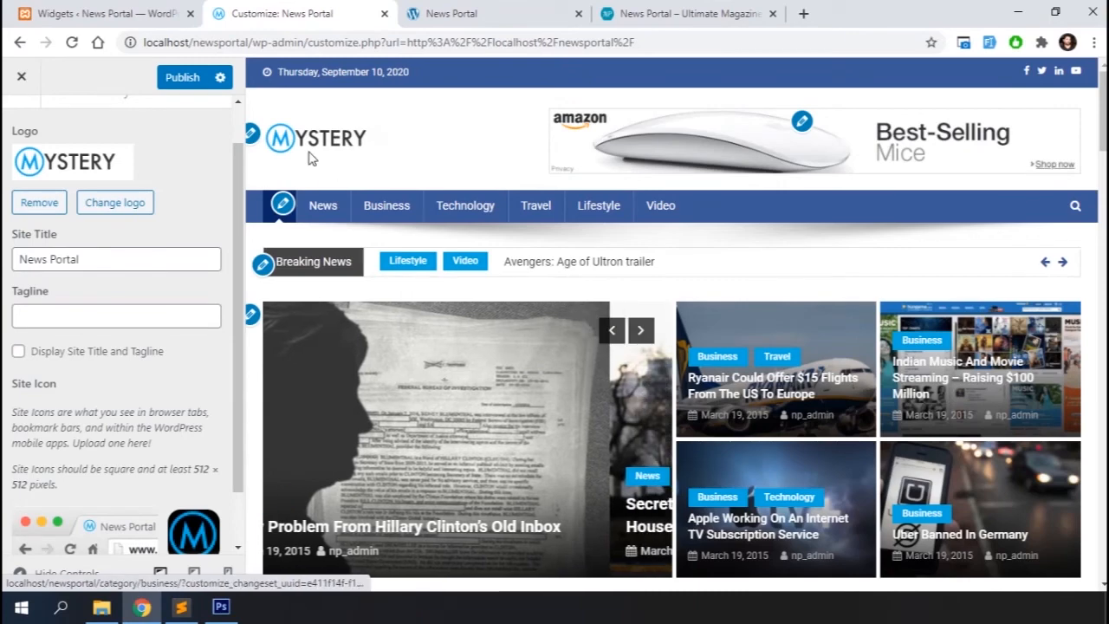
Publish the customizer changes and review the homepage with the new logo
click(182, 78)
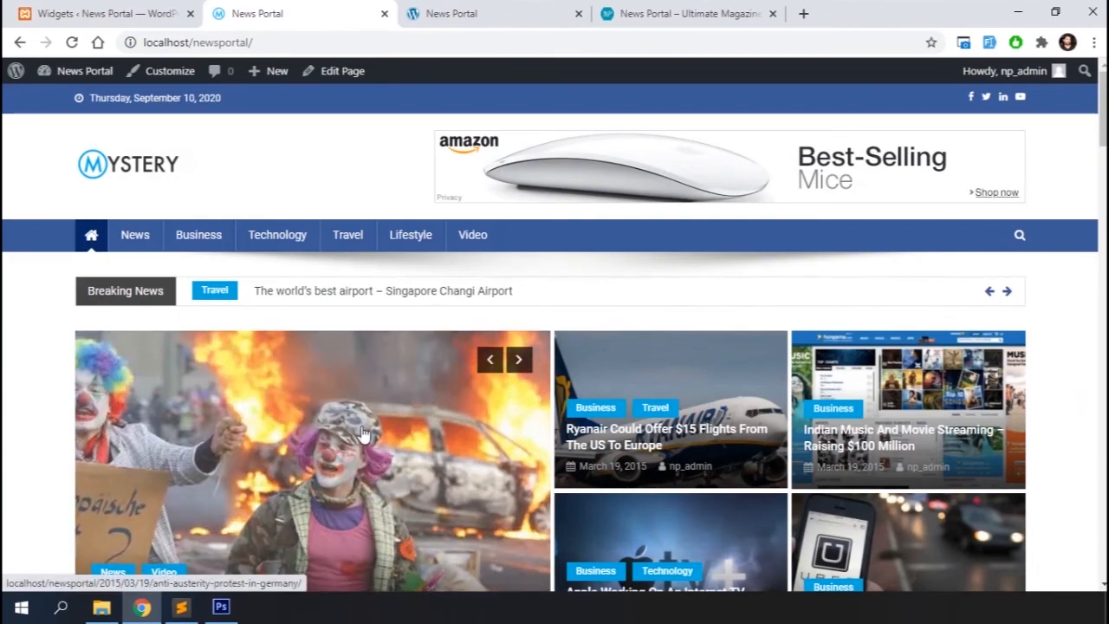
scroll(360, 433, down, 15)
scroll(362, 434, down, 6)
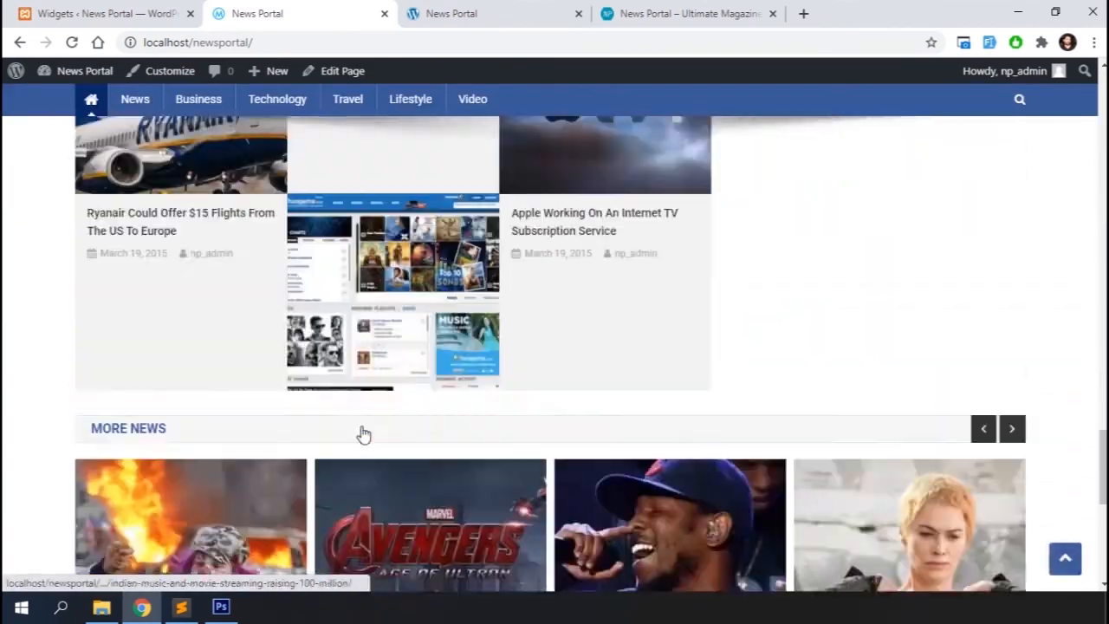
scroll(363, 433, up, 10)
scroll(362, 434, up, 10)
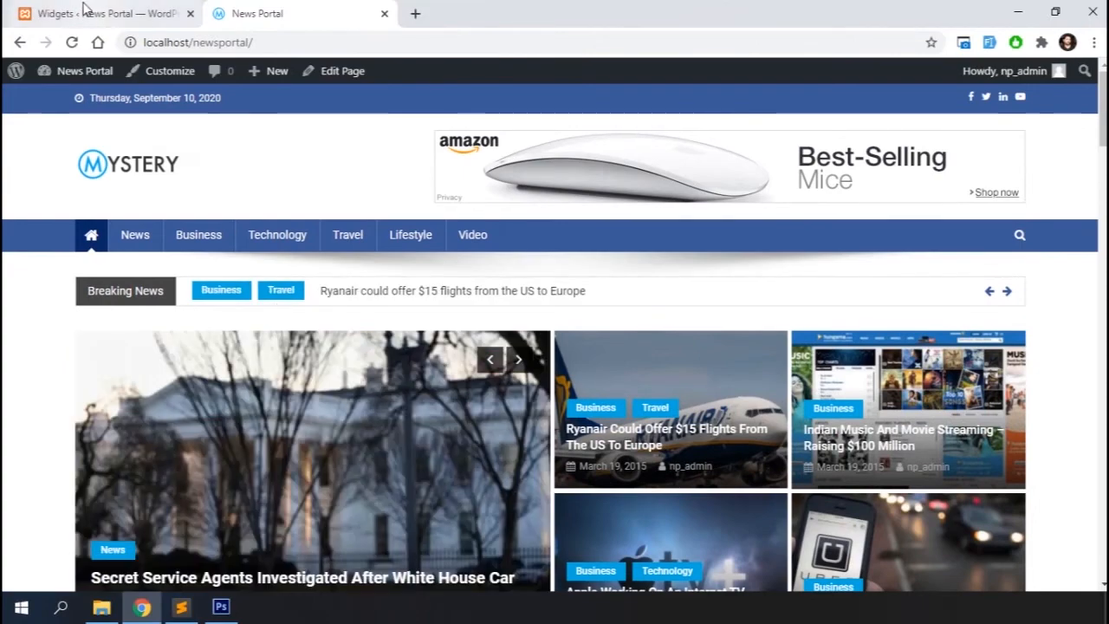
Open the draft Privacy Policy page for editing and publish it
click(84, 10)
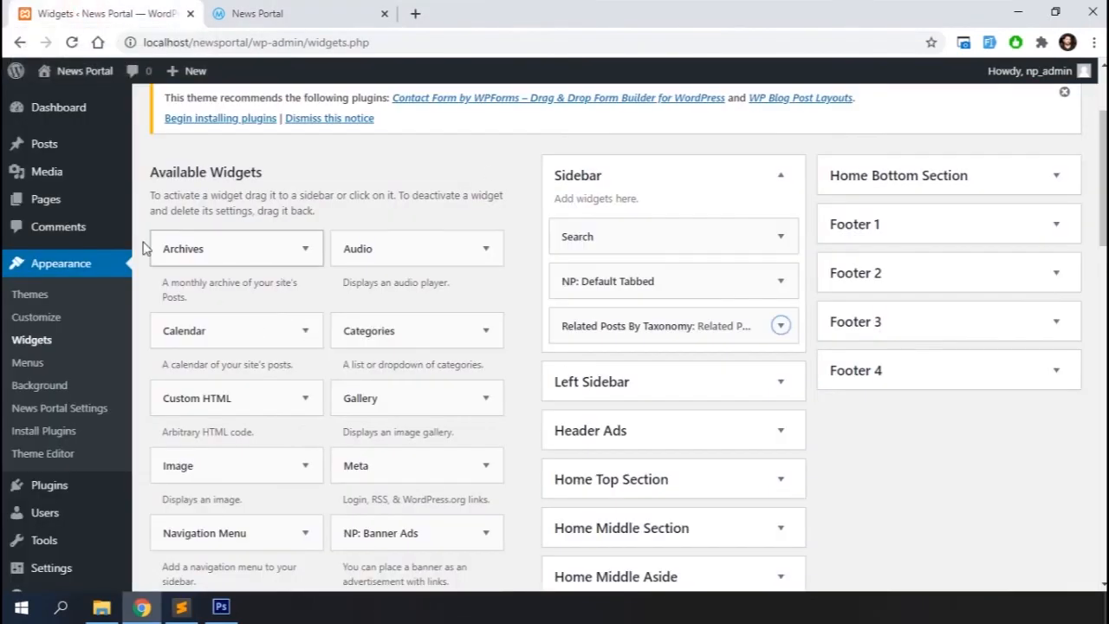
mouse_move(62, 203)
click(174, 208)
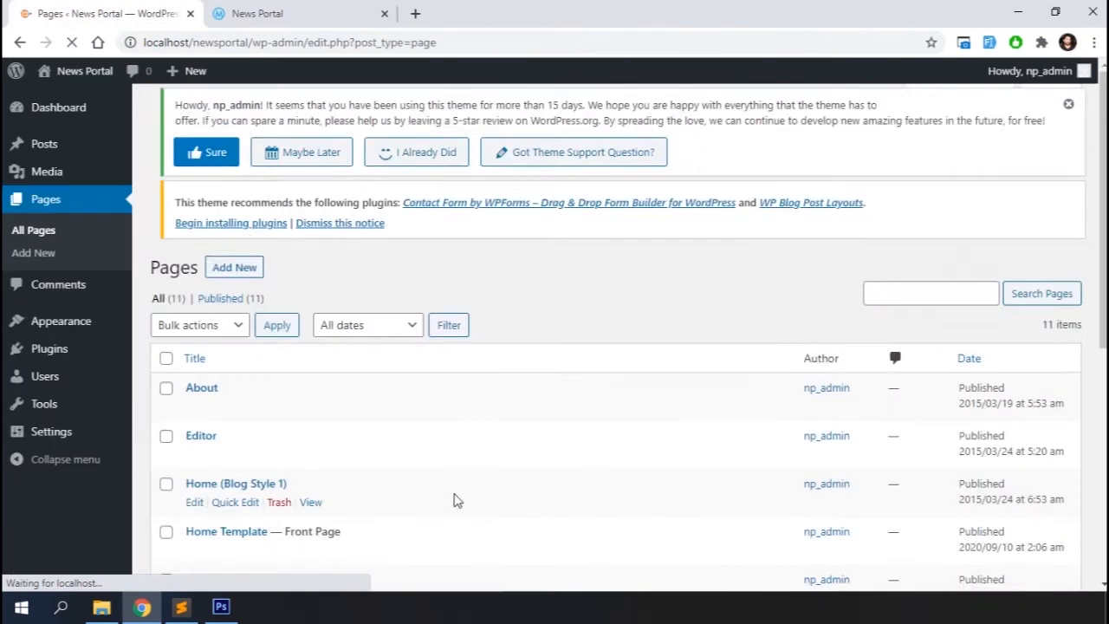
scroll(297, 353, down, 3)
scroll(297, 351, down, 3)
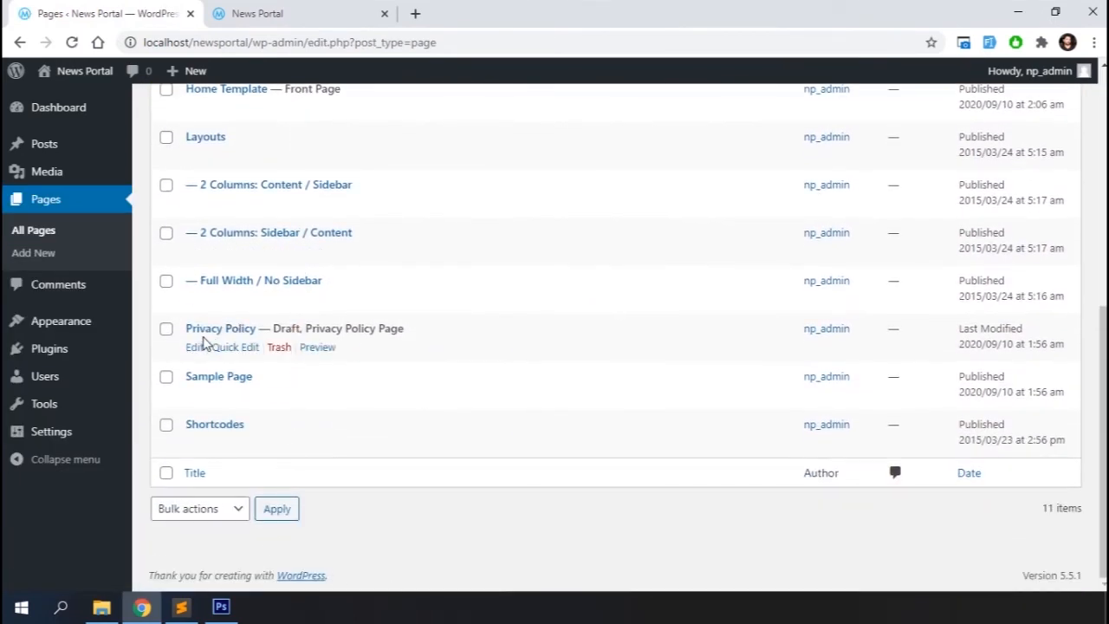
click(194, 347)
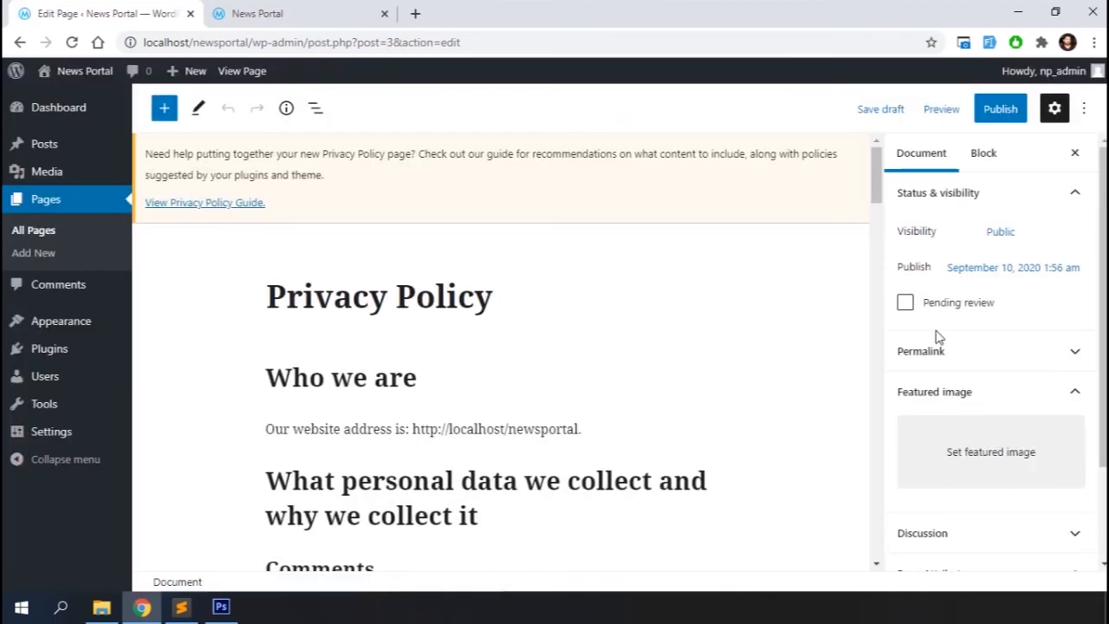
click(996, 111)
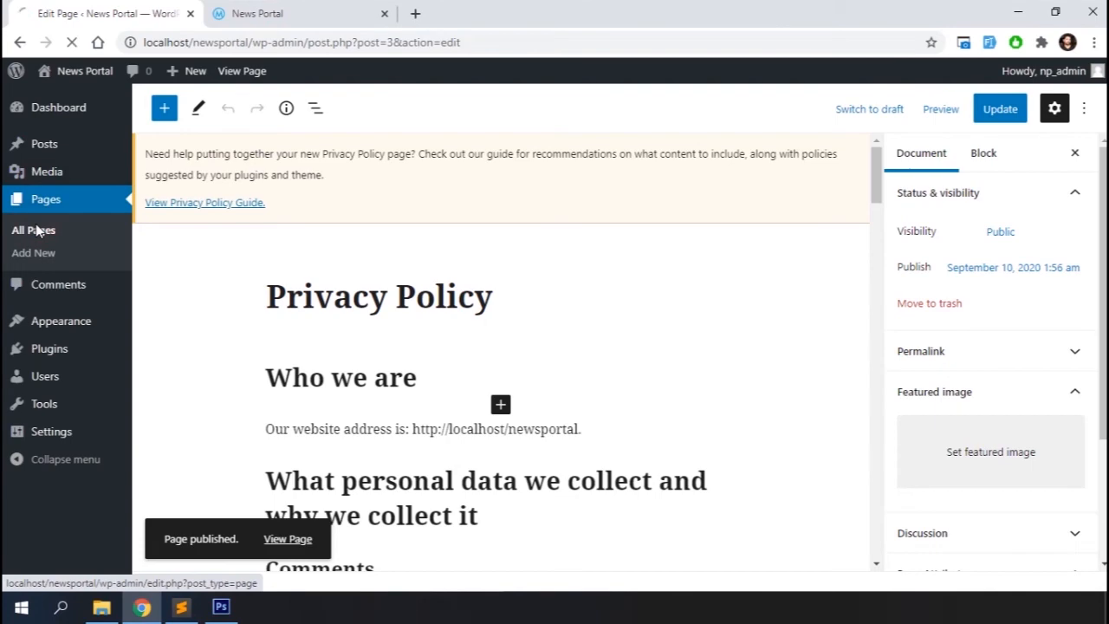
Create a new menu named footer, assigned to the Footer Menu display location
scroll(427, 248, down, 3)
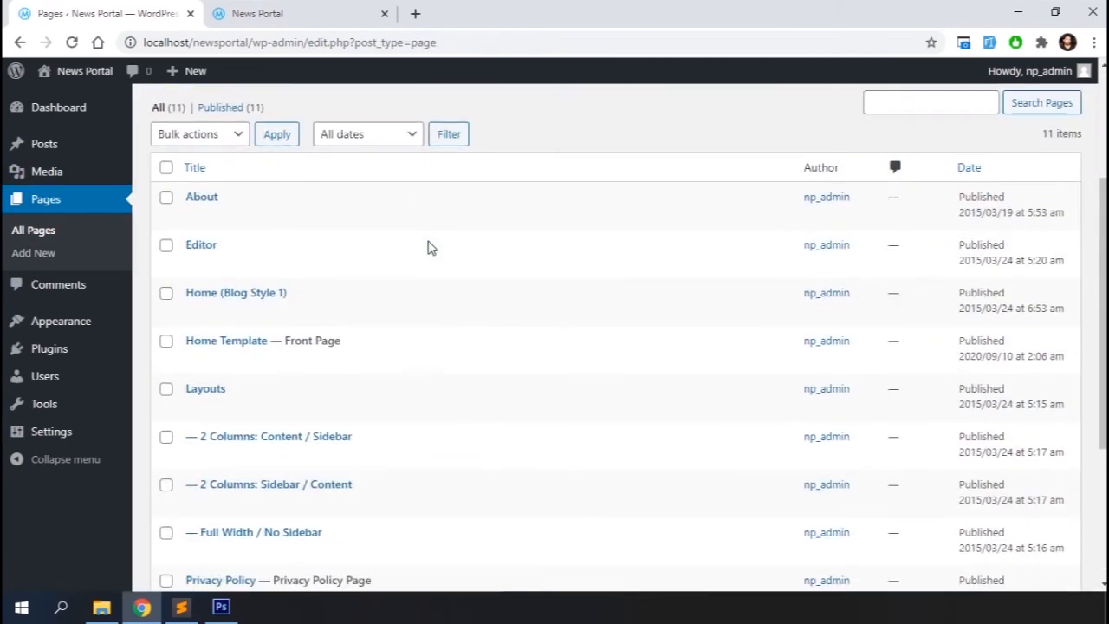
mouse_move(55, 329)
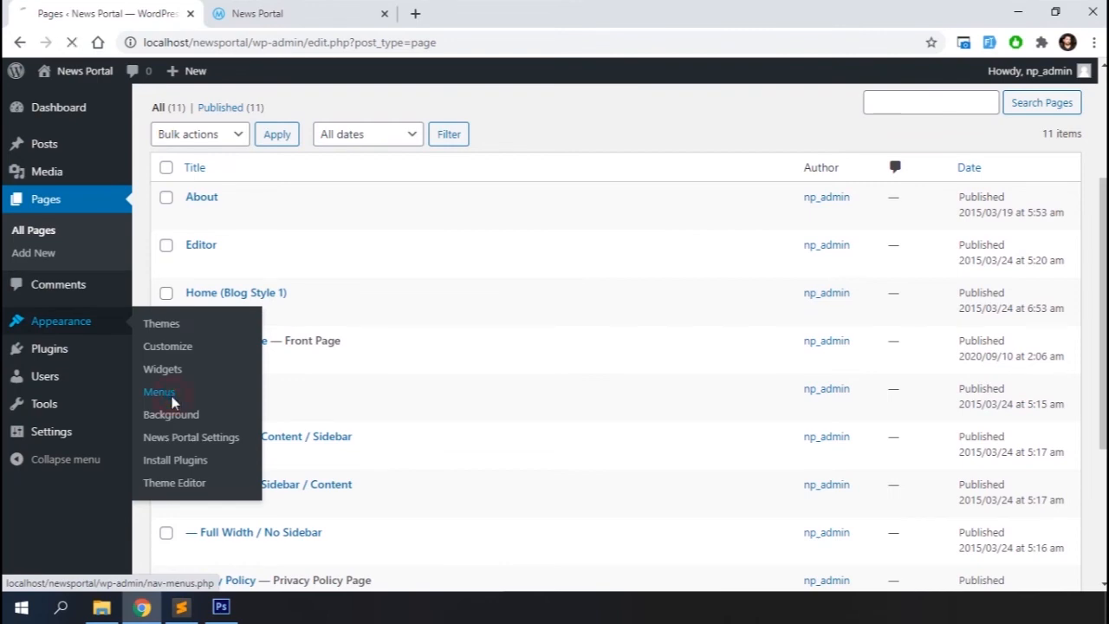
scroll(488, 346, down, 3)
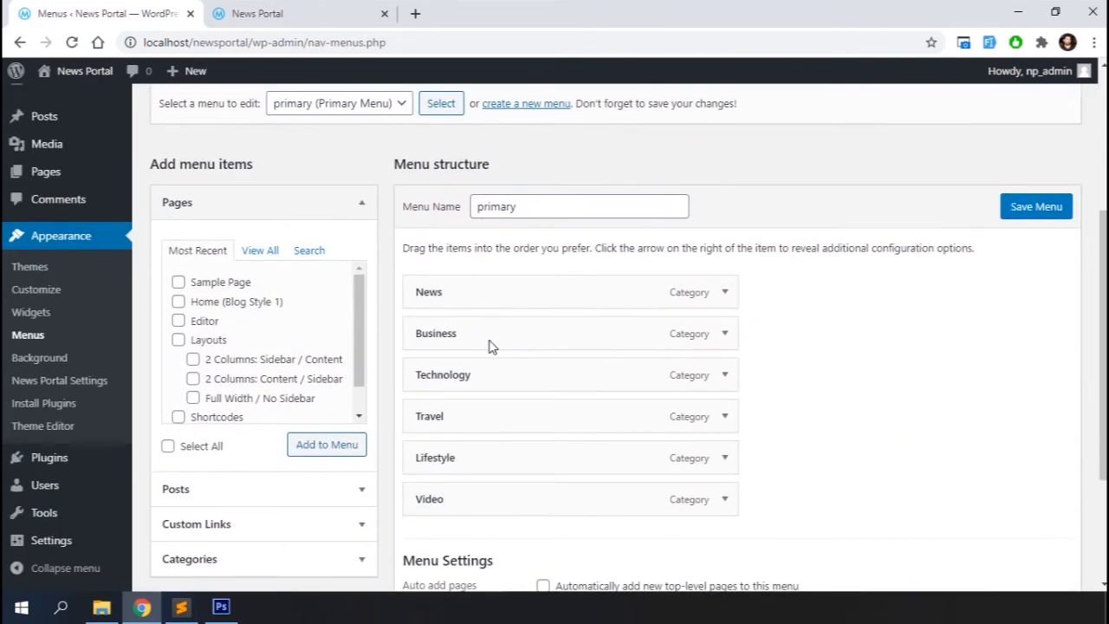
scroll(354, 178, up, 1)
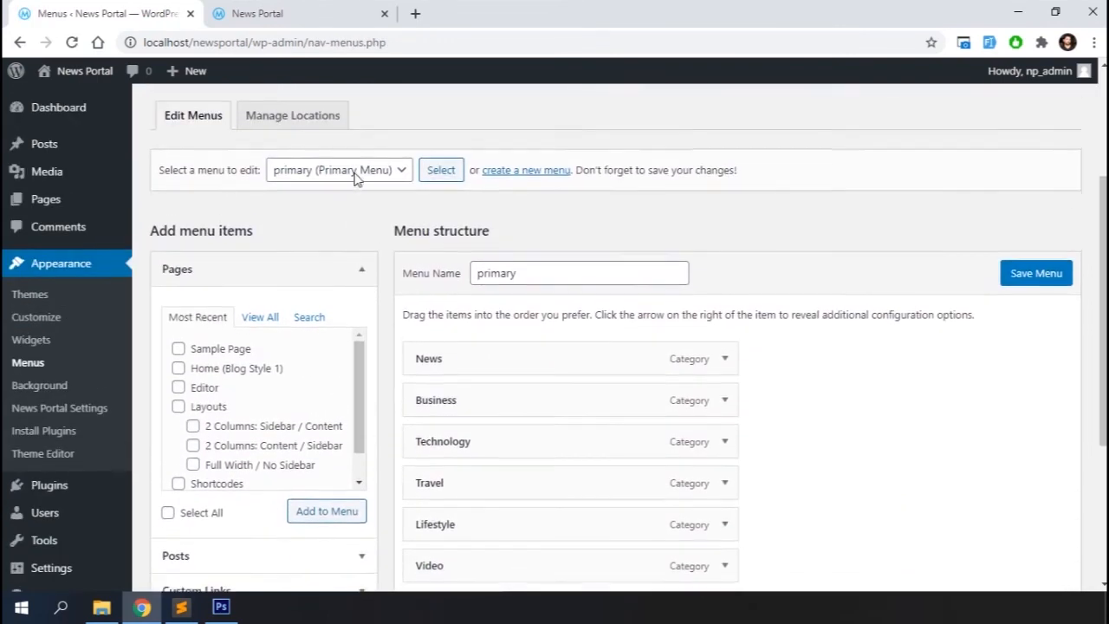
click(526, 185)
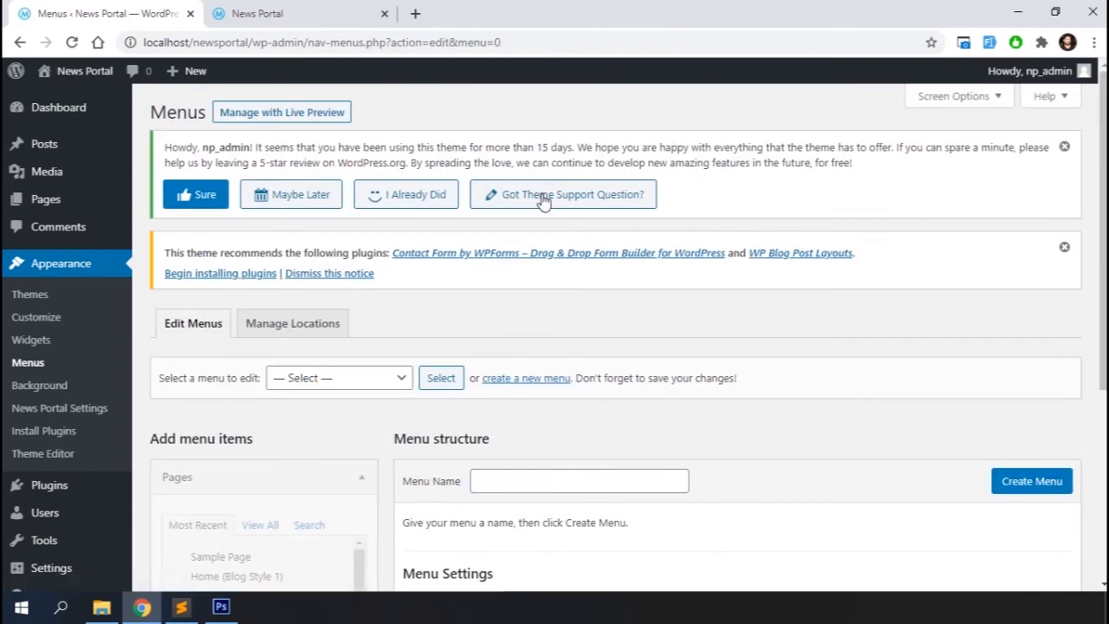
click(511, 482)
text(footer)
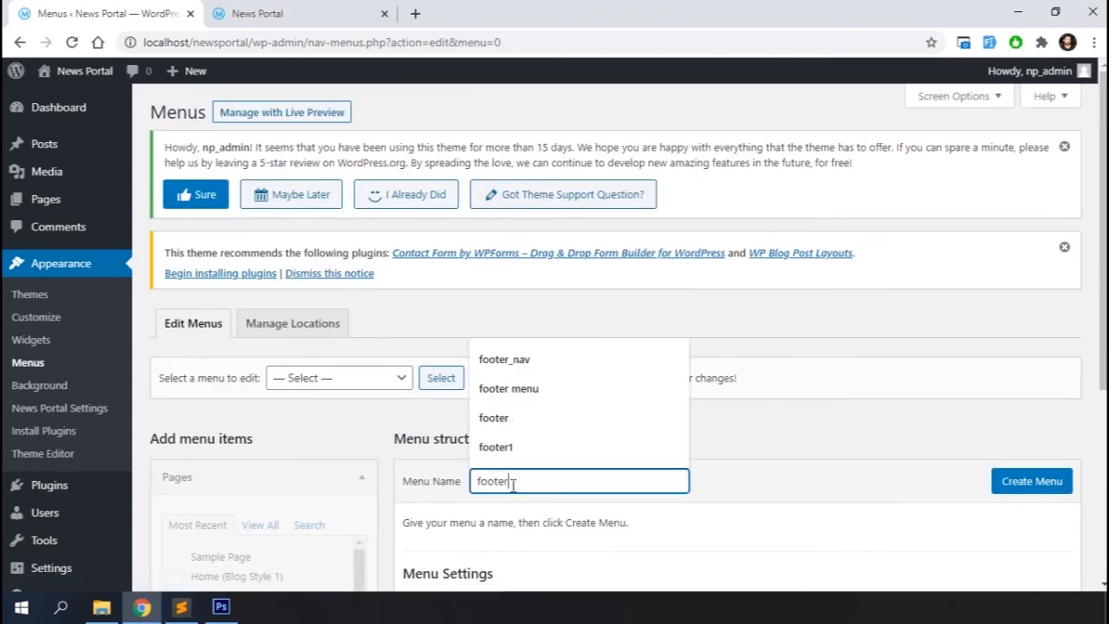
click(571, 487)
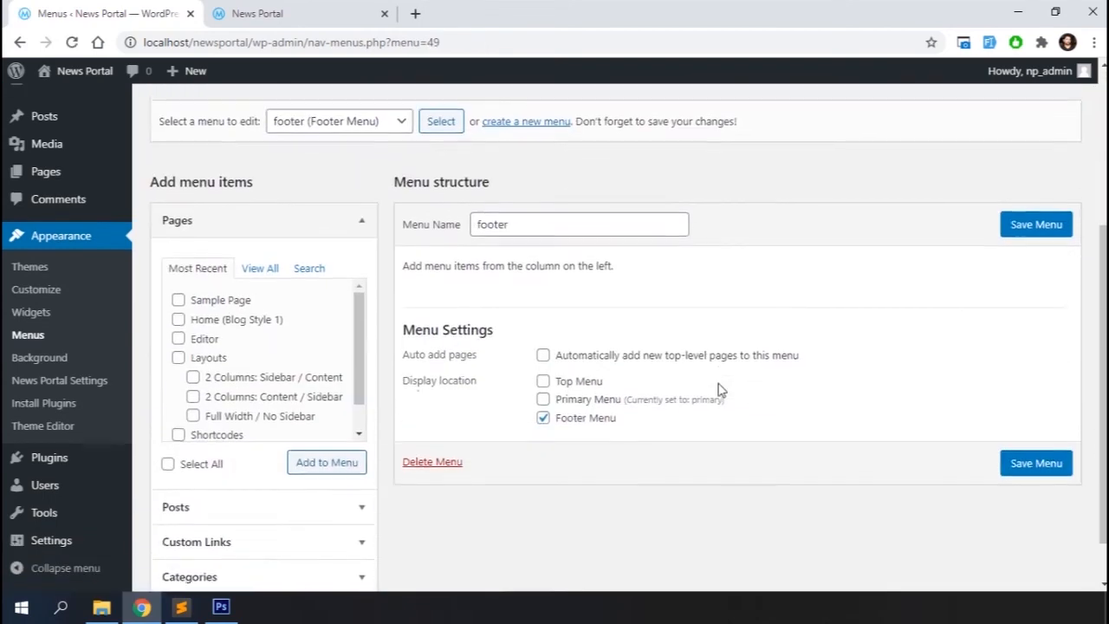
Add the Privacy Policy, About and Sample Page pages to the footer menu
click(261, 262)
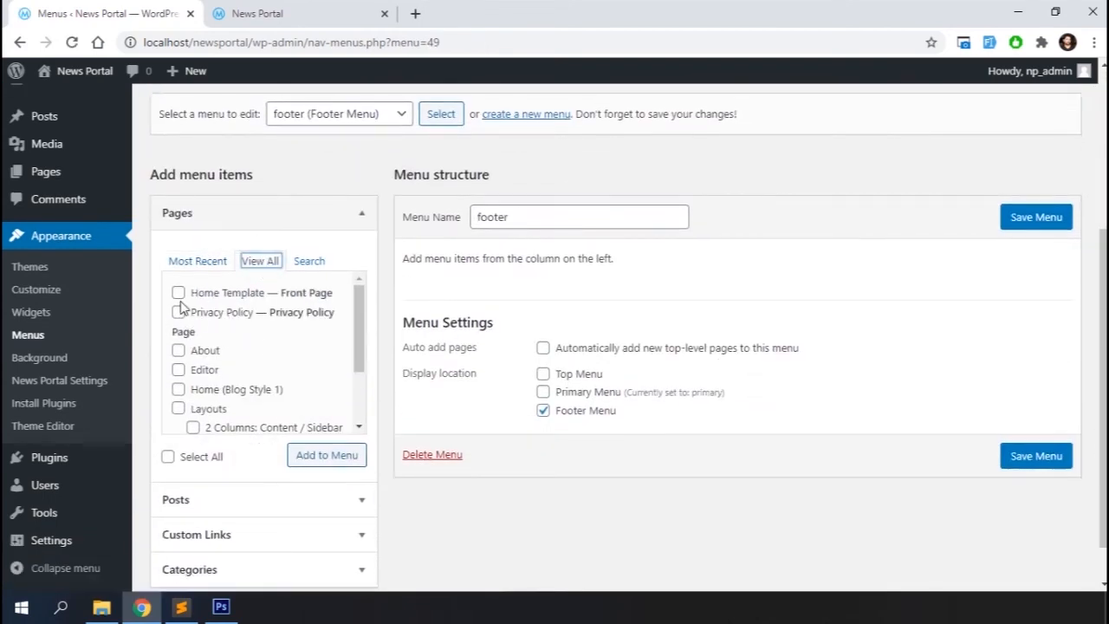
scroll(304, 369, down, 2)
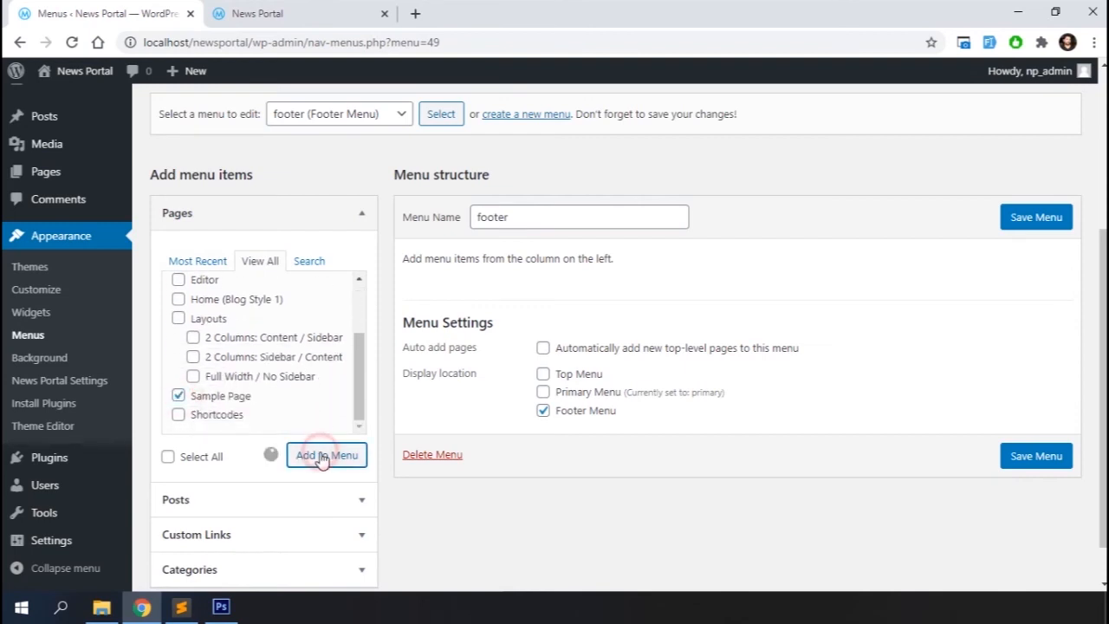
scroll(664, 531, down, 2)
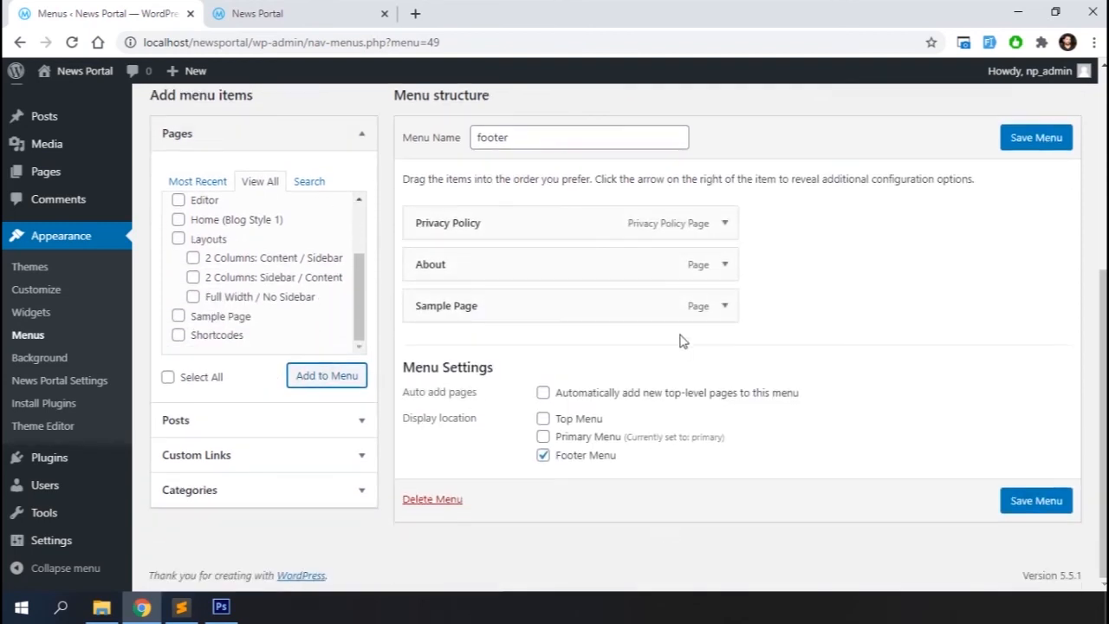
Remove the Sample Page item from the footer menu and move About above Privacy Policy
click(727, 307)
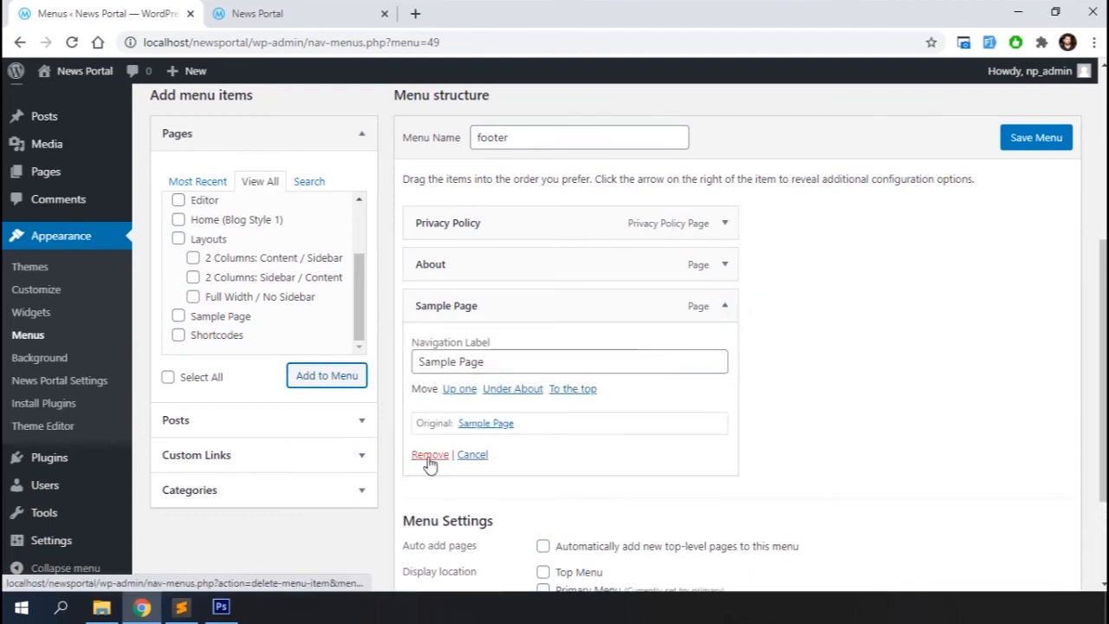
click(428, 454)
drag(466, 297, 472, 251)
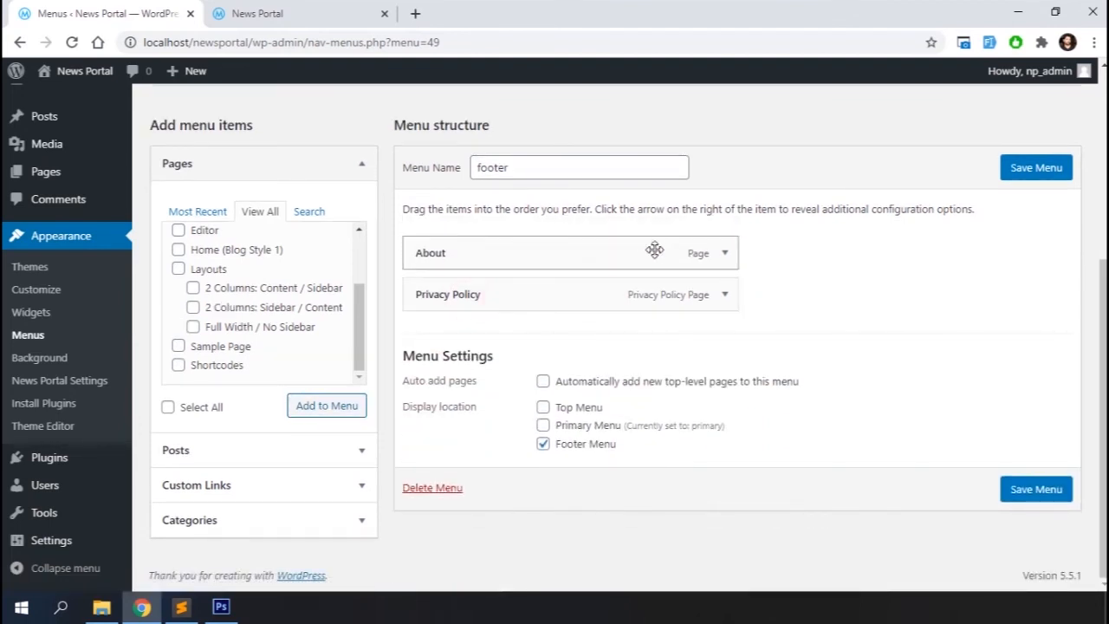
Change the About item's navigation label to About Us and save the footer menu
click(724, 256)
click(523, 304)
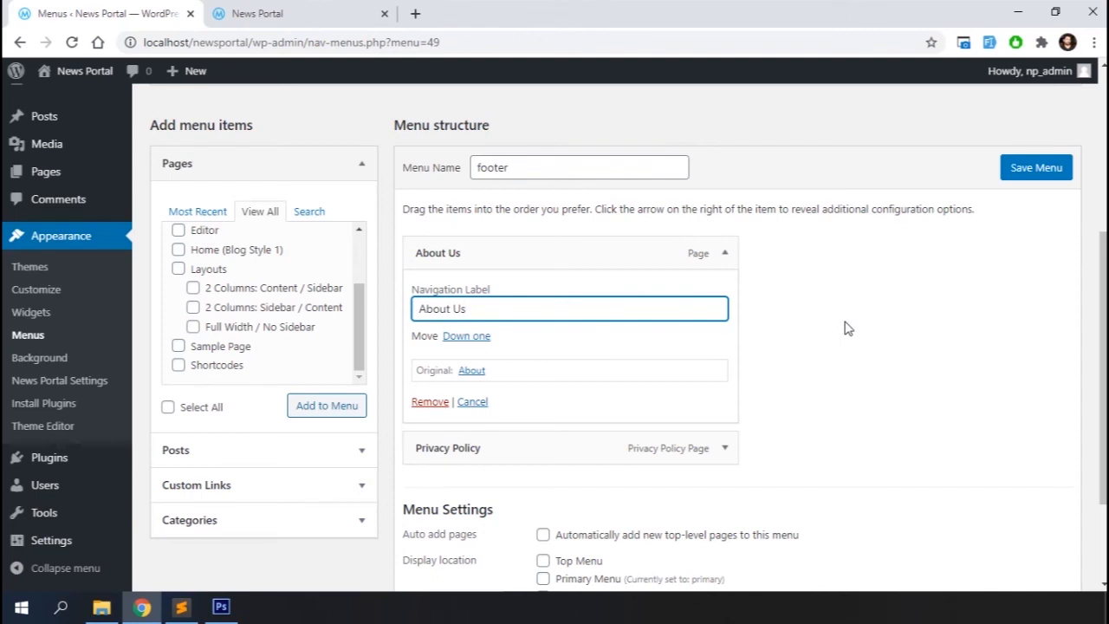
scroll(847, 328, down, 2)
scroll(845, 325, up, 2)
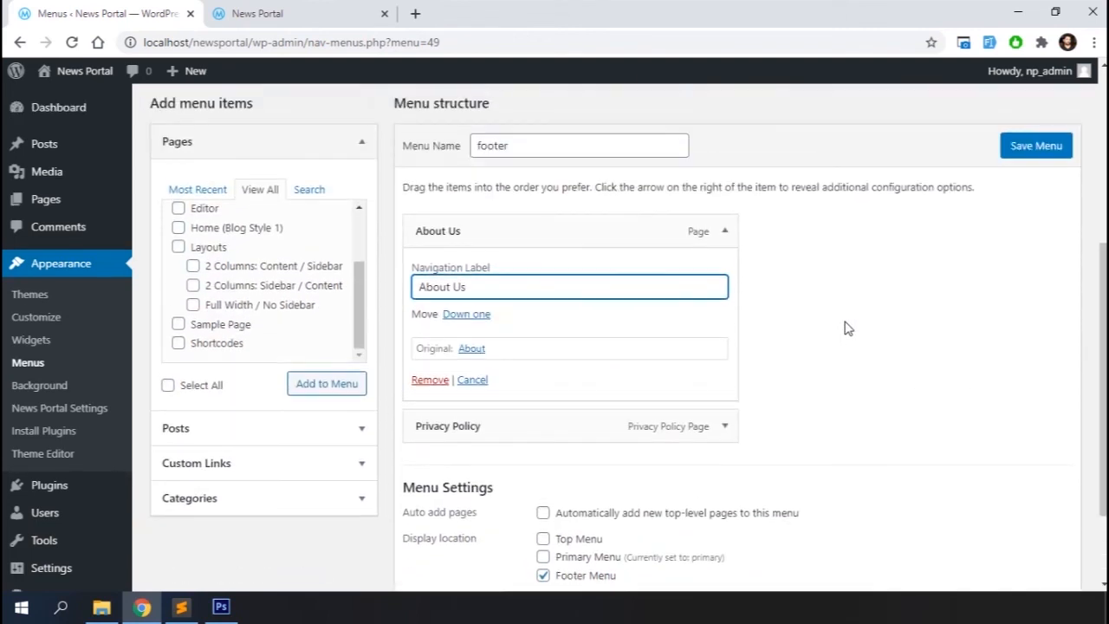
scroll(845, 325, down, 2)
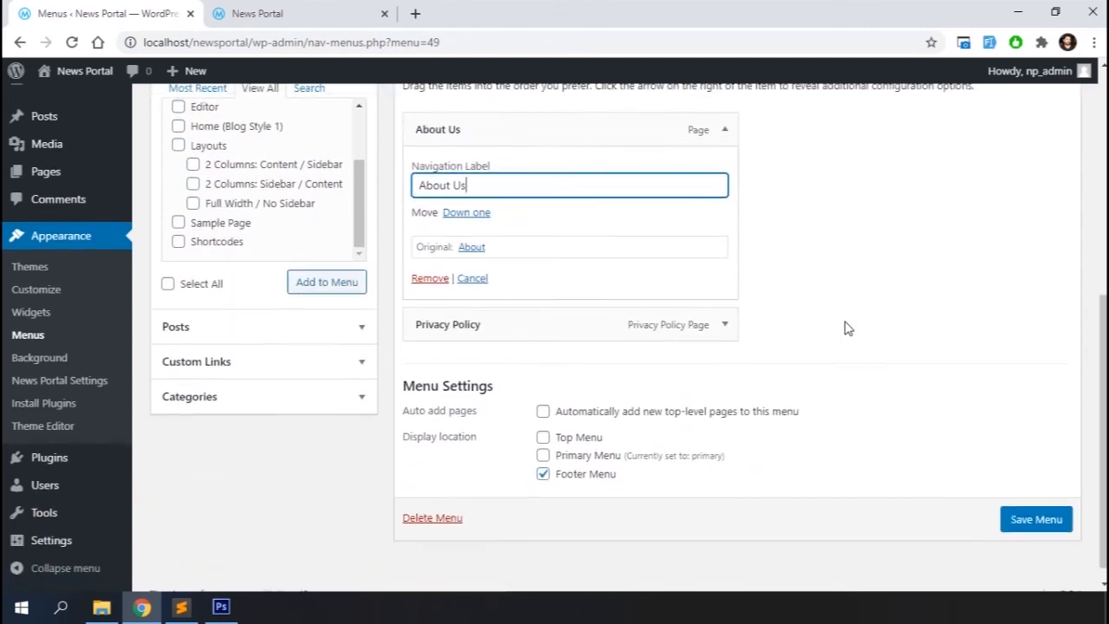
click(1009, 514)
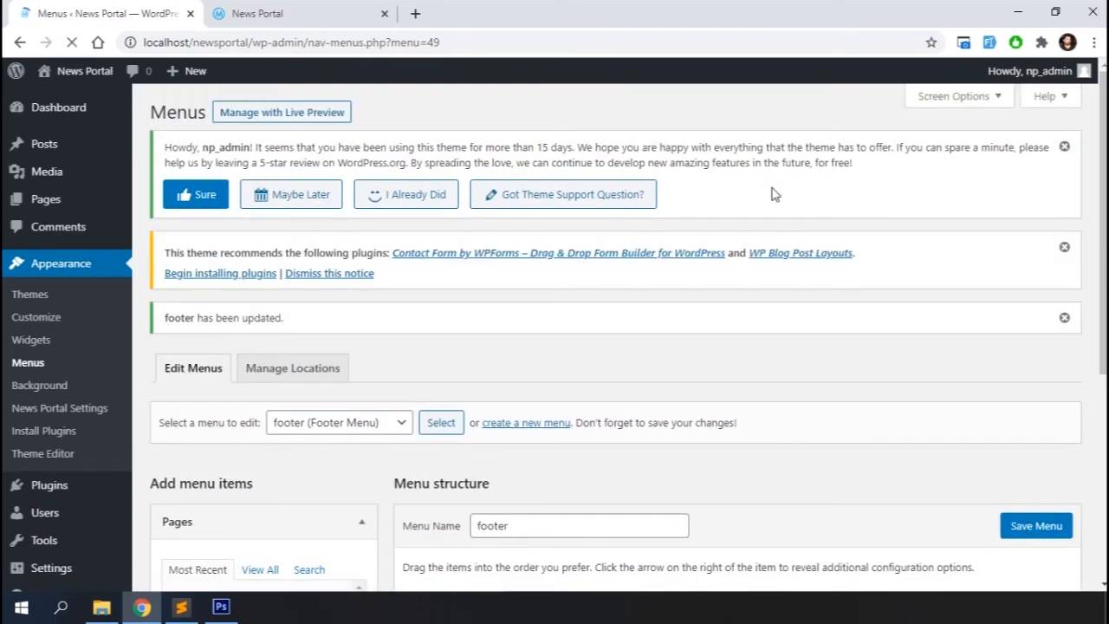
Check the new footer links on the site and open the About Us page
click(316, 11)
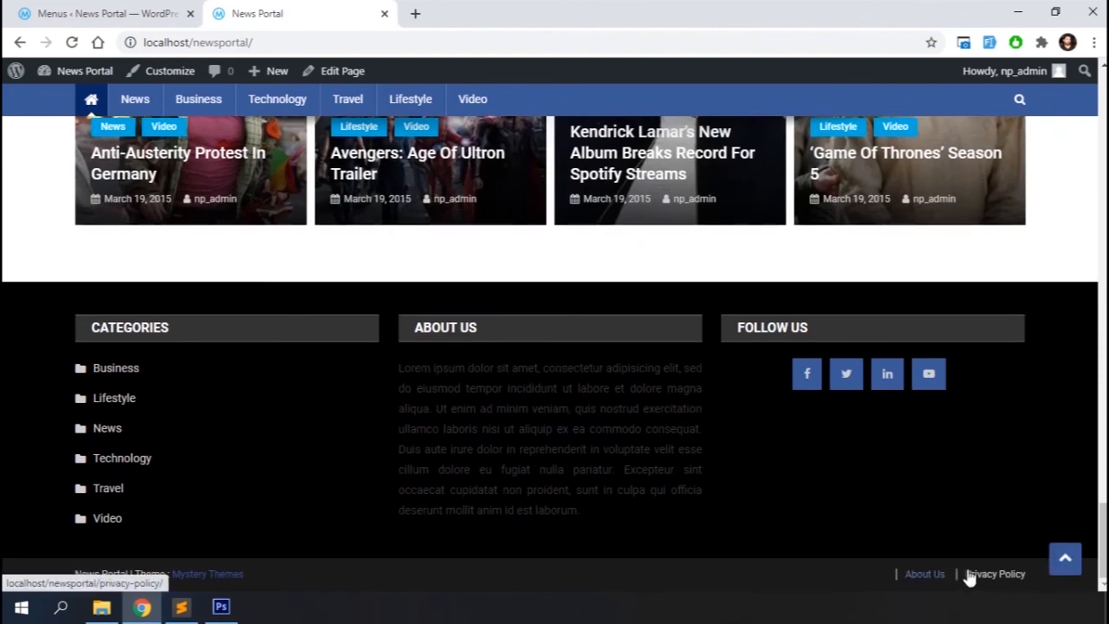
click(933, 577)
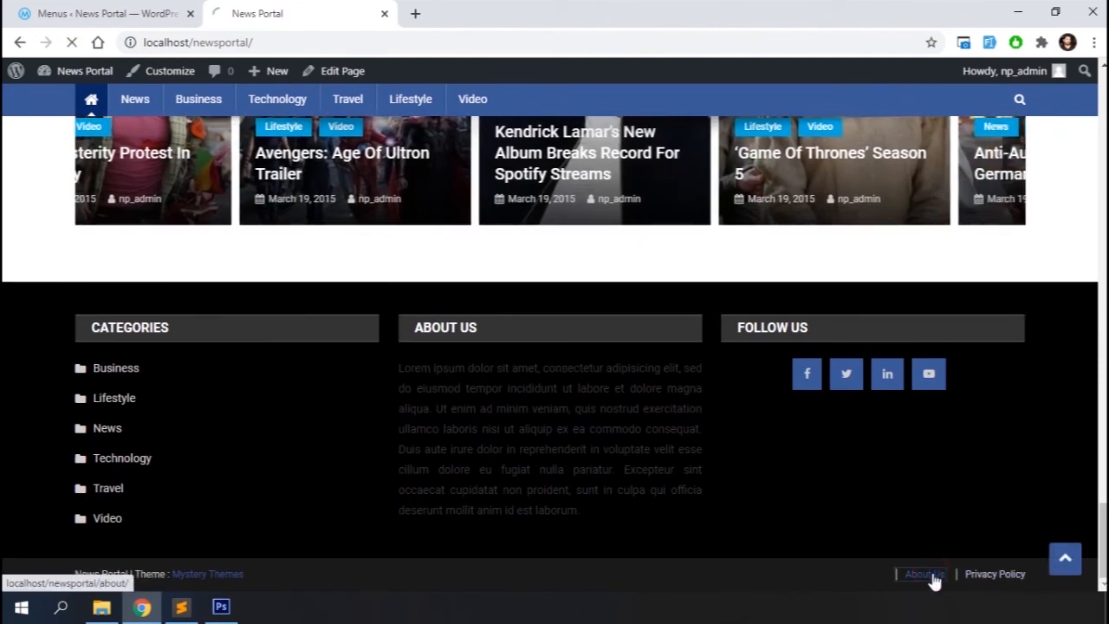
scroll(653, 517, down, 10)
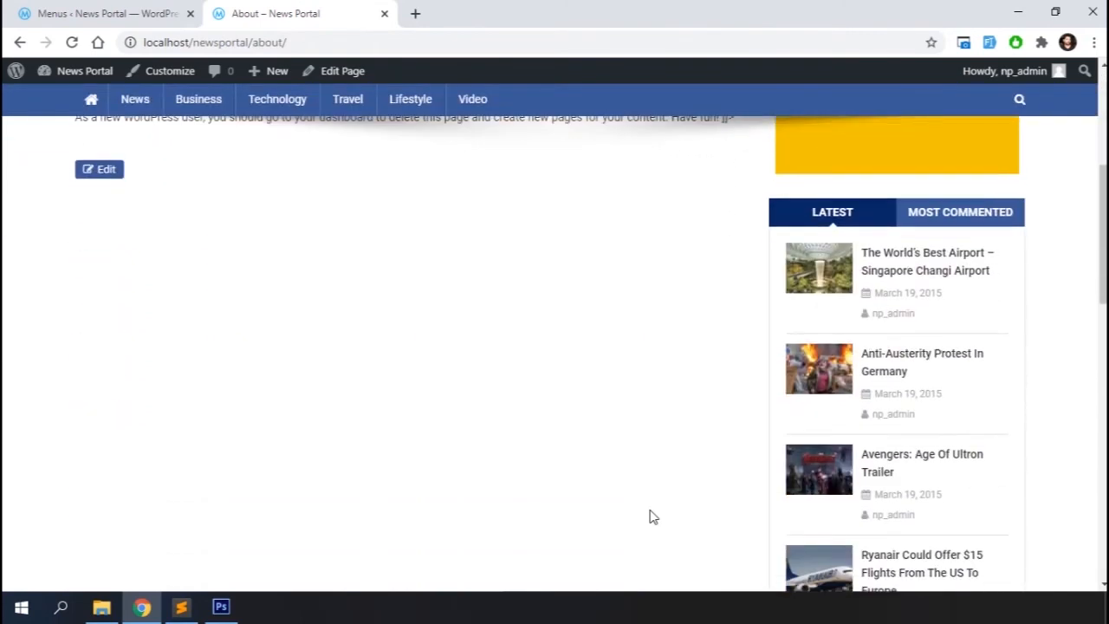
scroll(653, 517, down, 3)
scroll(653, 518, up, 15)
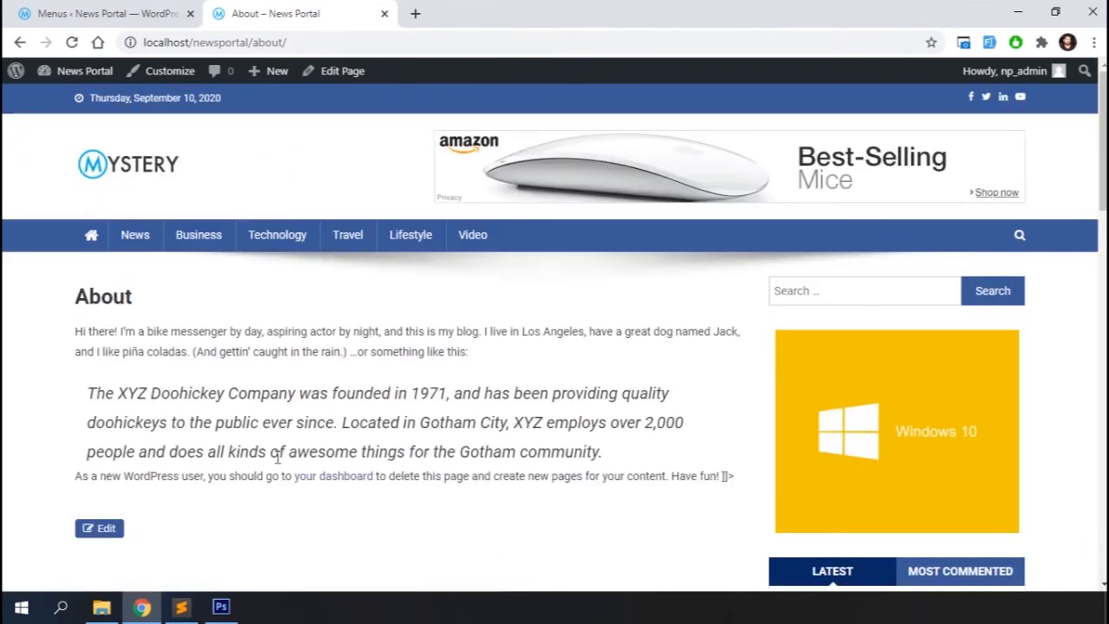
Start a new post and reopen the recently closed BBC article tab
click(109, 15)
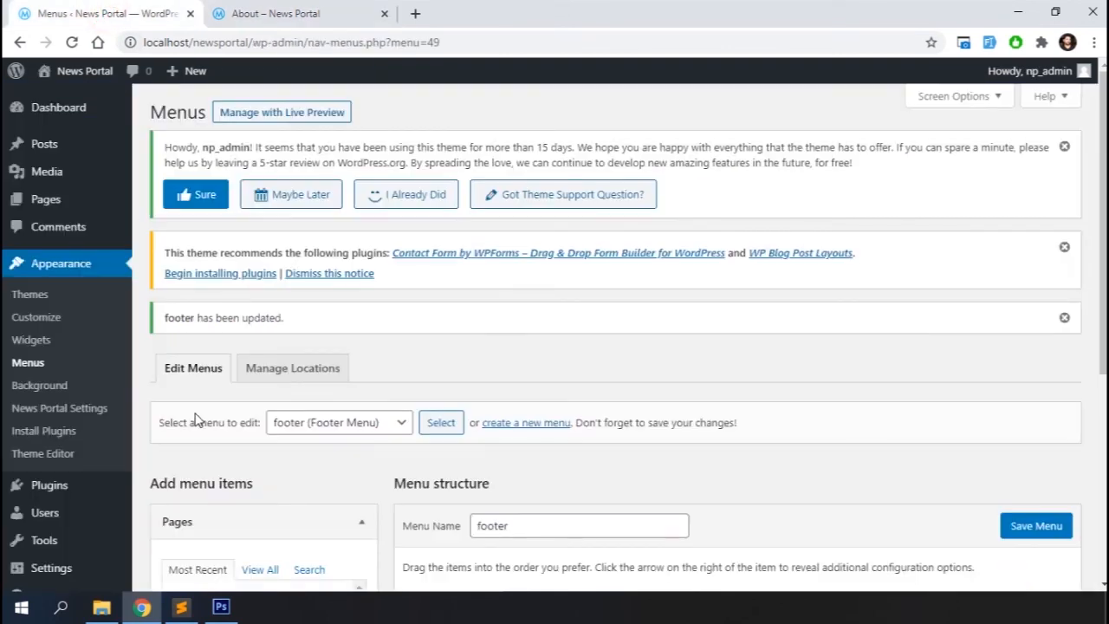
mouse_move(50, 148)
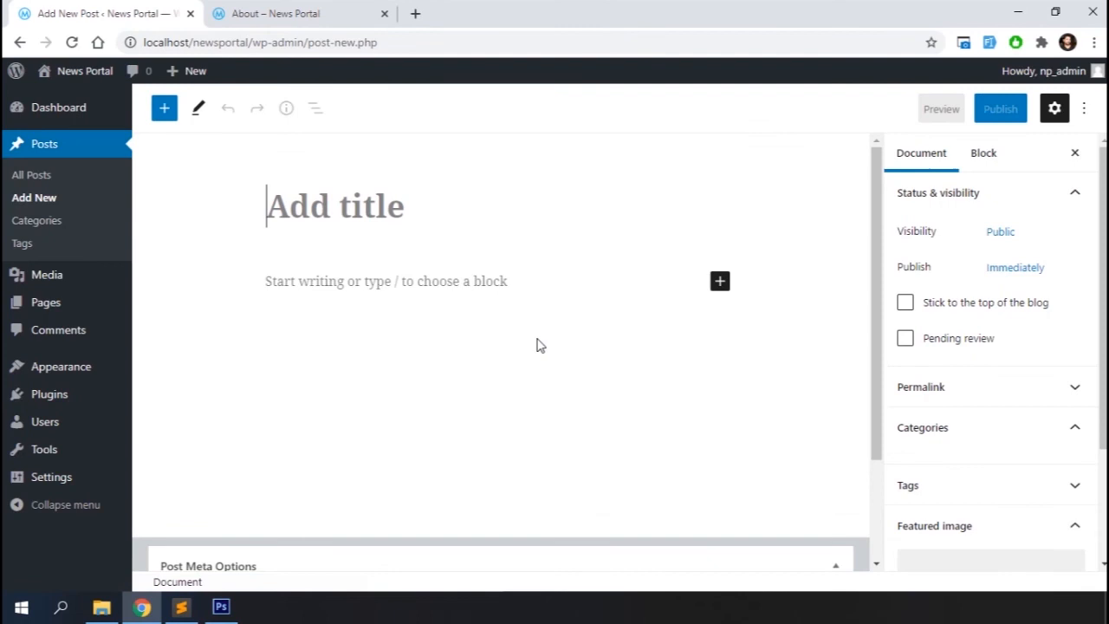
click(390, 204)
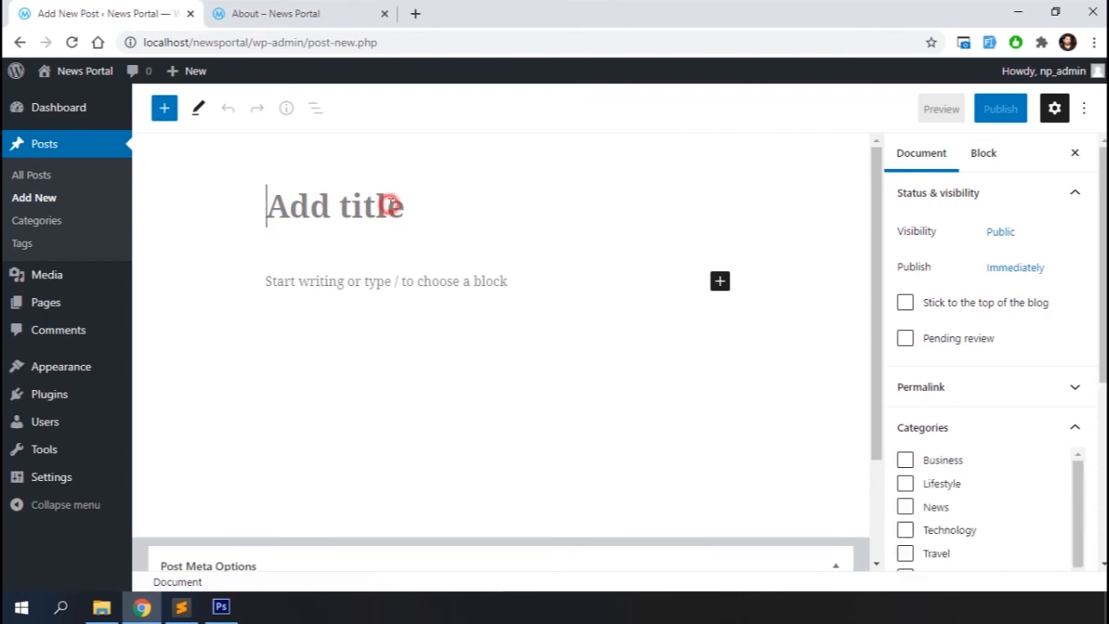
key(ctrl+shift+t)
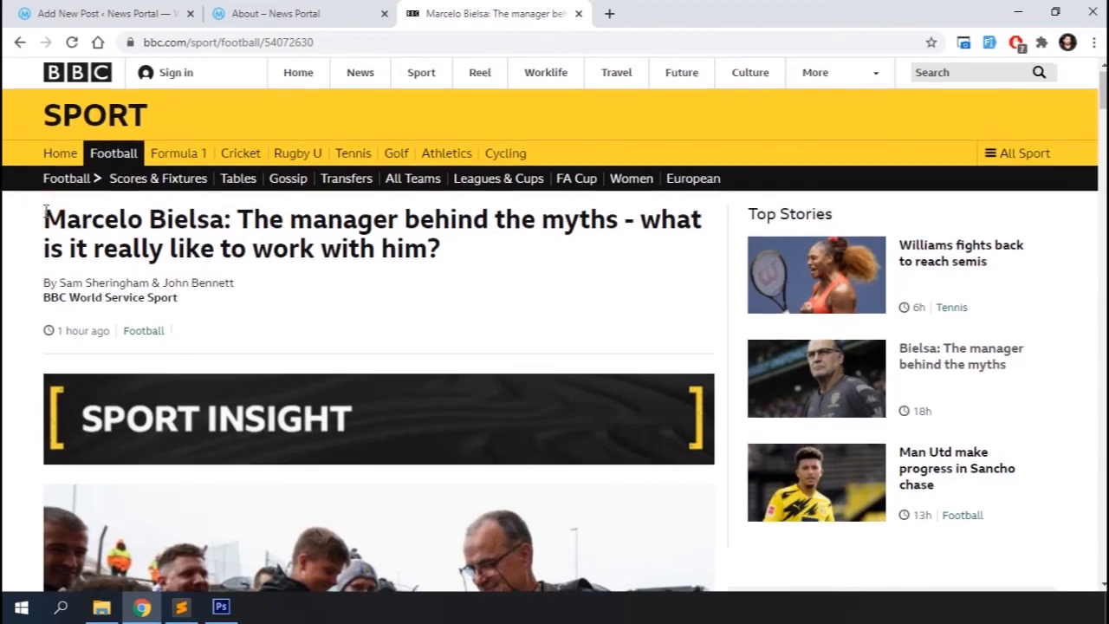
Copy the BBC article's body text and paste it into the new post's content
scroll(45, 210, down, 6)
drag(45, 421, 198, 488)
scroll(197, 487, down, 15)
scroll(196, 486, down, 20)
scroll(196, 459, down, 12)
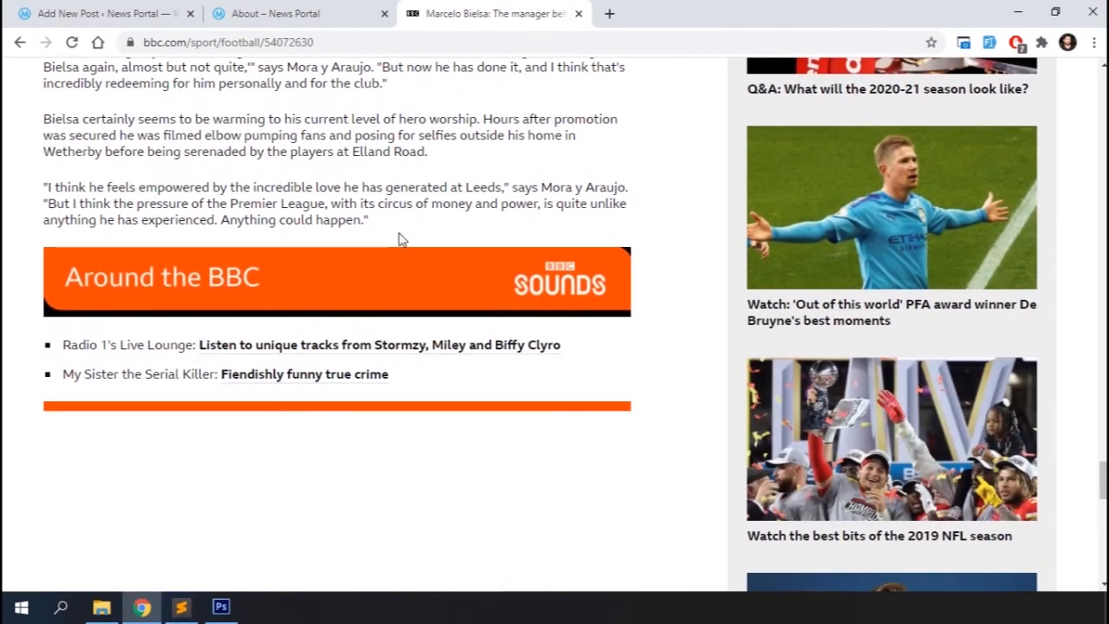
shift+click(394, 234)
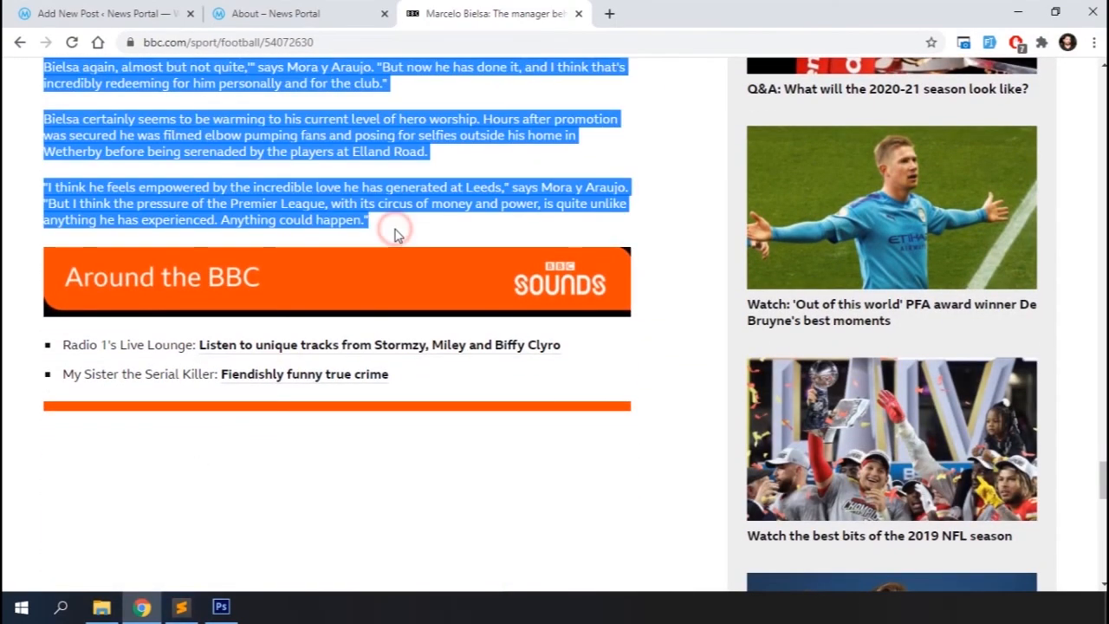
click(161, 11)
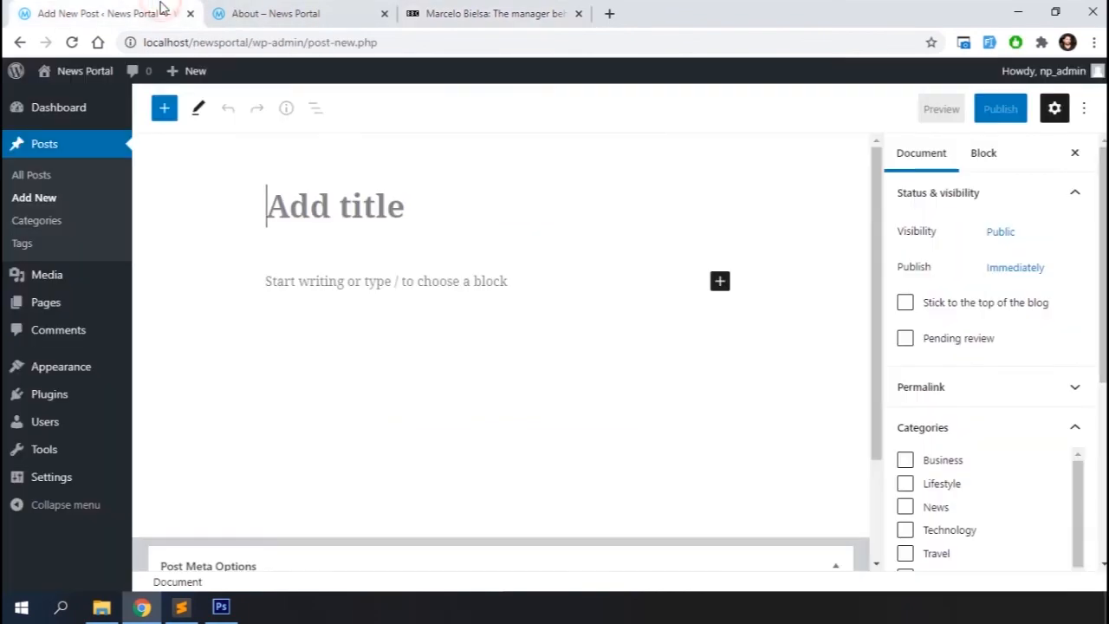
click(340, 282)
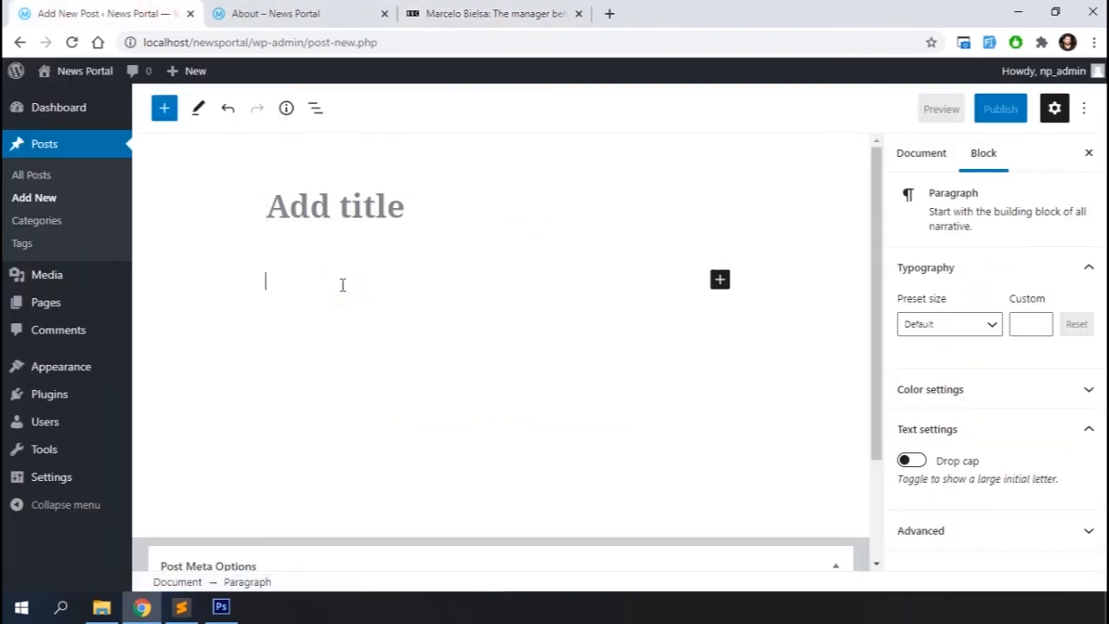
key(ctrl+v)
Copy the article's lead photo of Marcelo Bielsa and paste it into the open Photoshop document
scroll(343, 286, up, 15)
scroll(343, 286, up, 20)
scroll(440, 200, up, 10)
click(451, 28)
click(450, 163)
scroll(450, 164, up, 10)
scroll(450, 166, down, 4)
scroll(451, 166, up, 20)
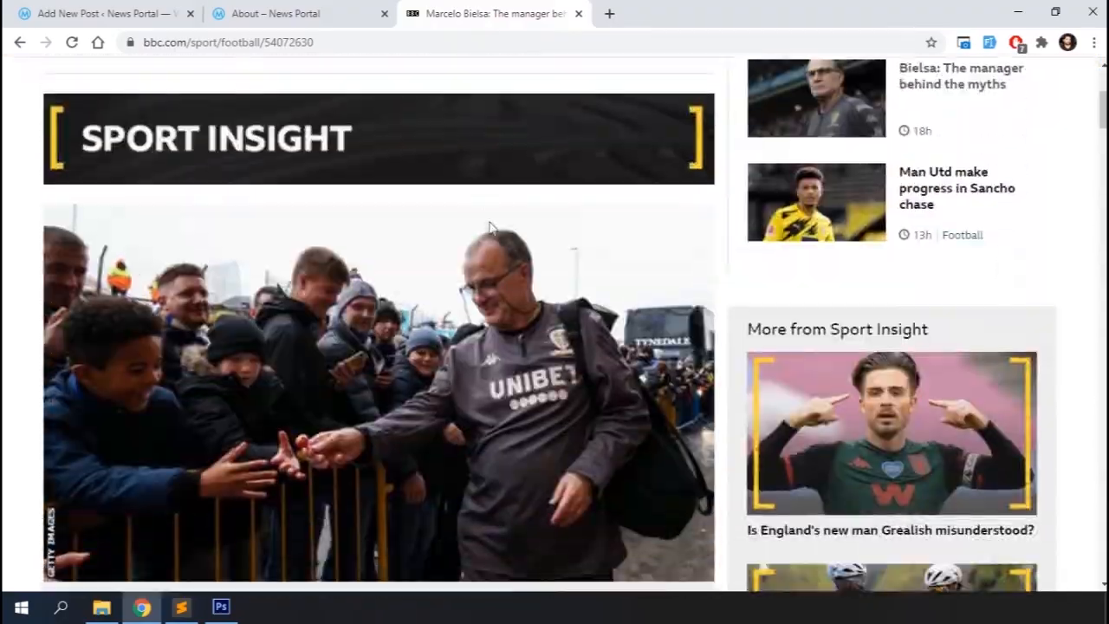
right_click(361, 280)
click(423, 347)
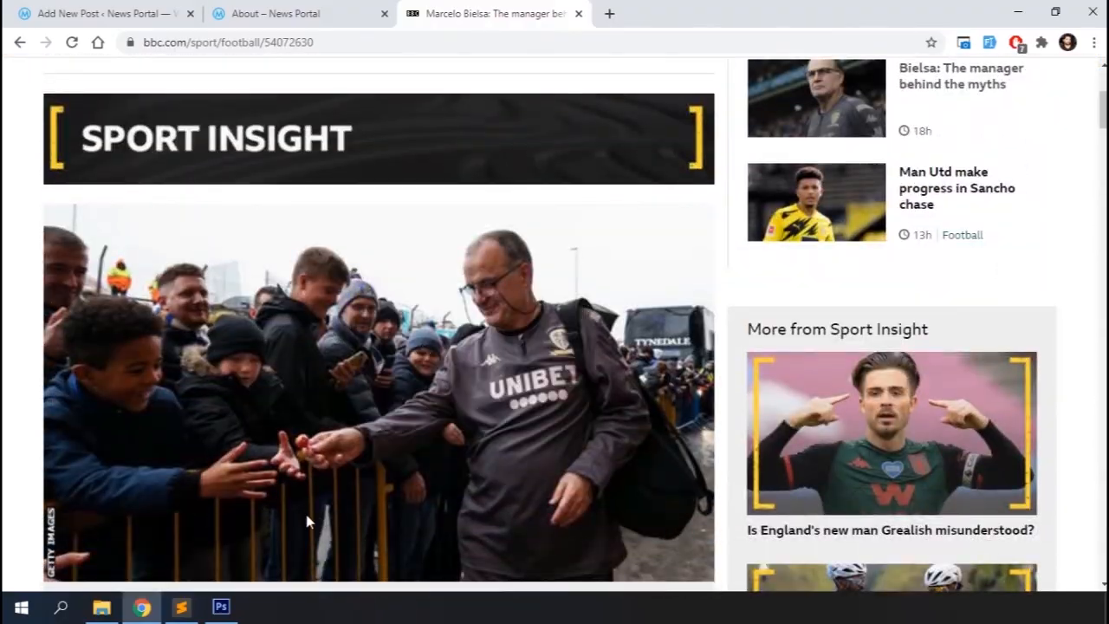
click(227, 604)
key(ctrl+v)
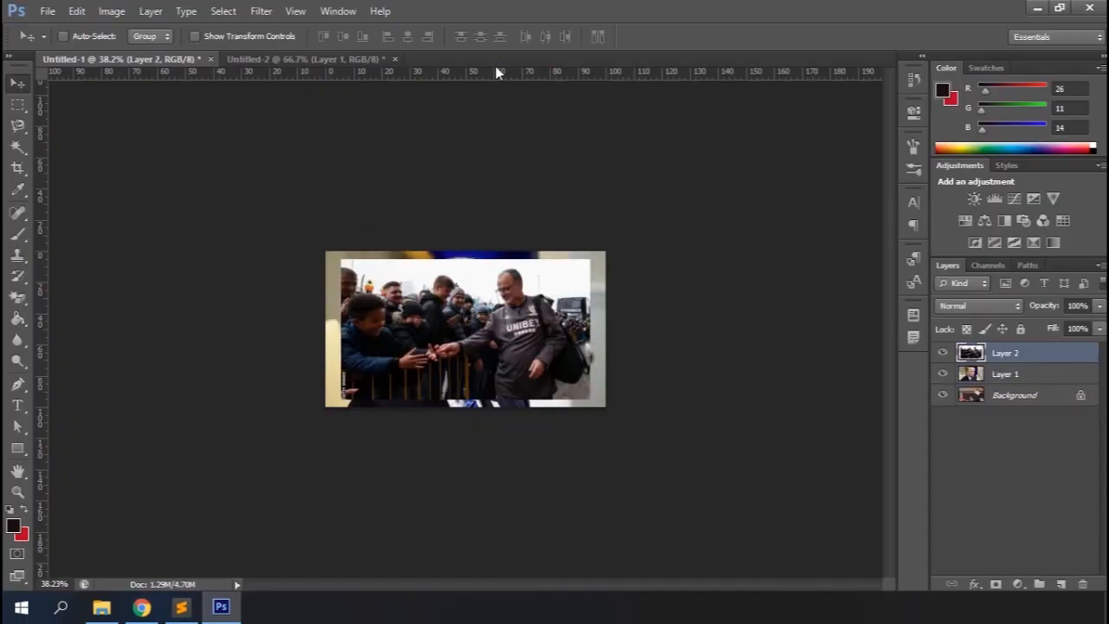
Move and scale the pasted photo with Free Transform so it fills the canvas
key(ctrl+1)
key(ctrl+t)
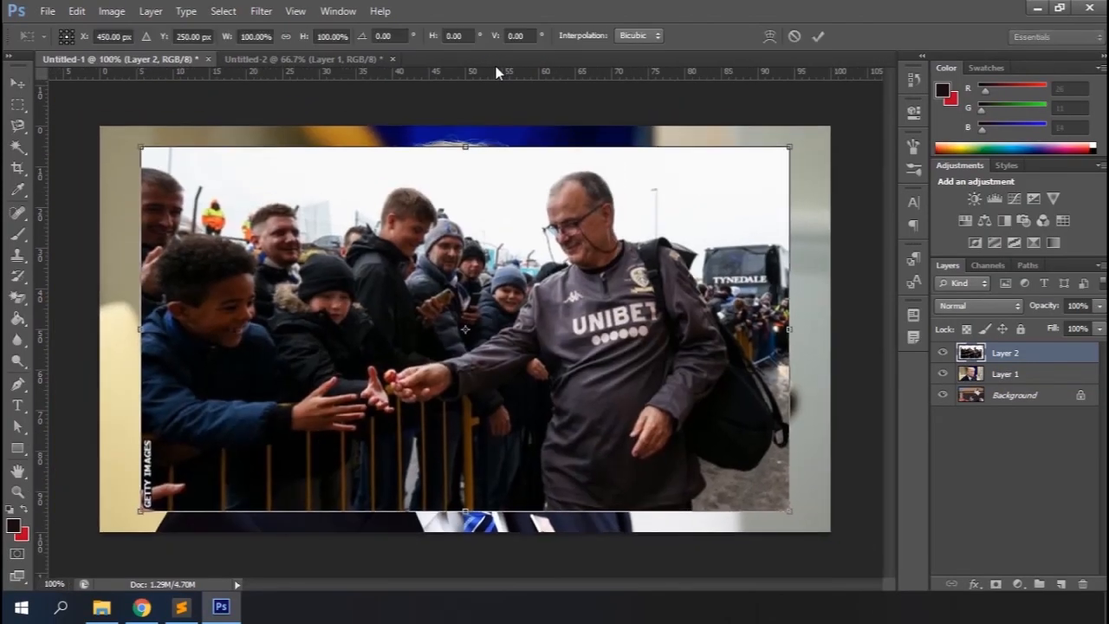
drag(265, 190, 222, 168)
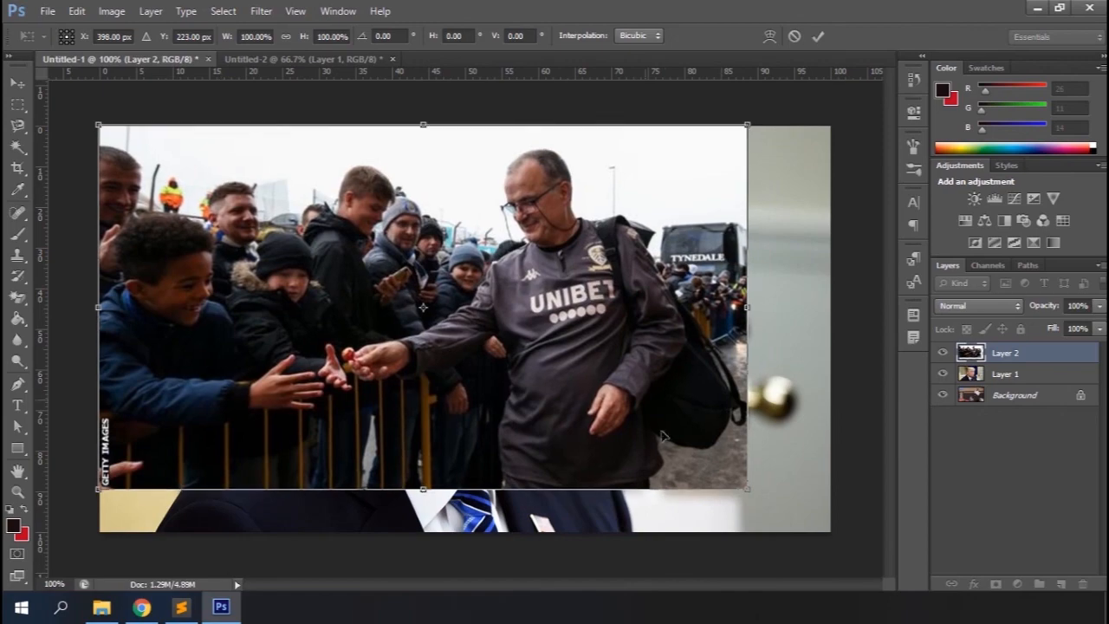
drag(747, 495, 829, 532)
key(Return)
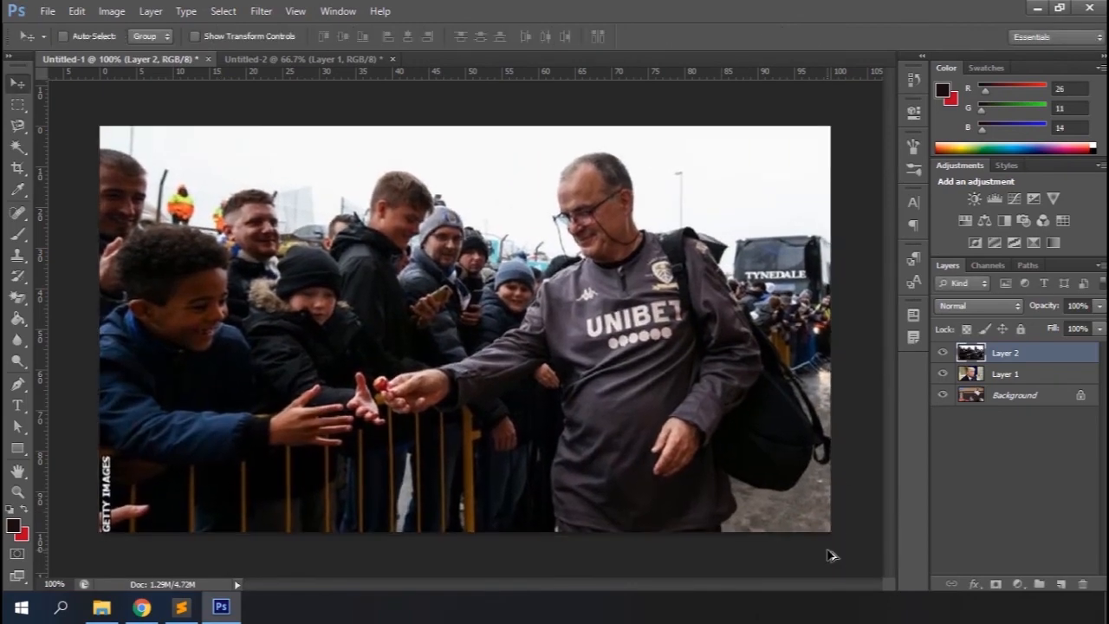
Save the image for web as a low-quality JPEG named bie on the Desktop
key(alt+shift+ctrl+s)
key(Return)
text(biel)
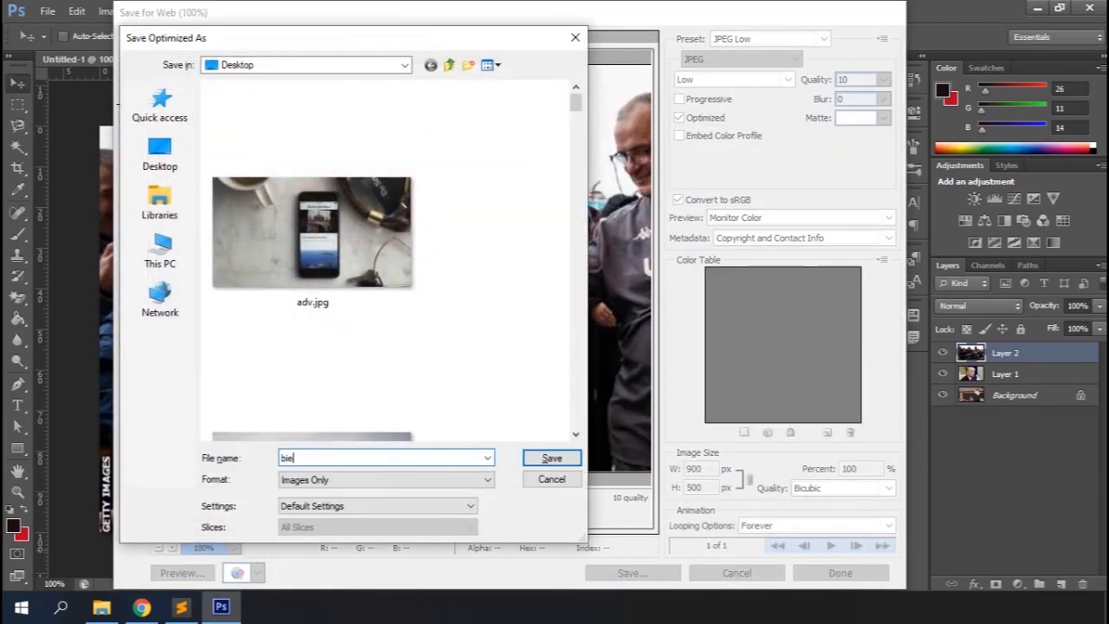
key(Return)
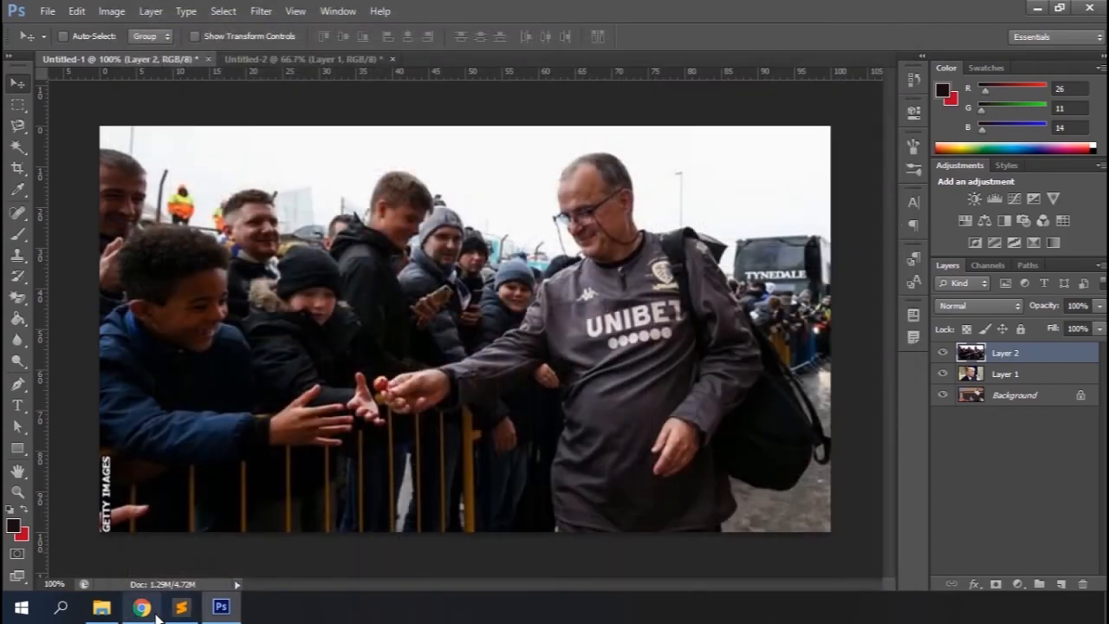
Copy the headline 'Marcelo Bielsa: The manager behind the myths' into the post title
click(141, 608)
scroll(309, 255, up, 4)
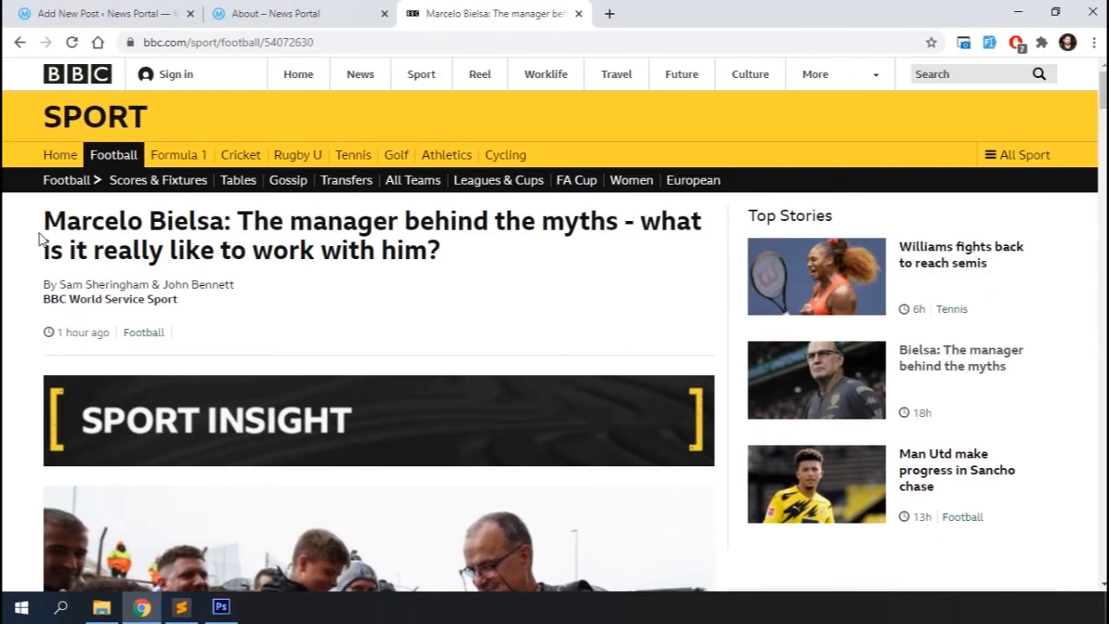
drag(41, 224, 590, 222)
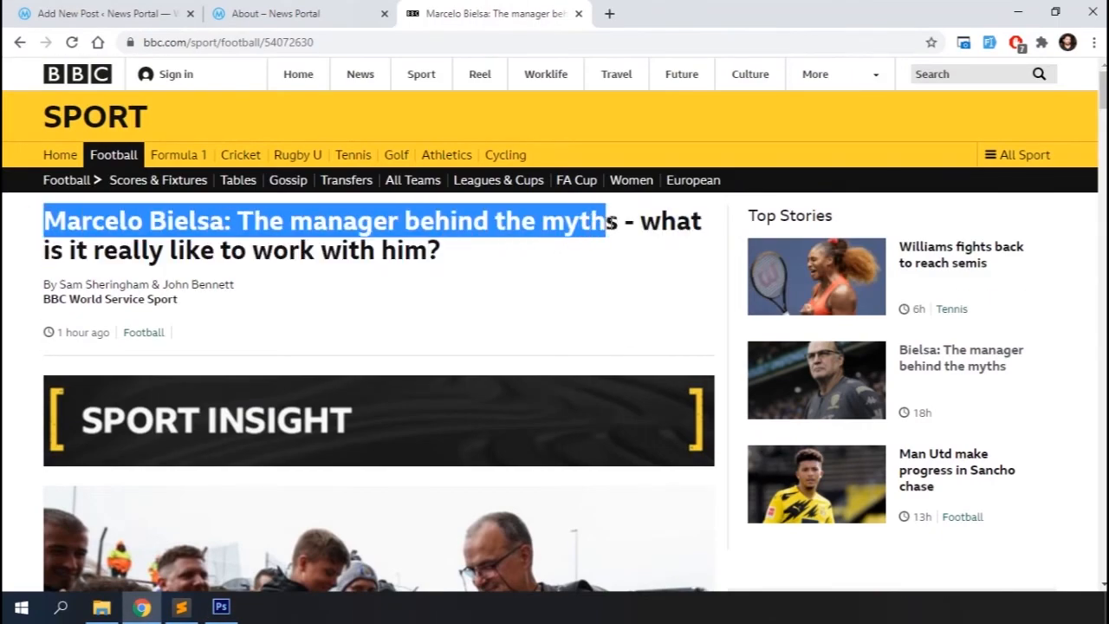
key(ctrl+Tab)
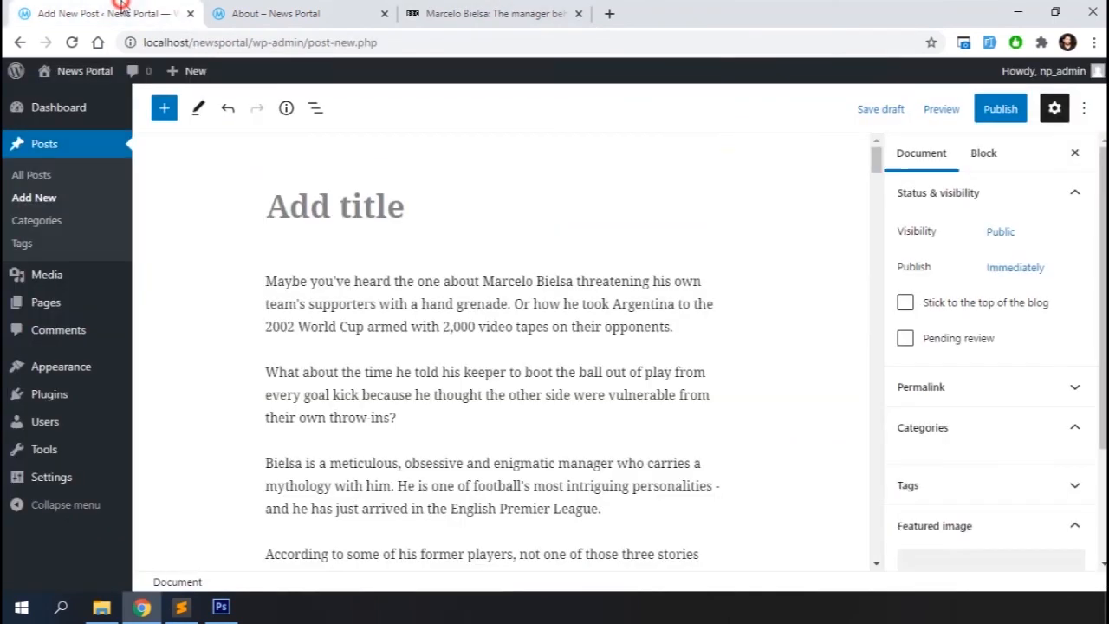
click(380, 228)
key(ctrl+v)
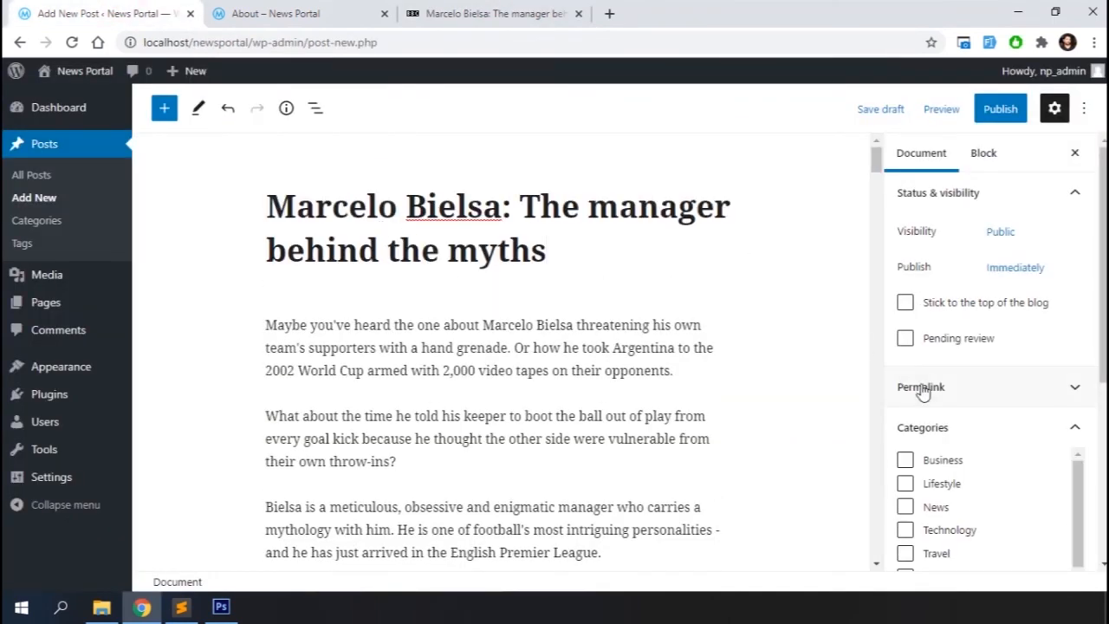
Add a new category named sports to the post
scroll(923, 390, down, 4)
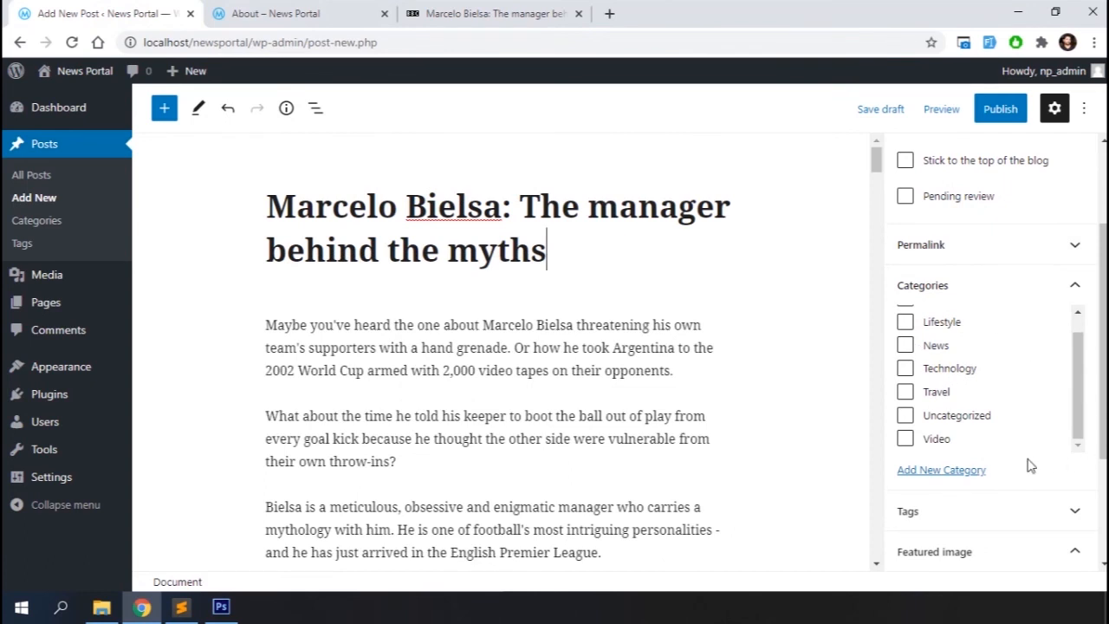
click(968, 473)
click(948, 514)
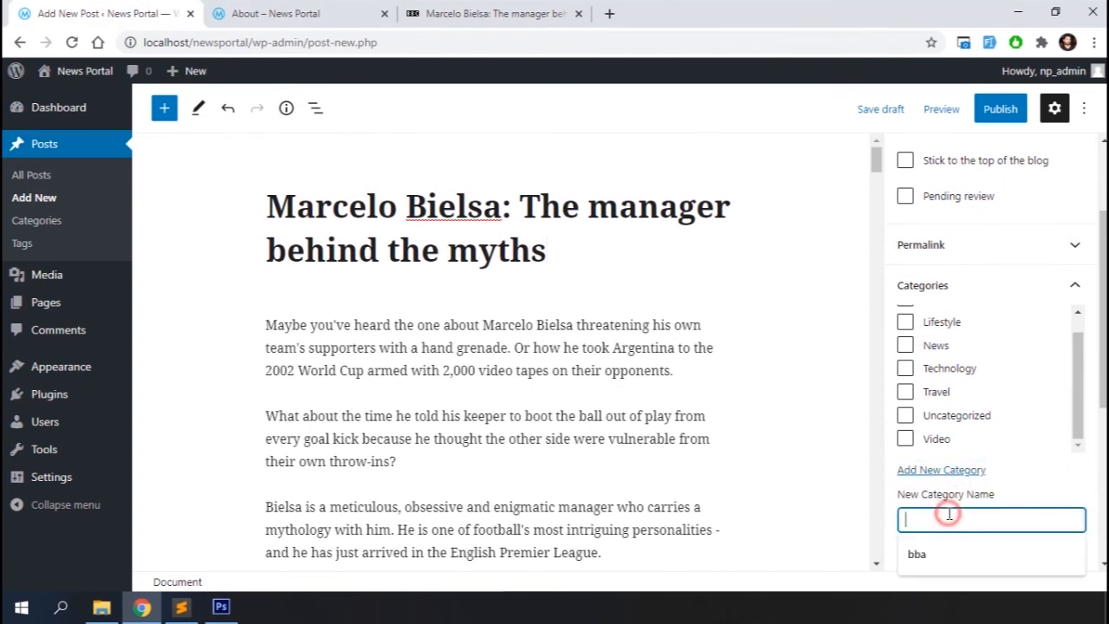
text(sports)
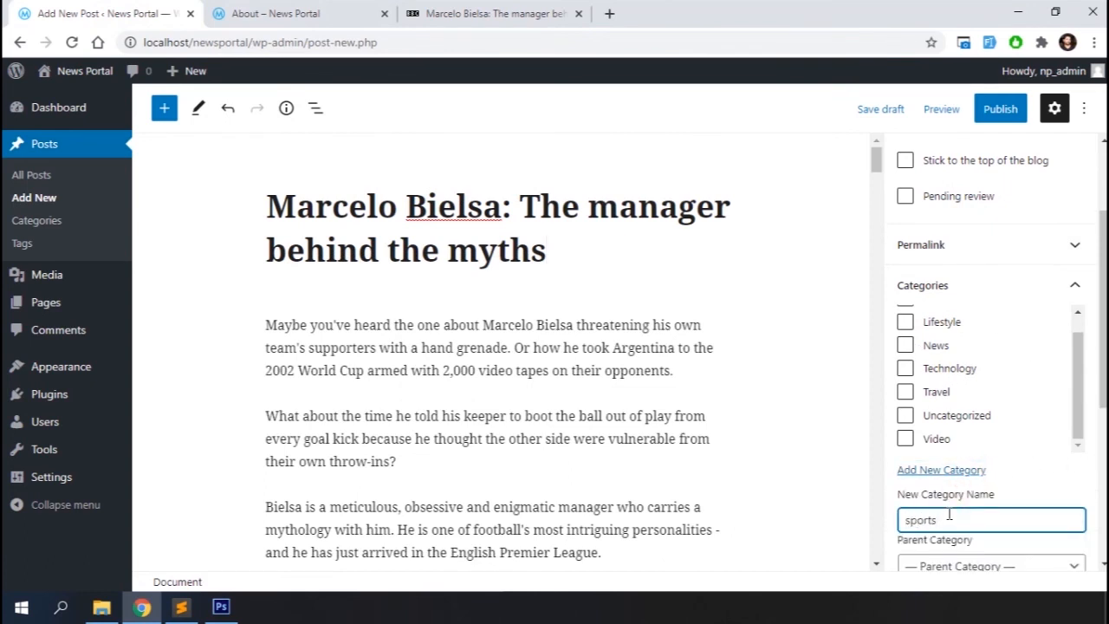
scroll(949, 514, down, 3)
click(952, 423)
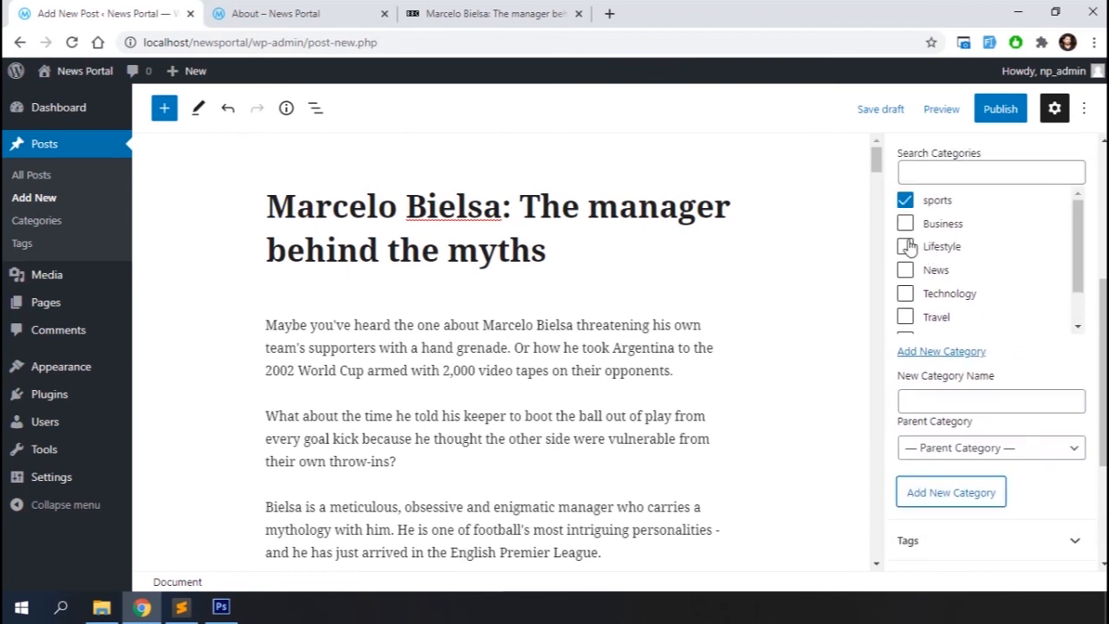
Also assign the post to the Business category
click(905, 223)
scroll(999, 449, down, 3)
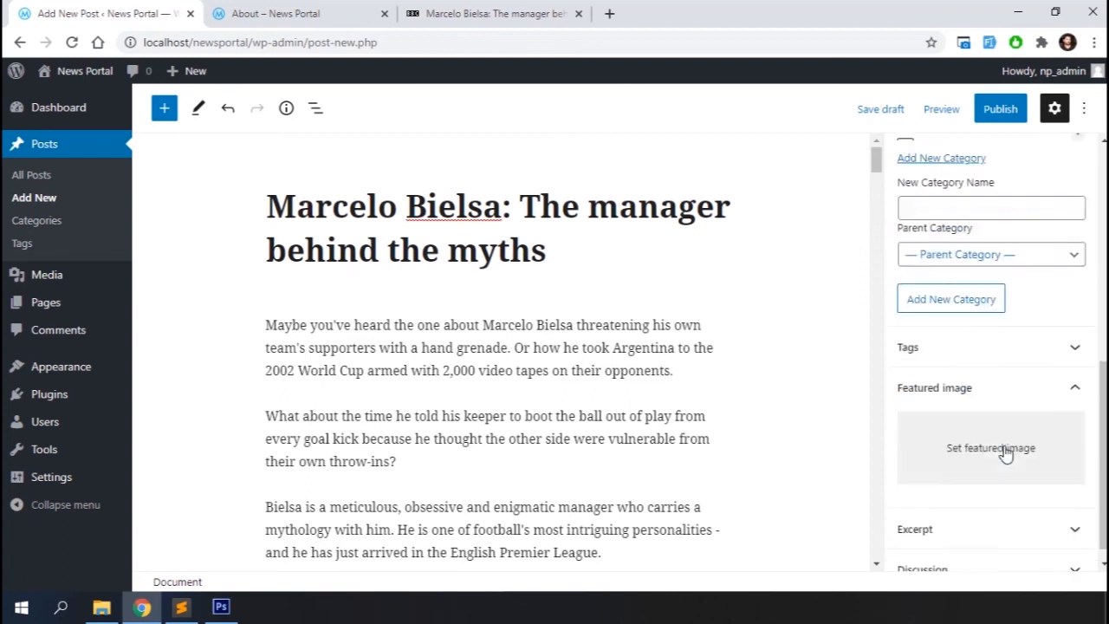
Upload bielsa.jpg from the Desktop as the post's featured image with alt text marcelo bielsa
click(988, 434)
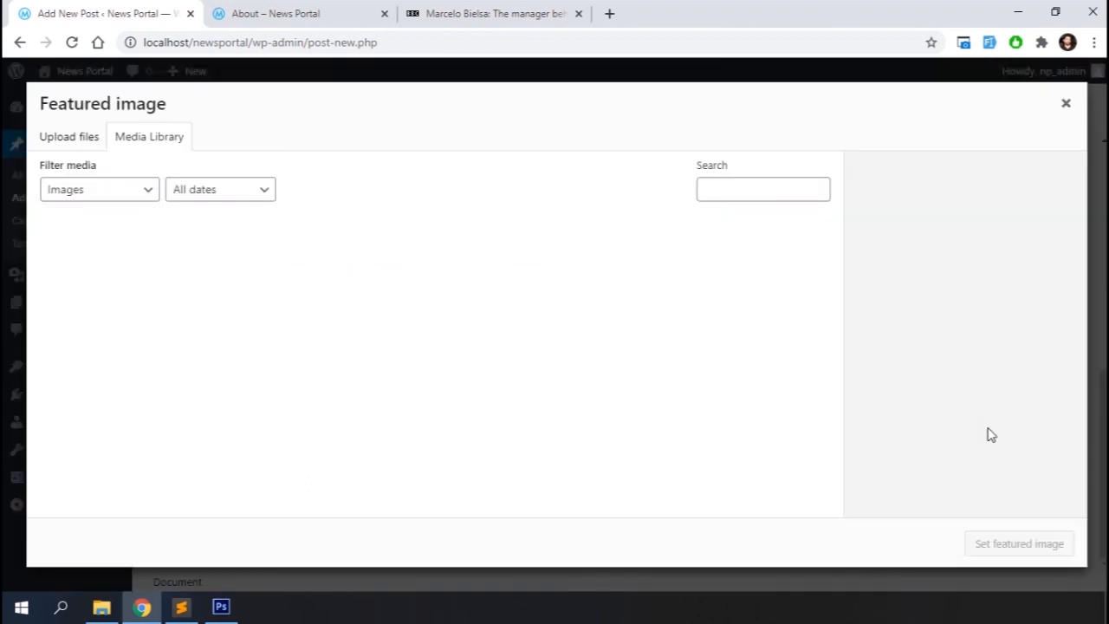
click(82, 140)
click(570, 351)
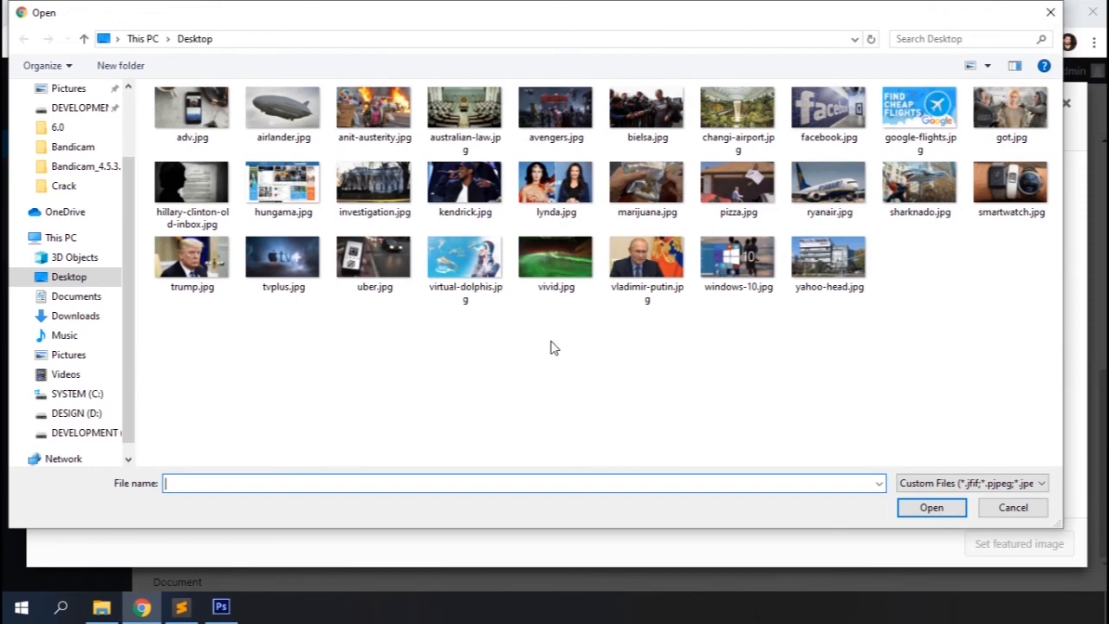
double_click(637, 132)
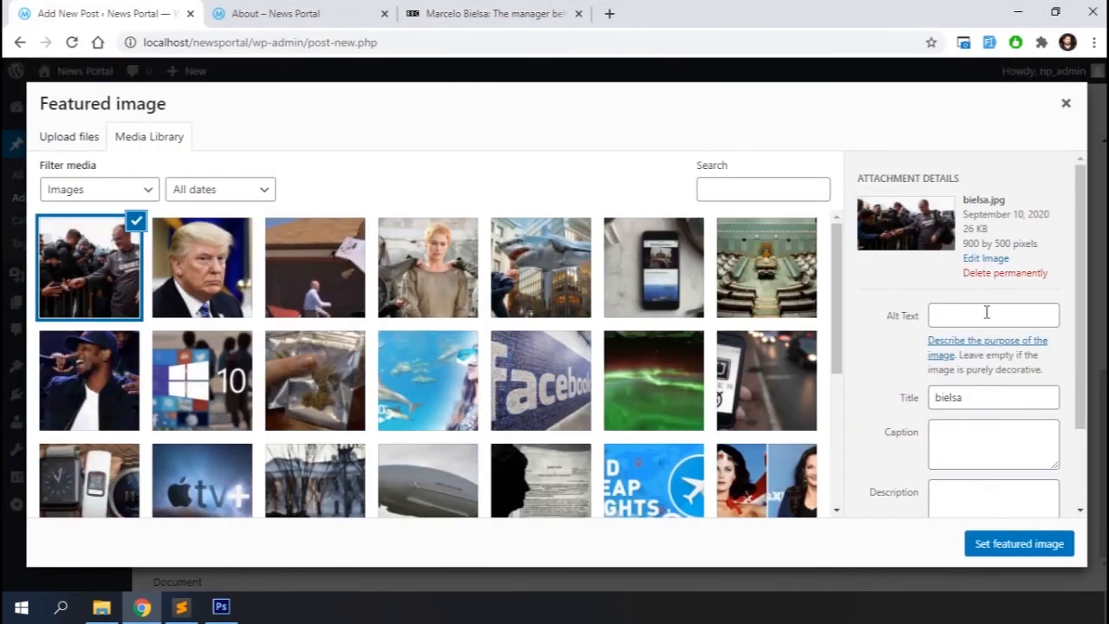
click(987, 312)
text(marcelo bielsa)
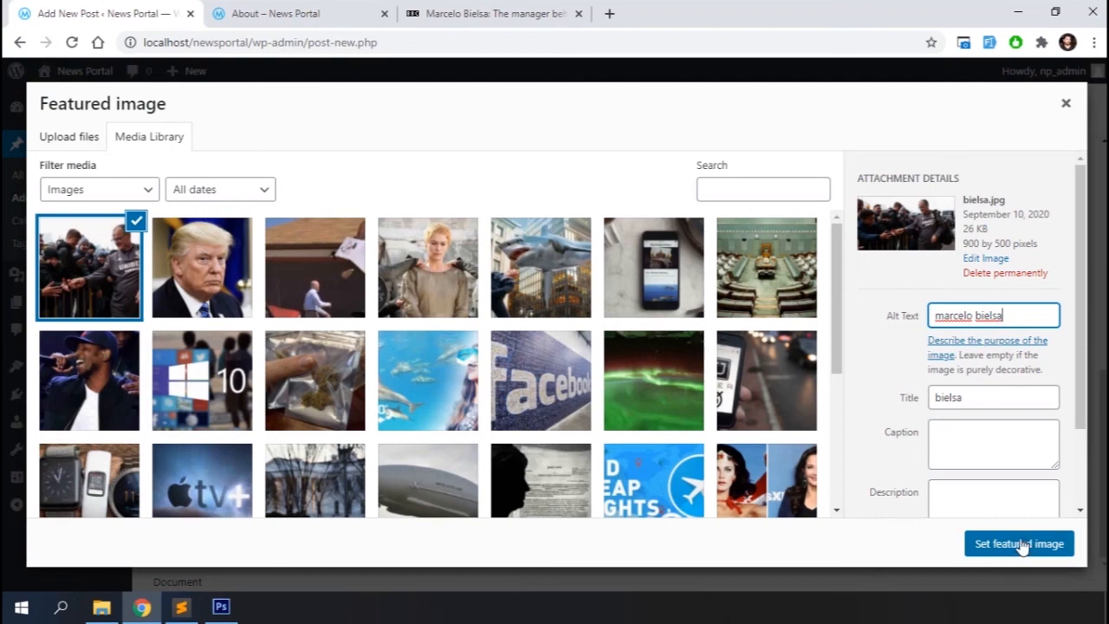
click(1022, 543)
Publish the post
scroll(993, 421, down, 2)
scroll(995, 420, up, 3)
scroll(993, 421, up, 5)
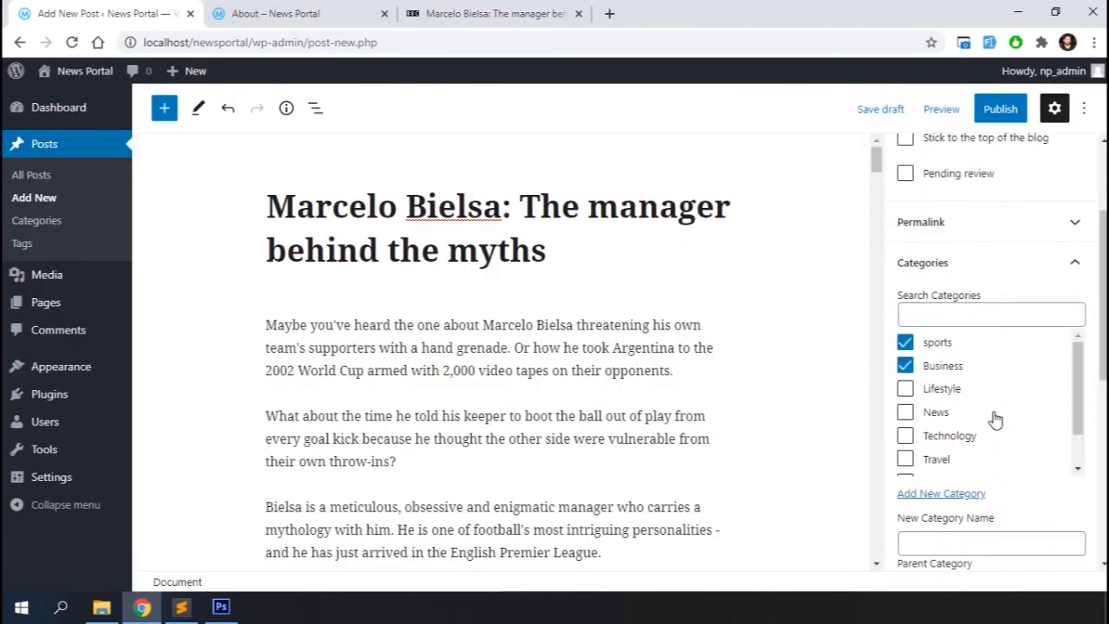
click(1001, 110)
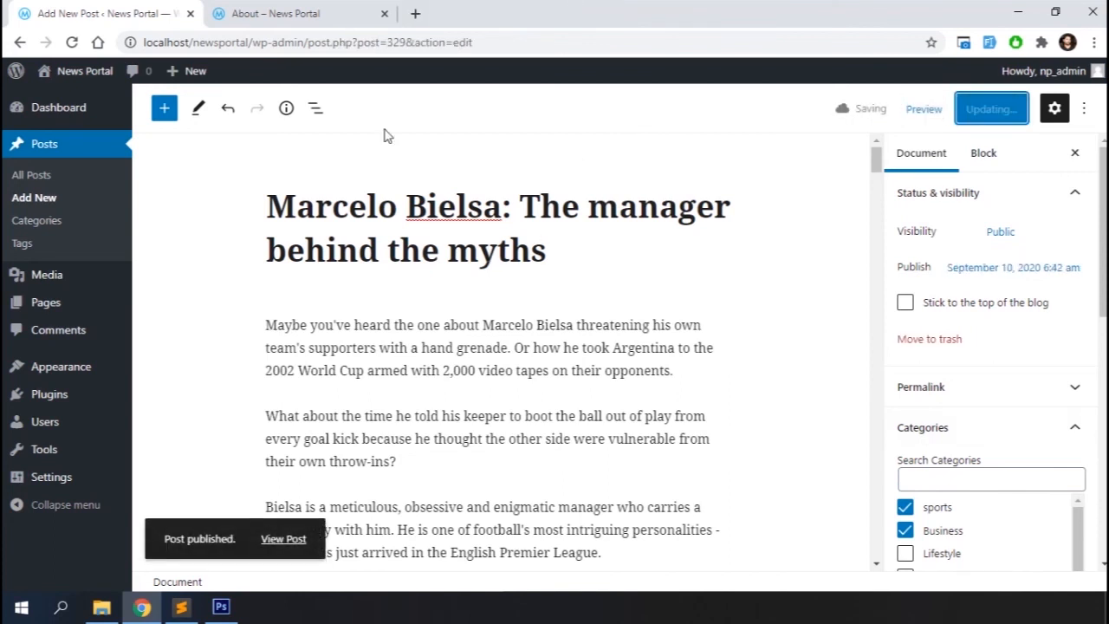
Open the site's home page in the other tab and look at the featured posts area
click(277, 7)
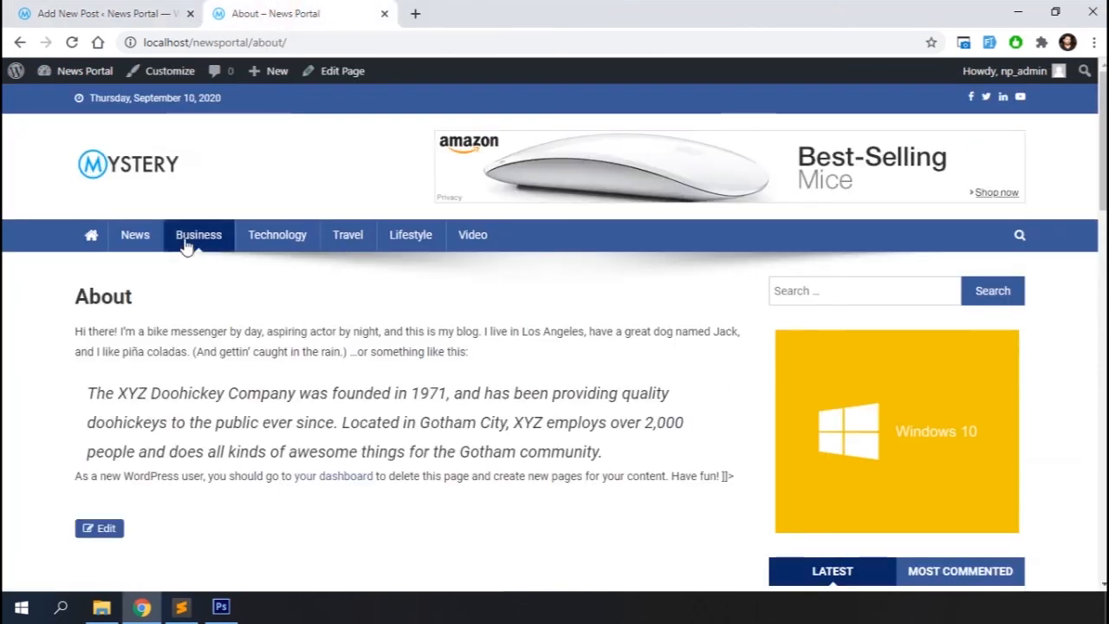
click(91, 235)
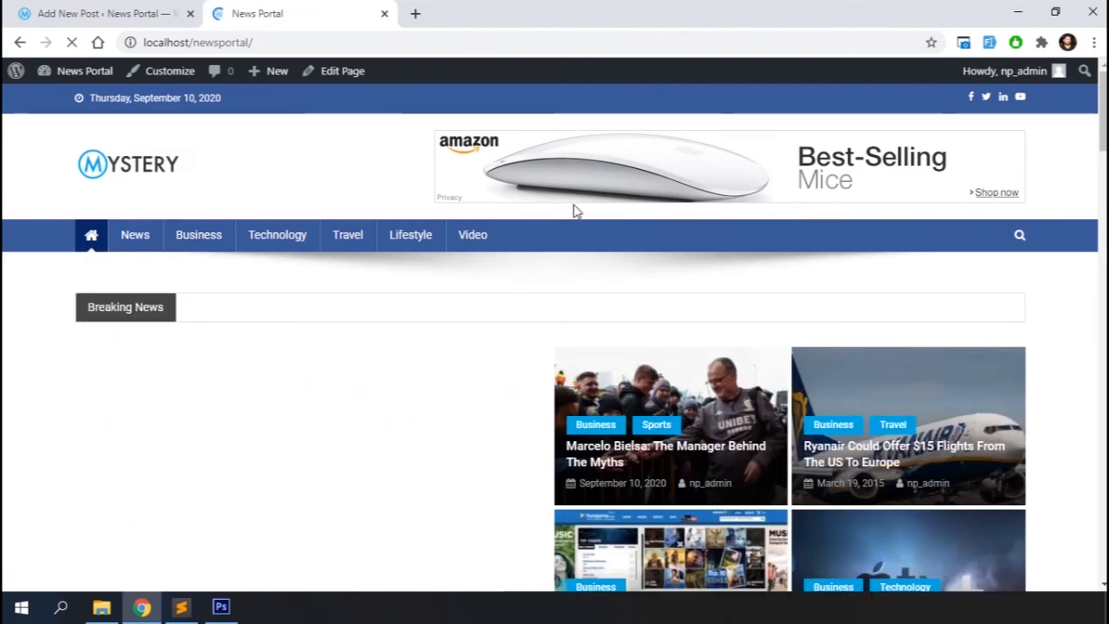
scroll(575, 211, down, 1)
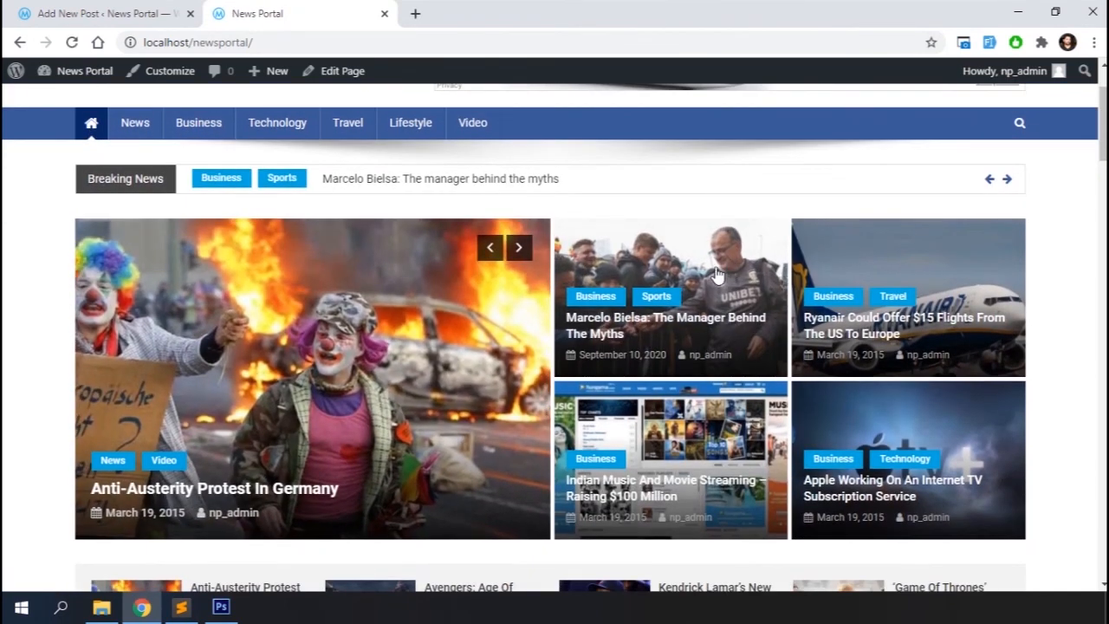
Open the Marcelo Bielsa post on the site and scroll through its content
click(696, 325)
scroll(408, 433, down, 15)
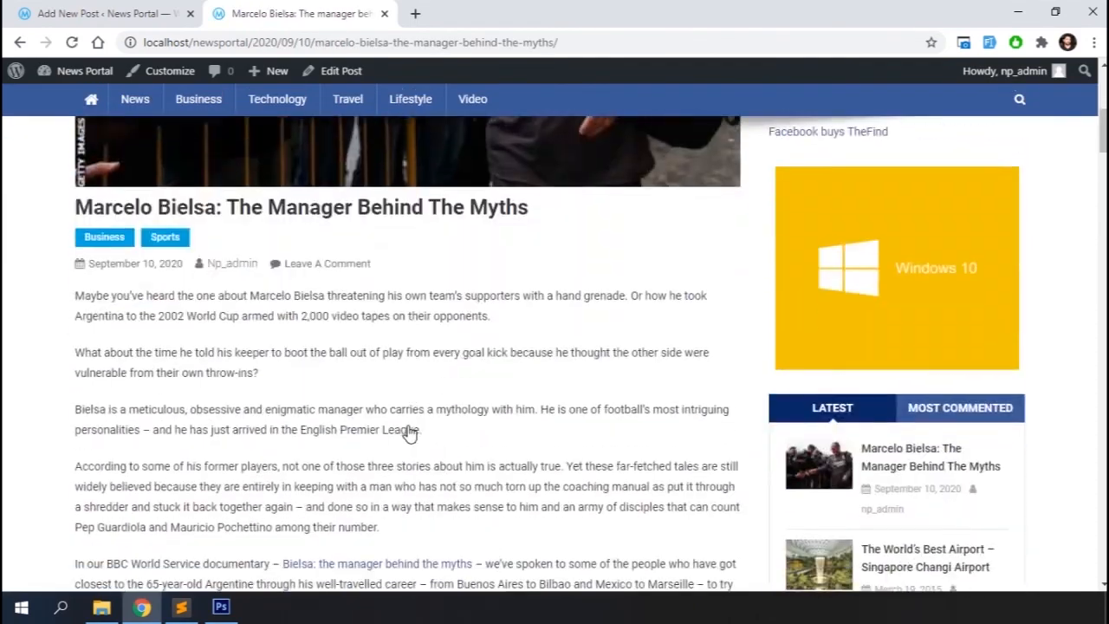
scroll(410, 434, down, 20)
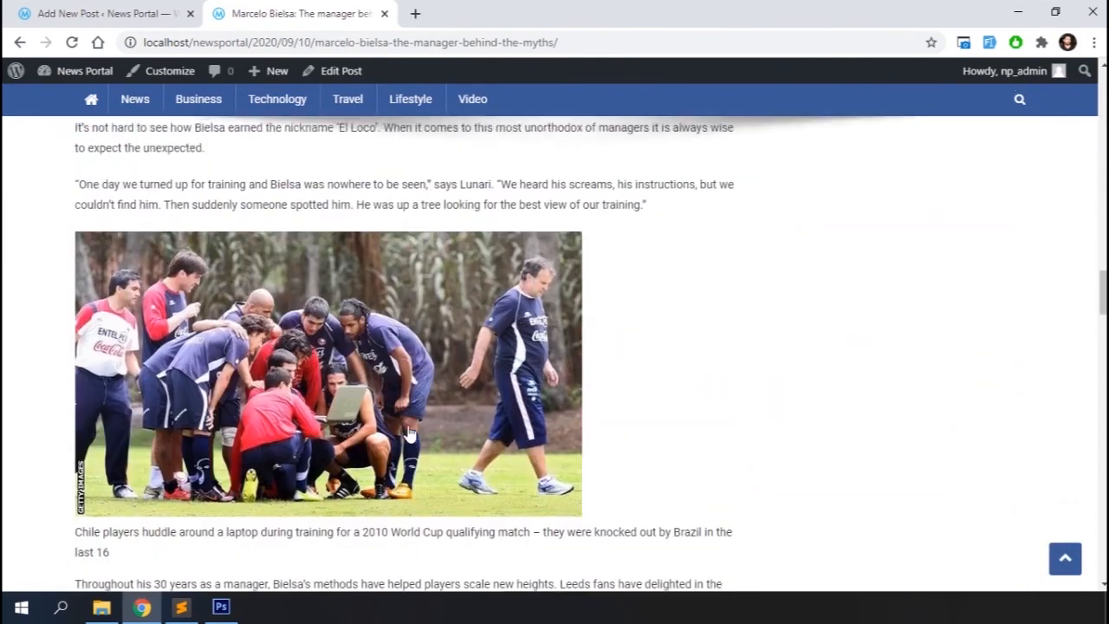
scroll(410, 433, down, 15)
scroll(410, 434, up, 12)
scroll(410, 434, up, 15)
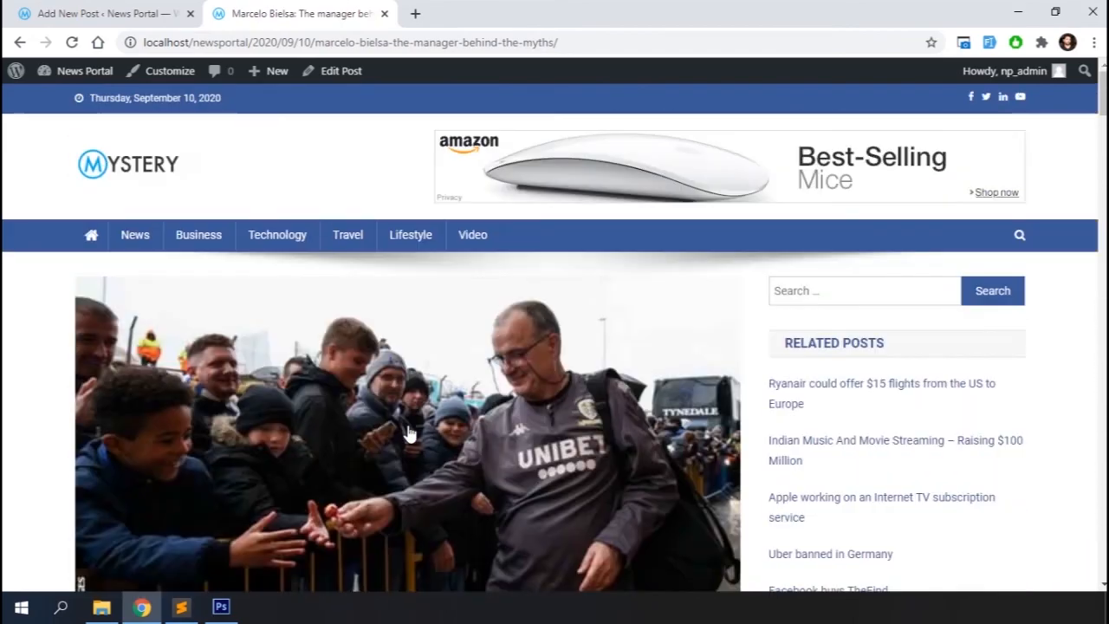
Return to the home page and scroll through its sections to check where the new post appears
click(138, 173)
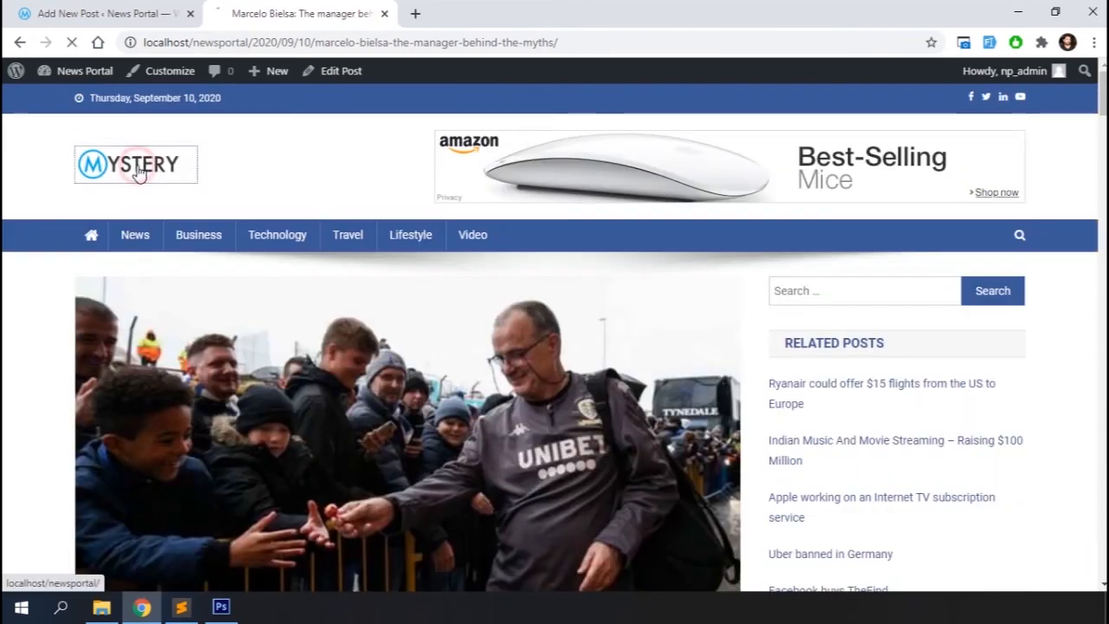
scroll(138, 173, down, 8)
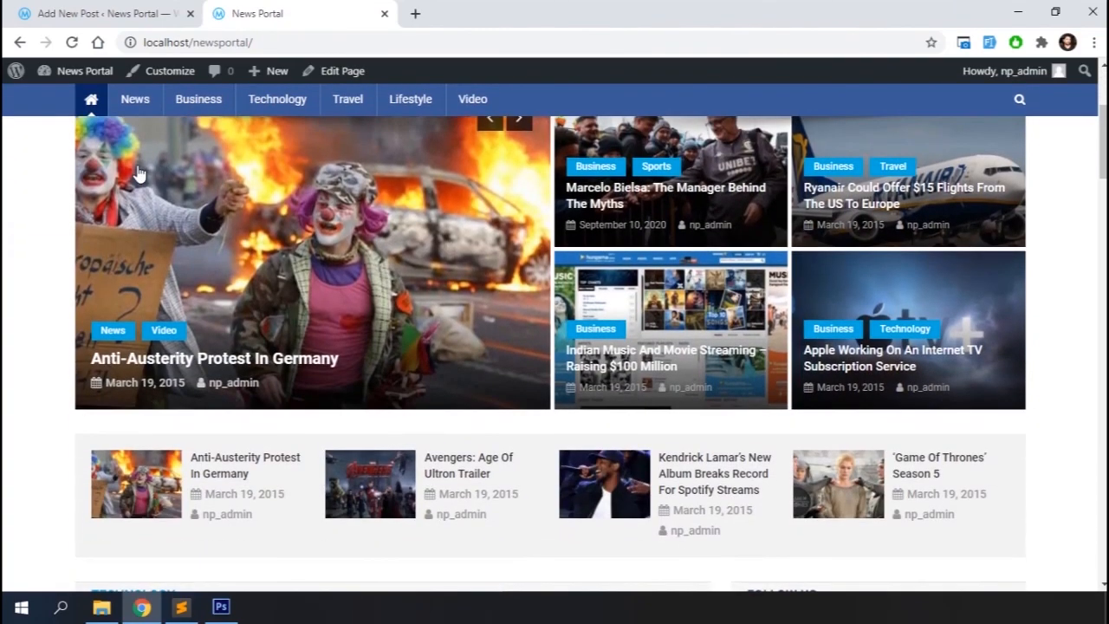
scroll(138, 173, down, 10)
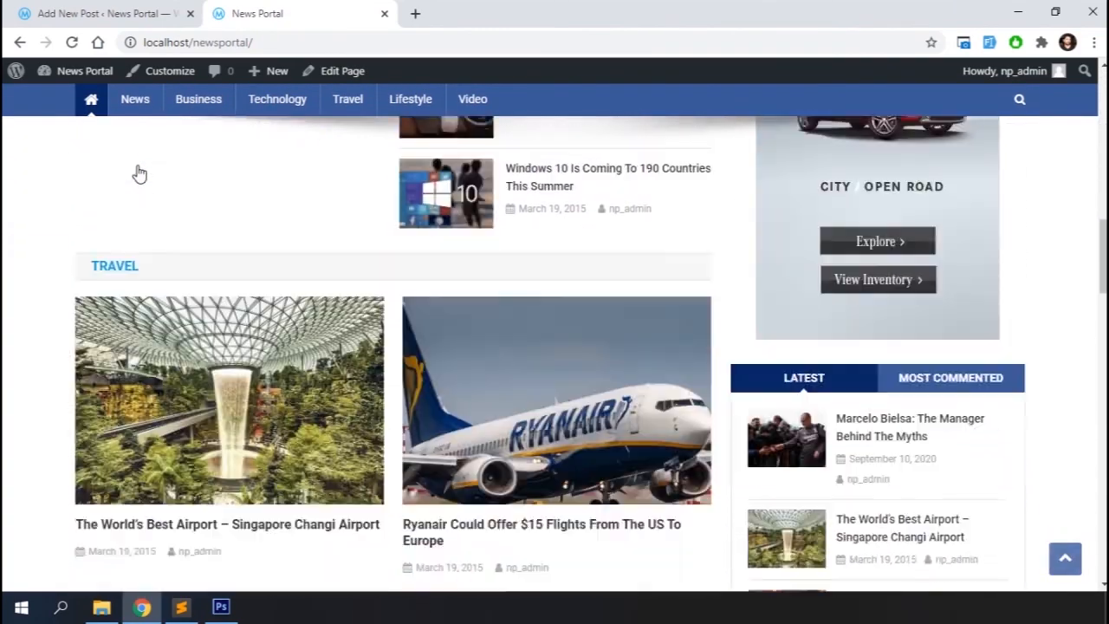
scroll(138, 172, down, 10)
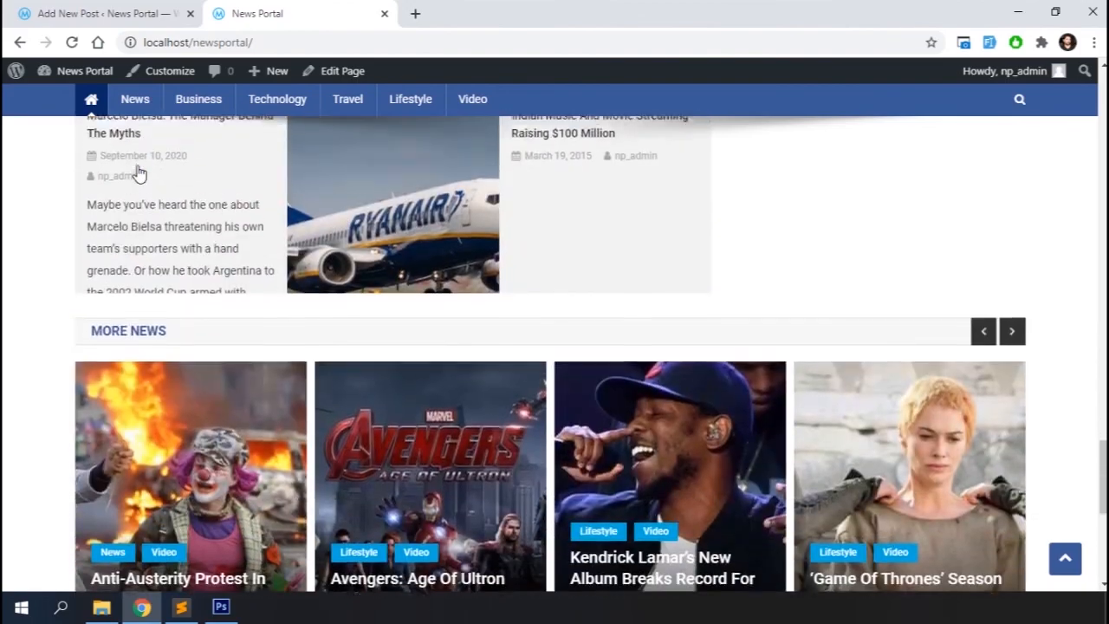
scroll(138, 172, up, 15)
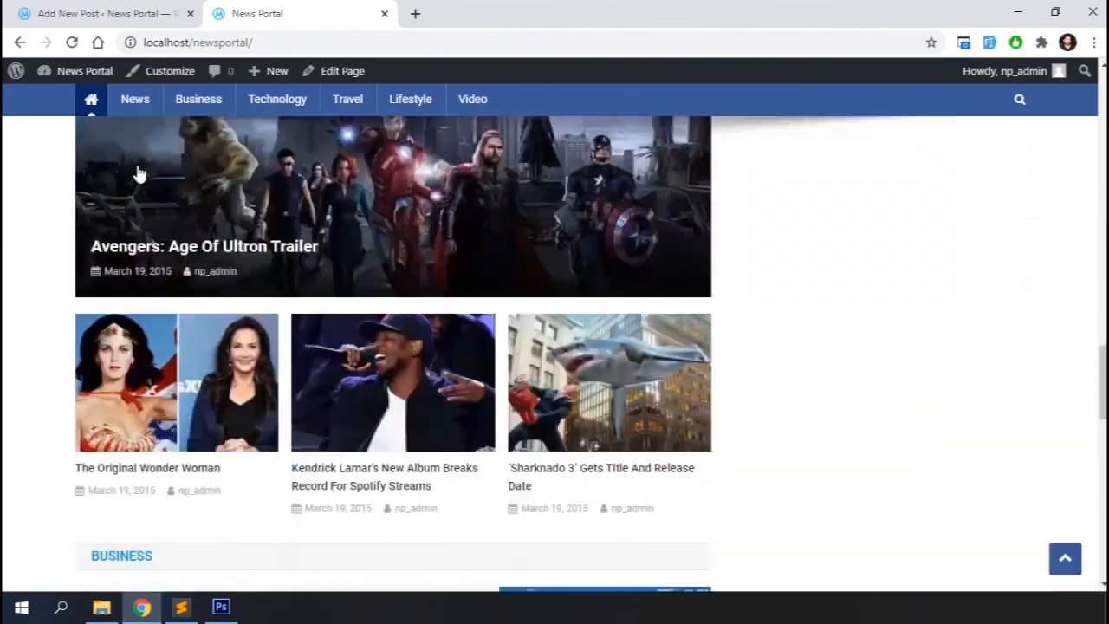